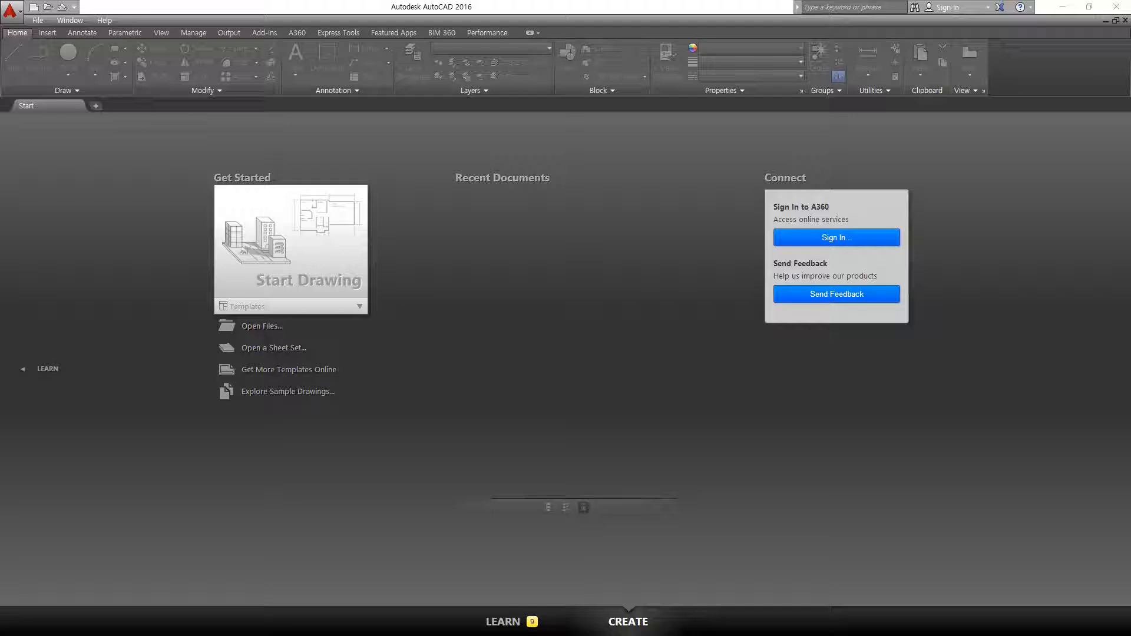
Switch to the Notepad notes and add the line "Ribbon 메뉴 (리본메뉴)" above the AutoCAD 2009 line.
key(alt+Tab)
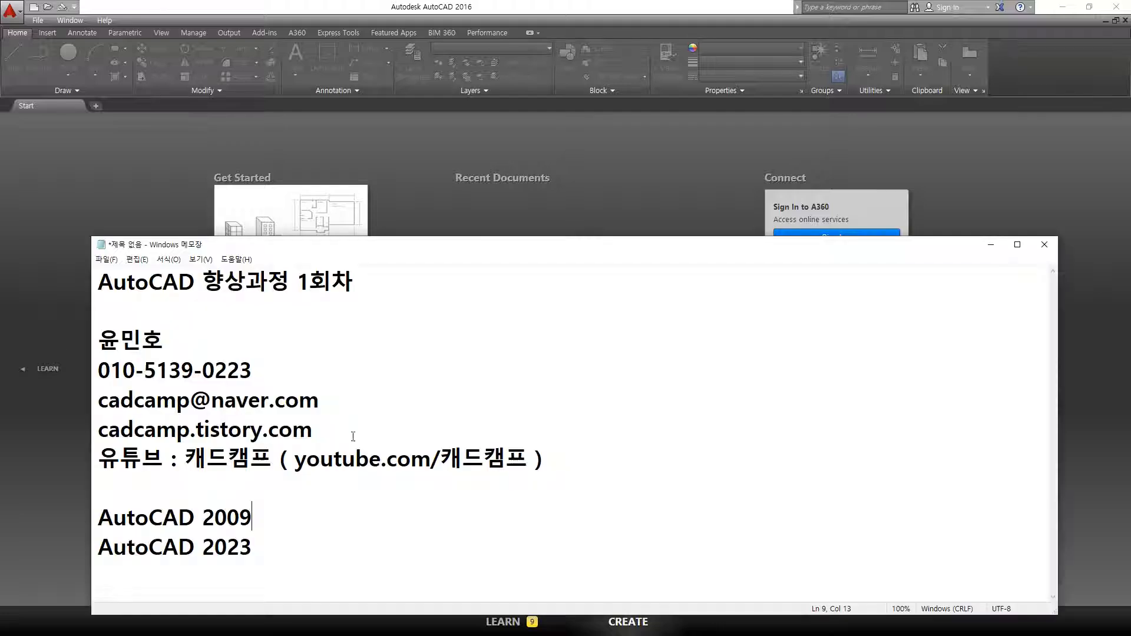
key(Up)
key(Return)
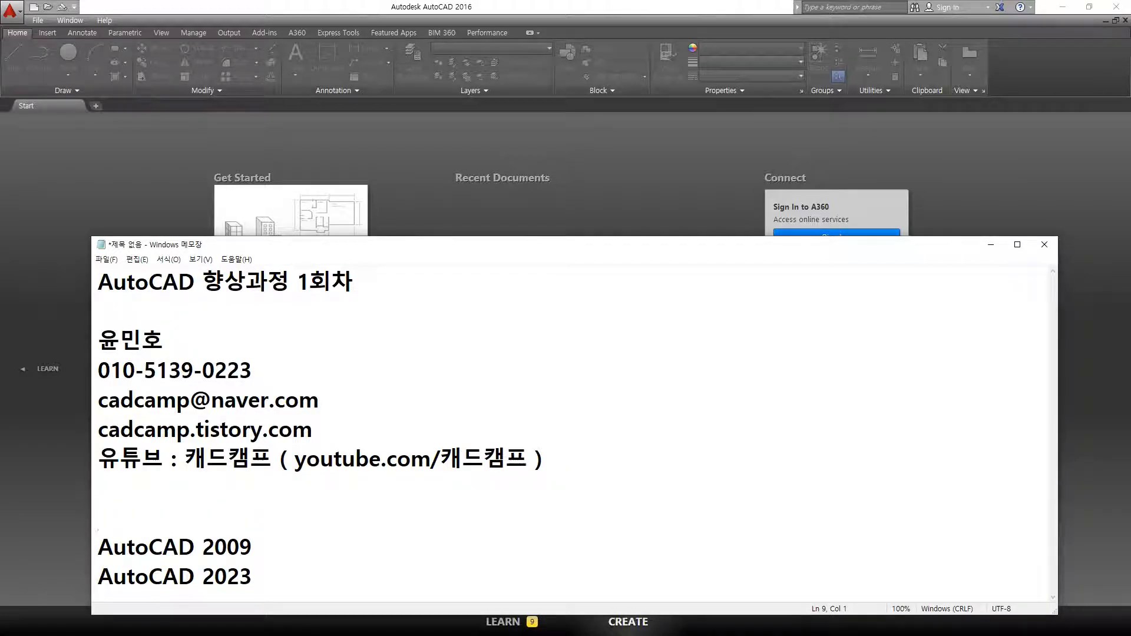
text(Ribbon)
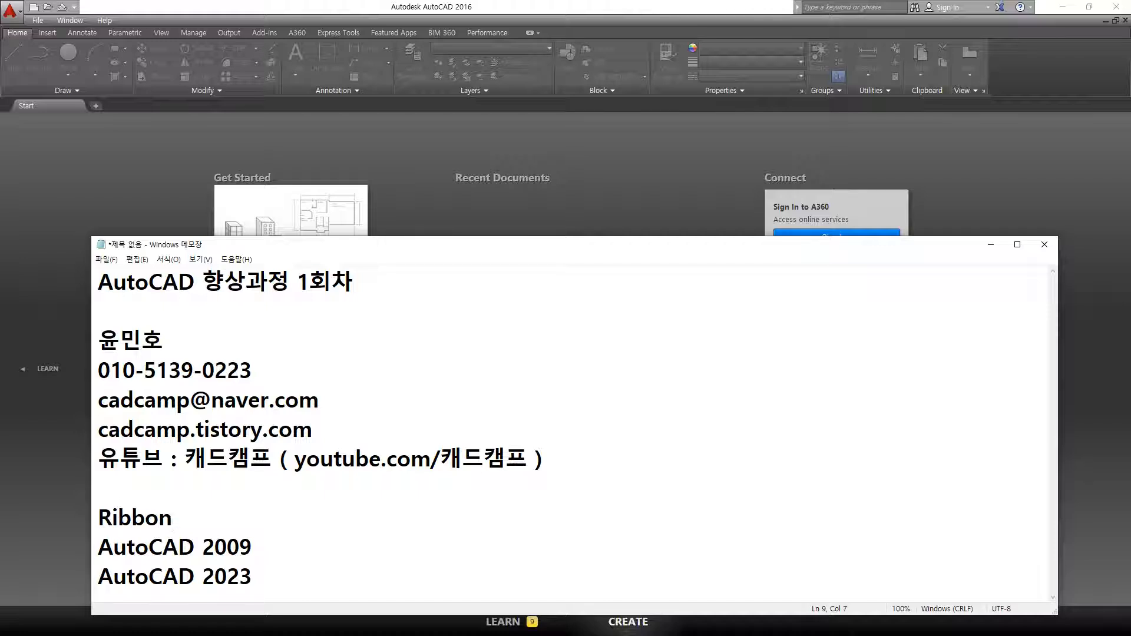
text( 메뉴 9)
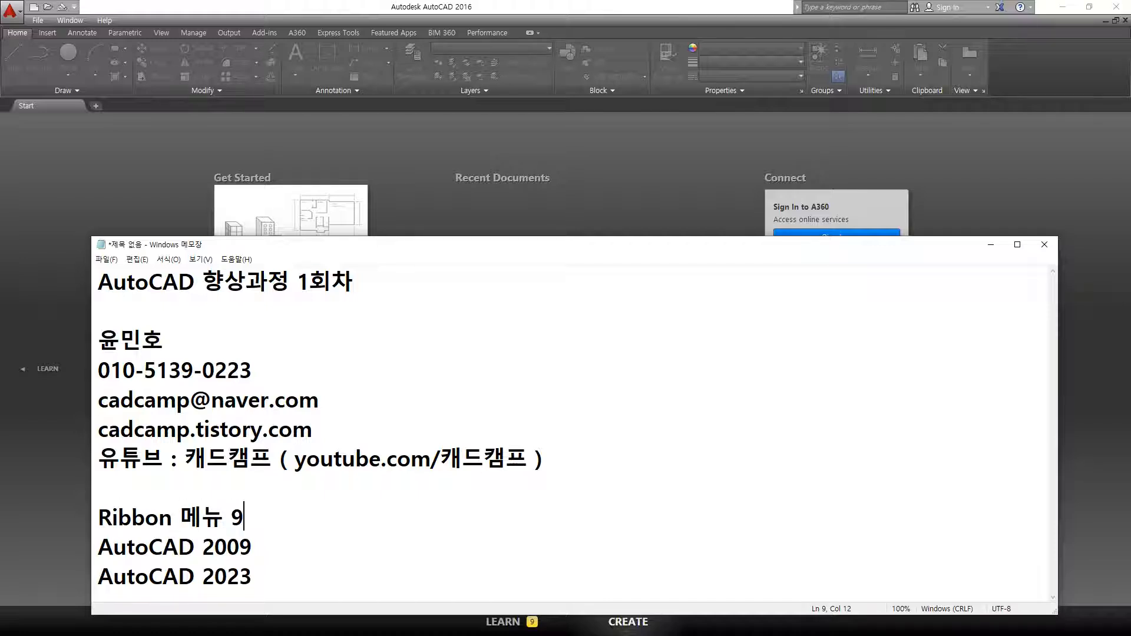
key(BackSpace)
text((리보ㄴ메뉴))
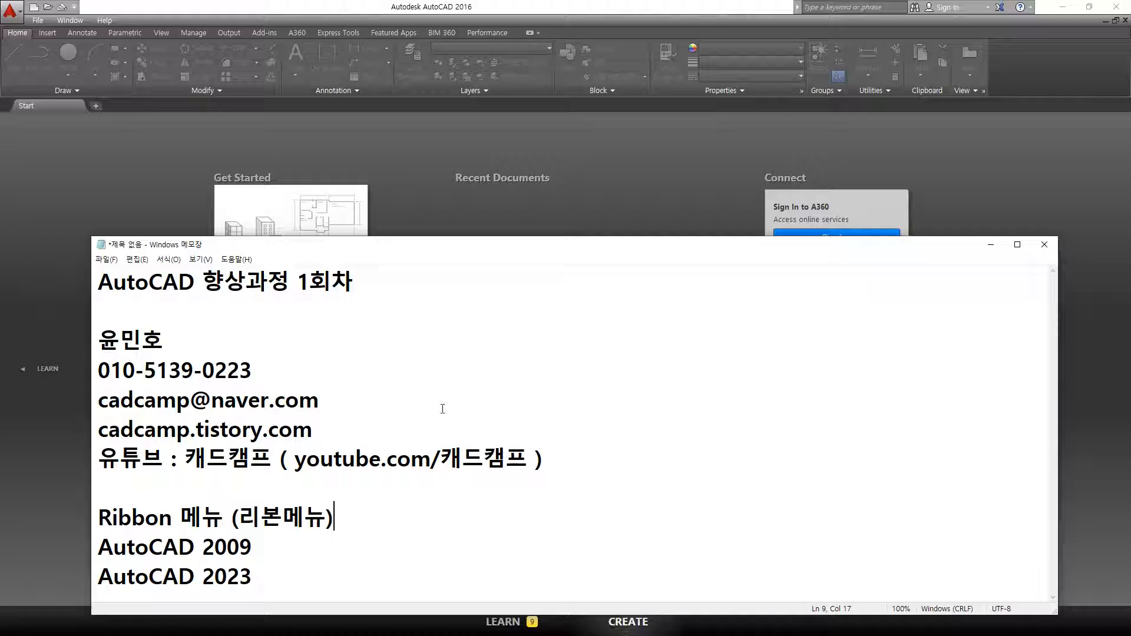
Add the line "Command 명령" directly below the Ribbon line in the notes.
key(Return)
text(ㅊ)
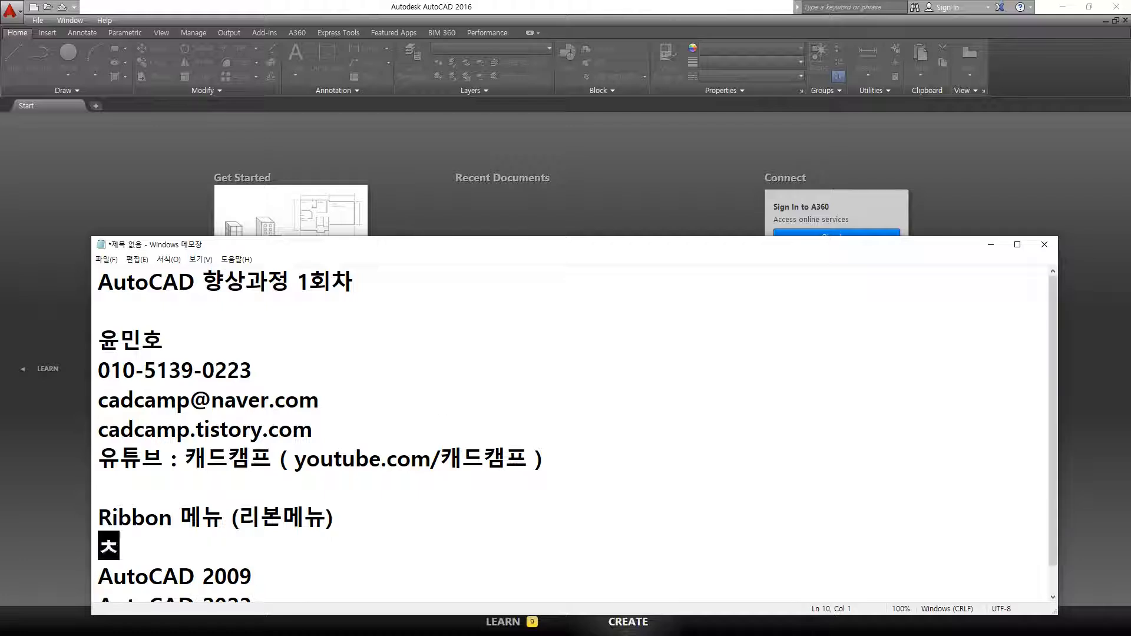
key(BackSpace)
text(Co)
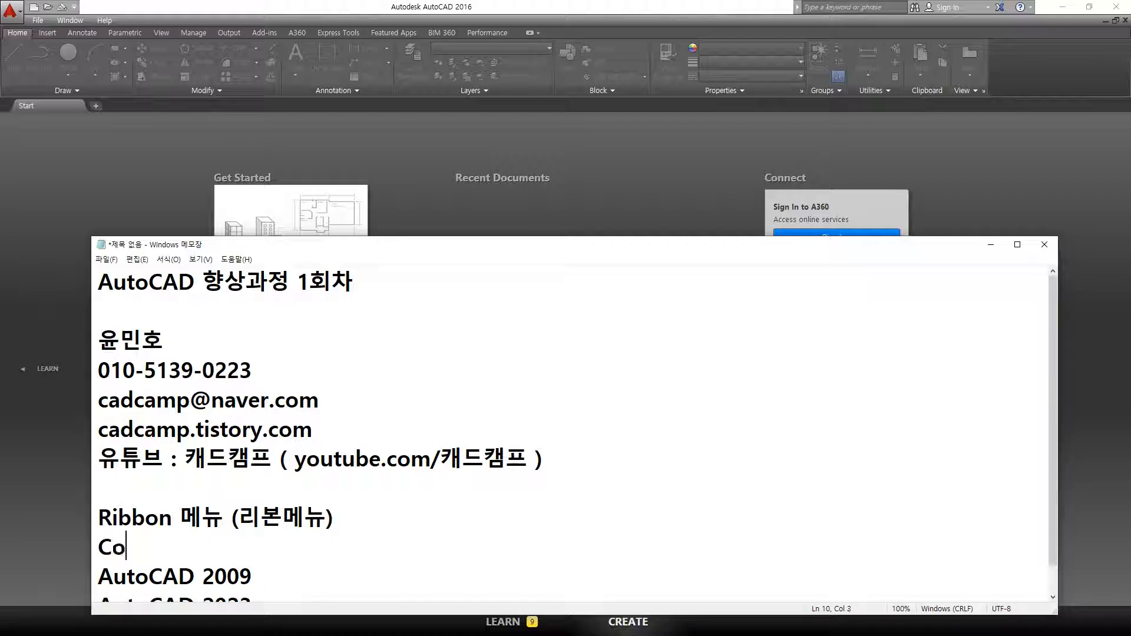
text(mmand 명령)
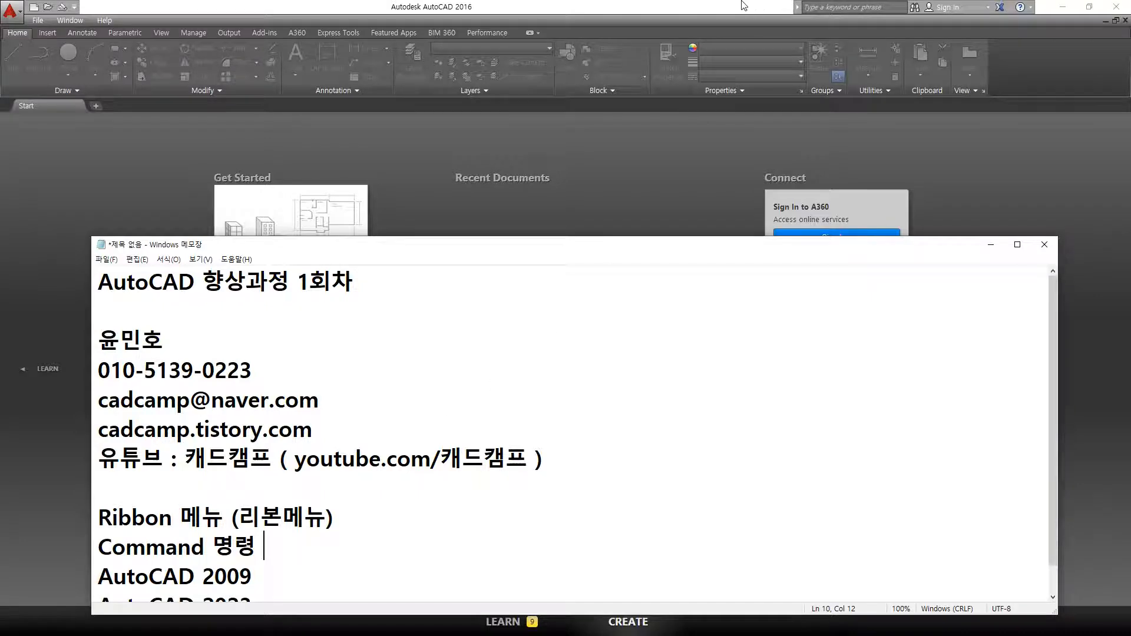
Bring AutoCAD forward as a floating window lower on the desktop and magnify the area around its application button.
drag(744, 6, 733, 7)
drag(461, 15, 710, 161)
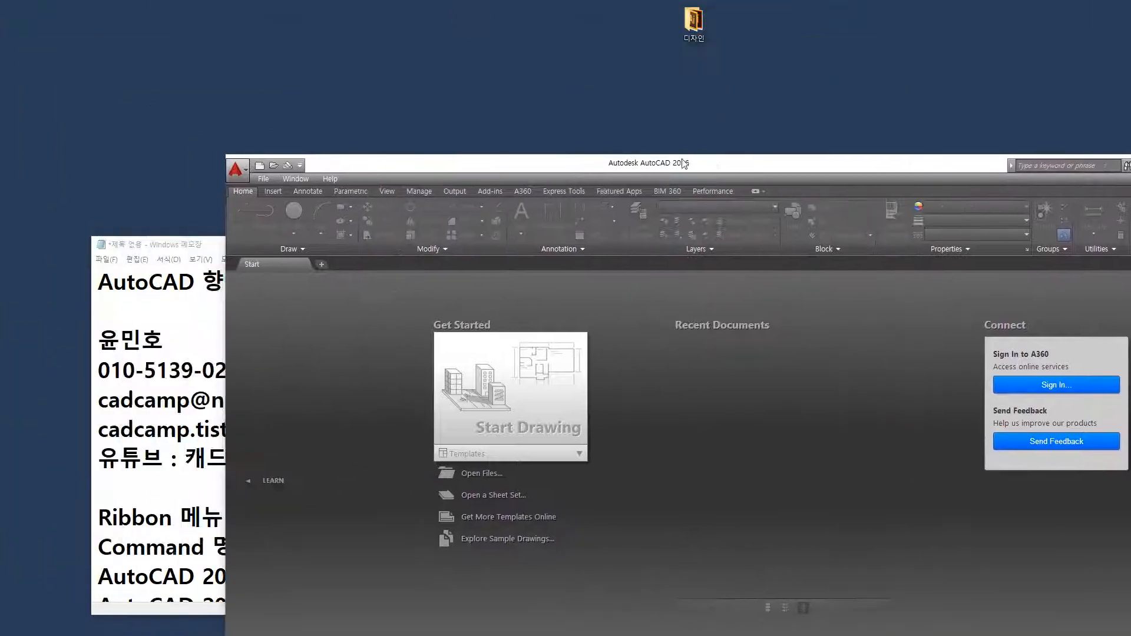
key(super+plus)
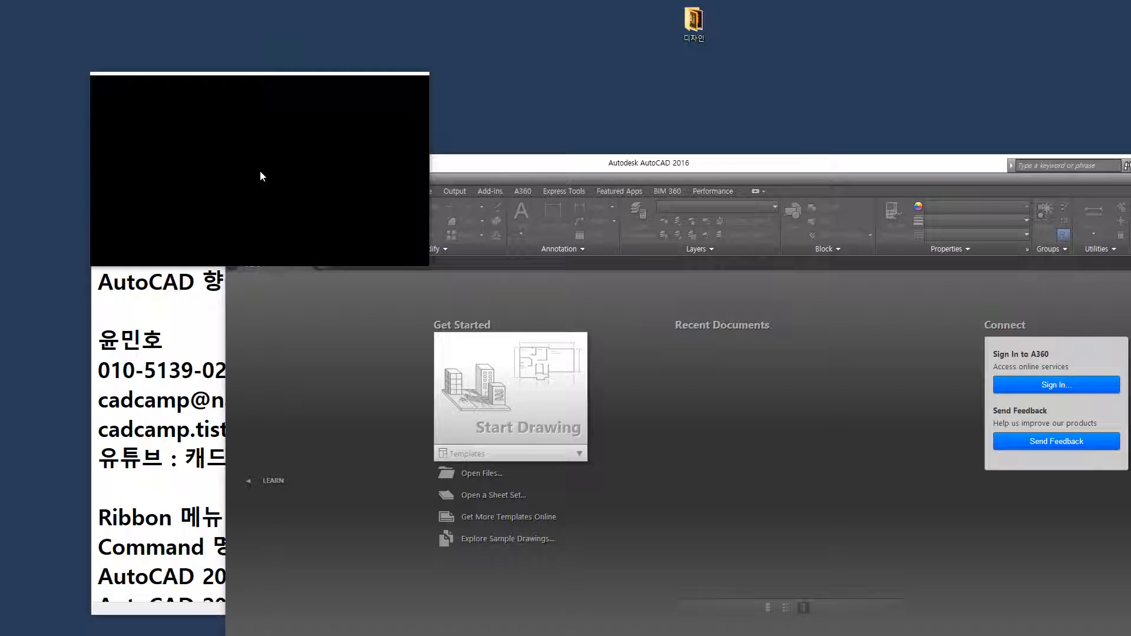
drag(260, 177, 265, 174)
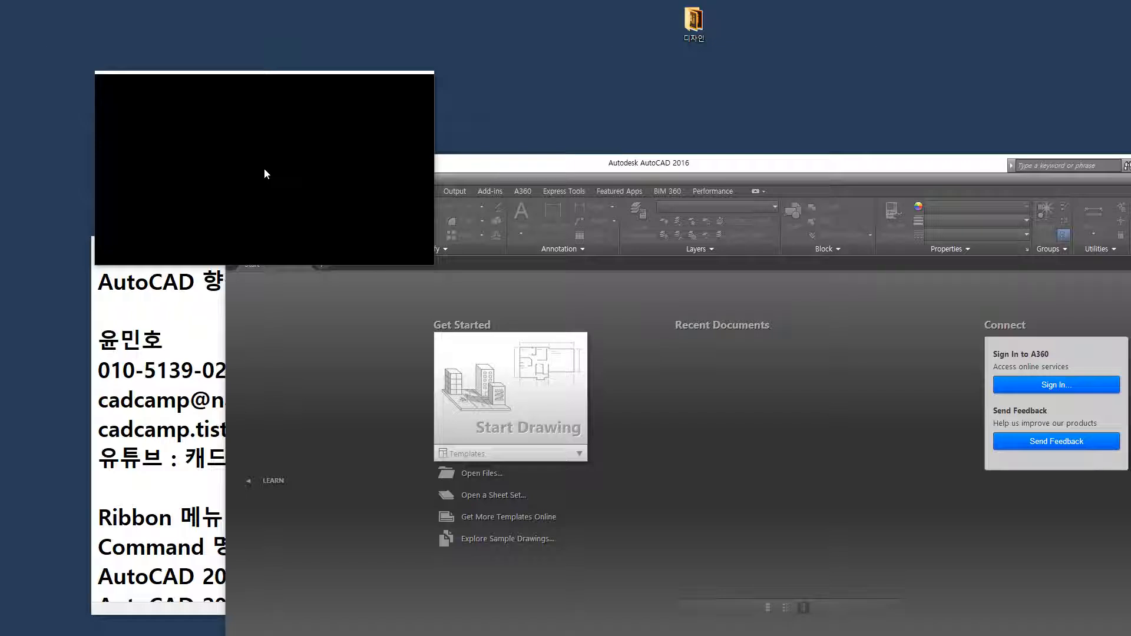
drag(254, 172, 157, 202)
drag(217, 181, 245, 173)
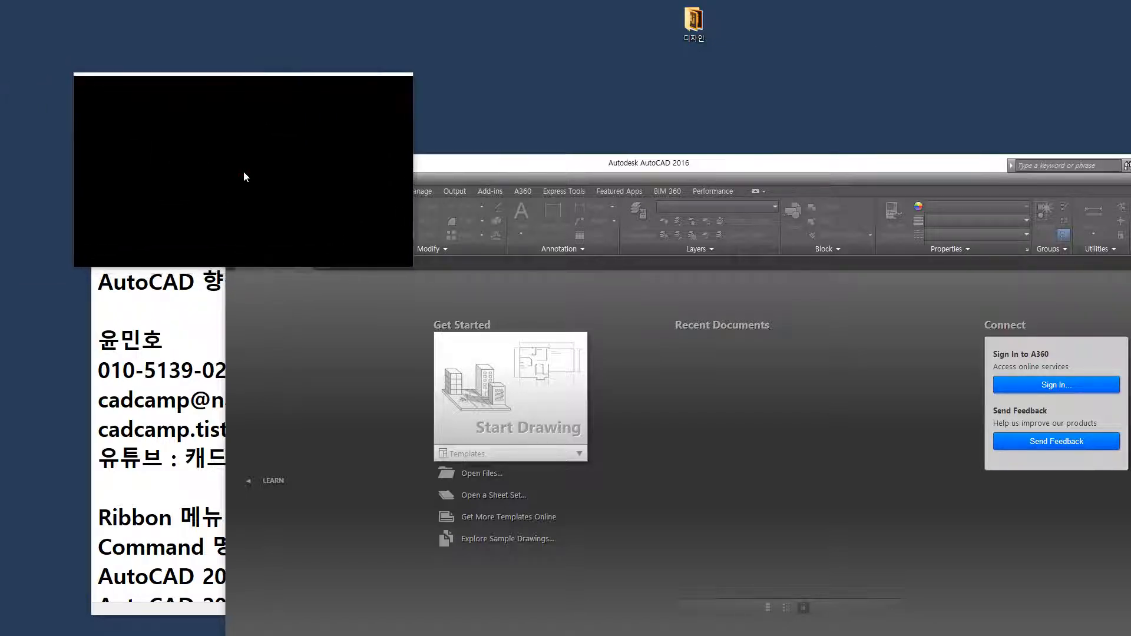
Start a new drawing so the template selection opens, and close the screen magnifier.
click(243, 172)
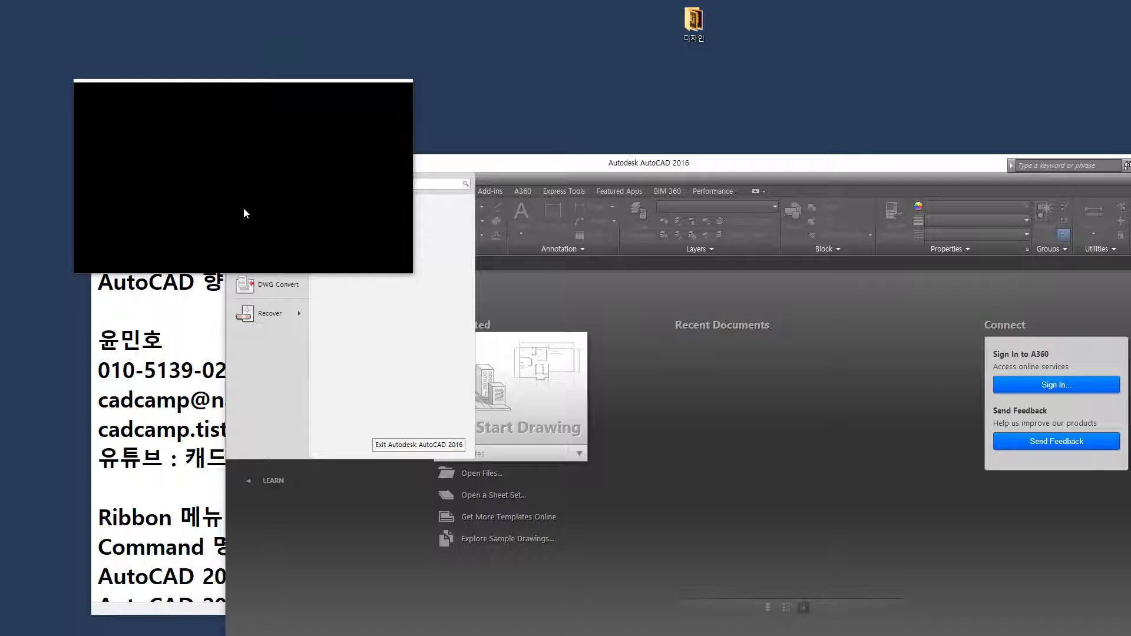
click(289, 234)
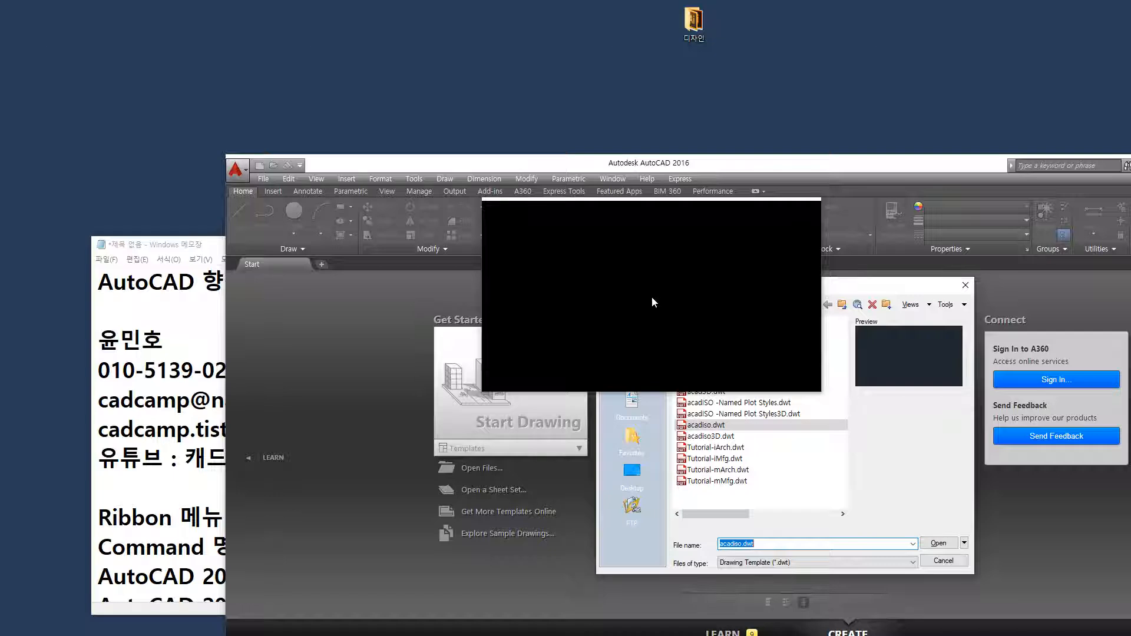
mouse_move(653, 302)
mouse_down()
mouse_move(685, 361)
mouse_move(729, 381)
mouse_move(725, 422)
mouse_move(683, 416)
mouse_move(701, 418)
mouse_move(690, 425)
mouse_move(688, 410)
mouse_up()
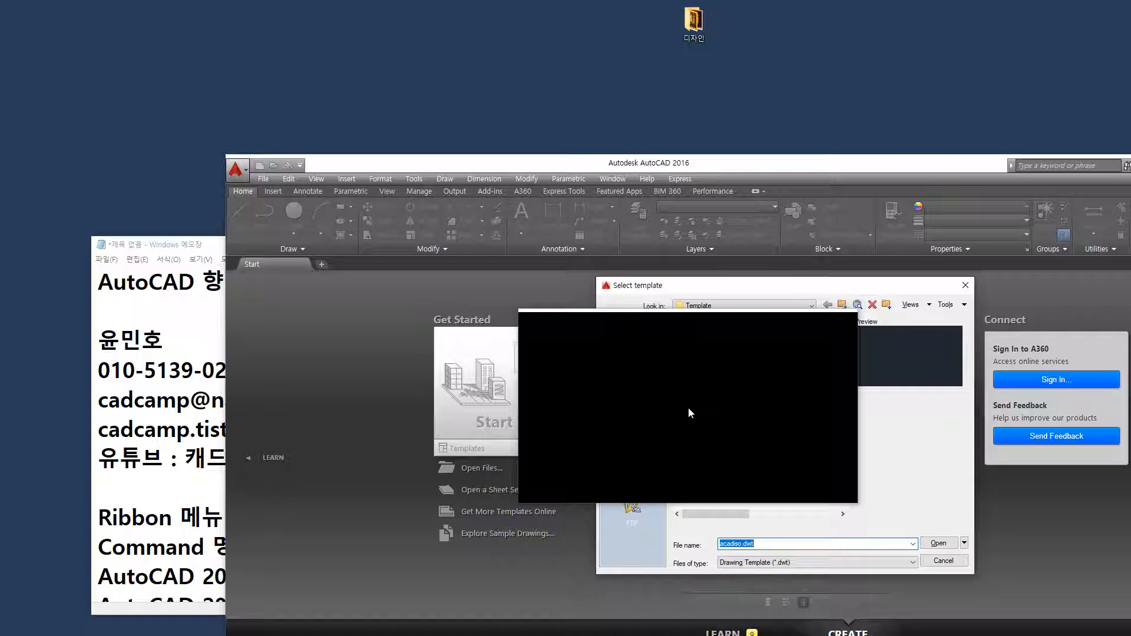
key(super+Escape)
In the Notepad notes, add the line "acadiso.dwt" after a blank line below AutoCAD 2023.
click(210, 494)
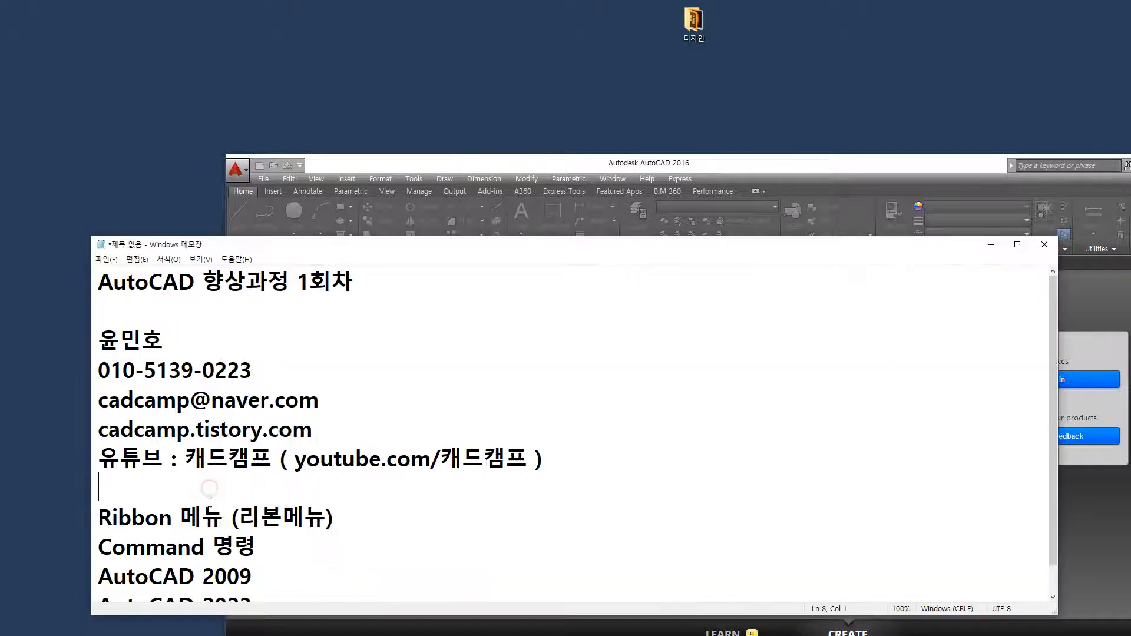
scroll(294, 476, down, 1)
drag(419, 244, 358, 82)
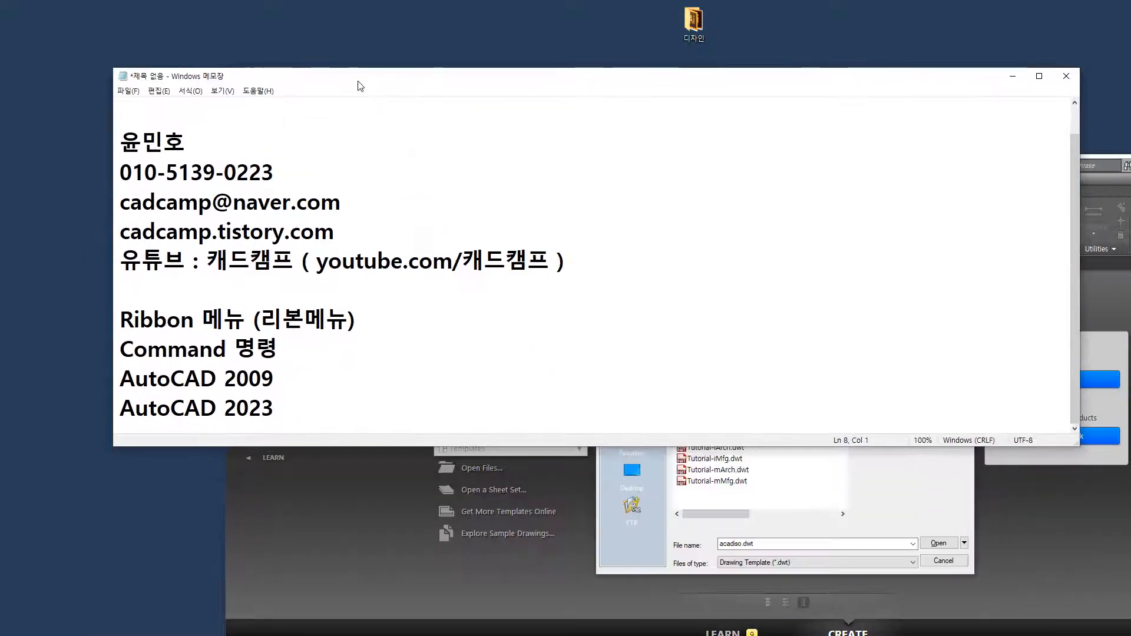
key(Down)
key(Down)
key(Down)
key(Down)
key(End)
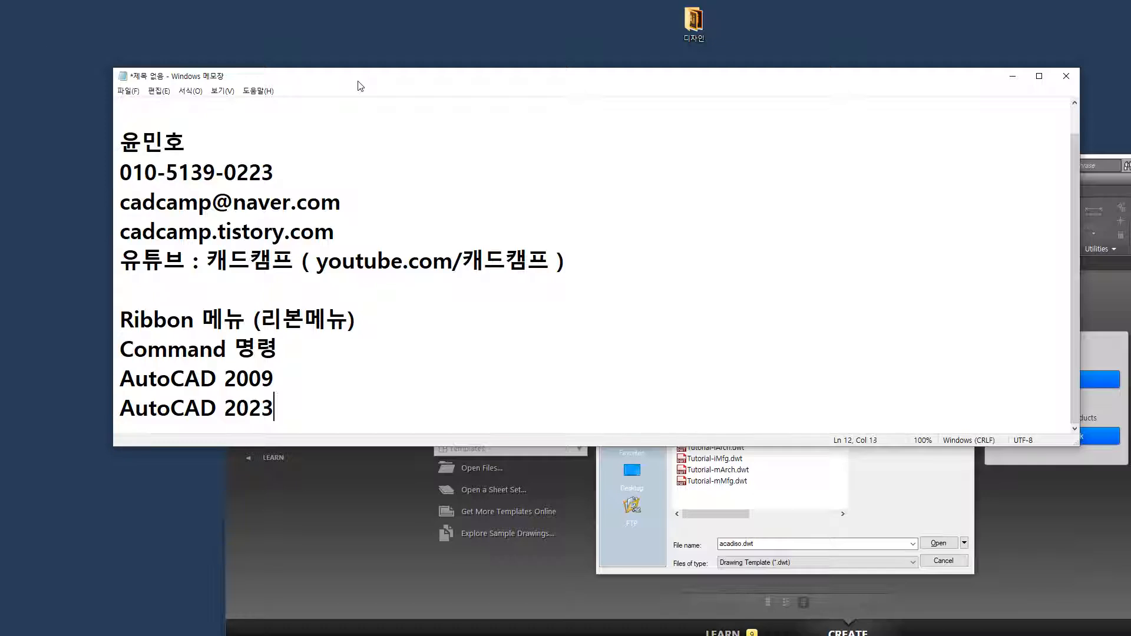
key(Return)
key(Return)
key(Hangul)
text(a)
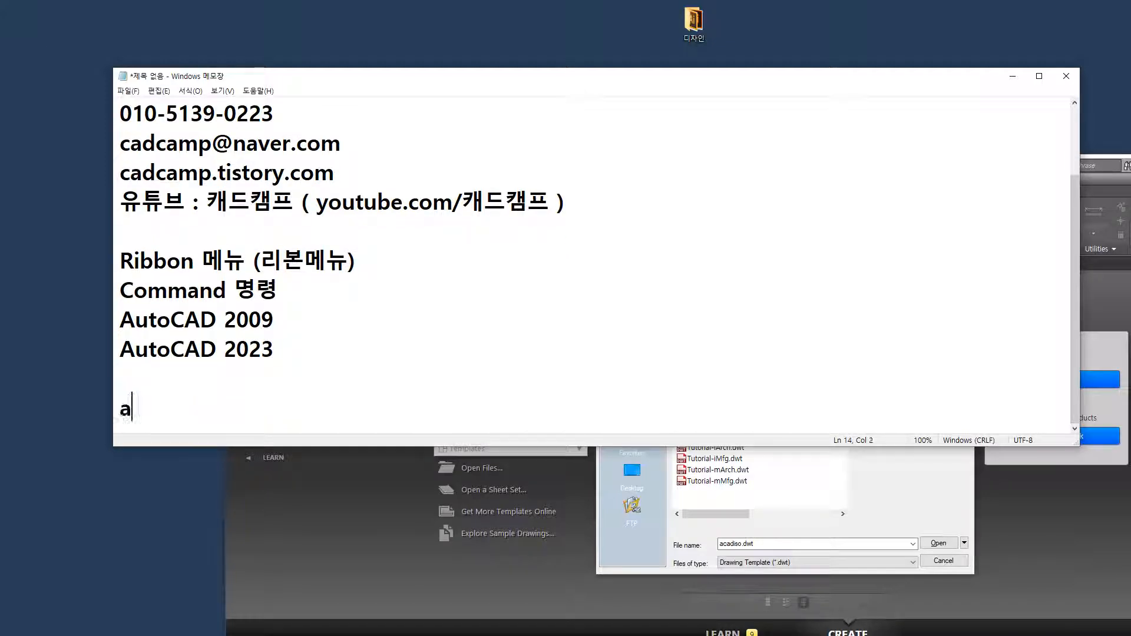
text(cadiso.dwt)
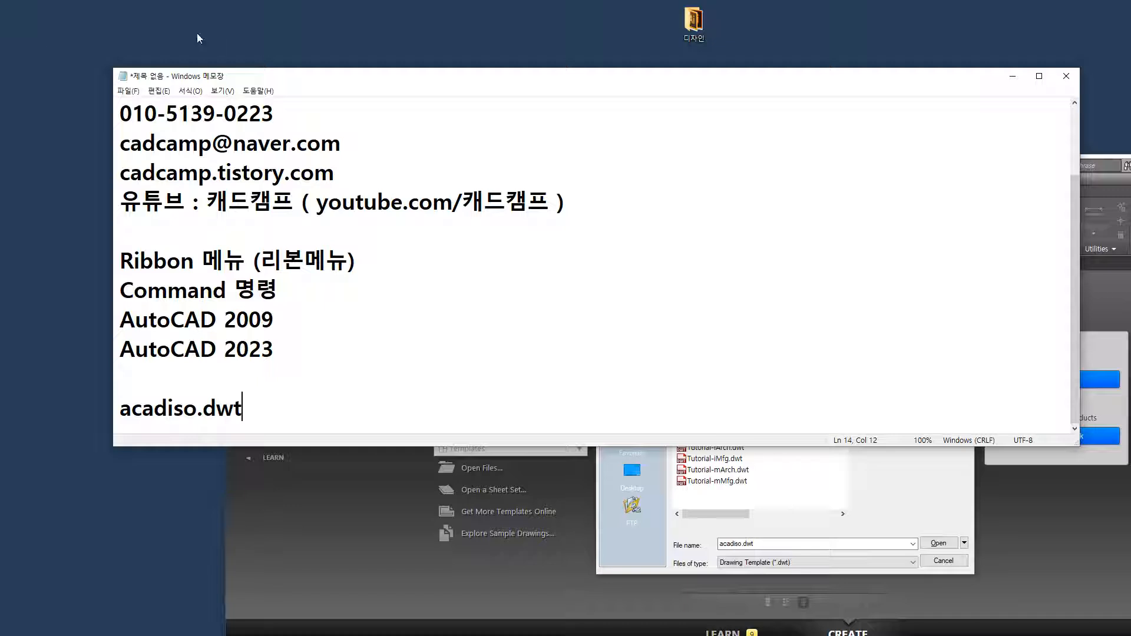
Back in AutoCAD, create the new drawing from the acadiso.dwt template.
click(744, 459)
click(728, 427)
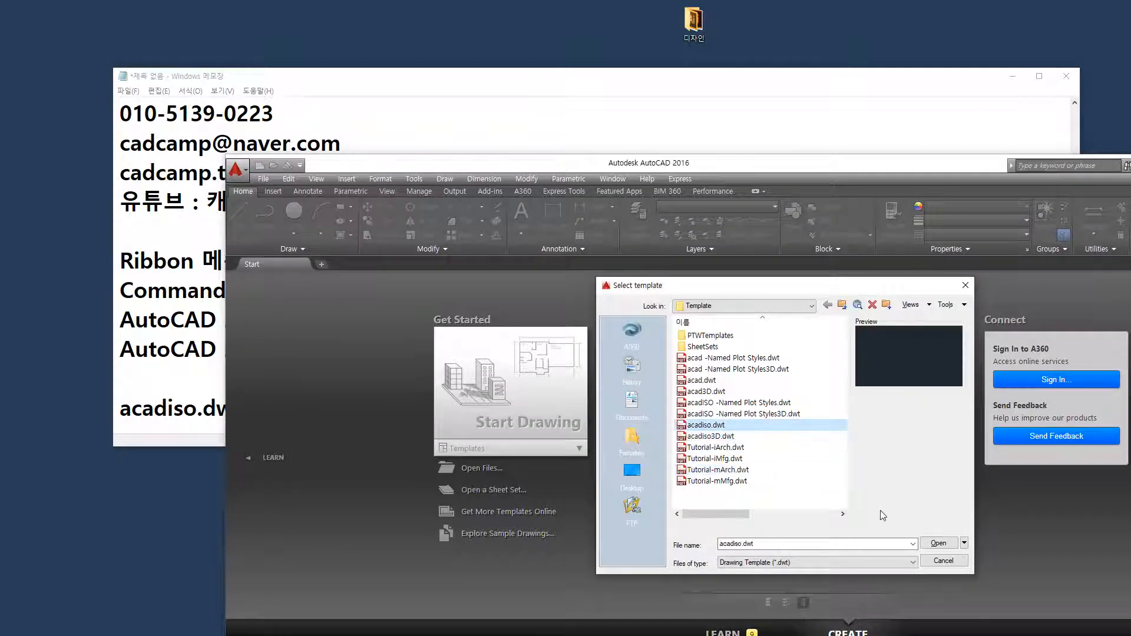
click(938, 543)
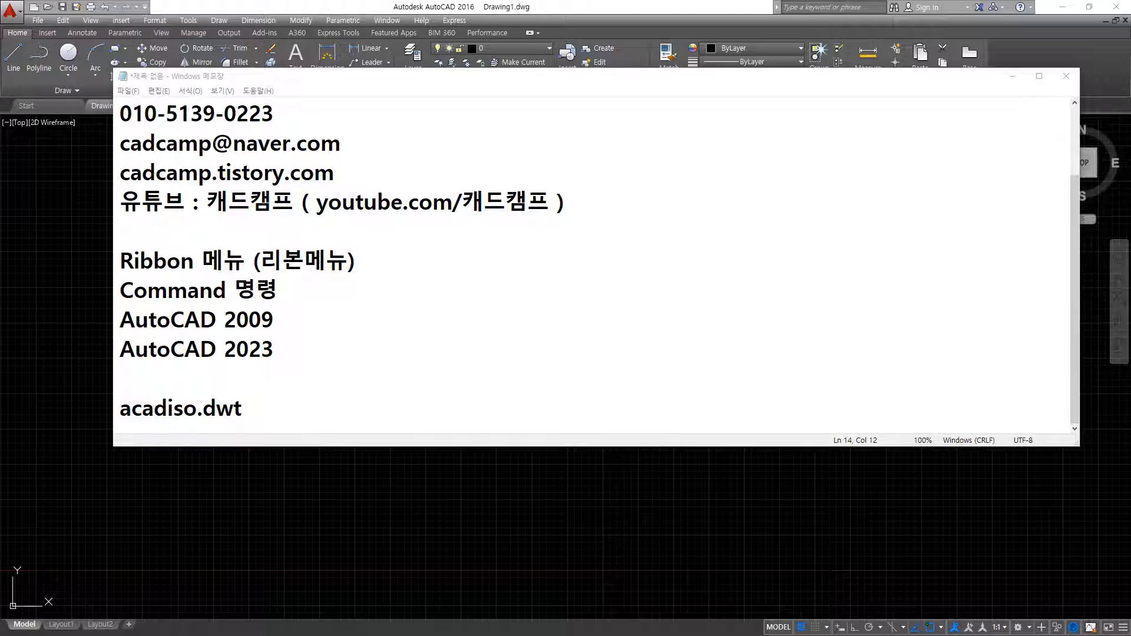
In the Notepad notes, insert the line "acad.dwt" directly above acadiso.dwt.
click(139, 387)
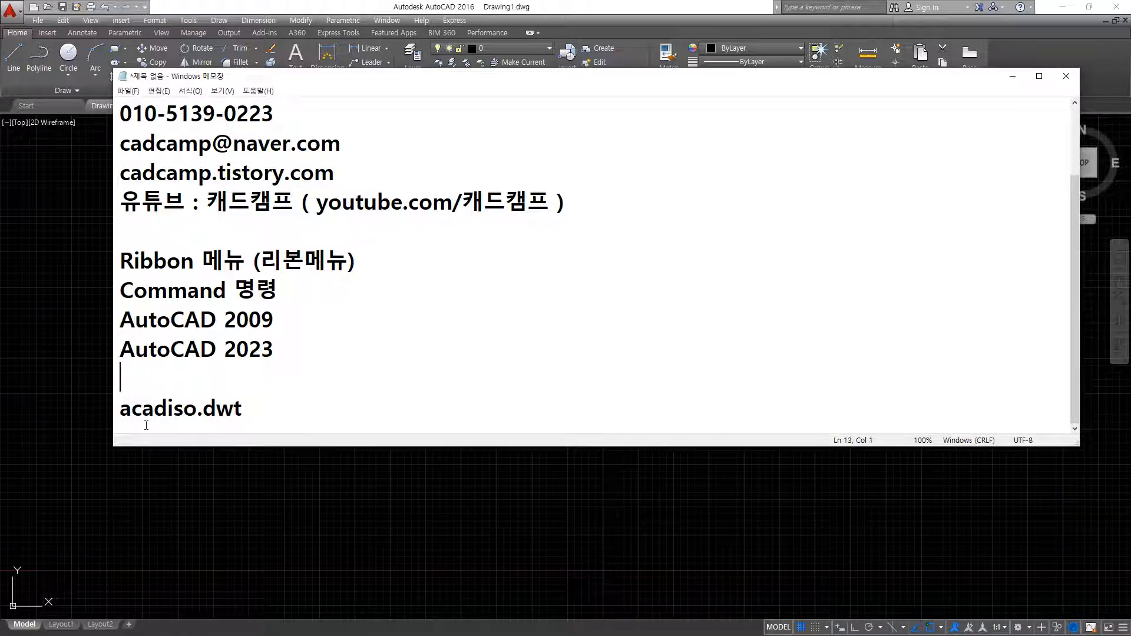
key(Return)
text(aca)
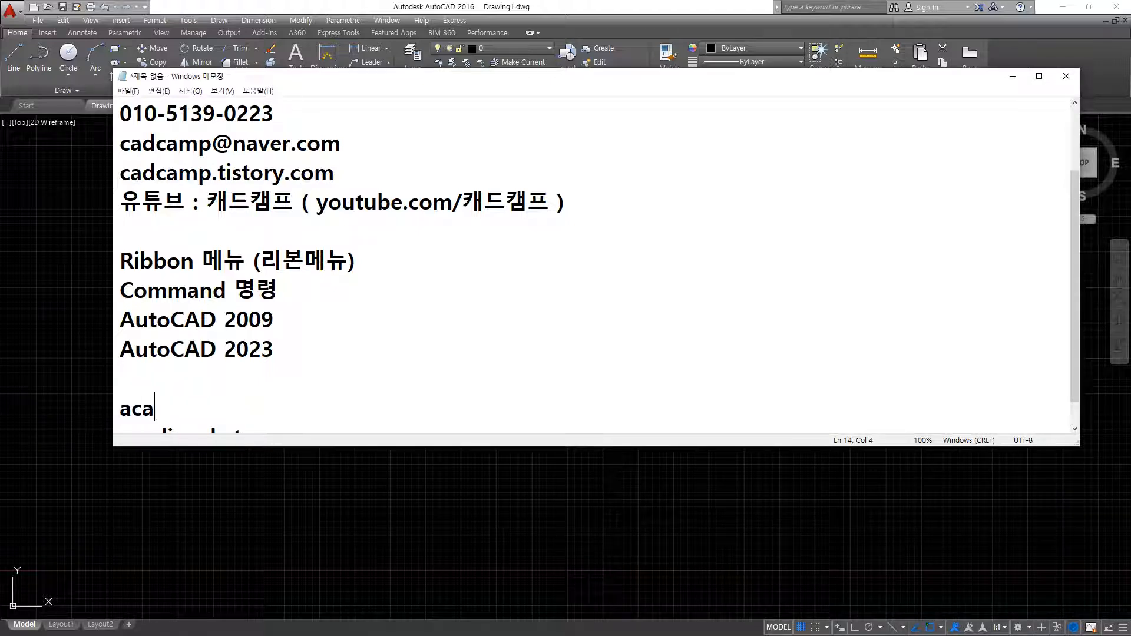
text(d.dwt)
scroll(134, 348, down, 1)
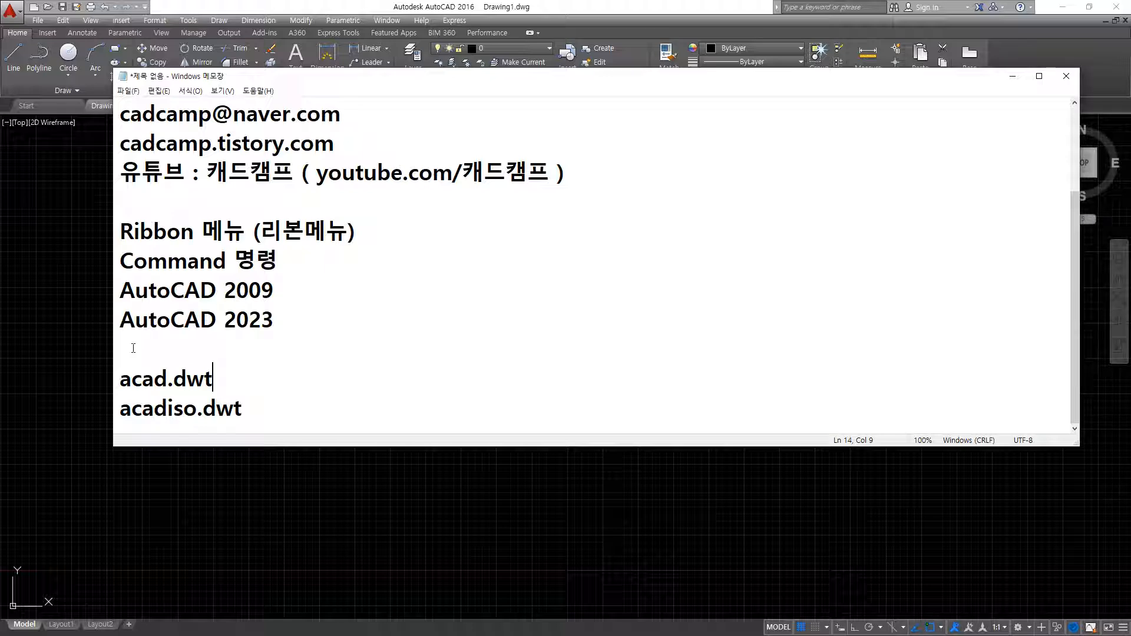
Mark the acadiso.dwt line in the notes with an "O" at its end.
key(Down)
key(End)
text(O)
After a blank line below the template names, add the standards line "KS JIS DIN ASME, ANSI ISO(mm)".
key(Return)
key(Return)
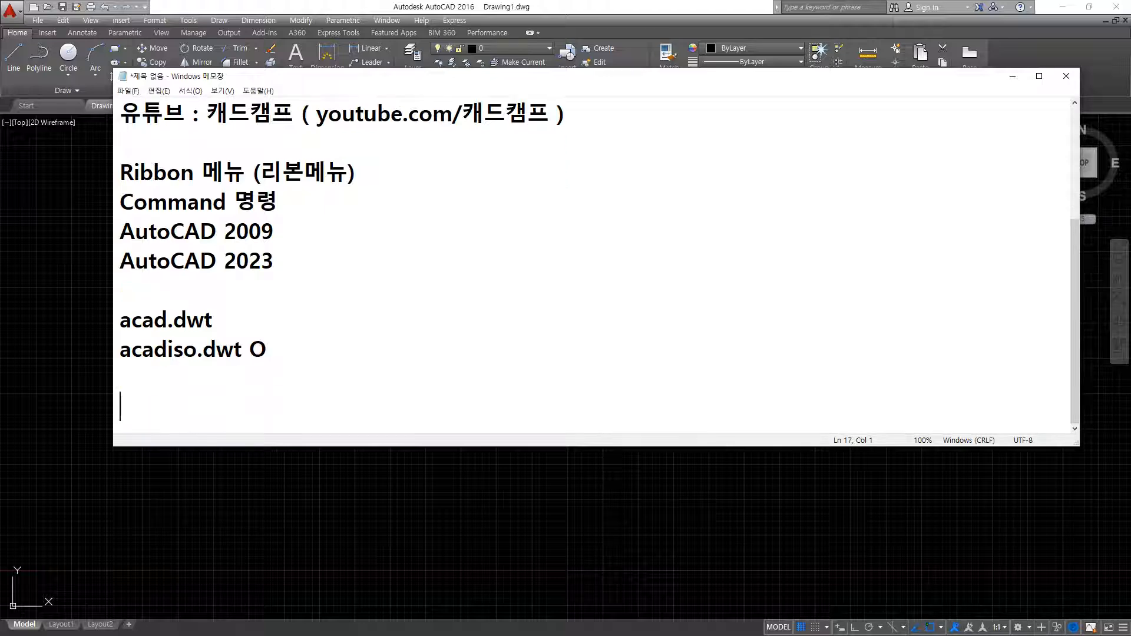
text(KS)
text(JIS)
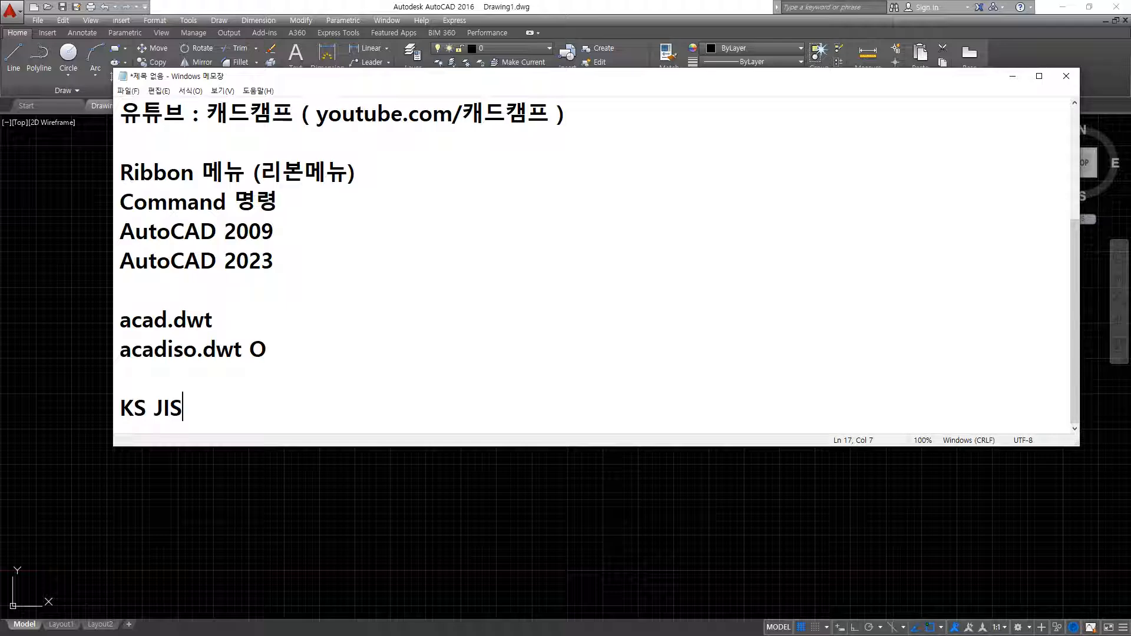
text(DIM)
key(BackSpace)
text(N)
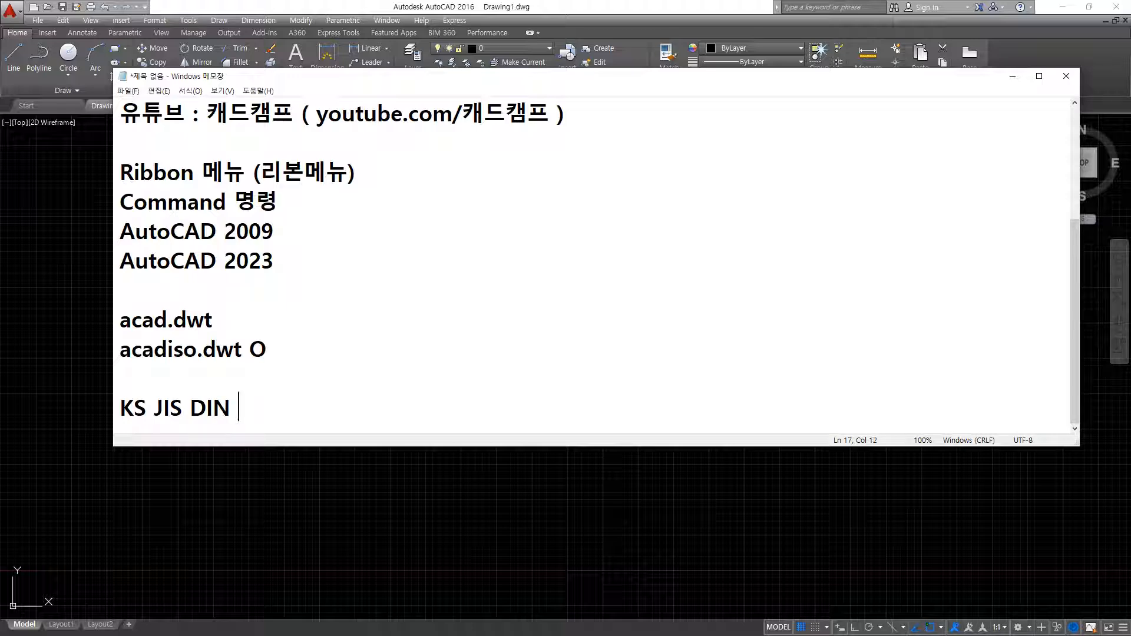
text( ASME,)
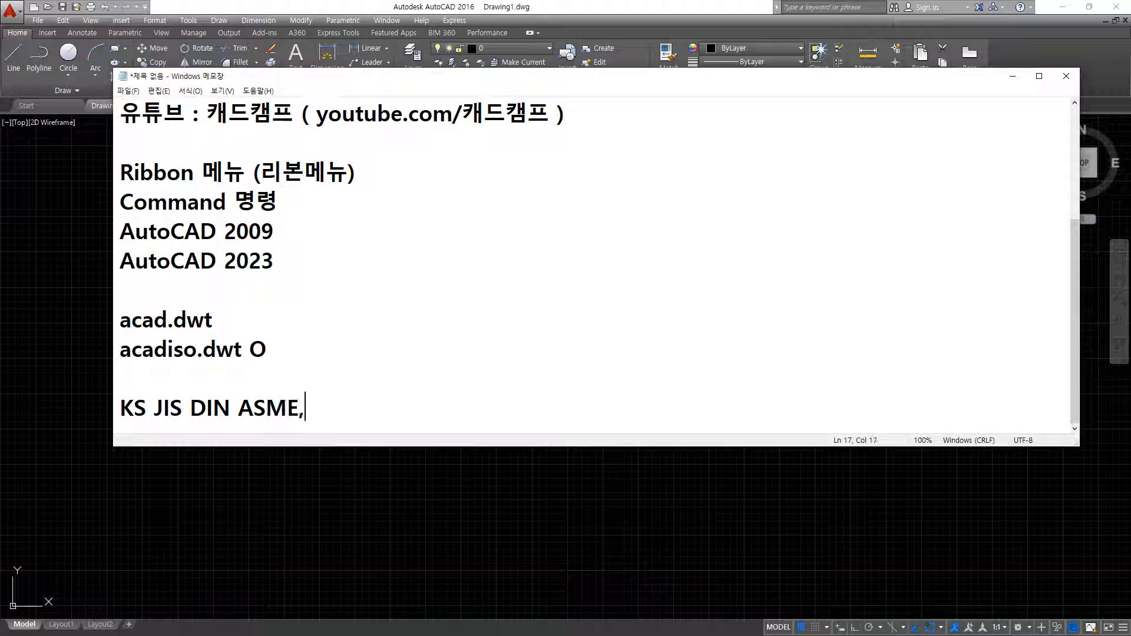
text( ANSI)
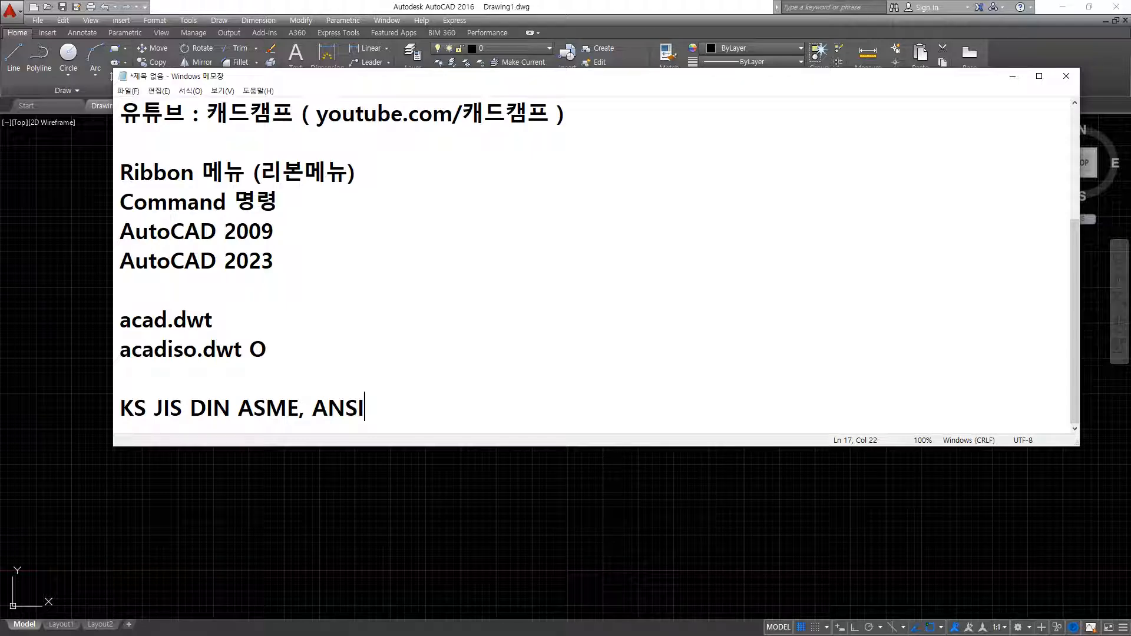
text(ISO)
text((mm))
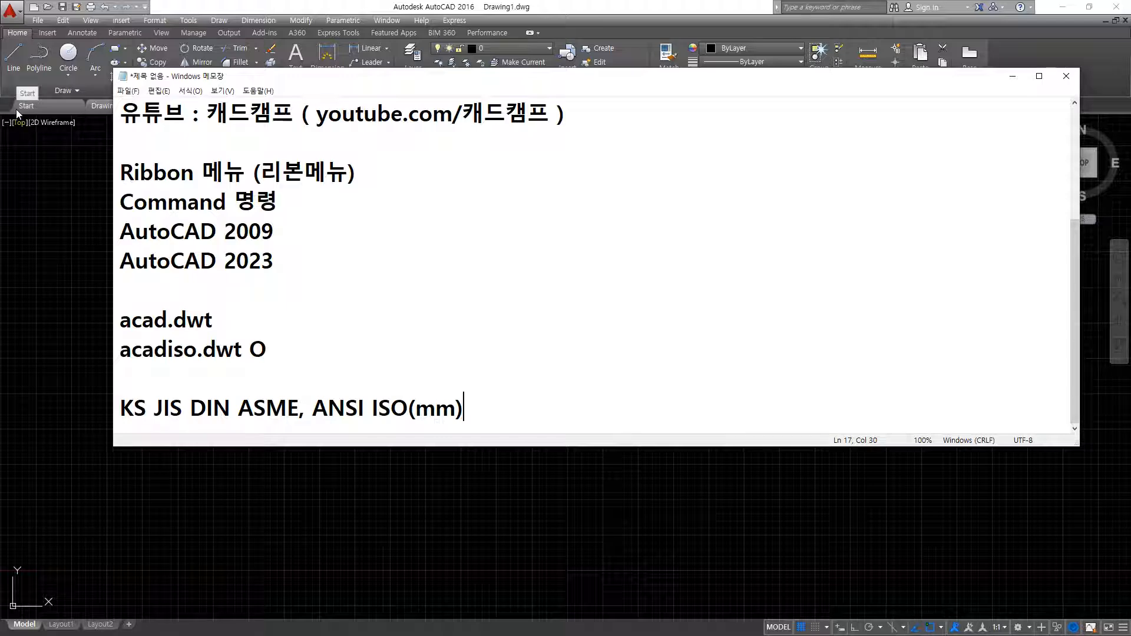
Note the base units beside the templates: "기본단위 inch" after acad.dwt and "mm" on the acadiso.dwt line.
key(Up)
key(Up)
key(End)
key(Up)
text(기본단위 inch)
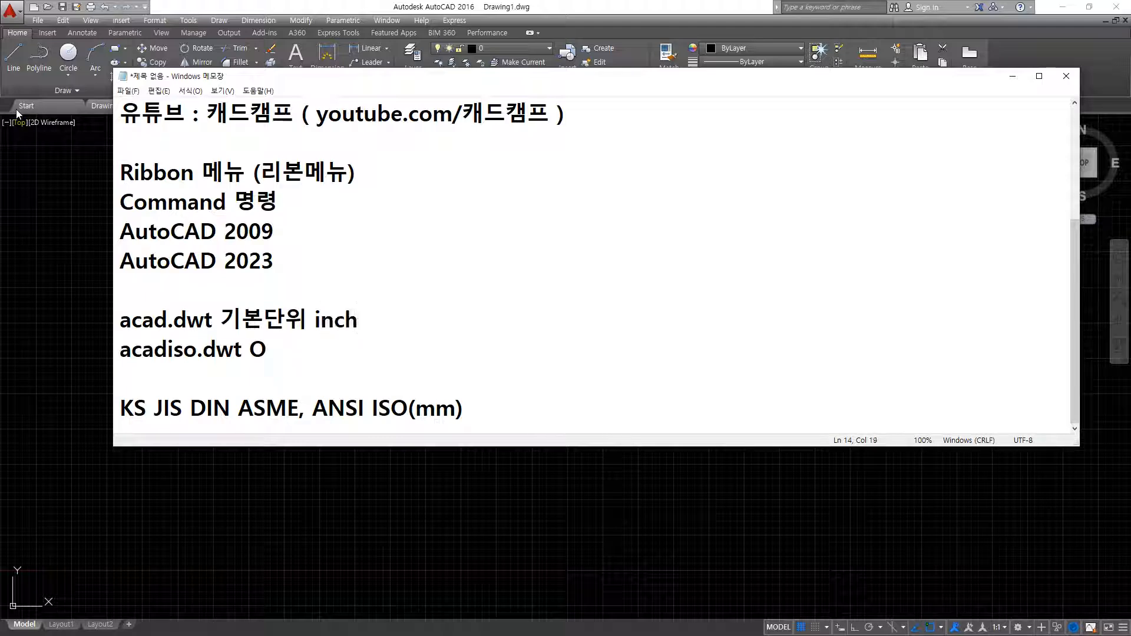
key(Down)
text(mm)
Append "AN" at the end of the standards line in the notes.
key(Down)
key(Down)
key(End)
text(AN)
Return to AutoCAD and close the Command Line window, confirming the closure.
click(213, 5)
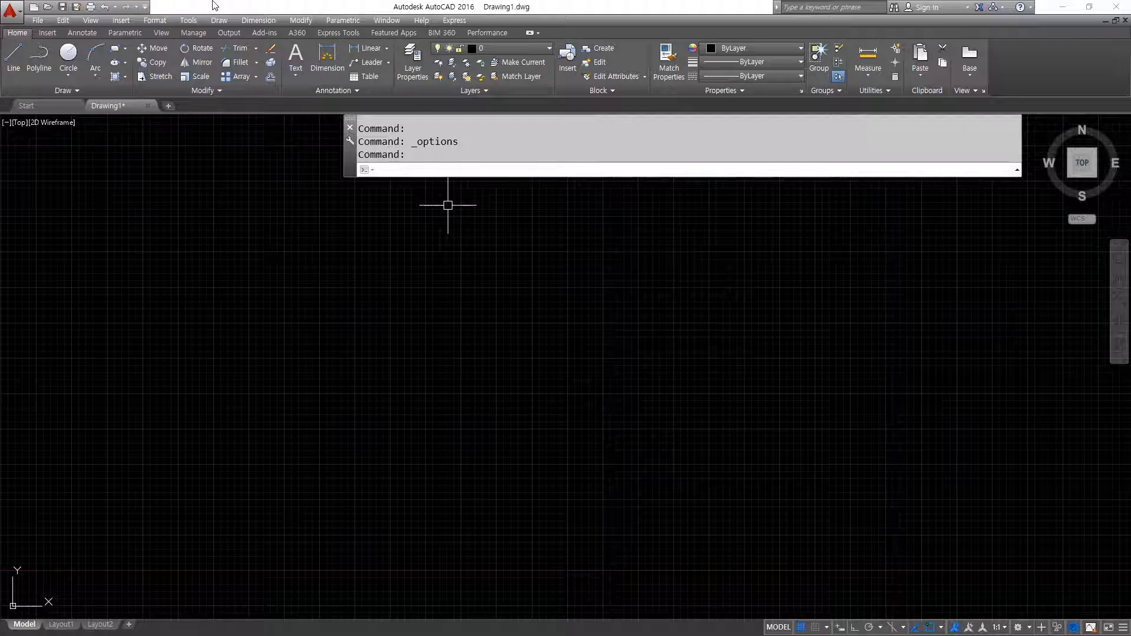
key(ctrl+9)
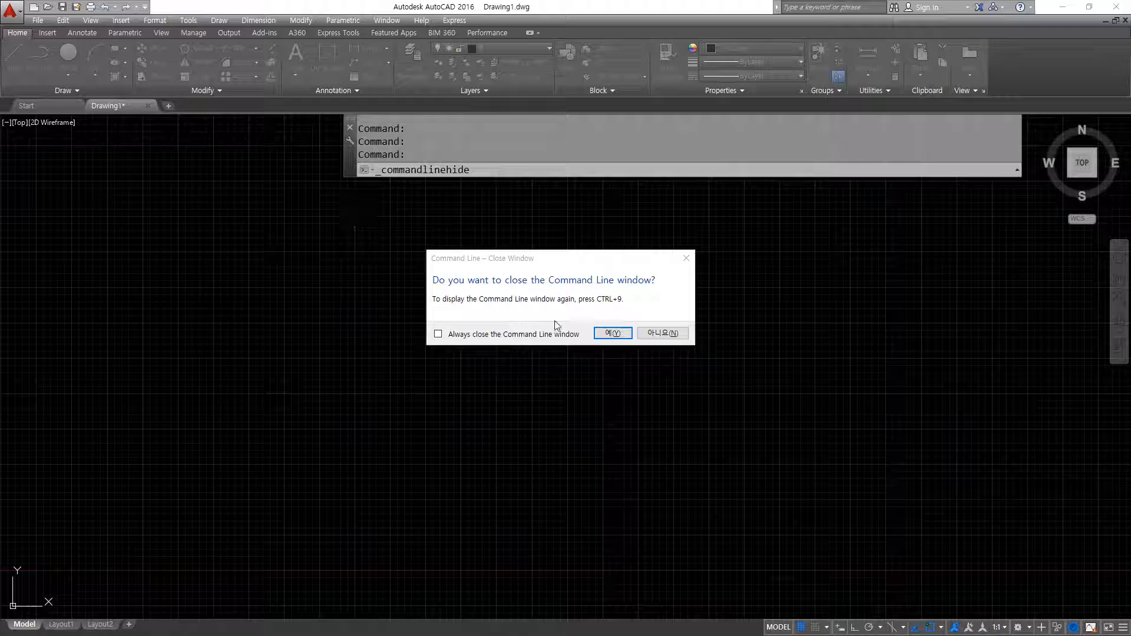
click(613, 333)
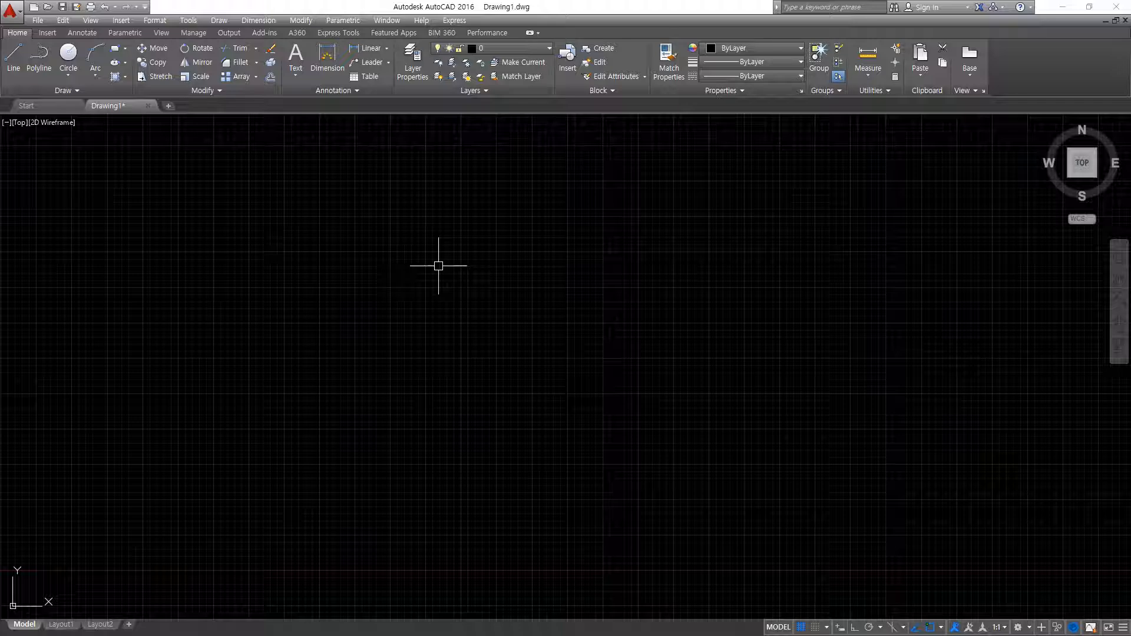
Bring the Command Line window back and close it again, confirming the closure.
key(ctrl+9)
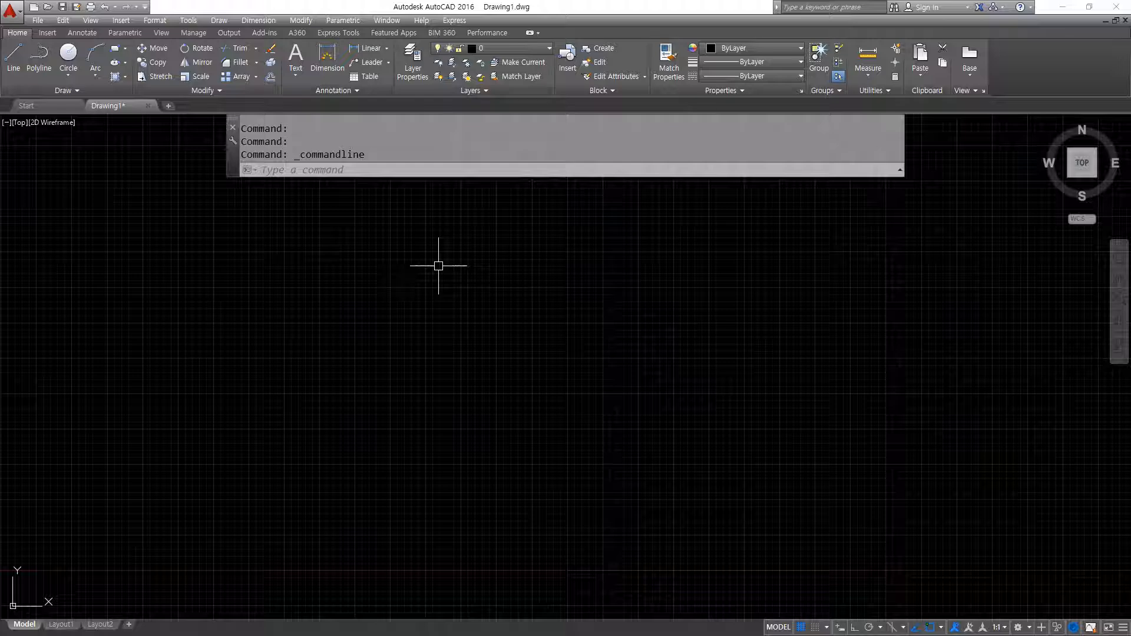
key(ctrl+9)
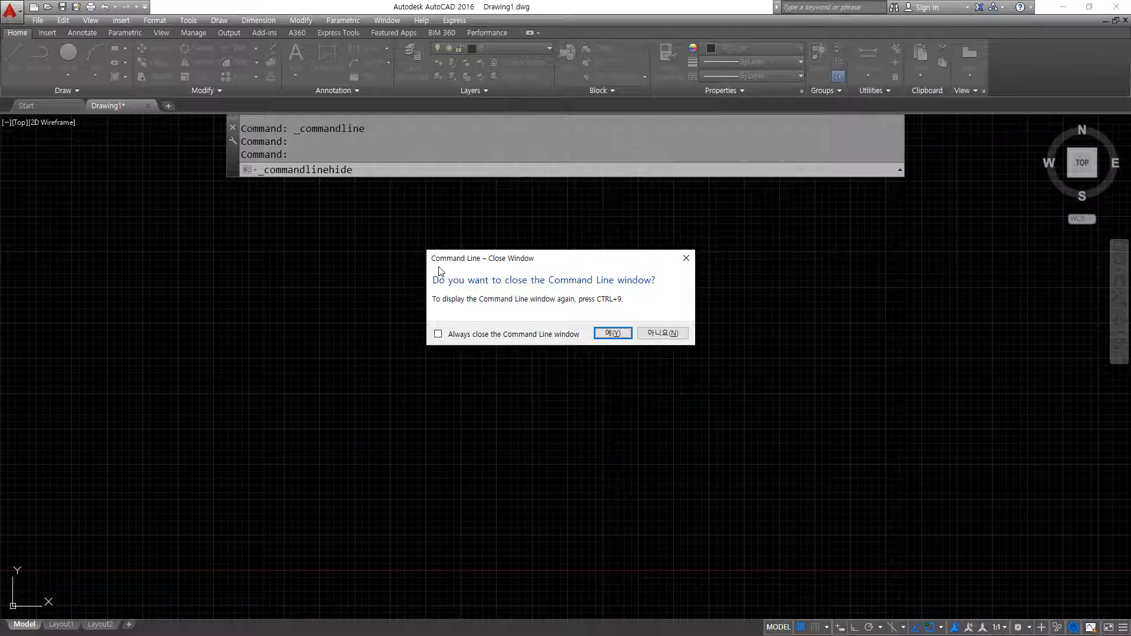
key(Return)
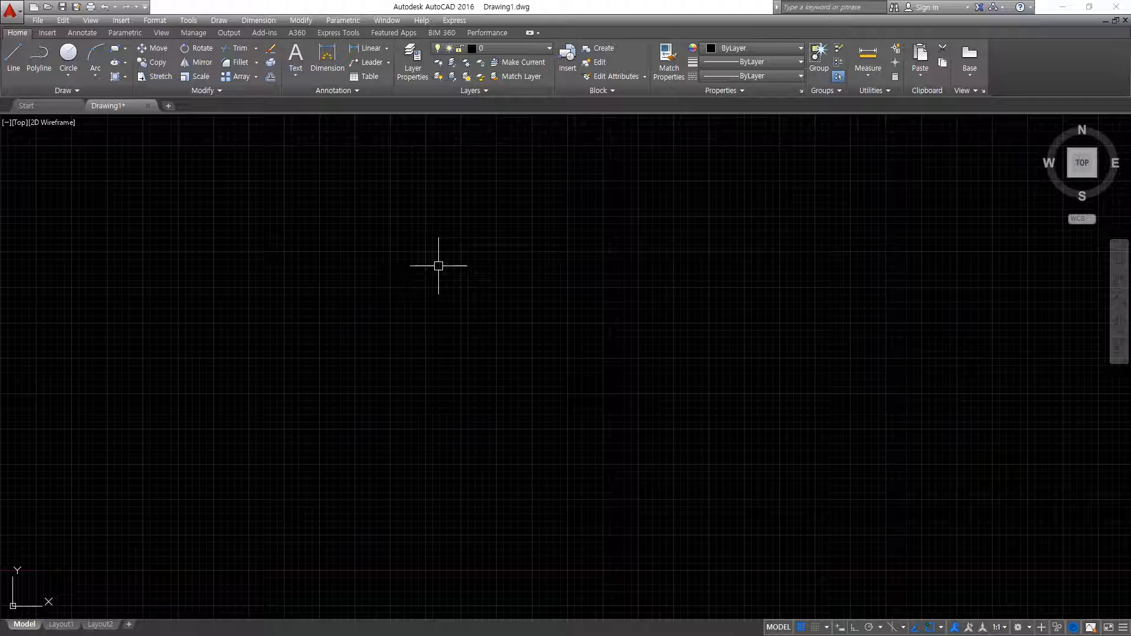
Restore the Command Line window with the COMMANDLINE command and highlight that command name in its history.
key(Return)
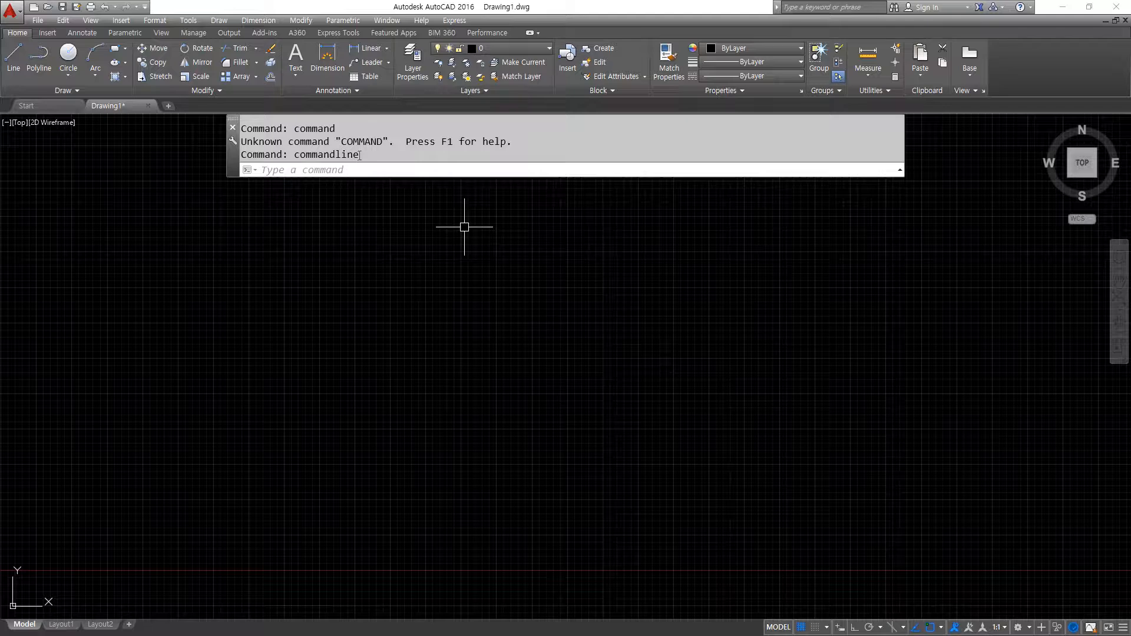
drag(359, 154, 295, 154)
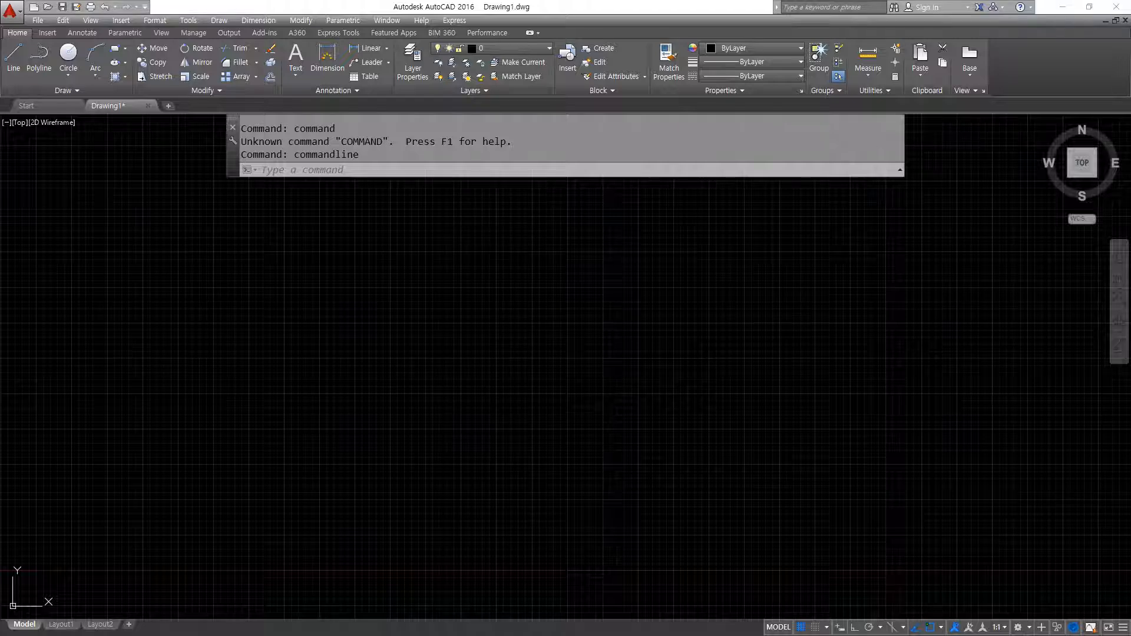
Switch to the Notepad notes and add the line "commandline 명령줄 보이기 CTRL+9" below the standards line.
key(alt+Tab)
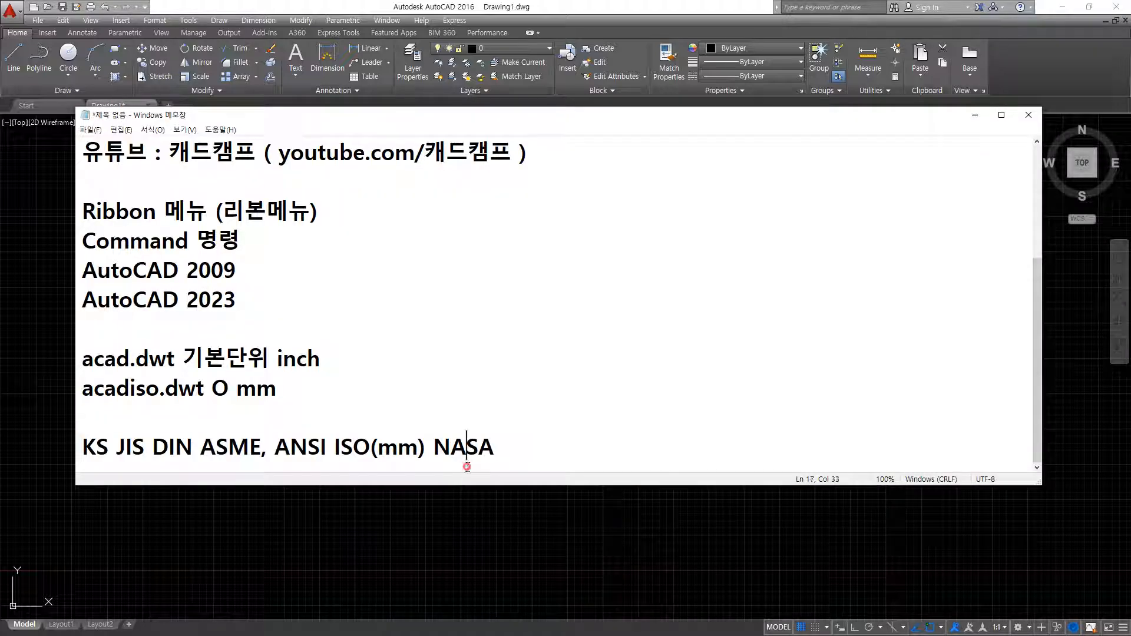
key(Return)
text(commandline )
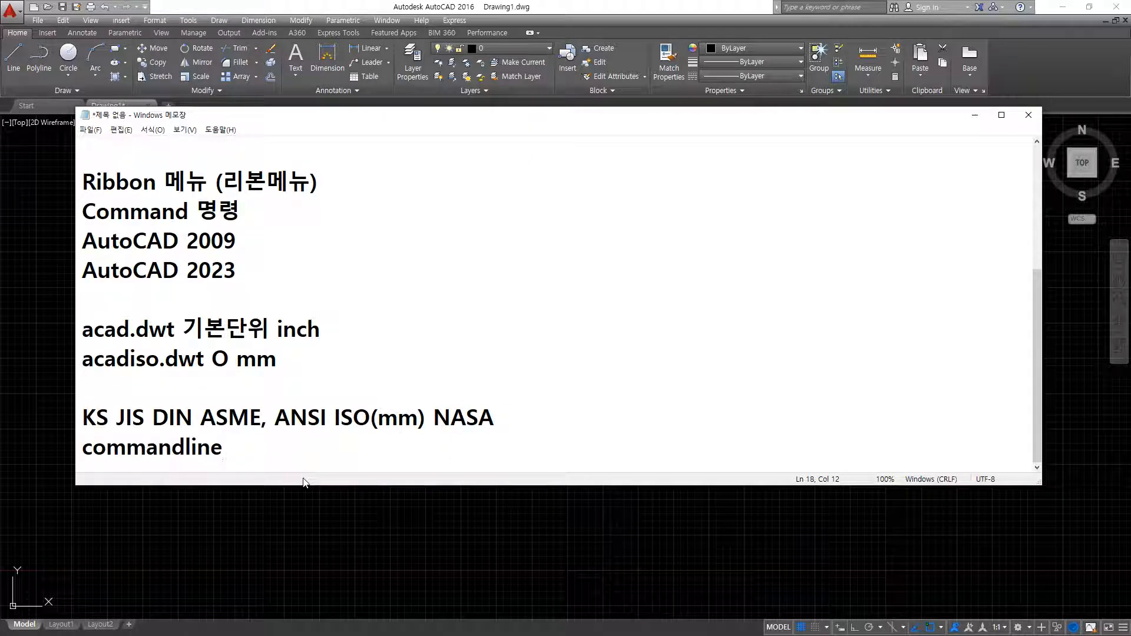
text(명령줄 보)
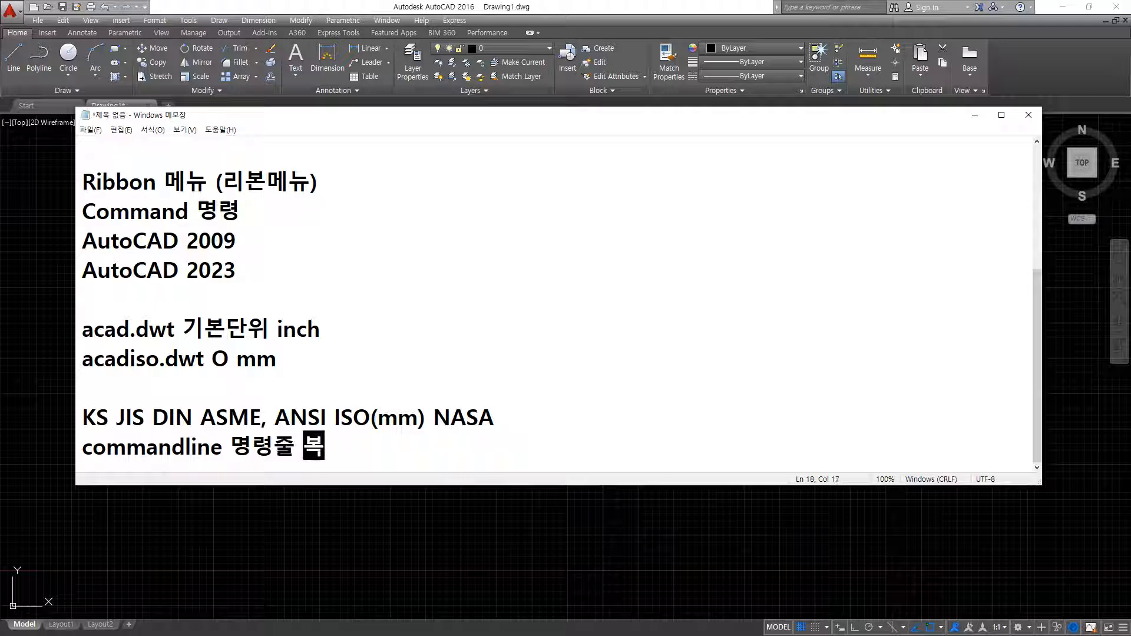
text(이기)
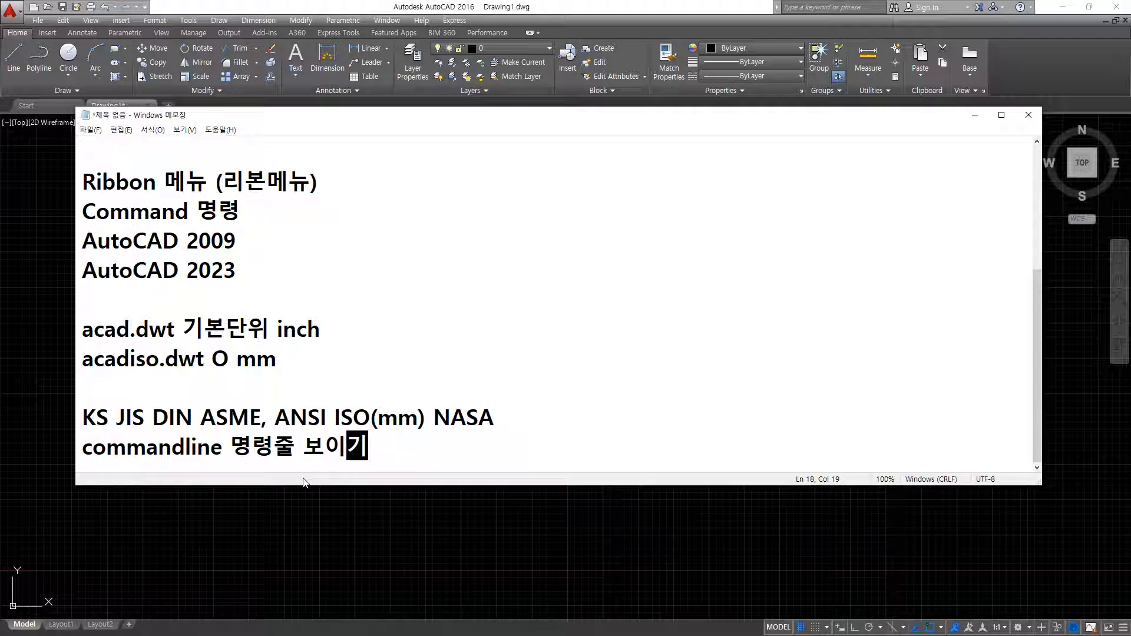
text(CTRL)
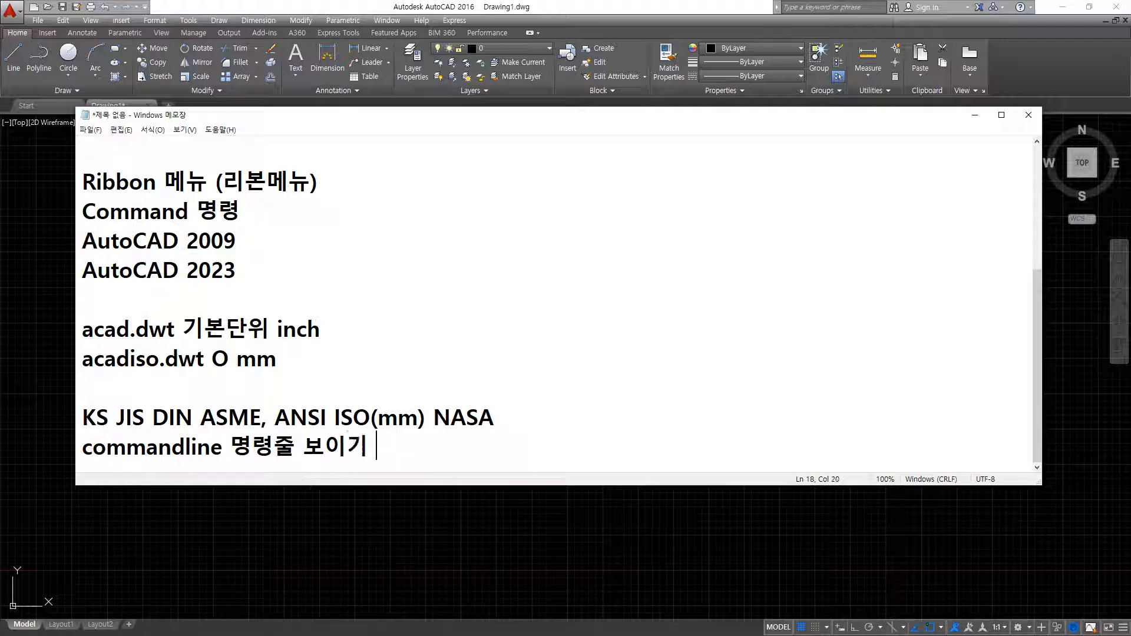
text(+9)
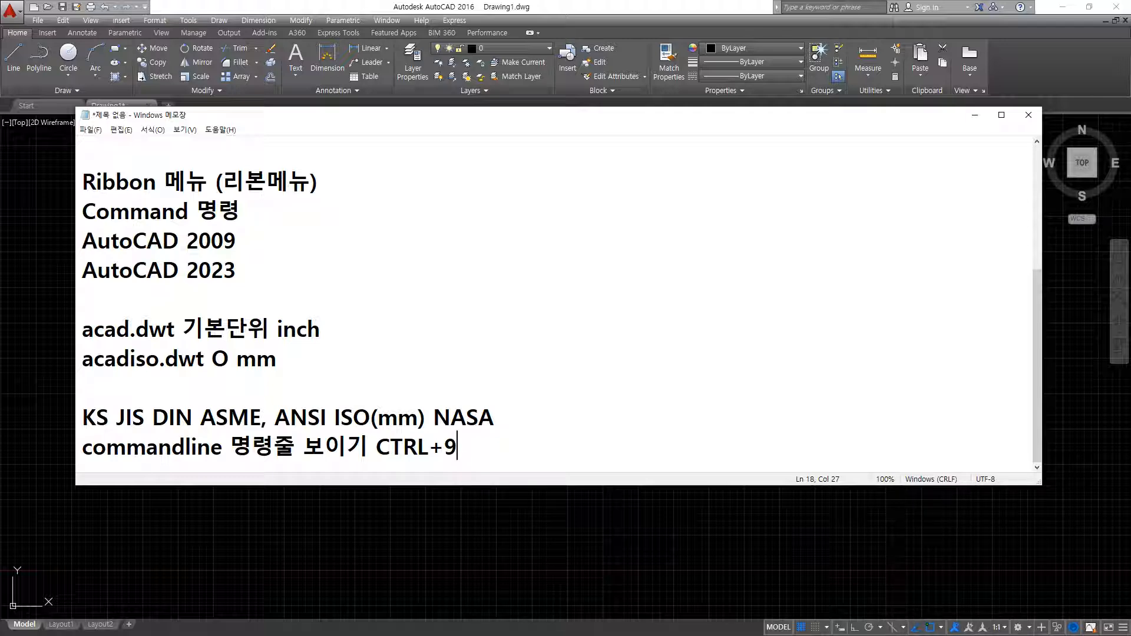
Add a new line "ribbonclose" below the commandline note.
key(Return)
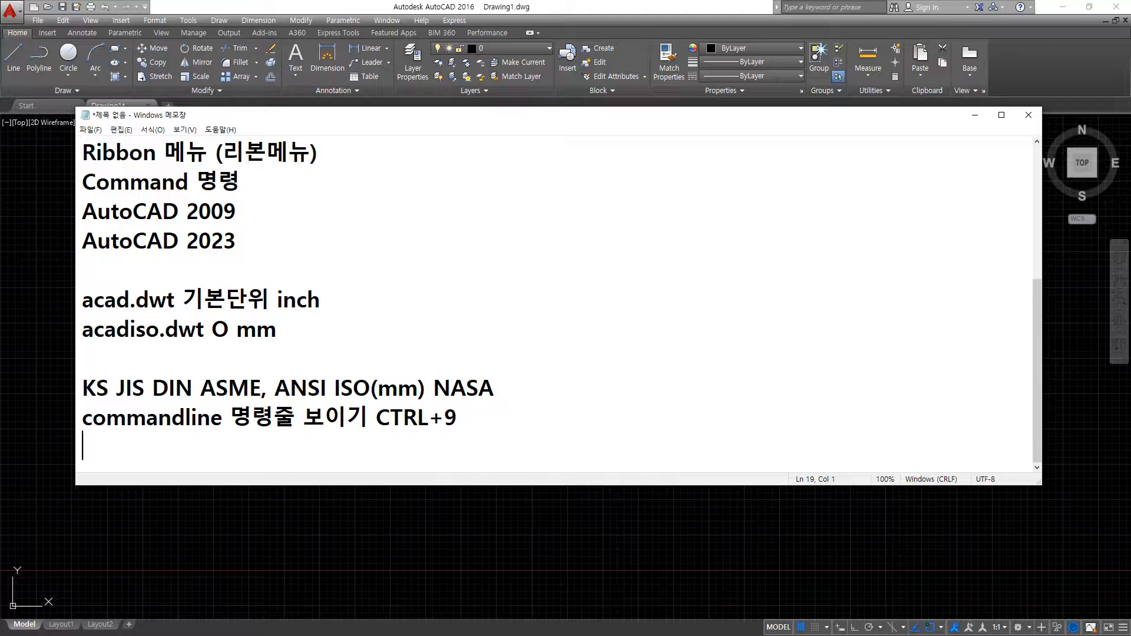
text(ribbon)
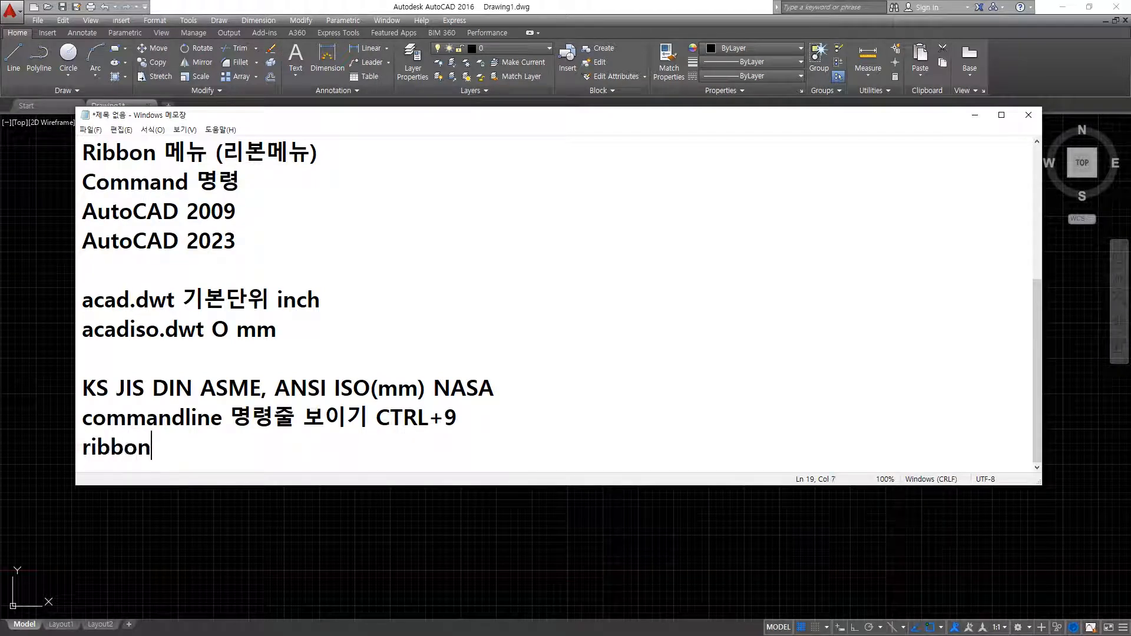
text(close)
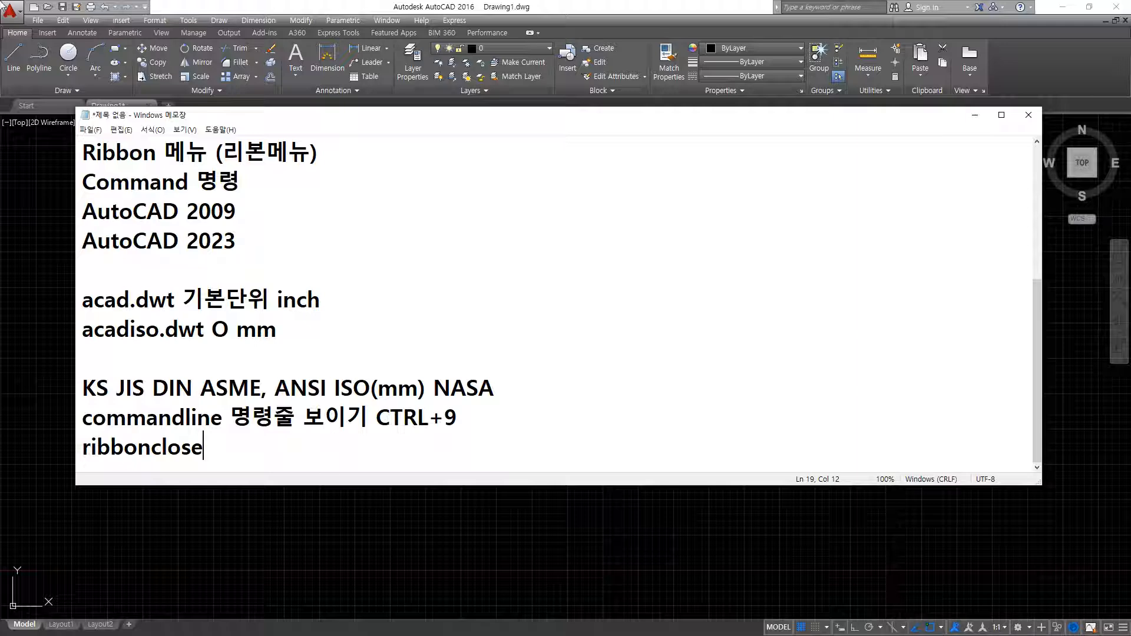
Return to AutoCAD and hide the ribbon with the RIBBONCLOSE command.
click(216, 5)
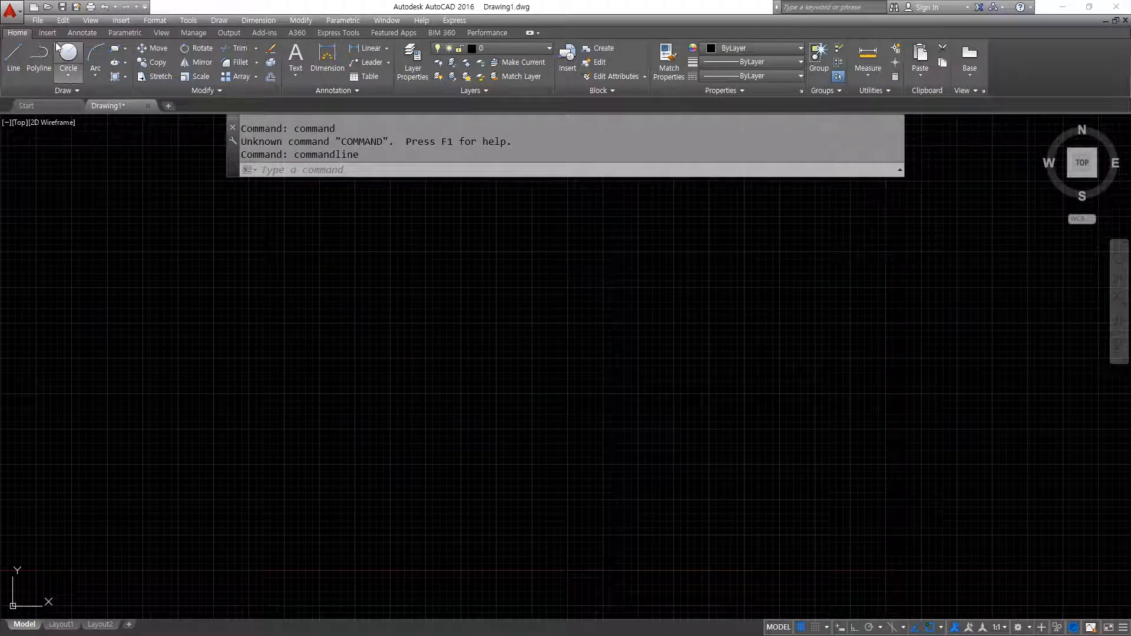
text(ribbonclose)
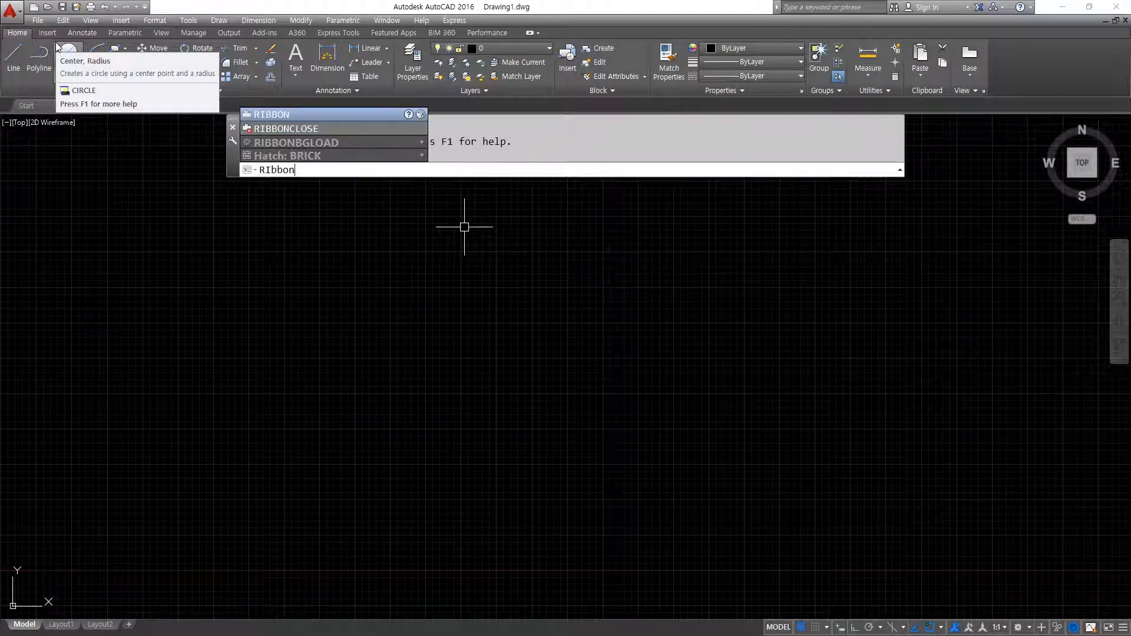
key(Return)
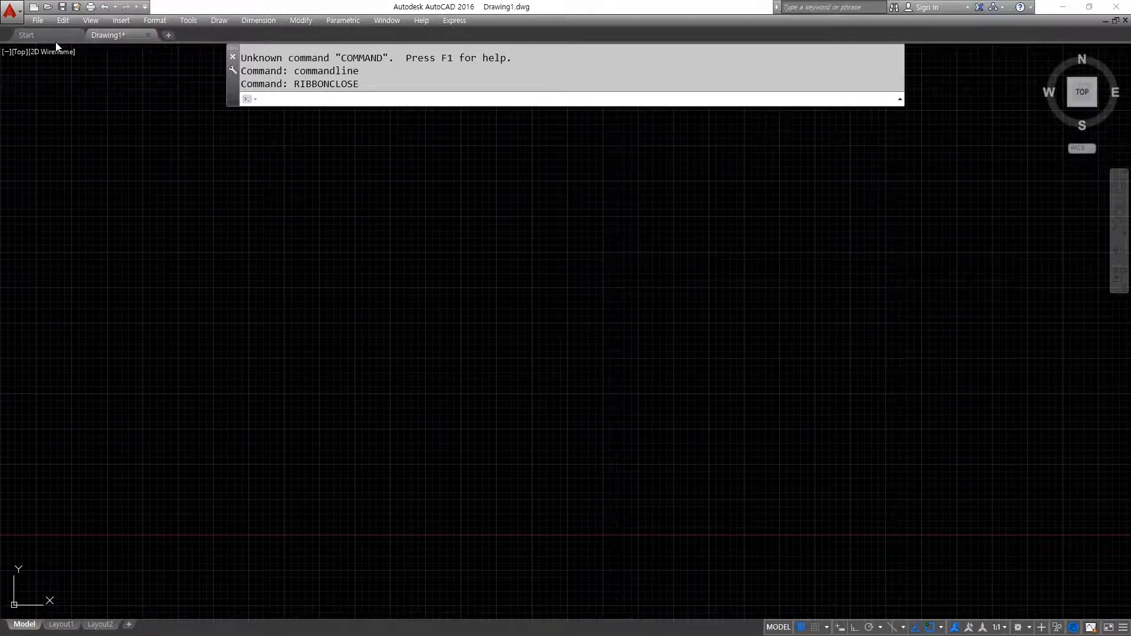
Append "/ ribbon" after ribbonclose in the Notepad notes, and restore the ribbon in AutoCAD with the RIBBON command.
key(alt+Tab)
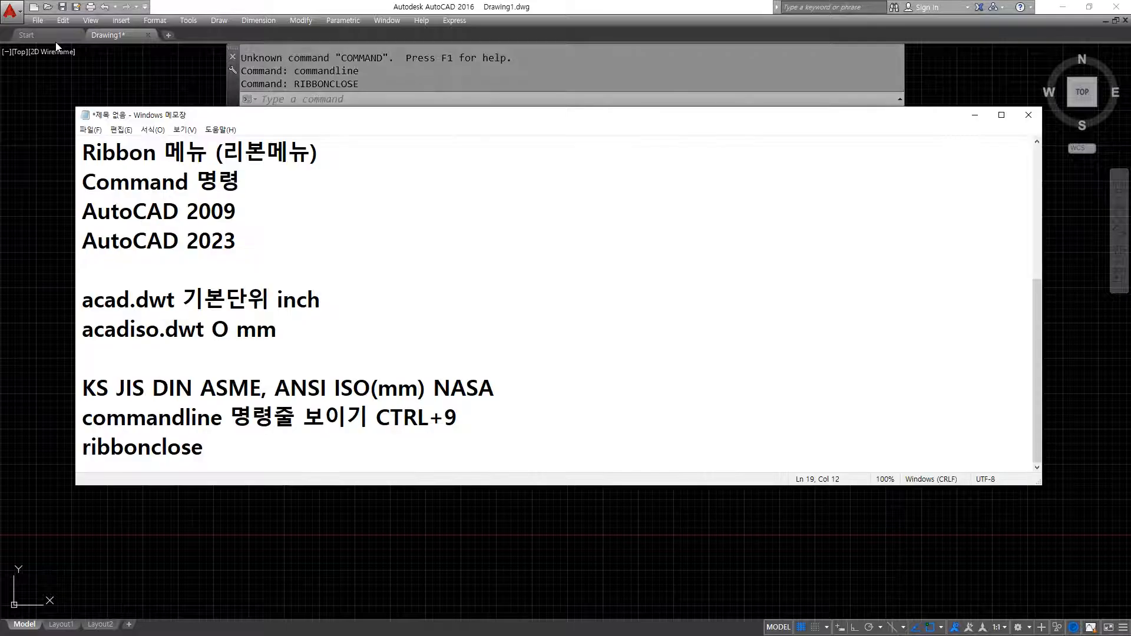
text(/ ribbon)
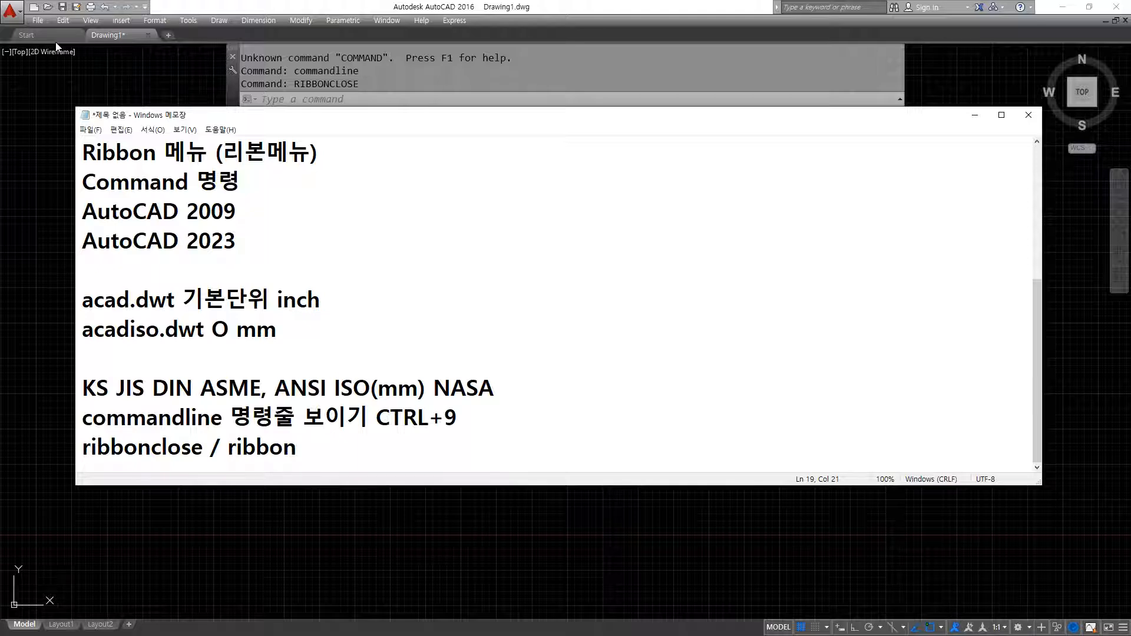
key(alt+Tab)
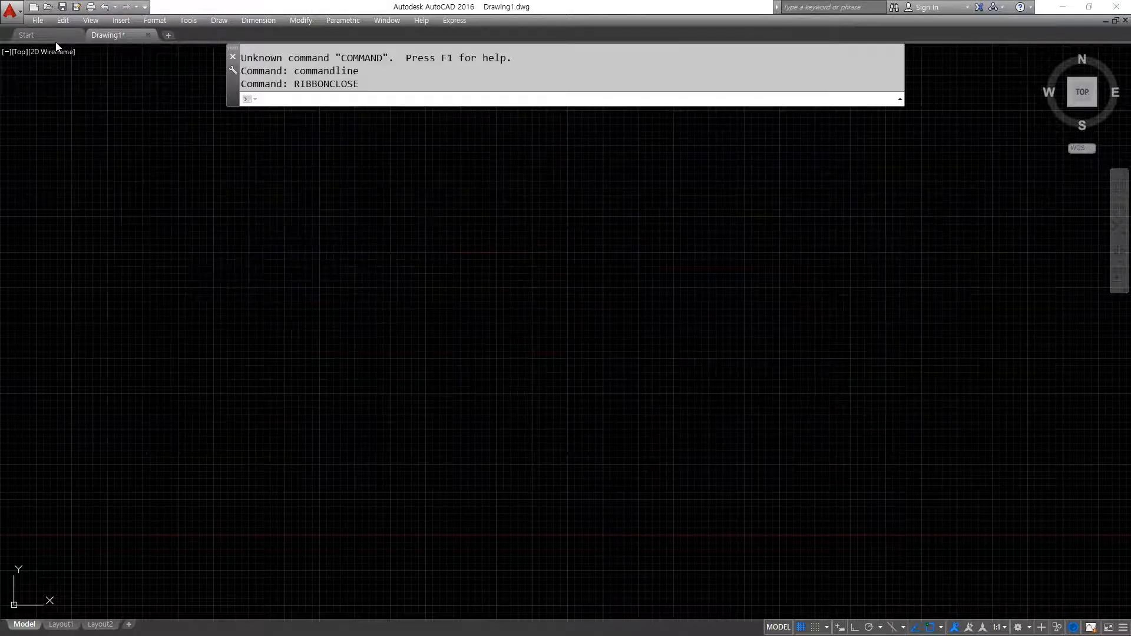
text(ribbon)
key(Return)
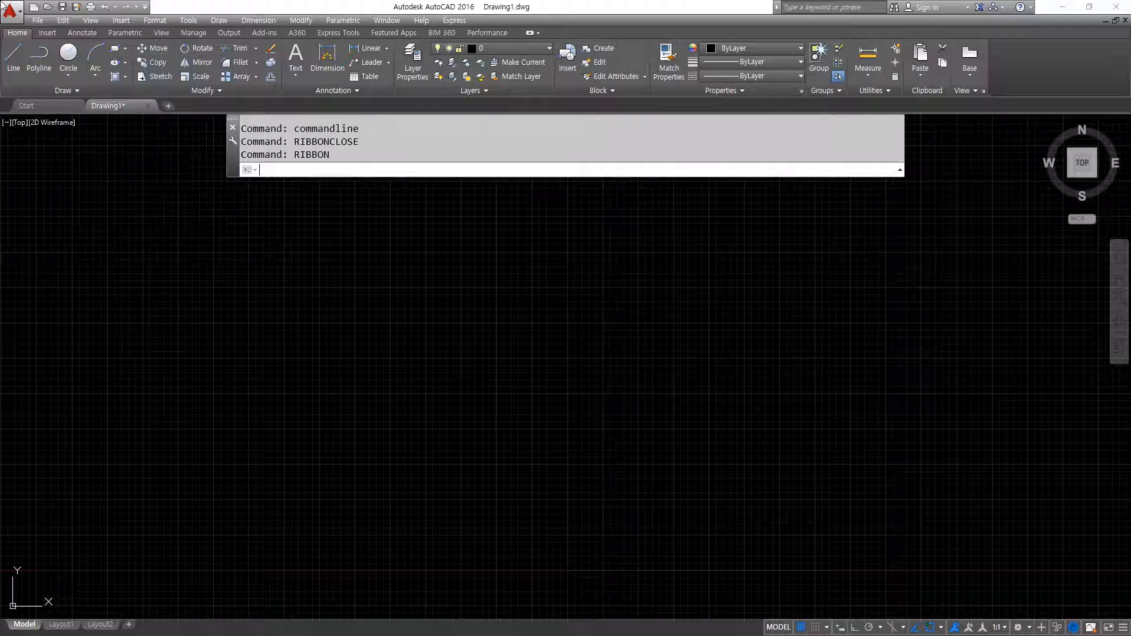
text(menubar)
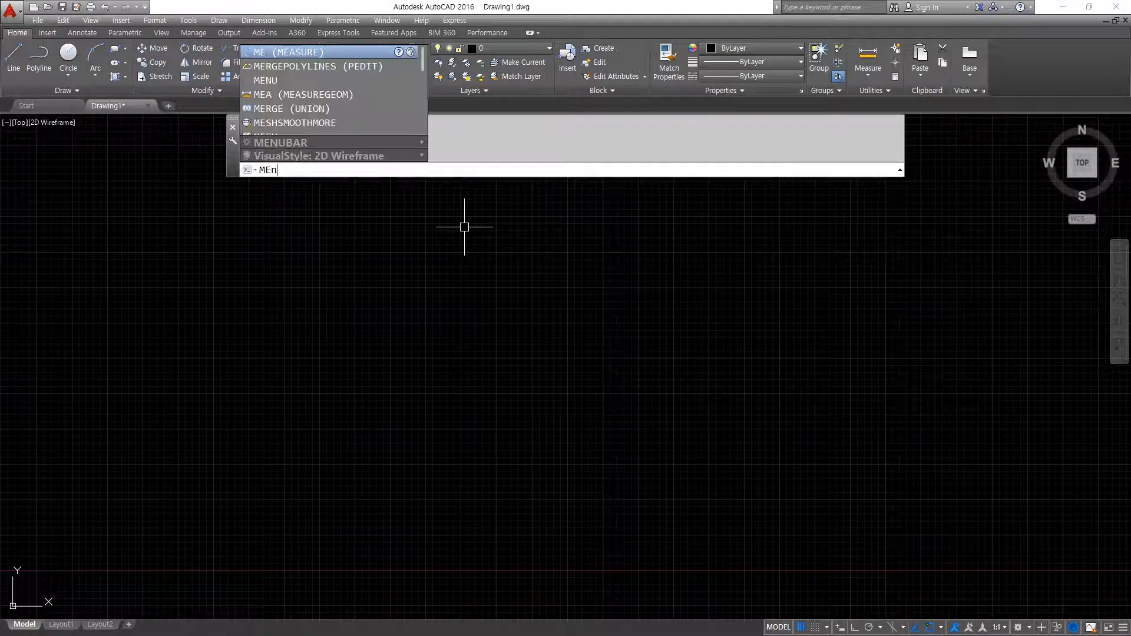
key(Return)
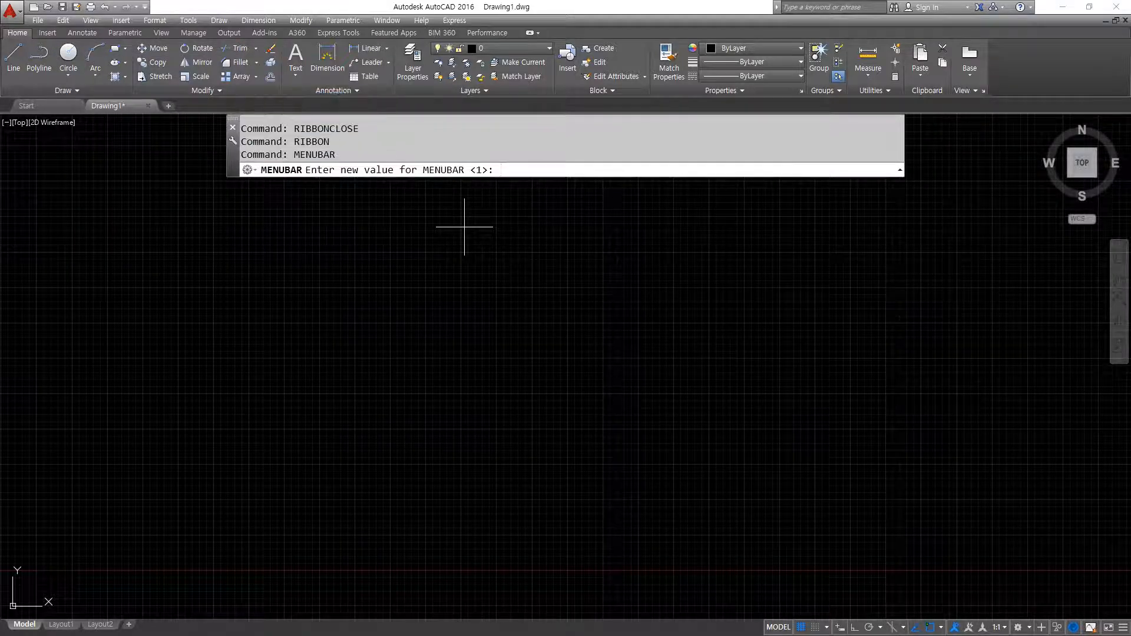
key(Escape)
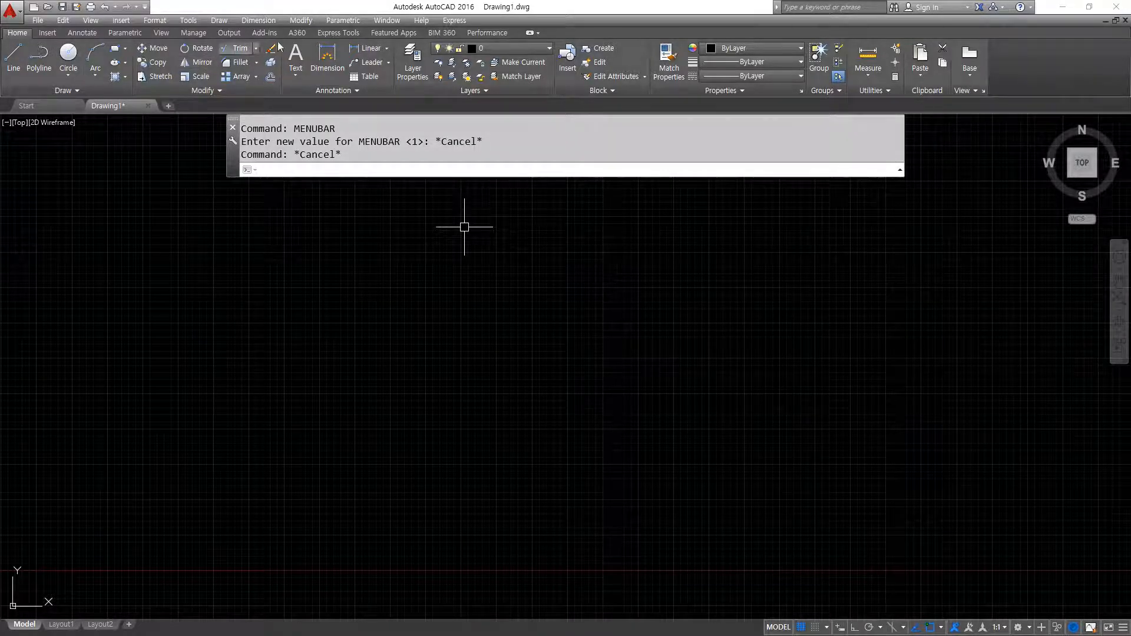
click(91, 23)
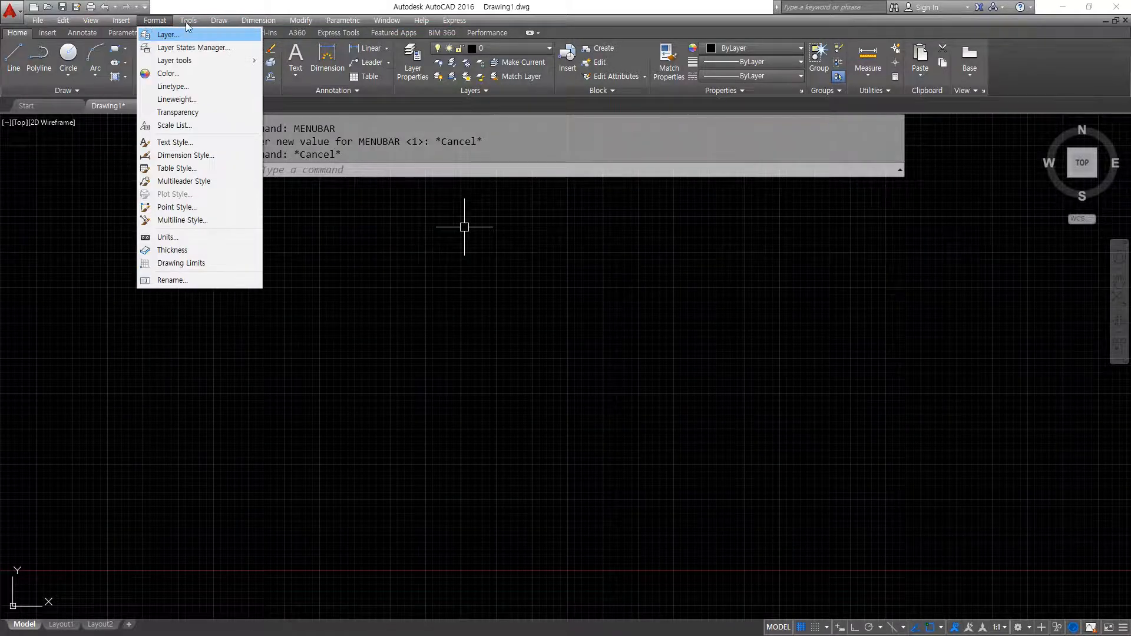
mouse_move(244, 24)
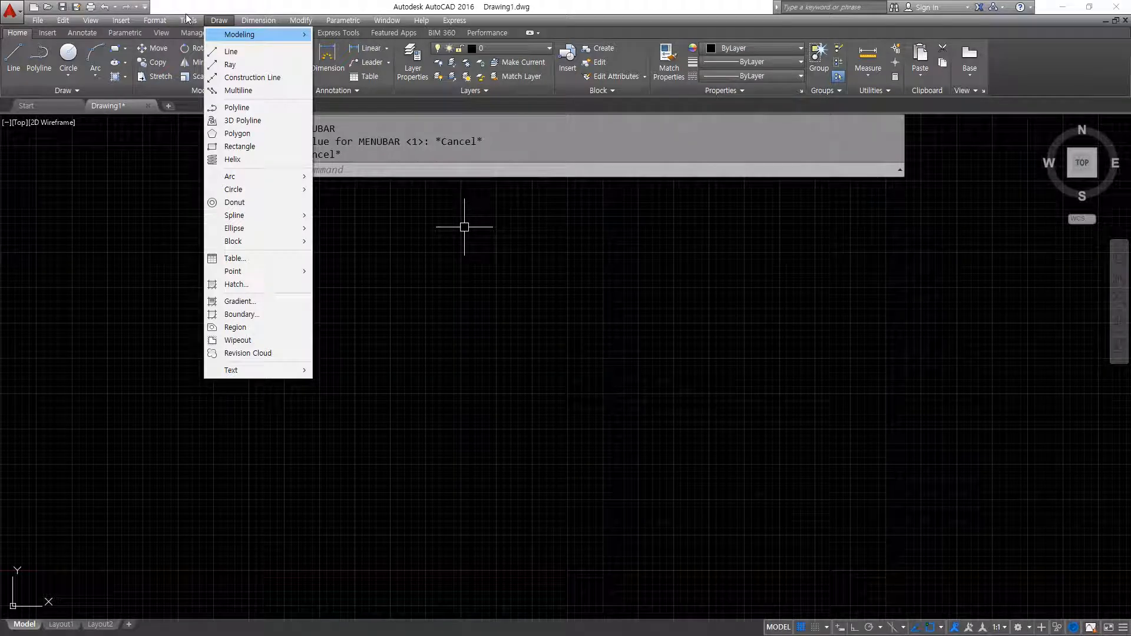
key(Escape)
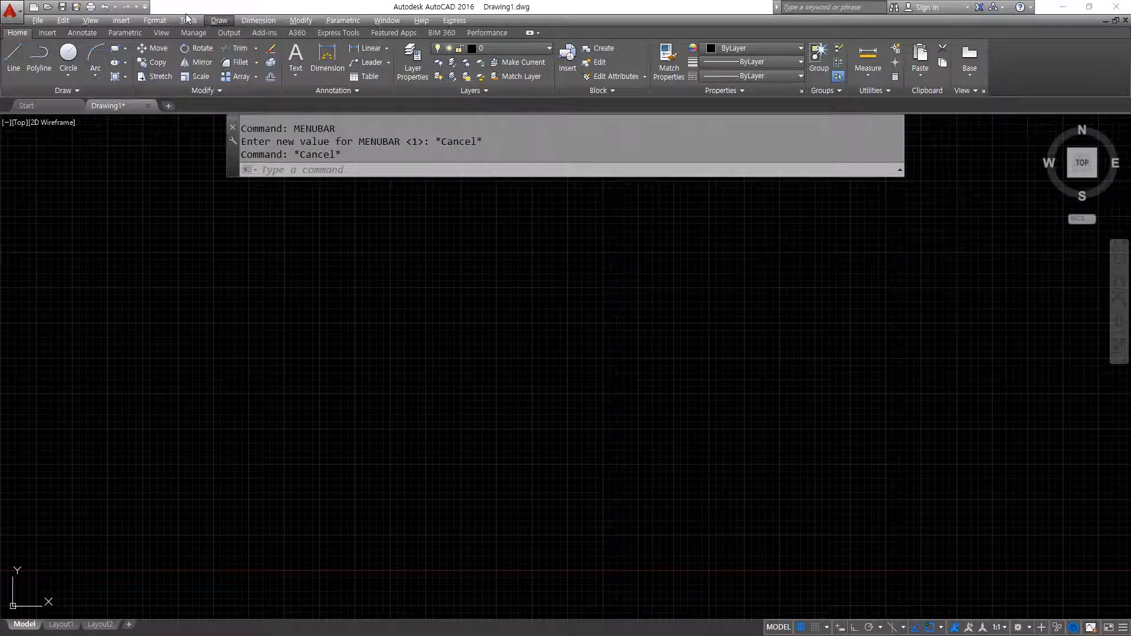
Switch to the Notepad notes and add a new line "menubar" below the ribbon commands.
key(alt+Tab)
key(Return)
text(menubar)
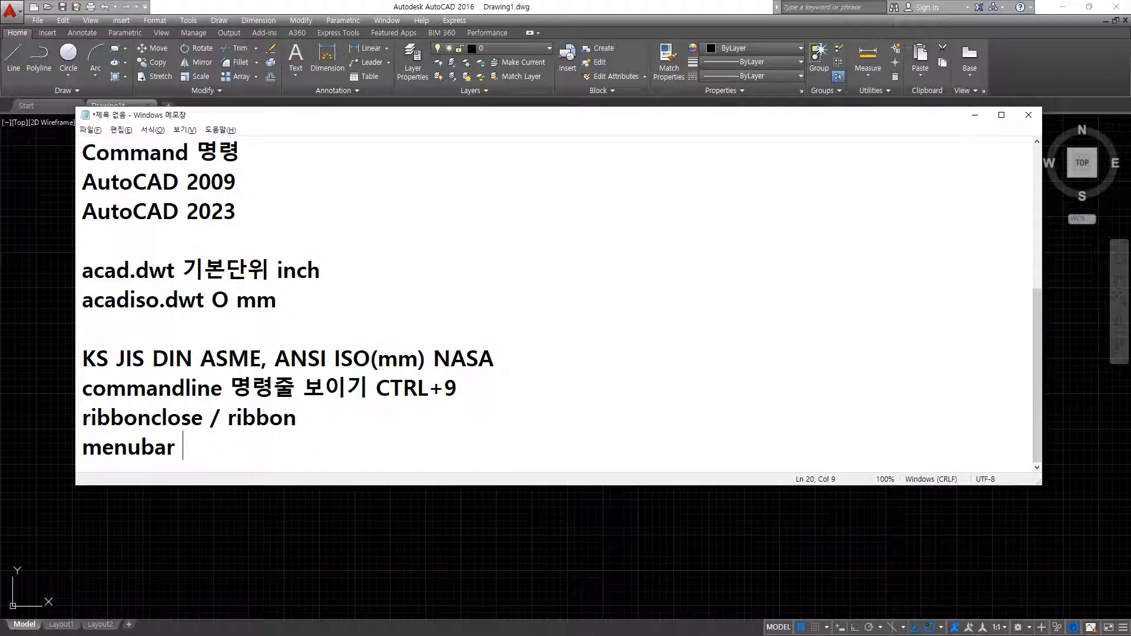
Return to AutoCAD, run MENUBAR, examine its value prompt magnified, and leave the command with the default value kept.
key(alt+Tab)
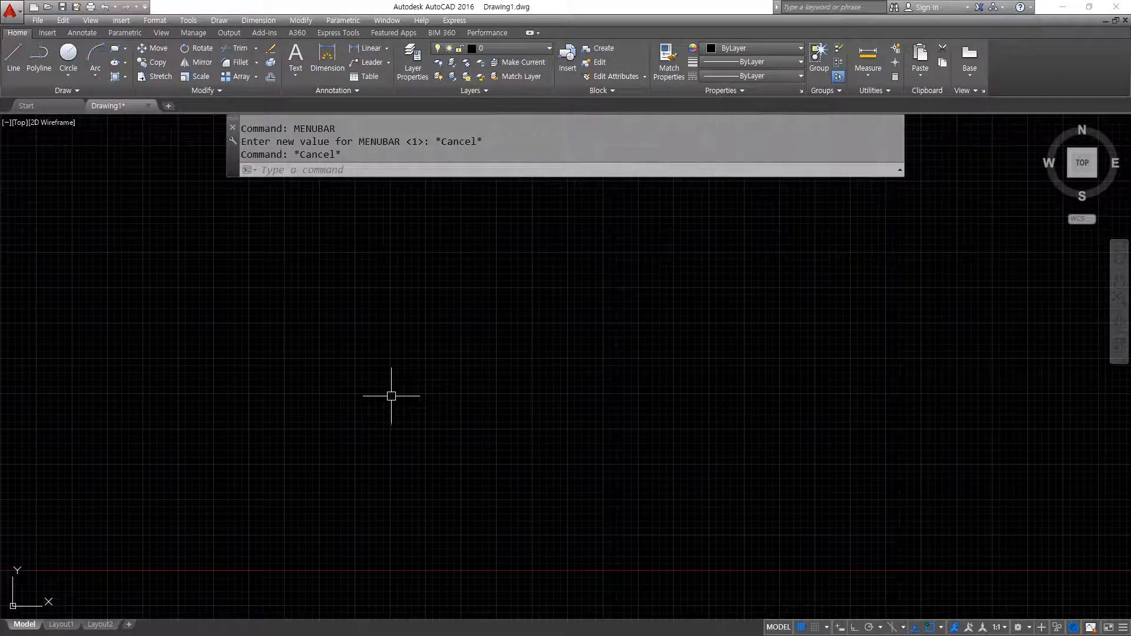
text(menubar)
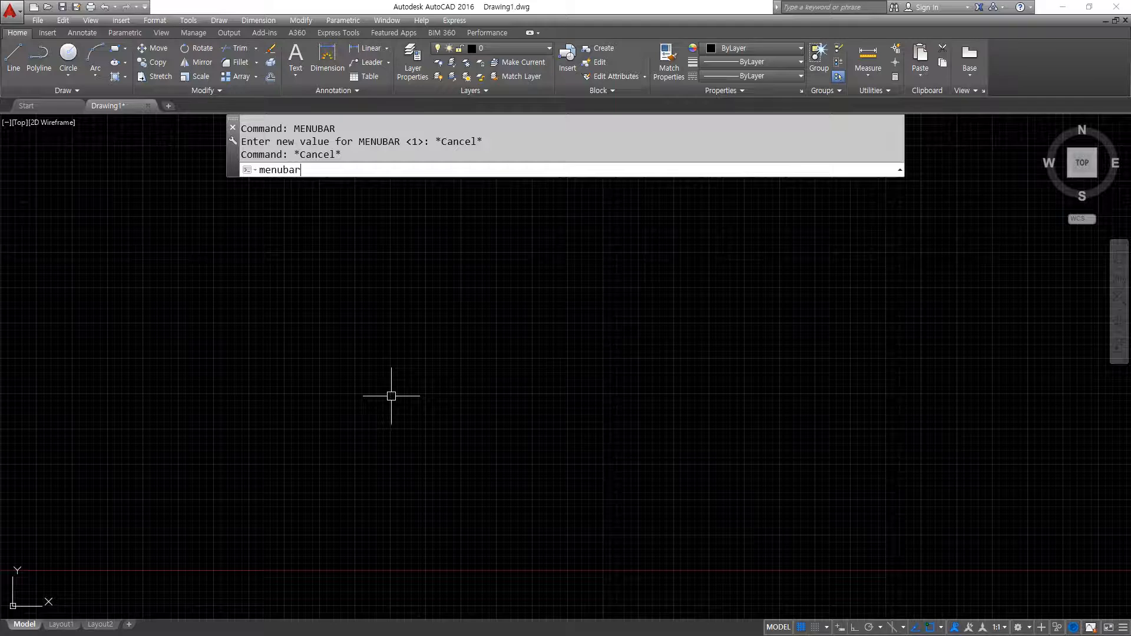
key(Return)
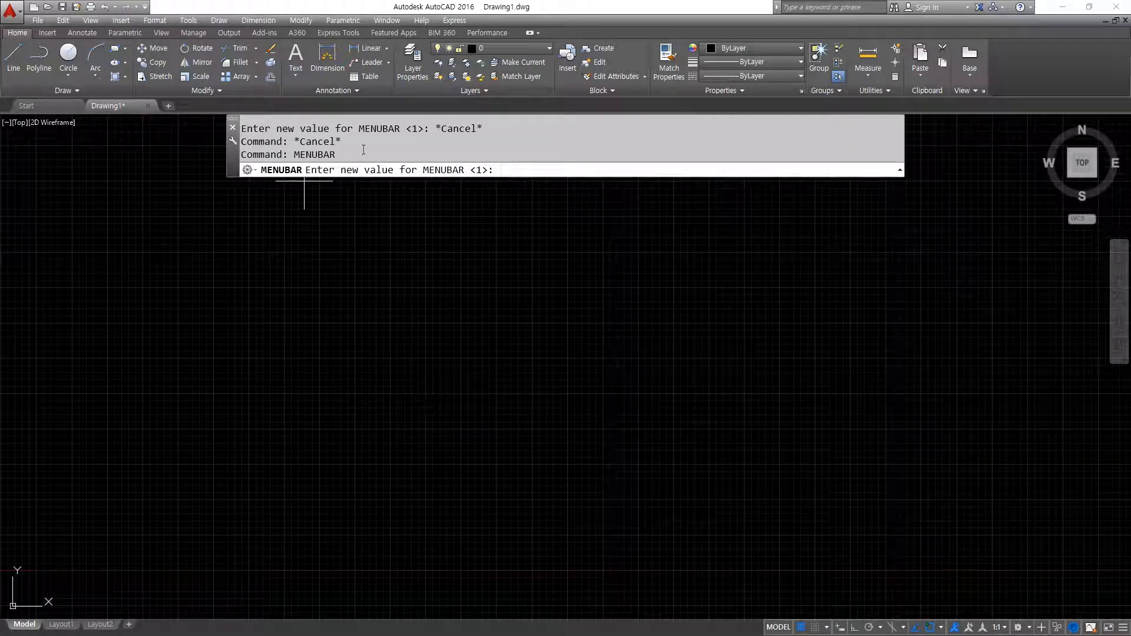
key(super+plus)
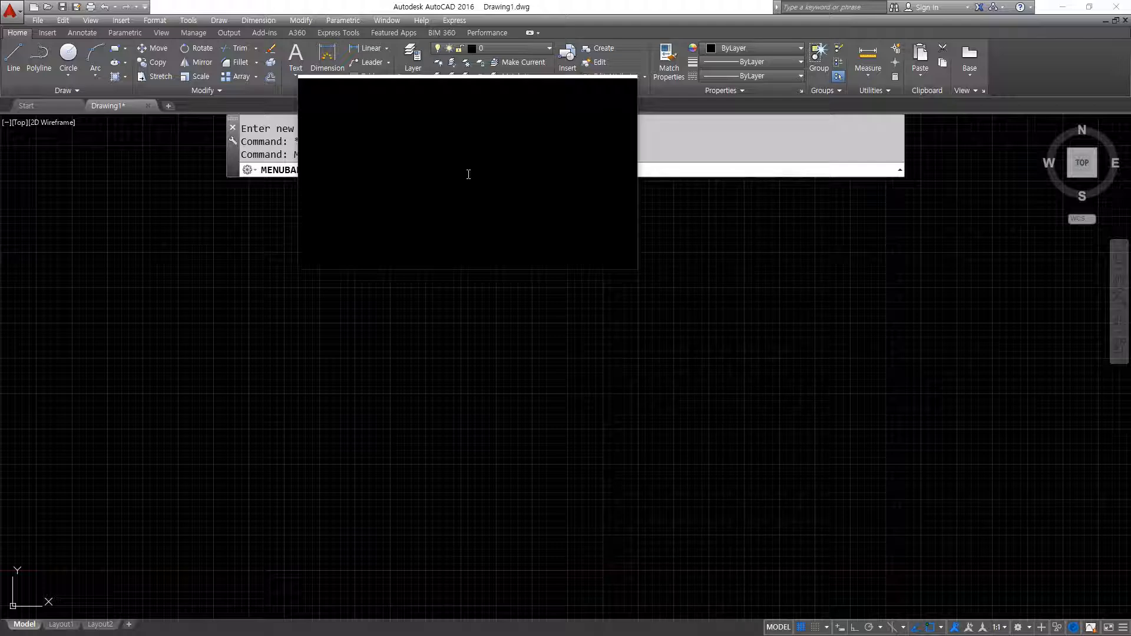
key(Return)
text(0)
key(BackSpace)
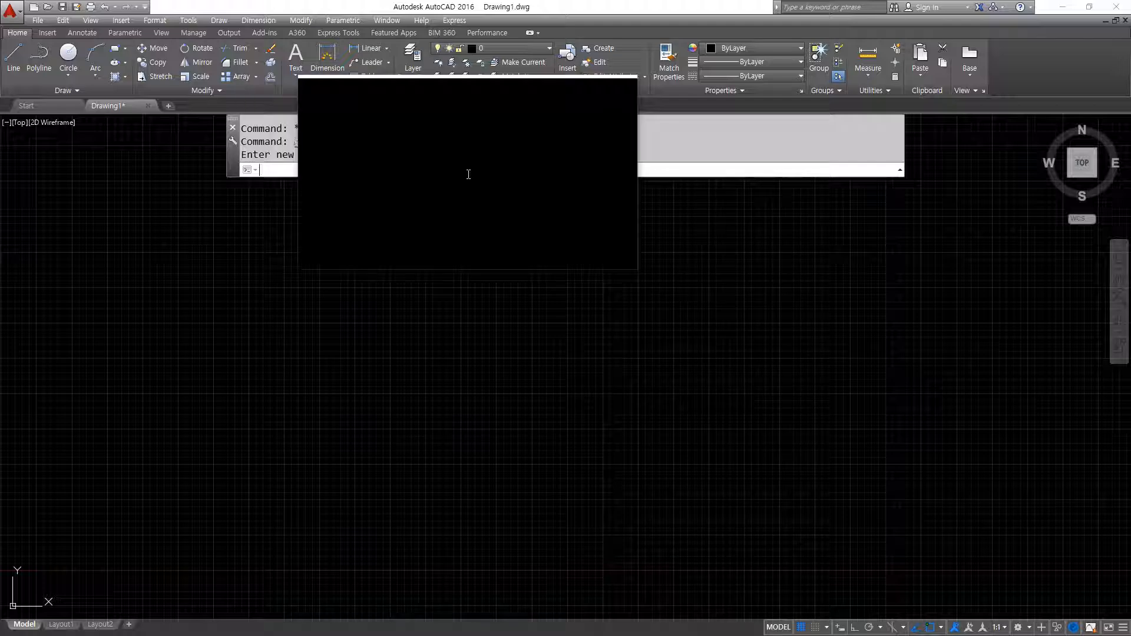
key(Escape)
key(Escape)
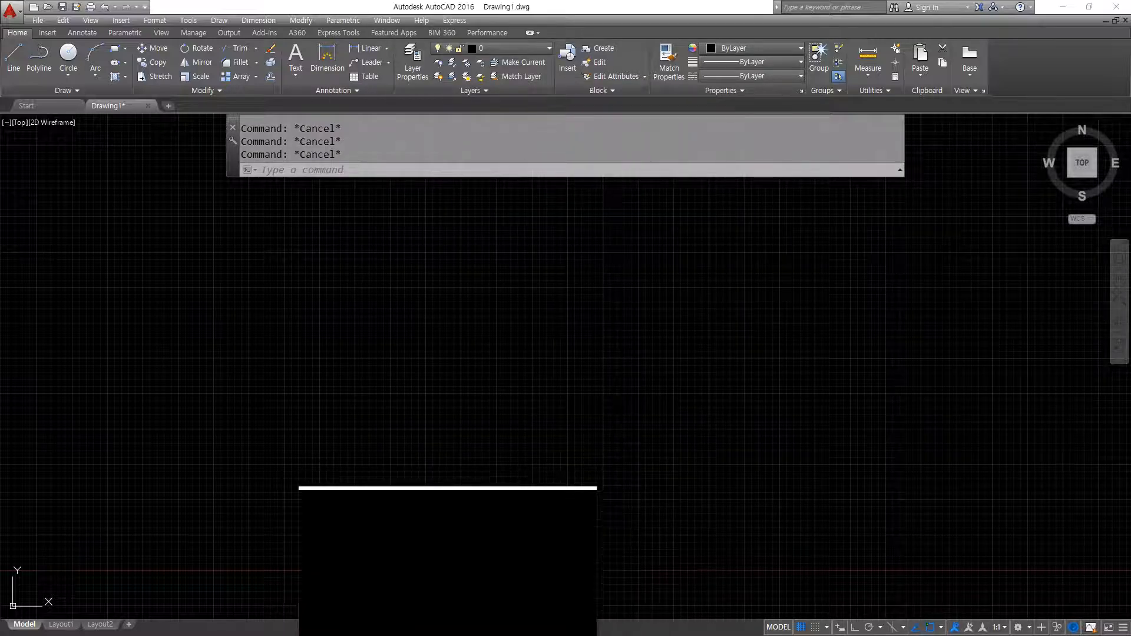
Hide the menu bar by setting MENUBAR to 0, and briefly view the Quick Access Toolbar customization options.
text(menubar)
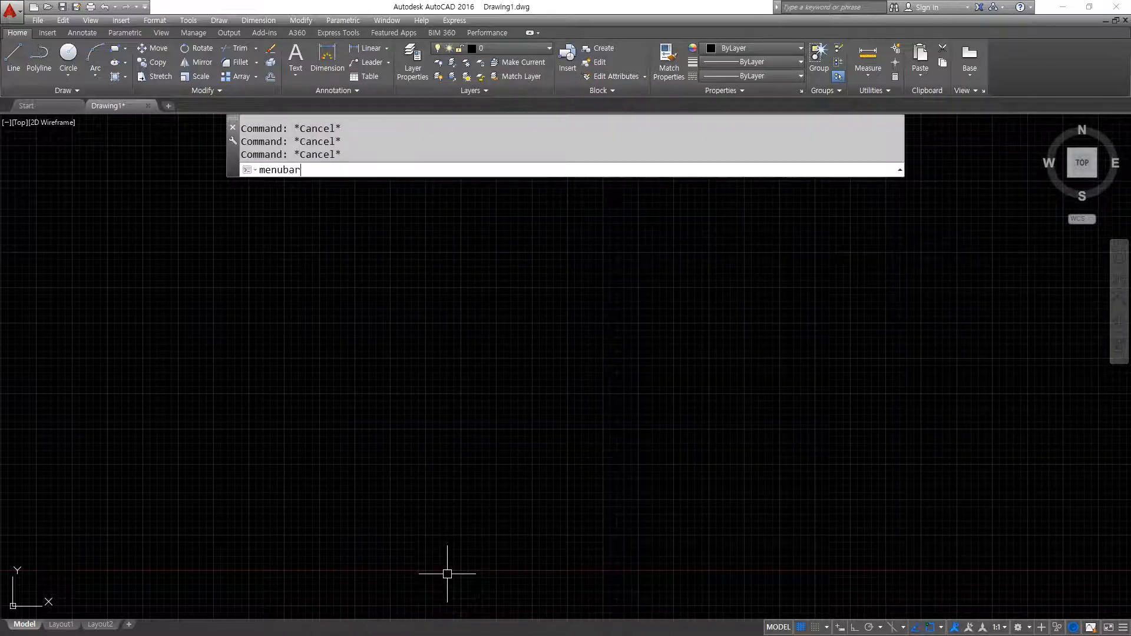
key(Return)
text(0)
key(Return)
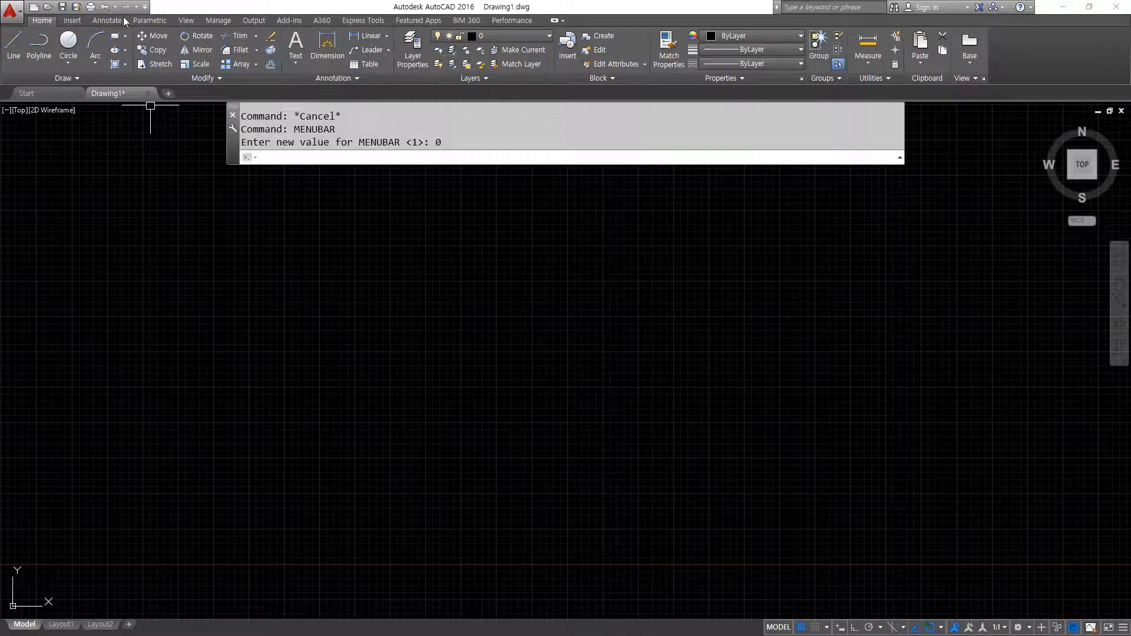
click(145, 7)
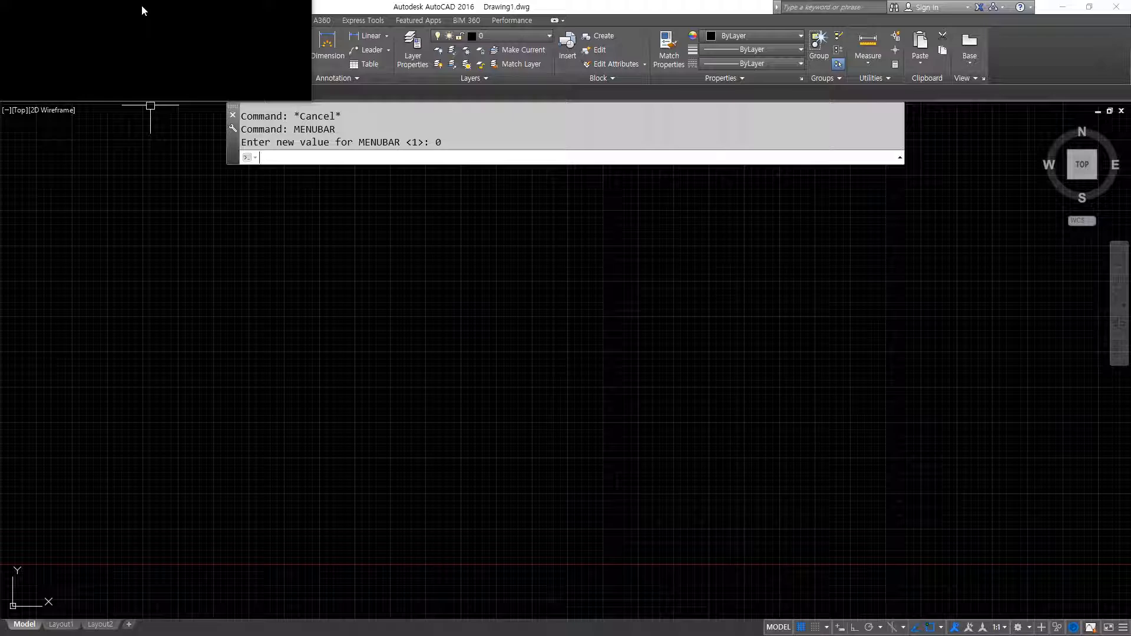
key(Escape)
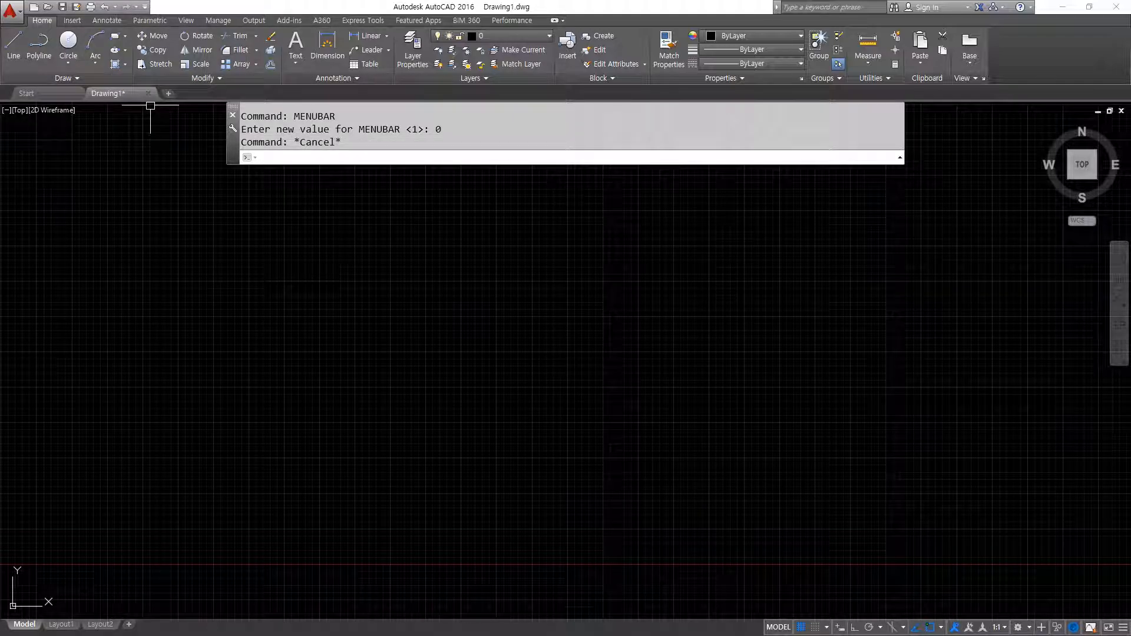
Switch to the Notepad notes and append "0 또는 1" to the menubar line.
key(alt+Tab)
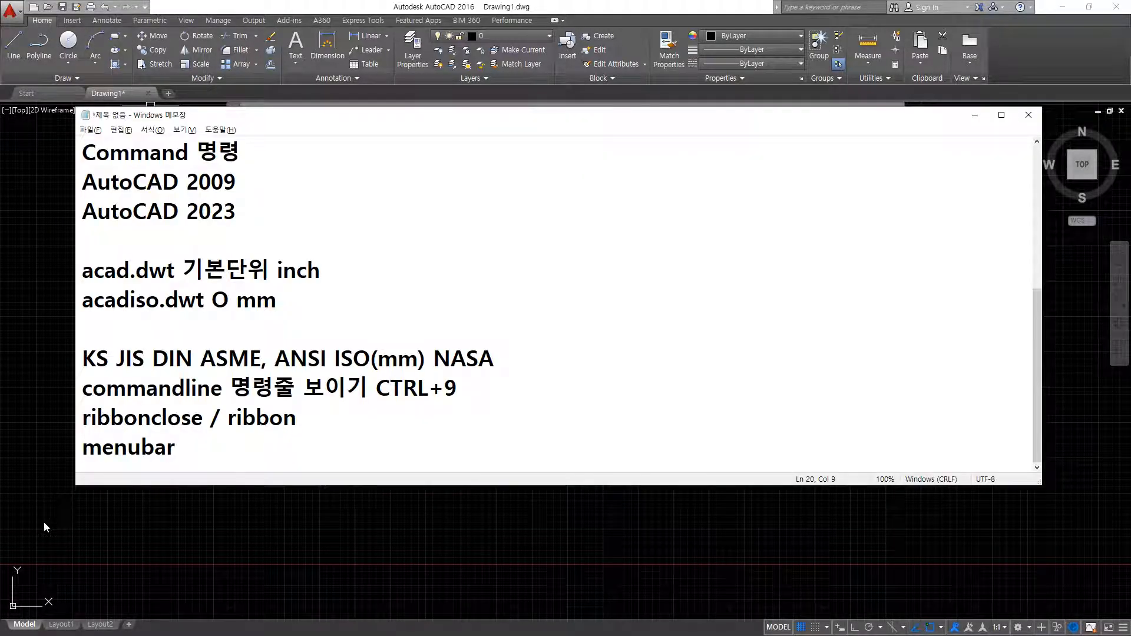
text(0 또는 1 며)
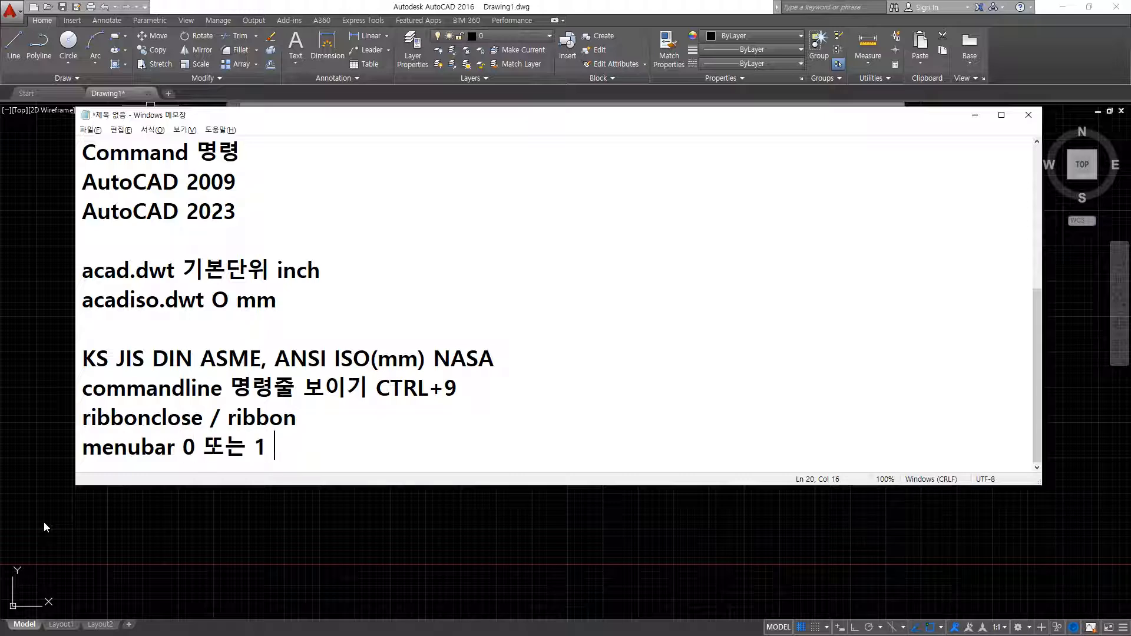
key(BackSpace)
text(명령)
key(BackSpace)
key(BackSpace)
key(BackSpace)
key(BackSpace)
text(풀다운 메뉴)
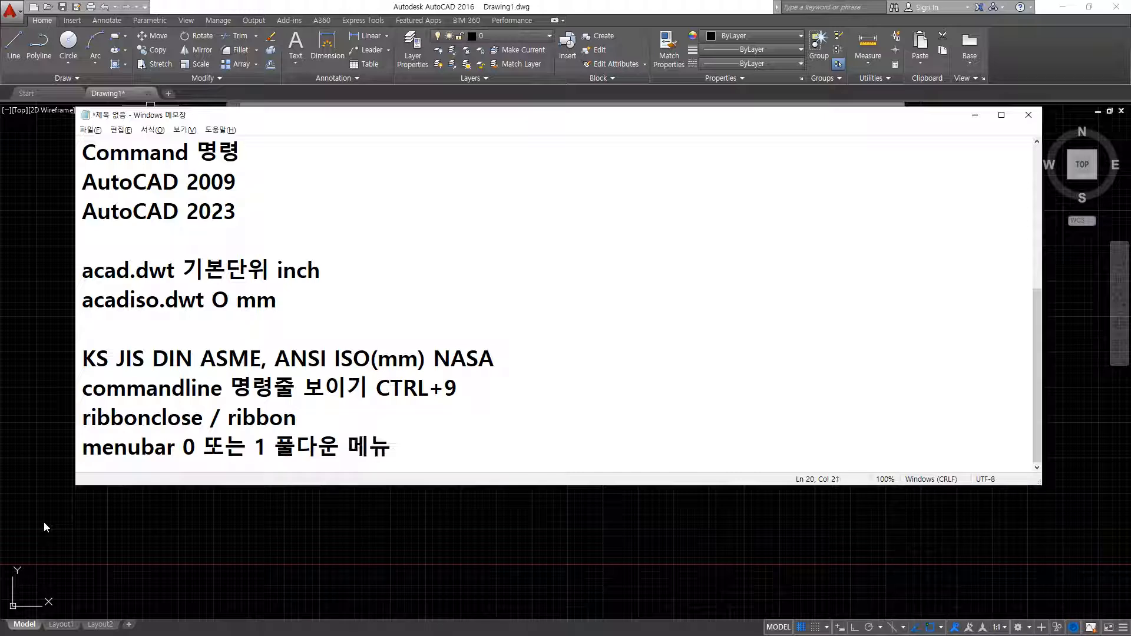
key(BackSpace)
key(BackSpace)
key(BackSpace)
key(BackSpace)
key(BackSpace)
key(BackSpace)
Complete the menubar note with the description "메뉴 보이기 / 감추기".
text(메뉴 보이기)
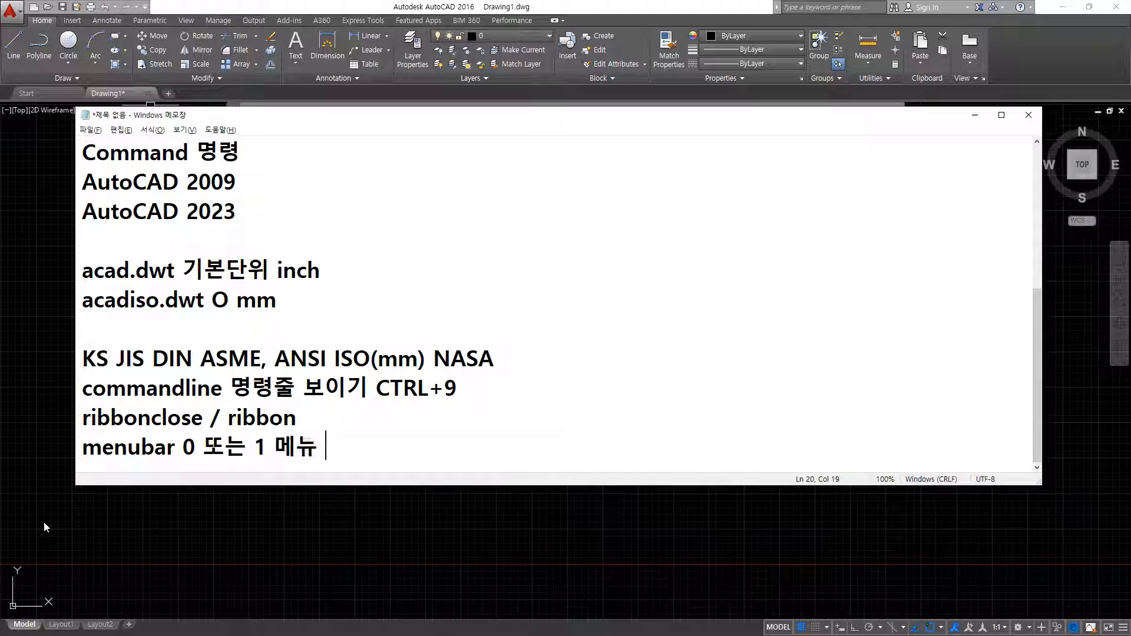
text( 감추기)
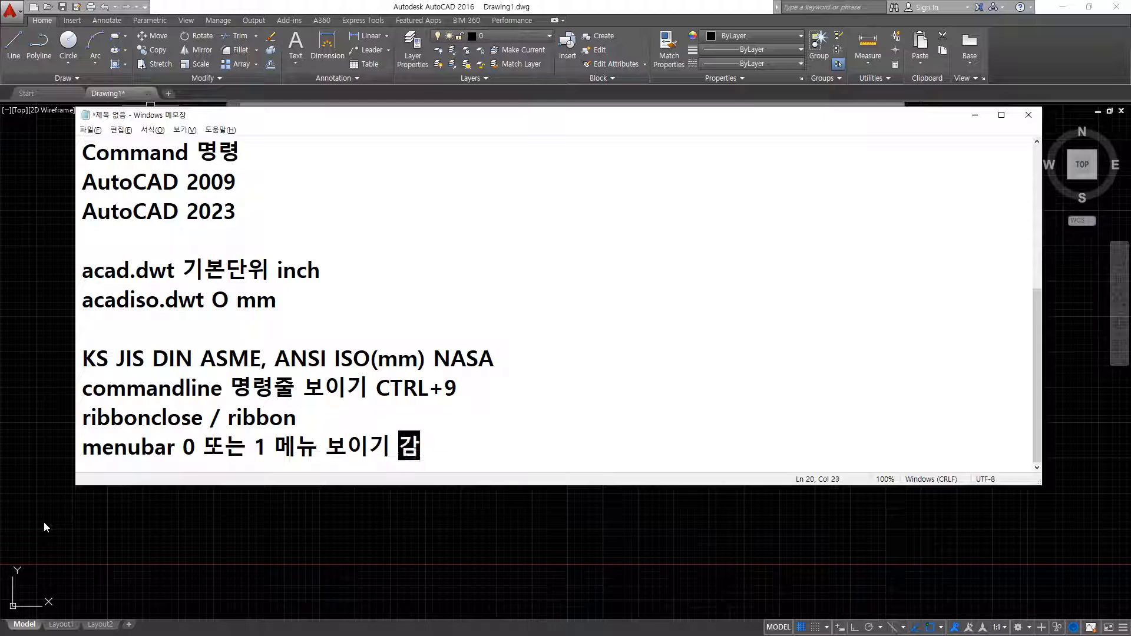
key(Left)
key(Left)
key(Left)
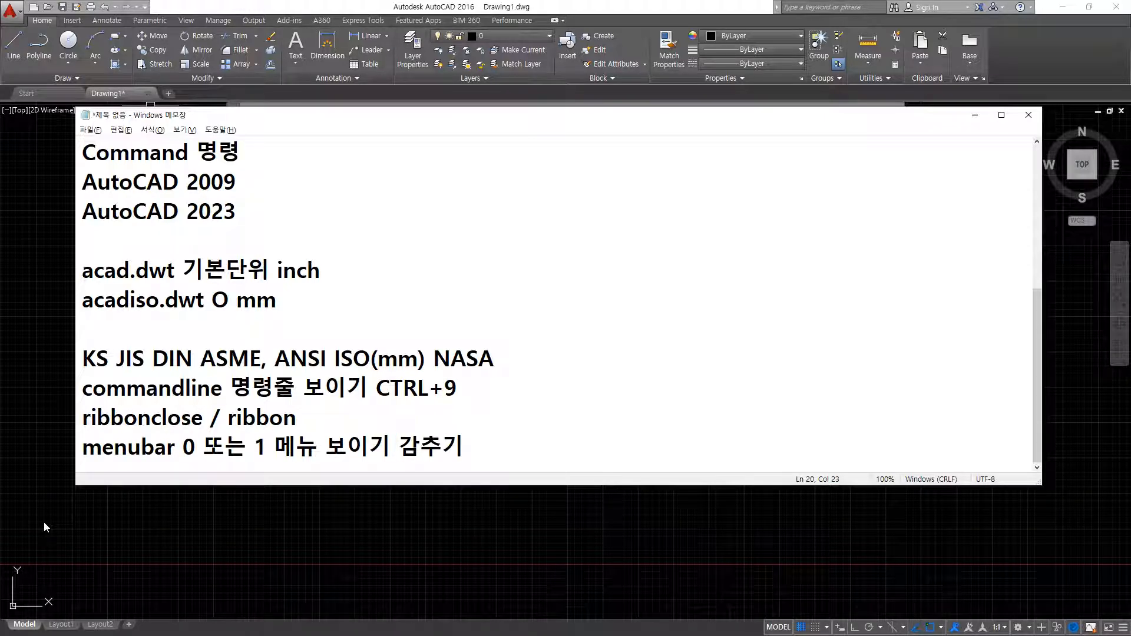
text(/)
Append the description "리본메뉴 감추기 / 보이기" to the ribbonclose / ribbon line.
key(Up)
text(리본메누)
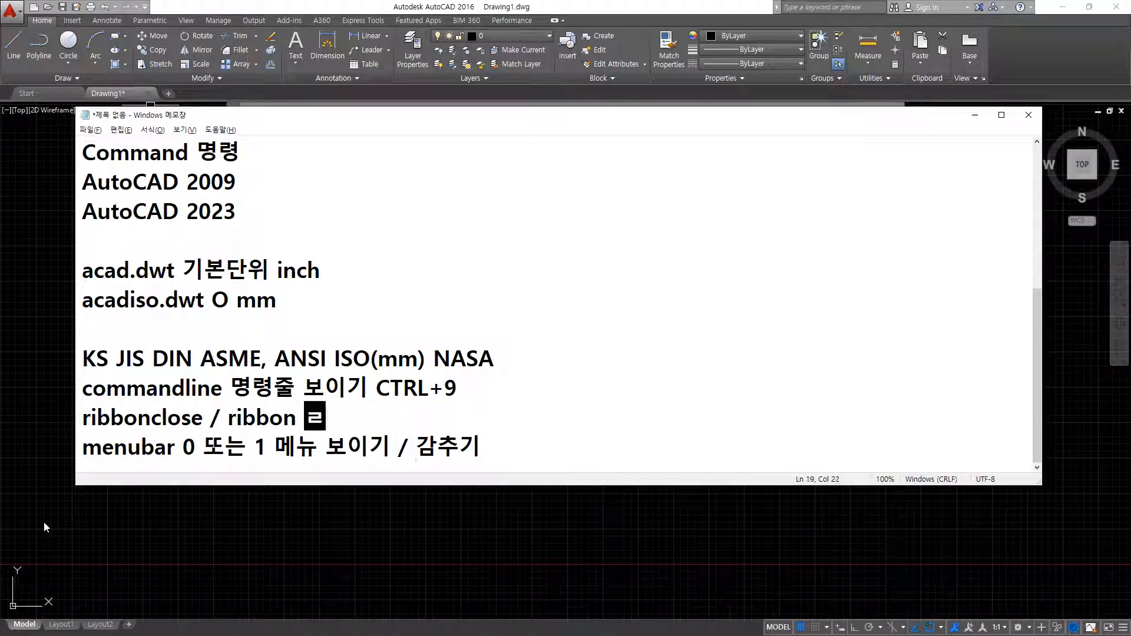
text( 가)
key(BackSpace)
key(BackSpace)
key(BackSpace)
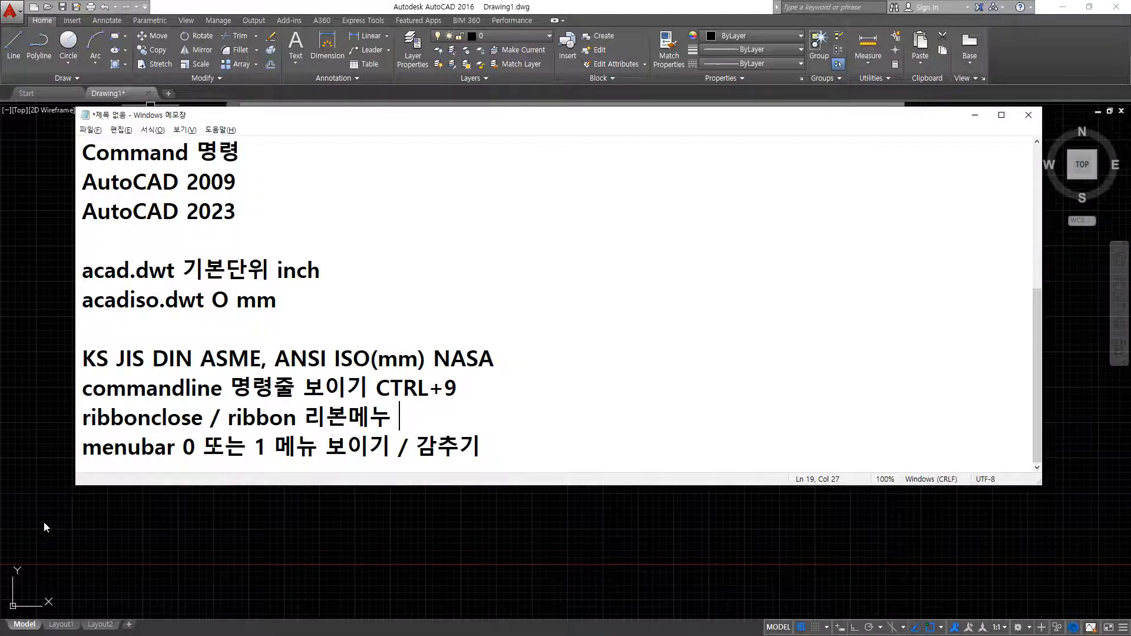
text(뉴 감추기 / 보이기)
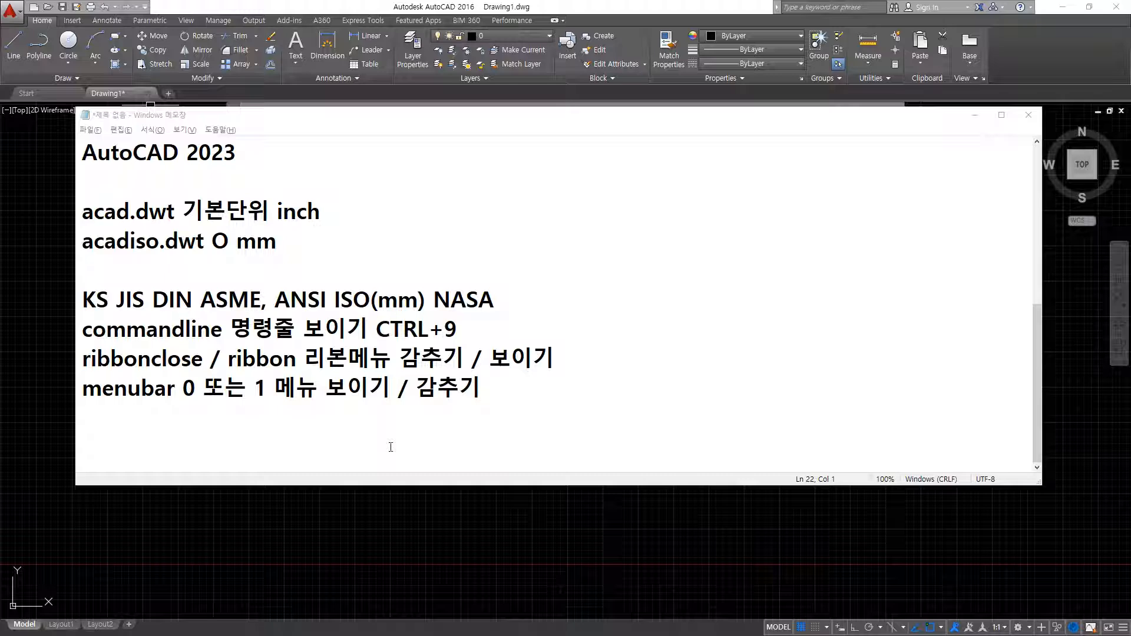
Write the line "AutoCAD CAD computer added design" below the menubar note, separated by a blank line.
click(197, 451)
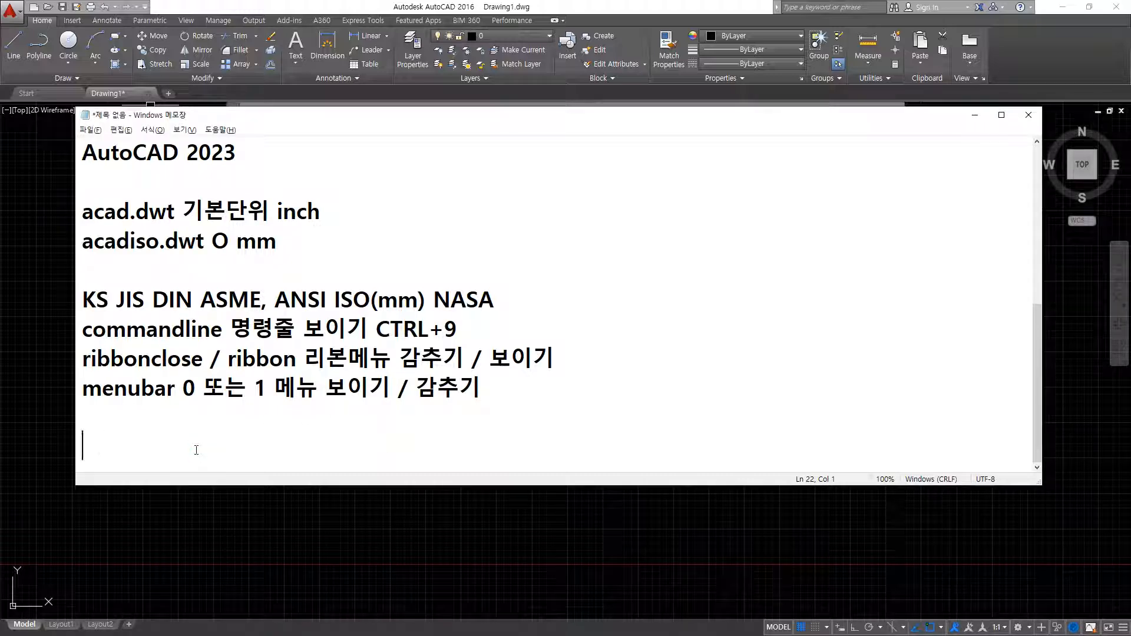
text(AutoCAD)
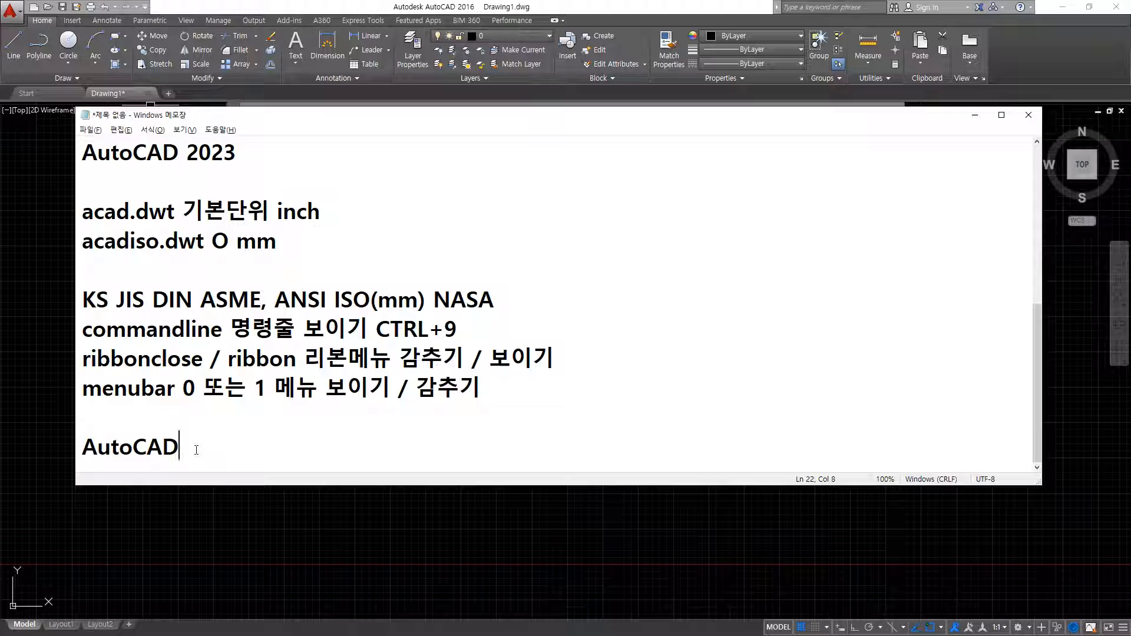
text( ㅊ)
key(BackSpace)
text(CAD)
text(o)
key(BackSpace)
text(comput)
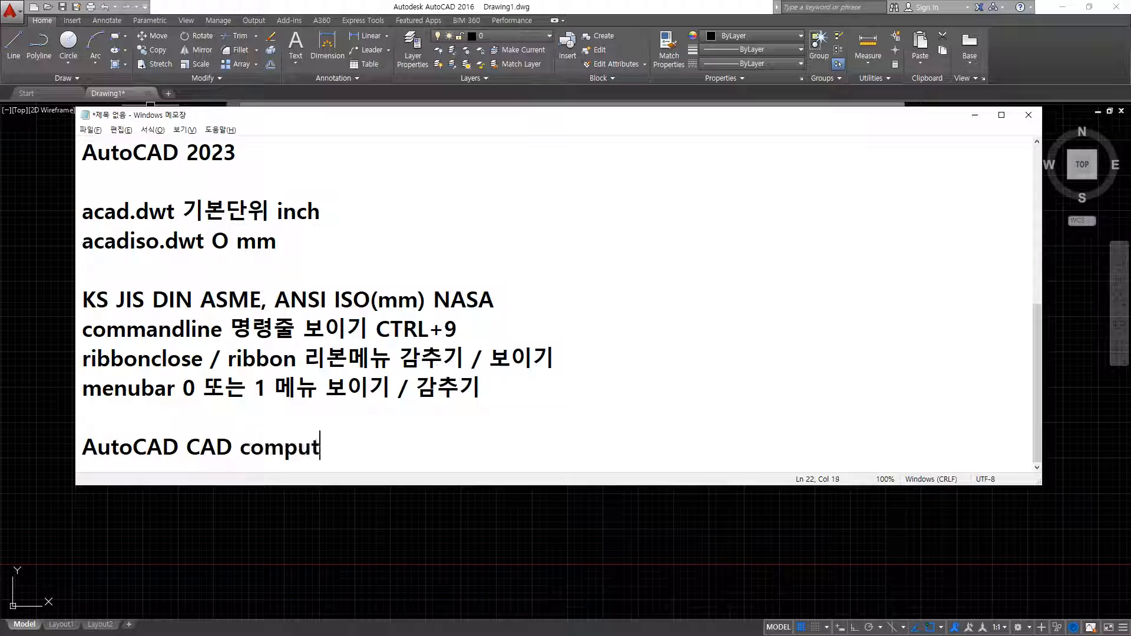
text(er added)
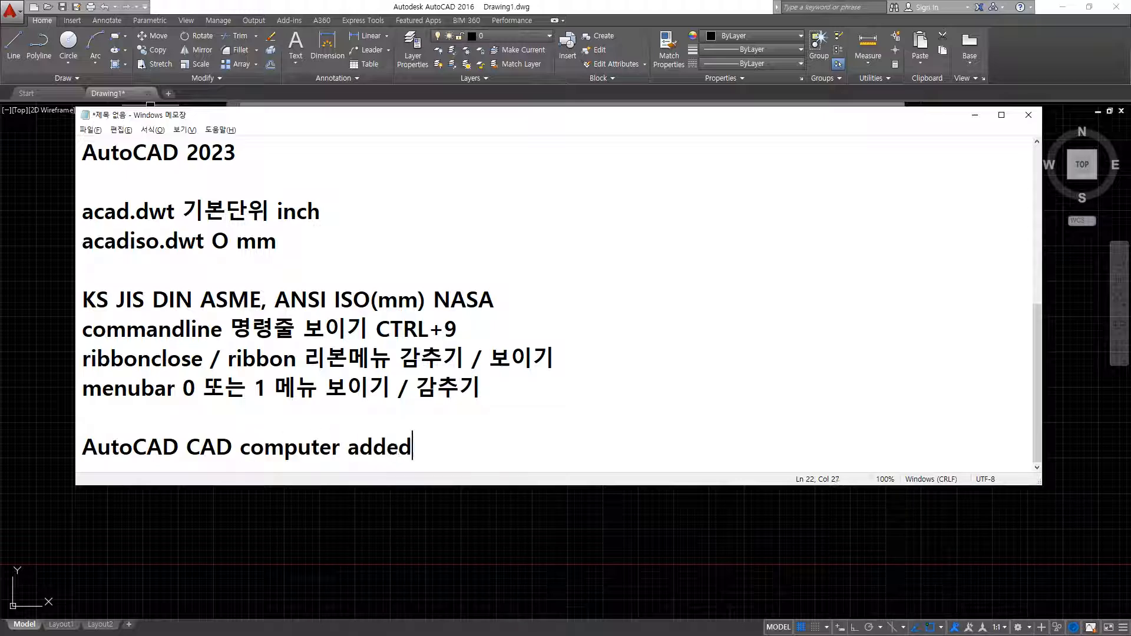
text( design)
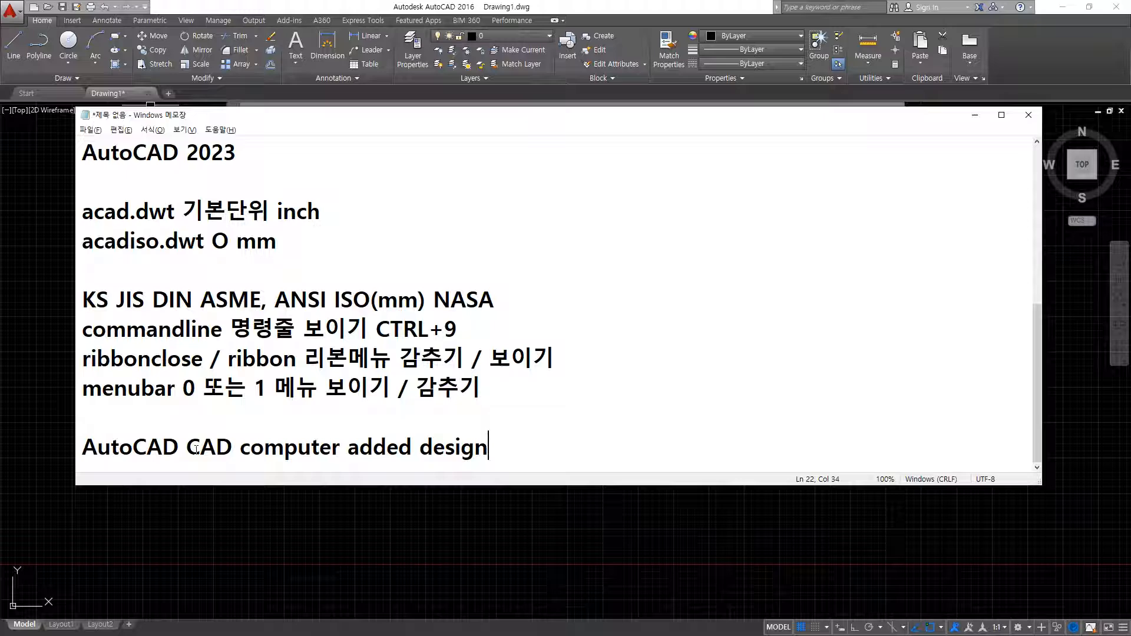
Add a new line "AutoDESK CAD 유클리드 기하학에서 유래함" under the AutoCAD definition.
key(Return)
text(A)
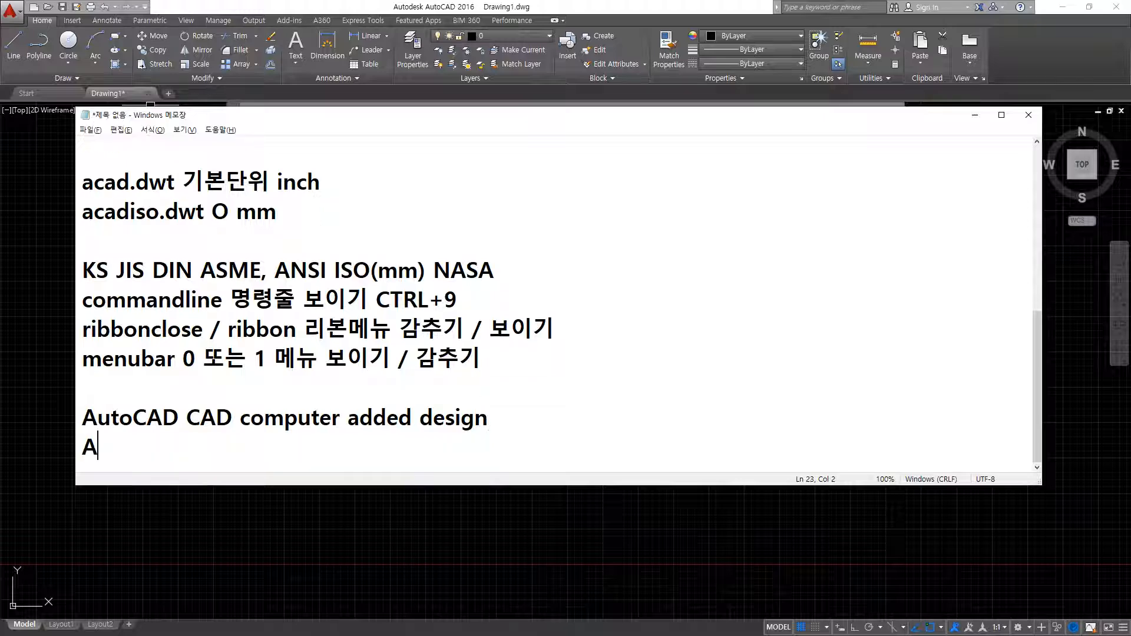
text(utoDESK)
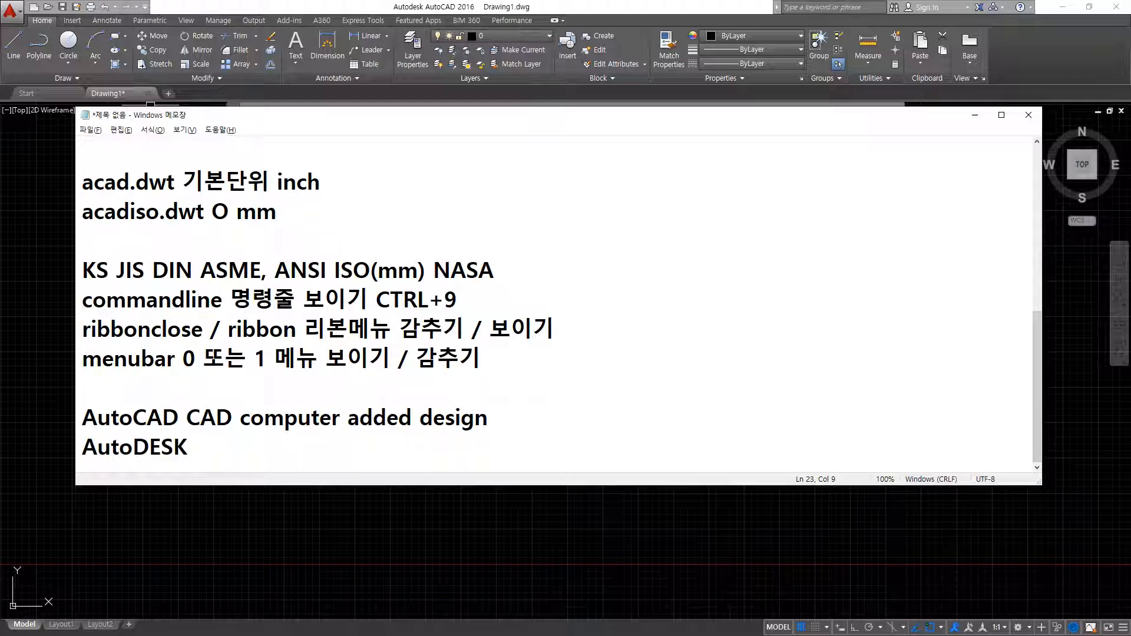
text( CAD)
text(db)
key(BackSpace)
key(BackSpace)
text(유)
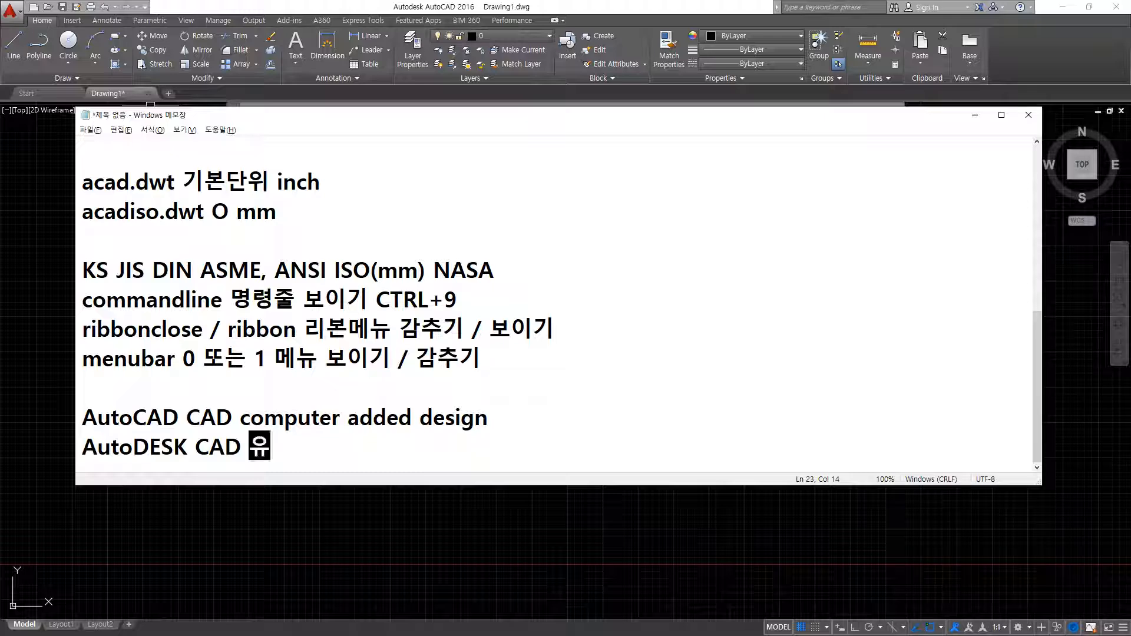
text(클리드 기)
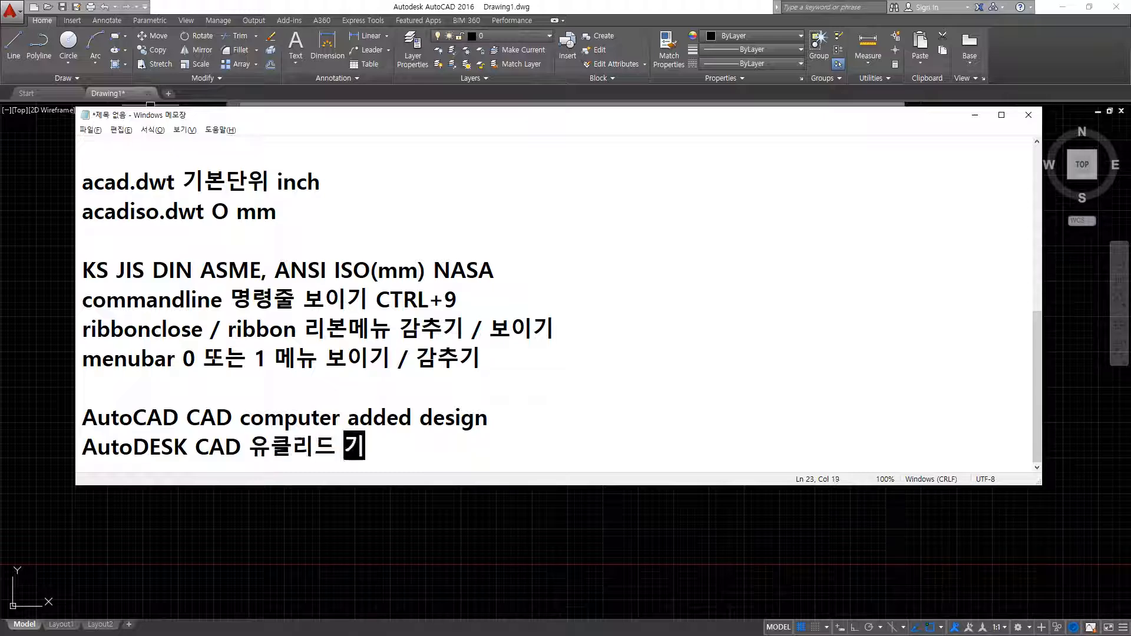
text(항학에서)
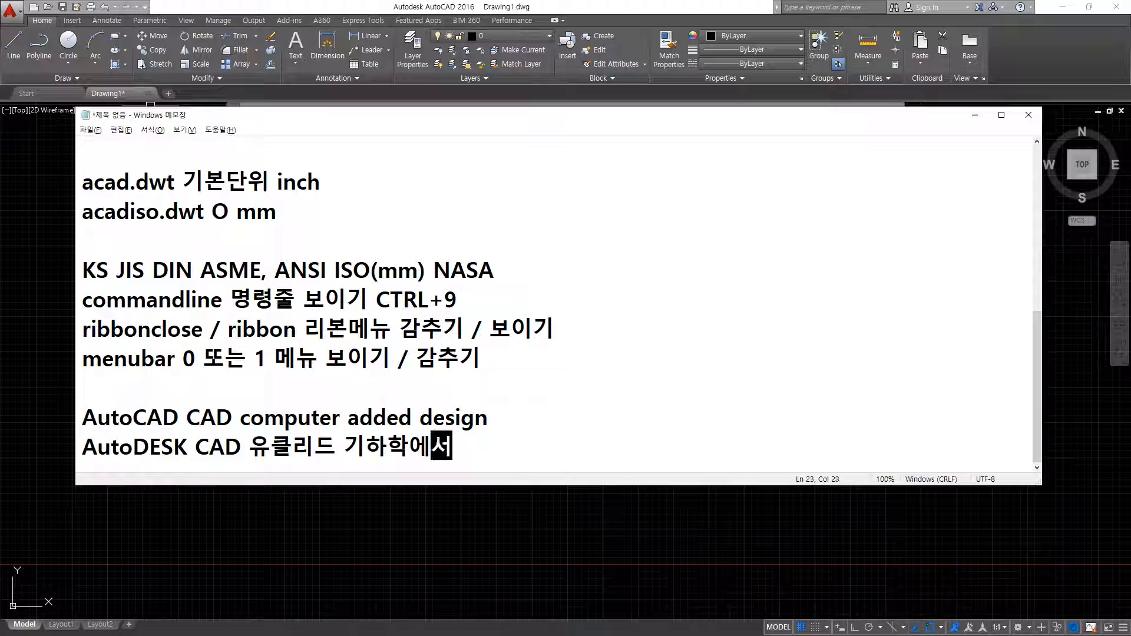
text( 율래함)
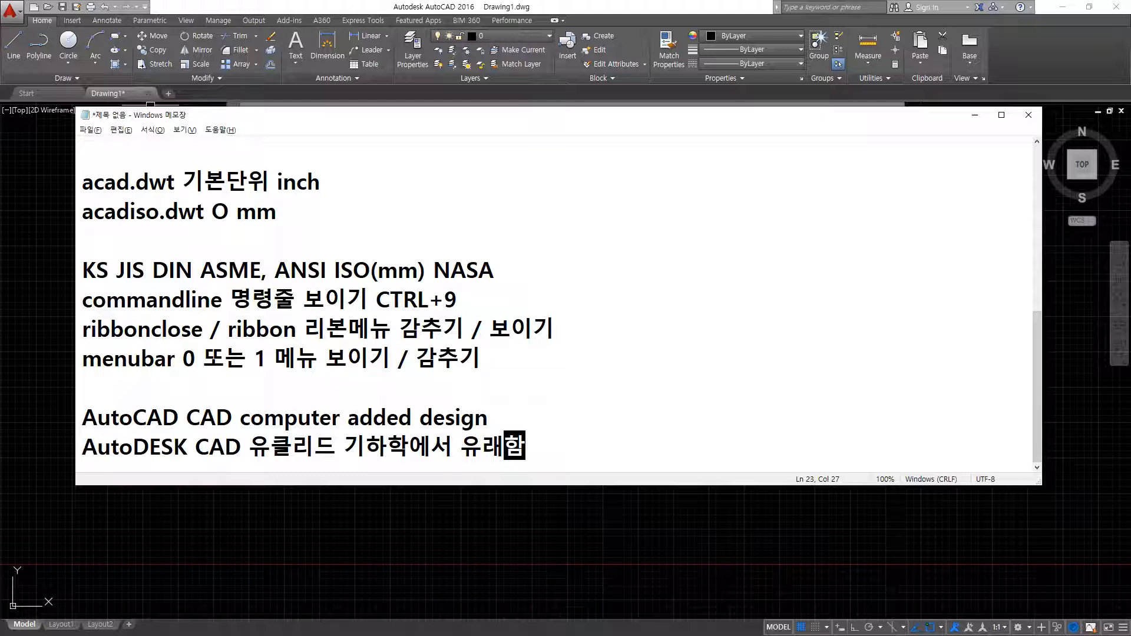
Append "= 도형의 방정식" to the AutoDESK line.
key(Hangul)
text(=)
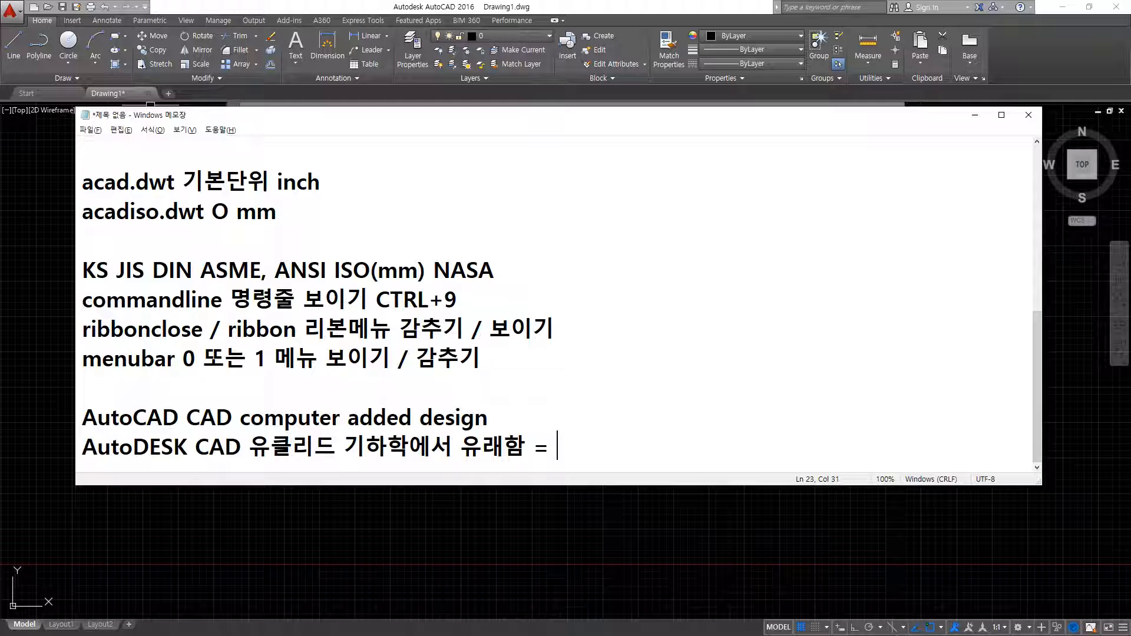
text(도형의 )
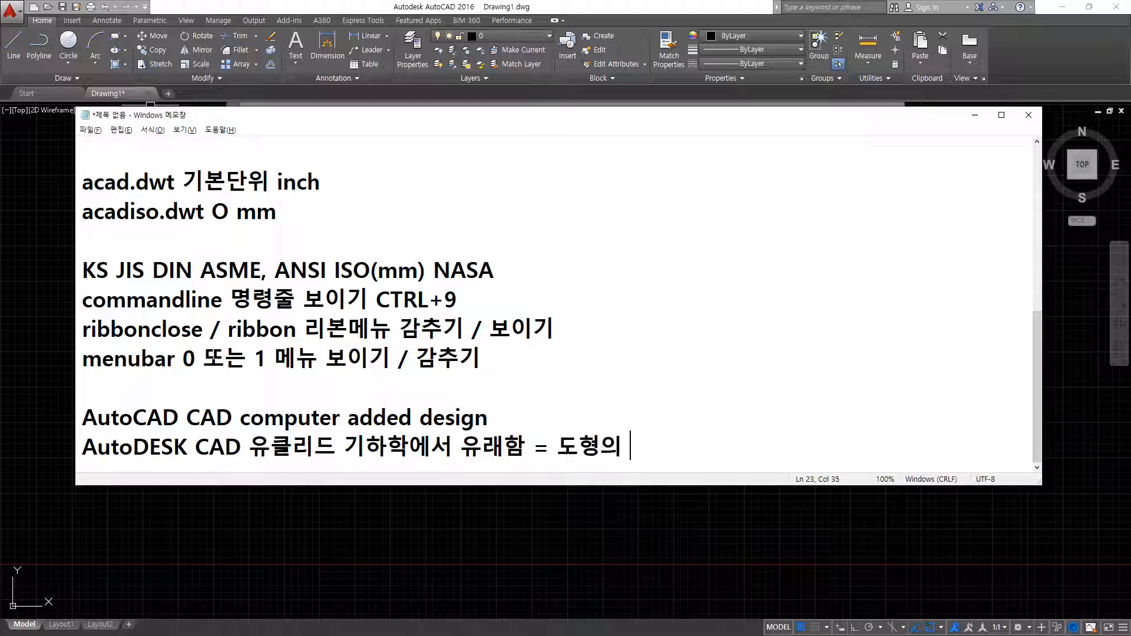
text(바방정식)
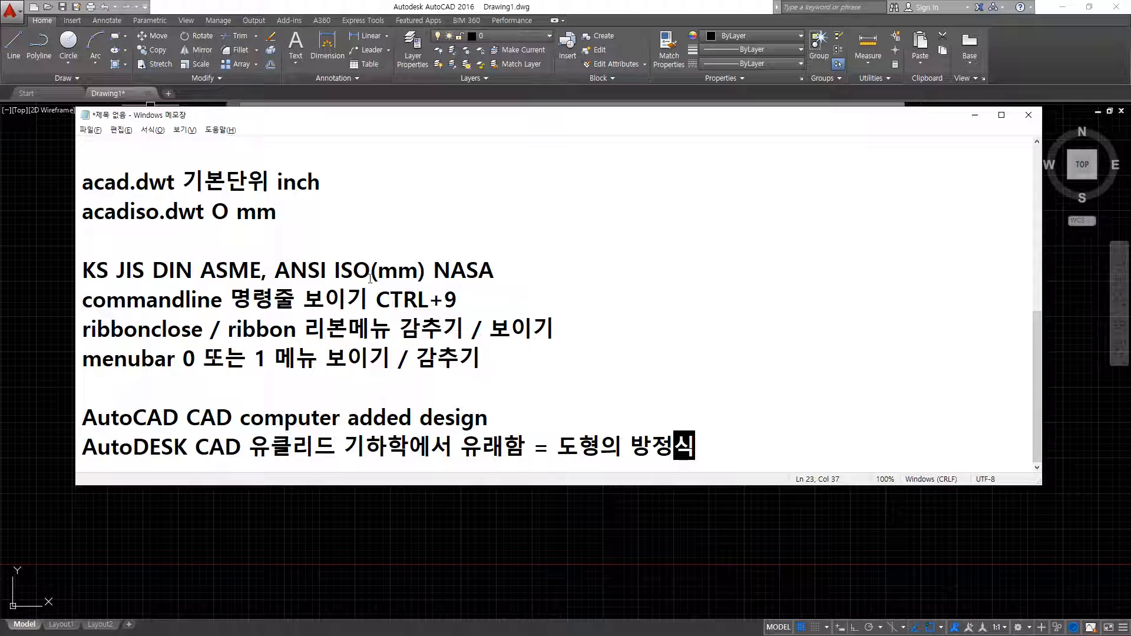
Leave a blank line below the AutoDESK note and add two lines, "전용CAD" and "범용CAD".
key(Return)
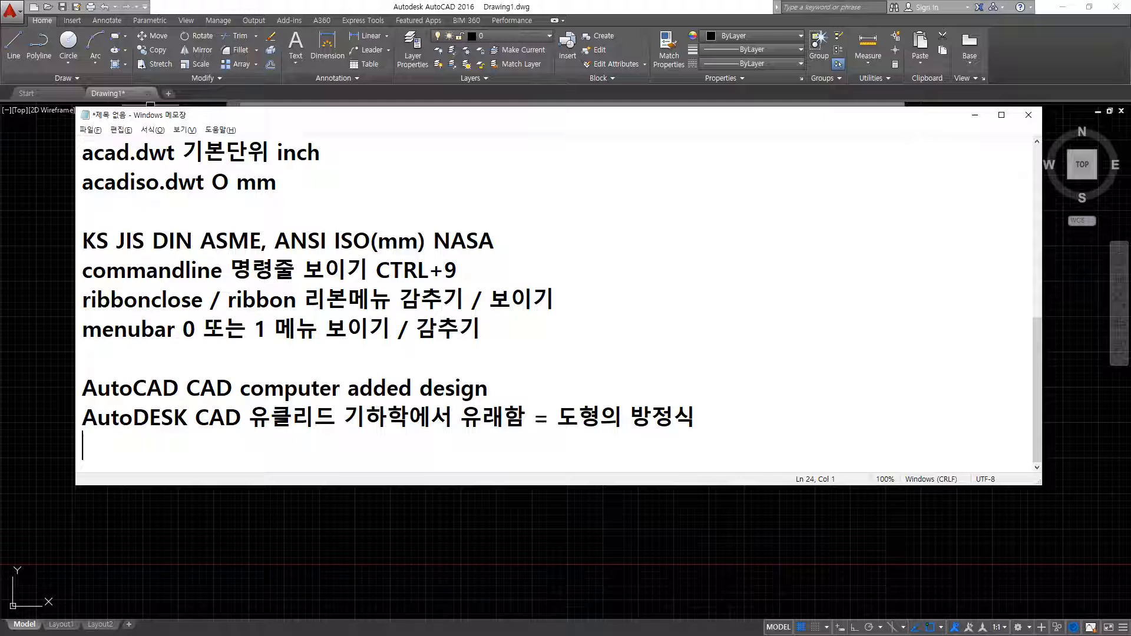
key(Return)
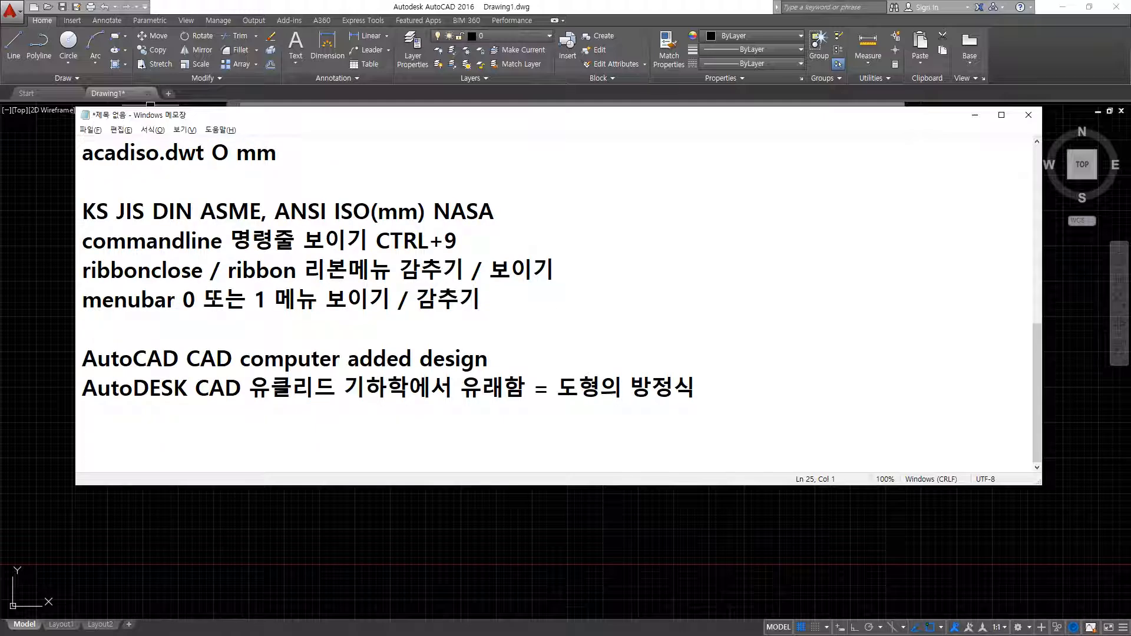
text(전ㅇㅛ)
text(CAD)
key(Return)
text(범)
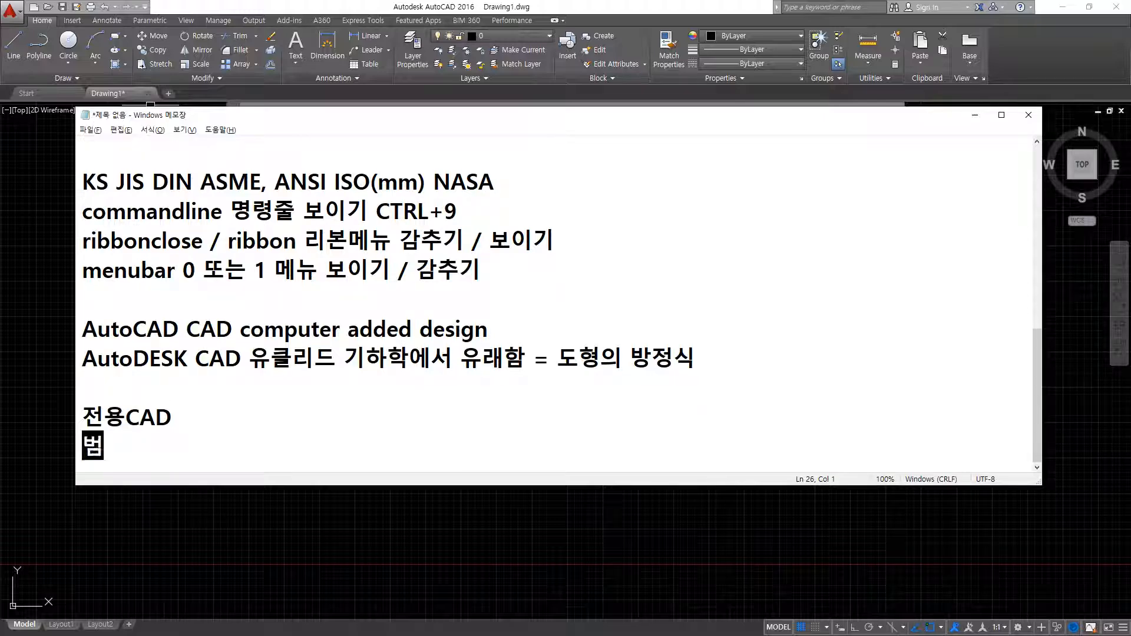
text(용CAD)
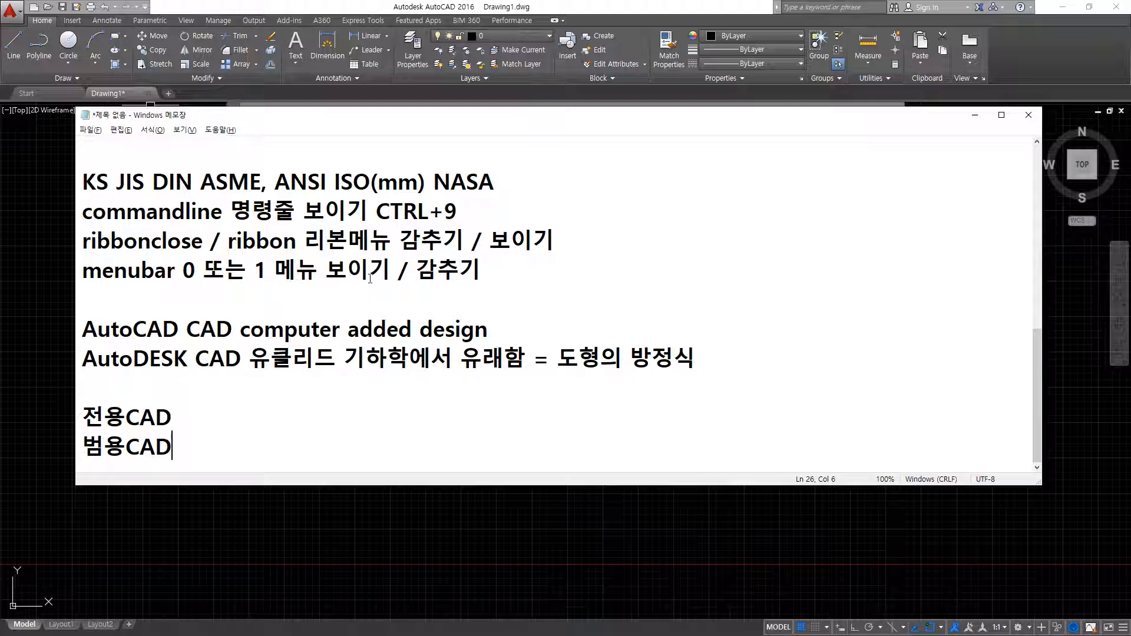
Append the program examples "솔리드웍스, 인벤터, 카티아. NX," to the 전용CAD line.
key(Up)
text(ㅅ)
key(BackSpace)
text(솔ㄹ리드웍)
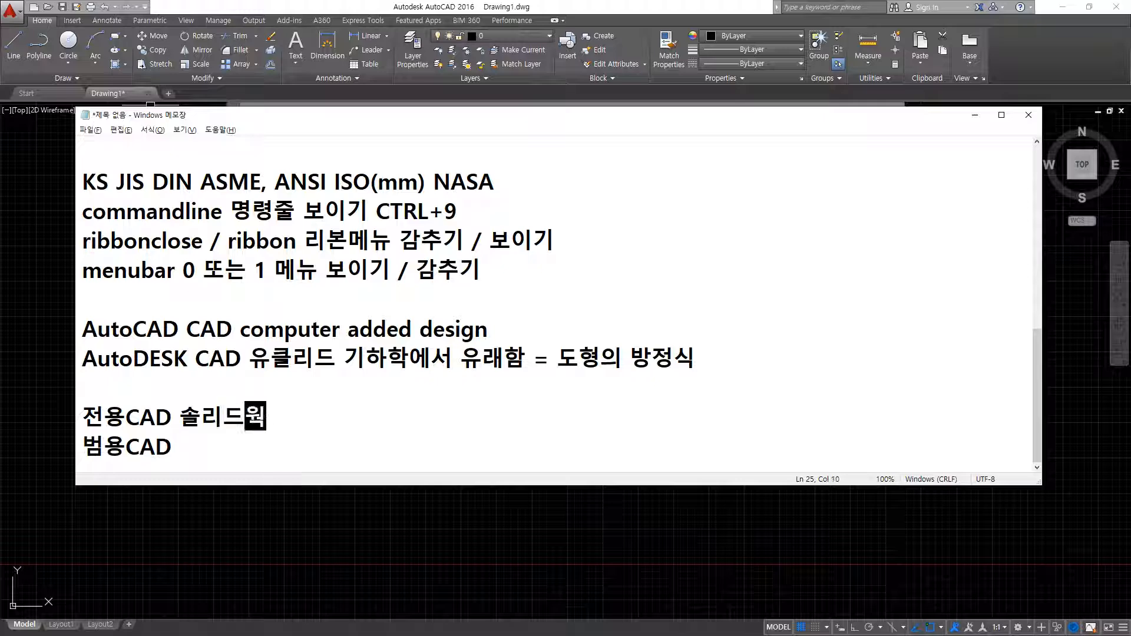
text(스, 이ㄴ벤터,)
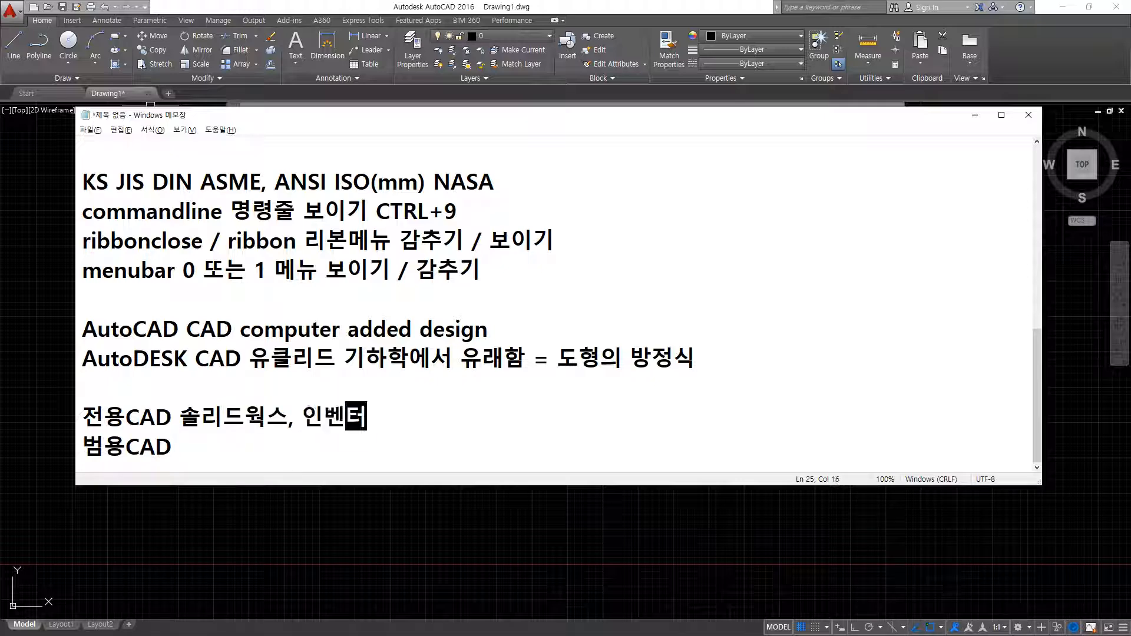
text( 카티아.)
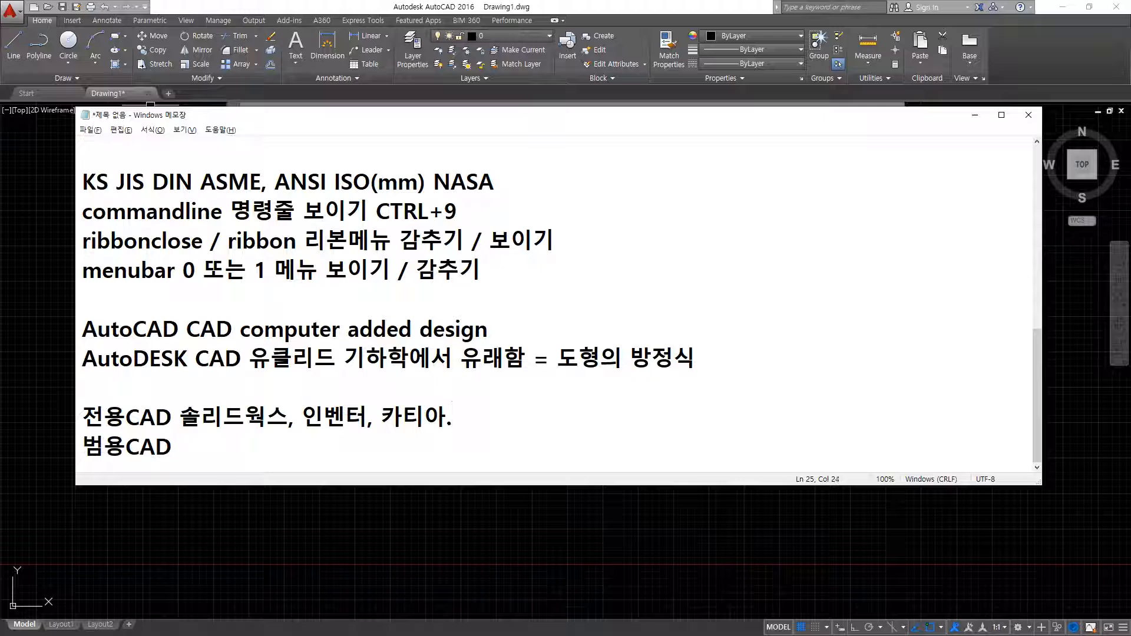
text( NX,)
Append "AutoCAD" to the 범용CAD line, leave a blank line and list "Line 선그리기 (L)", "Erase 지우개 (E)", "Zoom 화면 축소확대 (Z)" and "Pan 화면이동 (P)".
key(Down)
text(Au)
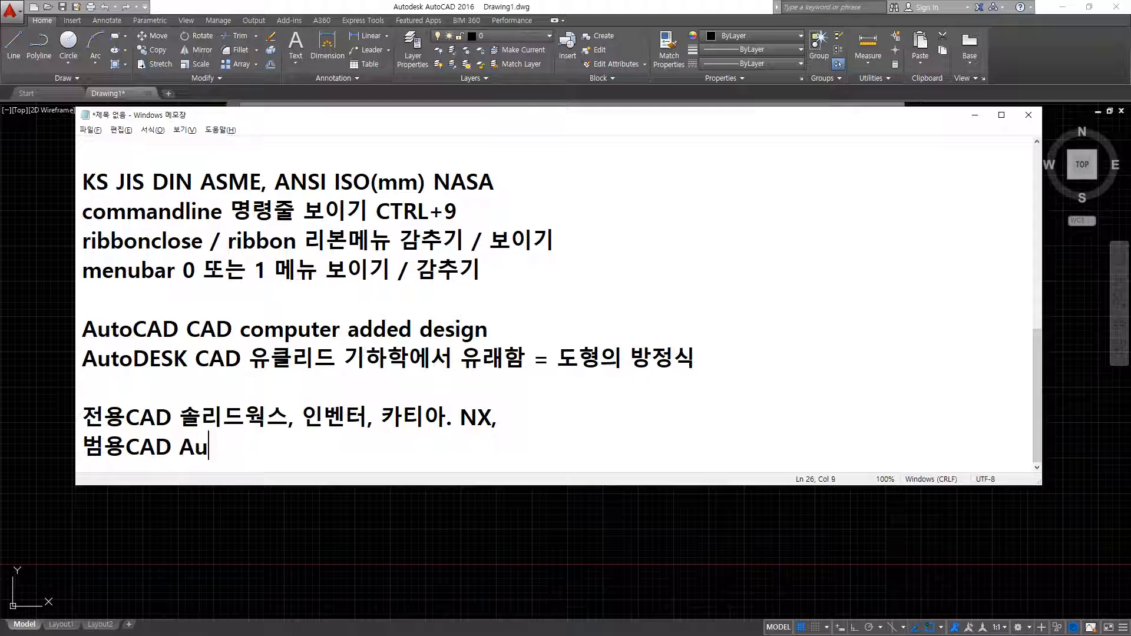
text(toCAD)
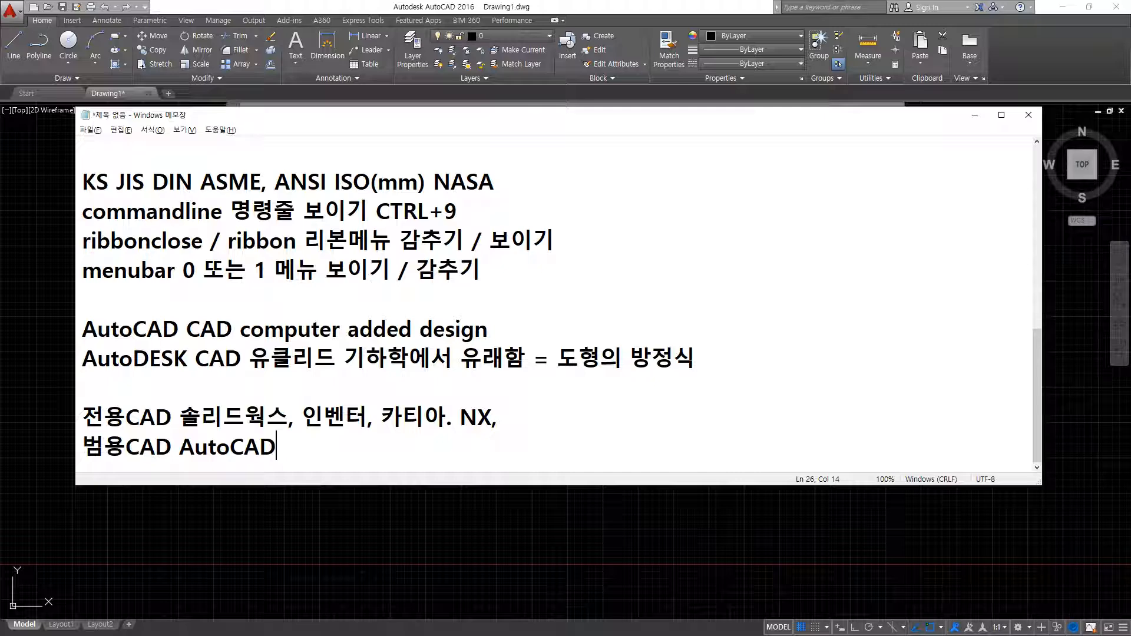
text(Line 선그리기 (L) Erase 지우개 (E) Zoom 화면 축소확대 (Z) Pan 화면이동 (P))
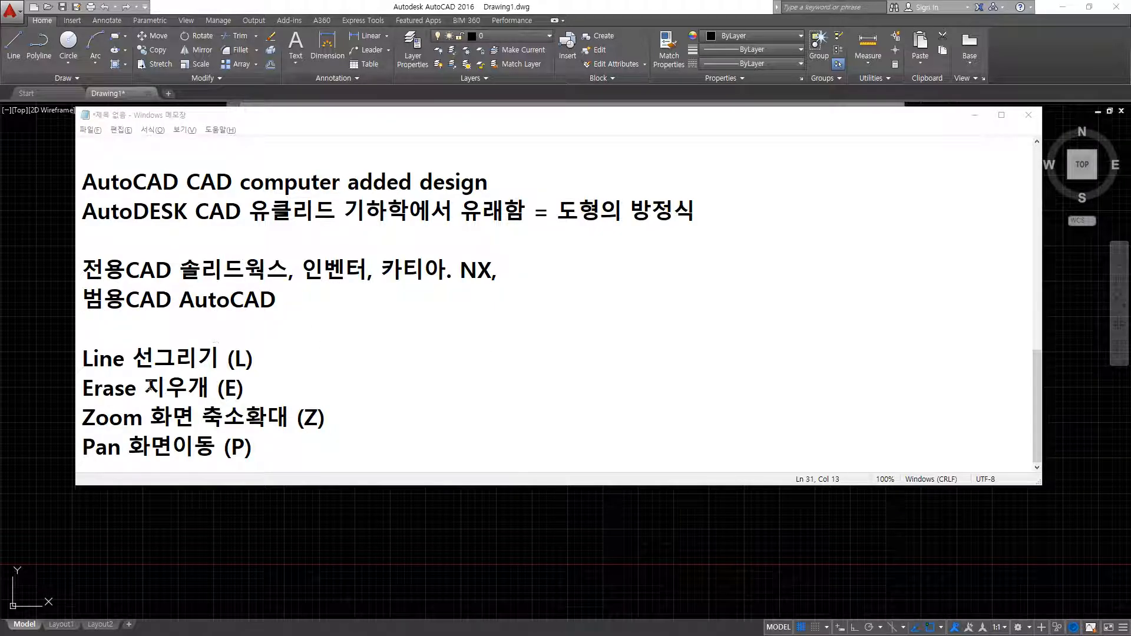
Circle the word Line in the notes with the screen pen and connect it by a double arrow to the circled Line tool.
mouse_move(125, 371)
mouse_down()
mouse_move(89, 377)
mouse_move(115, 337)
mouse_move(123, 375)
mouse_up()
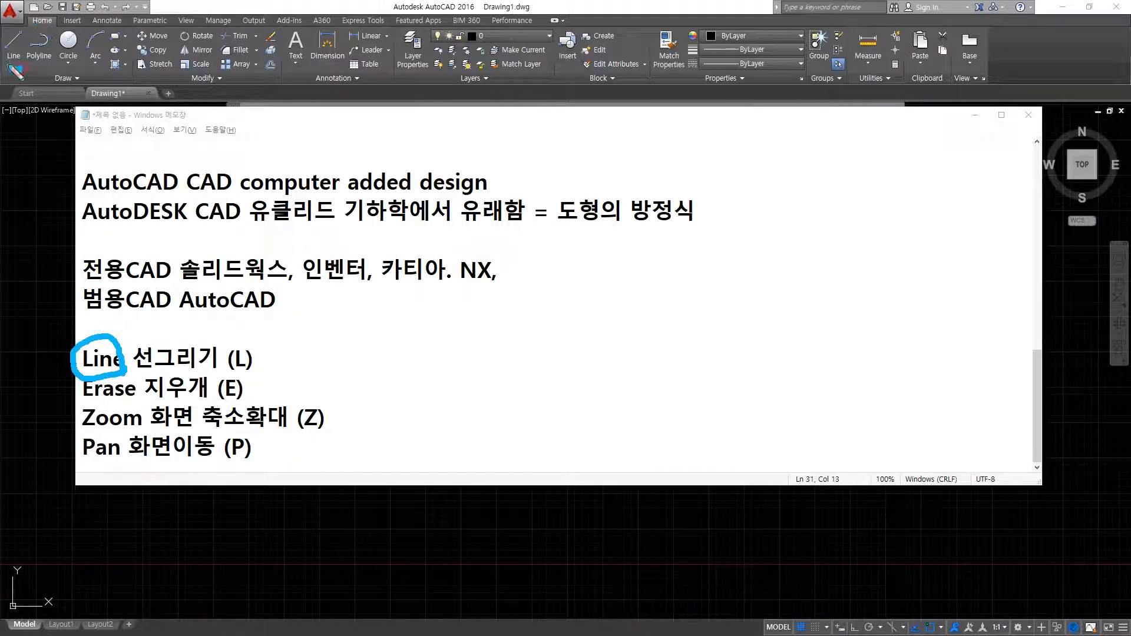
mouse_move(9, 67)
mouse_down()
mouse_move(34, 35)
mouse_move(21, 71)
mouse_up()
mouse_move(74, 356)
mouse_down()
mouse_move(24, 187)
mouse_move(25, 88)
mouse_move(42, 95)
mouse_up()
drag(67, 337, 55, 371)
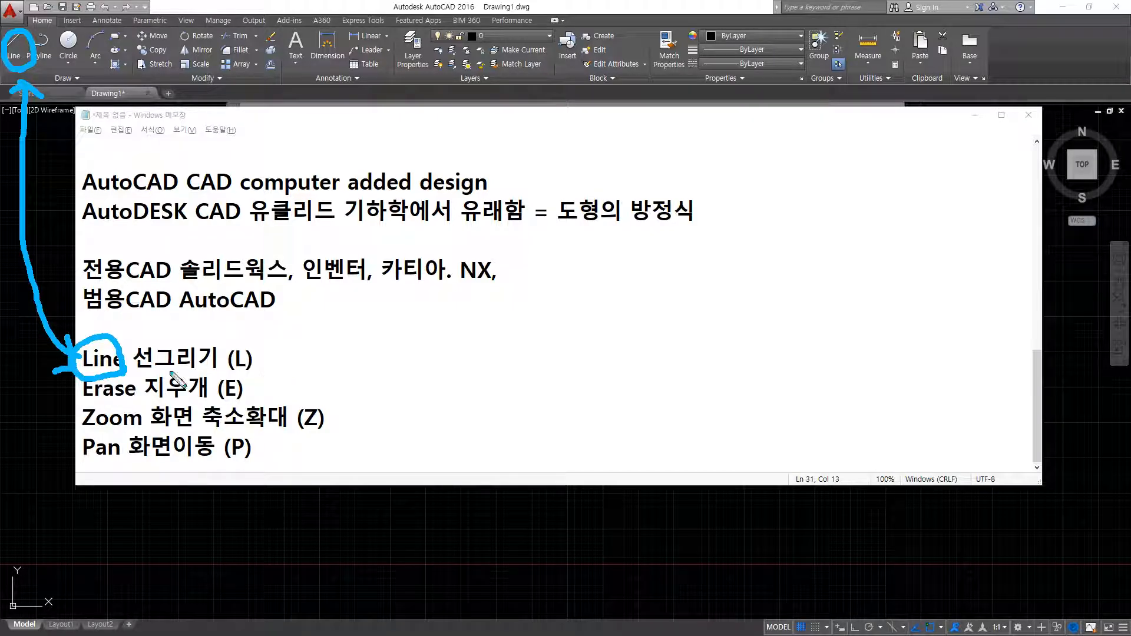
Clear the pen marks, then underline the word Line and circle its abbreviation (L) before leaving the screen pen.
key(e)
drag(126, 370, 68, 371)
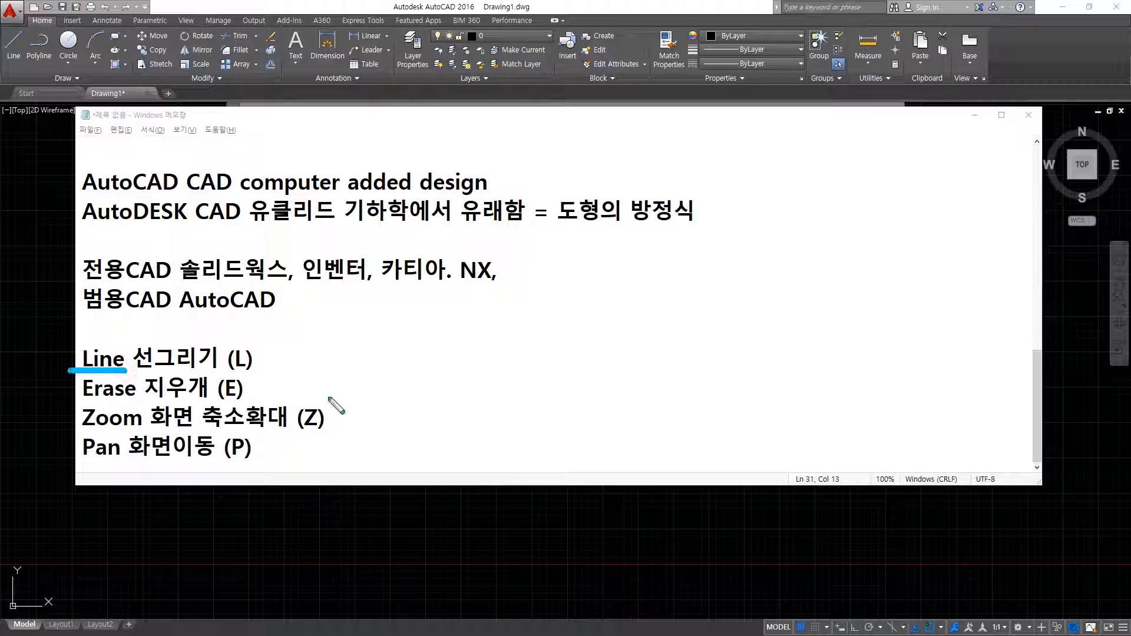
mouse_move(248, 370)
mouse_down()
mouse_move(227, 366)
mouse_move(251, 350)
mouse_move(243, 372)
mouse_up()
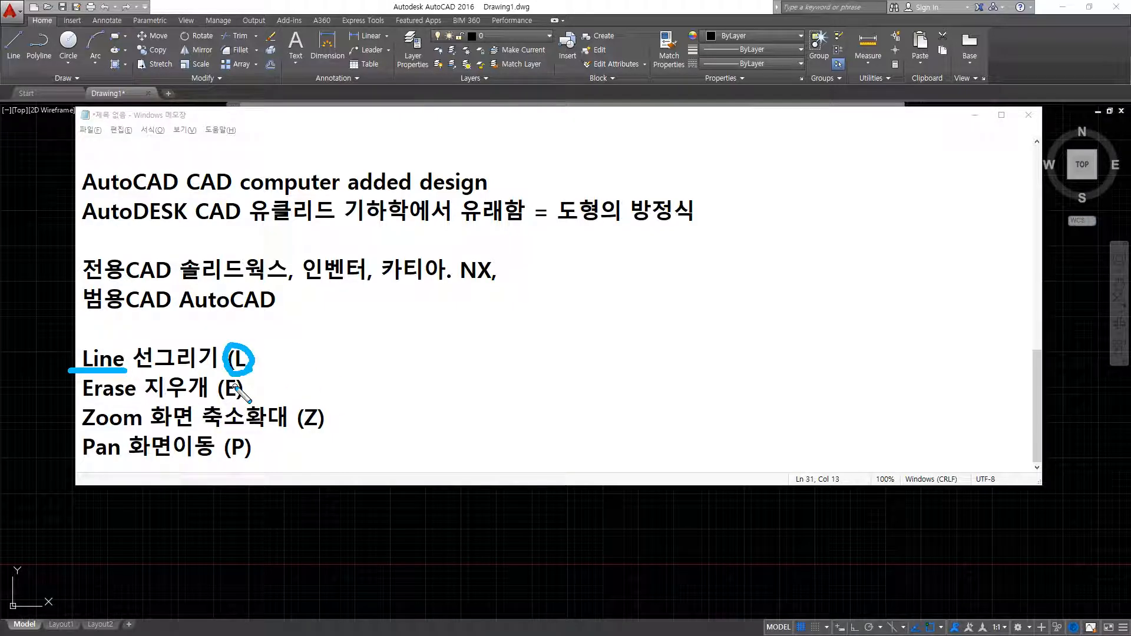
key(Escape)
Append "- 단축키" to the end of the "Line 선그리기 (L)" line.
click(286, 361)
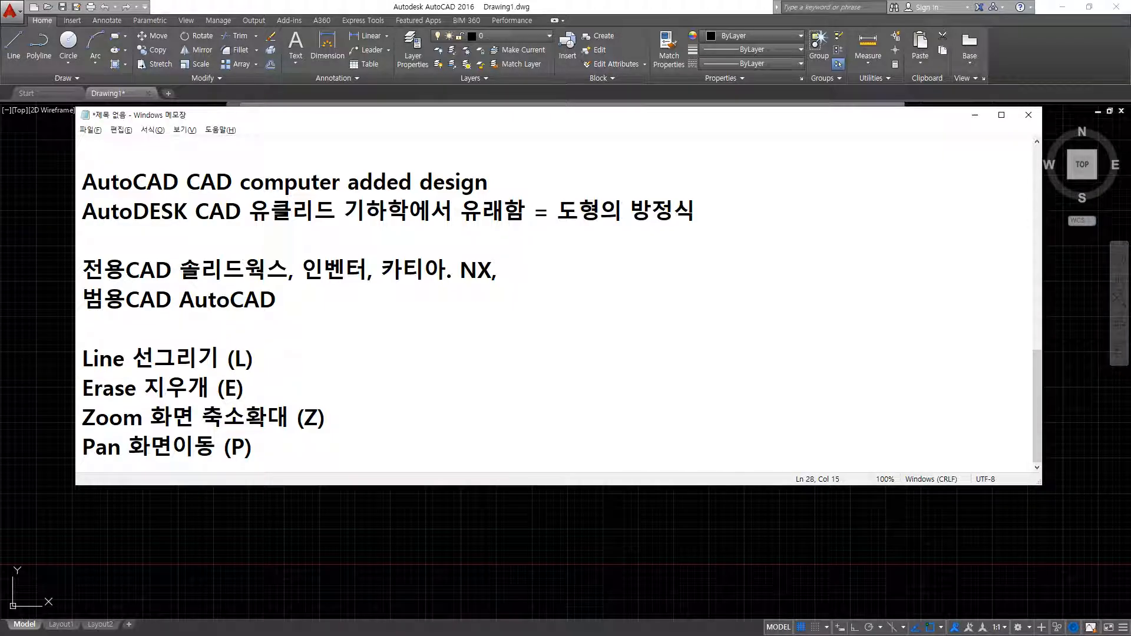
text(- eks)
key(BackSpace)
key(BackSpace)
key(BackSpace)
text(단축키)
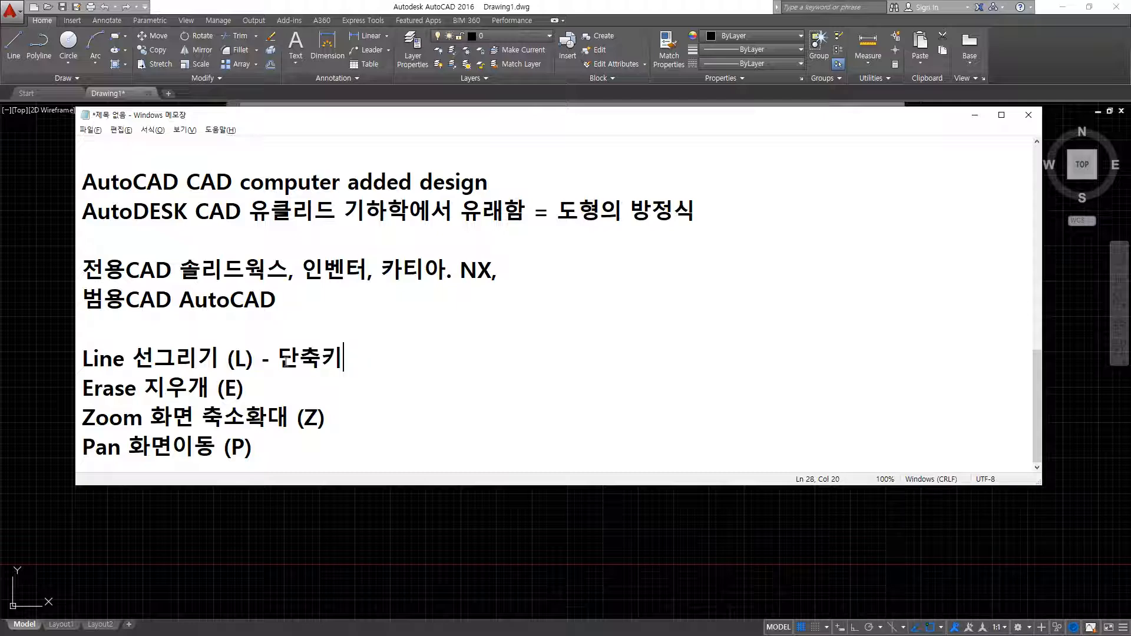
mouse_move(99, 373)
mouse_down()
mouse_move(77, 375)
mouse_move(92, 372)
mouse_up()
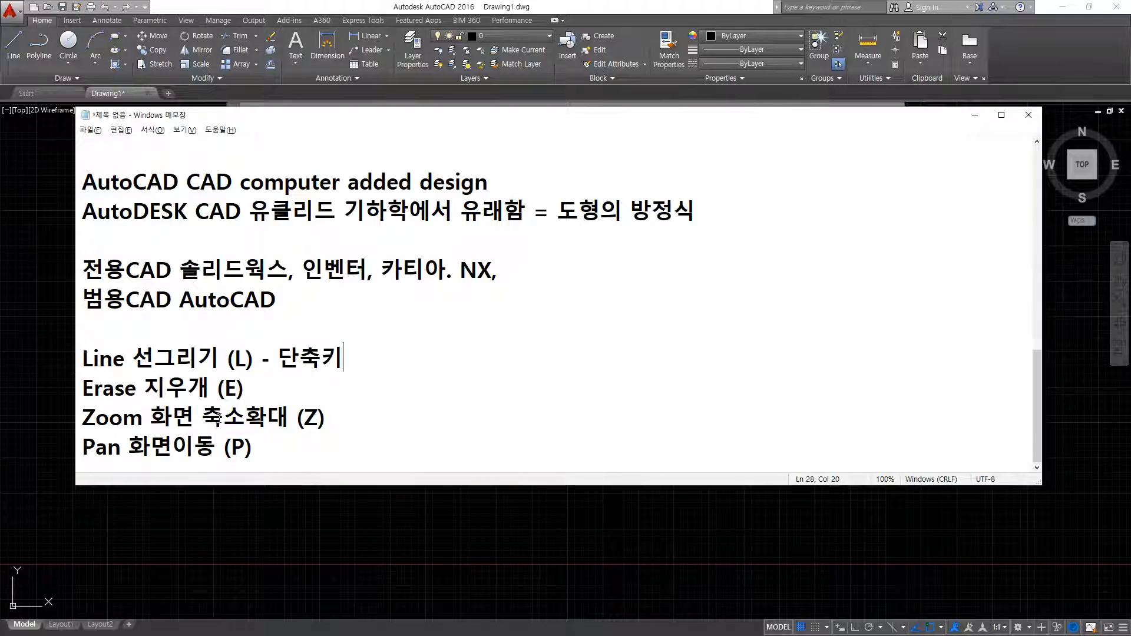
Leave a blank line below the Pan entry and add the line "TRim 자르기 (TR)".
click(306, 461)
key(Return)
key(Return)
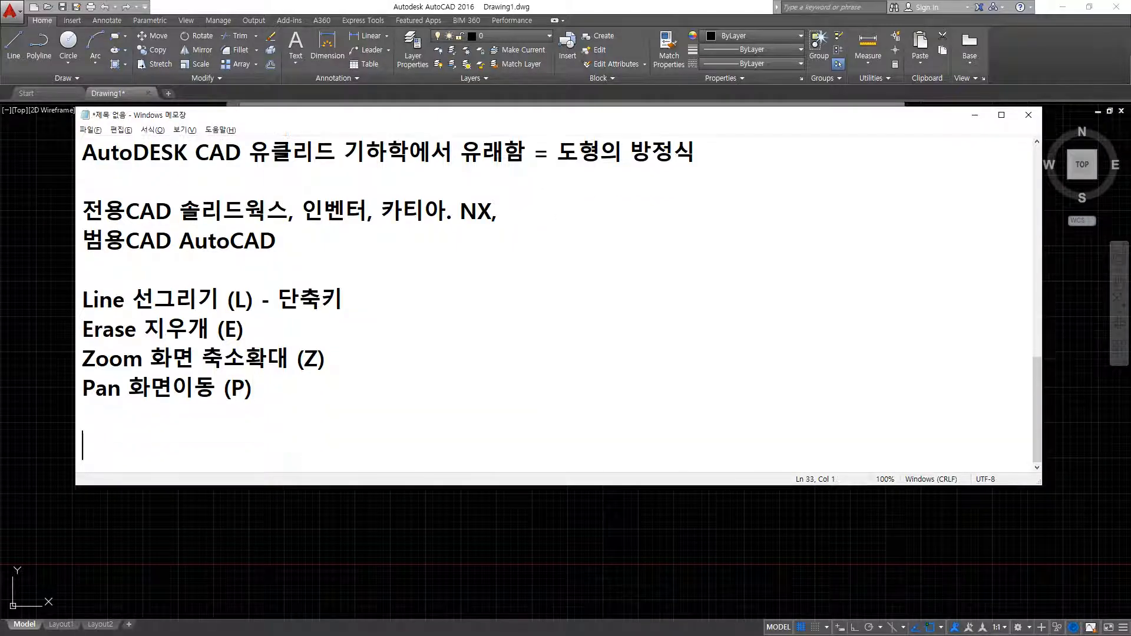
text(TRim 자)
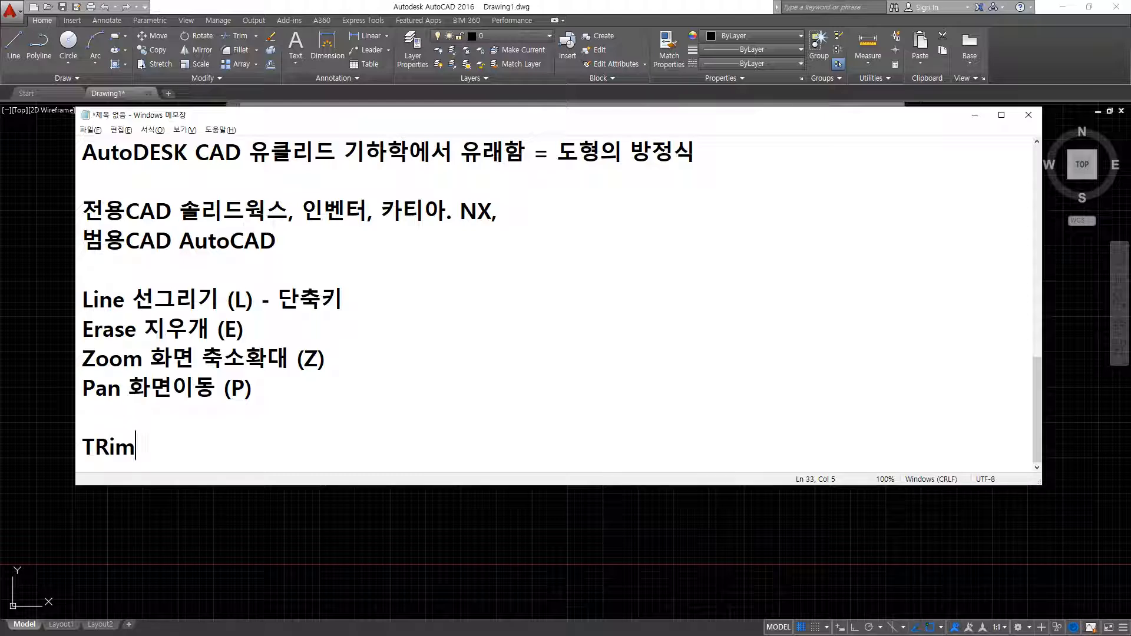
text(르기)
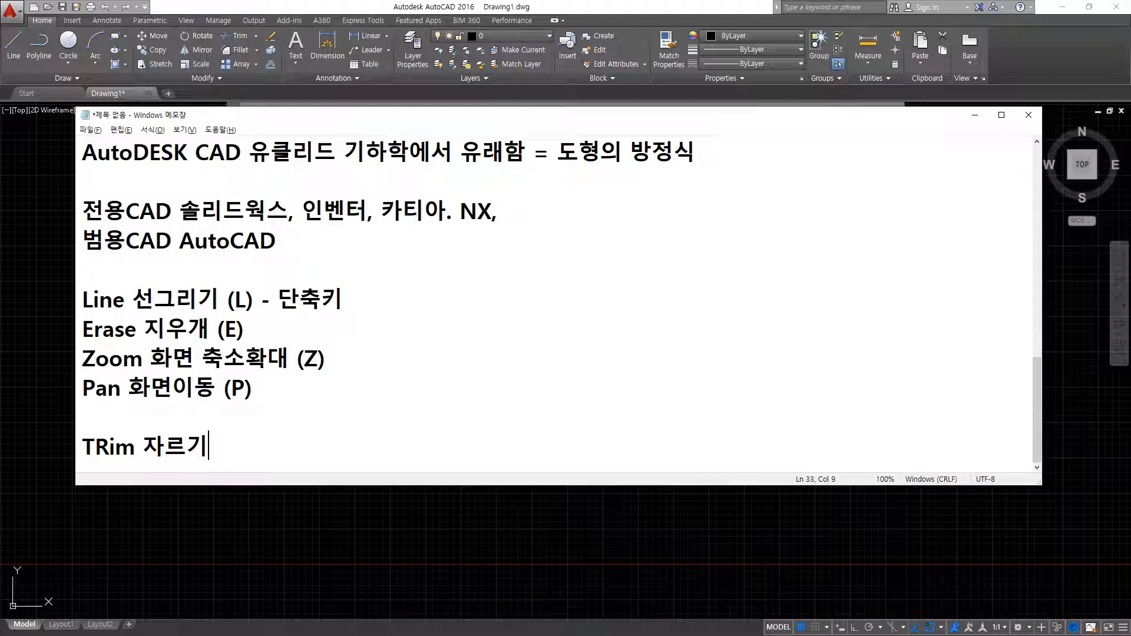
text((TR))
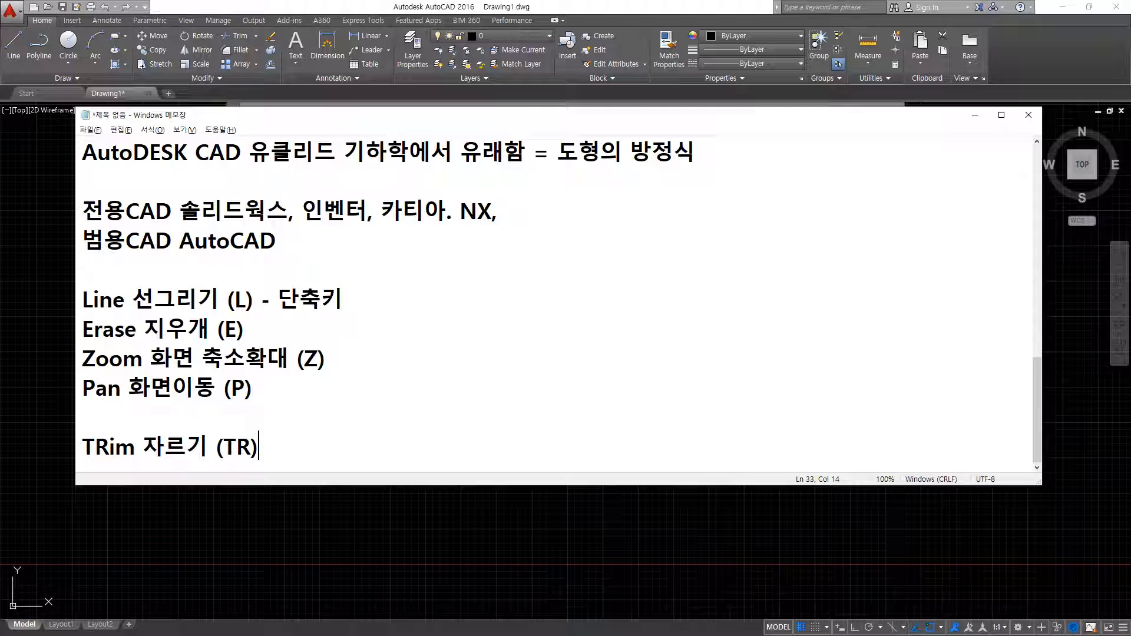
Add the line "RECtang 사각형 (REC)" below the TRim entry.
key(Return)
text(RECt)
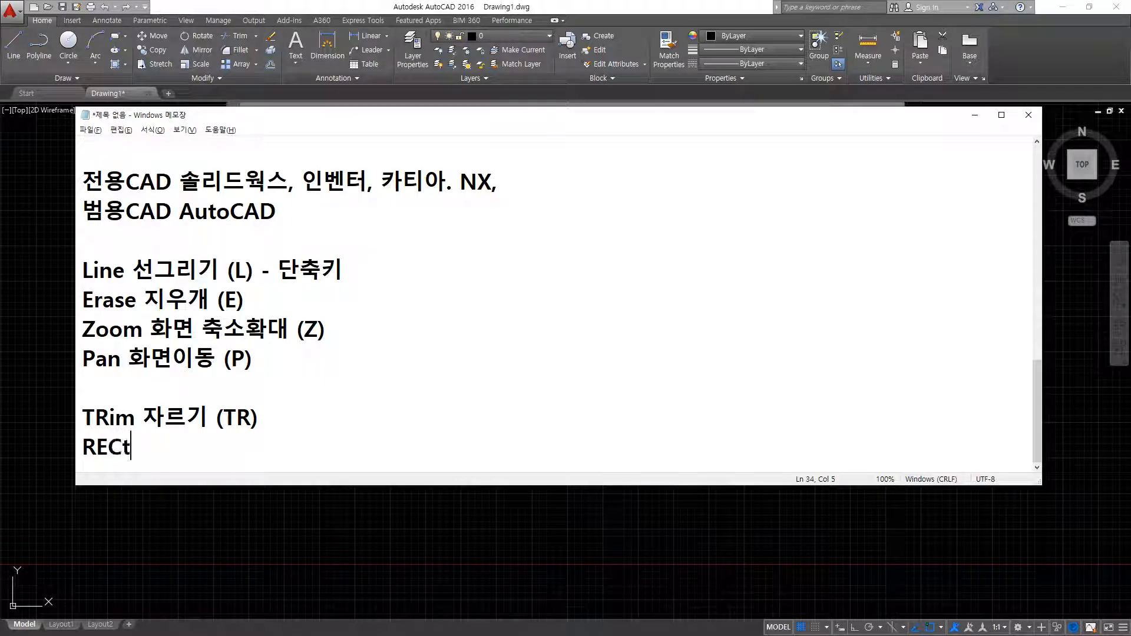
text(ang 사각형 )
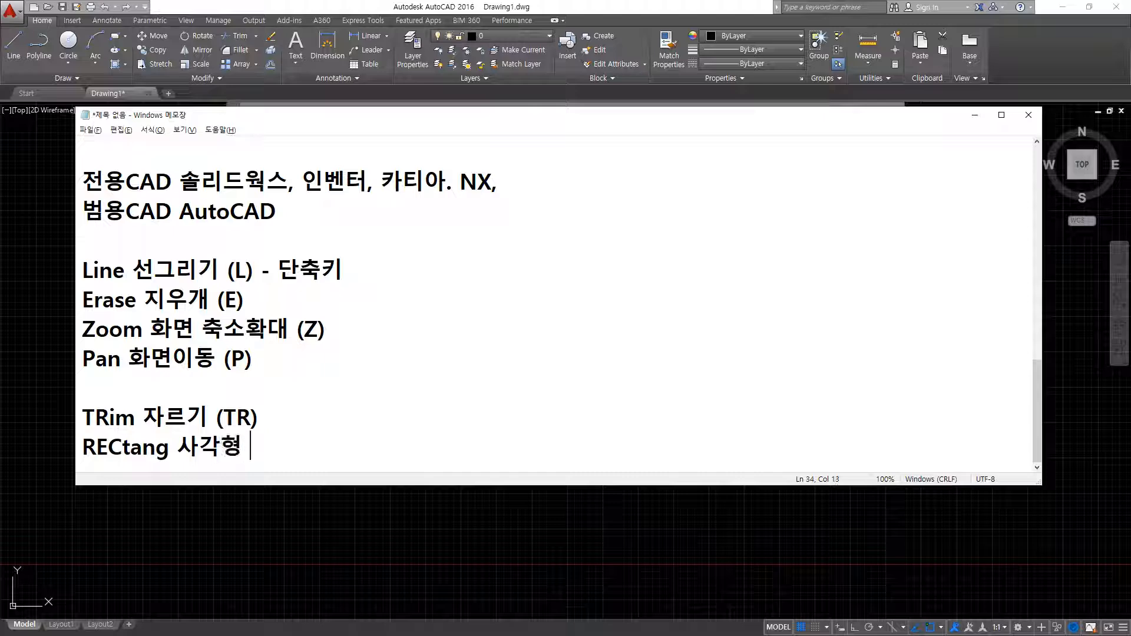
text((TRC))
key(Left)
key(Left)
key(Left)
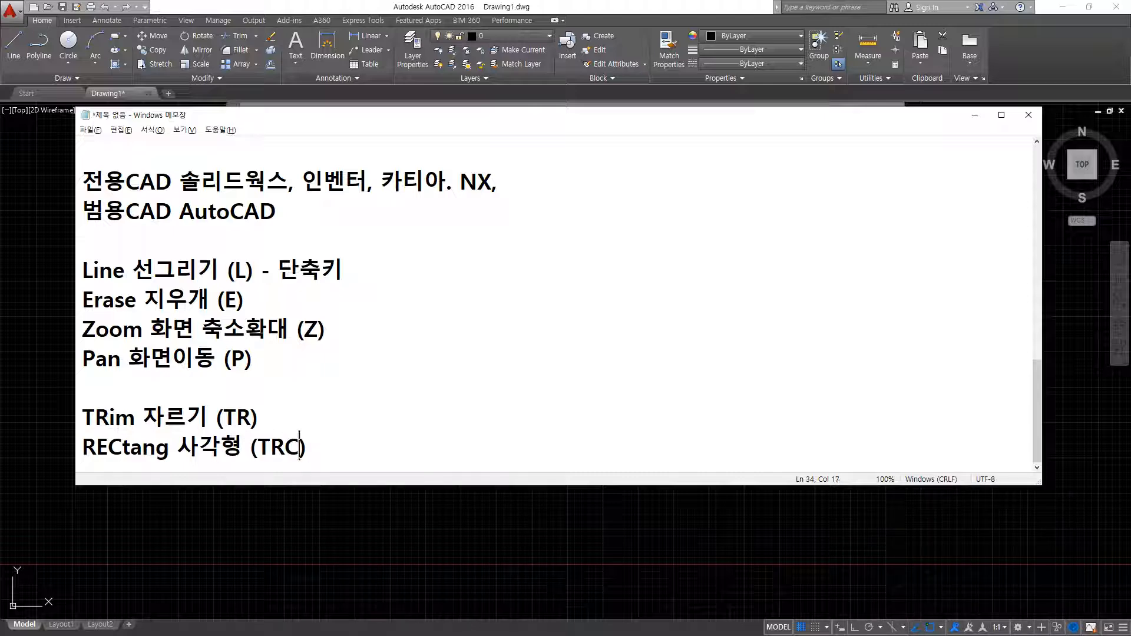
key(BackSpace)
key(Right)
text(E)
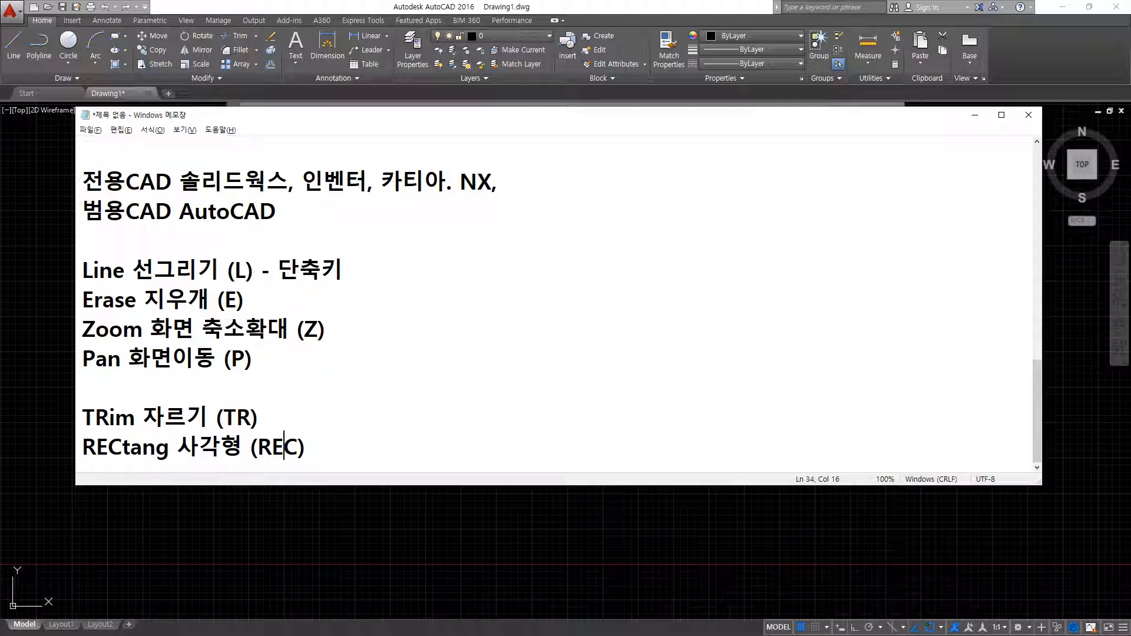
Add the line "eXplode 분해 (x)" below the RECtang entry.
click(306, 462)
key(Return)
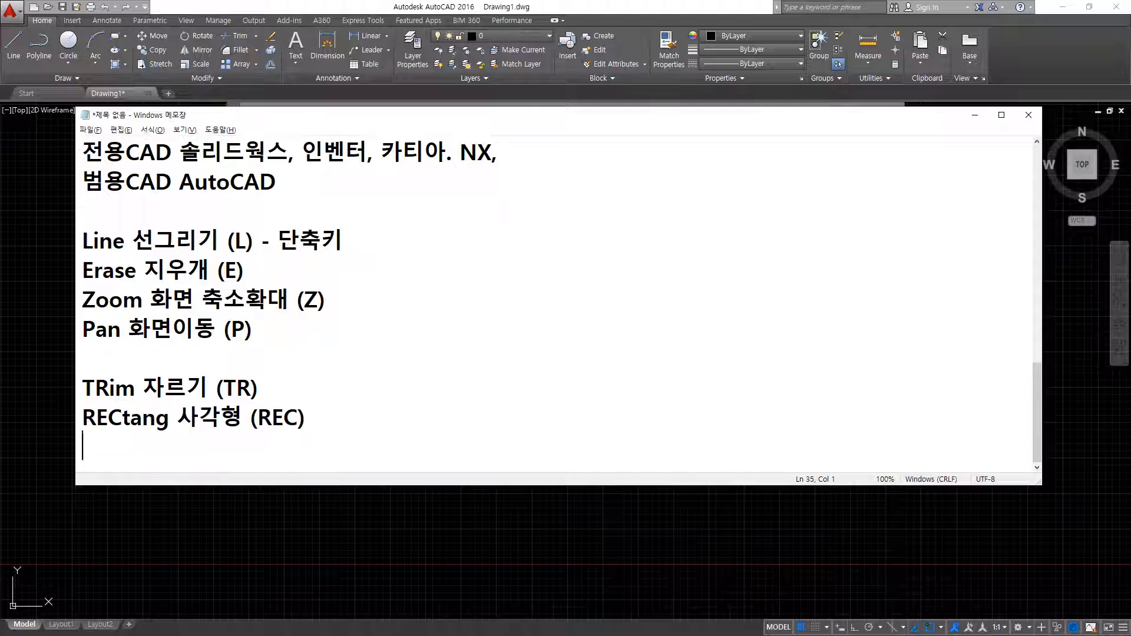
text(eXplode()
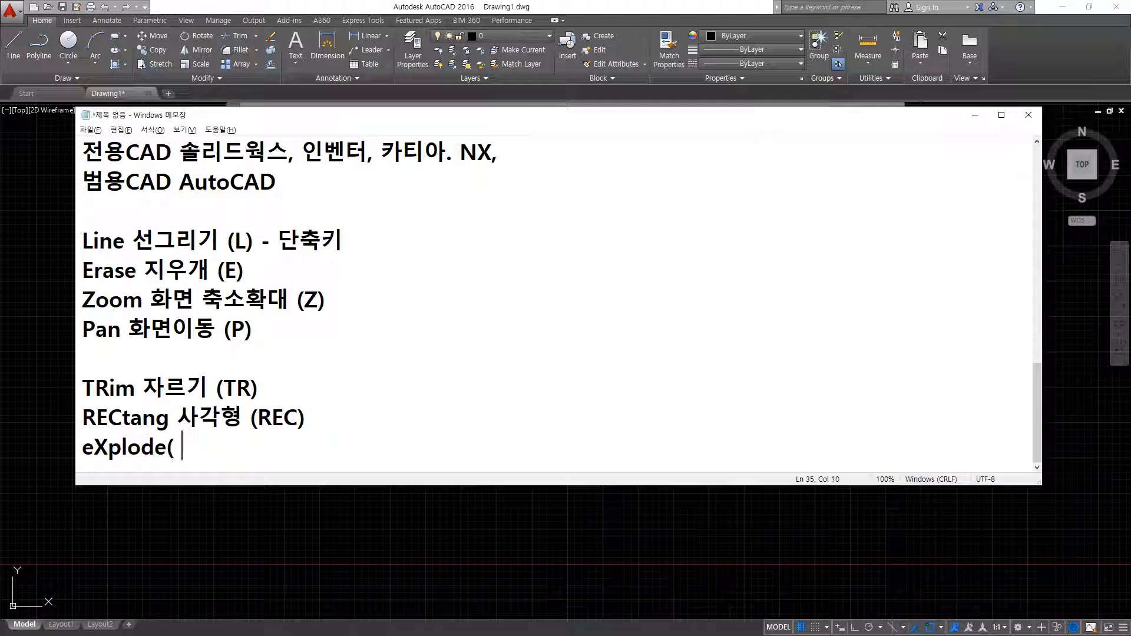
key(BackSpace)
text(분해 (x))
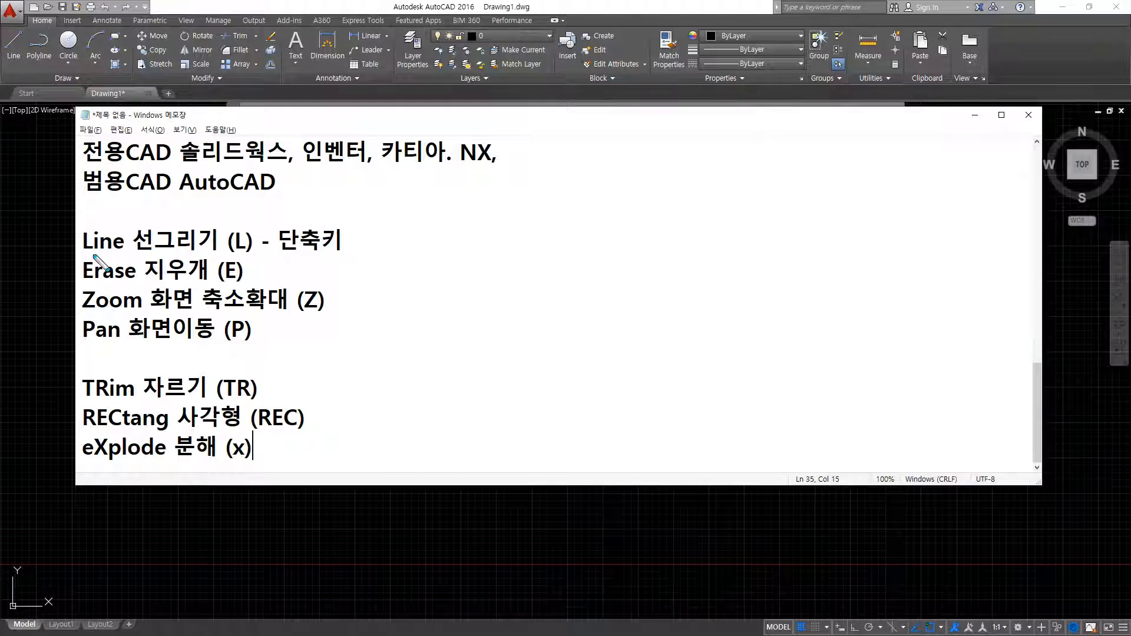
drag(75, 257, 340, 255)
key(Escape)
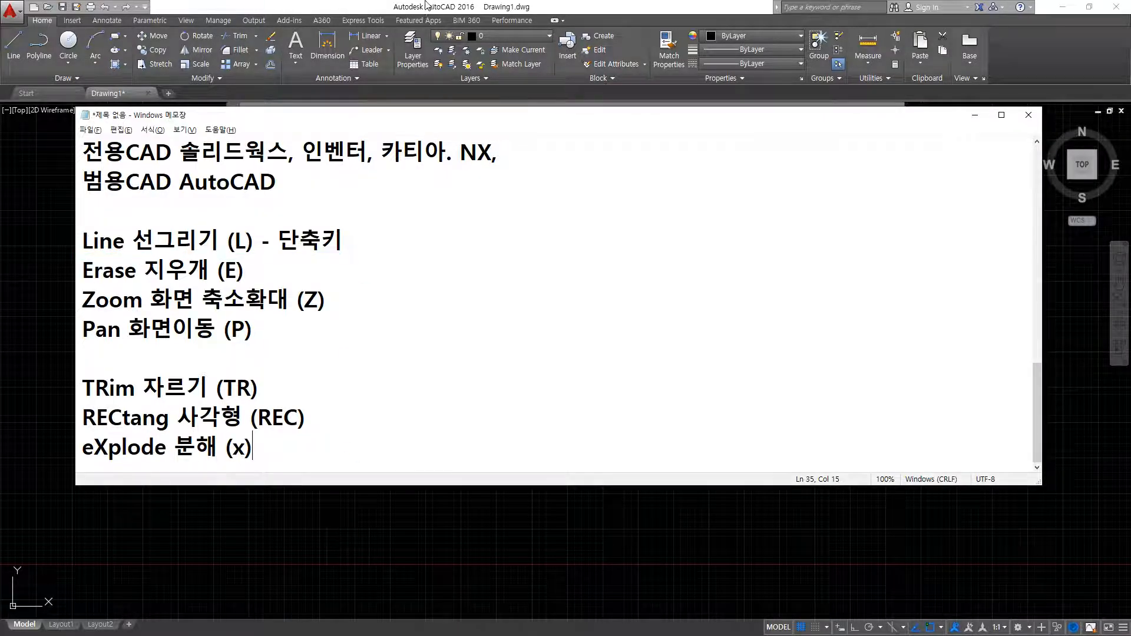
Switch to AutoCAD and start the Line command, magnifying the screen around the command-line prompt to read it.
click(421, 5)
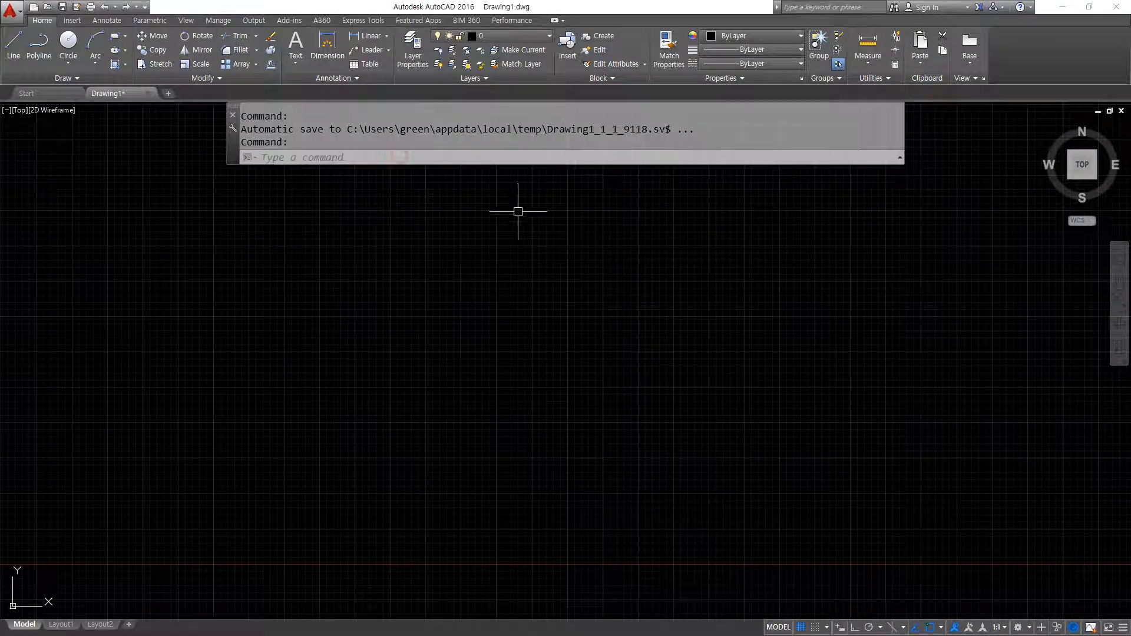
text(line)
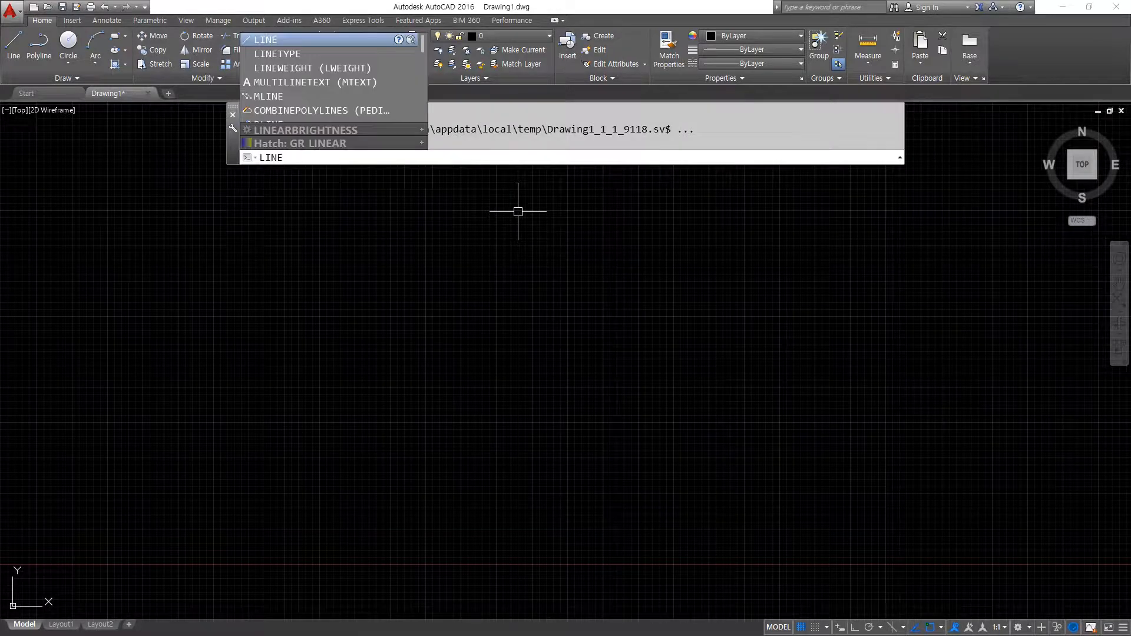
key(Return)
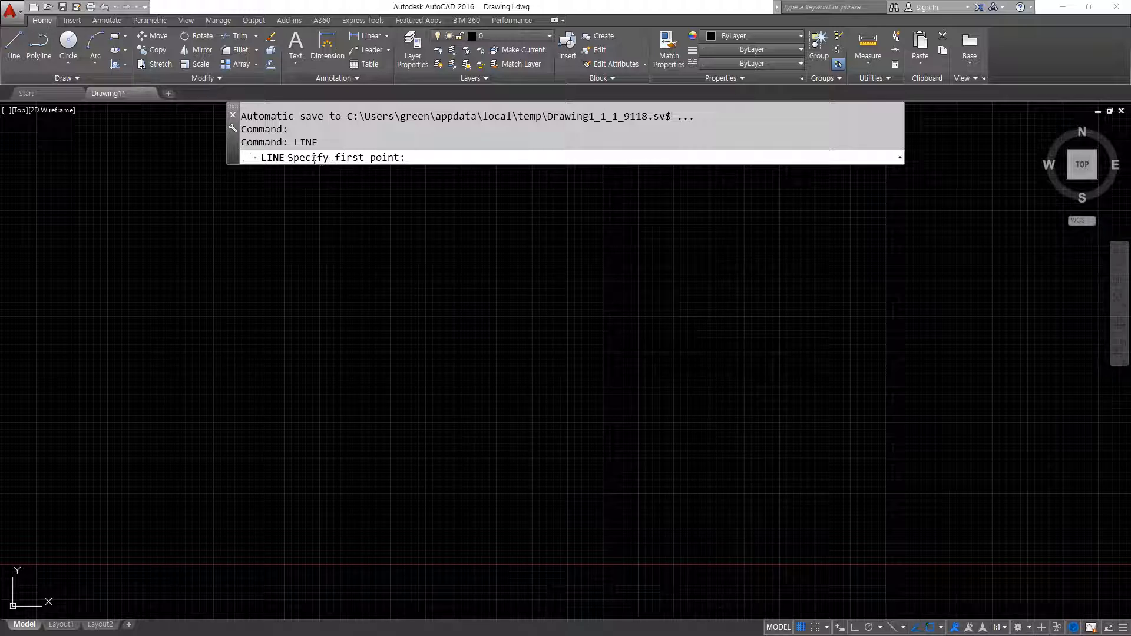
key(super+plus)
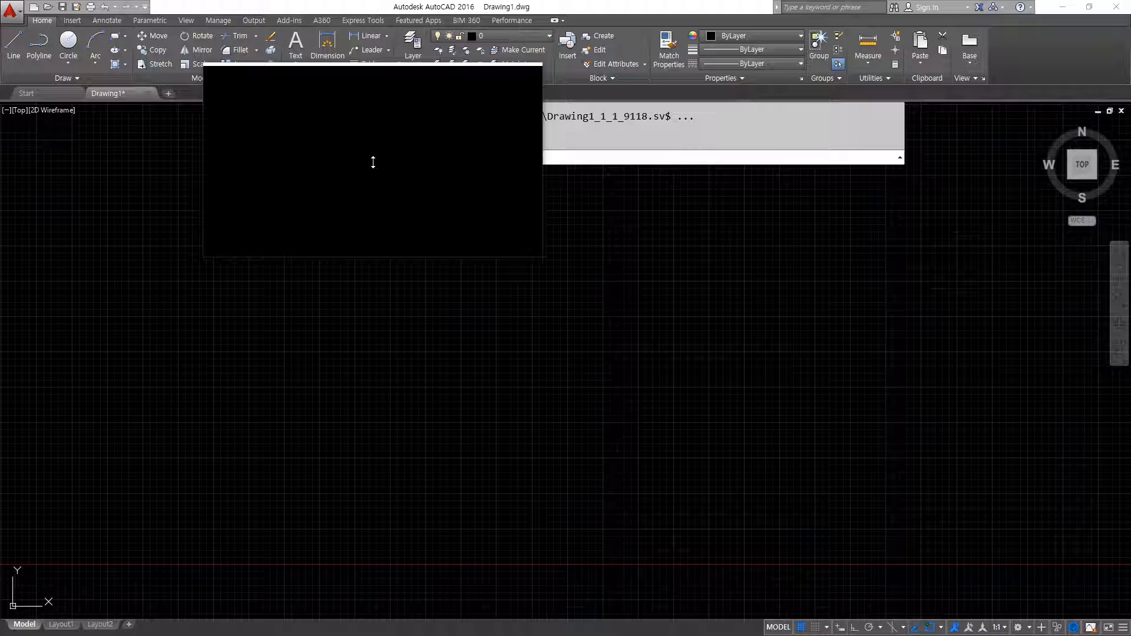
key(super+Escape)
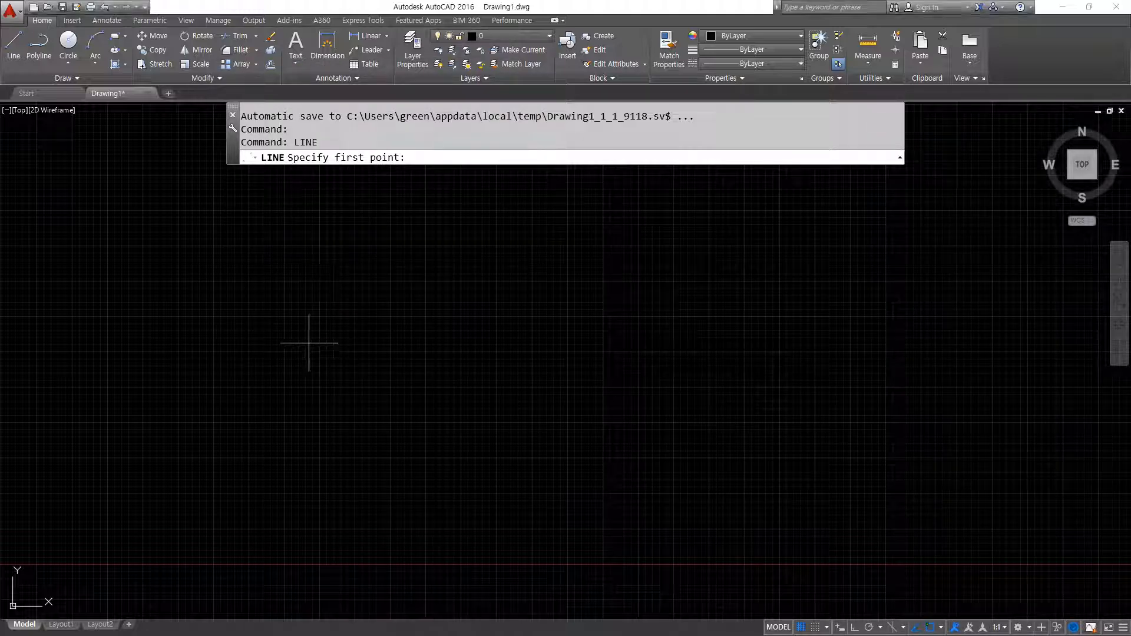
Try drawing diagonal line segments in the empty drawing area, undo the last segment and cancel the Line command.
click(267, 279)
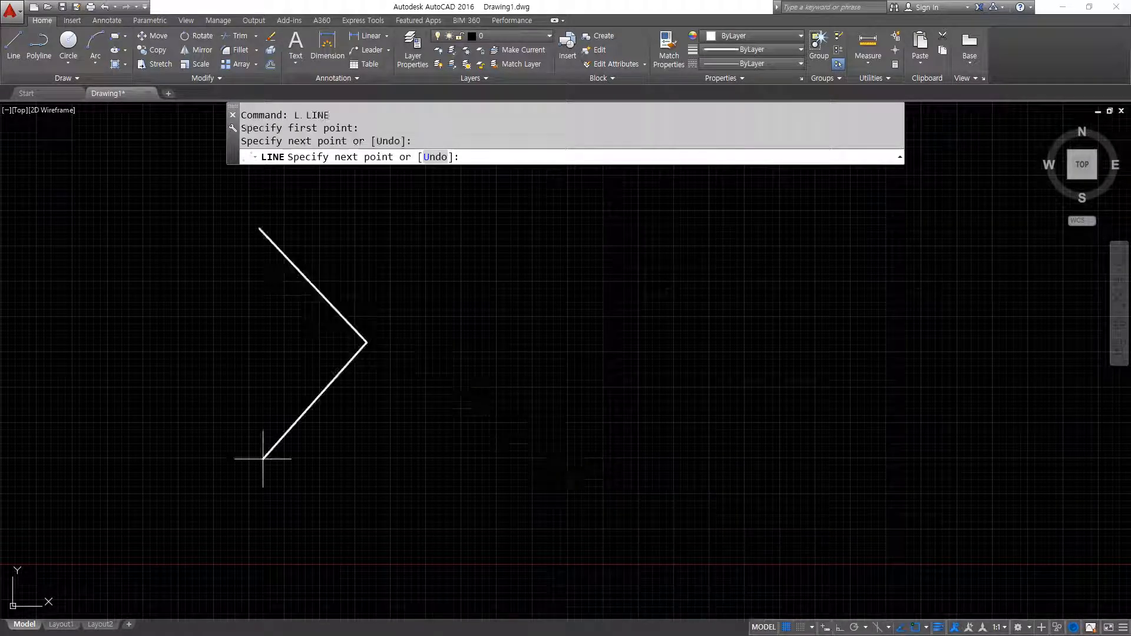
key(ctrl+z)
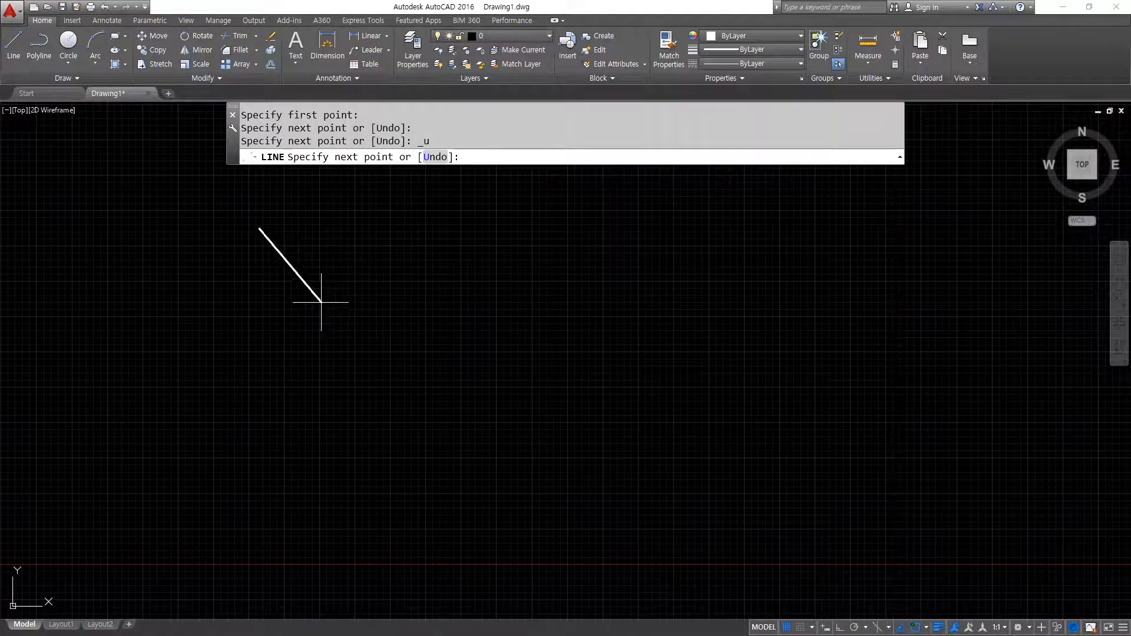
key(Escape)
Restart the Line command and place its first point in the upper-left part of the drawing area.
key(Return)
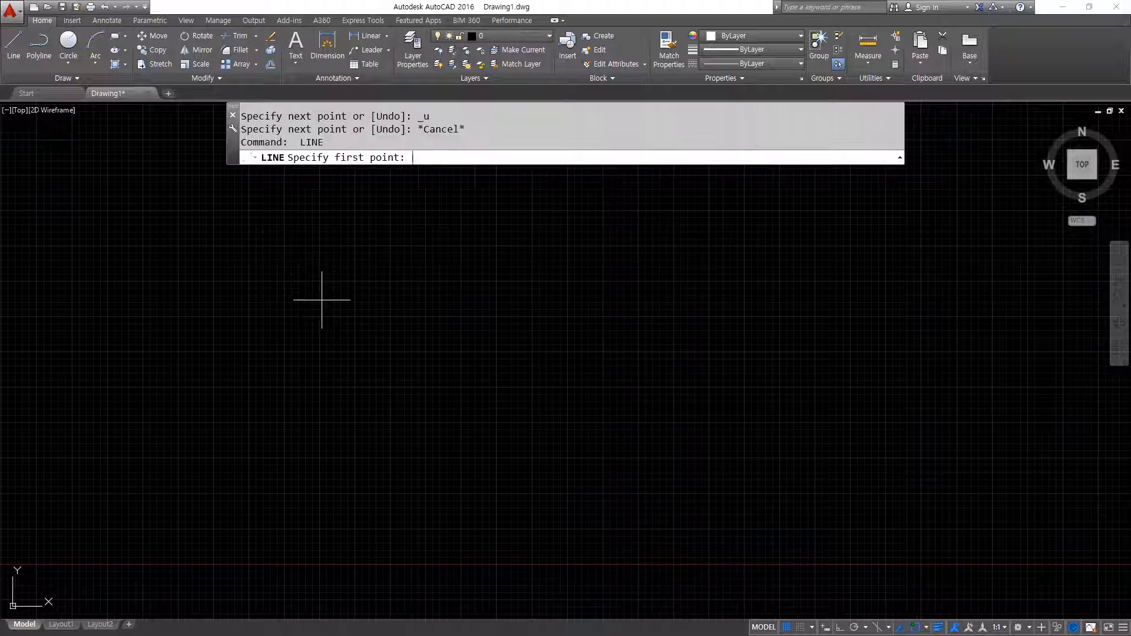
click(242, 244)
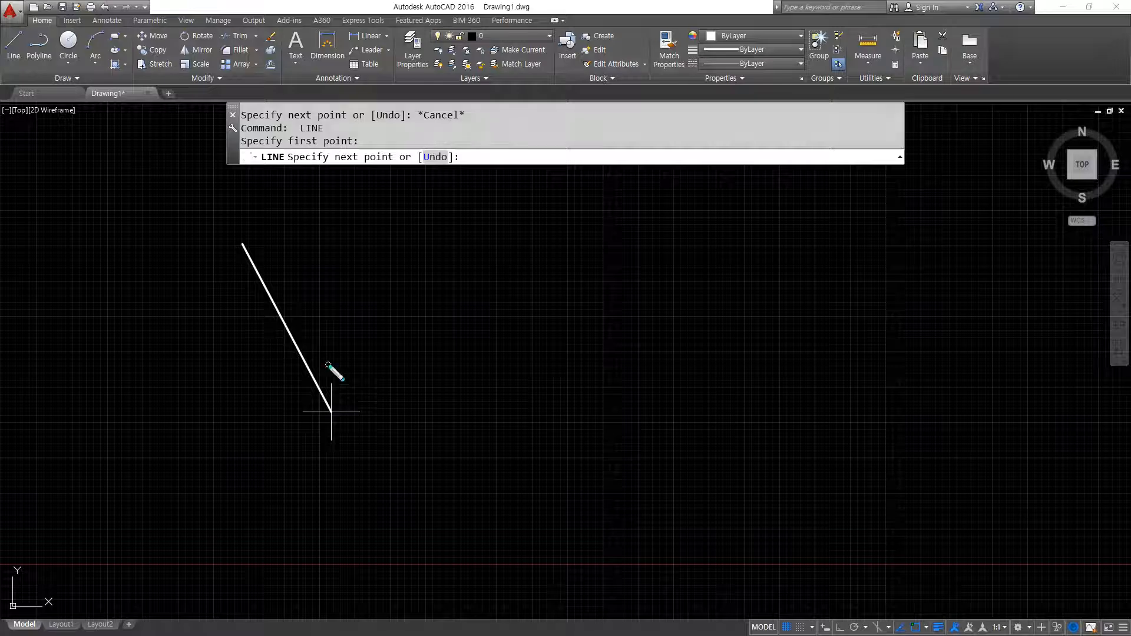
Mark "next point", "or" and the Undo option in the Line prompt with the screen pen, then clear the marks.
mouse_move(353, 142)
mouse_down()
mouse_move(356, 173)
mouse_move(413, 151)
mouse_move(354, 141)
mouse_up()
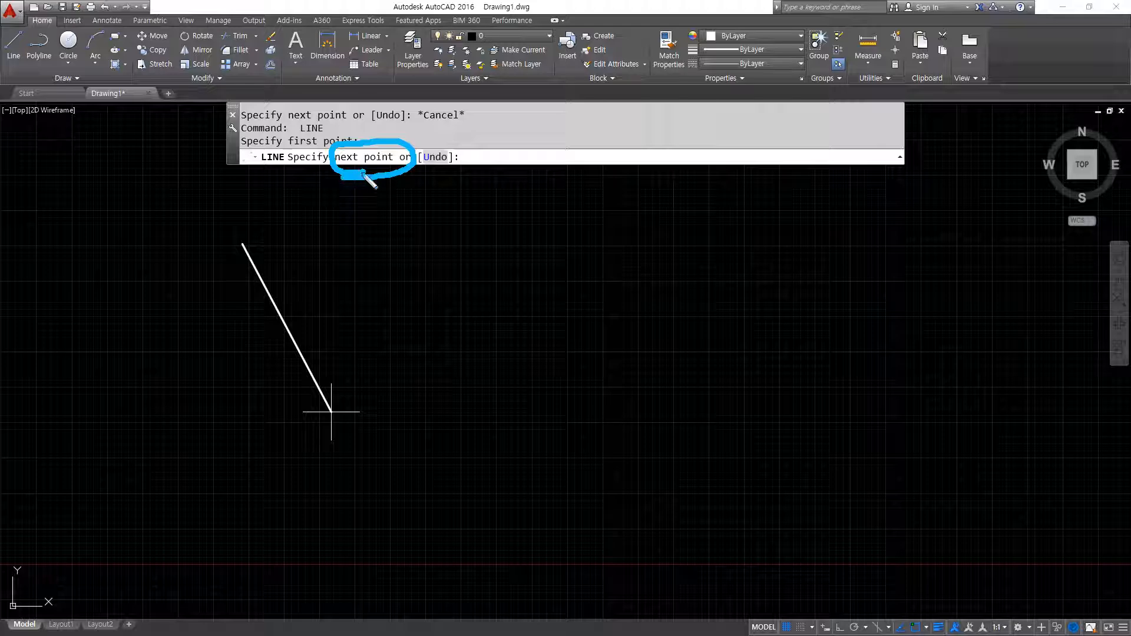
key(ctrl+z)
mouse_move(403, 151)
mouse_down()
mouse_move(405, 168)
mouse_move(454, 157)
mouse_move(448, 175)
mouse_up()
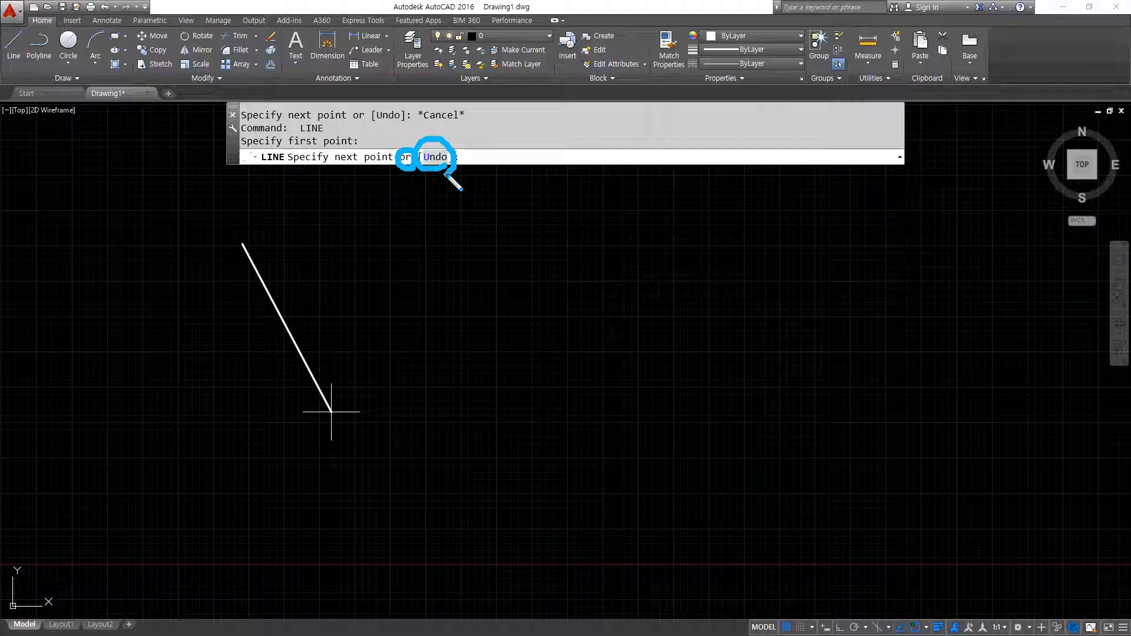
key(e)
drag(426, 157, 451, 156)
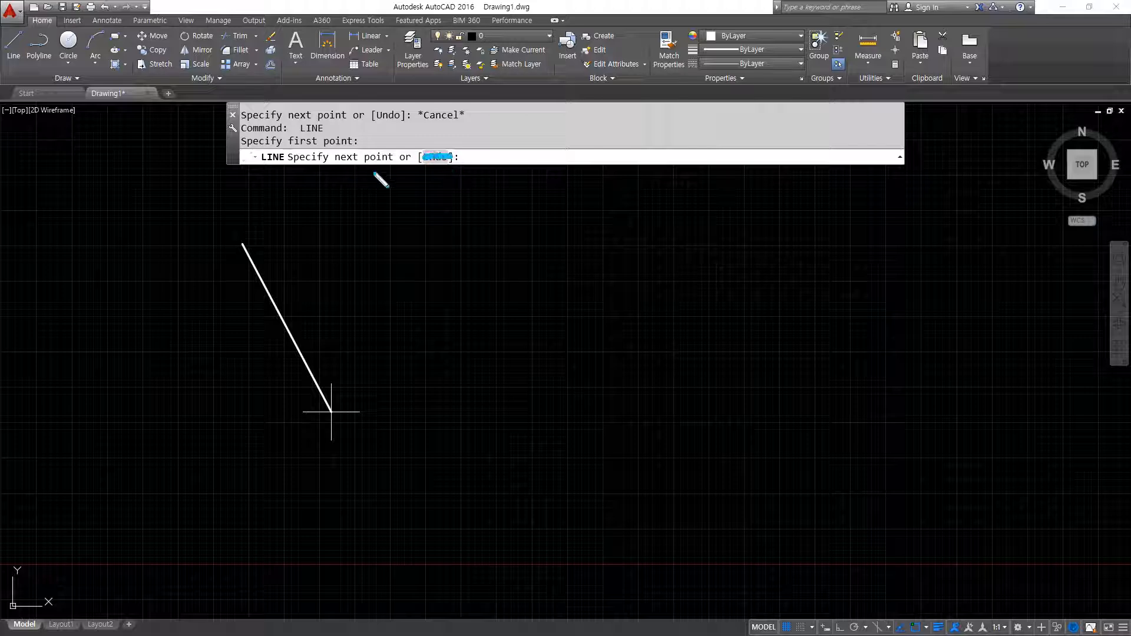
drag(376, 176, 377, 158)
key(Escape)
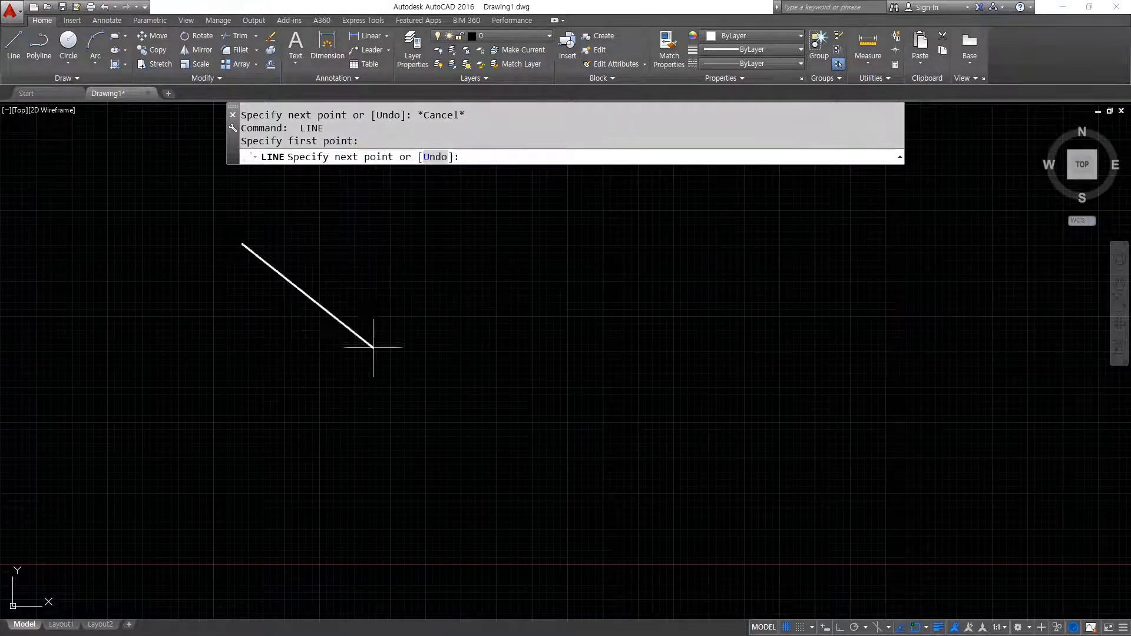
Draw an open, stepped outline of seven connected segments from the placed first point, leaving its ends unconnected, and finish the Line command.
click(392, 245)
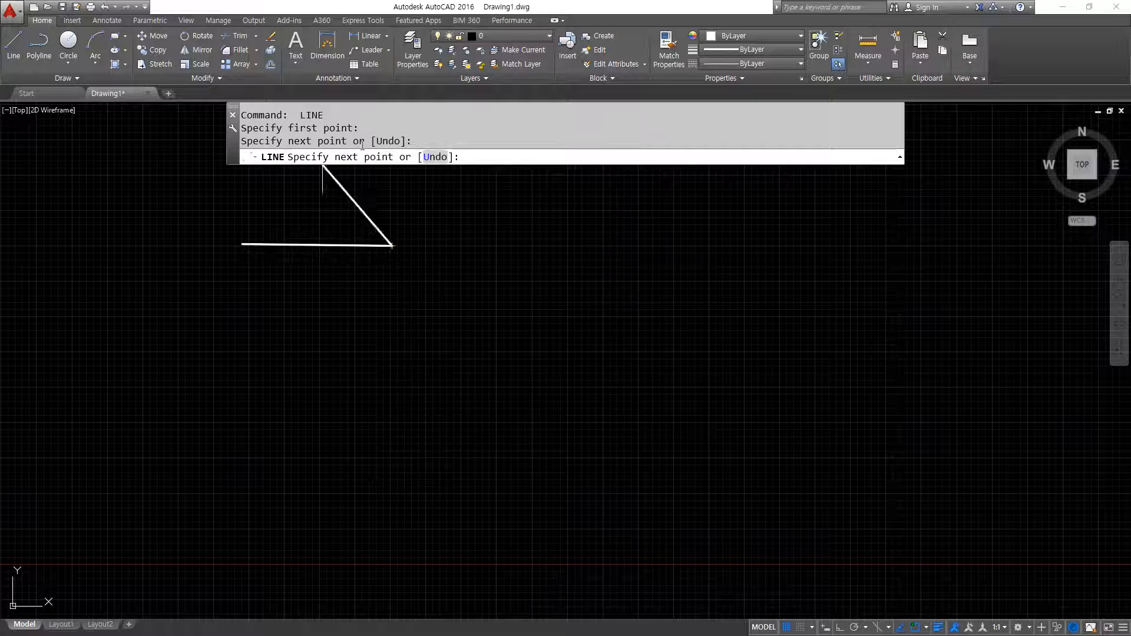
click(392, 409)
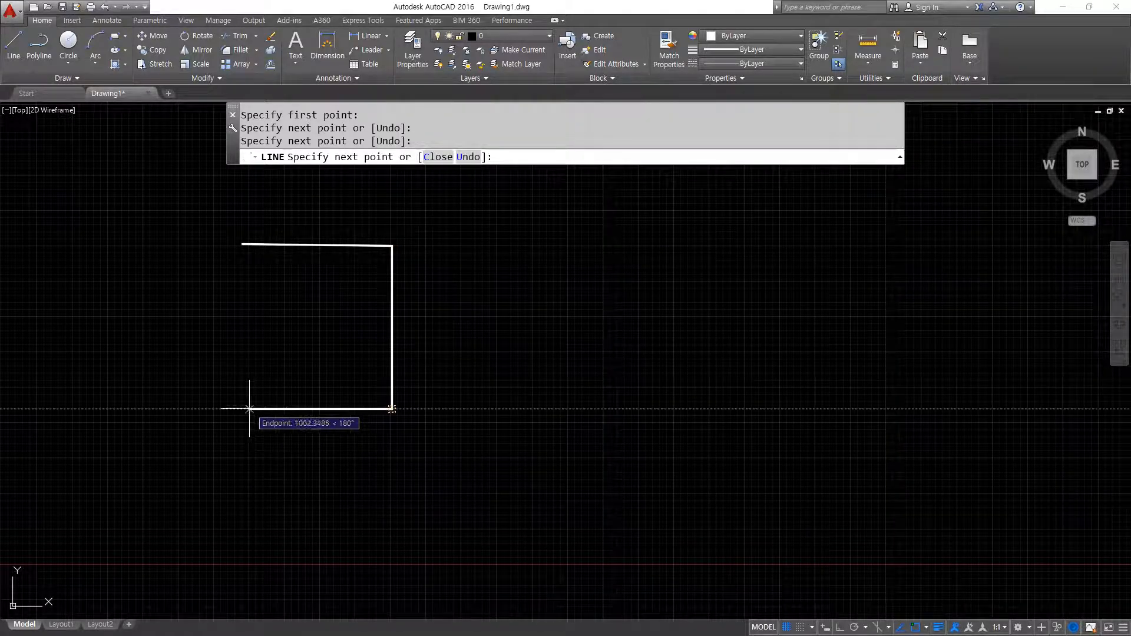
click(249, 409)
click(249, 337)
click(175, 336)
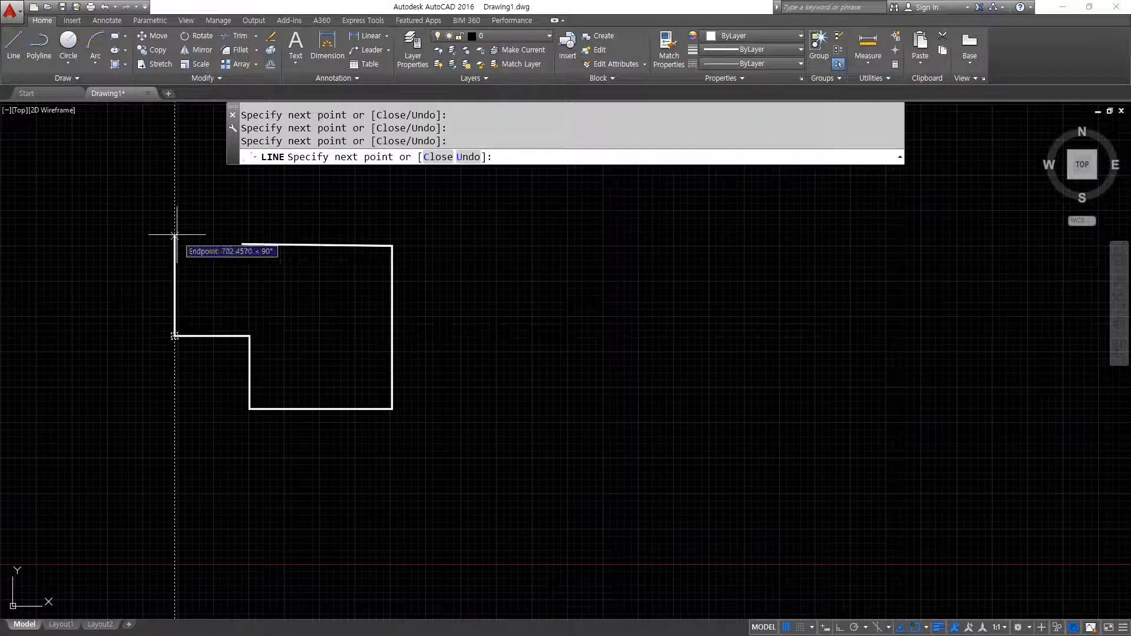
click(174, 182)
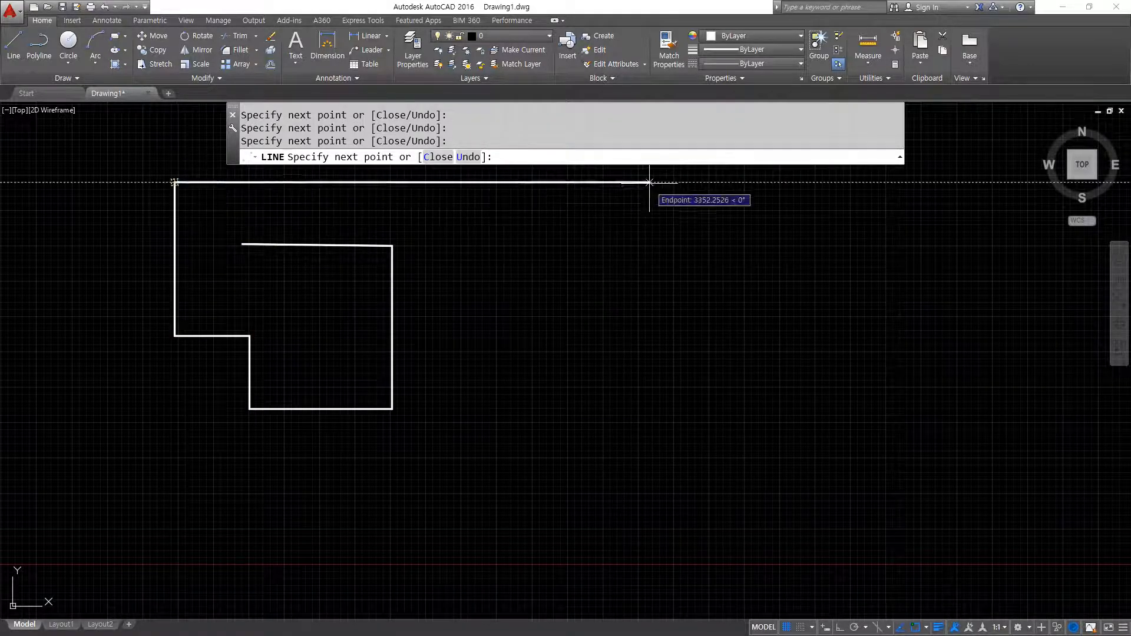
click(245, 183)
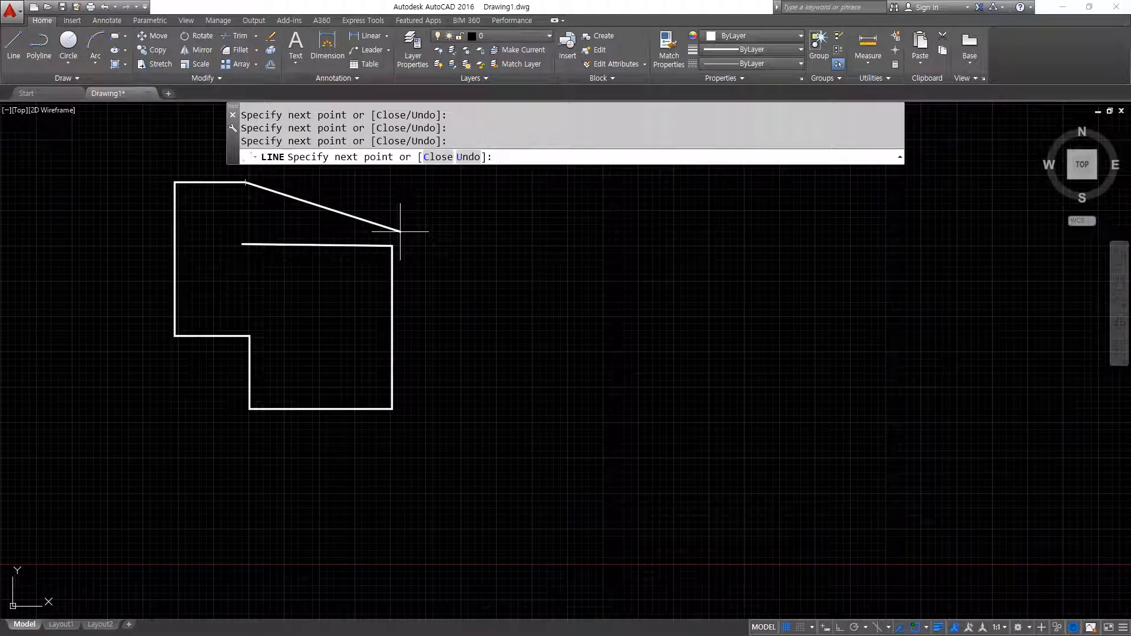
key(Return)
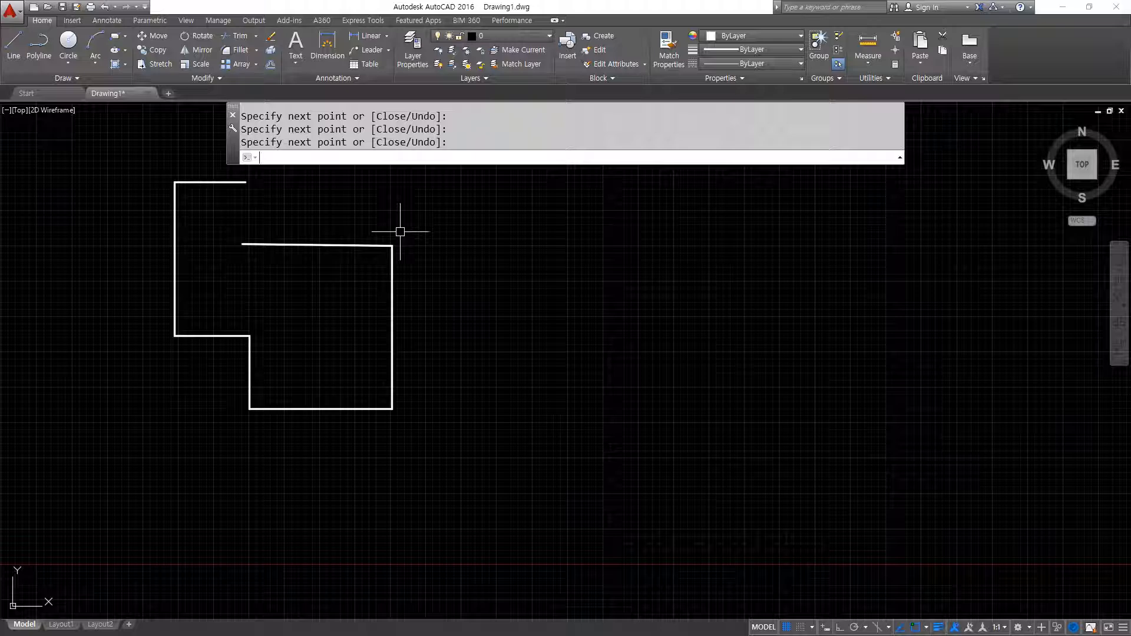
Draw an L-shaped outline of five line segments beside the stepped outline, leaving its upper end open, and finish the Line command.
key(Return)
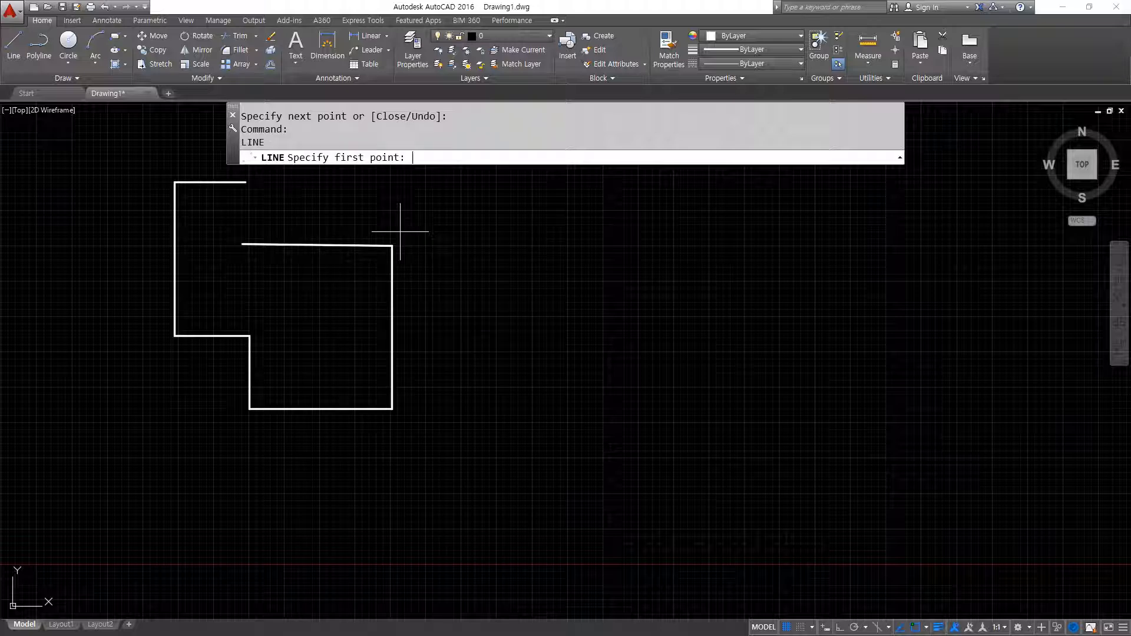
click(513, 199)
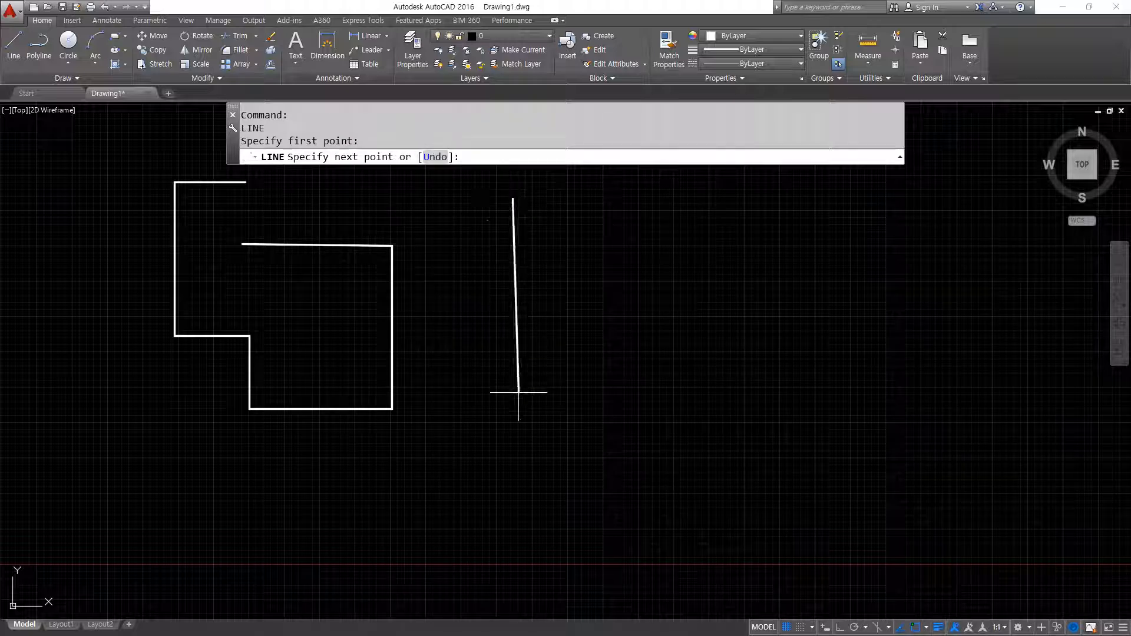
click(513, 418)
click(770, 418)
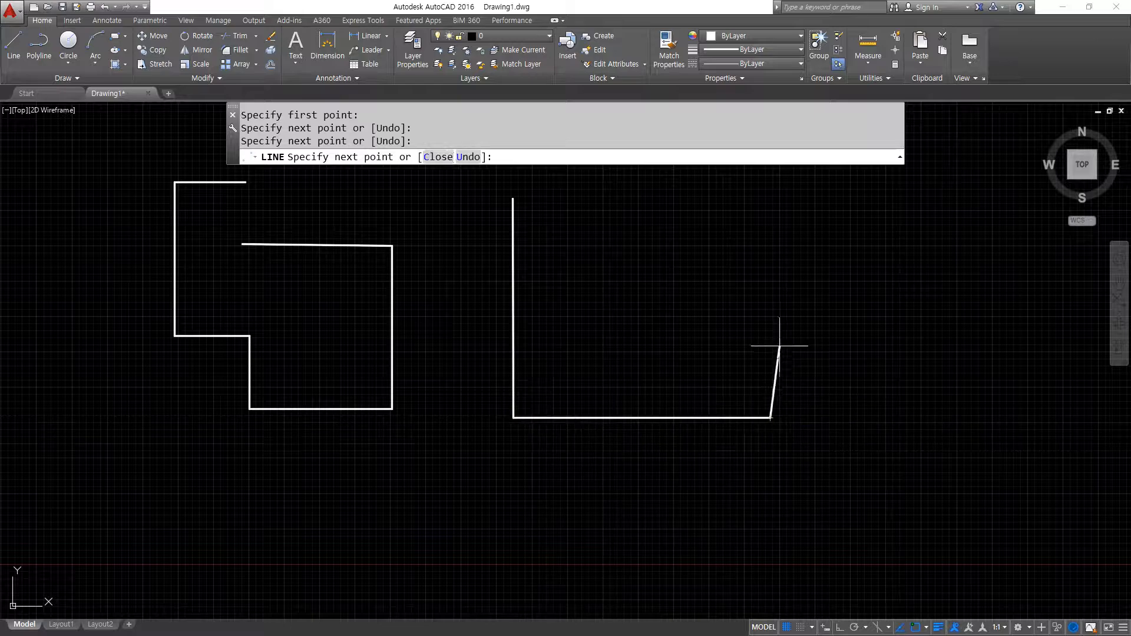
click(770, 322)
click(606, 322)
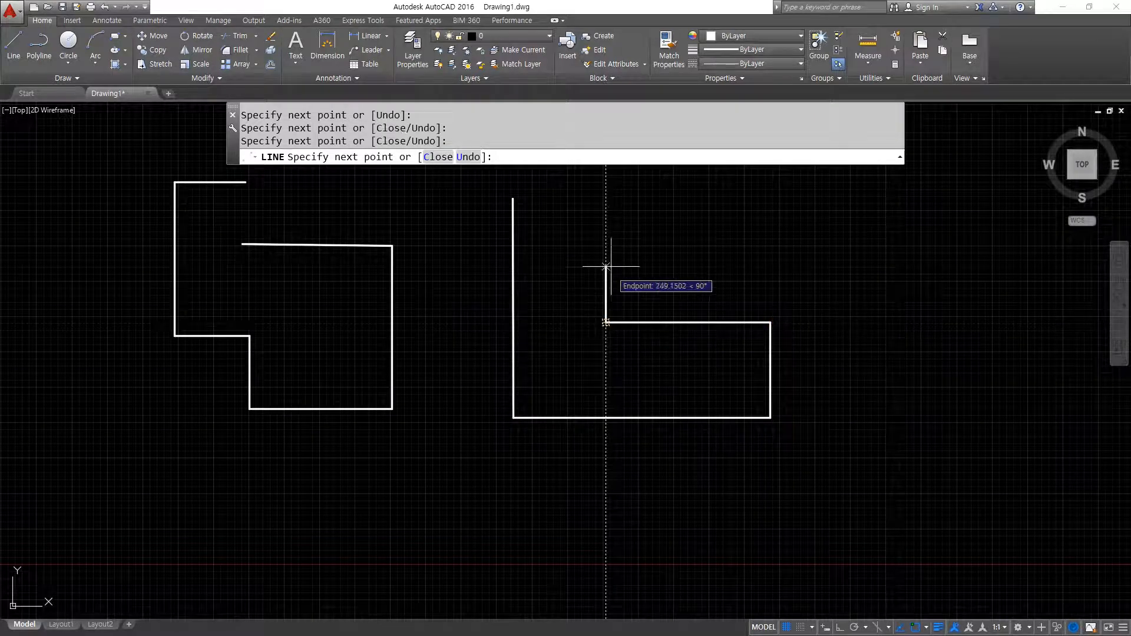
click(606, 199)
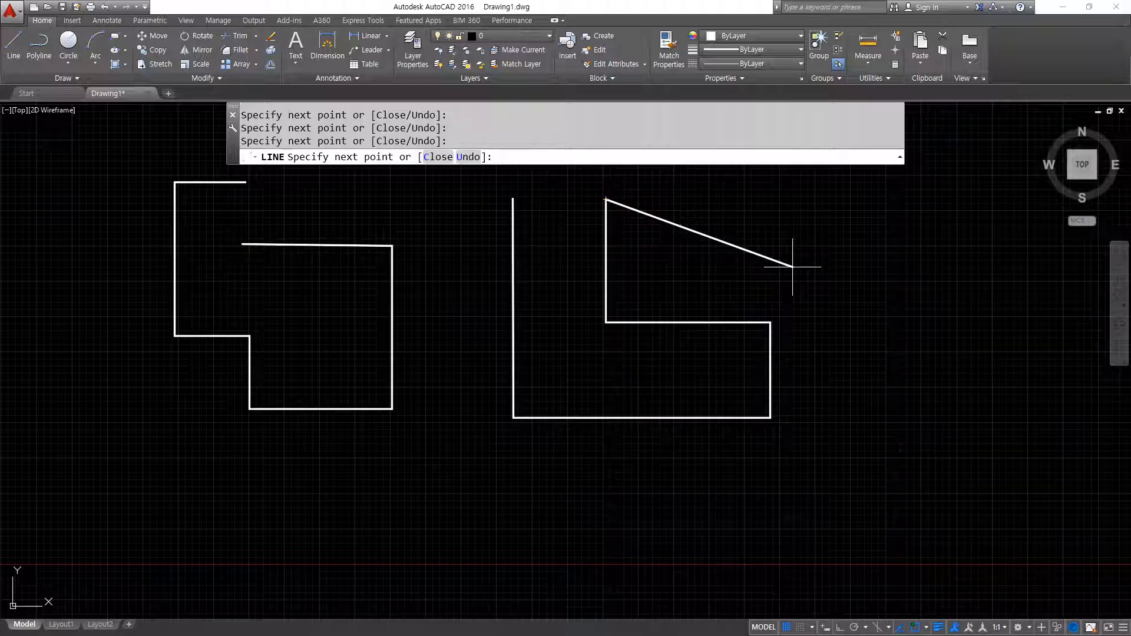
key(Return)
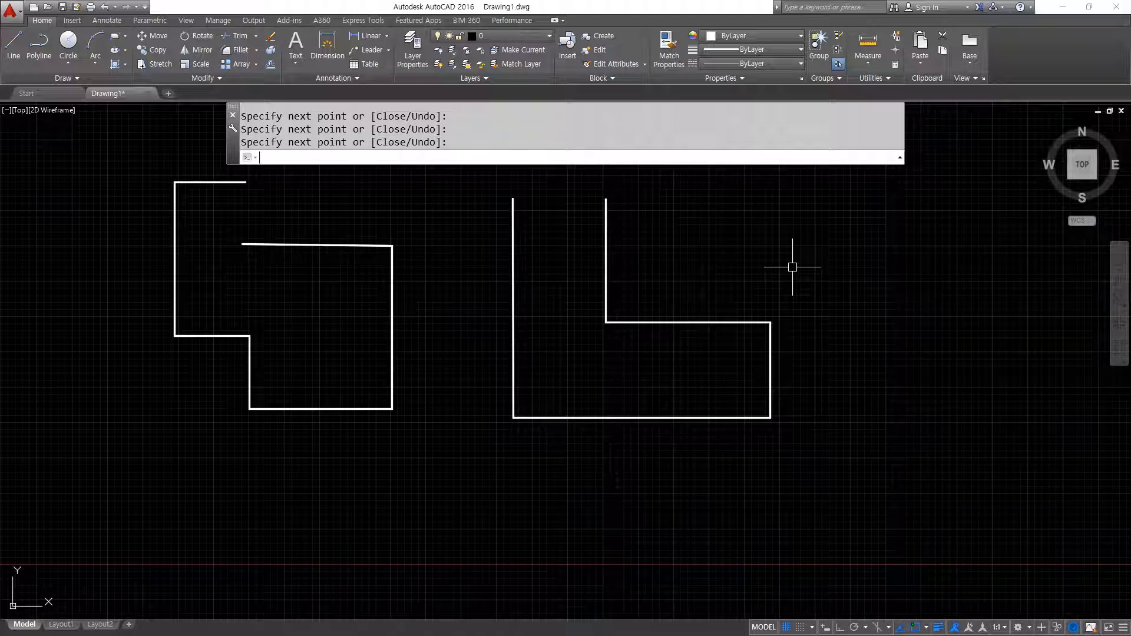
Circle the empty command prompt with the screen pen, then clear the mark.
drag(793, 267, 748, 268)
scroll(489, 279, down, 2)
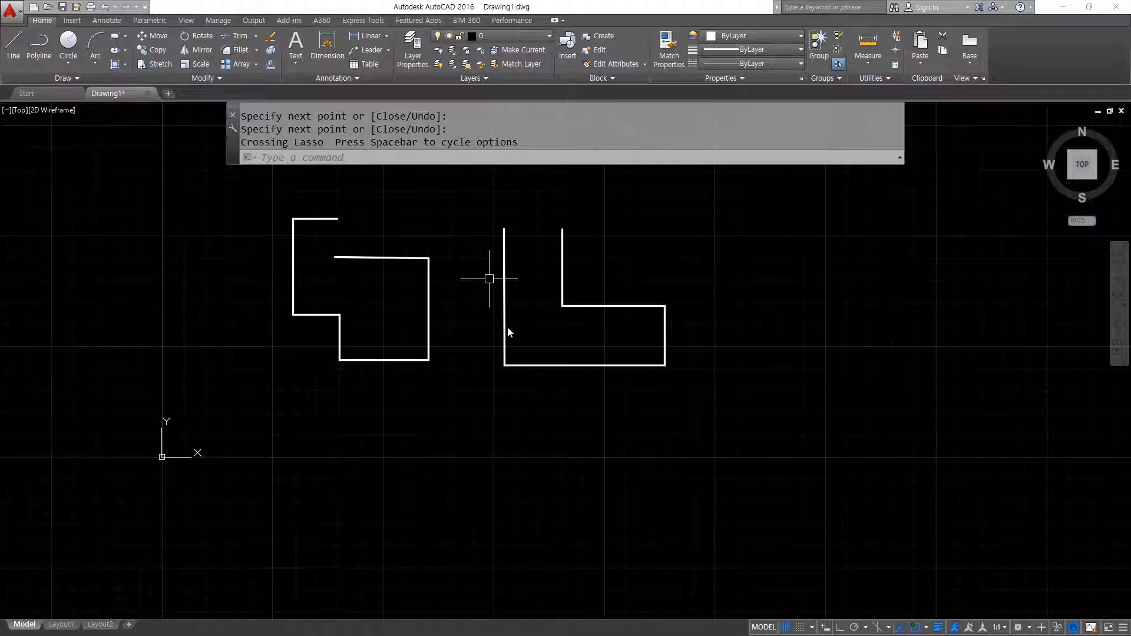
mouse_move(323, 190)
mouse_down()
mouse_move(340, 151)
mouse_move(339, 188)
mouse_up()
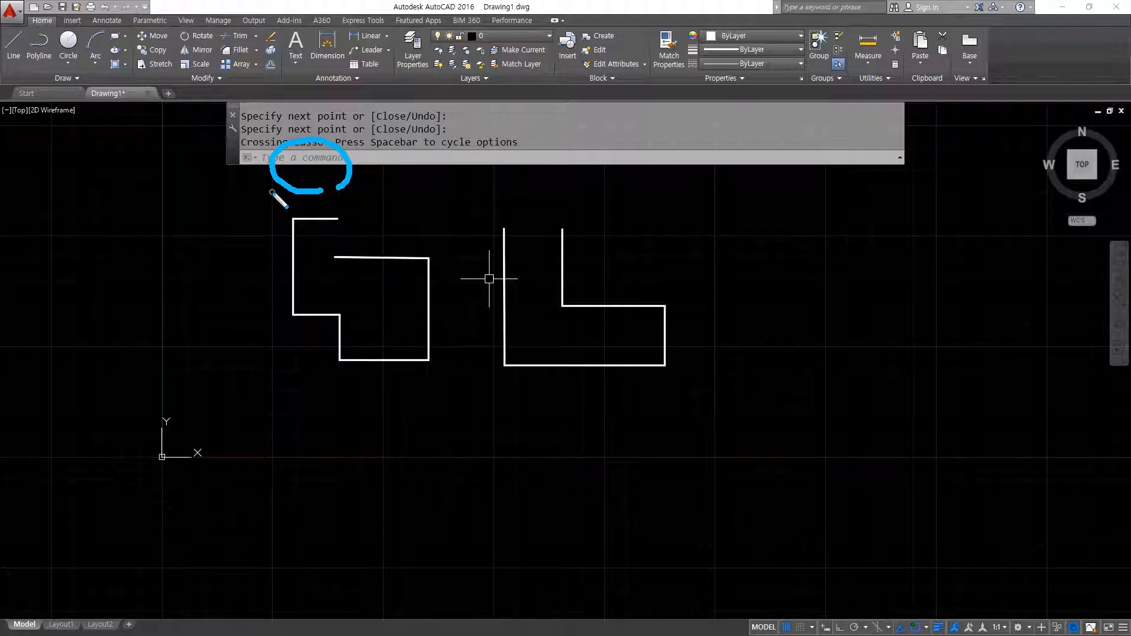
key(Escape)
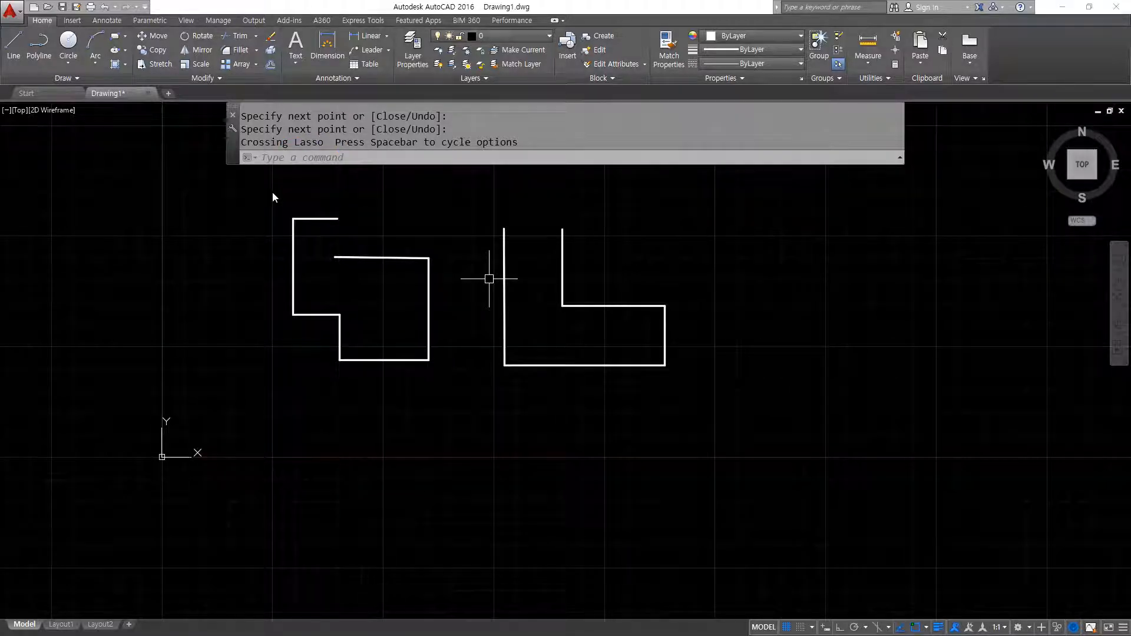
Start the Line command by repeating the last command and by its abbreviation L, cancelling it each time.
key(Return)
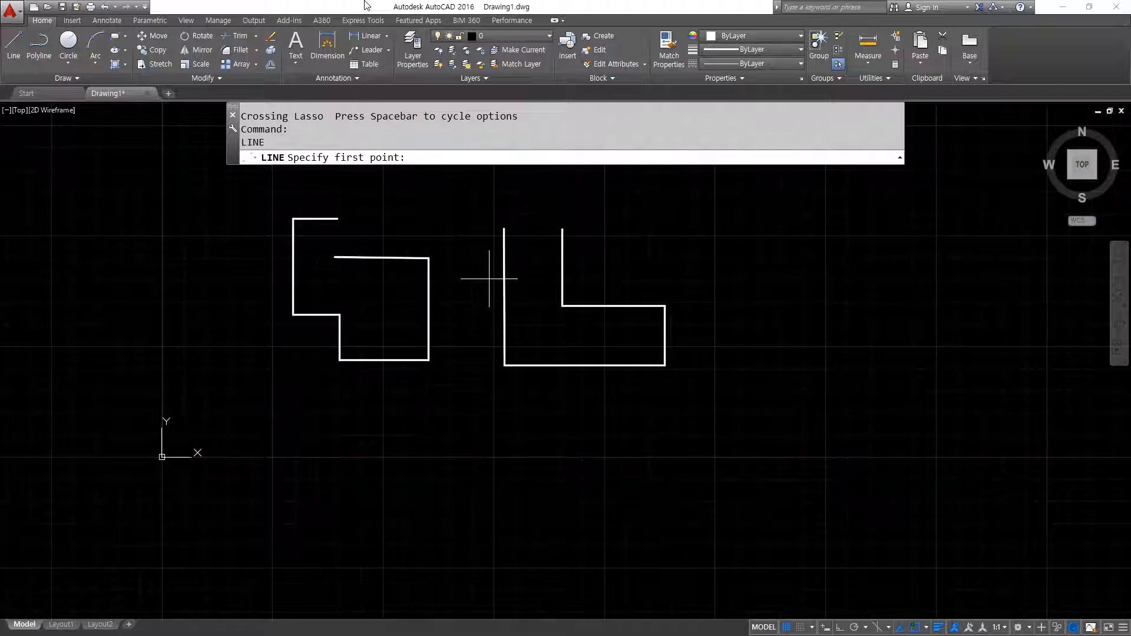
key(Escape)
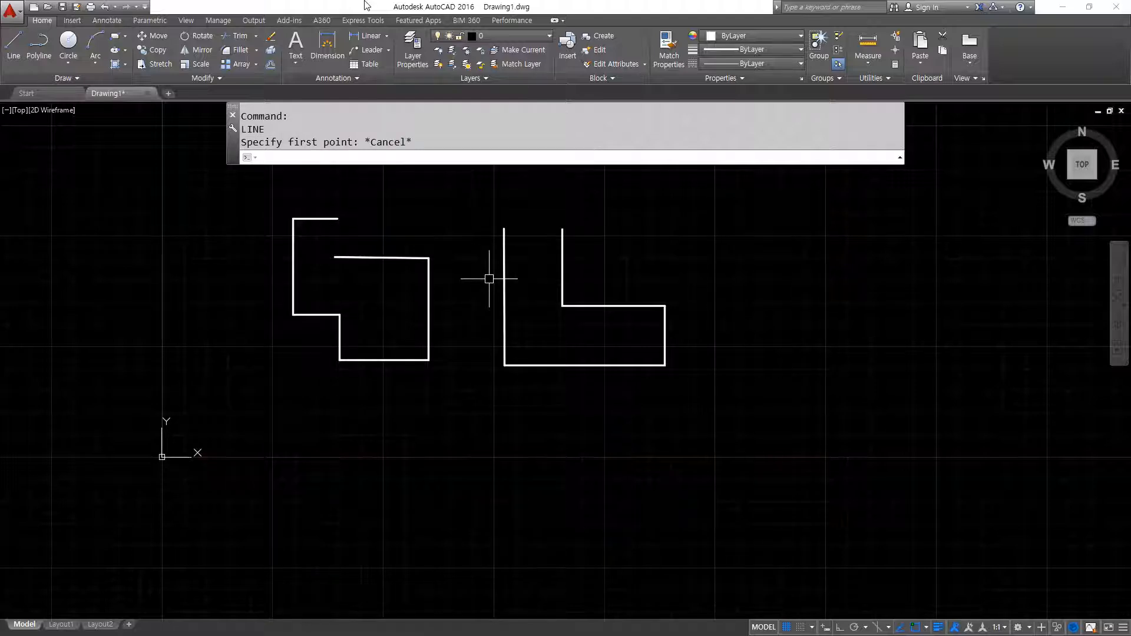
key(Return)
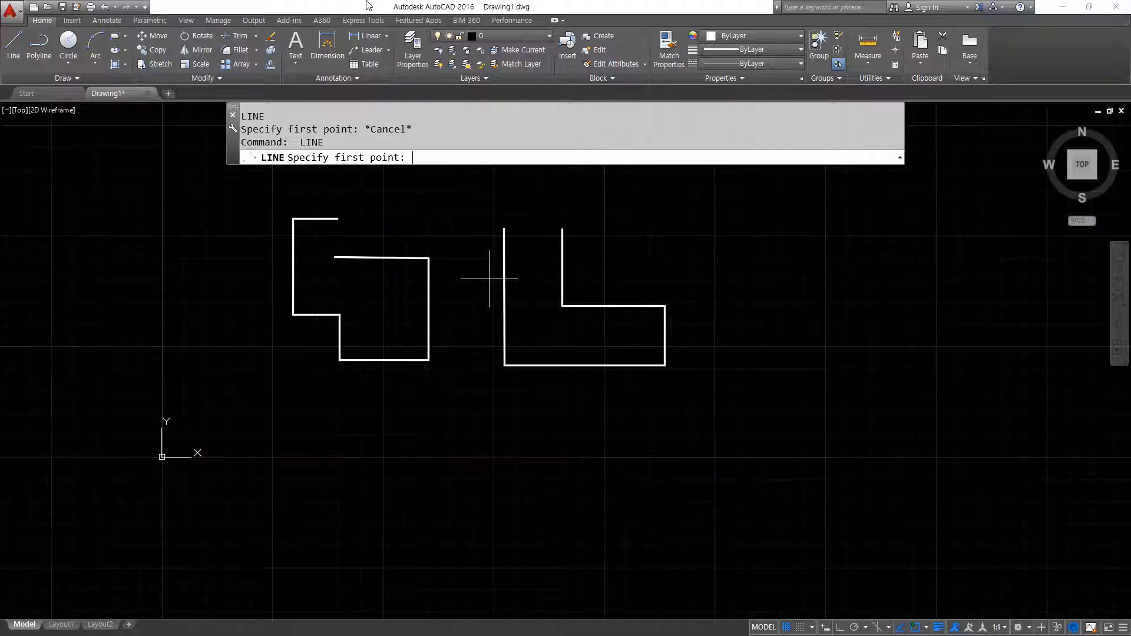
key(Escape)
text(l)
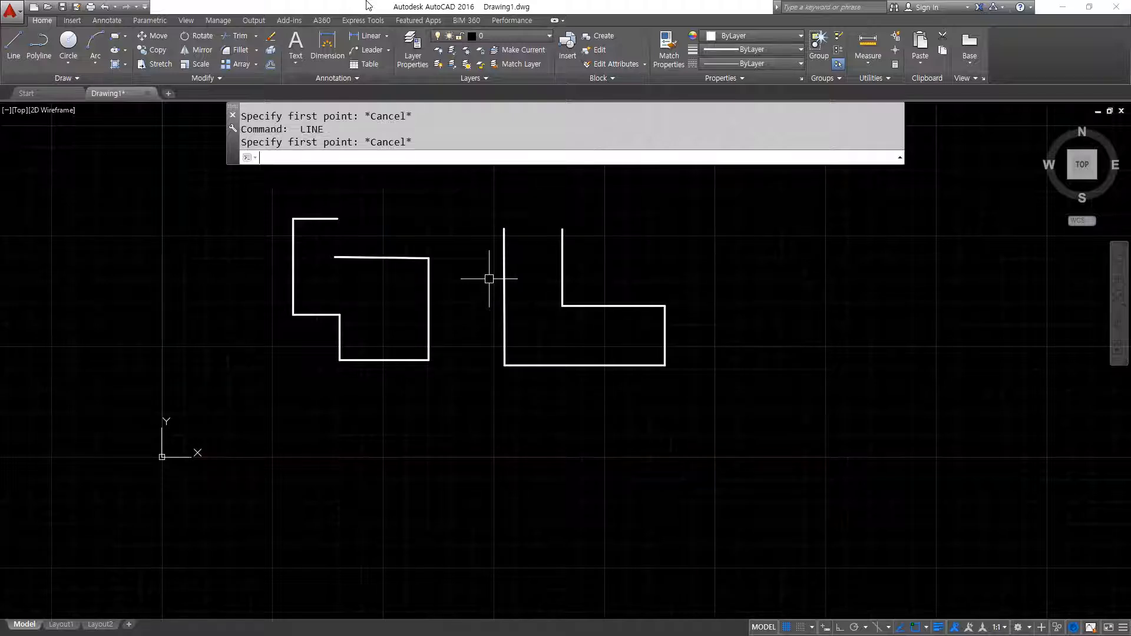
key(Return)
key(Escape)
Start the Circle, Trim and Zoom commands by their abbreviations C, TR and Z, cancelling each one.
text(c)
key(Return)
key(Escape)
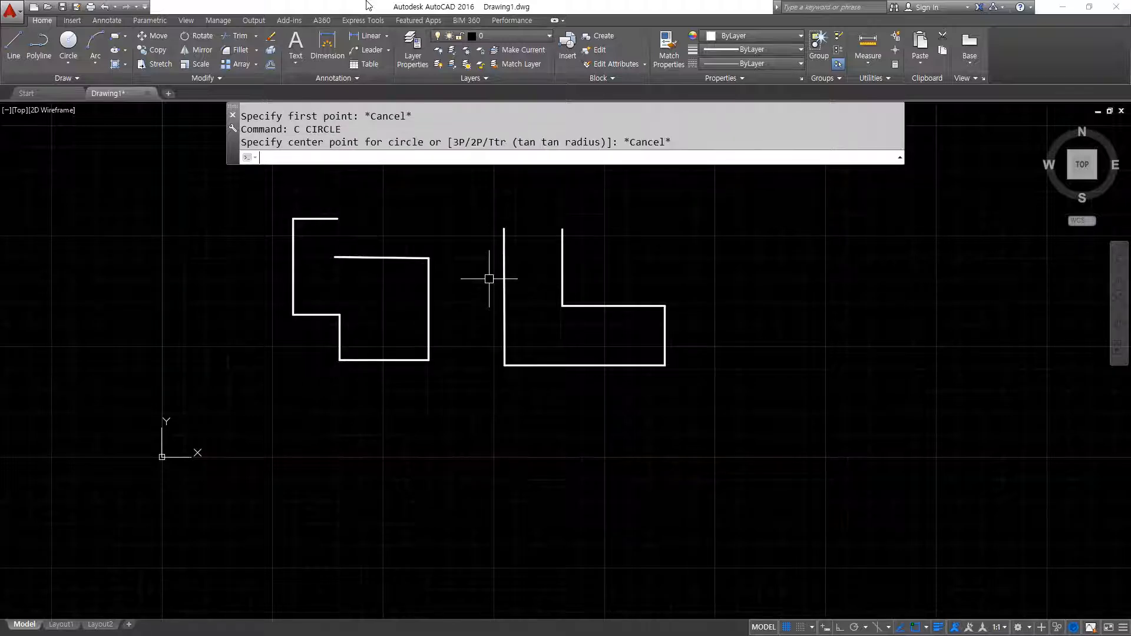
text(tr)
key(Return)
key(Escape)
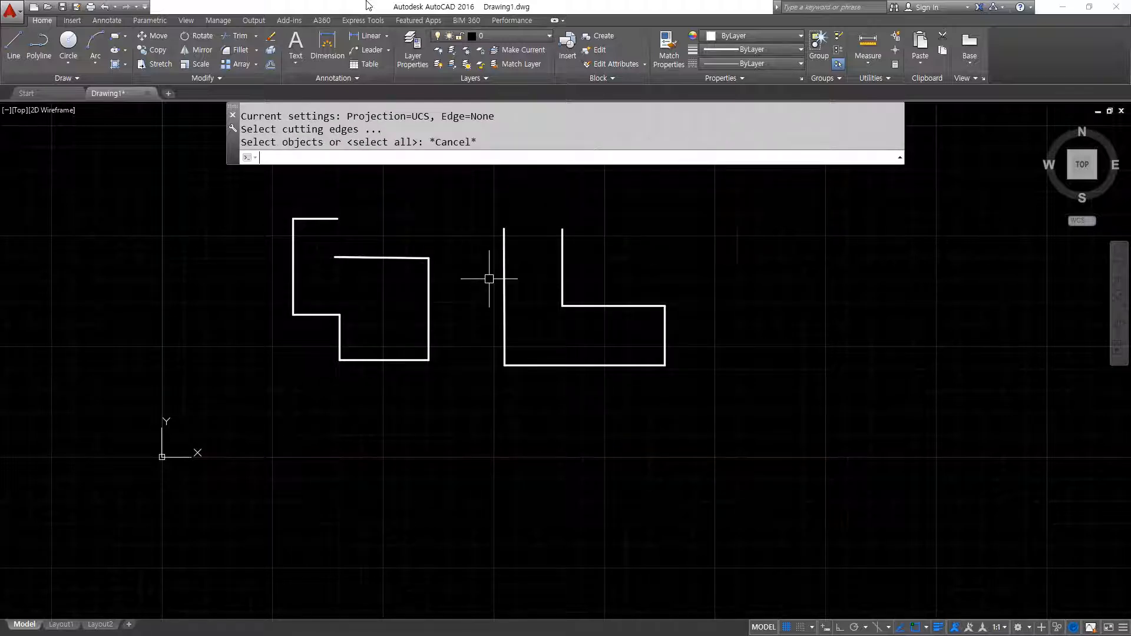
text(z)
key(Return)
key(Escape)
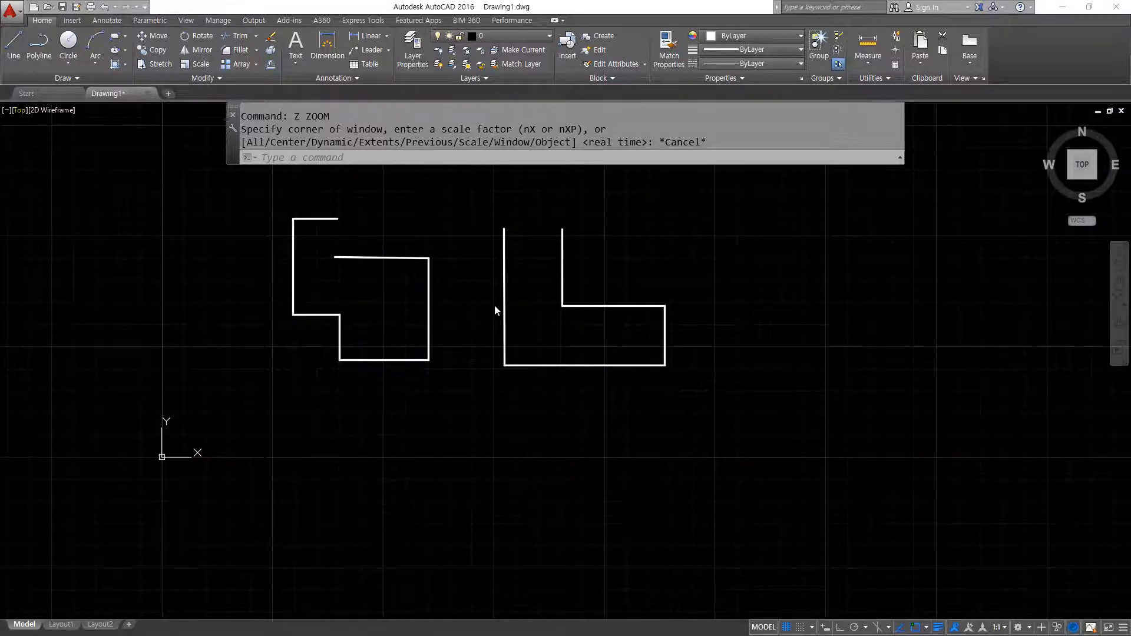
Examine both line outlines alternately as a whole and close up around their different corners and open ends.
scroll(496, 297, up, 6)
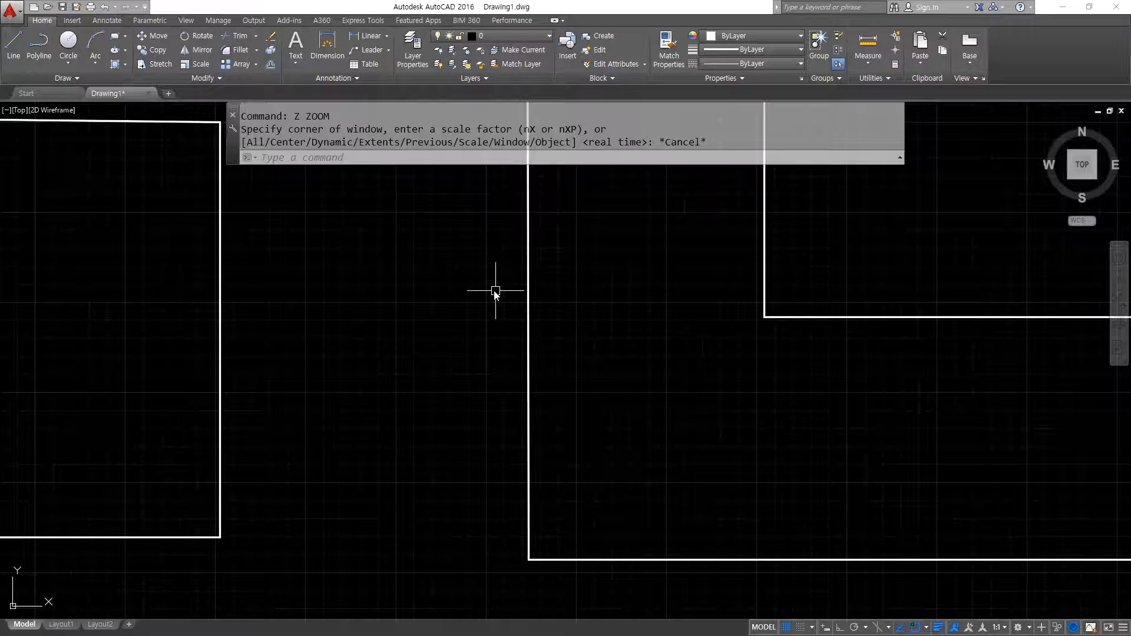
scroll(514, 282, down, 6)
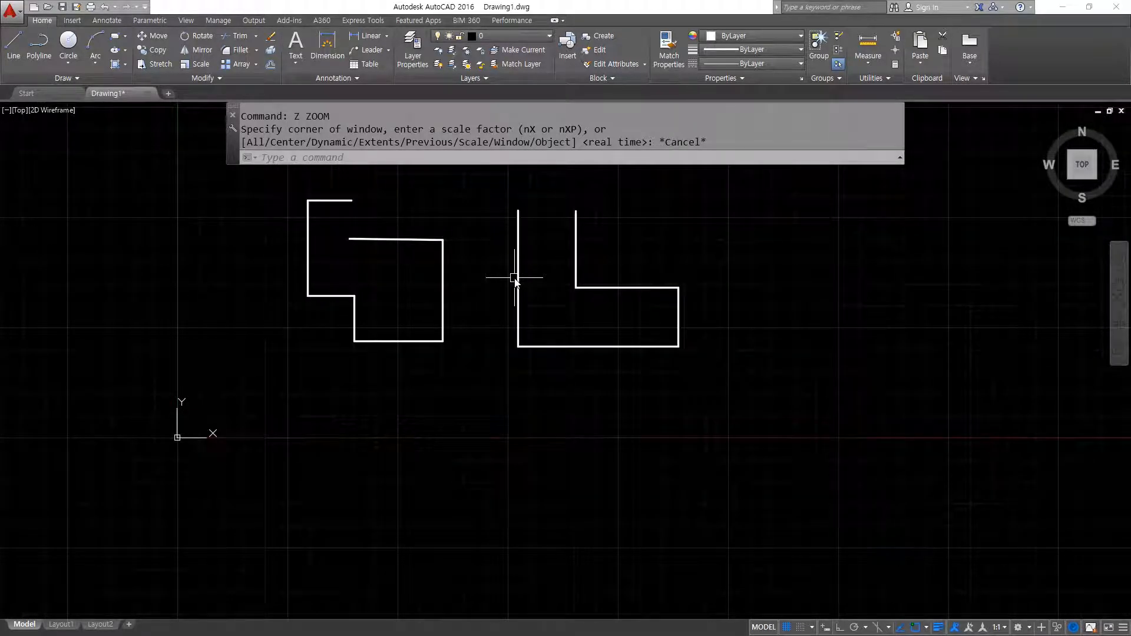
scroll(401, 231, up, 10)
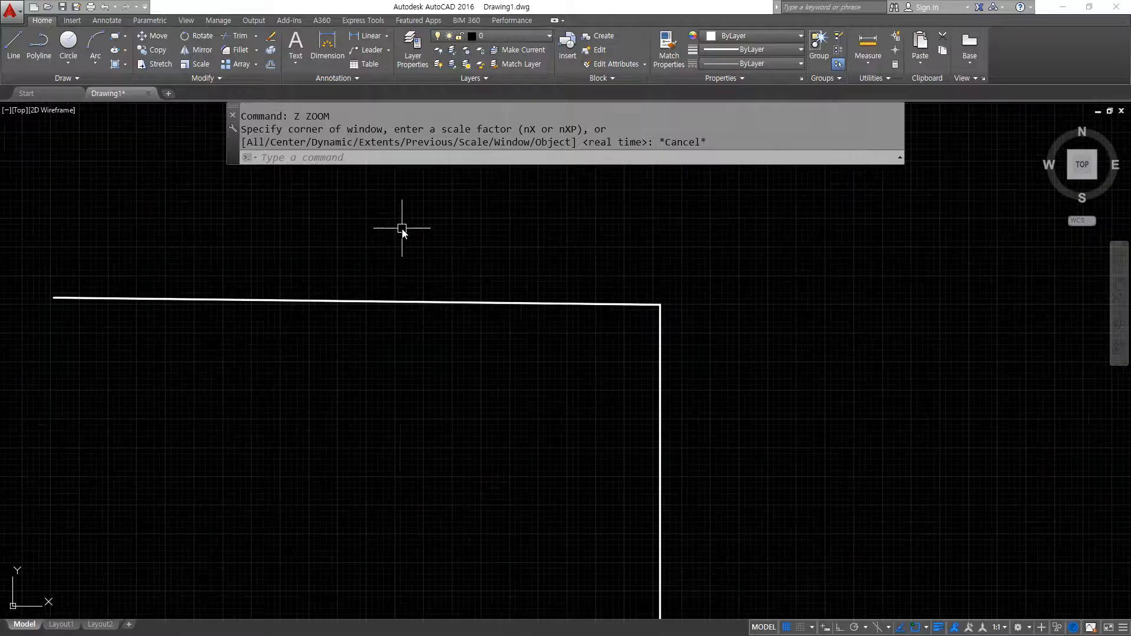
scroll(400, 230, down, 10)
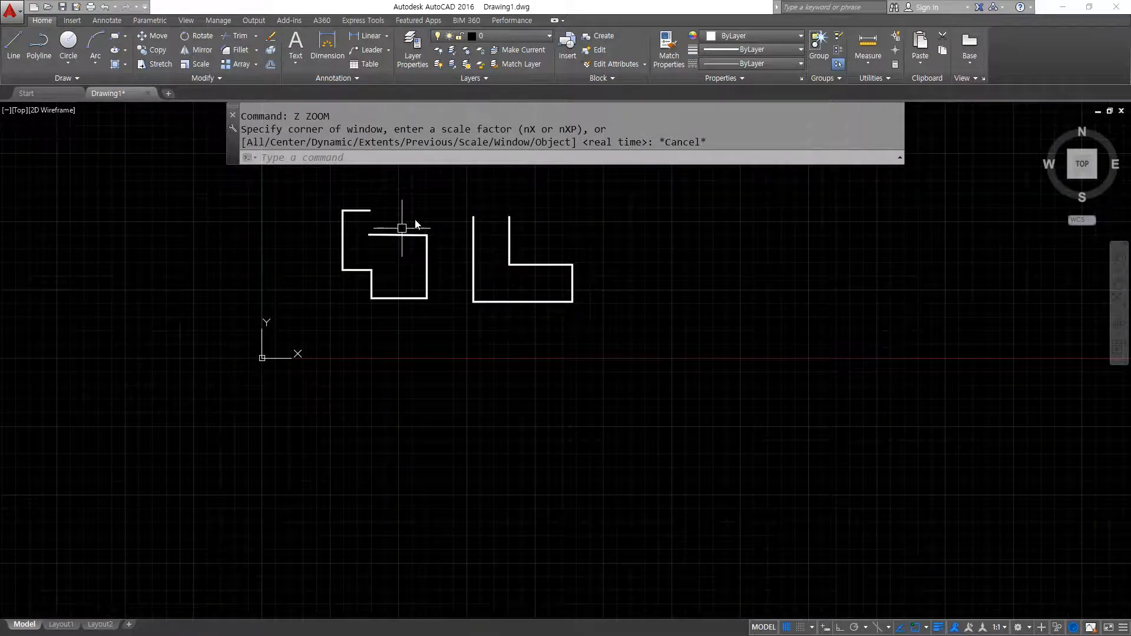
scroll(434, 211, up, 10)
scroll(434, 211, down, 8)
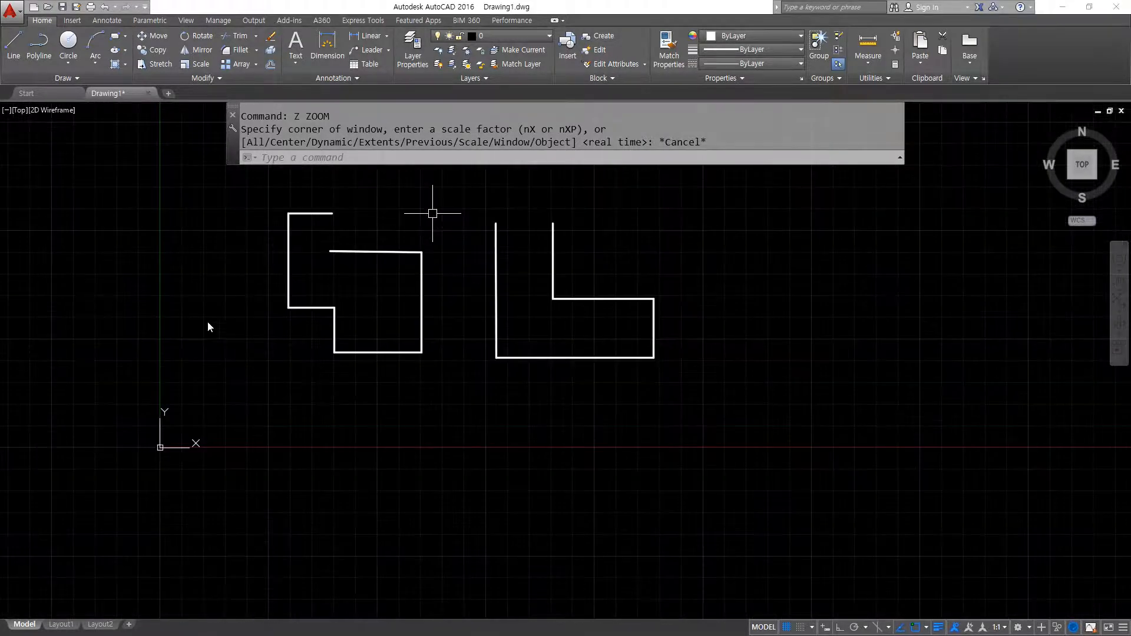
scroll(227, 305, up, 8)
scroll(296, 308, down, 5)
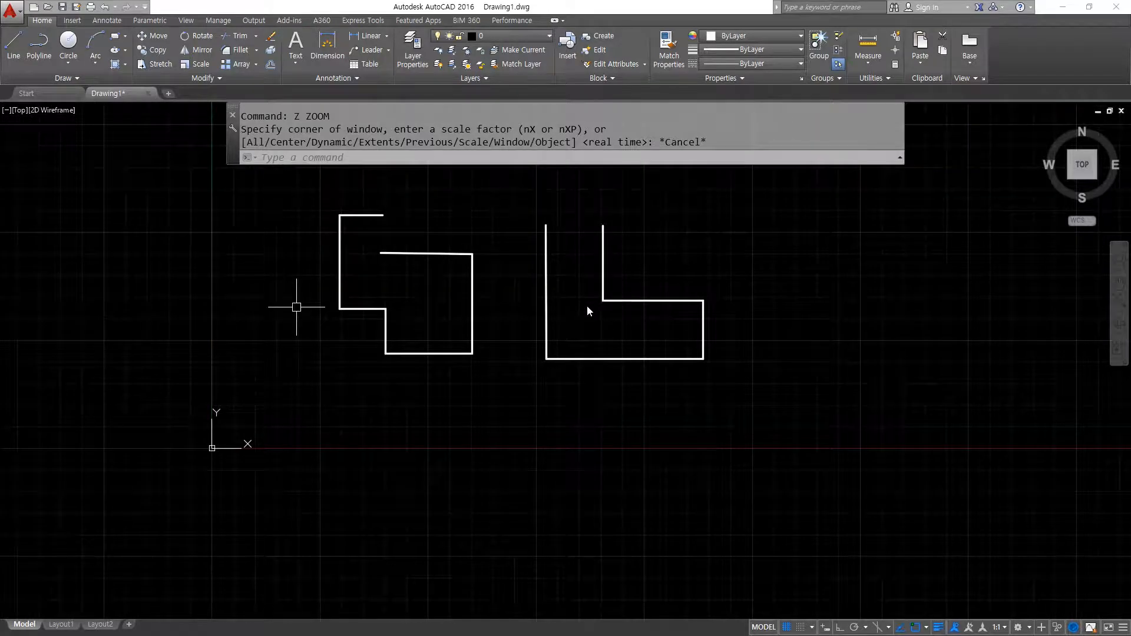
scroll(587, 307, up, 8)
scroll(587, 307, down, 8)
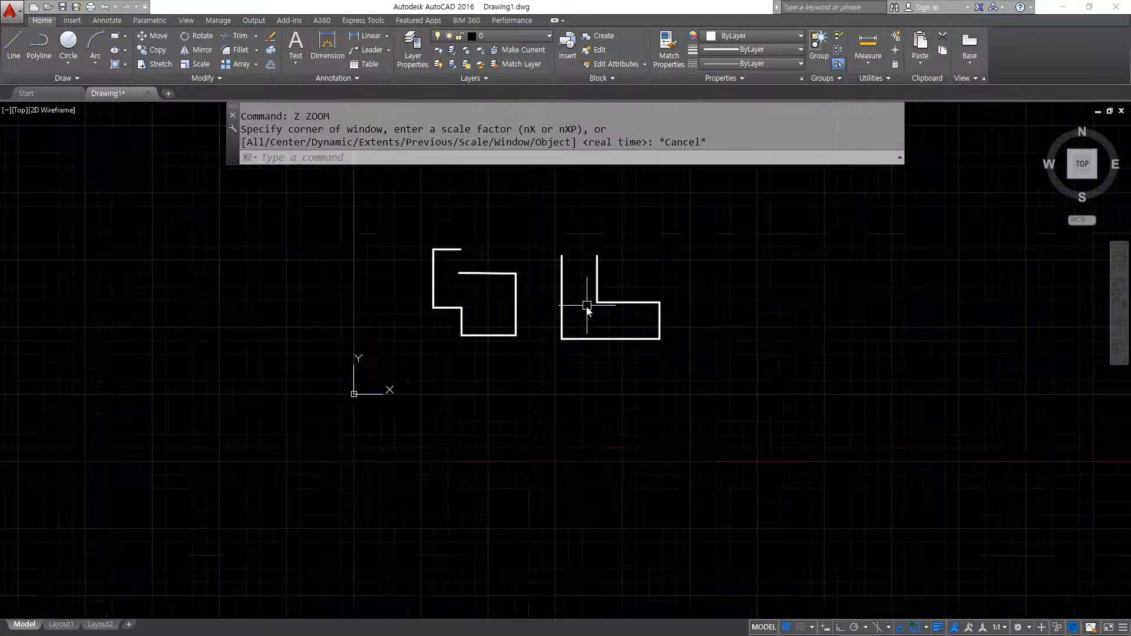
scroll(445, 269, up, 8)
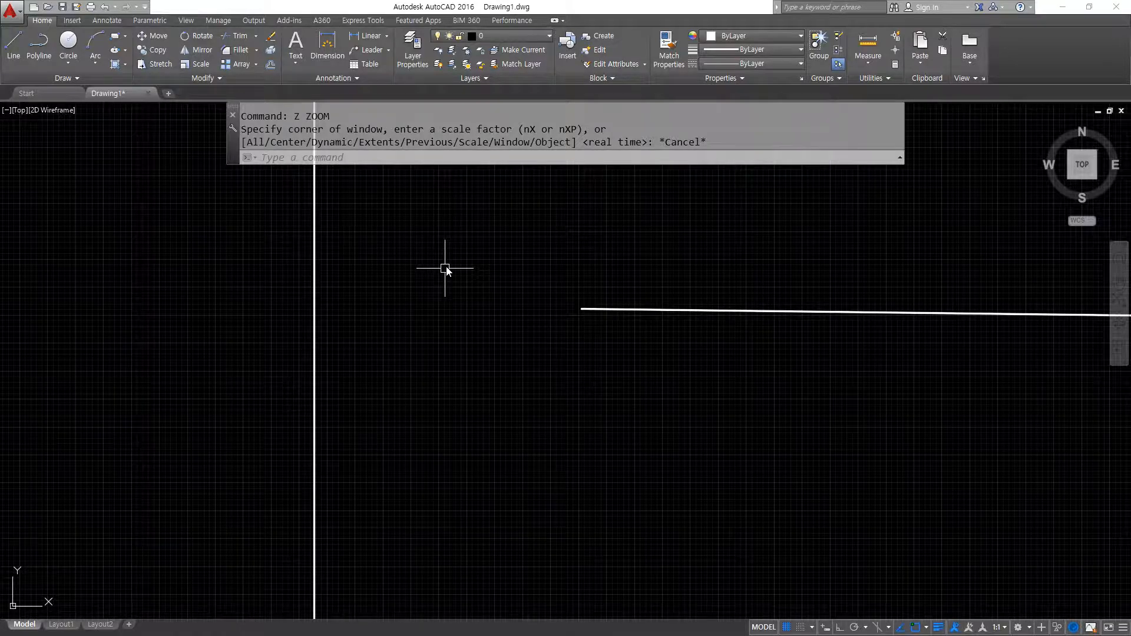
scroll(446, 270, down, 8)
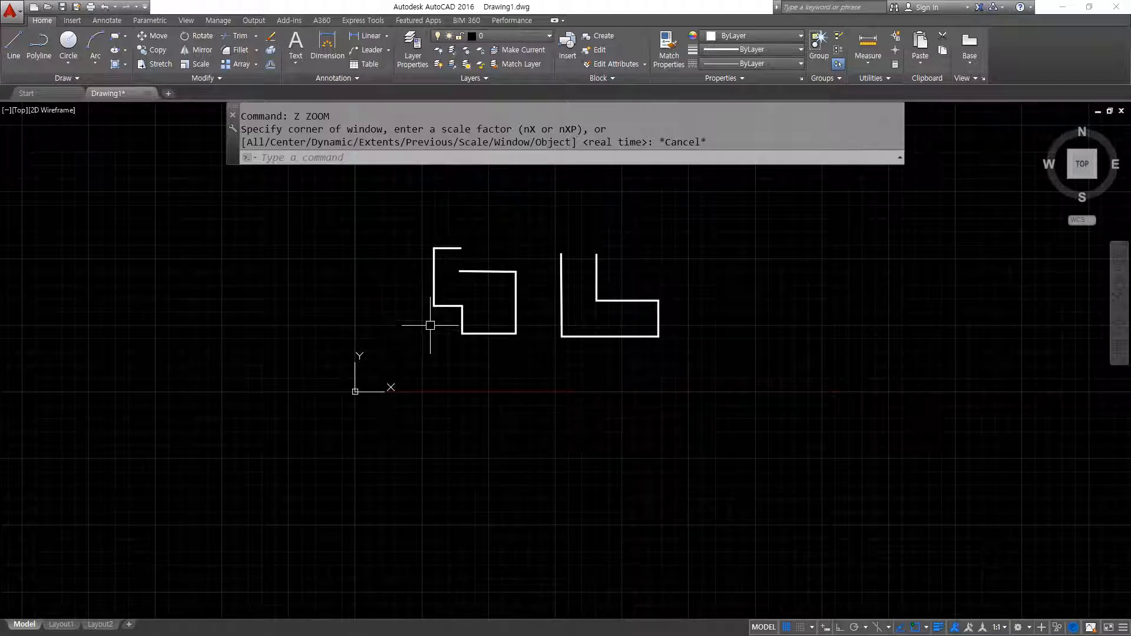
scroll(433, 311, up, 6)
scroll(432, 310, down, 6)
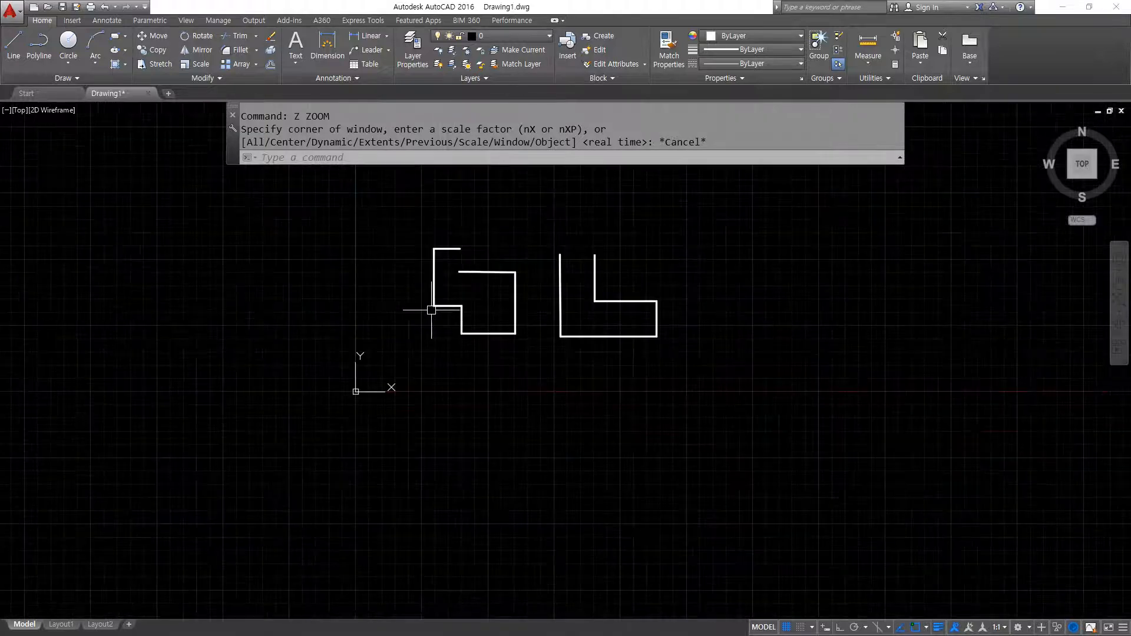
scroll(595, 256, up, 8)
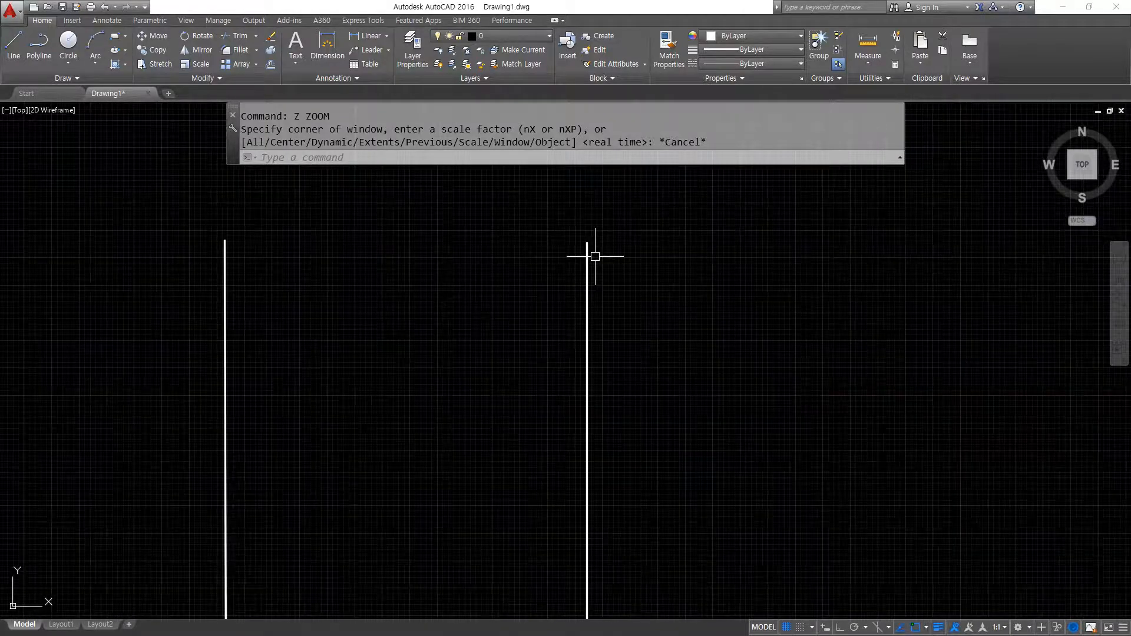
scroll(595, 256, down, 8)
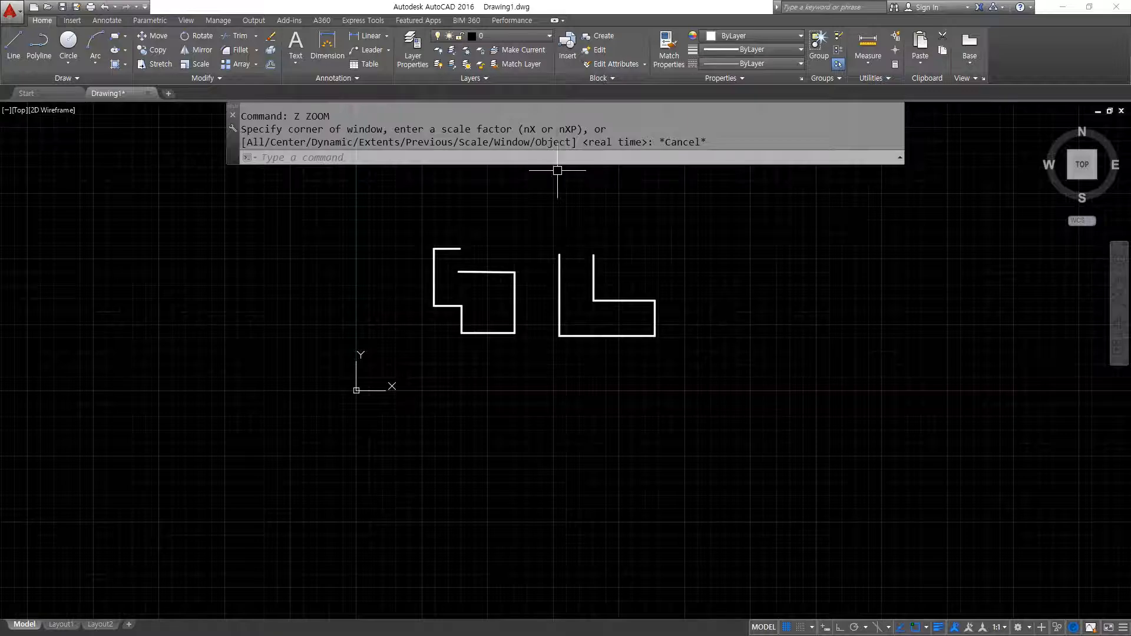
scroll(648, 304, up, 5)
scroll(647, 304, up, 2)
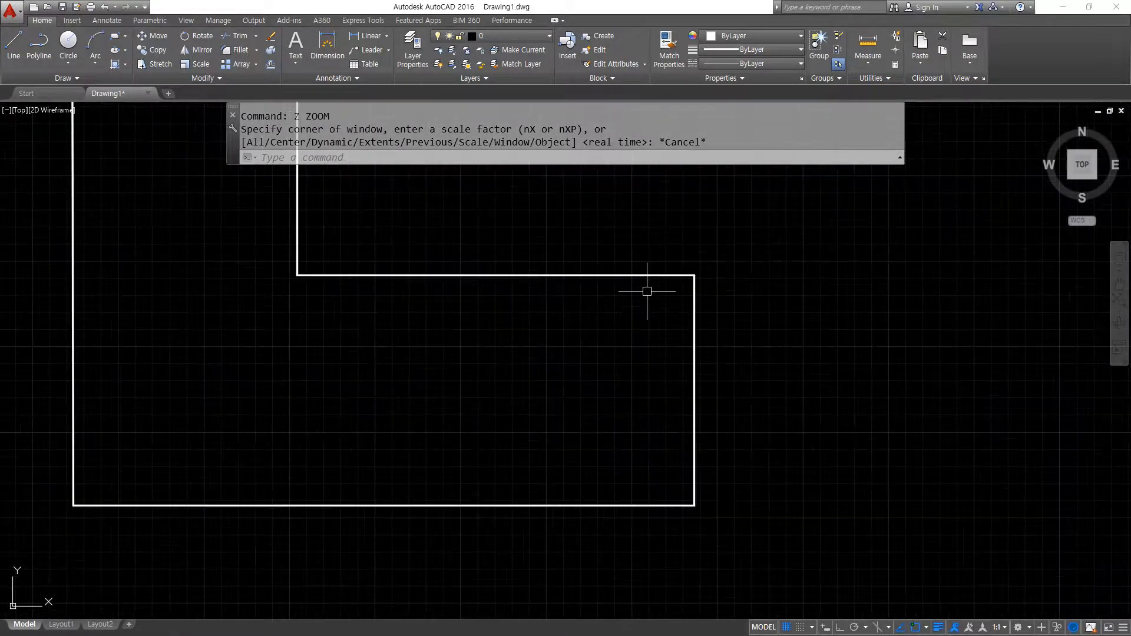
Examine the inner corner of the L-shaped outline close up, then view both outlines as a whole.
scroll(647, 298, down, 7)
scroll(430, 284, up, 5)
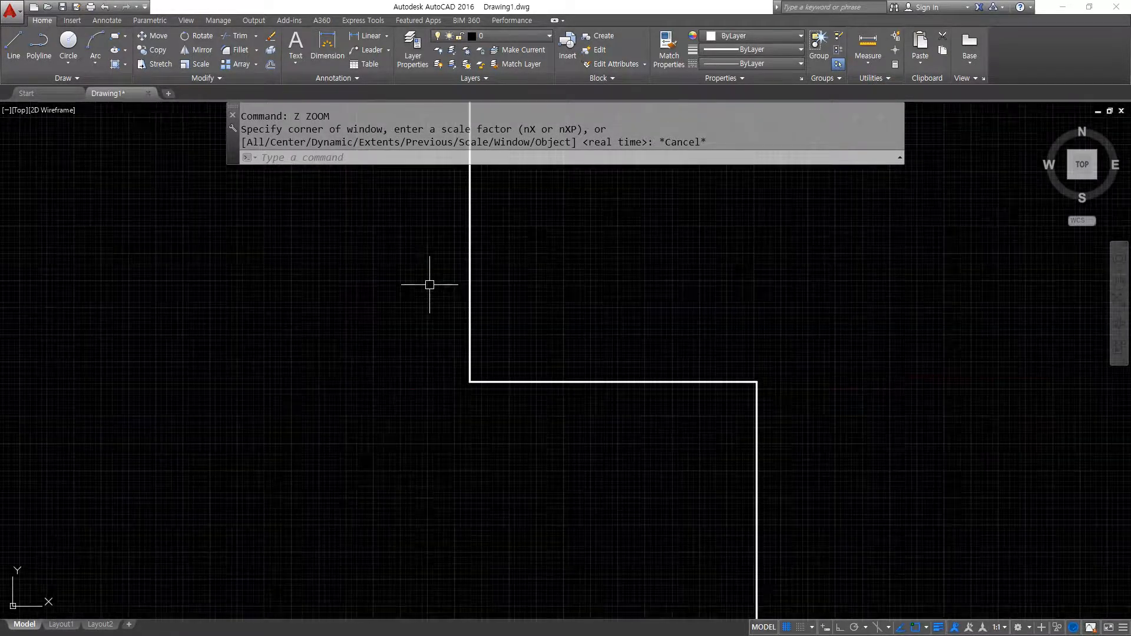
scroll(430, 285, down, 5)
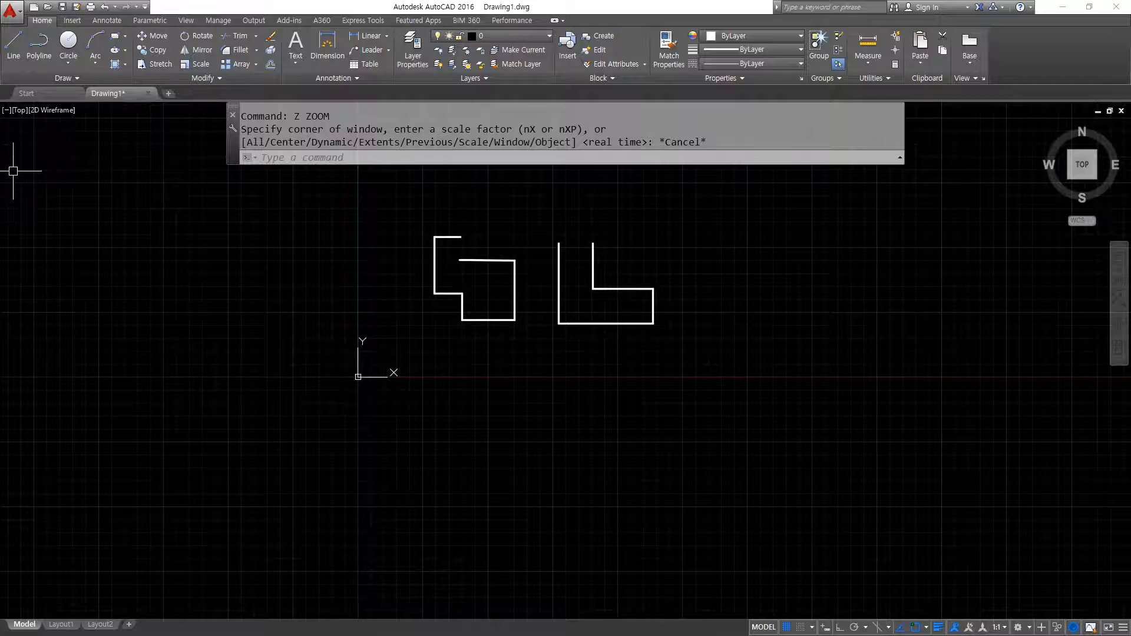
In the Notepad notes, add the line "휠 돌리기 Zoom in/out 화면 축소확대" below the Zoom entry, followed by a blank line.
key(alt+Tab)
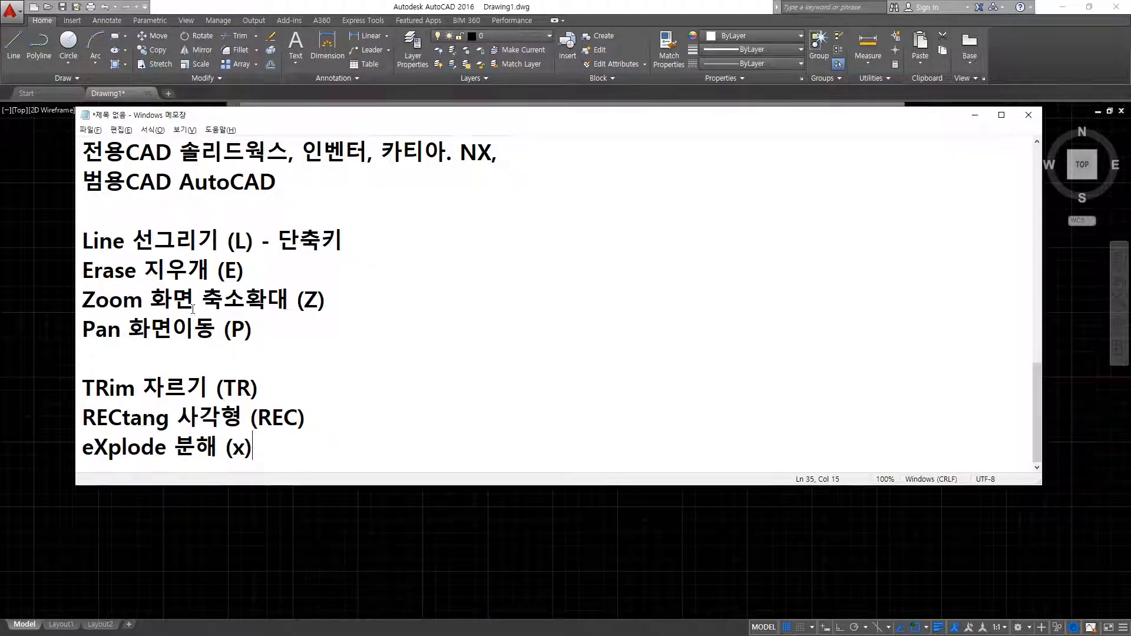
click(360, 309)
key(Return)
text(후)
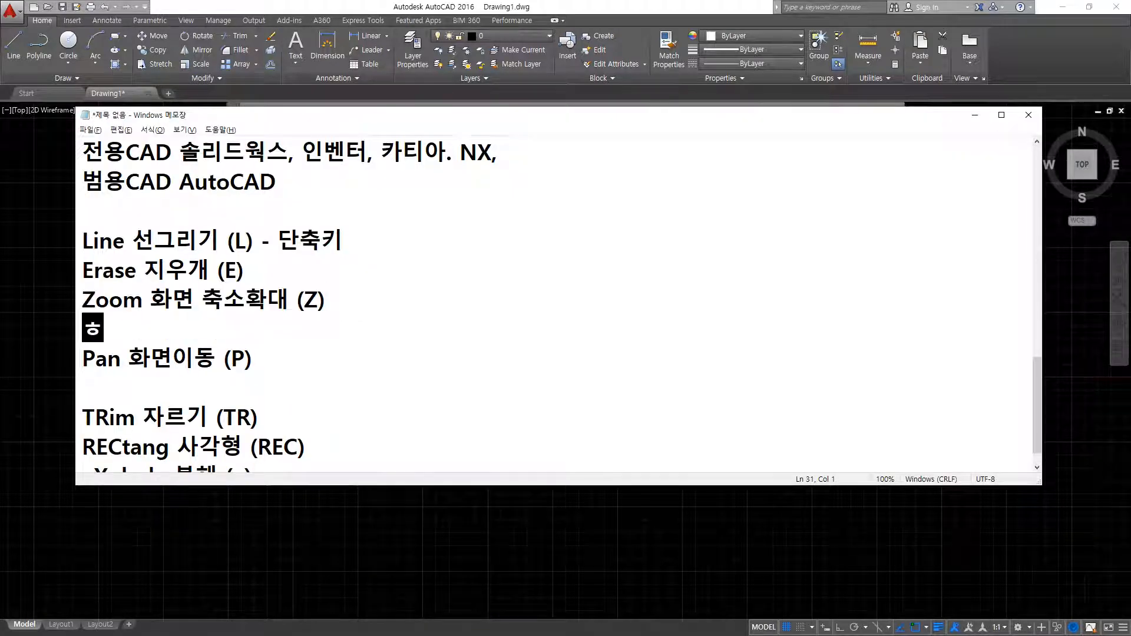
text(휠 돌리)
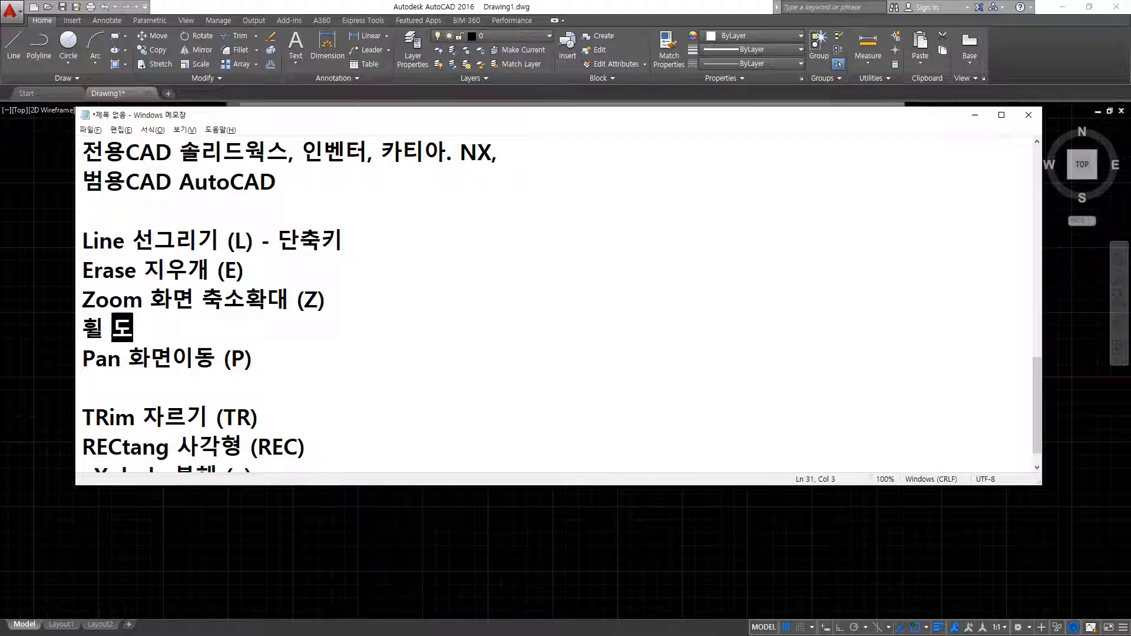
text(기 Zoon)
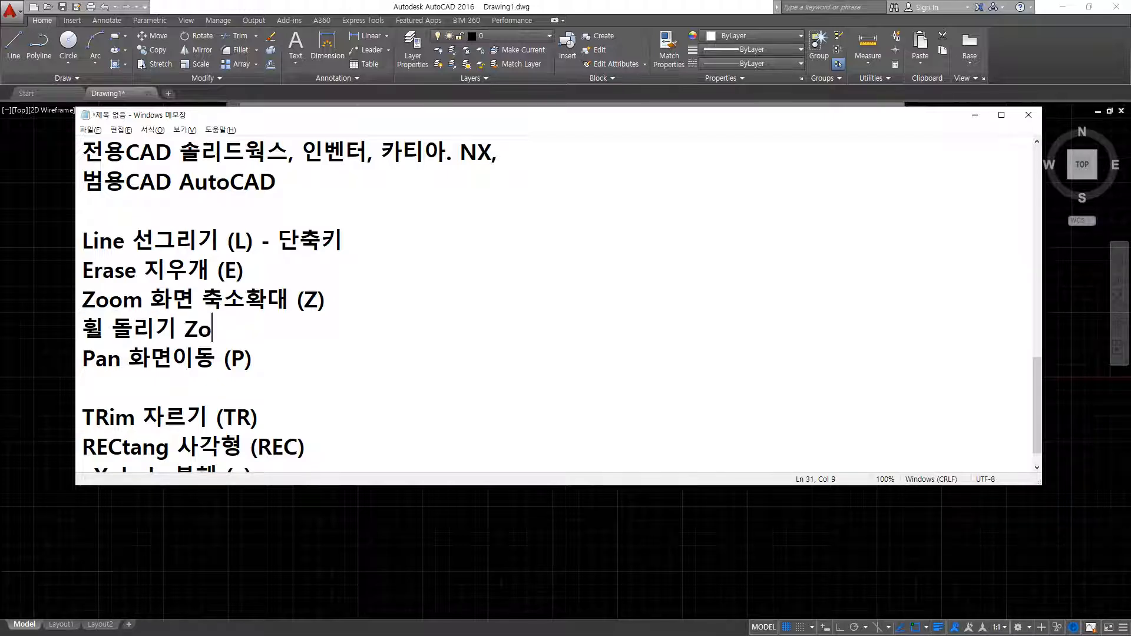
key(BackSpace)
text(m in)
text(./)
key(BackSpace)
key(BackSpace)
text(/)
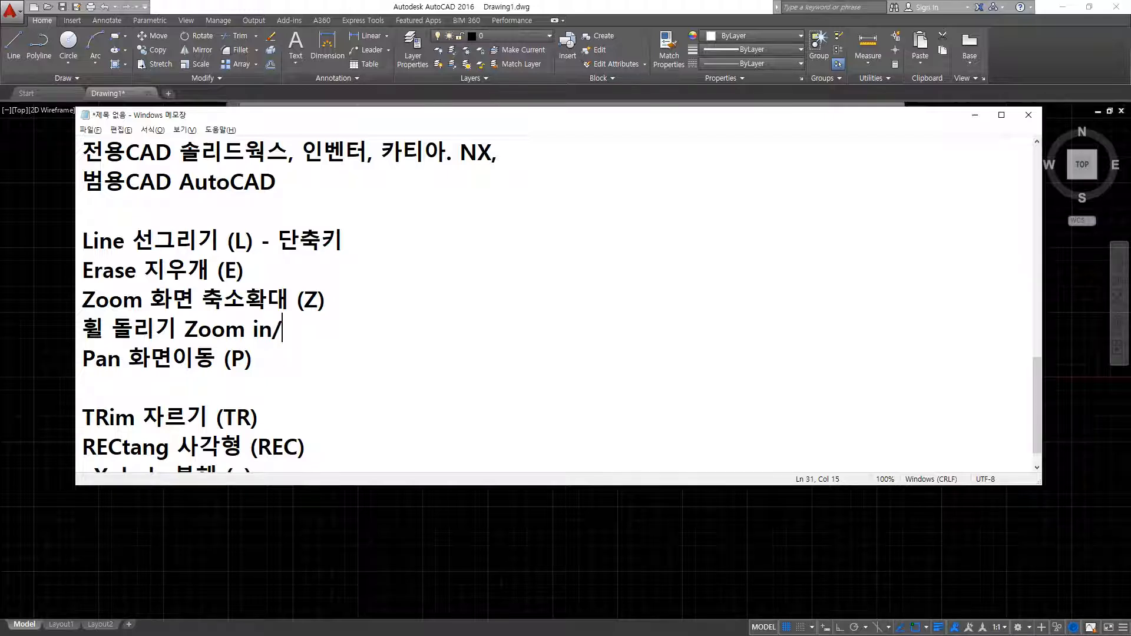
text(out 홤면 축소화)
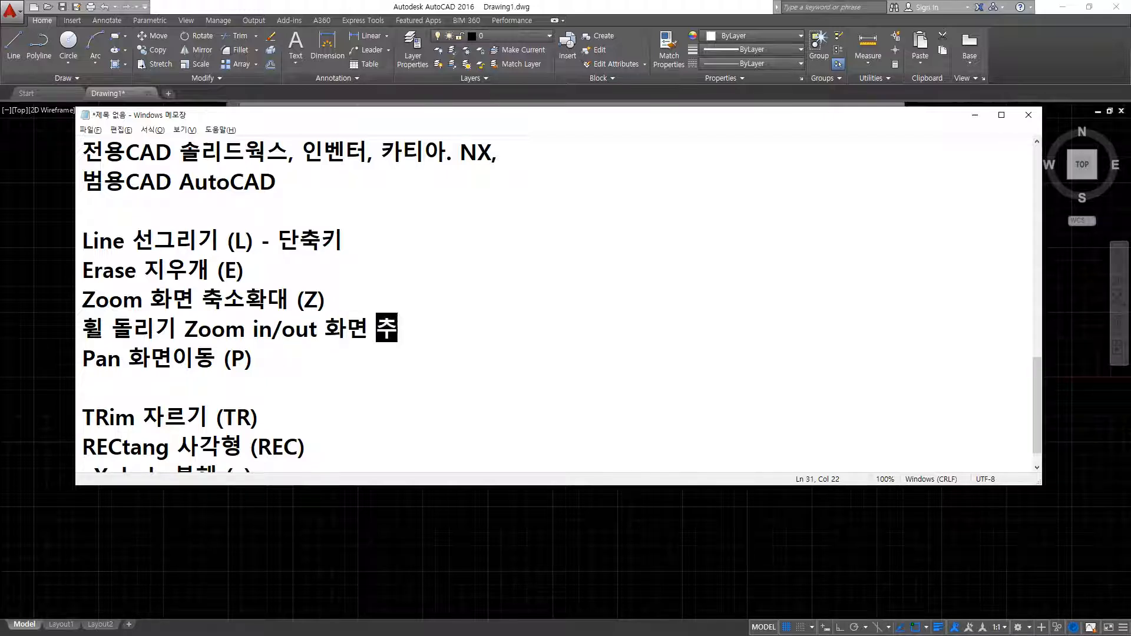
key(Return)
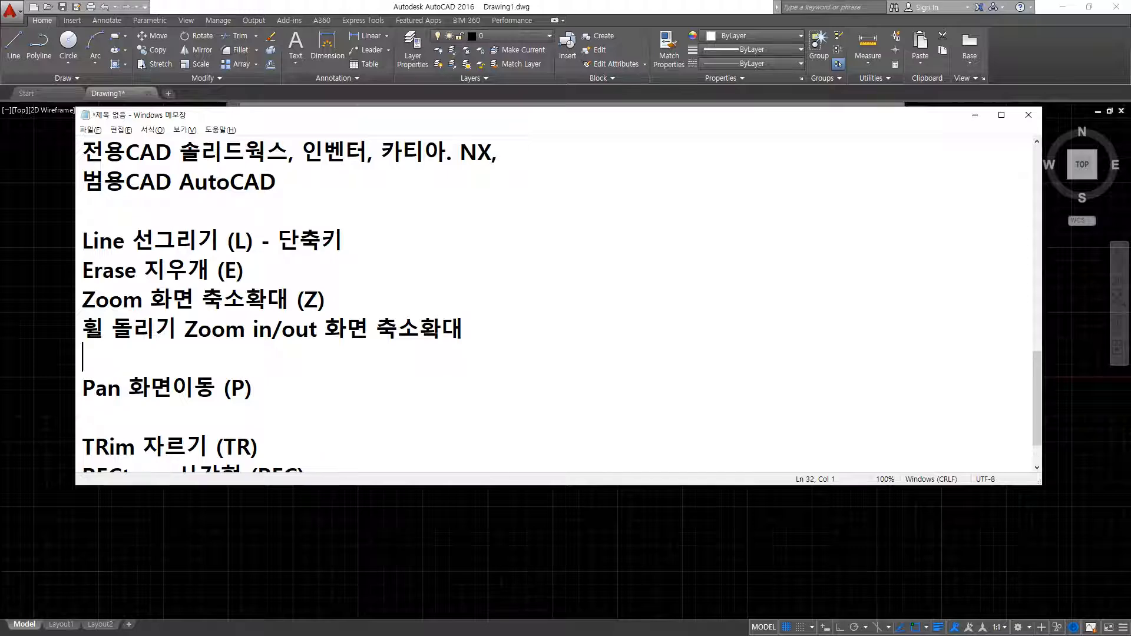
Switch to AutoCAD and pan the enlarged view back and forth across both outlines, finishing with both fully in view.
click(459, 3)
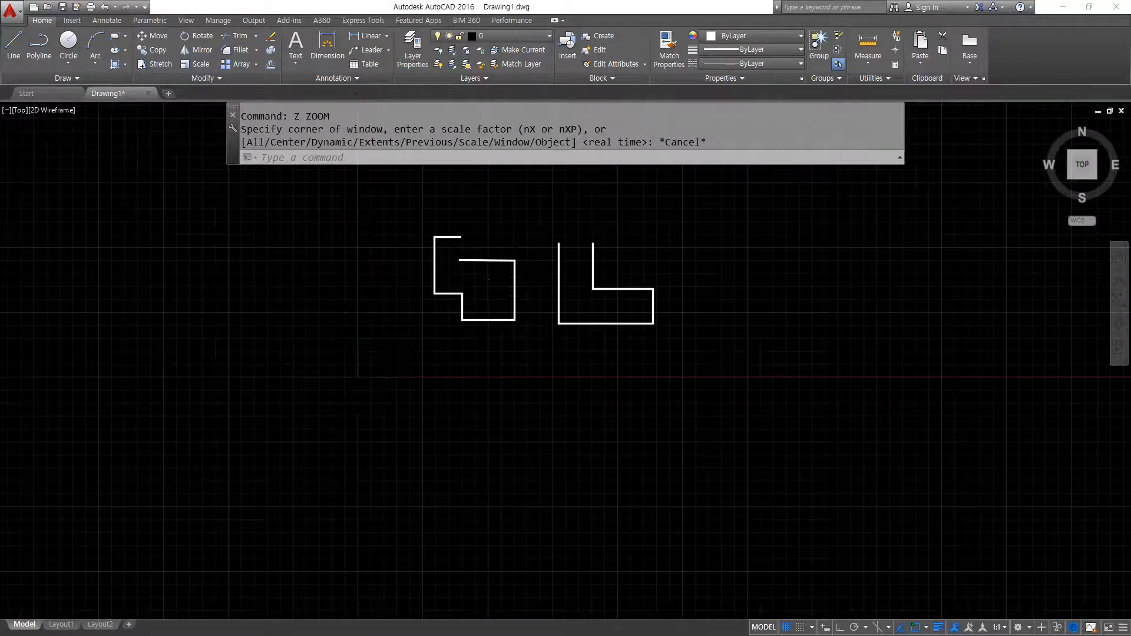
scroll(503, 260, up, 8)
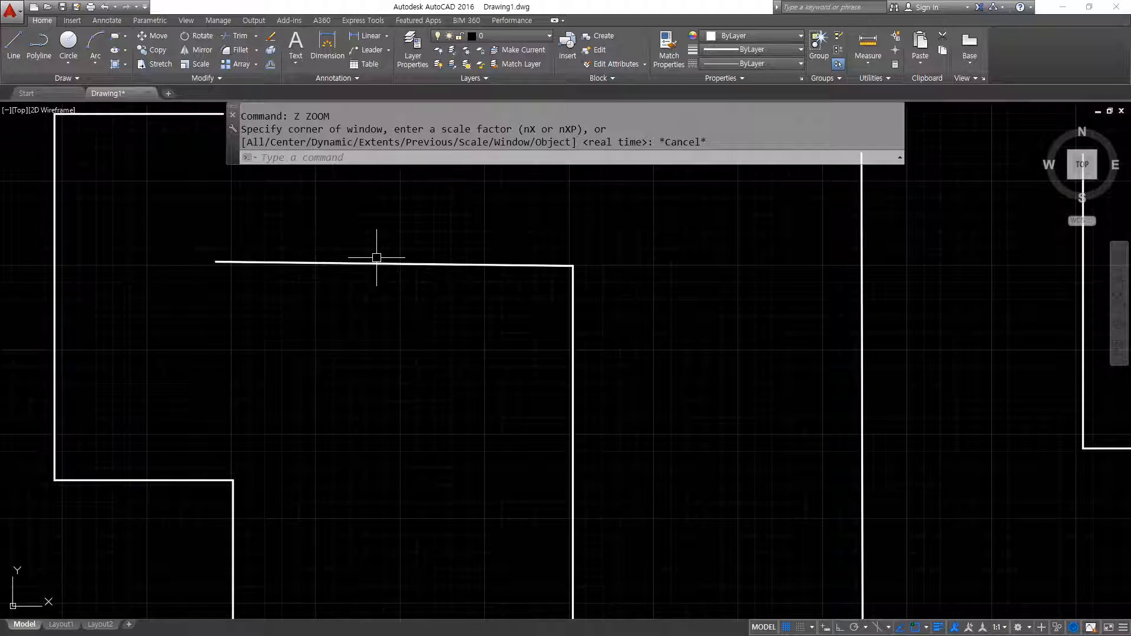
middle_drag(376, 258, 870, 582)
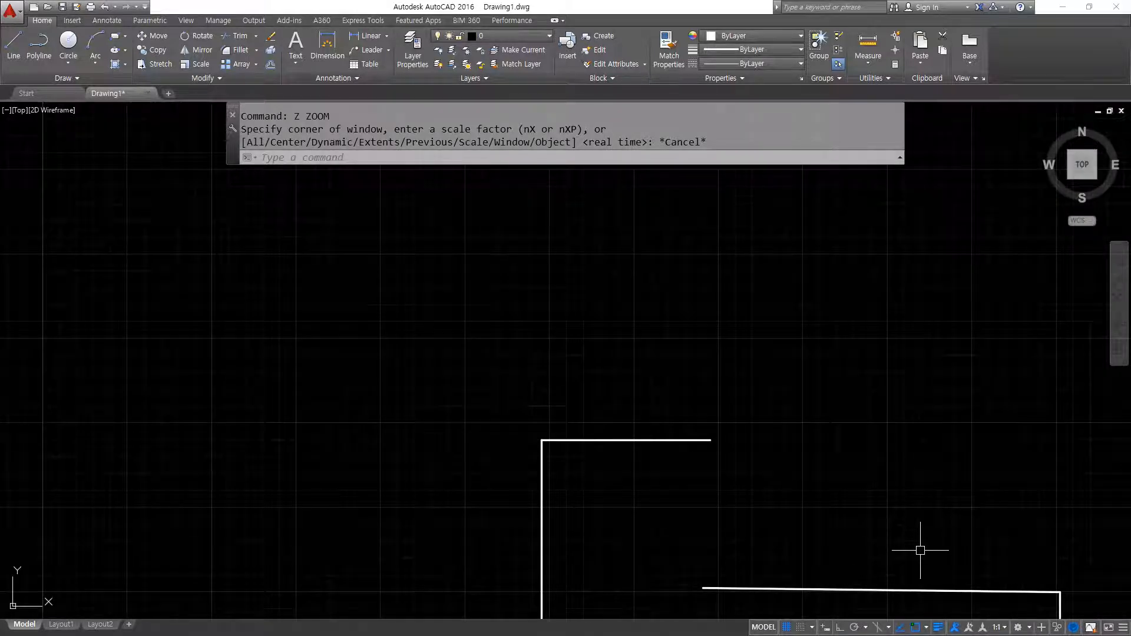
mouse_move(920, 551)
middle_down()
mouse_move(344, 346)
mouse_move(51, 205)
middle_up()
mouse_move(804, 444)
middle_down()
mouse_move(699, 426)
mouse_move(224, 258)
middle_up()
mouse_move(94, 217)
middle_down()
mouse_move(861, 497)
mouse_move(889, 493)
mouse_move(506, 465)
mouse_move(303, 490)
middle_up()
middle_drag(140, 496, 863, 366)
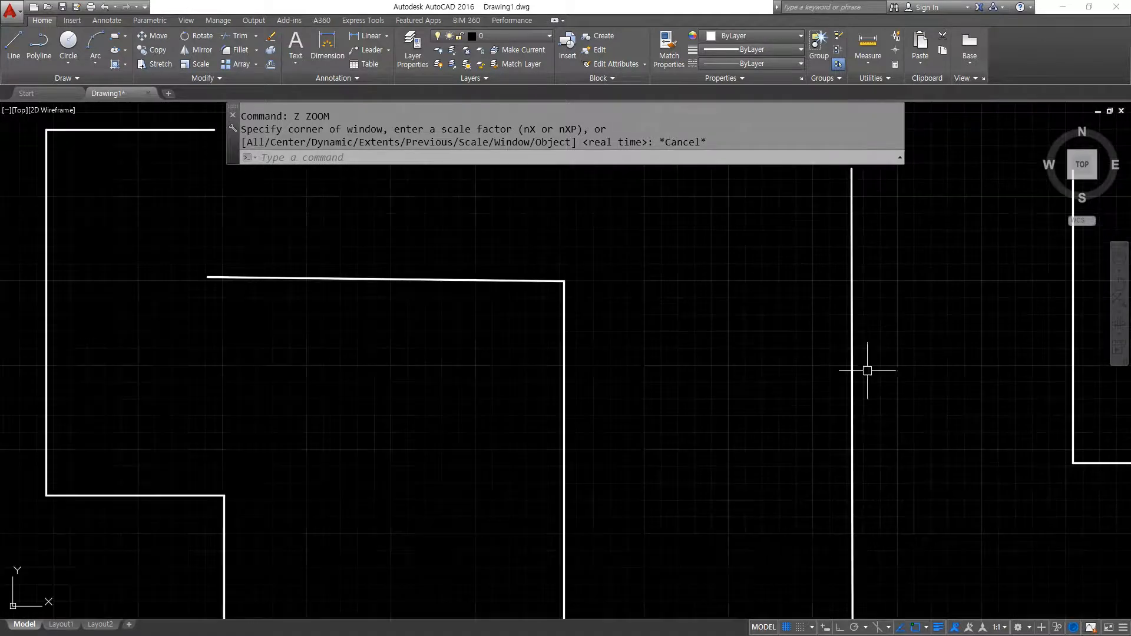
mouse_move(967, 328)
middle_down()
mouse_move(700, 372)
mouse_move(466, 442)
middle_up()
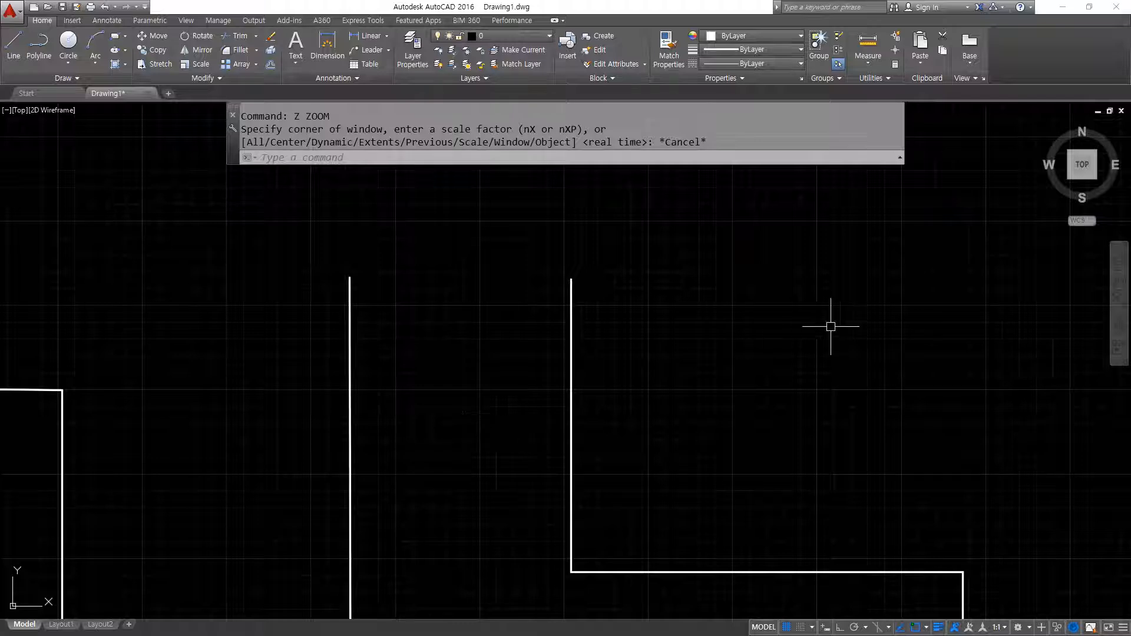
middle_drag(857, 305, 197, 433)
middle_drag(71, 500, 1079, 432)
scroll(355, 446, down, 2)
mouse_move(251, 459)
middle_down()
mouse_move(476, 384)
mouse_move(599, 323)
middle_up()
mouse_move(897, 439)
middle_down()
mouse_move(614, 404)
mouse_move(533, 436)
mouse_move(549, 445)
middle_up()
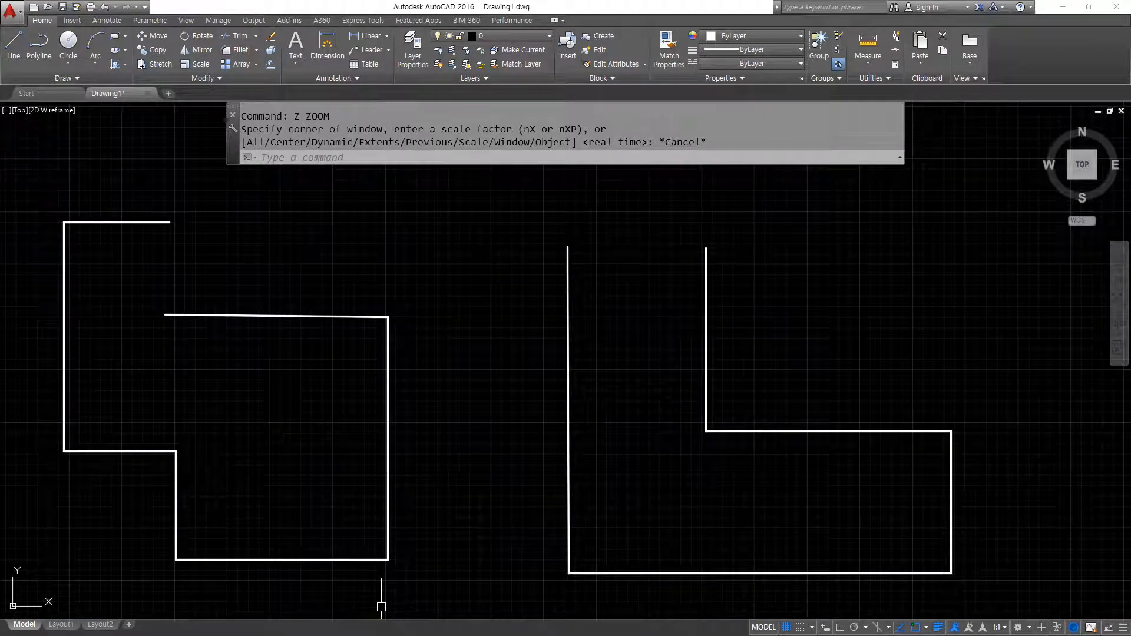
Append "휠 드래그" to the Pan entry in the Notepad notes.
key(alt+Tab)
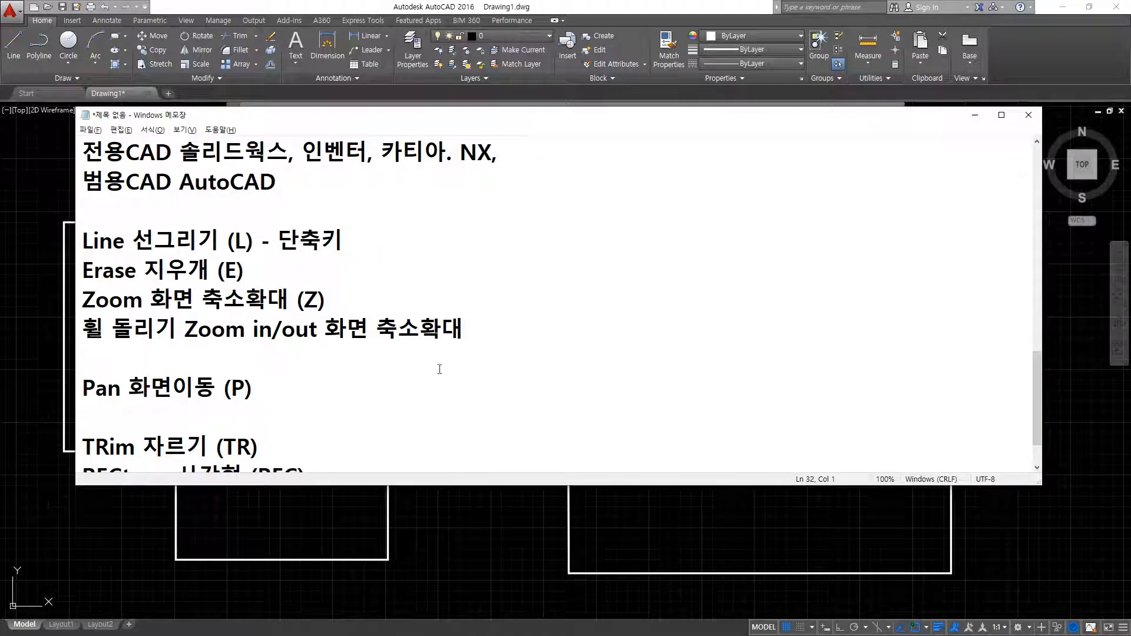
click(380, 378)
text(휠 드래그)
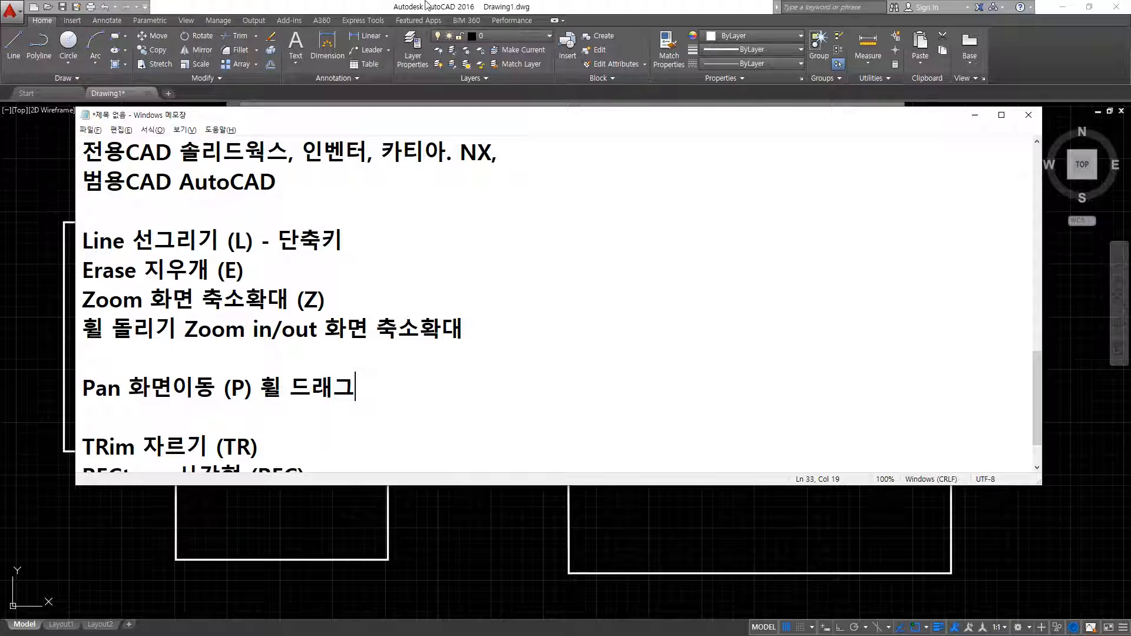
Return to AutoCAD and fit the drawing to its extents, shrink and shift the view, and fit it again.
key(alt+Tab)
middle_click(429, 255)
middle_click(429, 254)
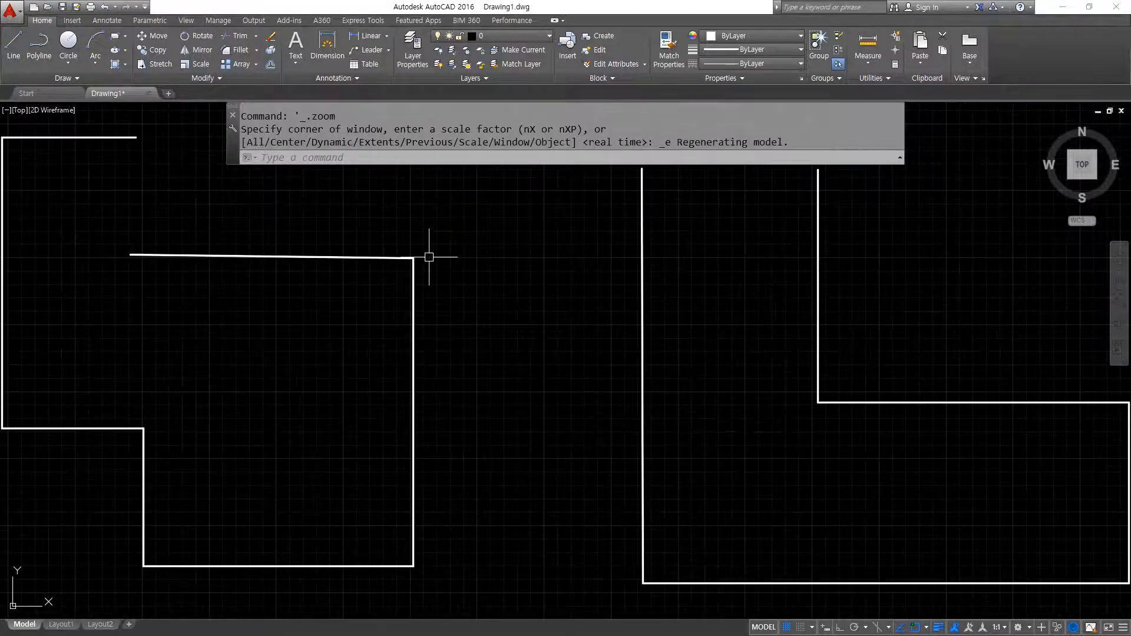
scroll(284, 277, down, 4)
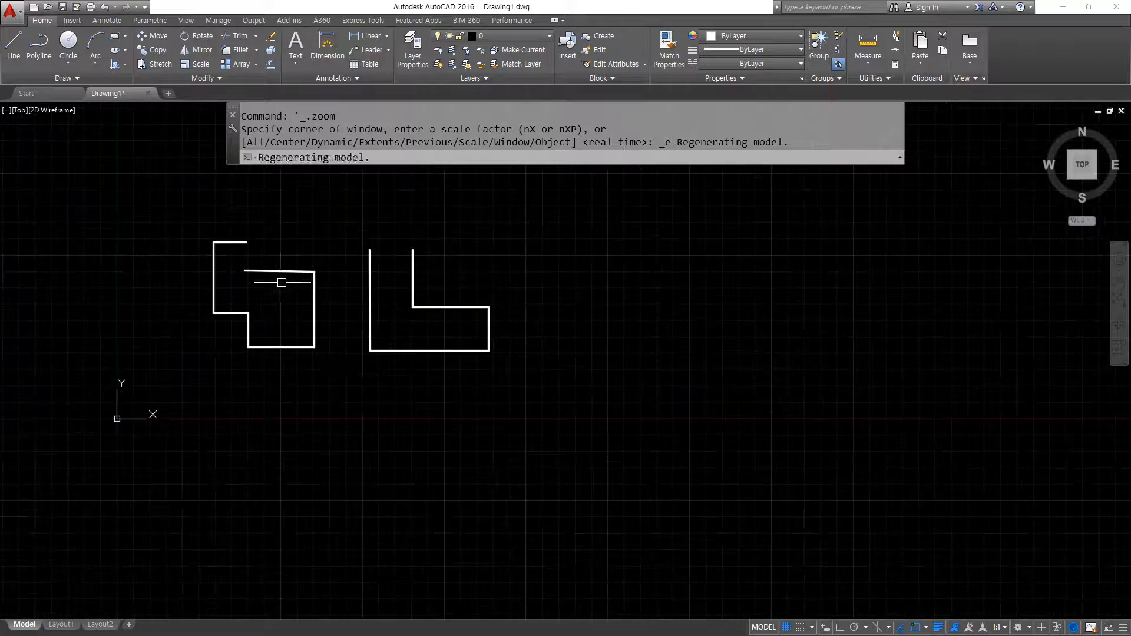
scroll(341, 354, down, 4)
middle_drag(714, 274, 531, 368)
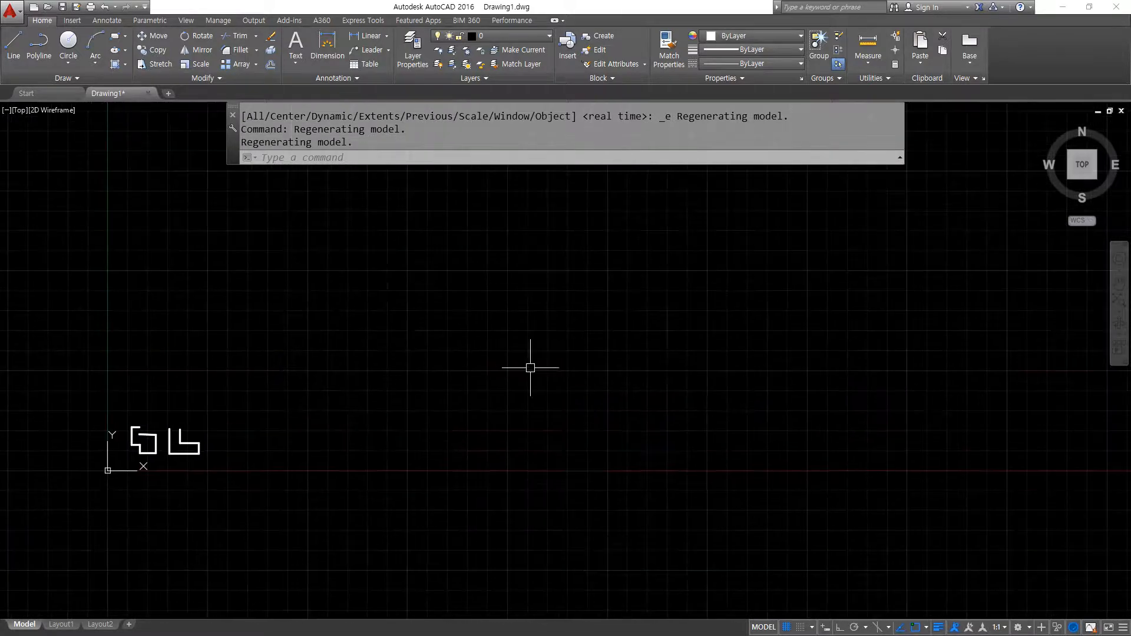
middle_click(657, 310)
middle_click(657, 309)
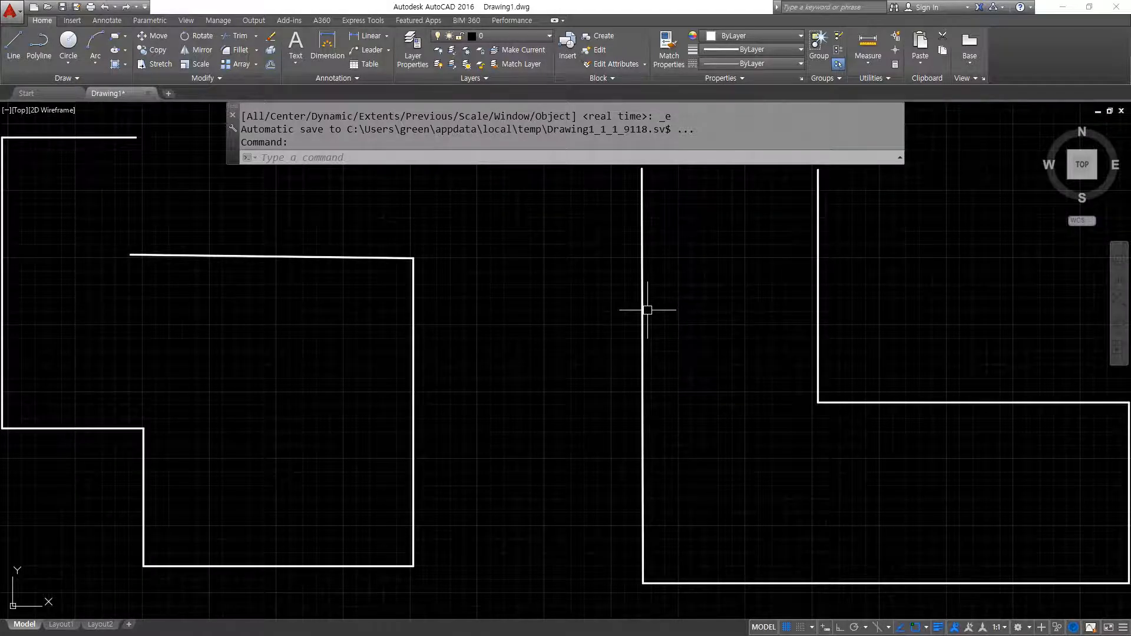
Add the line "휠 더블클릭 Zoom Extent 화면 맞춤" above the Pan entry in the Notepad notes and return to AutoCAD.
key(alt+Tab)
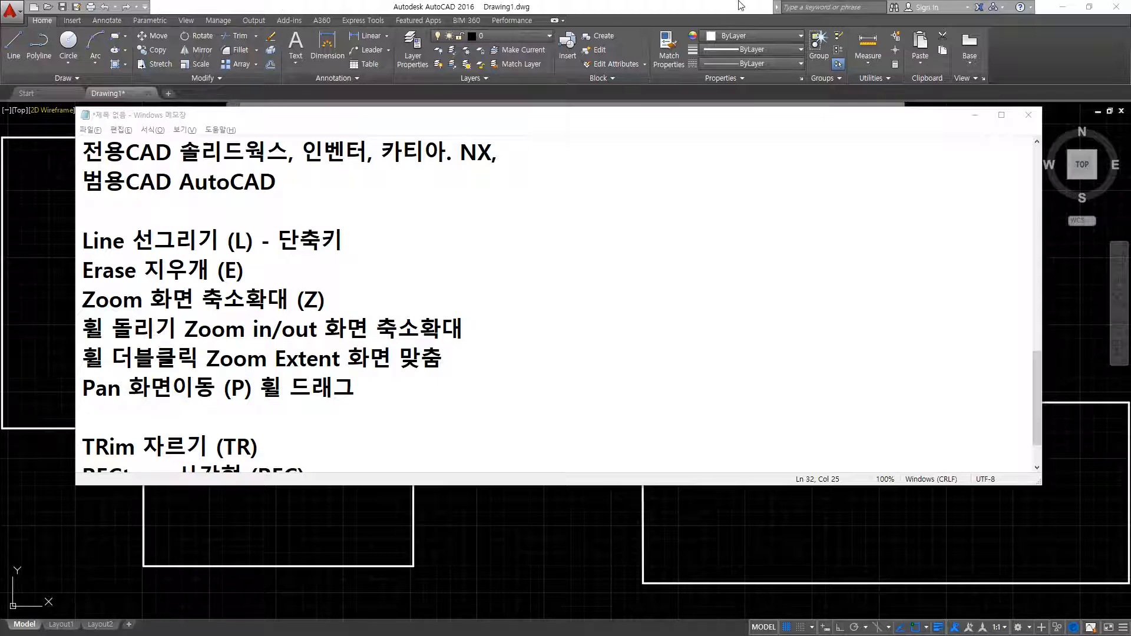
key(alt+Tab)
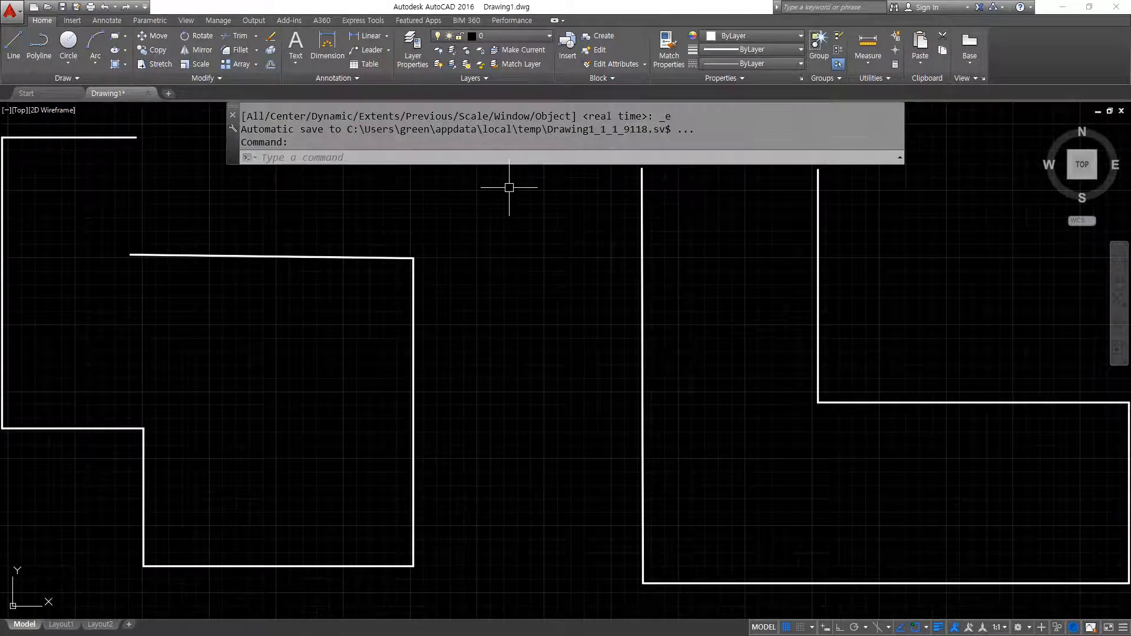
Run the Zoom command by its abbreviation Z with the Extents option, twice.
text(z)
key(Return)
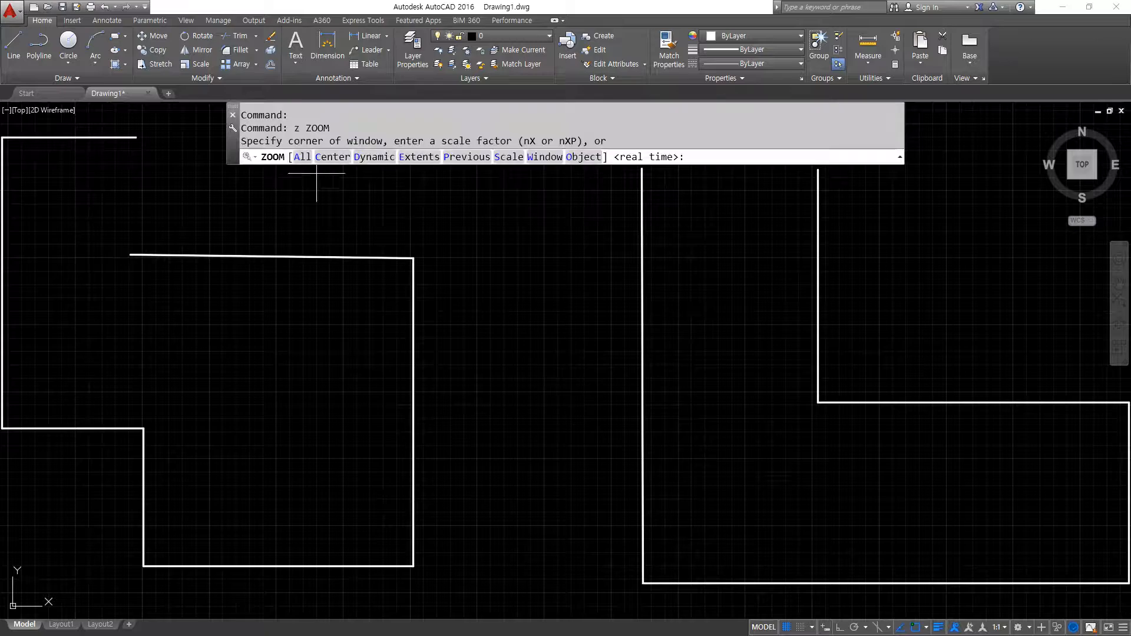
click(420, 157)
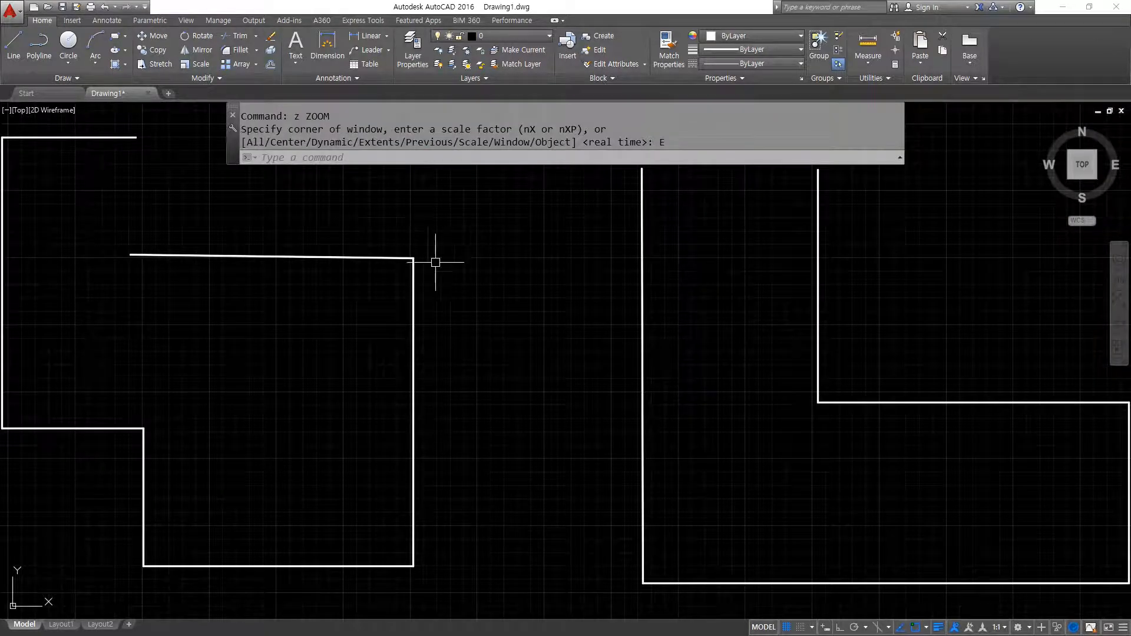
text(Z)
key(Return)
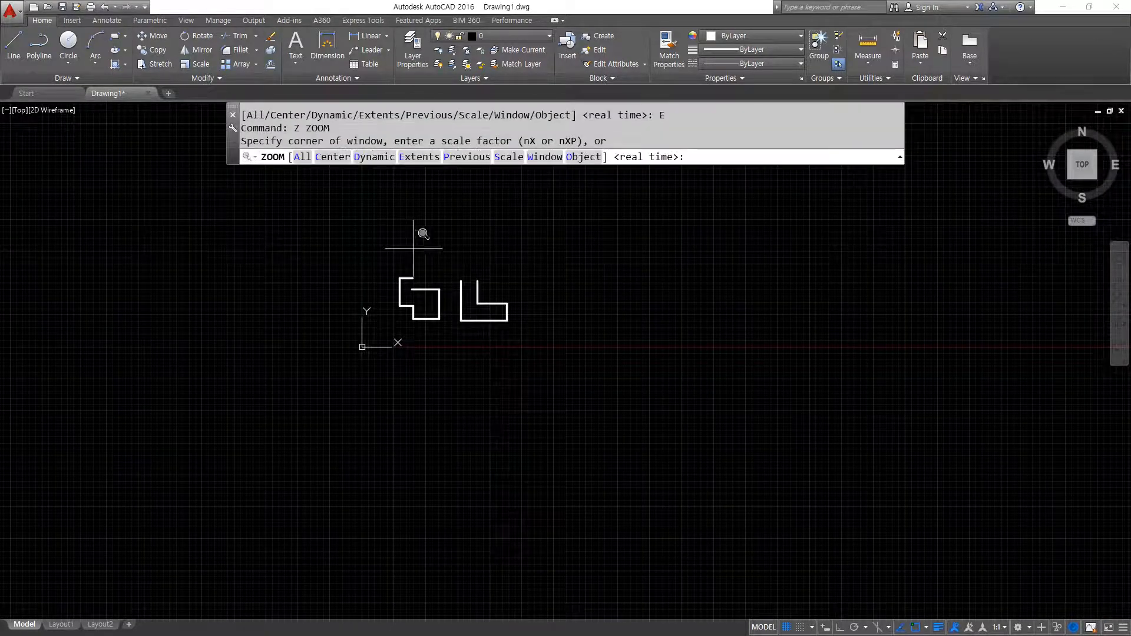
click(408, 157)
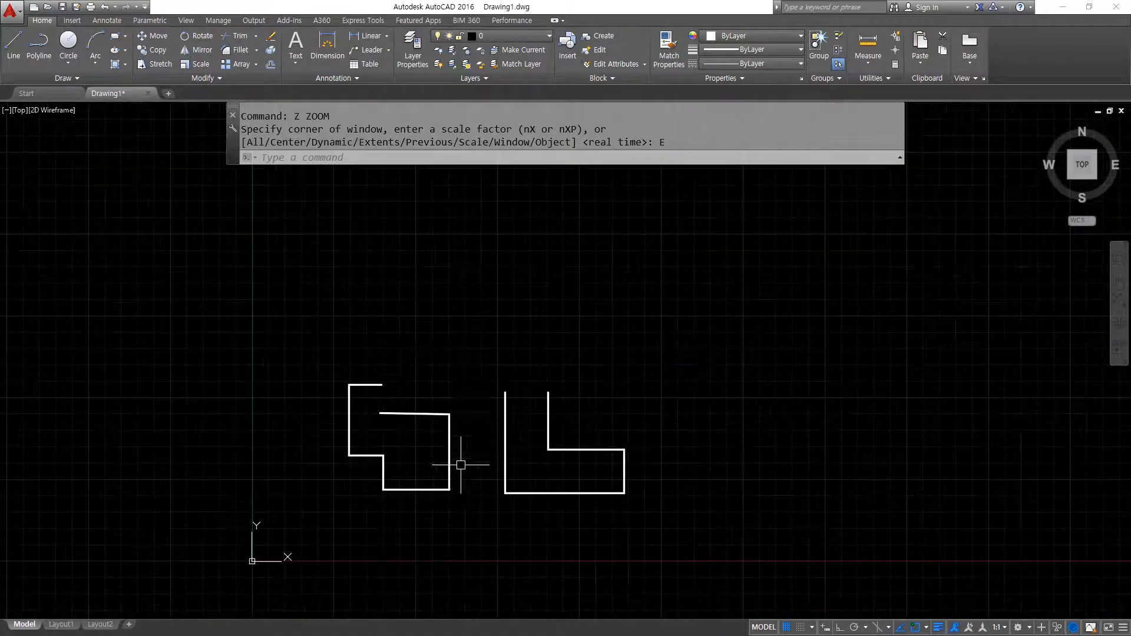
Enlarge the outlines with the Zoom command's real-time option, shift the view, and exit the command.
text(Z)
key(Return)
key(Return)
drag(458, 434, 403, 243)
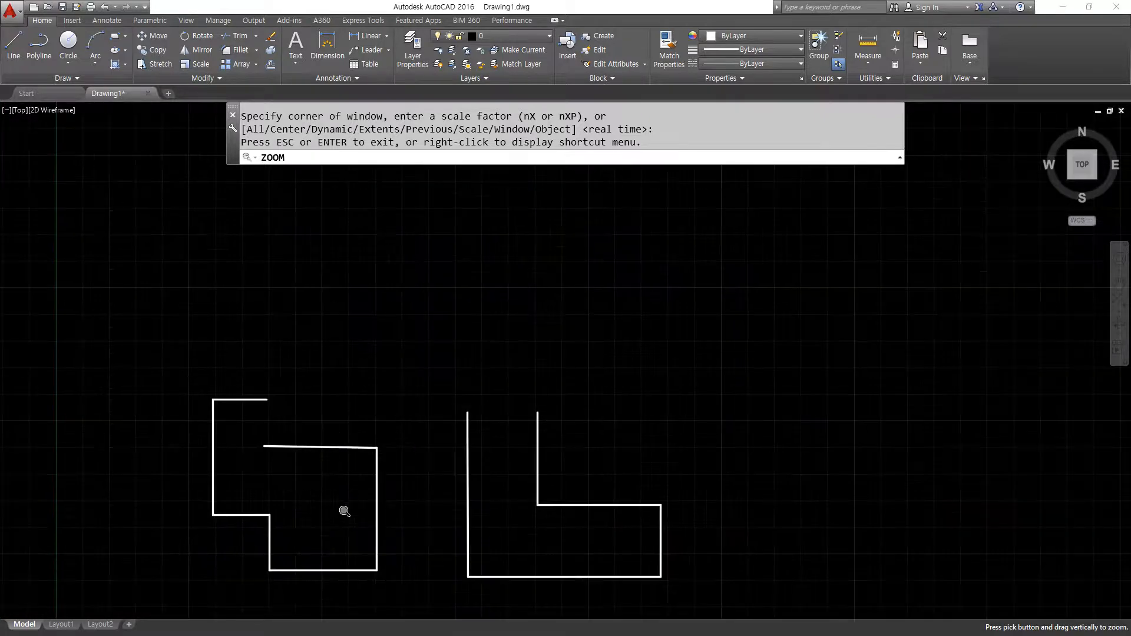
middle_drag(356, 501, 443, 365)
key(Escape)
Shift the enlarged view with the Pan command using its abbreviation P, then exit with both outlines in view.
scroll(450, 401, up, 4)
text(p)
key(Return)
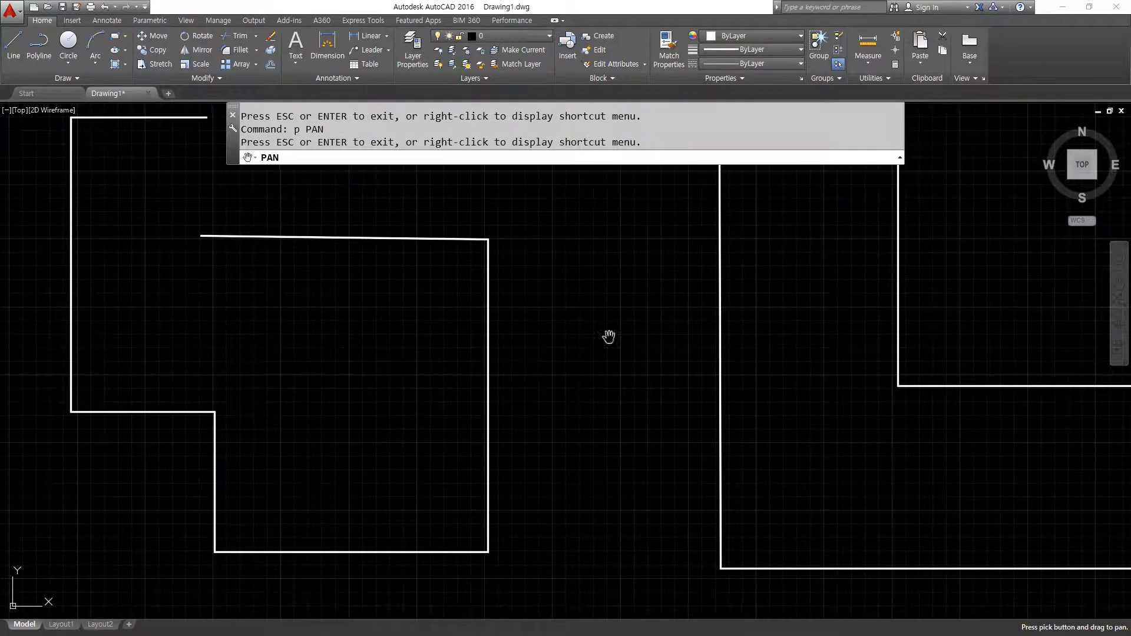
drag(612, 336, 528, 359)
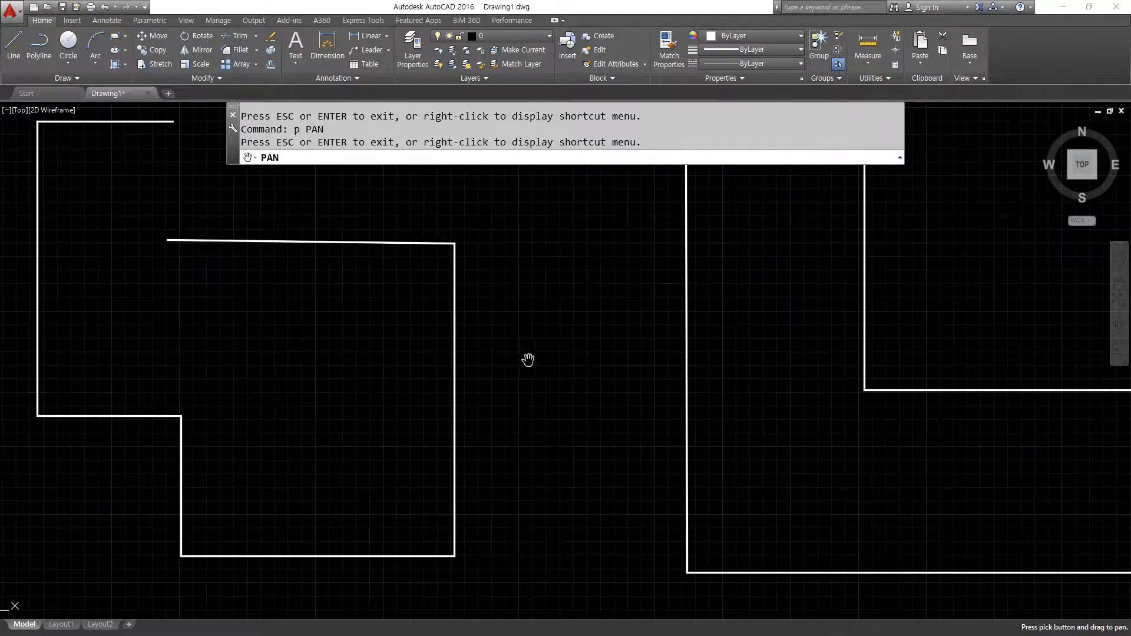
scroll(528, 365, down, 5)
scroll(528, 379, up, 2)
key(Escape)
key(Escape)
key(Escape)
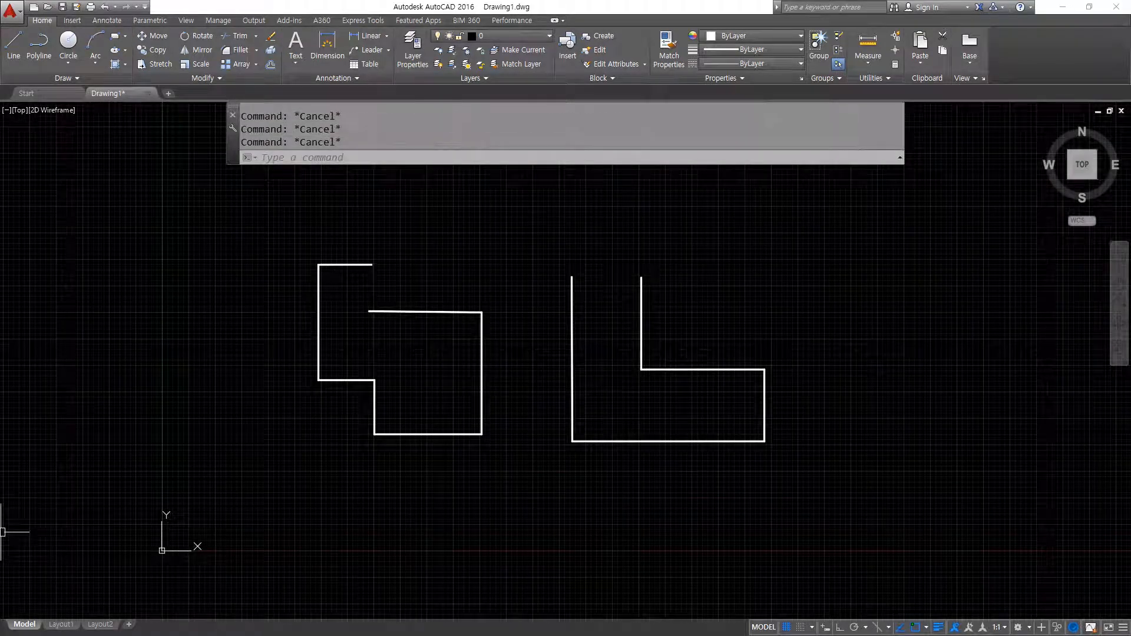
Underline the Erase (E) entry in the Notepad notes with the screen pen, and circle AutoCAD's Erase tool.
key(alt+Tab)
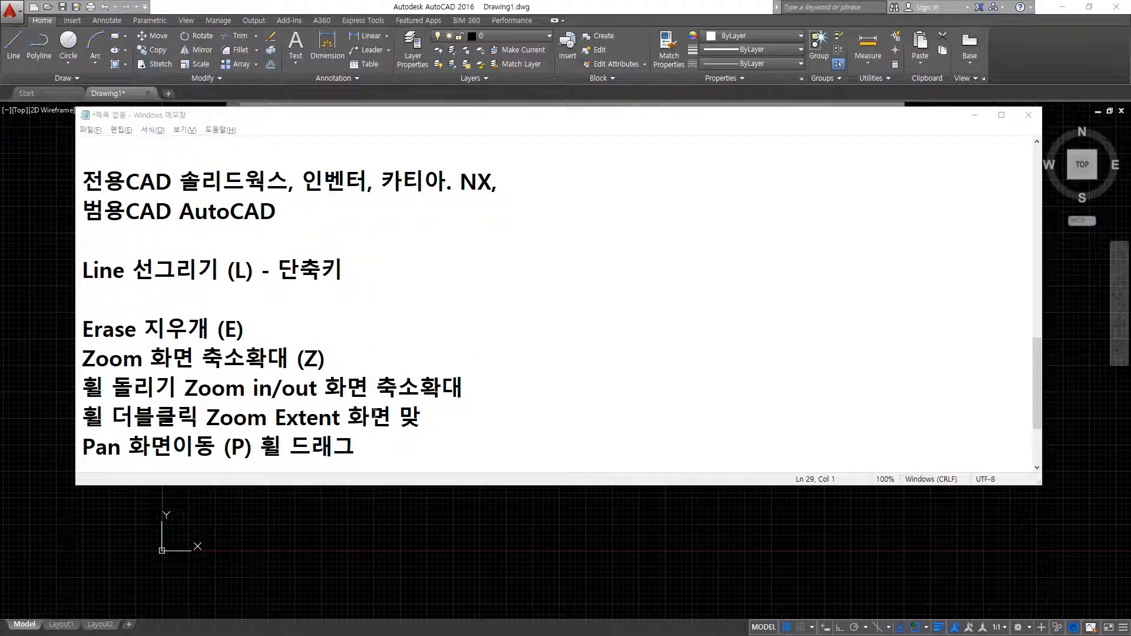
drag(247, 340, 85, 341)
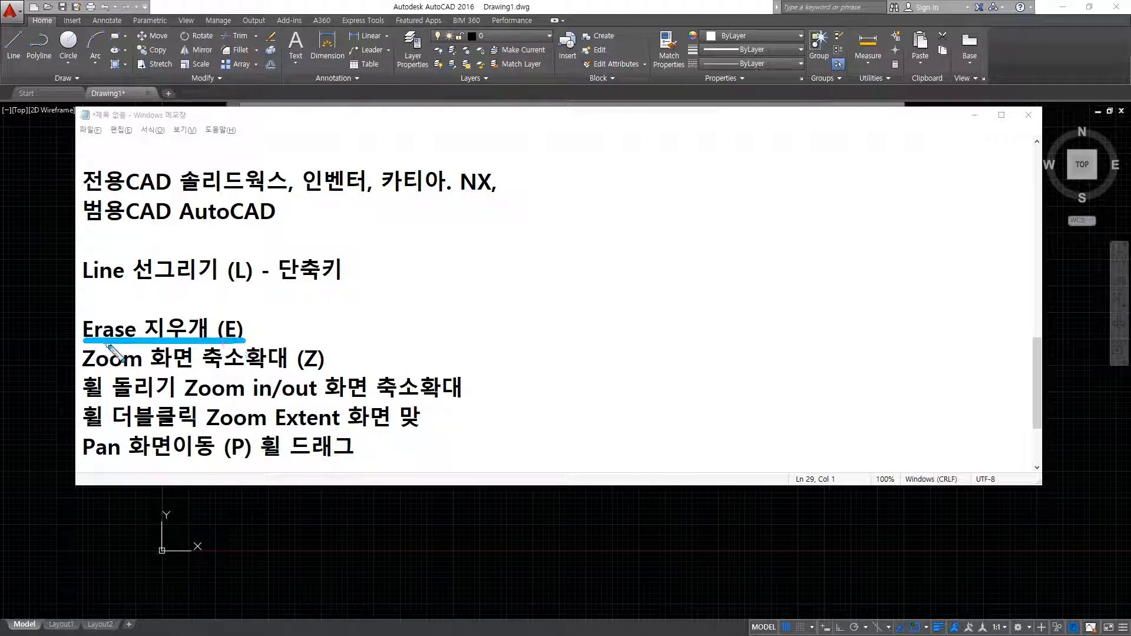
drag(243, 341, 72, 341)
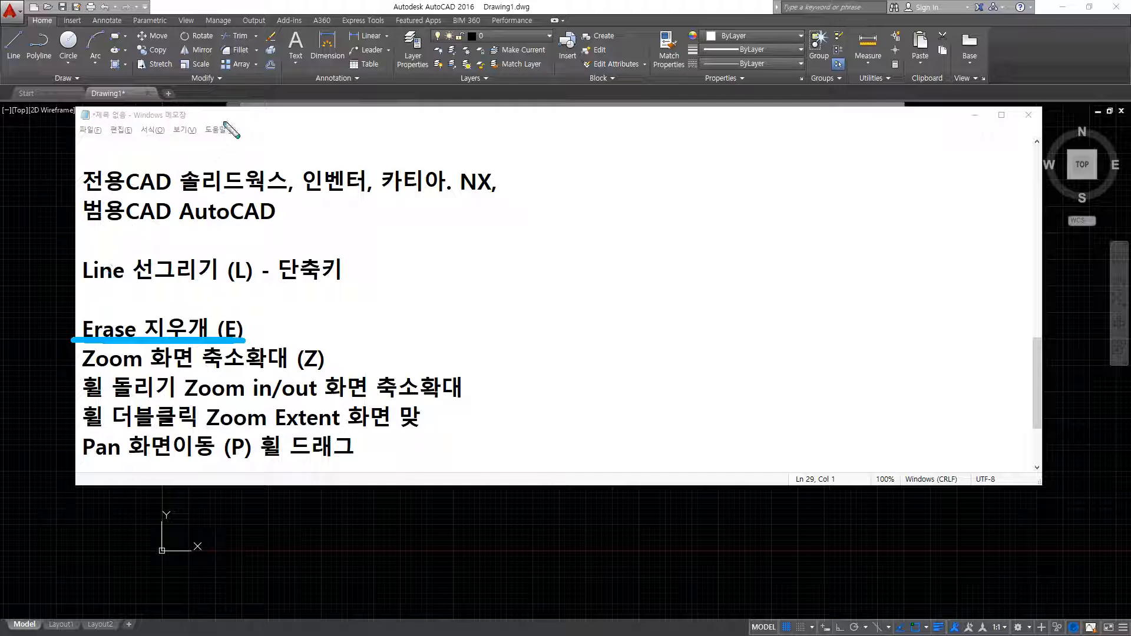
mouse_move(277, 48)
mouse_down()
mouse_move(264, 27)
mouse_move(278, 47)
mouse_move(270, 40)
mouse_up()
key(e)
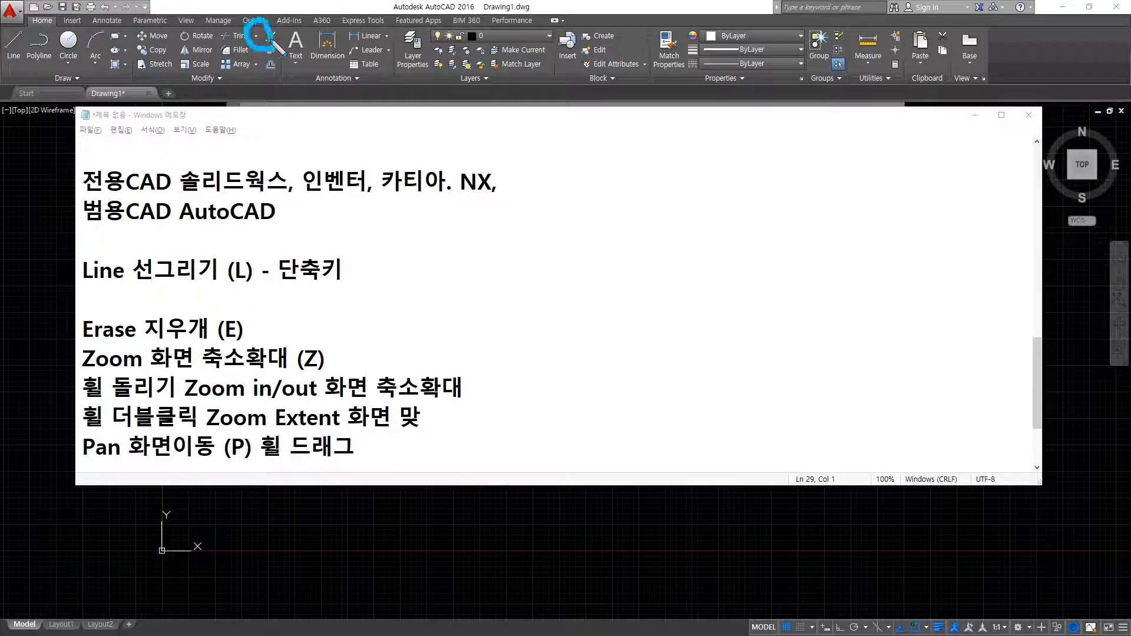
Clear the pen marks and add the line "객체 선택하기" above the Erase entry in the Notepad notes.
key(Escape)
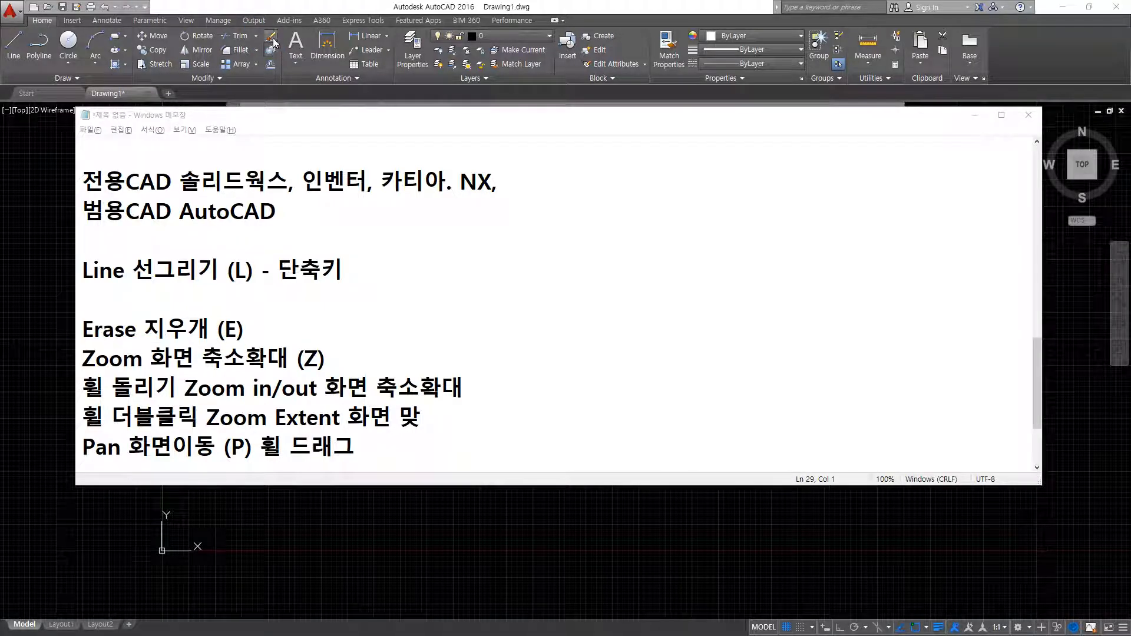
key(super+plus)
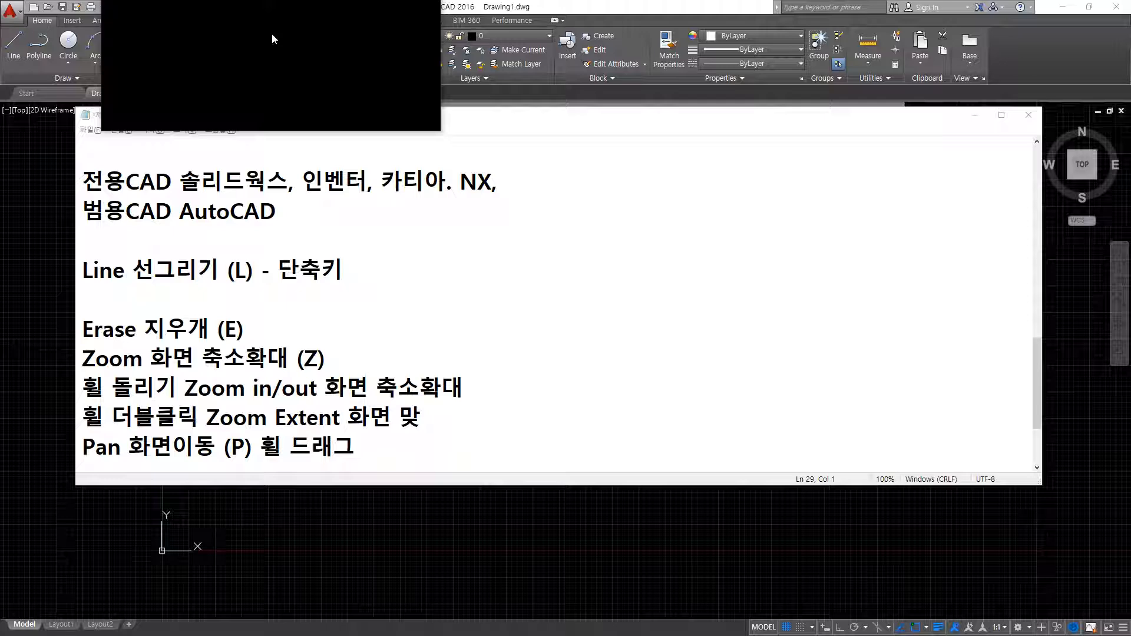
click(281, 29)
click(265, 294)
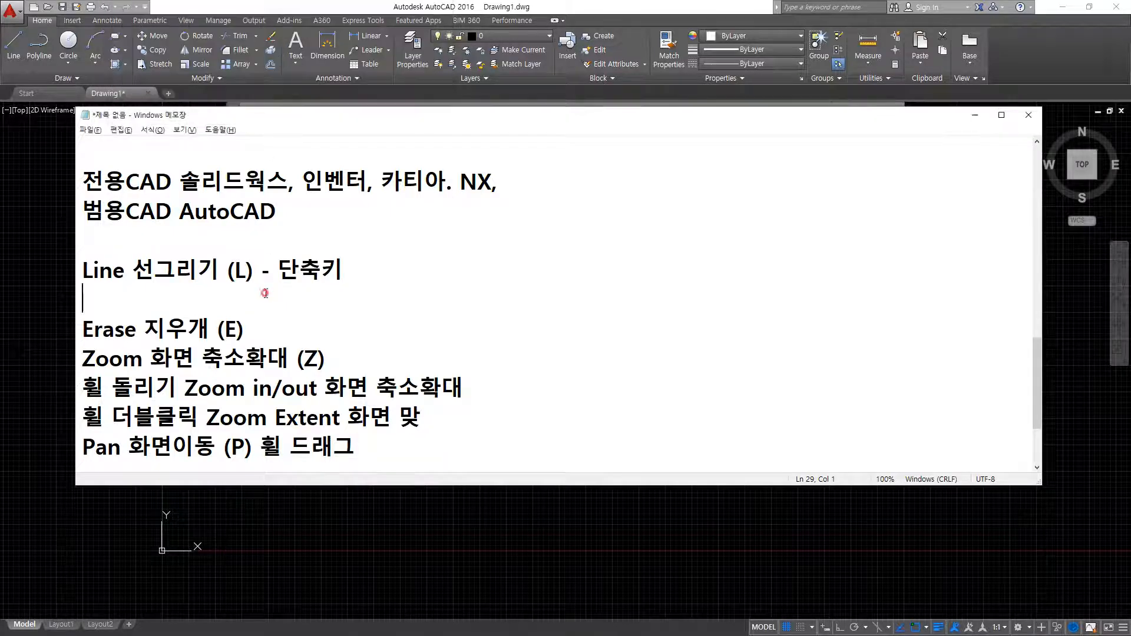
text(객)
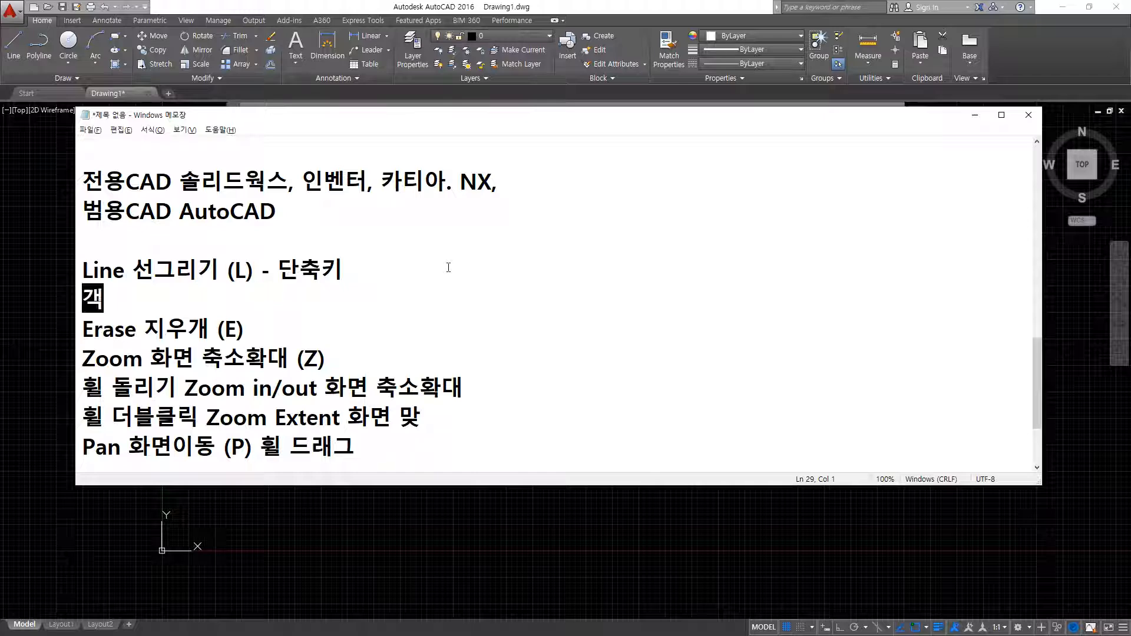
text(체 선택ㅎㅏ기)
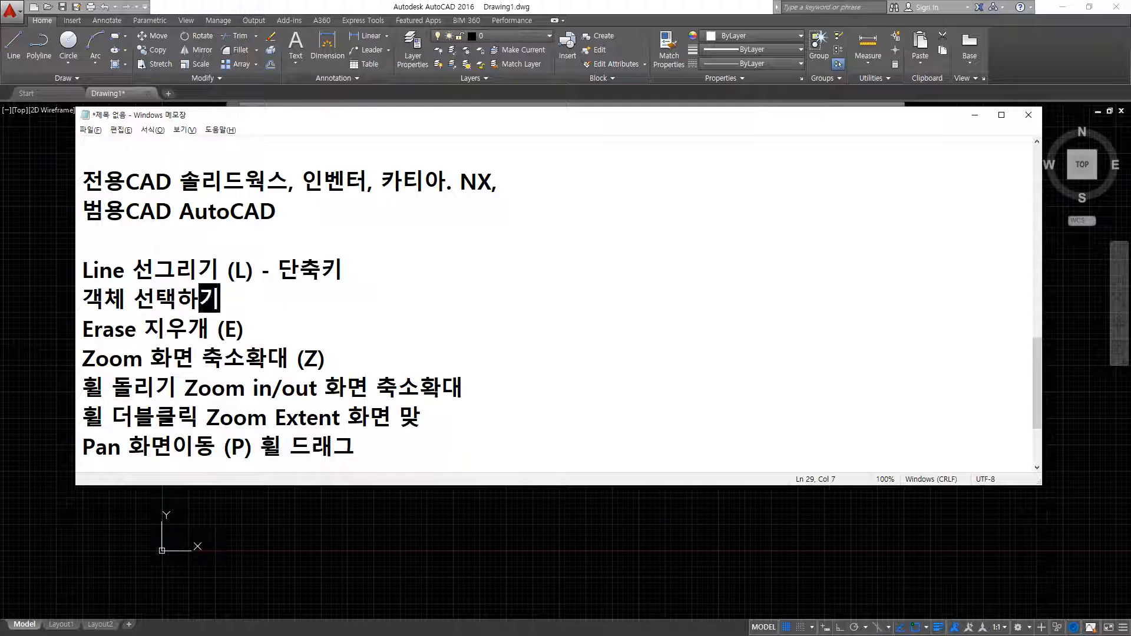
key(Return)
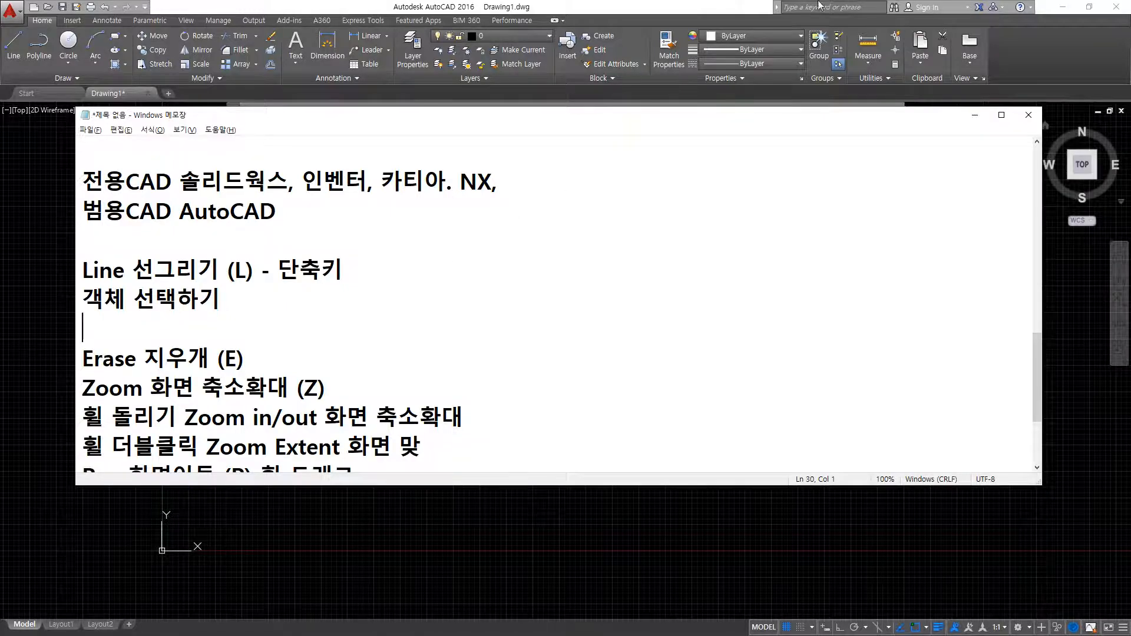
Add the entries "포함선택" and "걸침선택" on separate lines directly below "객체 선택하기" in the notes.
key(alt+Tab)
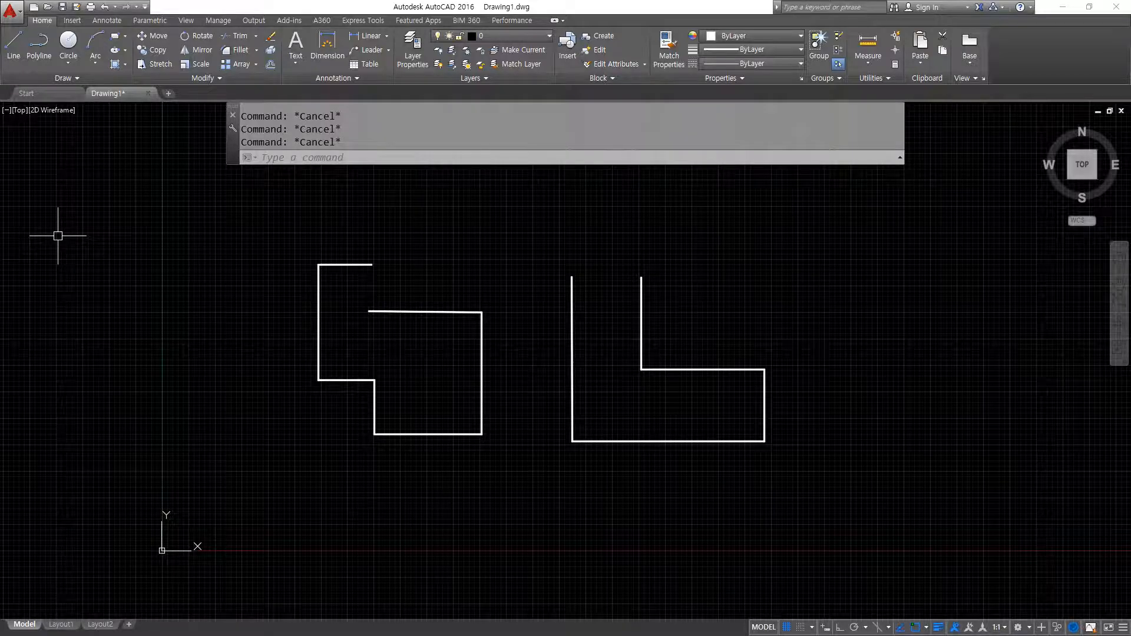
key(alt+Tab)
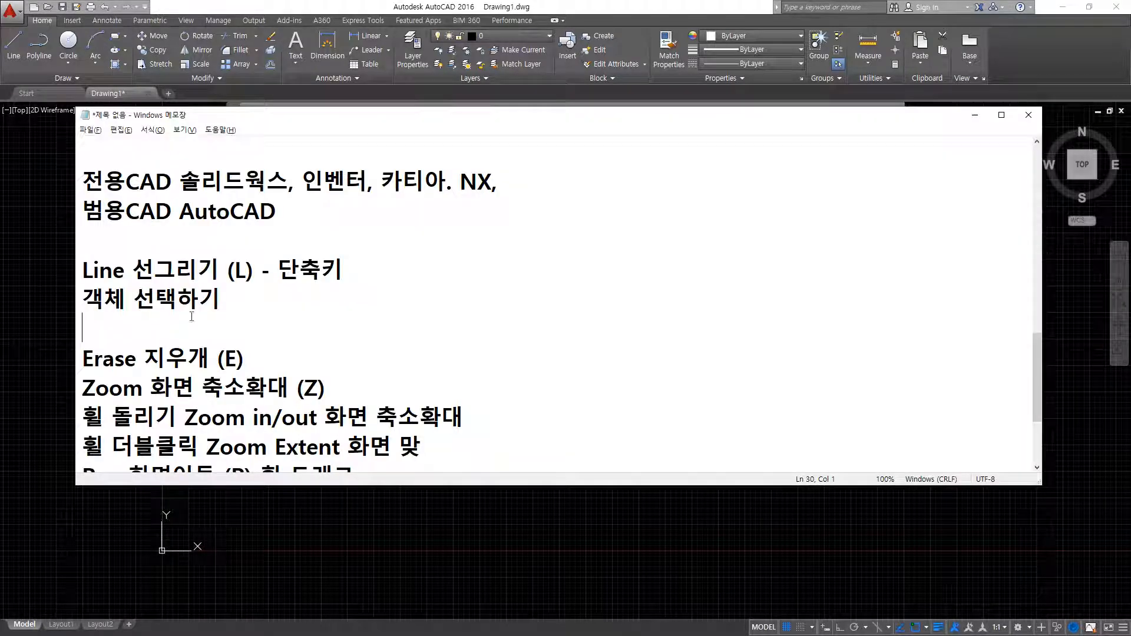
text(vh)
key(BackSpace)
key(BackSpace)
key(BackSpace)
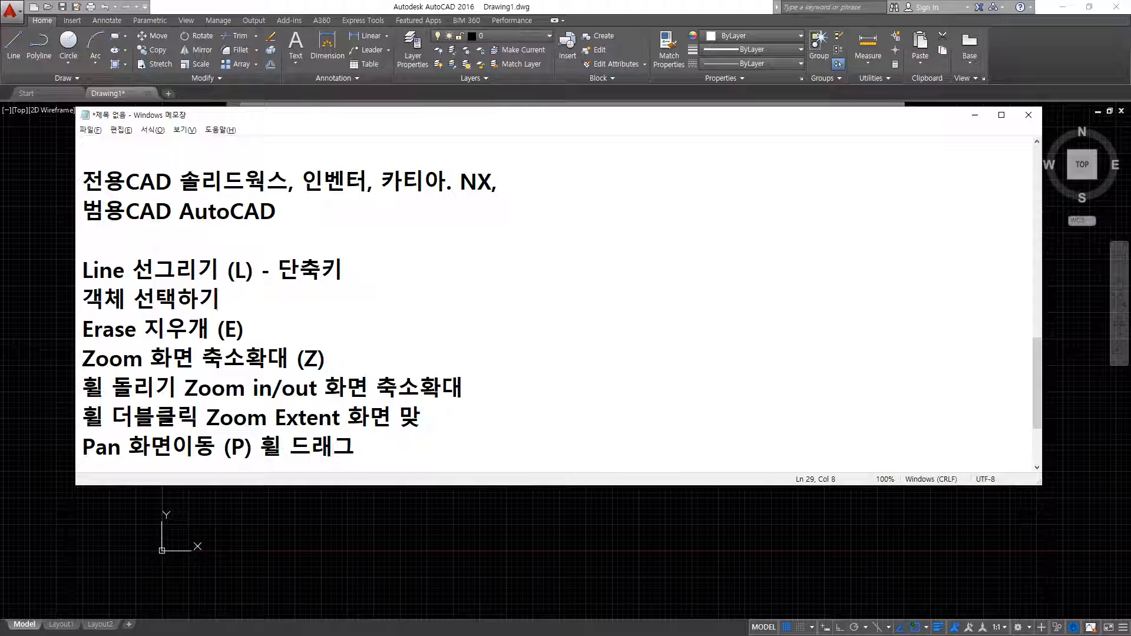
key(Return)
text(ㅍㅗ함선택)
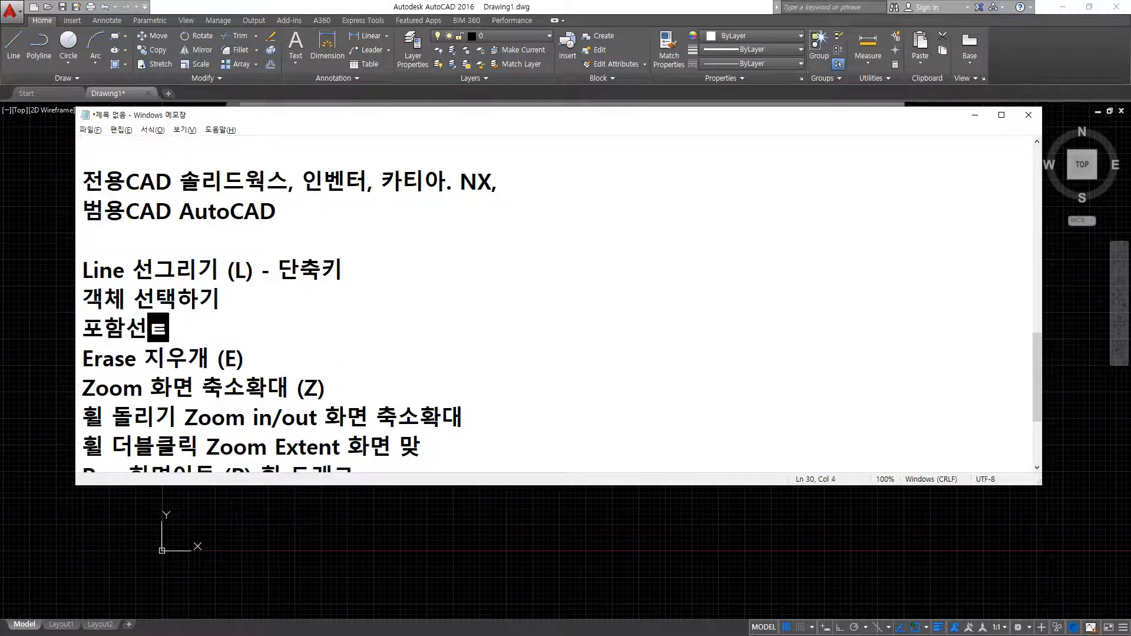
key(Return)
text(걸침새)
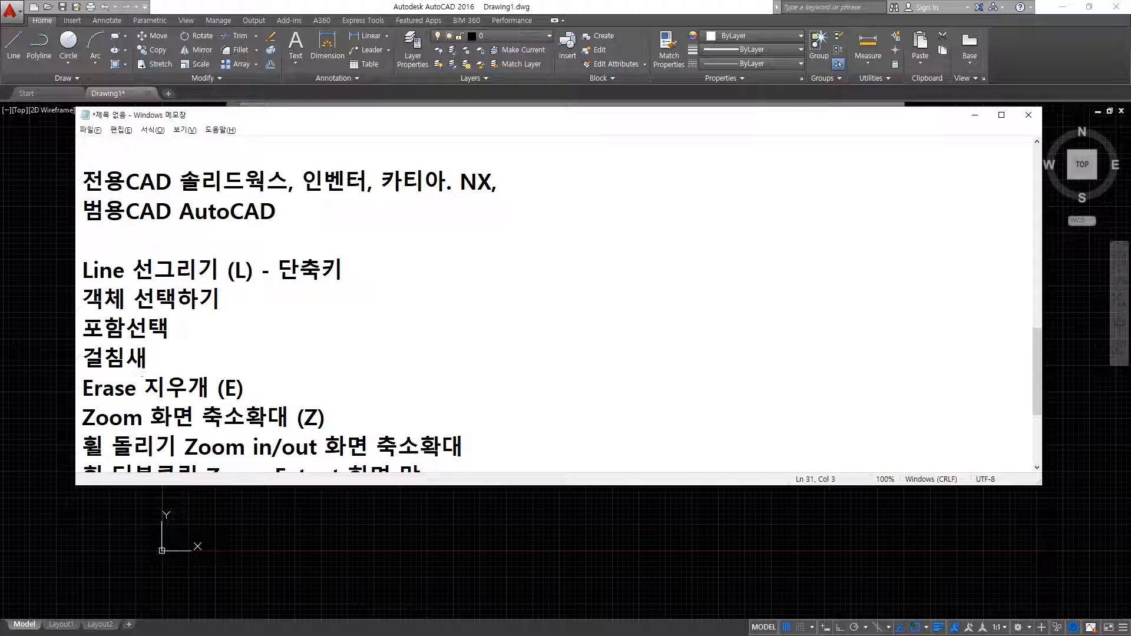
key(BackSpace)
text(선택)
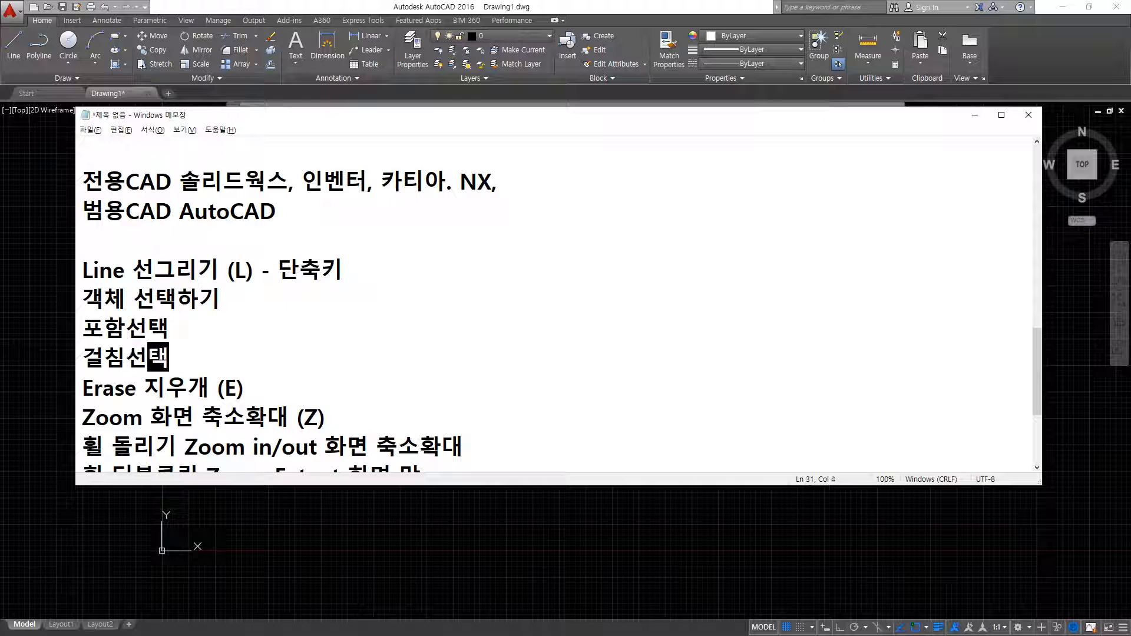
Append "window select" to the "포함선택" line and "cross select" to the "걸침선택" line.
key(Up)
text(dows)
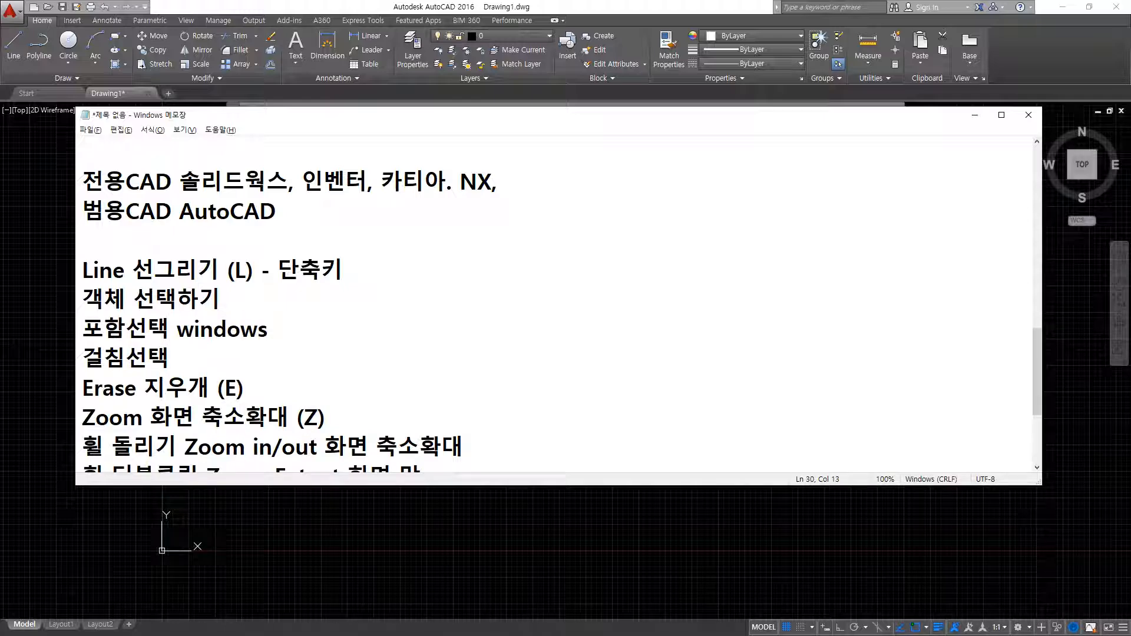
key(BackSpace)
text(select)
key(Down)
text(c)
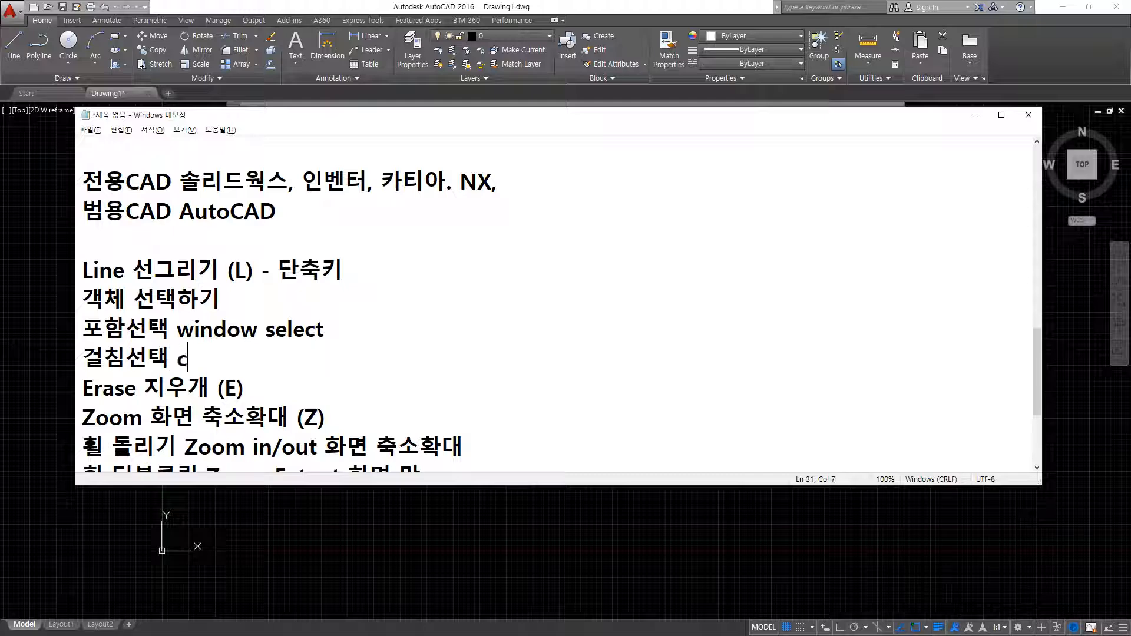
text(rosses)
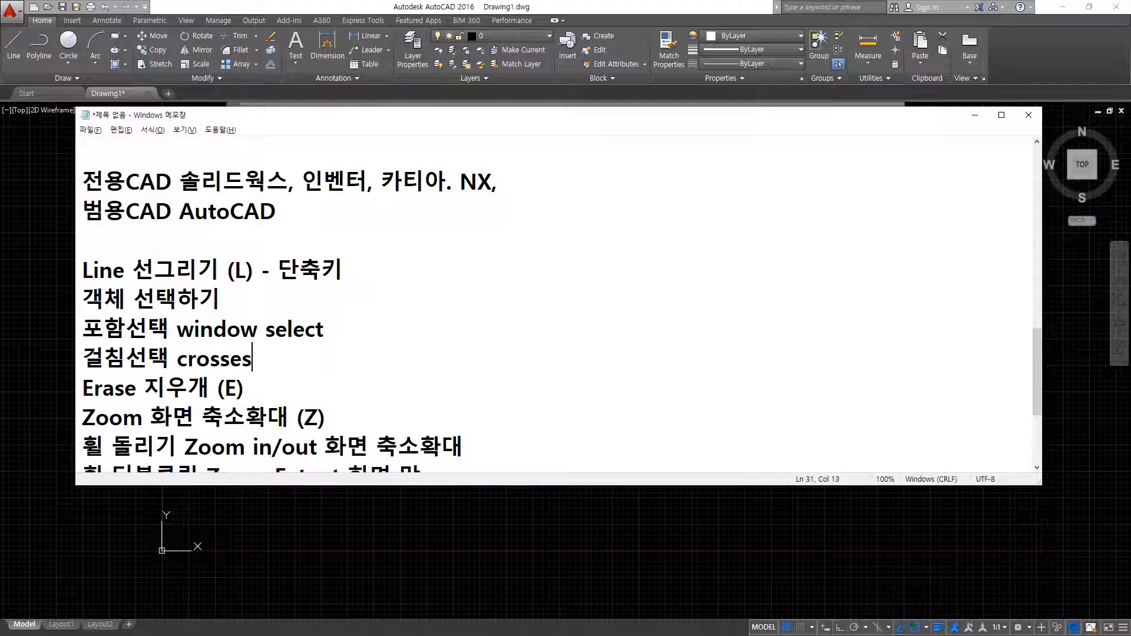
key(BackSpace)
key(BackSpace)
text(select)
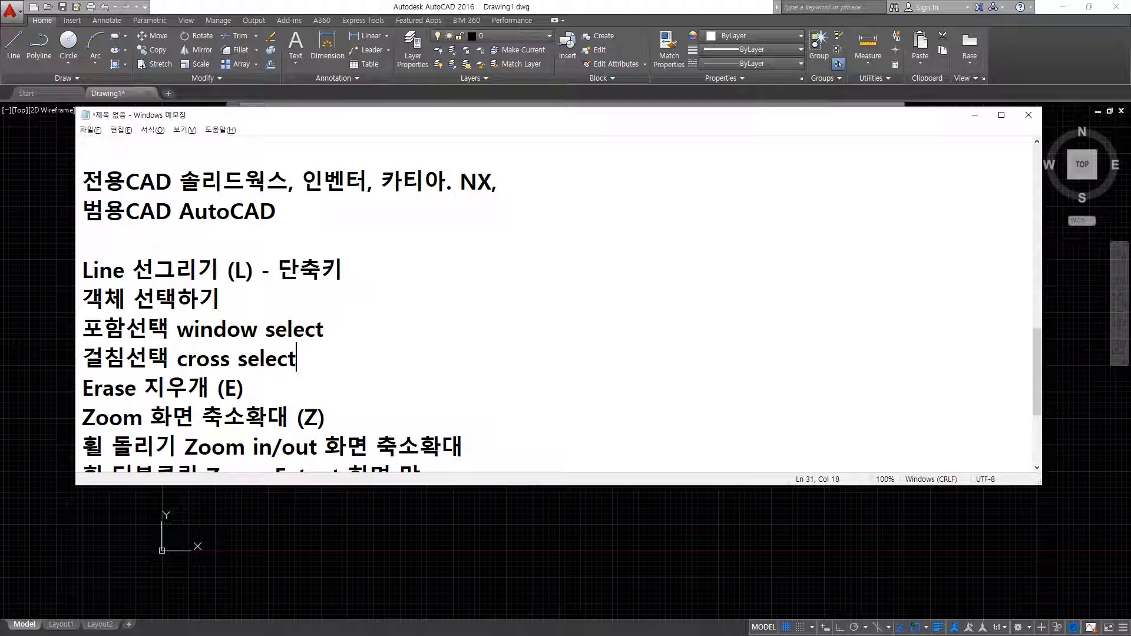
Add the line "선, 원, 기타 도형, 문자 - Object (사물, 객체)" below the "걸침선택" entry.
key(Return)
text(선)
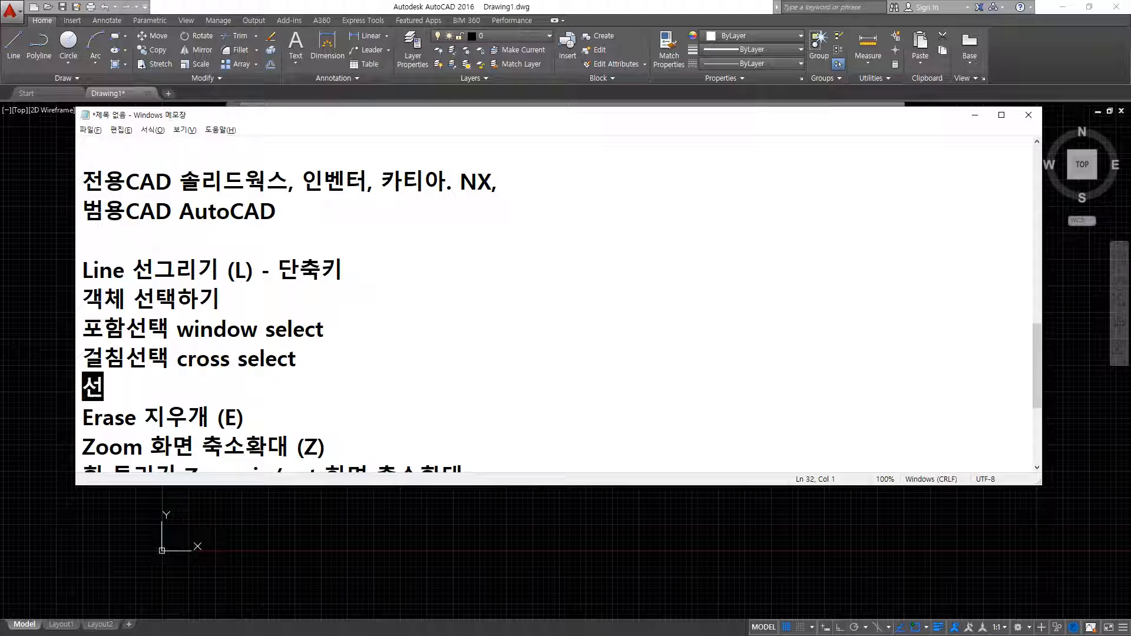
text(, ㅇ원)
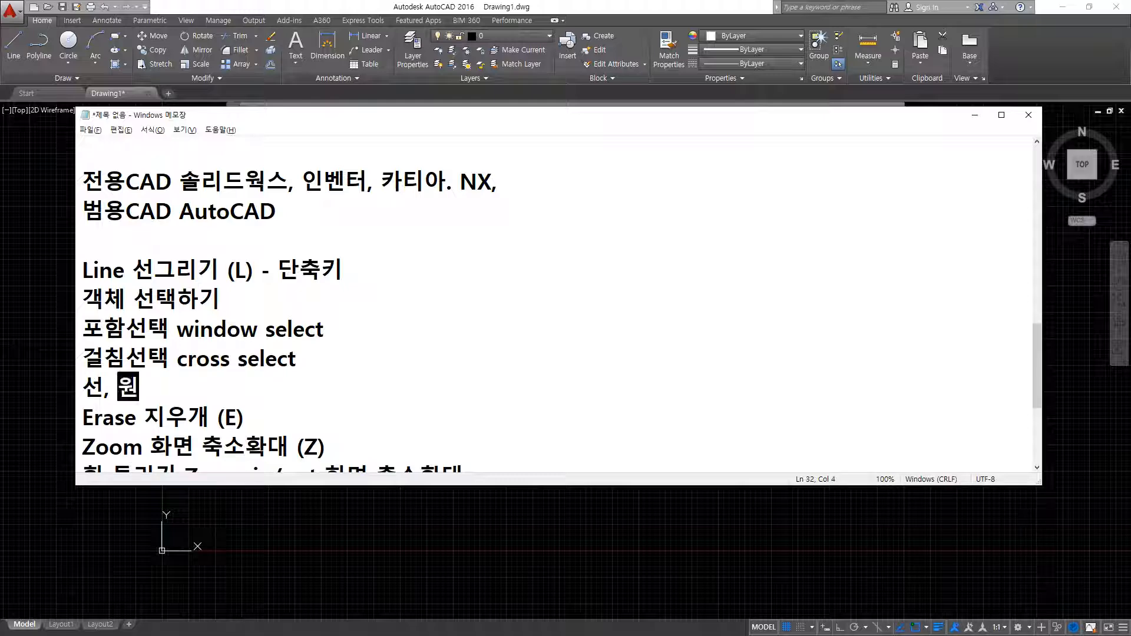
text(, 기타 도)
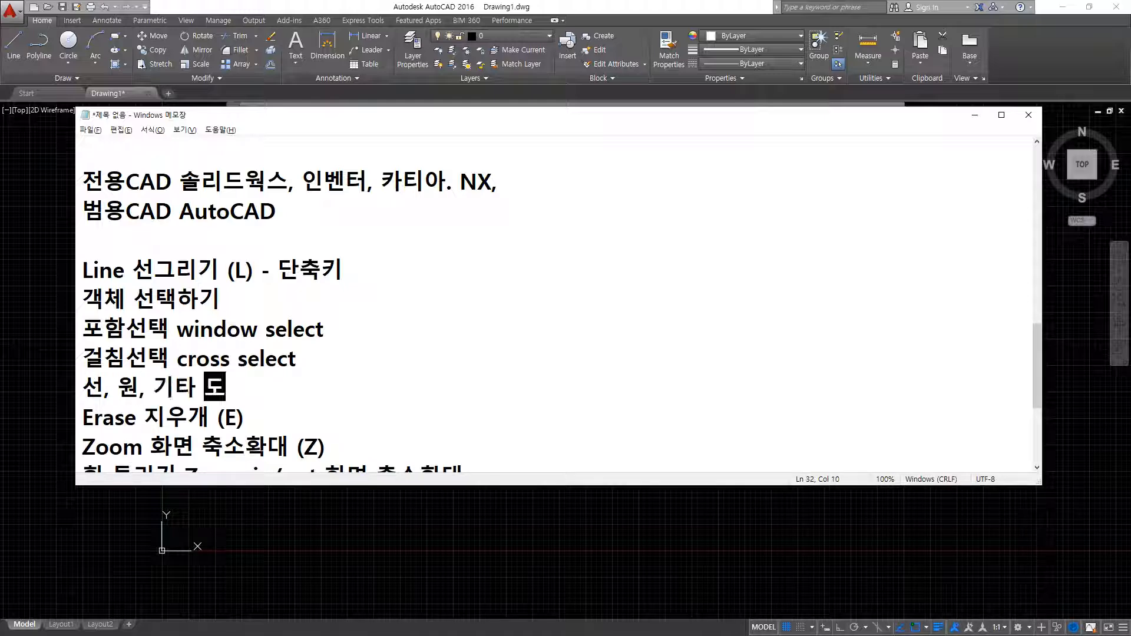
text(형, 문자 )
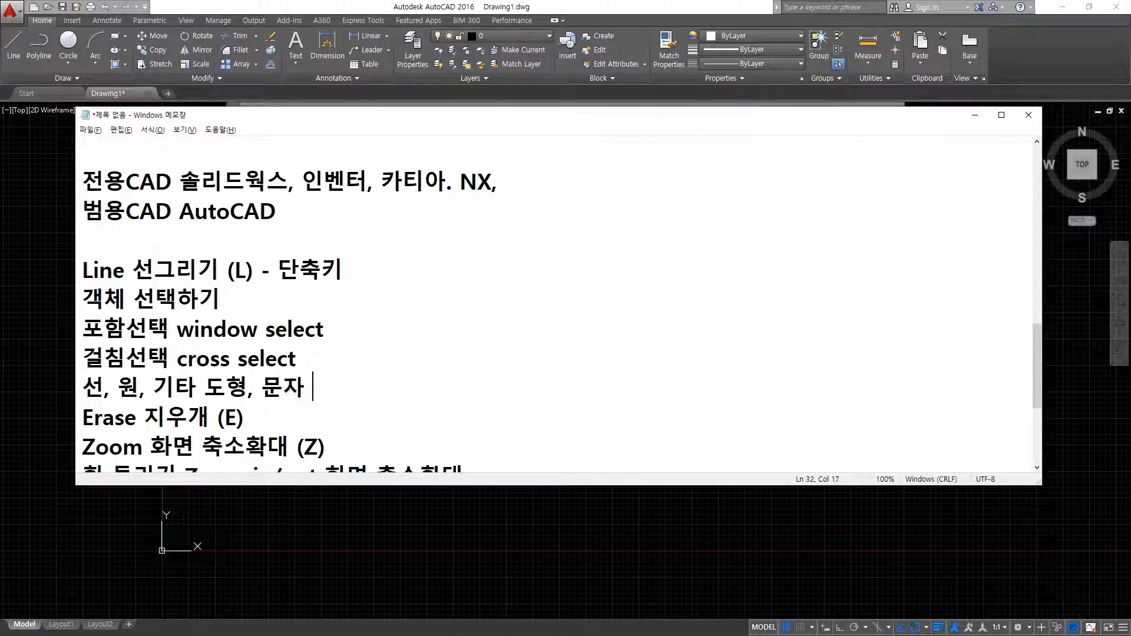
text(- ㅇ)
text(bject )
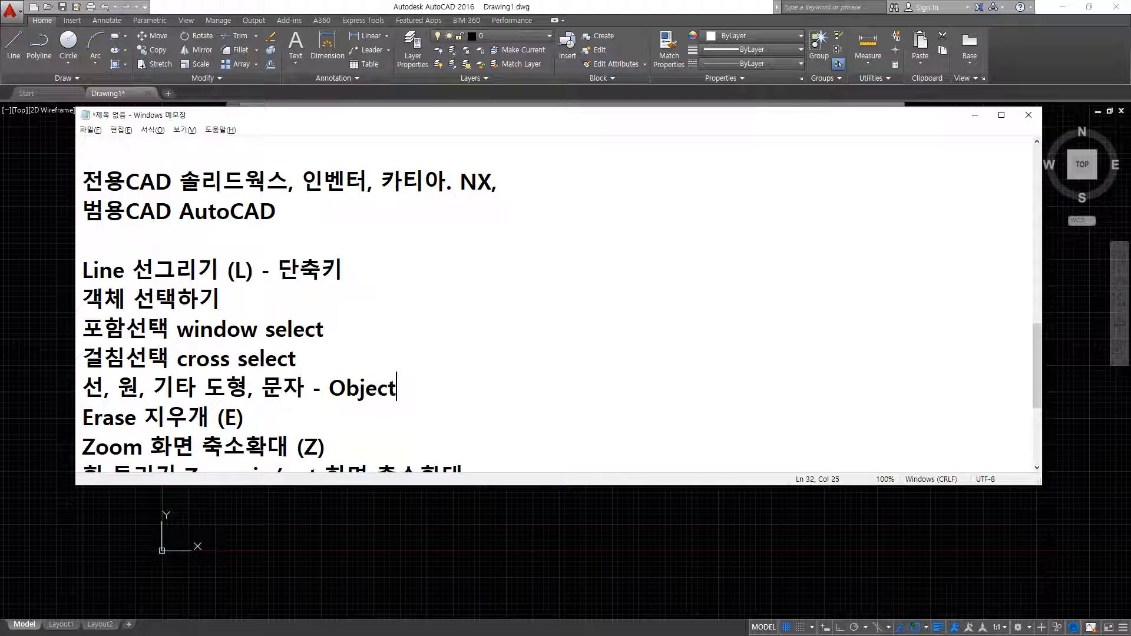
text((사물))
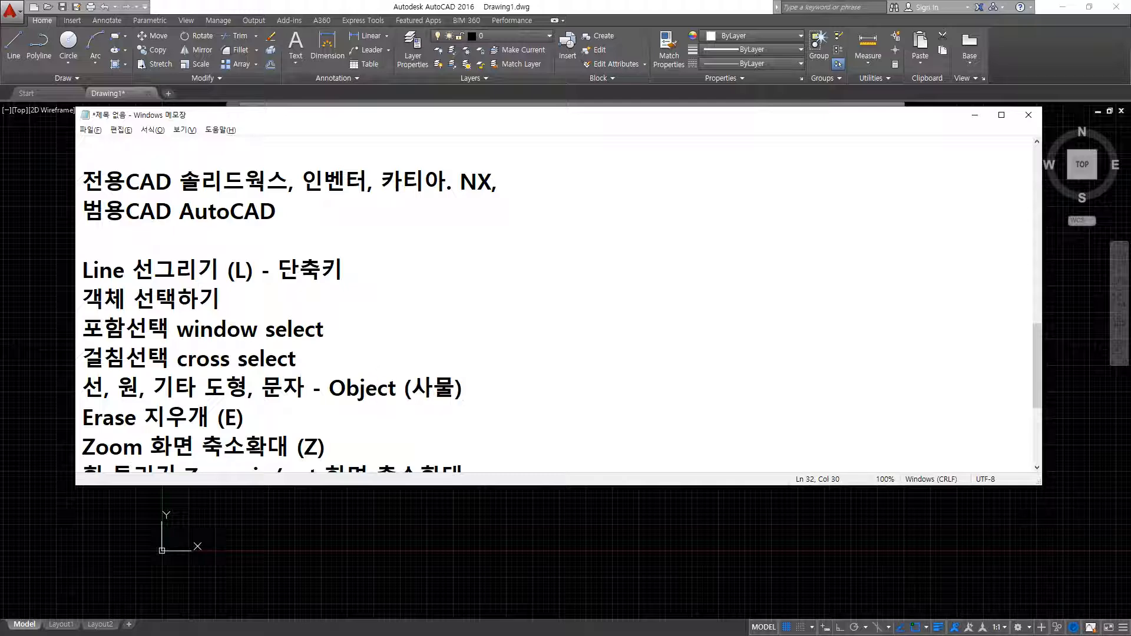
text(, 객체)
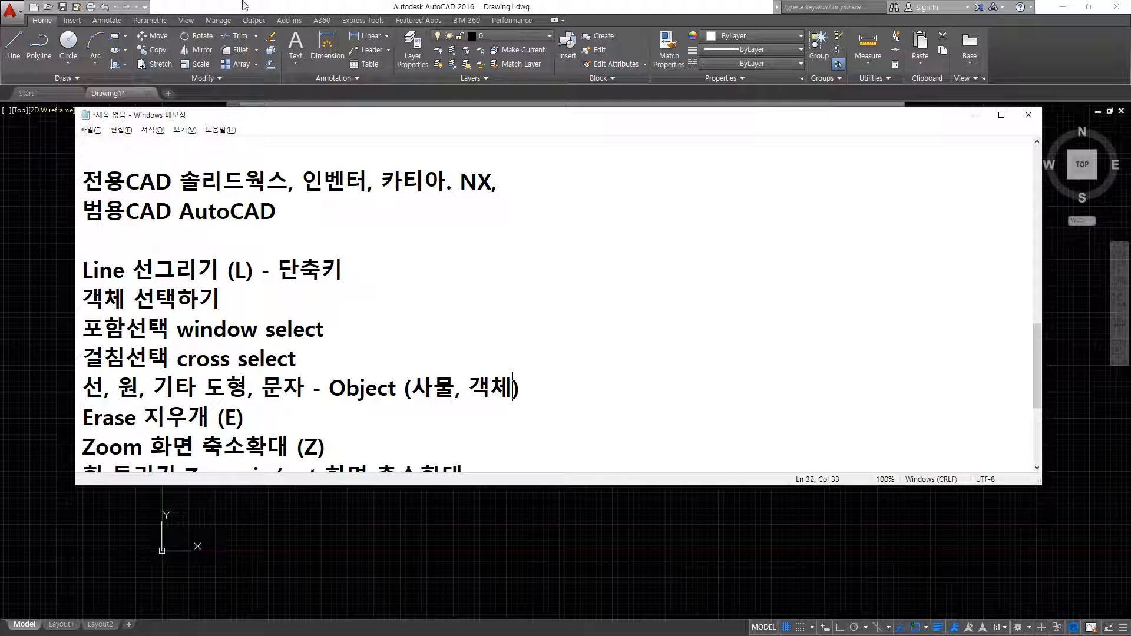
Switch to AutoCAD, run Erase by its abbreviation E, circle the Select objects prompt with the screen pen, and cancel the command.
click(279, 6)
text(e)
key(Return)
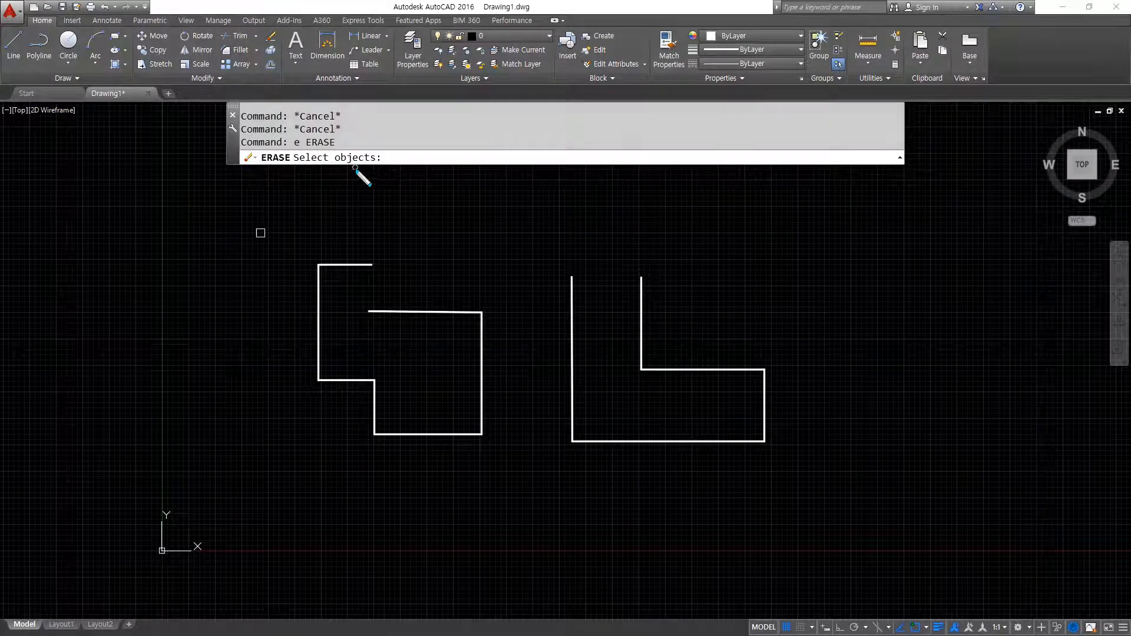
mouse_move(294, 154)
mouse_down()
mouse_move(396, 179)
mouse_move(348, 187)
mouse_up()
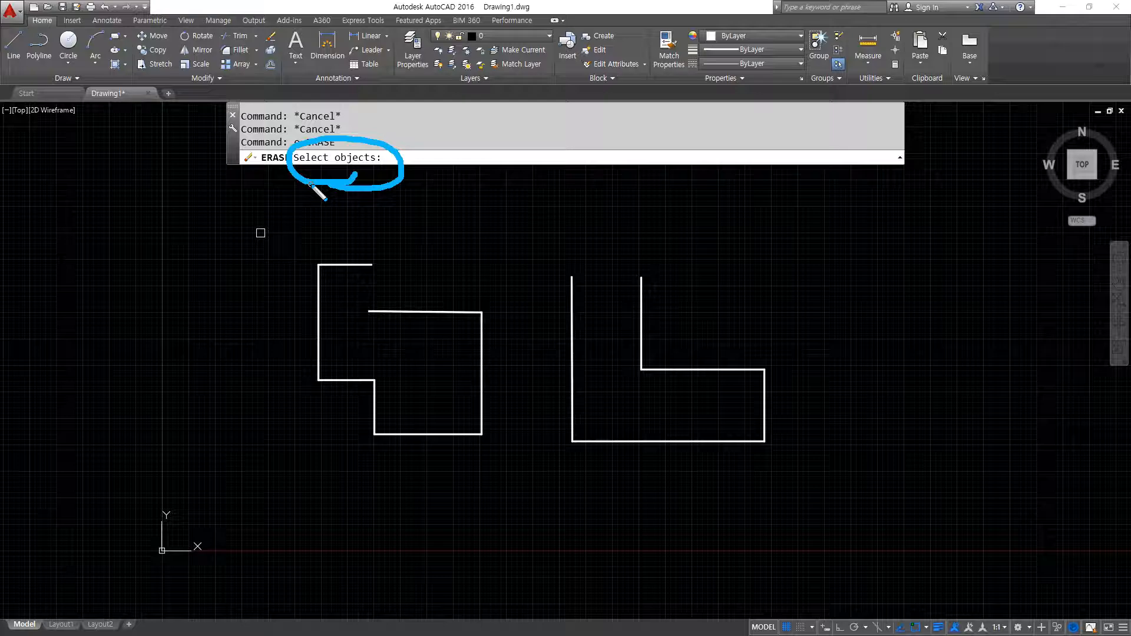
key(Escape)
key(Escape)
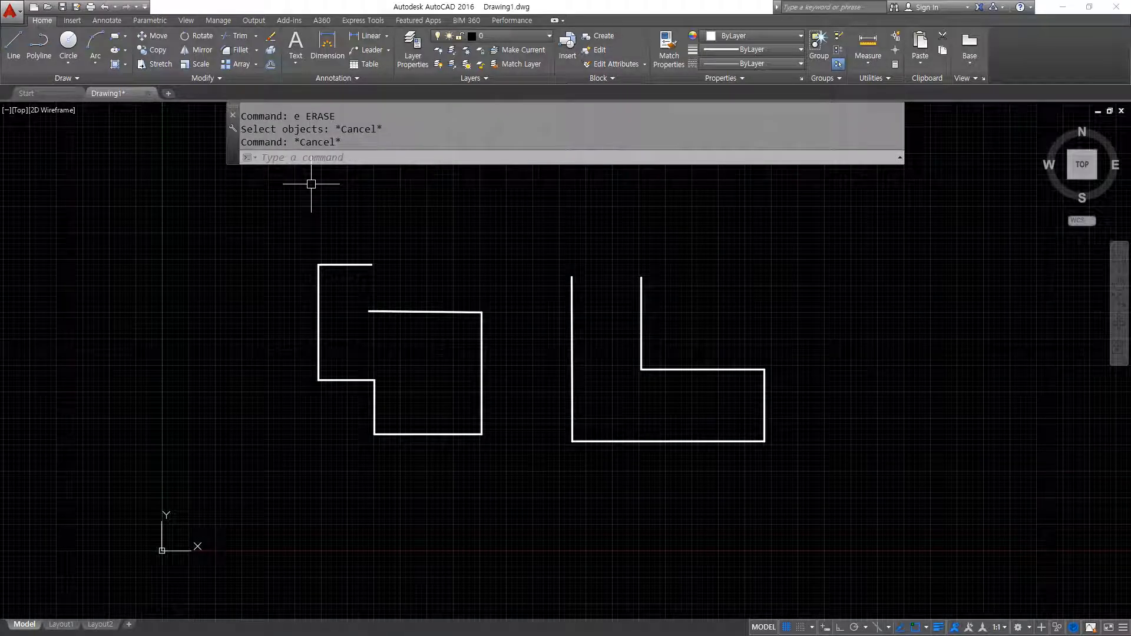
Select the whole left outline with a selection window, delete it, and undo the deletion.
click(261, 217)
click(554, 515)
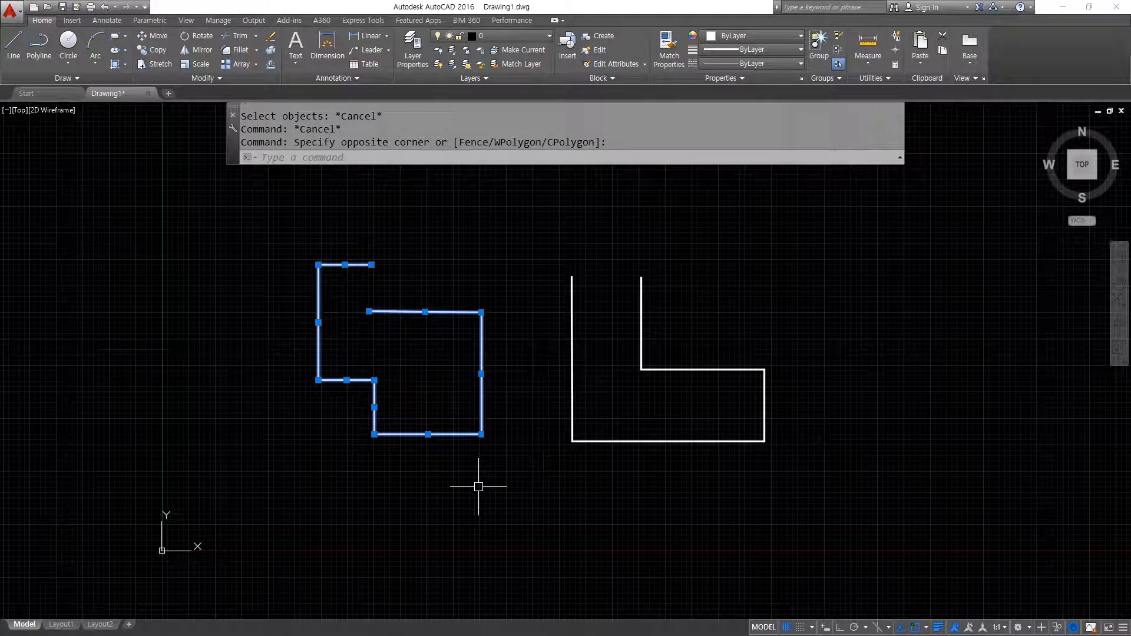
key(Delete)
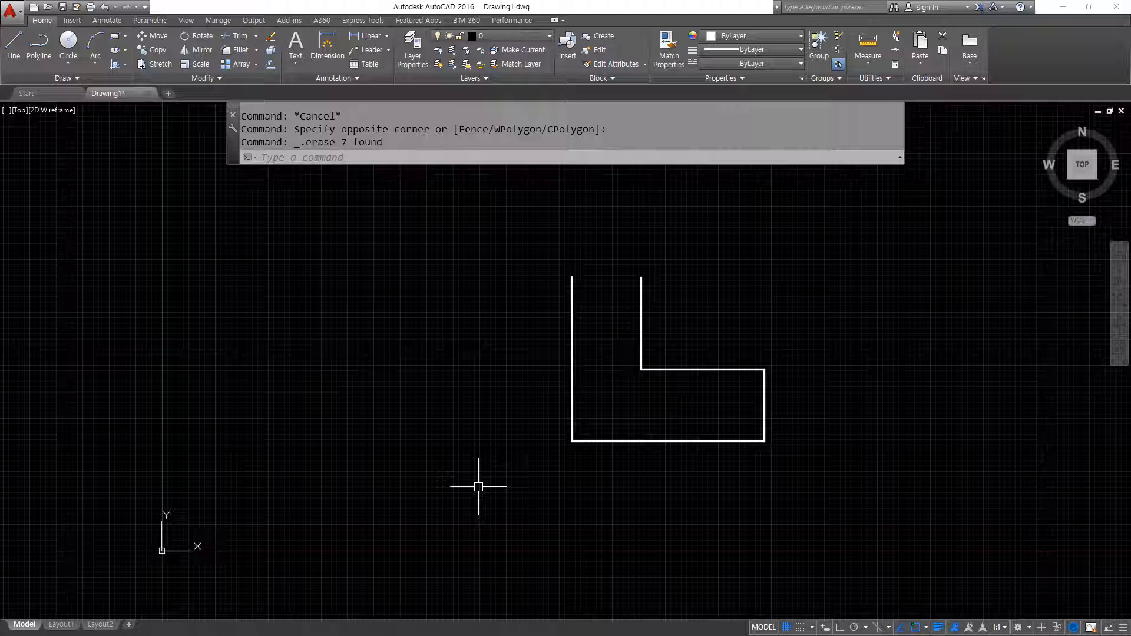
key(ctrl+z)
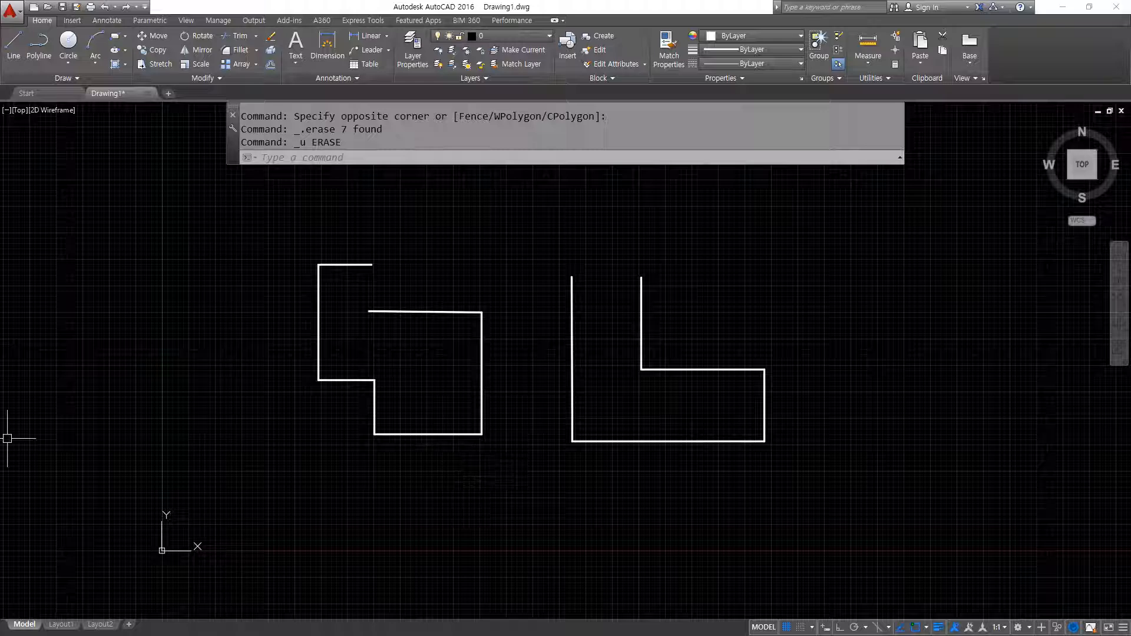
Select the left outline's top line, left vertical line and adjoining lower horizontal line one by one, and clear the selection.
click(363, 265)
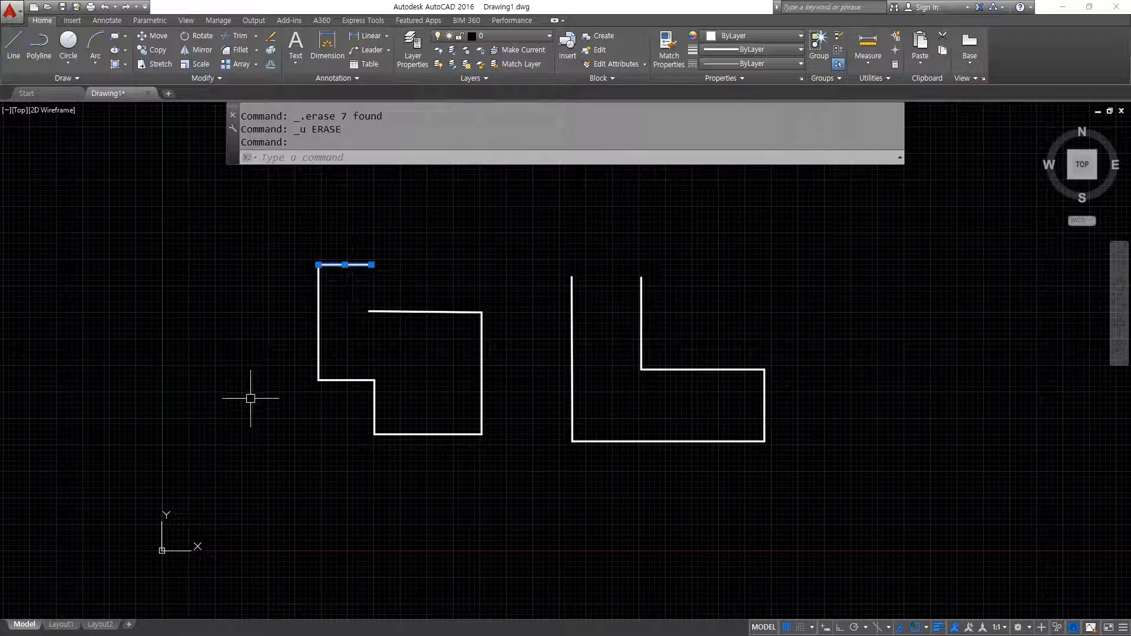
click(319, 322)
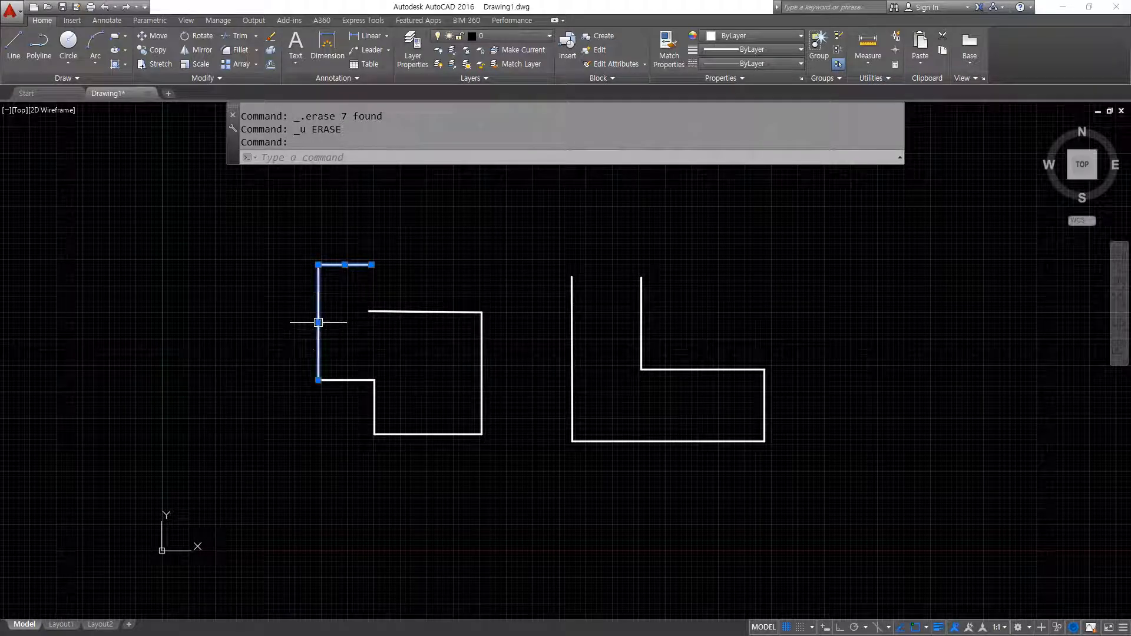
click(357, 381)
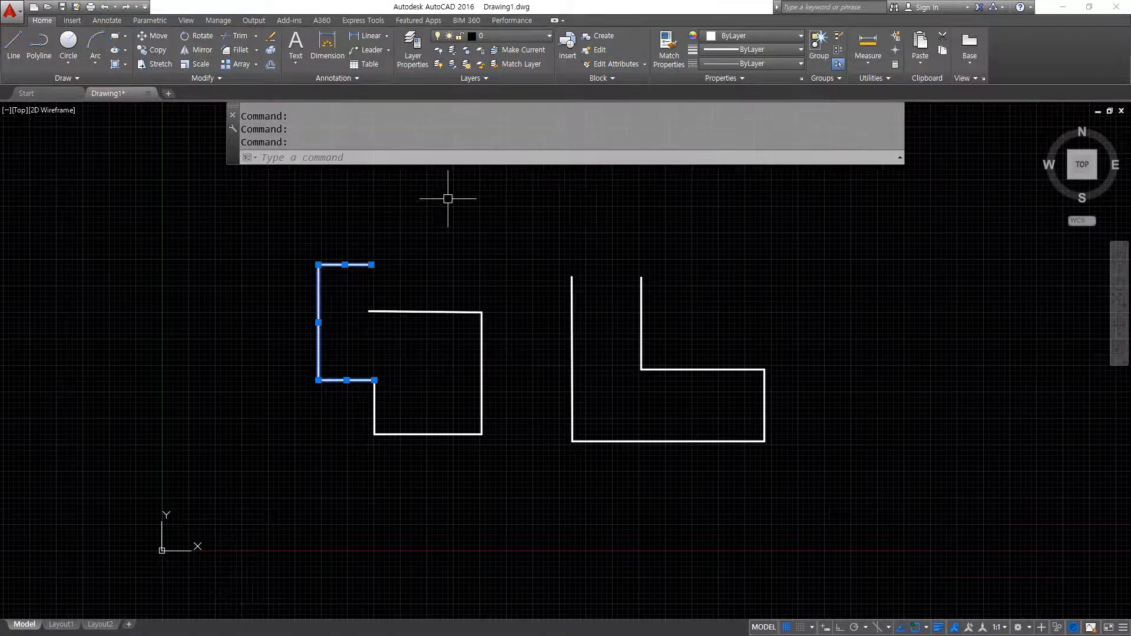
scroll(360, 286, up, 4)
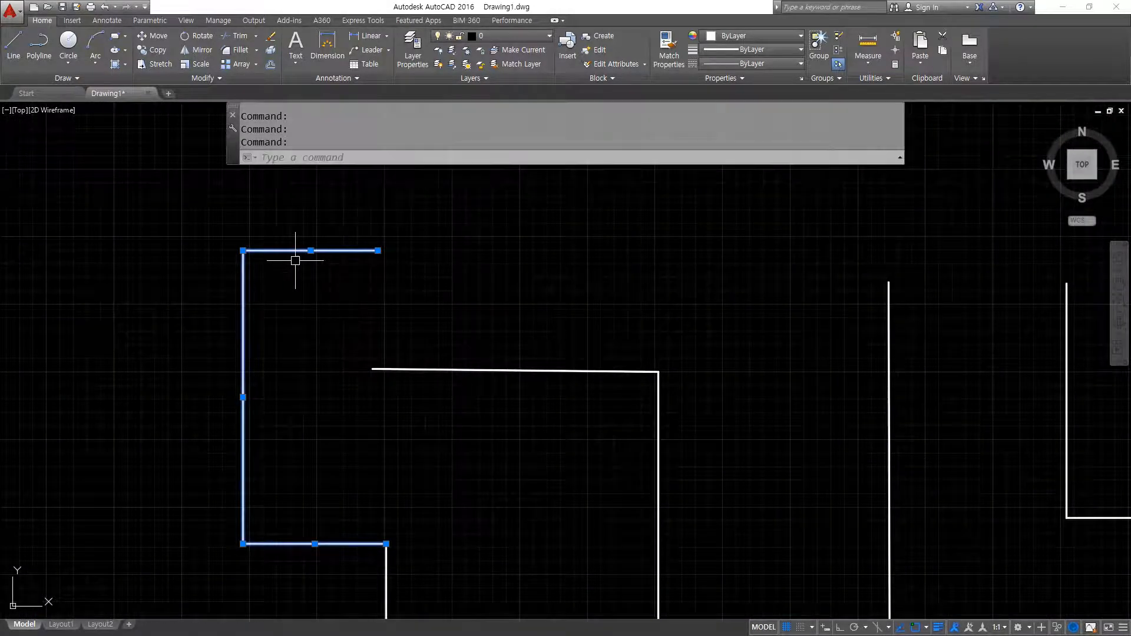
key(super+plus)
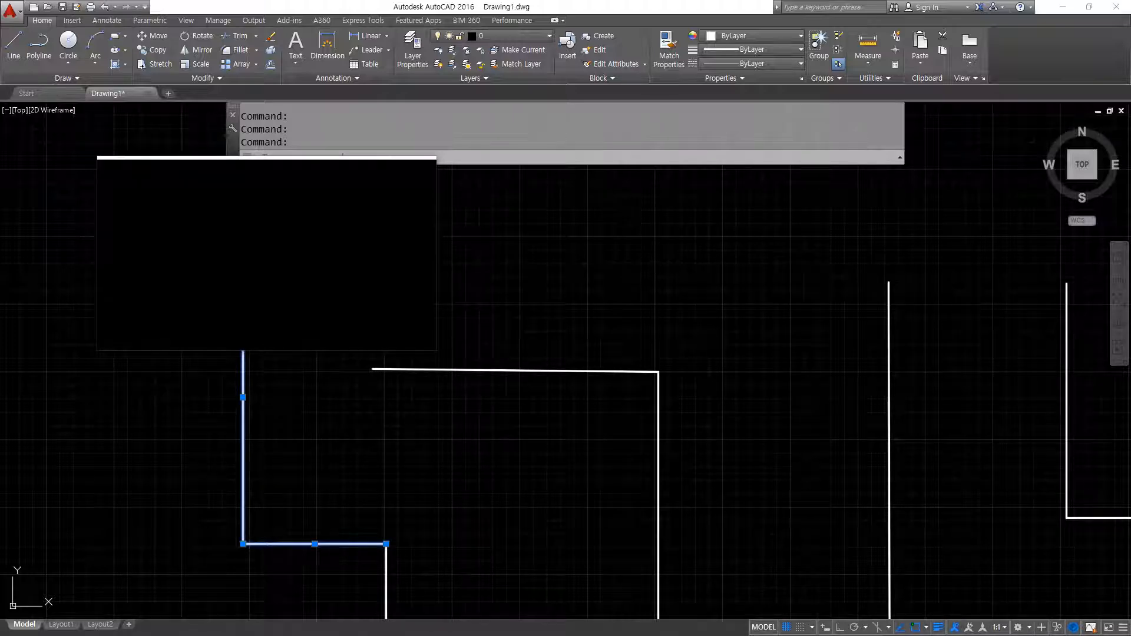
key(Escape)
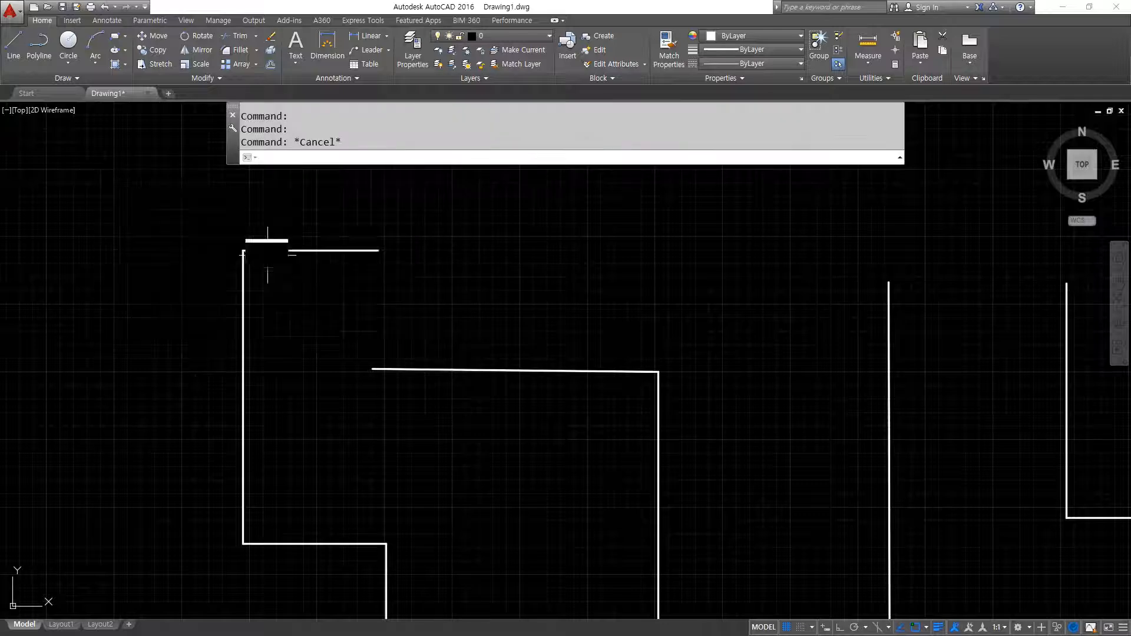
Select the left outline's upper two lines with a crossing selection, and add the line "Grip 손잡이" below the Object entry in Notepad.
drag(351, 194, 155, 359)
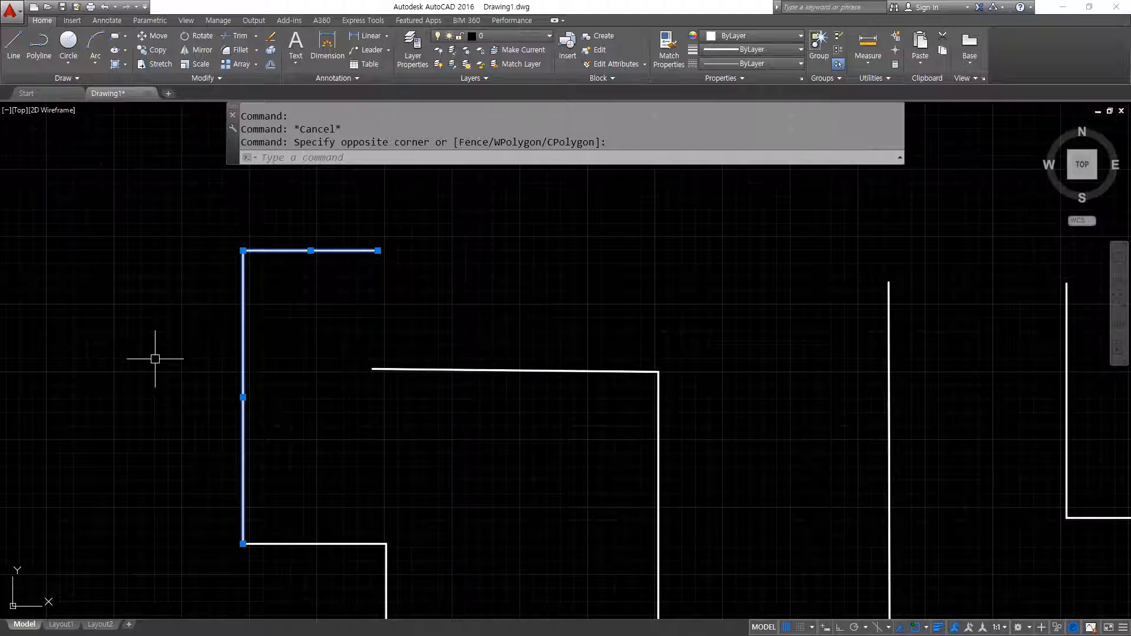
key(alt+Tab)
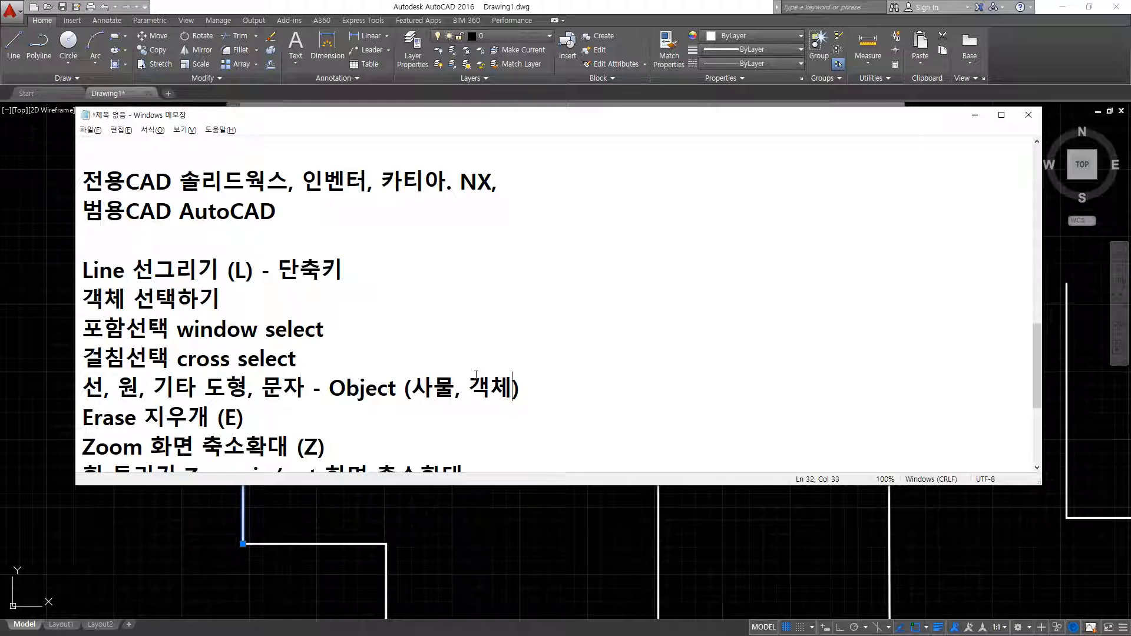
key(Return)
text(g)
key(BackSpace)
key(BackSpace)
key(Right)
key(Return)
text(G)
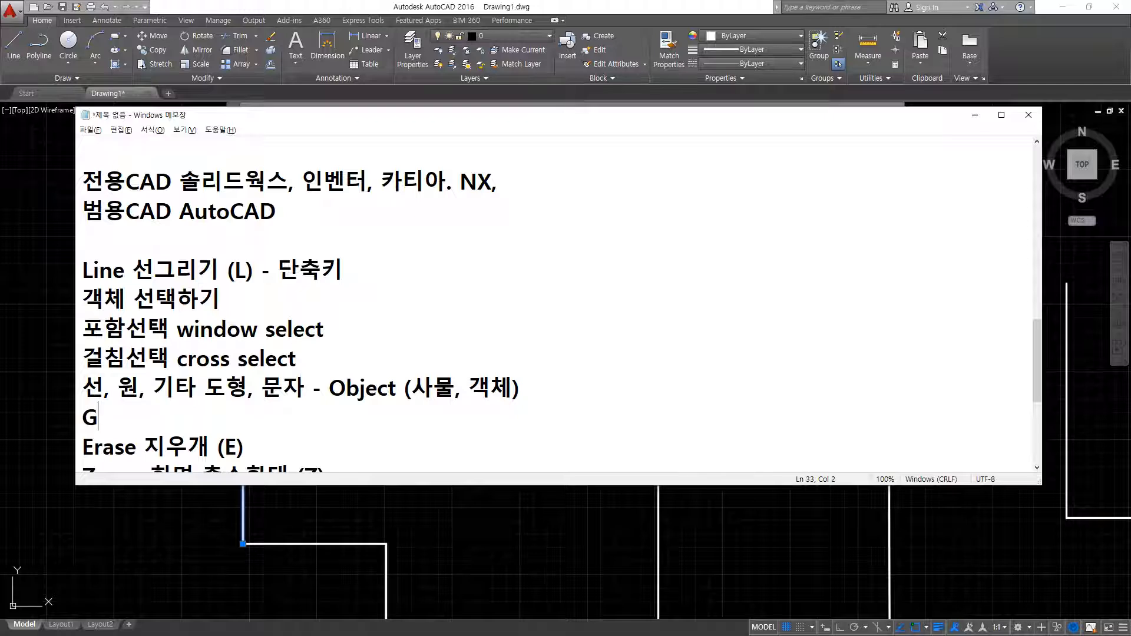
text(rip 손잡이)
Insert "명령어 없이 객체를 선택하면" before "Grip" at the start of the new note line.
key(Home)
text(ㅁ)
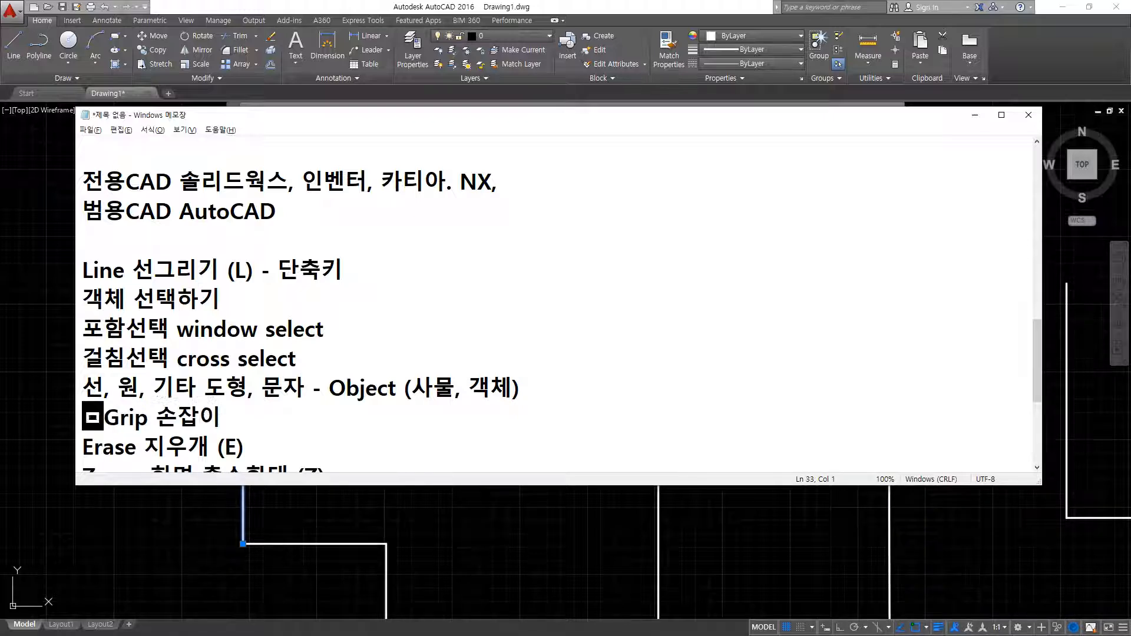
text(ㅕ)
key(BackSpace)
text(묭)
key(BackSpace)
key(BackSpace)
key(BackSpace)
text(명려)
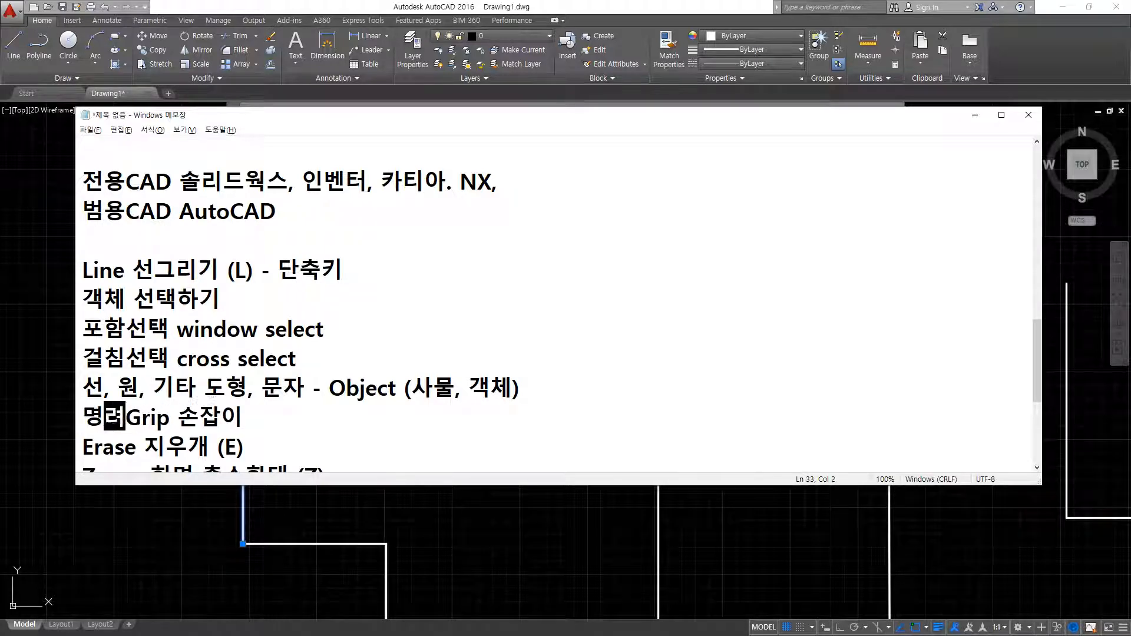
text(ㅇ어 없이 )
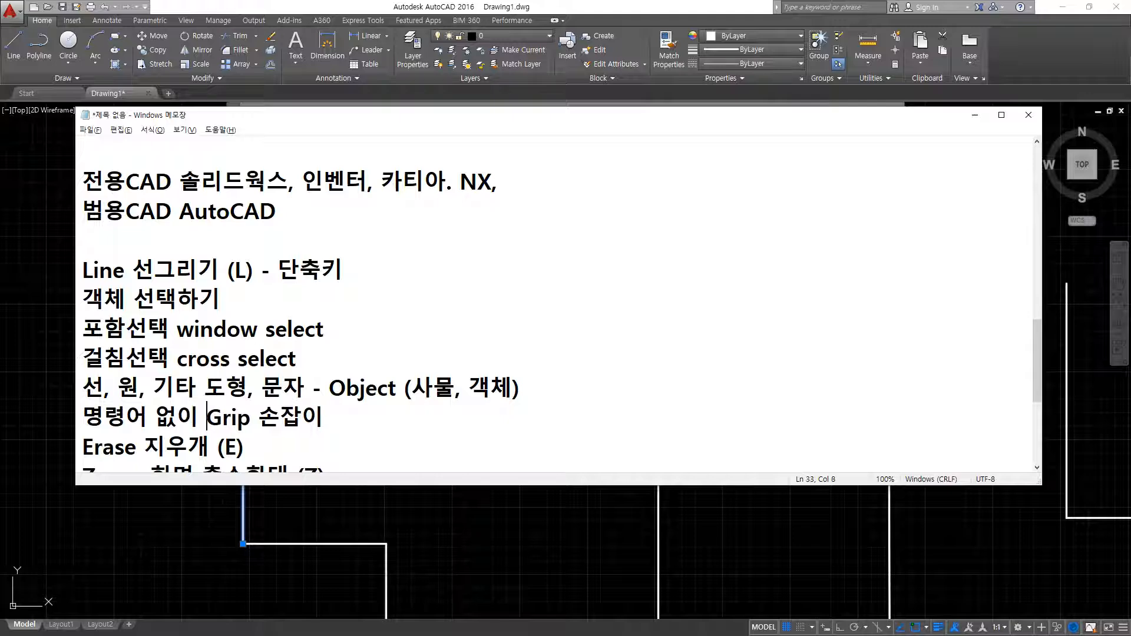
text(객)
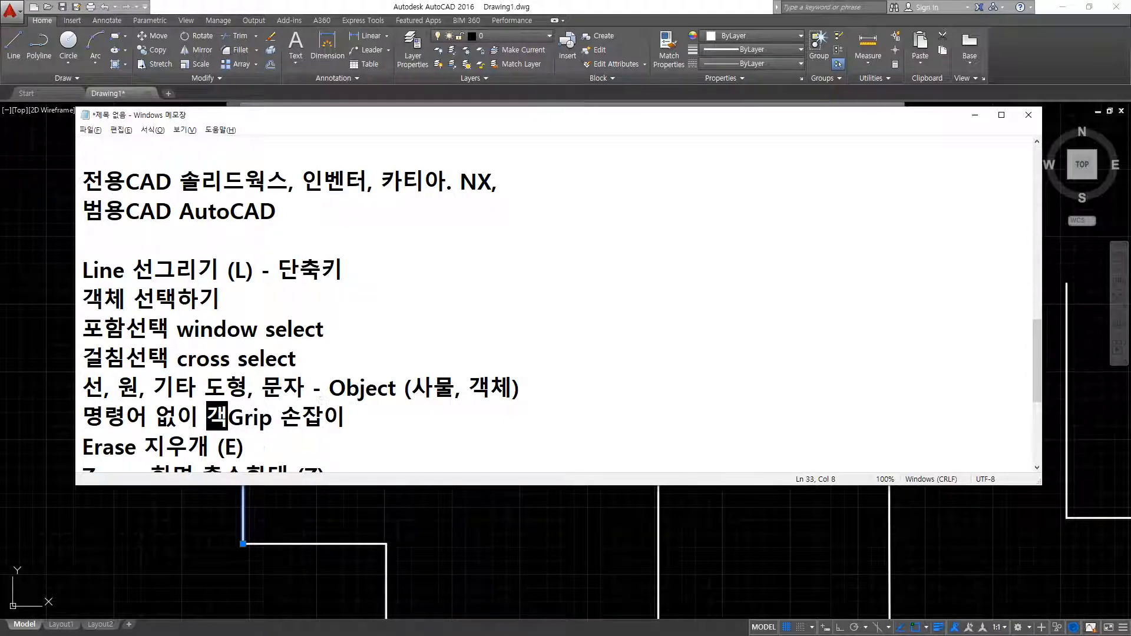
text(체를 선택하며)
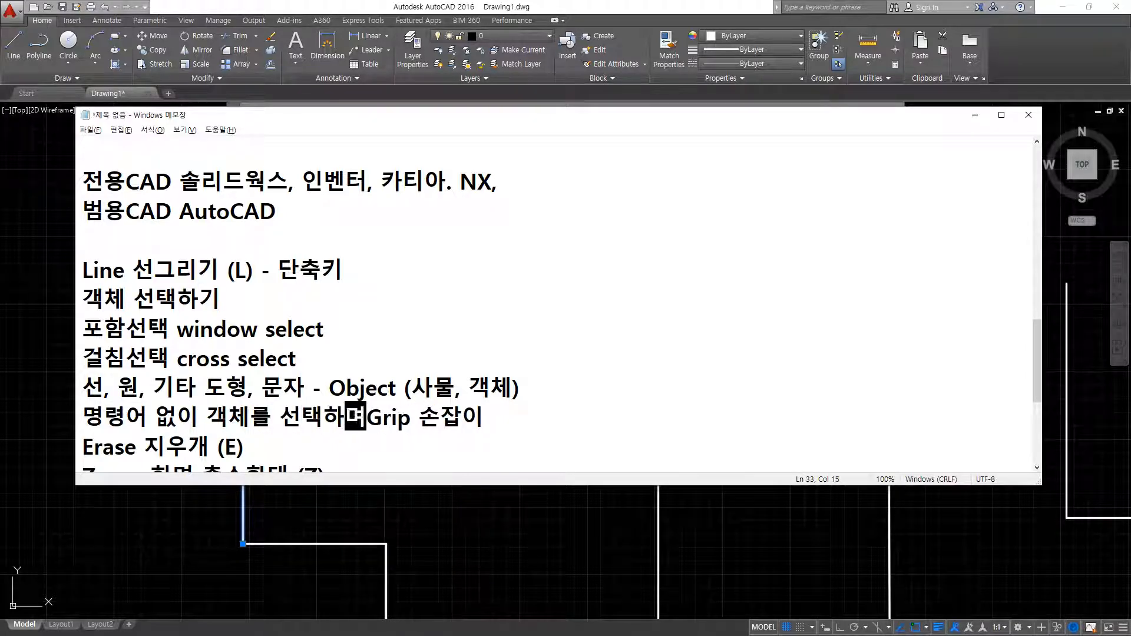
text(ㄴ)
Put "손잡이" in parentheses directly after "Grip" and complete the sentence with "이 생성 됩니다.".
key(Right)
key(Right)
key(Right)
key(Right)
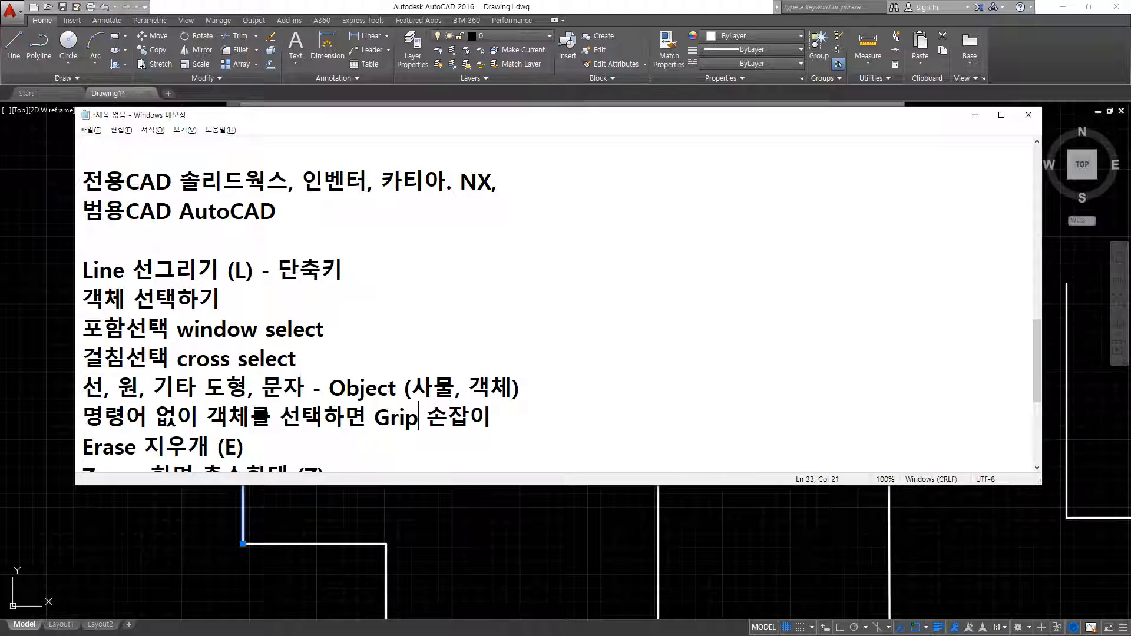
key(Right)
key(BackSpace)
text(()
key(End)
text()이 생성)
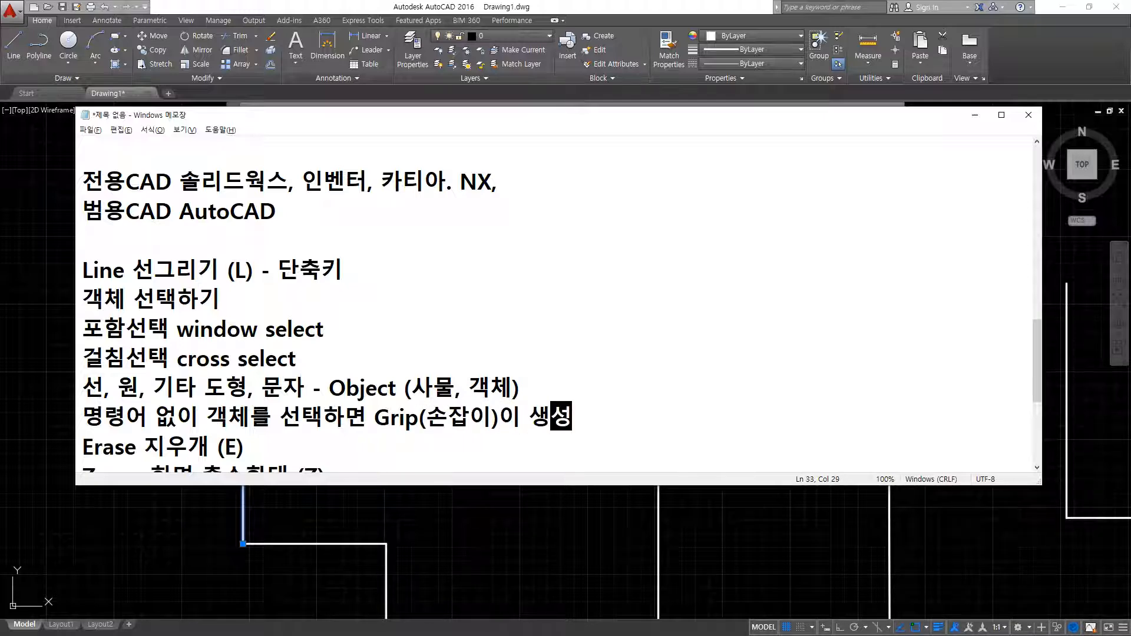
text( 됩니다.)
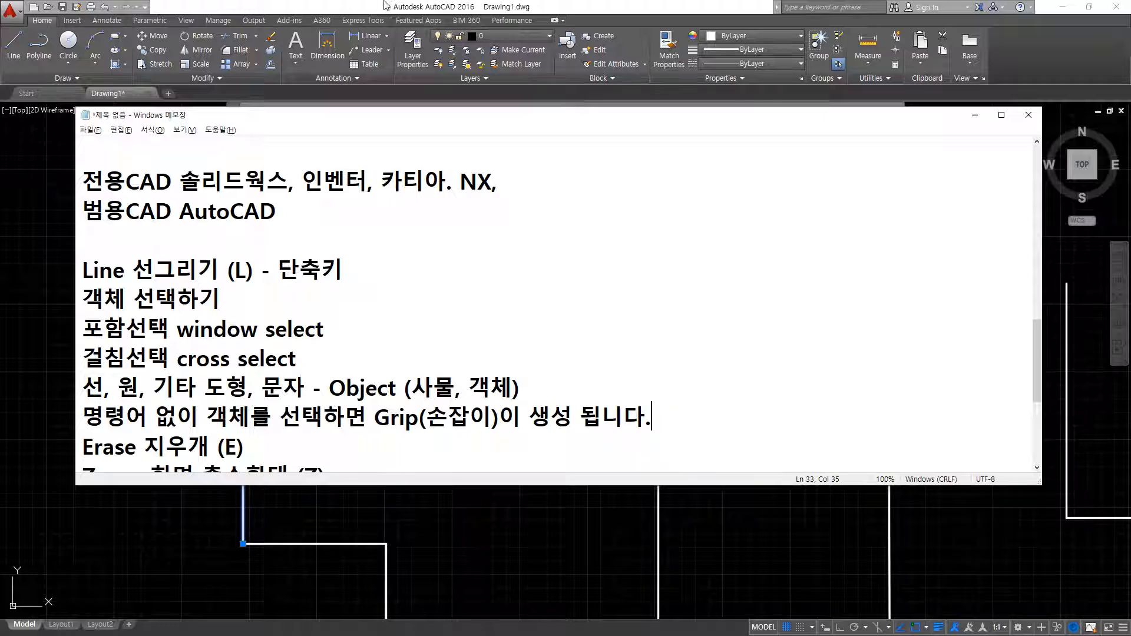
Switch to AutoCAD, clear the selection, pick the left outline's top line and left vertical line individually, and deselect them.
key(alt+Tab)
key(Escape)
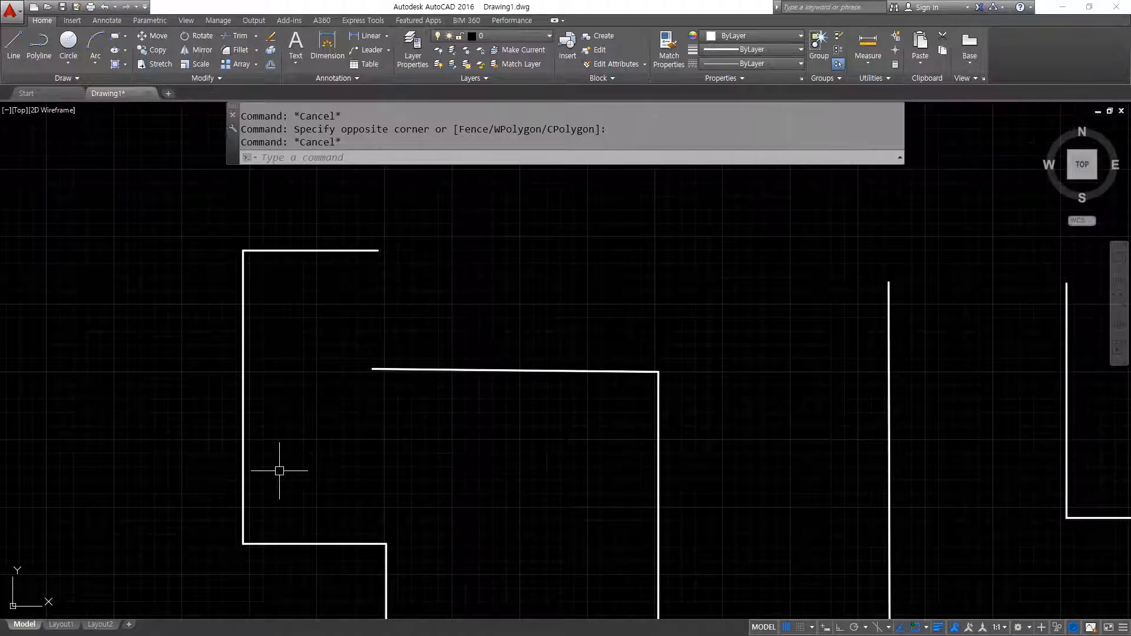
click(273, 251)
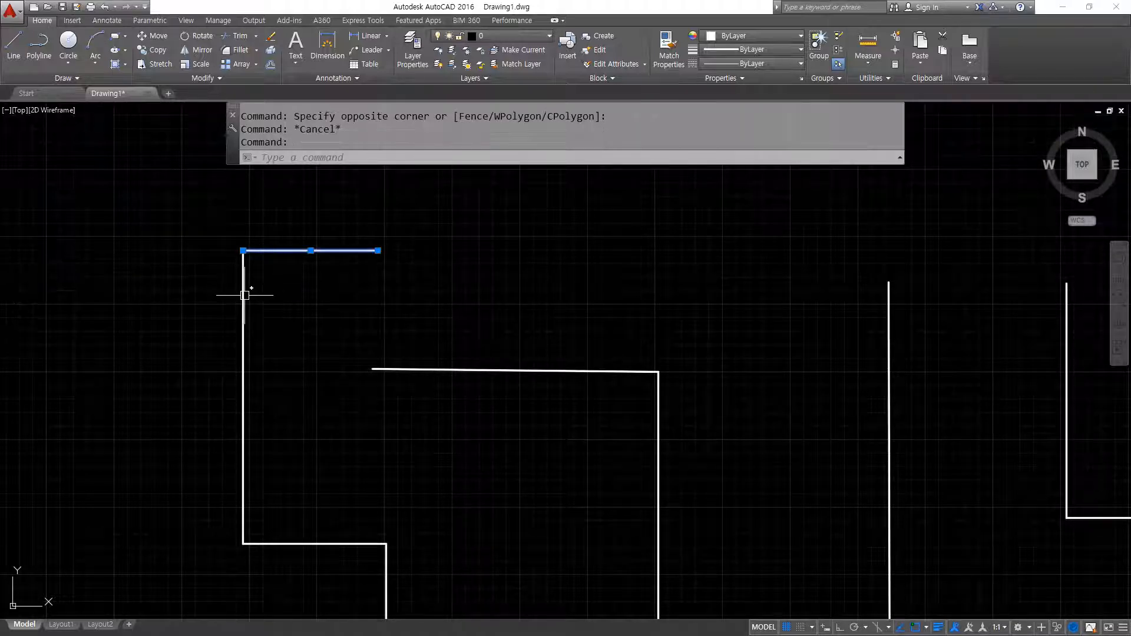
click(244, 295)
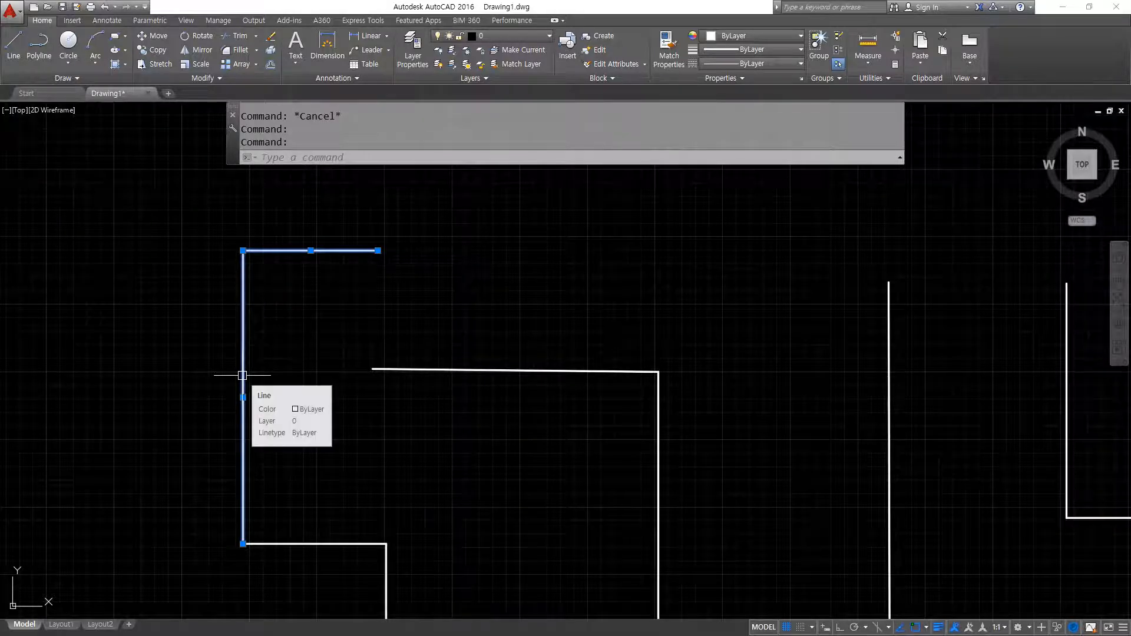
key(Escape)
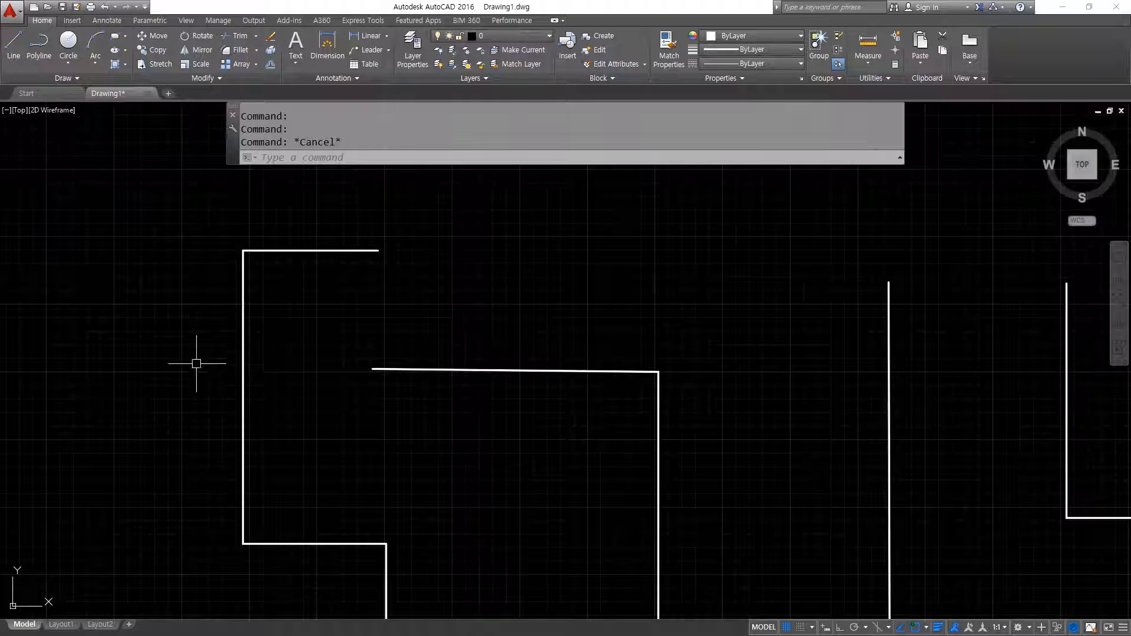
Select the left outline's top line and left vertical line without a command, and delete both.
click(270, 251)
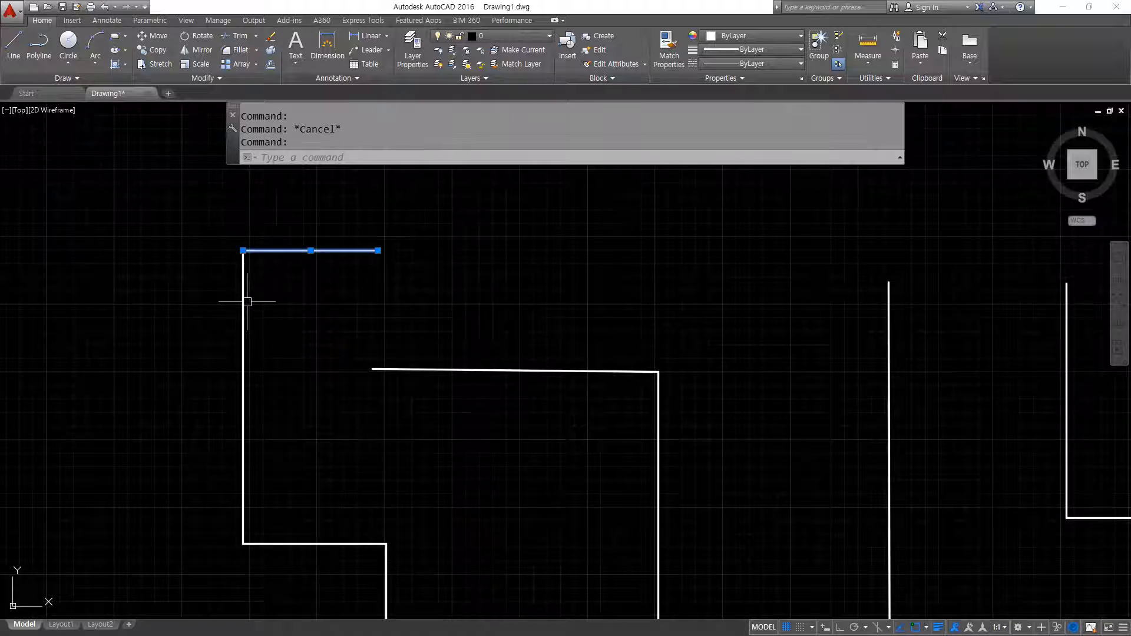
click(244, 302)
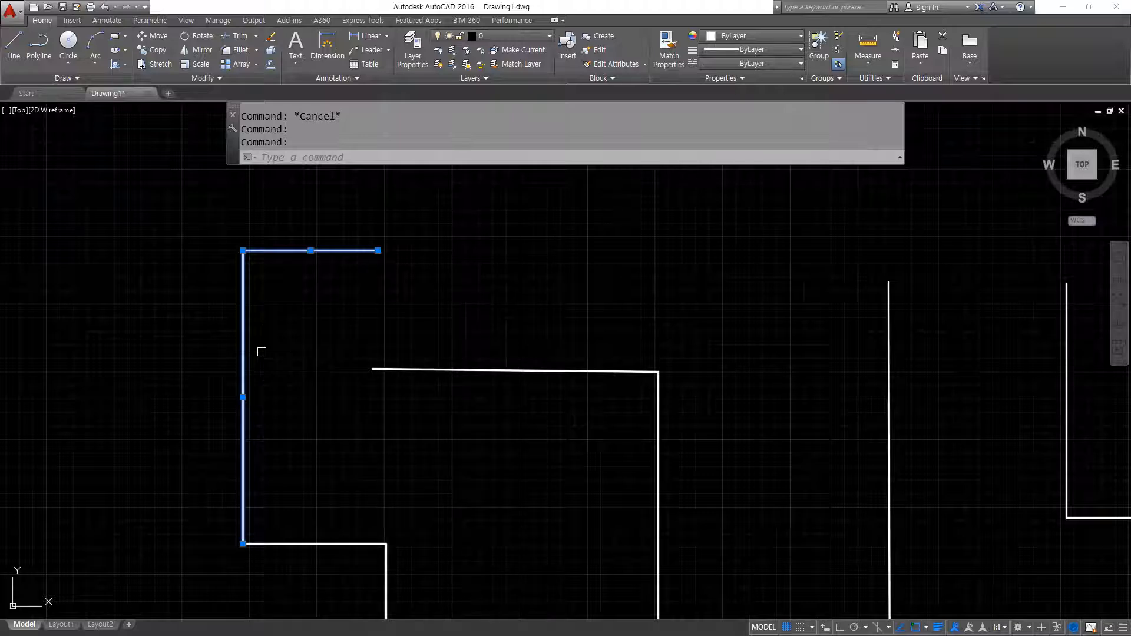
key(alt+Tab)
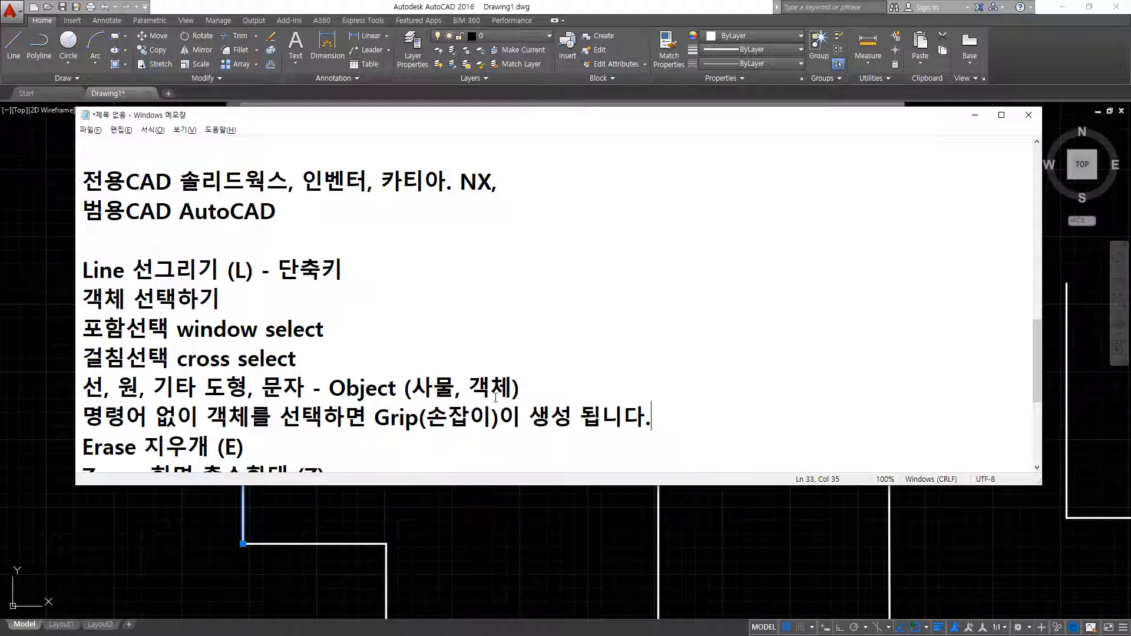
click(517, 6)
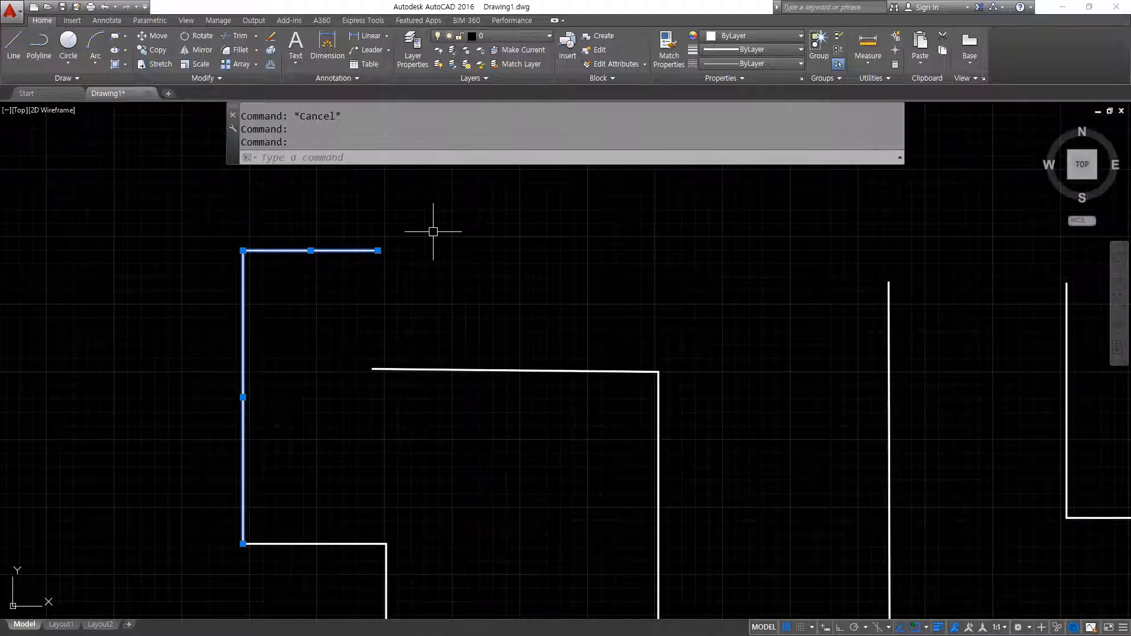
key(Delete)
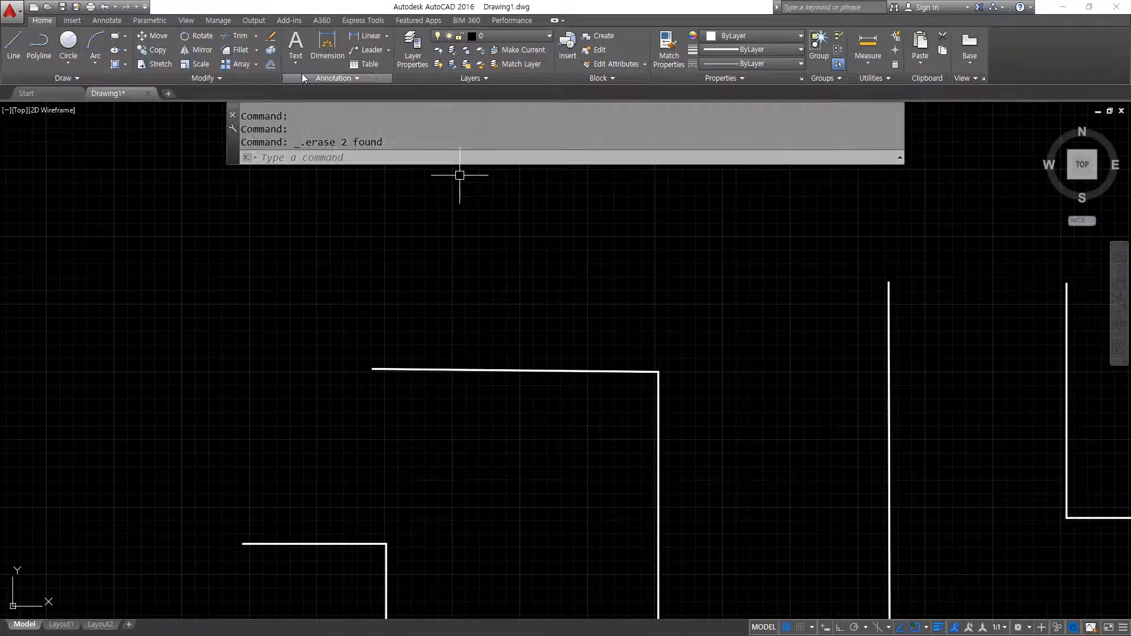
Start the Erase command to pick further objects.
click(270, 36)
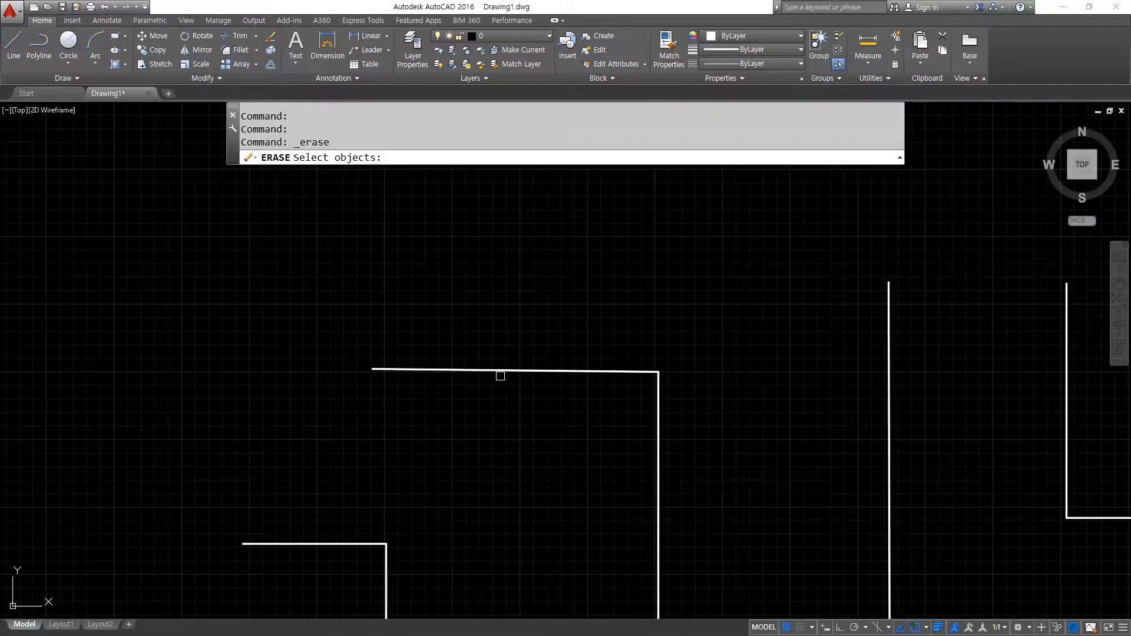
Erase the five connected lines of the stepped outline beside the L-shaped outline.
click(500, 371)
scroll(486, 410, down, 2)
middle_drag(486, 411, 492, 356)
scroll(493, 356, up, 2)
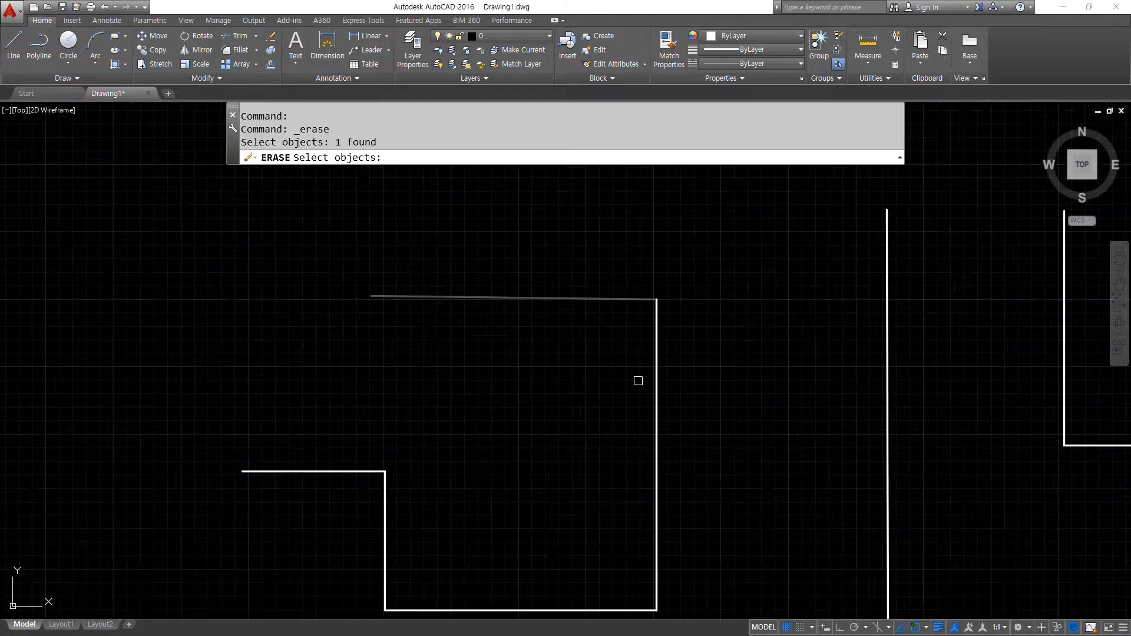
click(656, 380)
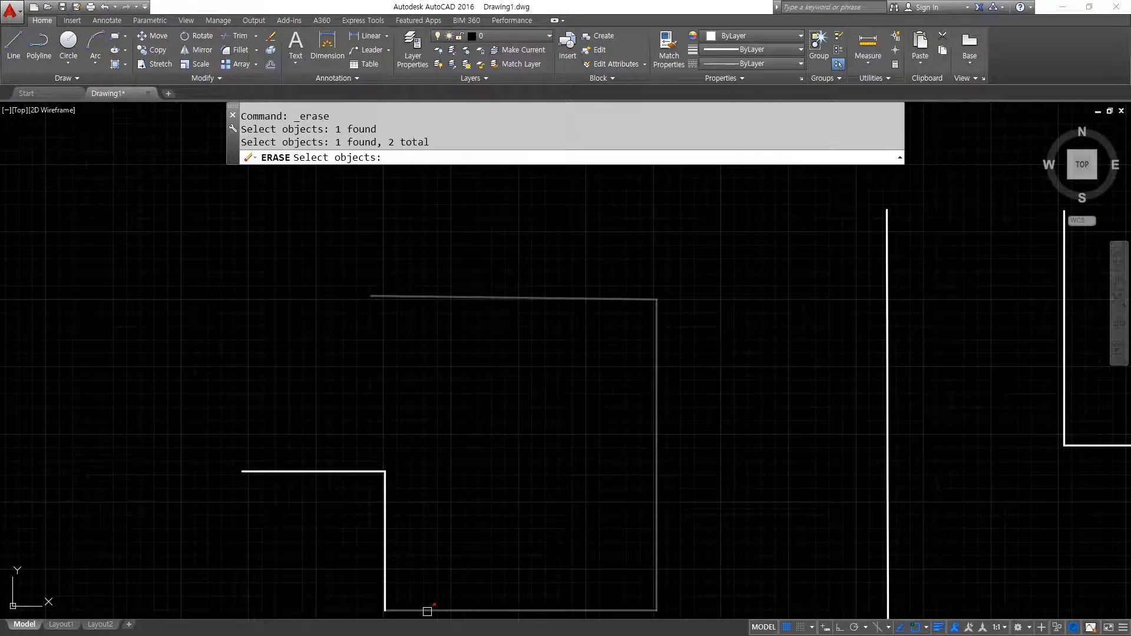
click(427, 610)
click(386, 551)
click(351, 472)
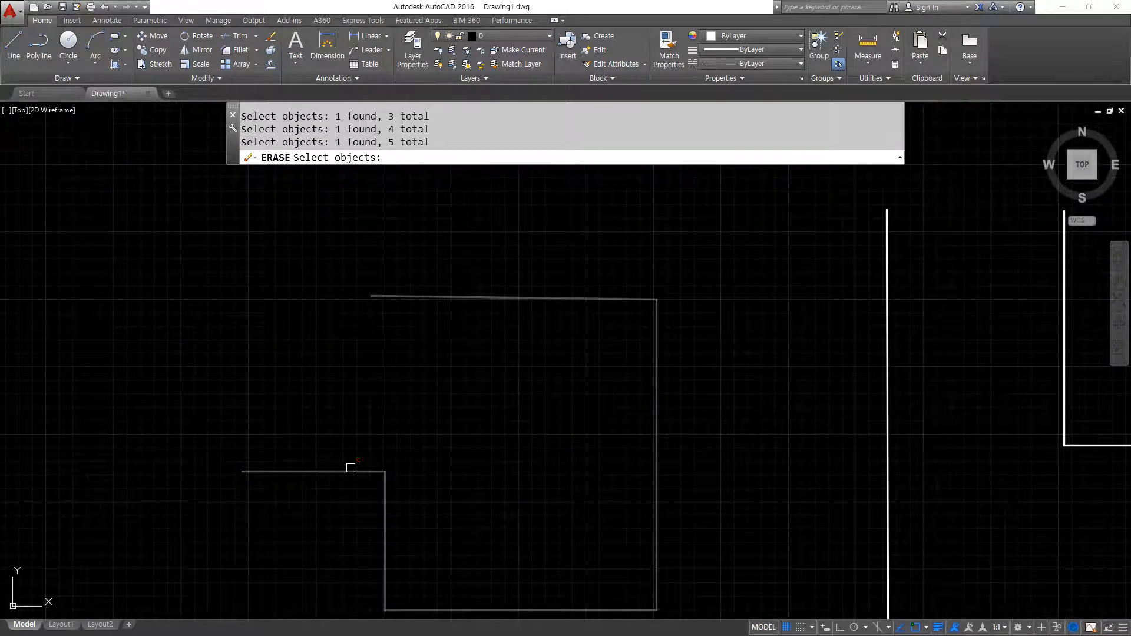
key(Return)
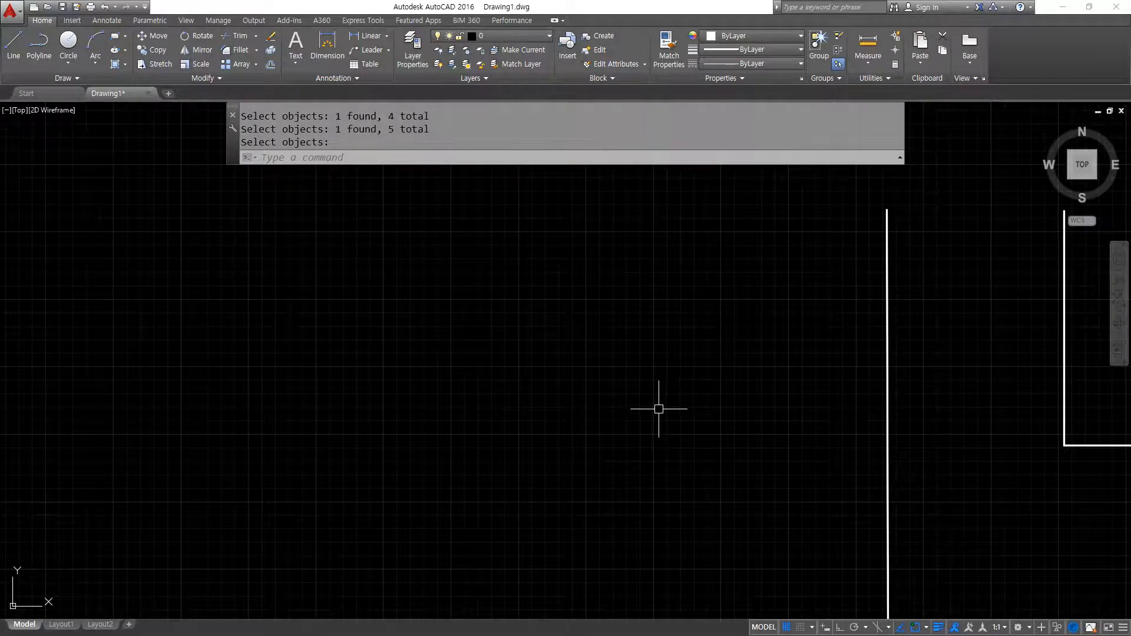
scroll(658, 408, down, 2)
middle_drag(678, 412, 456, 393)
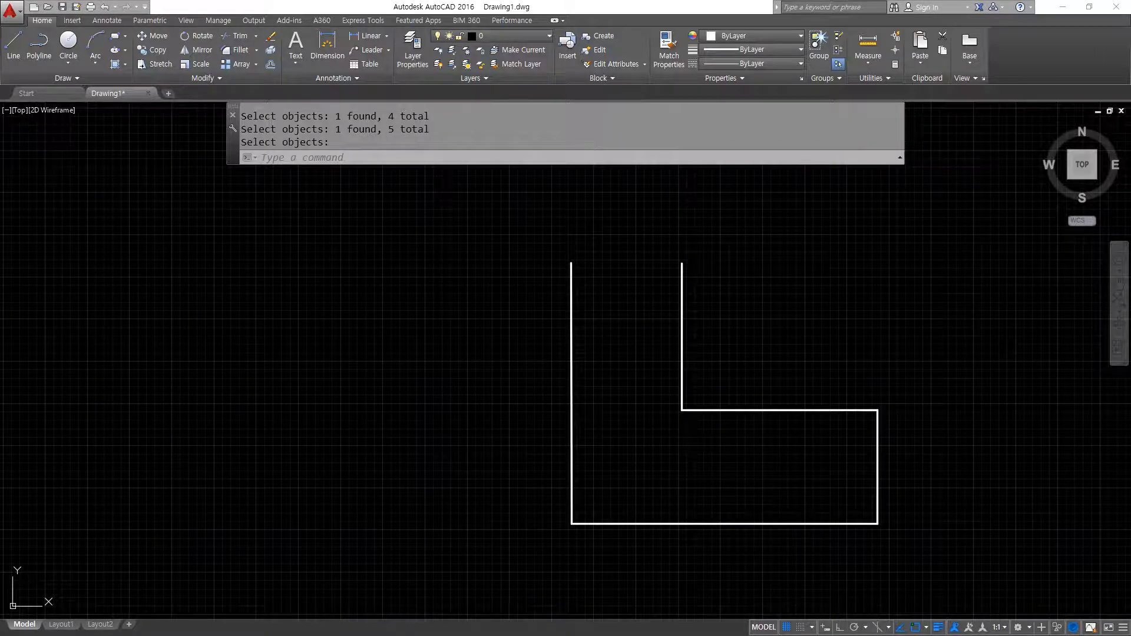
Switch to Notepad and append "화면의 빈 공간을 클릭 후" to the "포함선택 window select" line.
key(alt+Tab)
click(330, 359)
key(Return)
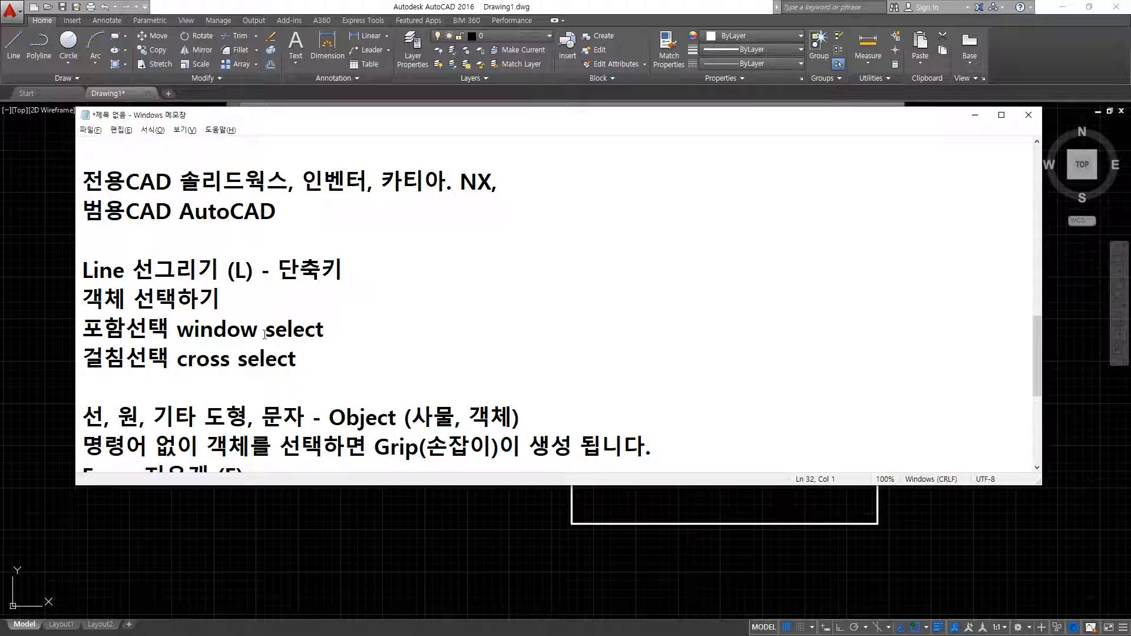
click(354, 327)
text(ql)
key(BackSpace)
key(BackSpace)
text(화면으의 빈 )
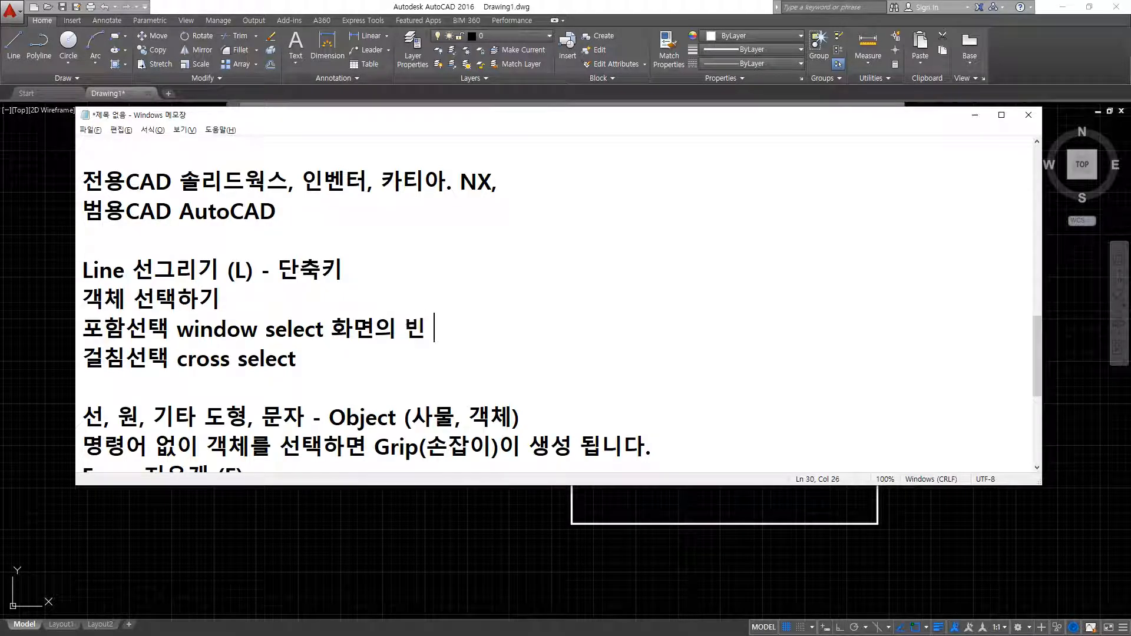
text(공간을 클)
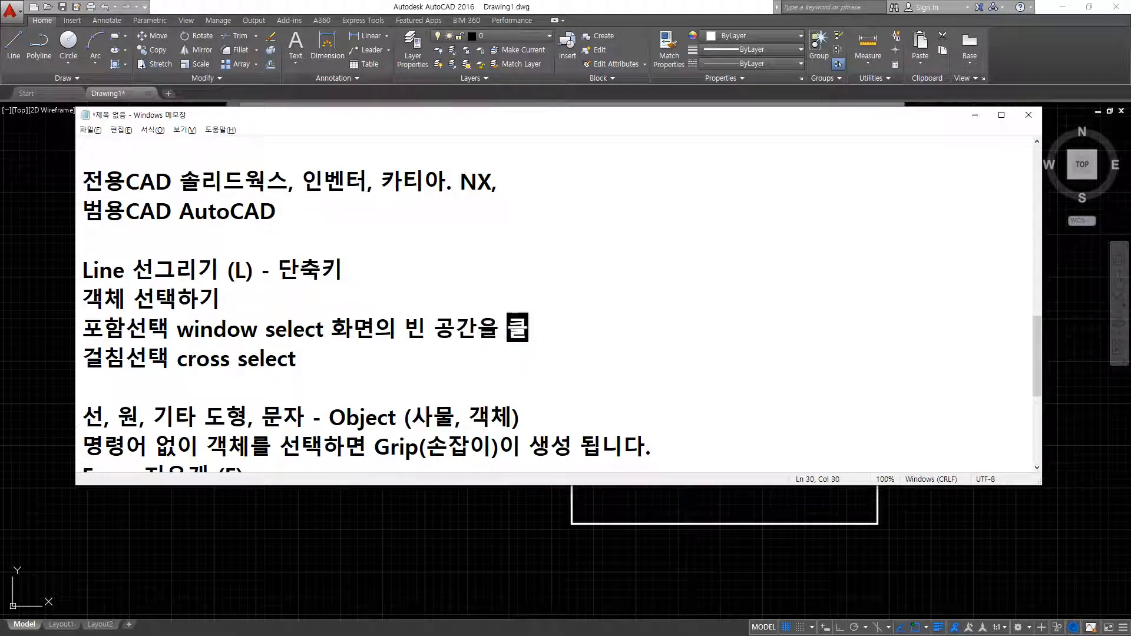
text(릭 후)
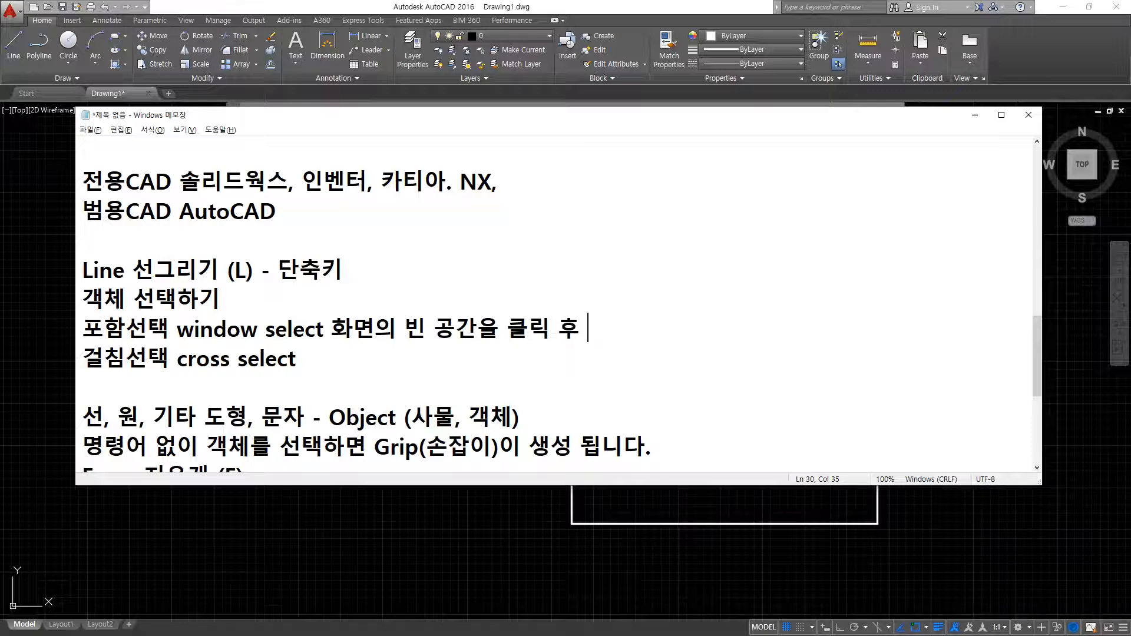
Switch to AutoCAD and start a selection box in the empty space beside the L-shaped outline.
click(578, 5)
middle_drag(620, 286, 390, 251)
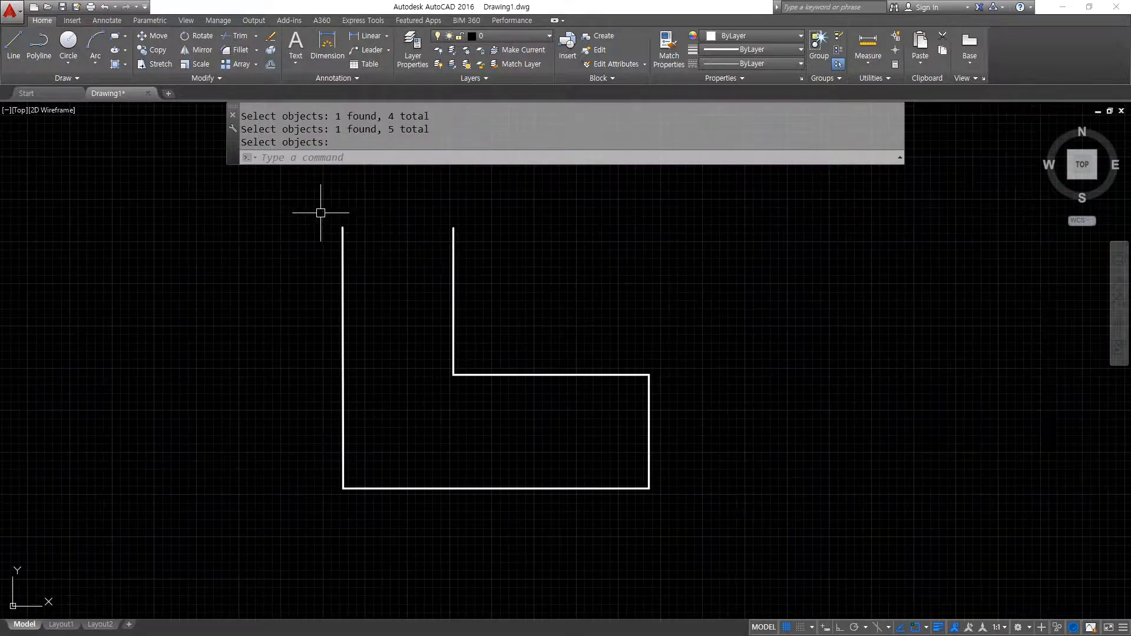
click(317, 202)
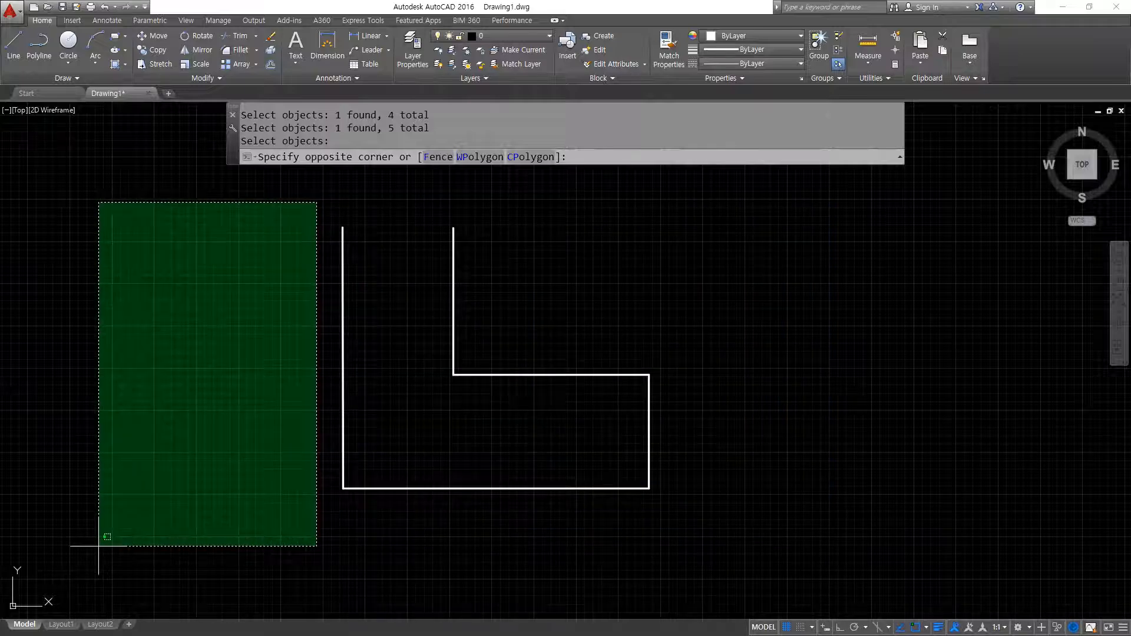
Switch to Notepad and complete the window select line with "오른쪽으로 이동".
key(alt+Tab)
text(오)
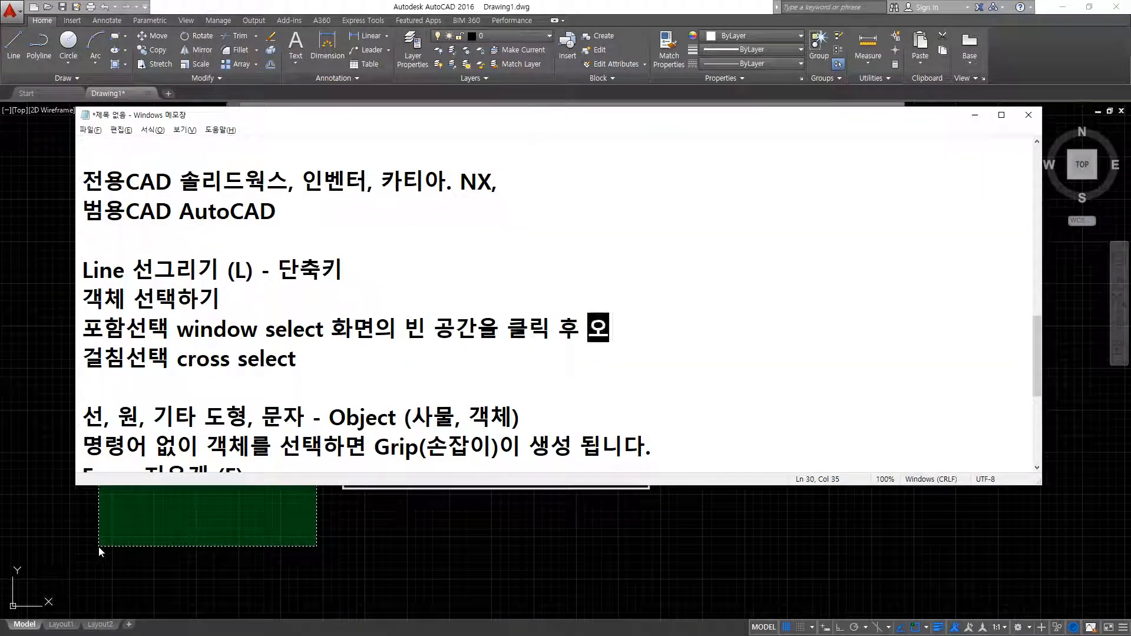
text(른쪽으로 )
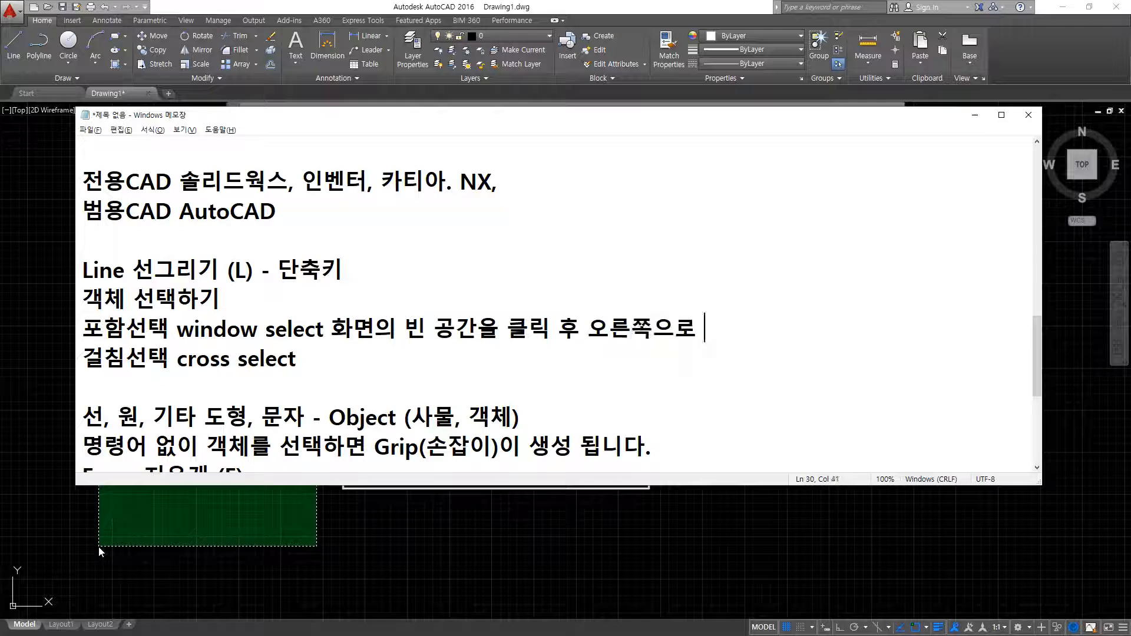
text(이동)
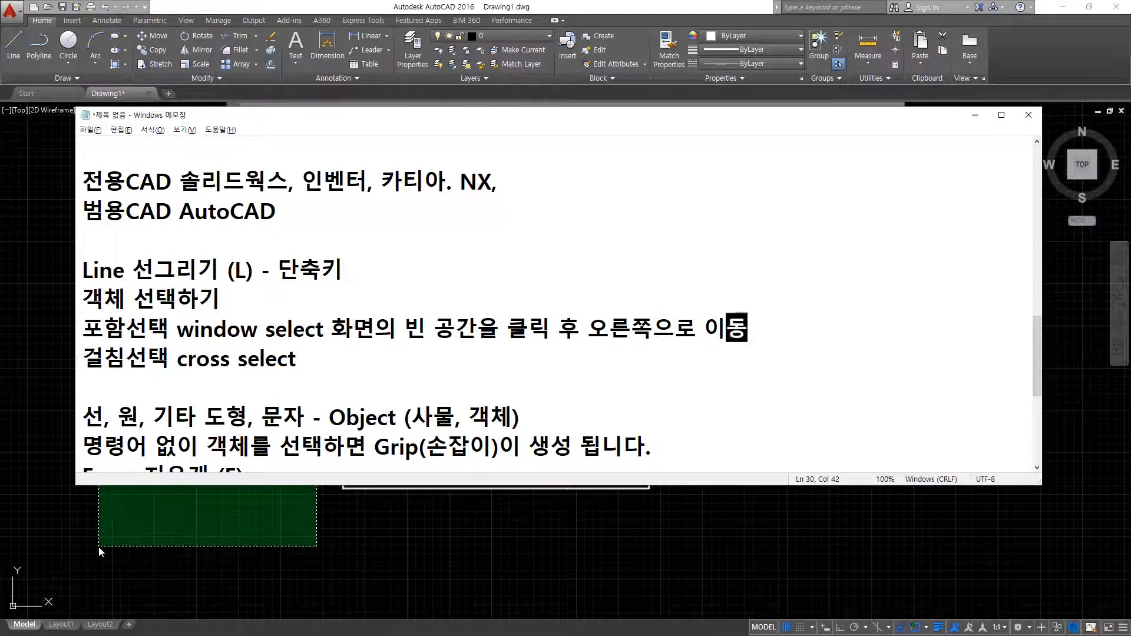
Append "화면의 빈 공간을 클리 후 왼쪽으로 이동" to the "걸침선택 cross select" line.
key(Down)
text(화면의)
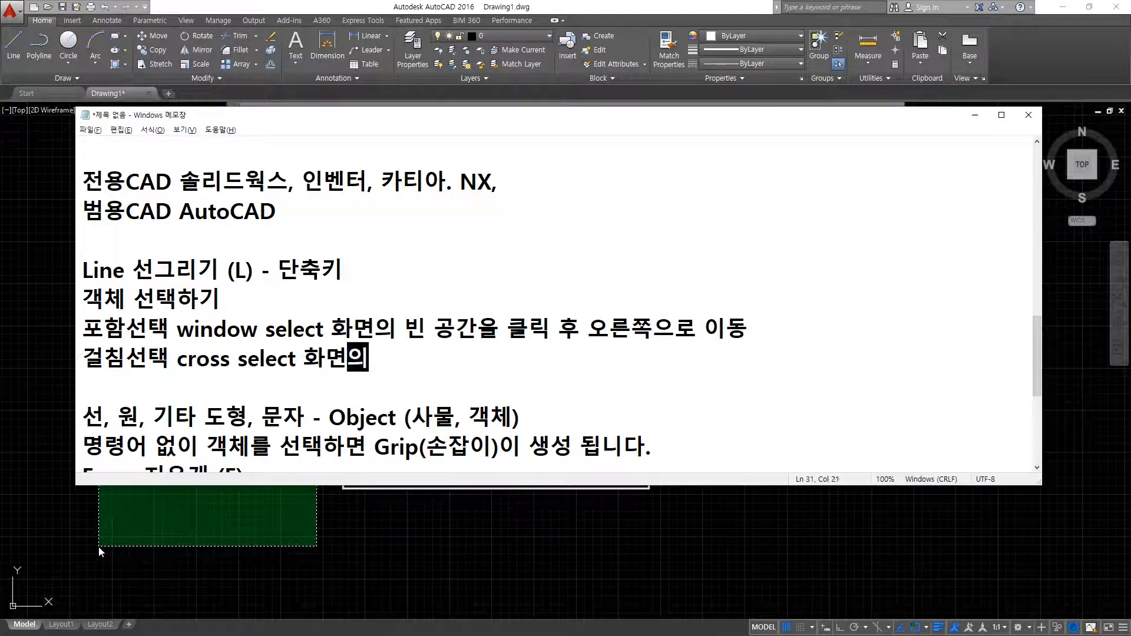
text( 빈 고간을)
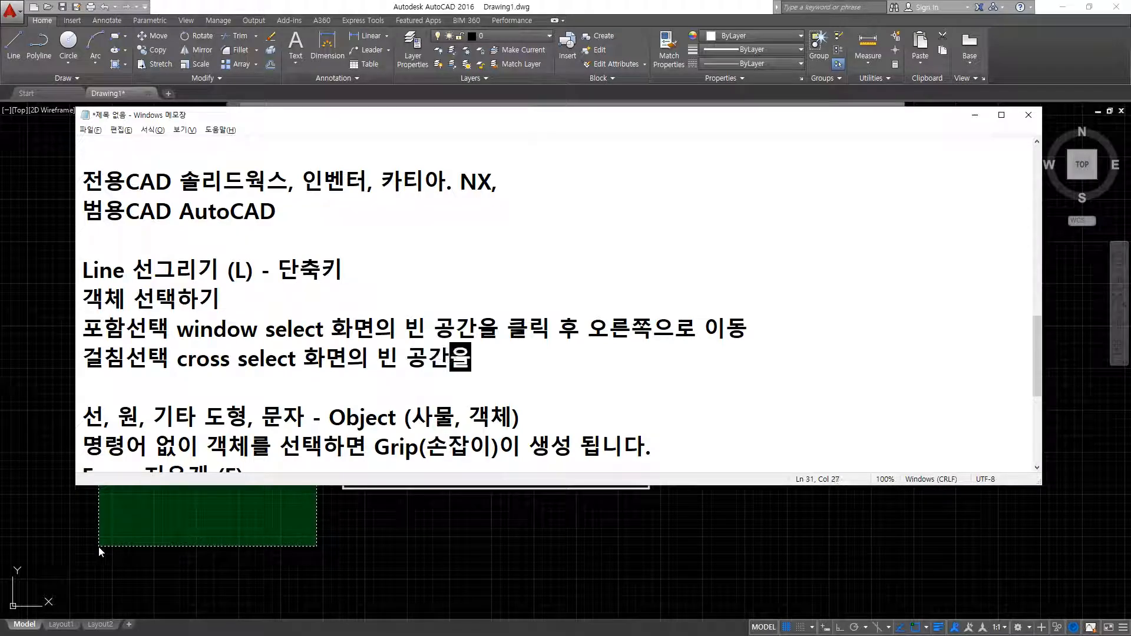
text( 클리 후 )
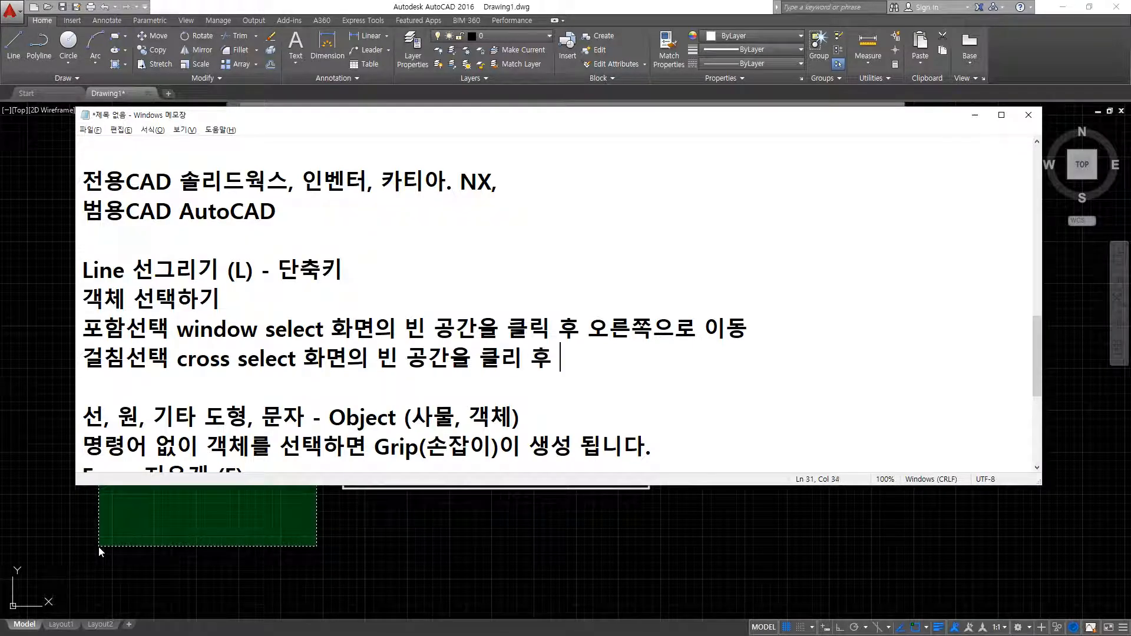
text(왼쪽으로 이동)
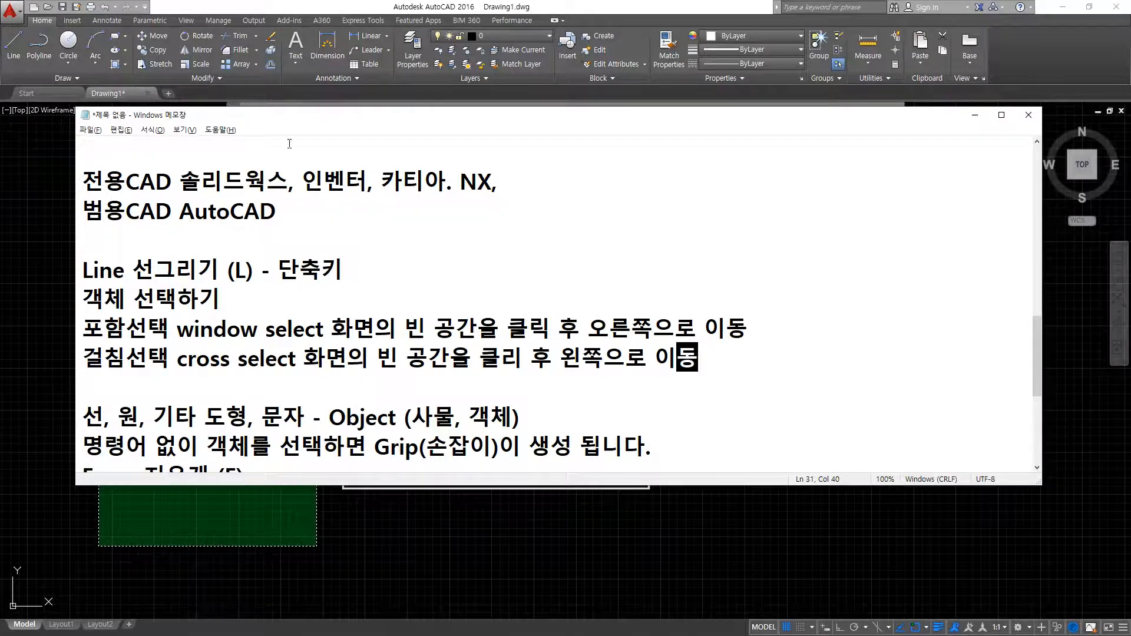
Switch to AutoCAD, cancel the pending selection box, and enclose the whole L-shaped outline in a left-to-right window selection before clearing it.
click(287, 5)
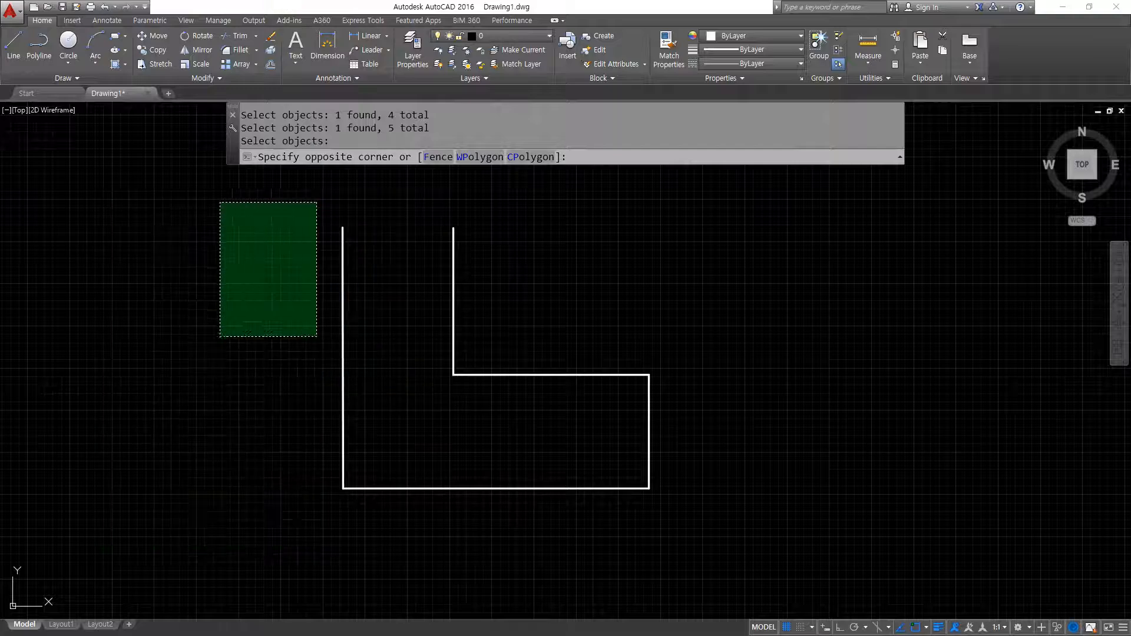
key(Escape)
middle_drag(207, 260, 230, 283)
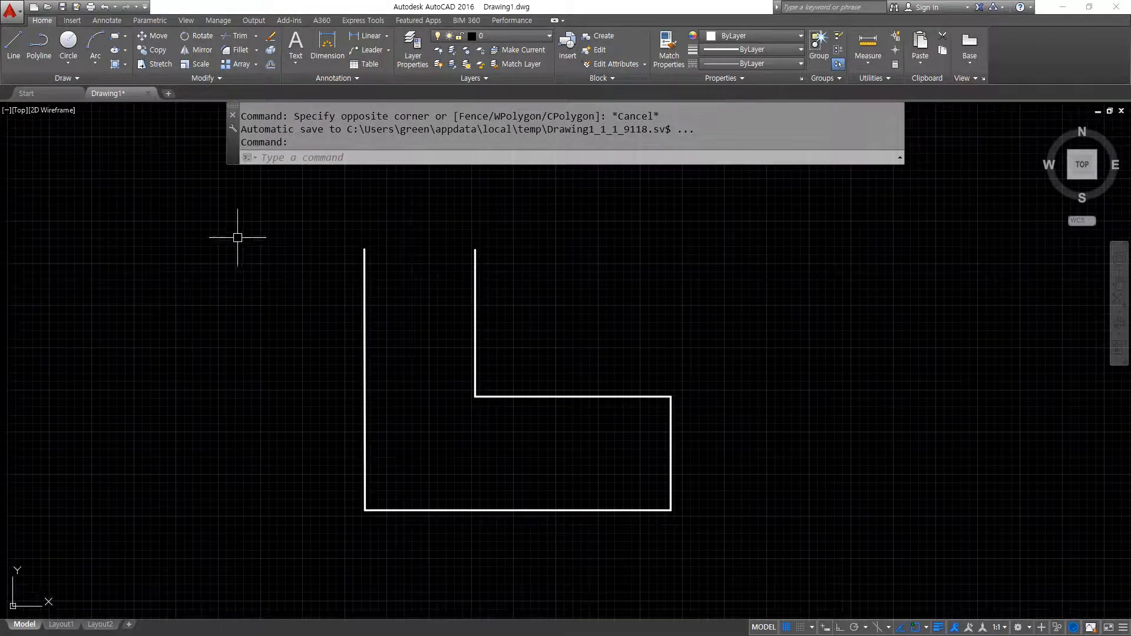
click(293, 205)
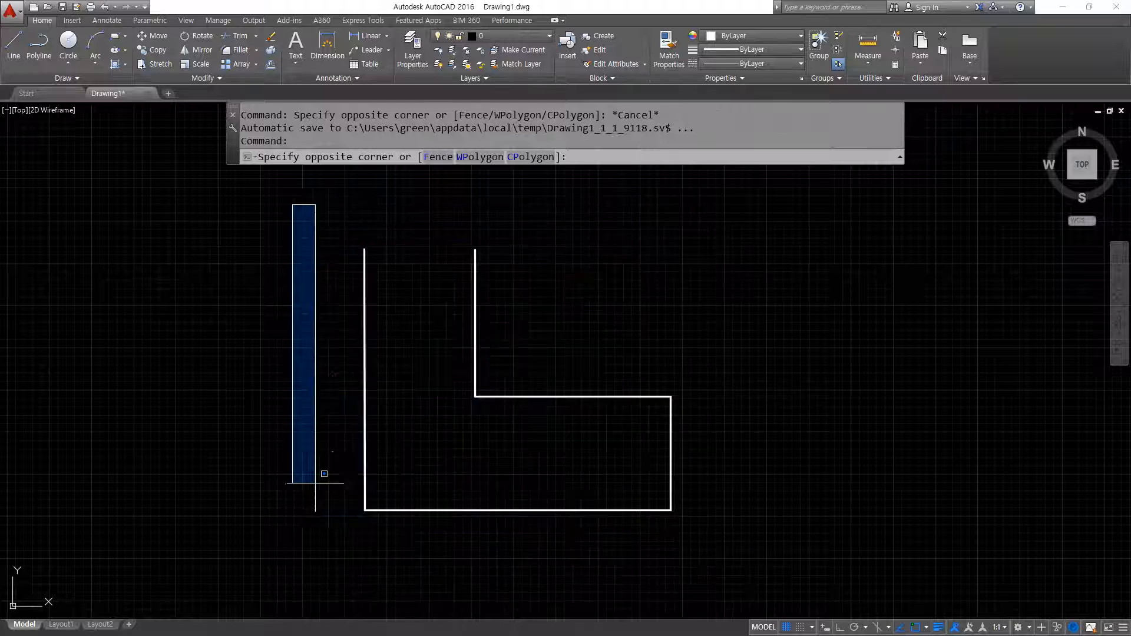
click(731, 570)
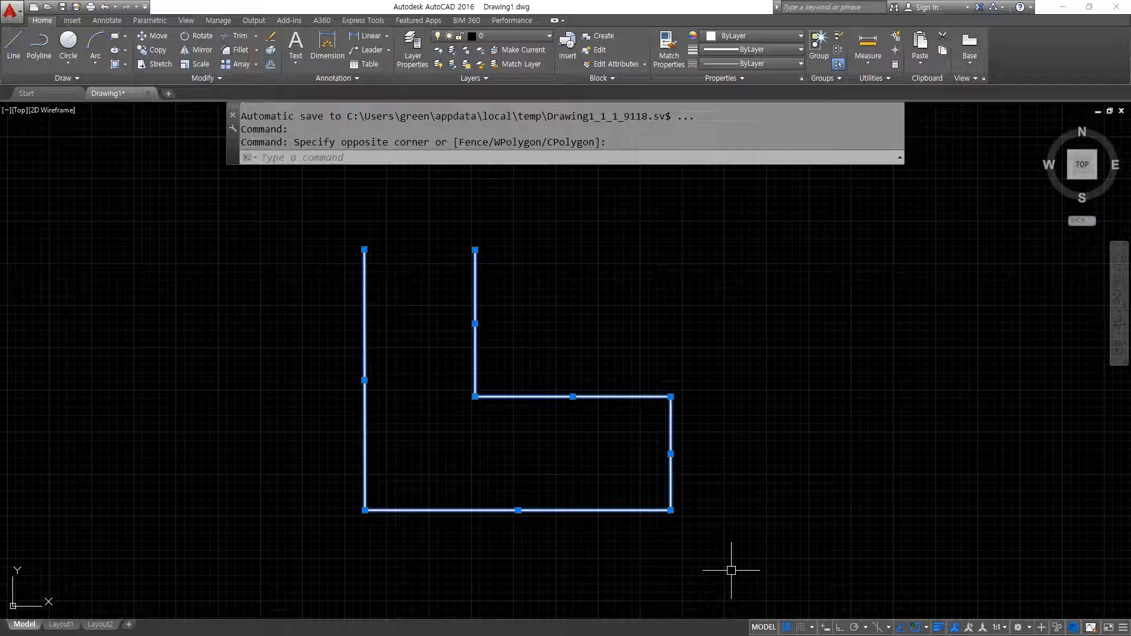
key(Escape)
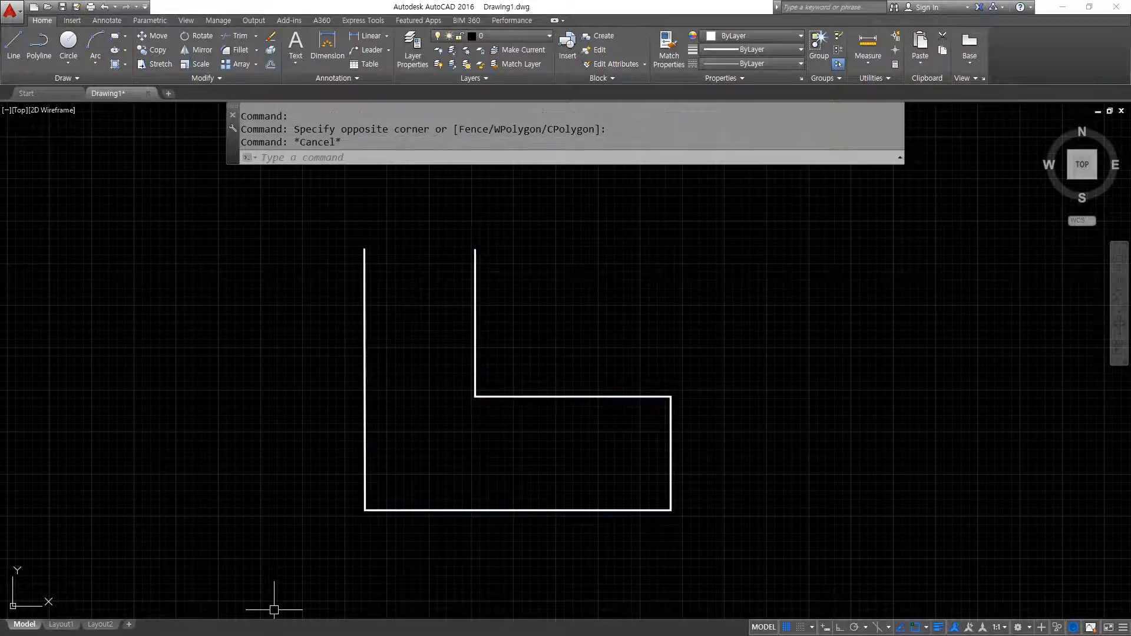
Switch to Notepad and add "후 클릭" to the end of both the window select and cross select lines.
key(alt+Tab)
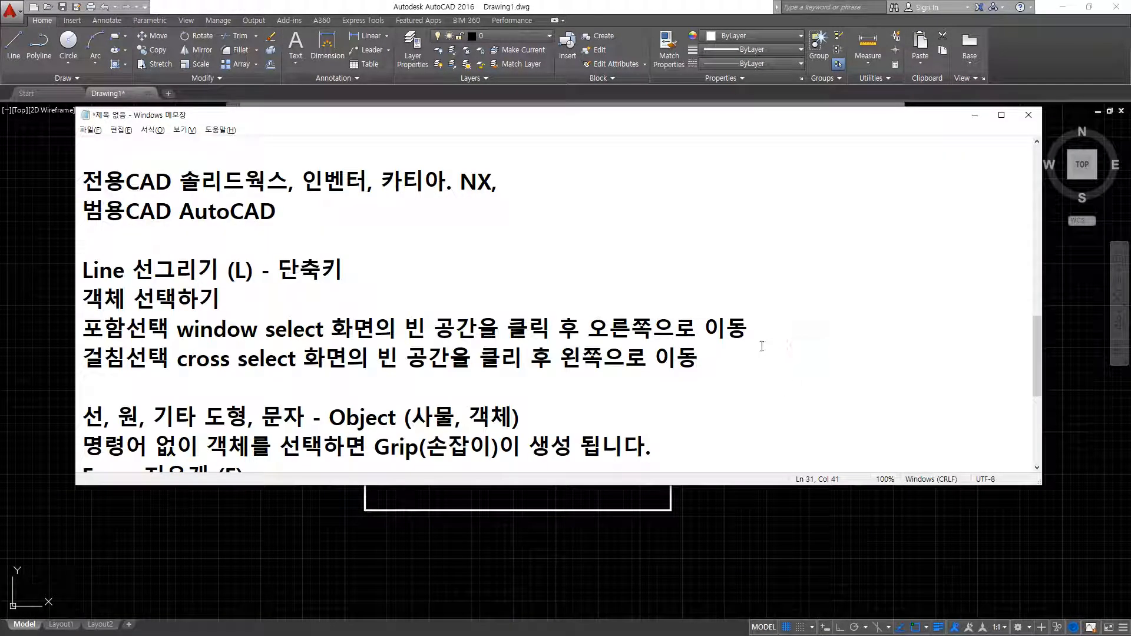
click(761, 341)
text(후 ㅋ)
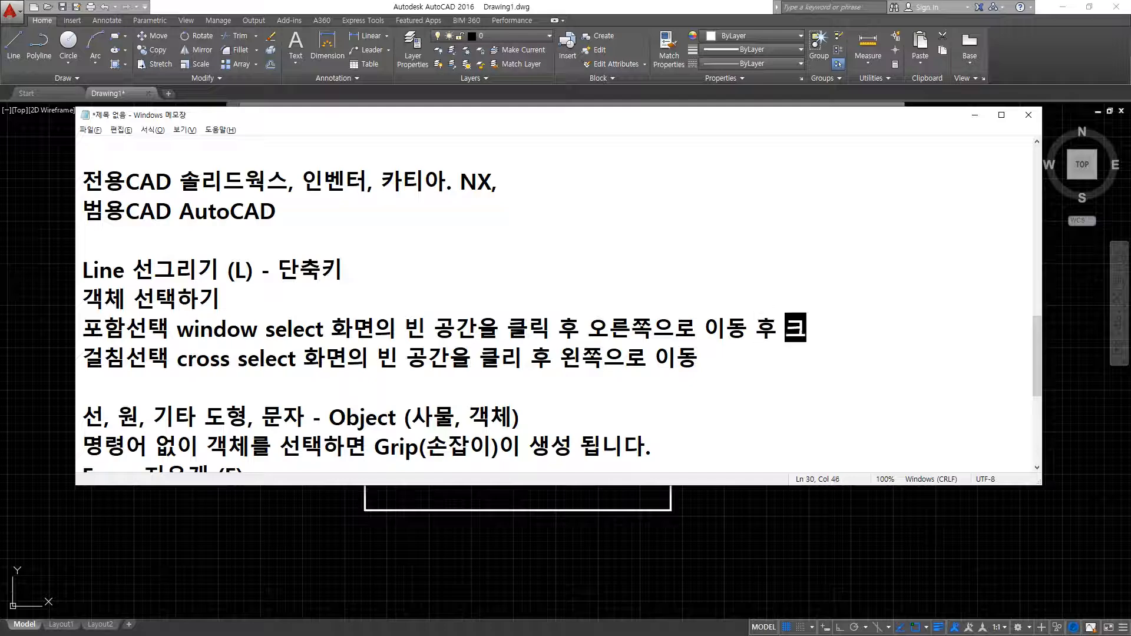
text(ㄹ릭)
click(735, 349)
text(ㅎ)
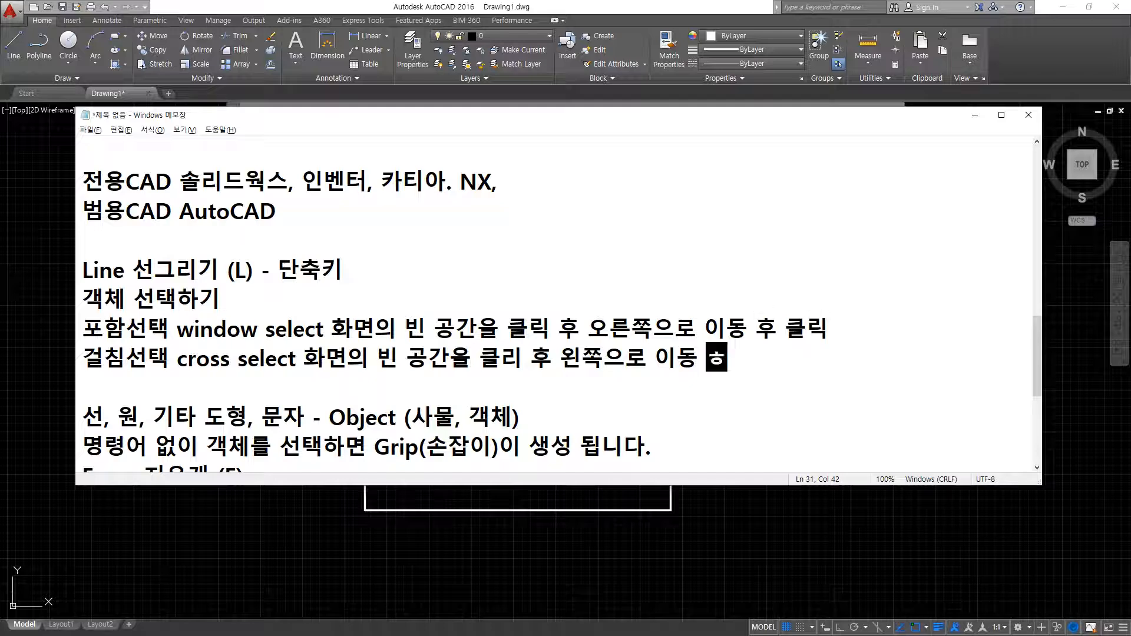
text(ㅜ 크릭)
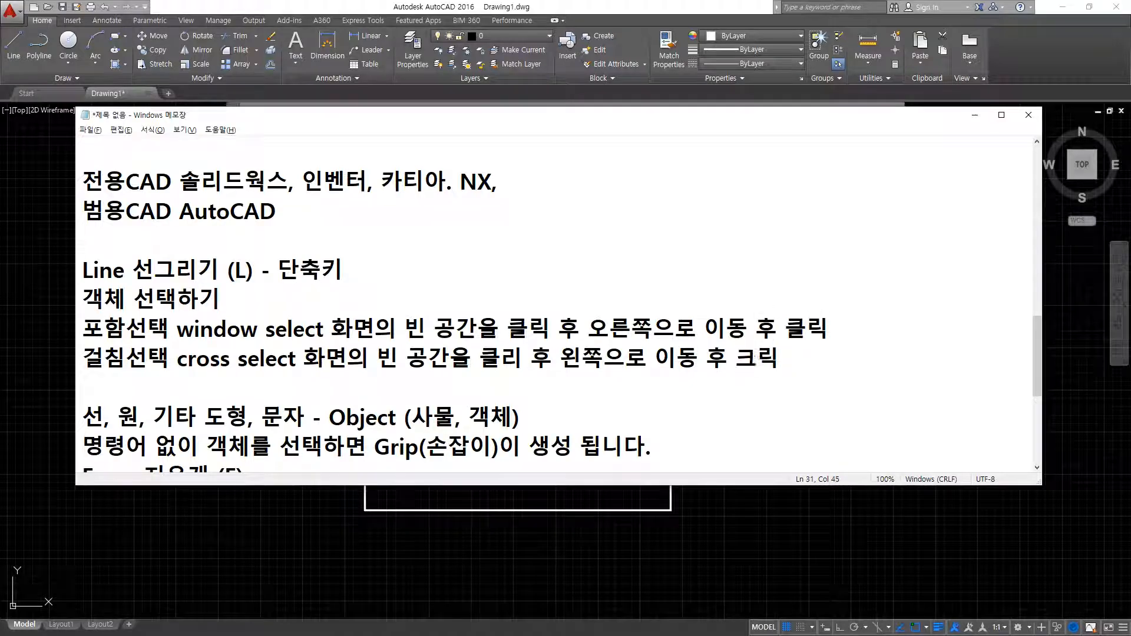
key(BackSpace)
text(클)
Switch to AutoCAD and select the whole L-shaped outline with a right-to-left crossing box, clearing the selection again.
click(564, 6)
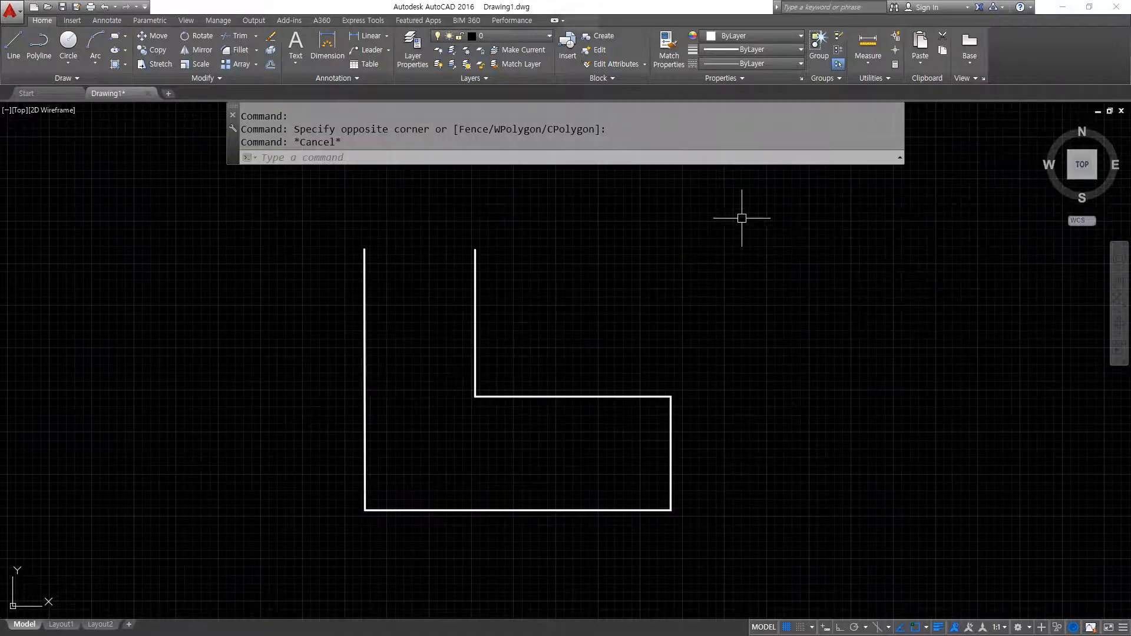
click(735, 201)
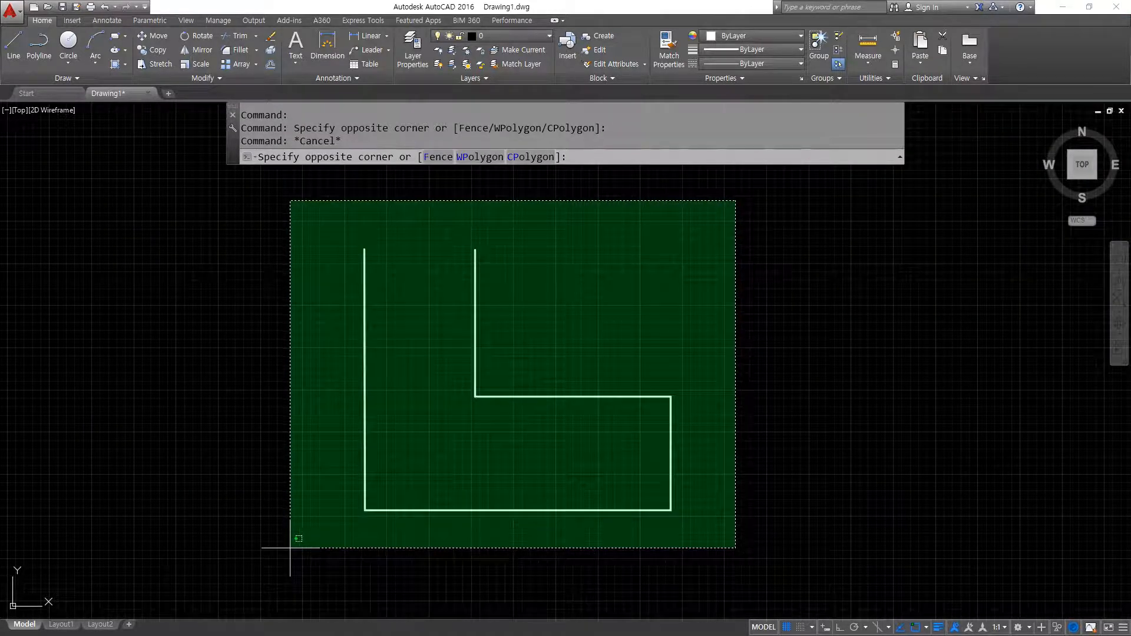
click(290, 547)
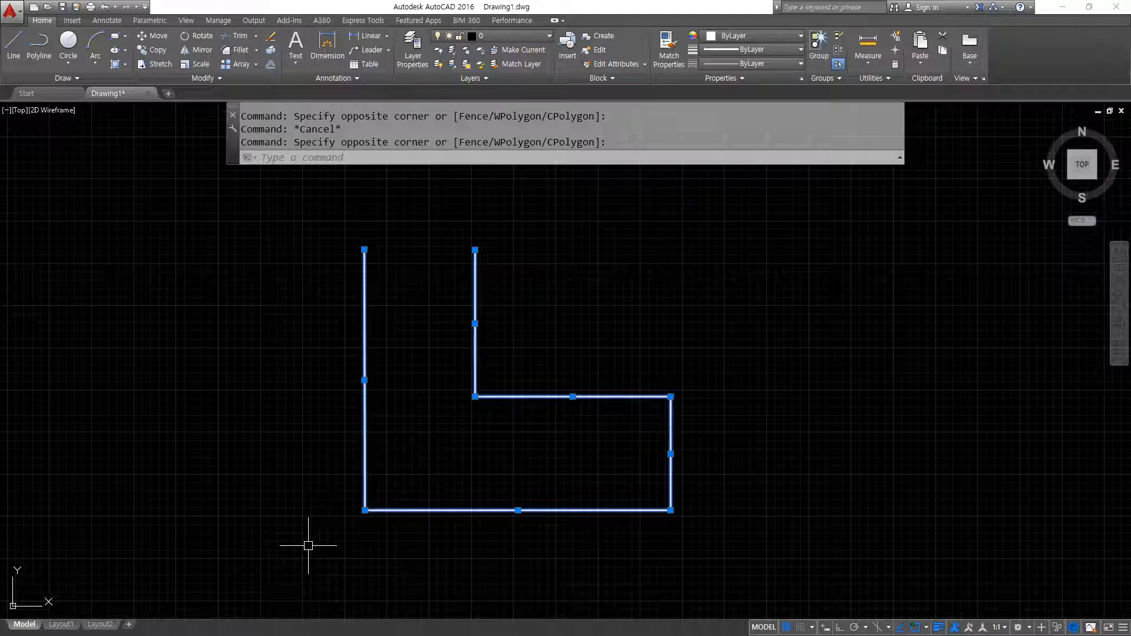
key(Escape)
Select the whole L-shaped outline repeatedly, alternating left-to-right window and right-to-left crossing boxes, and clear the selection each time.
click(292, 210)
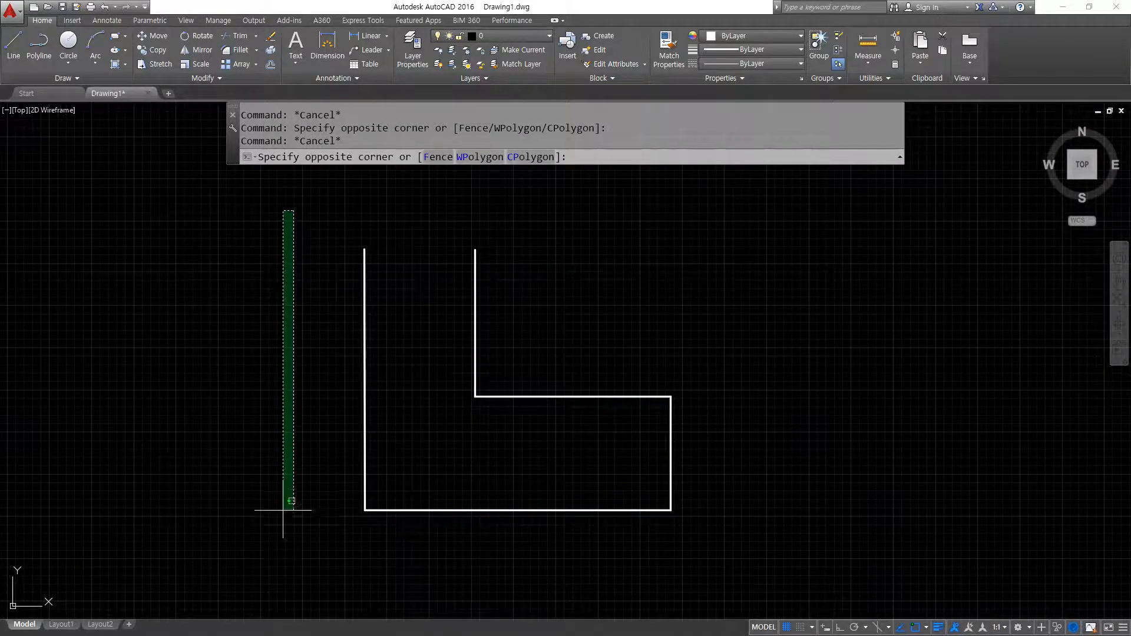
click(728, 559)
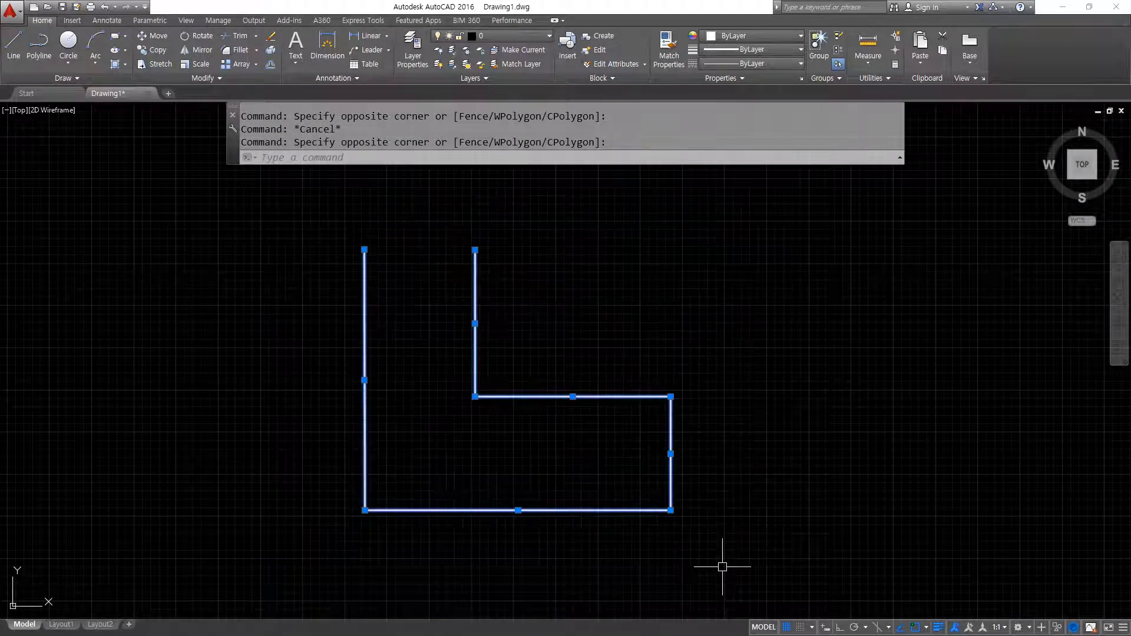
key(Escape)
click(760, 202)
click(697, 541)
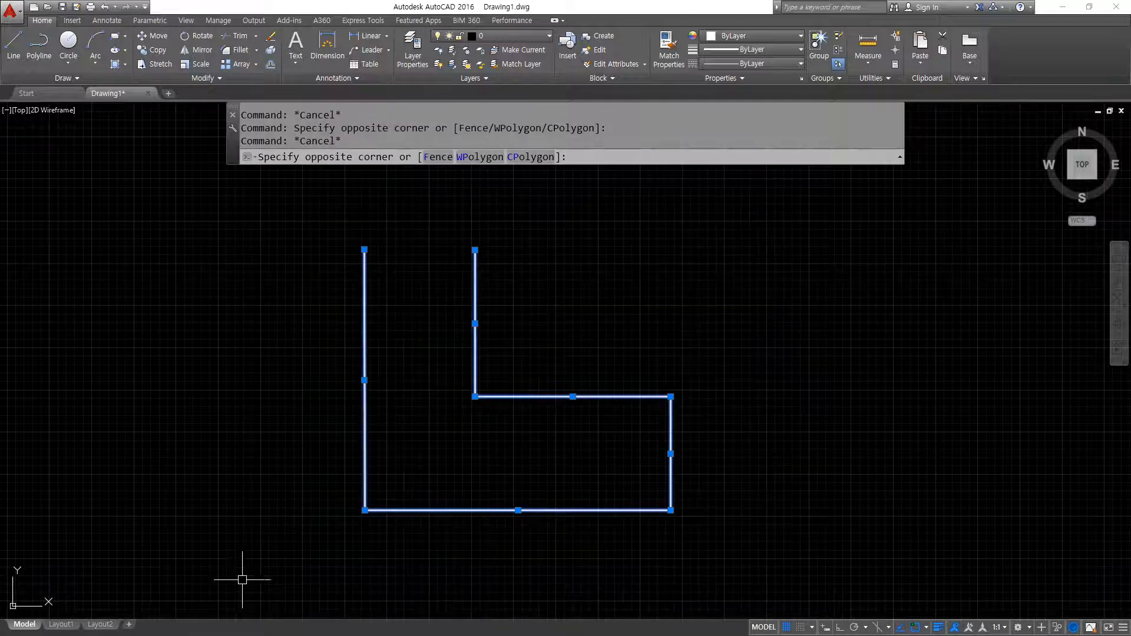
key(Escape)
click(291, 203)
click(708, 549)
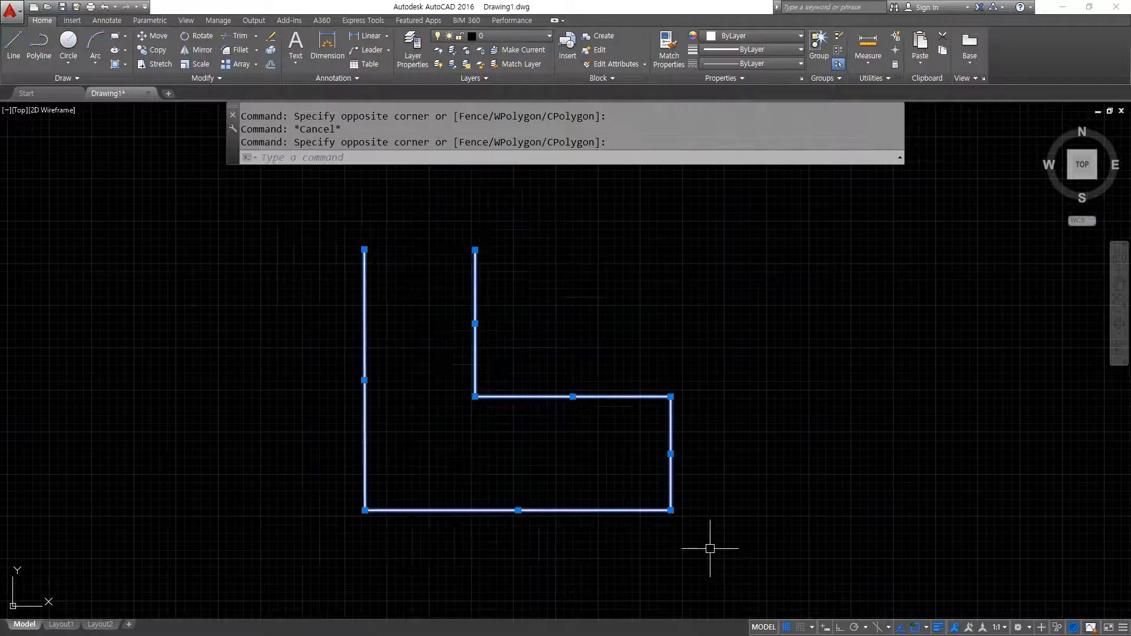
key(Escape)
click(745, 480)
key(Escape)
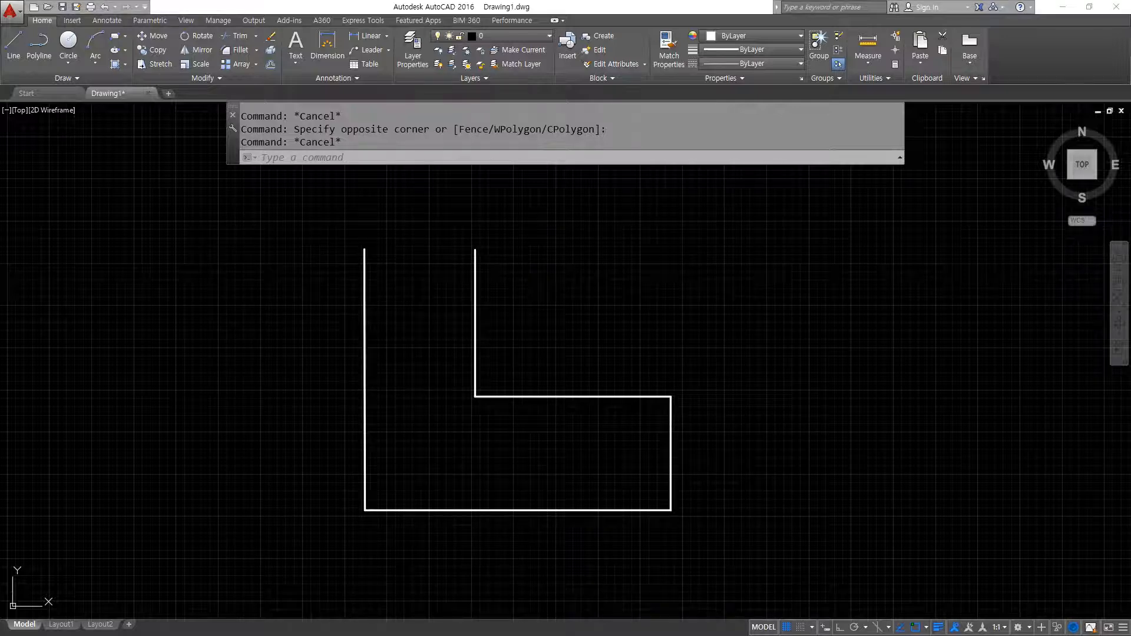
Switch to Notepad and underline the term 포함선택 on the window select line with the screen pen, clearing the mark again.
key(alt+Tab)
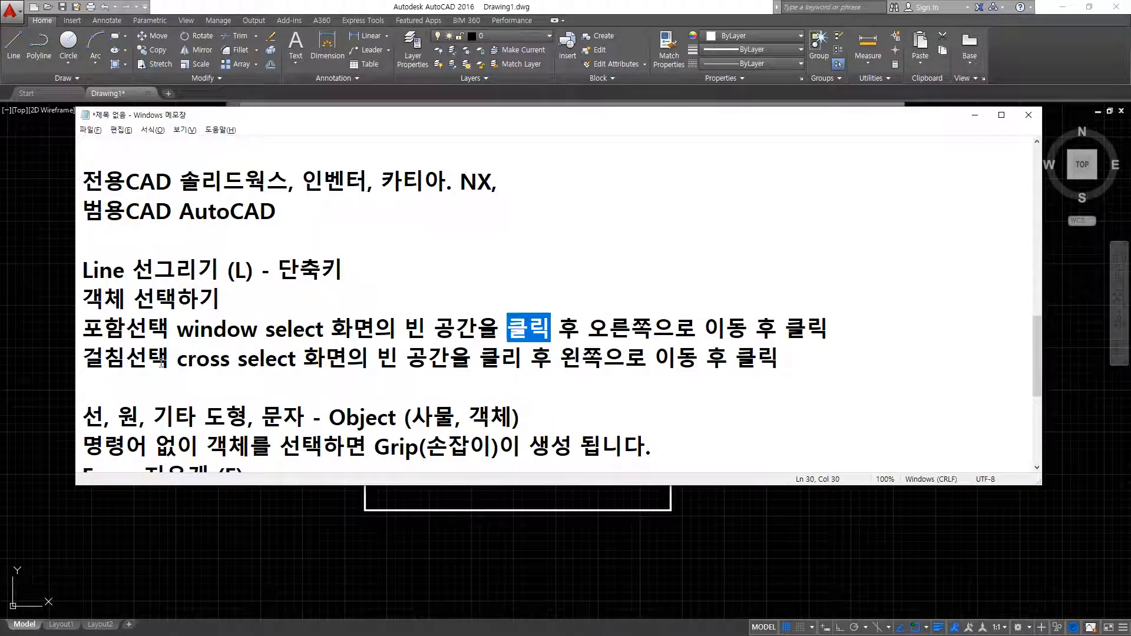
drag(89, 343, 181, 345)
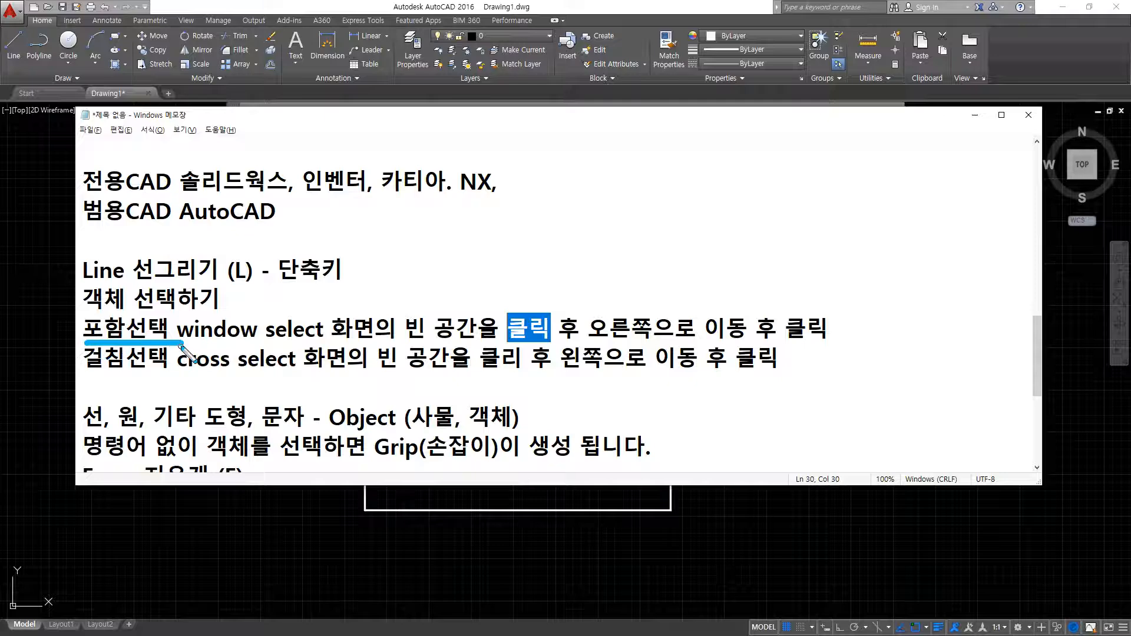
key(Escape)
Switch to AutoCAD, window-select only the left vertical line, marking the enclosed and partly enclosed lines with the screen pen, and clear the marks and selection.
click(271, 207)
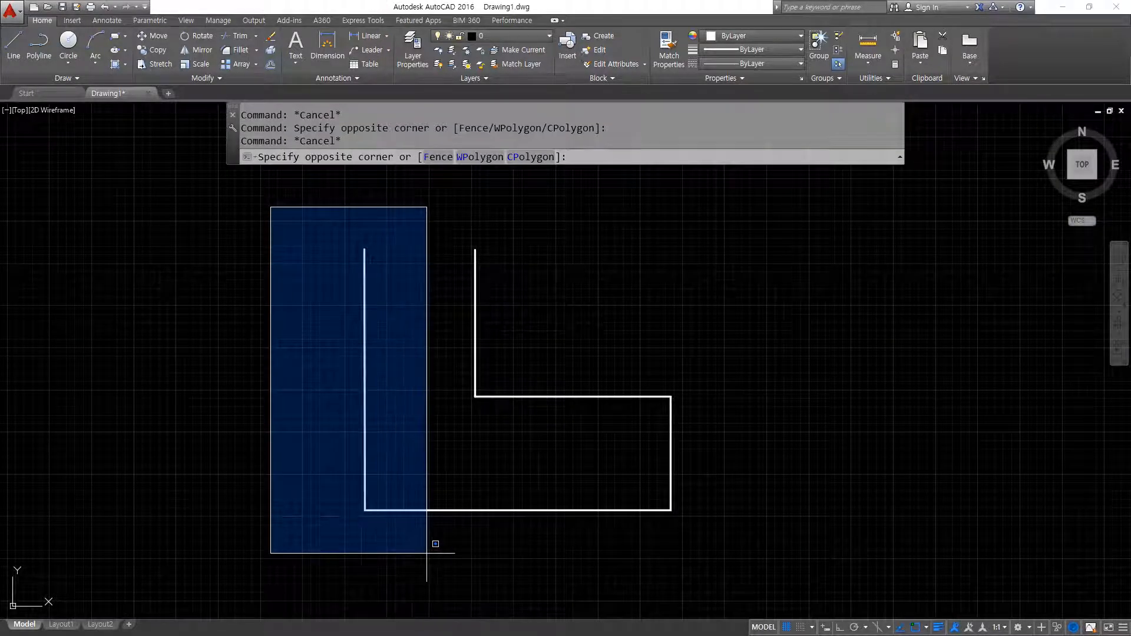
mouse_move(379, 375)
mouse_down()
mouse_move(368, 356)
mouse_move(373, 375)
mouse_up()
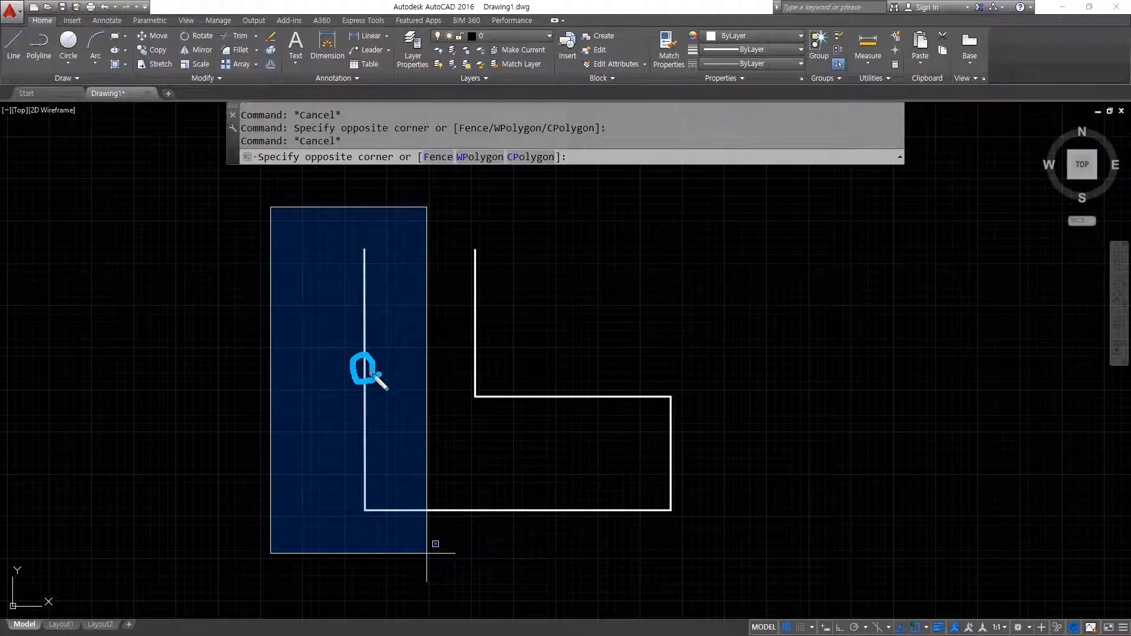
mouse_move(260, 211)
mouse_down()
mouse_move(348, 208)
mouse_move(423, 283)
mouse_move(420, 545)
mouse_move(295, 551)
mouse_move(279, 214)
mouse_up()
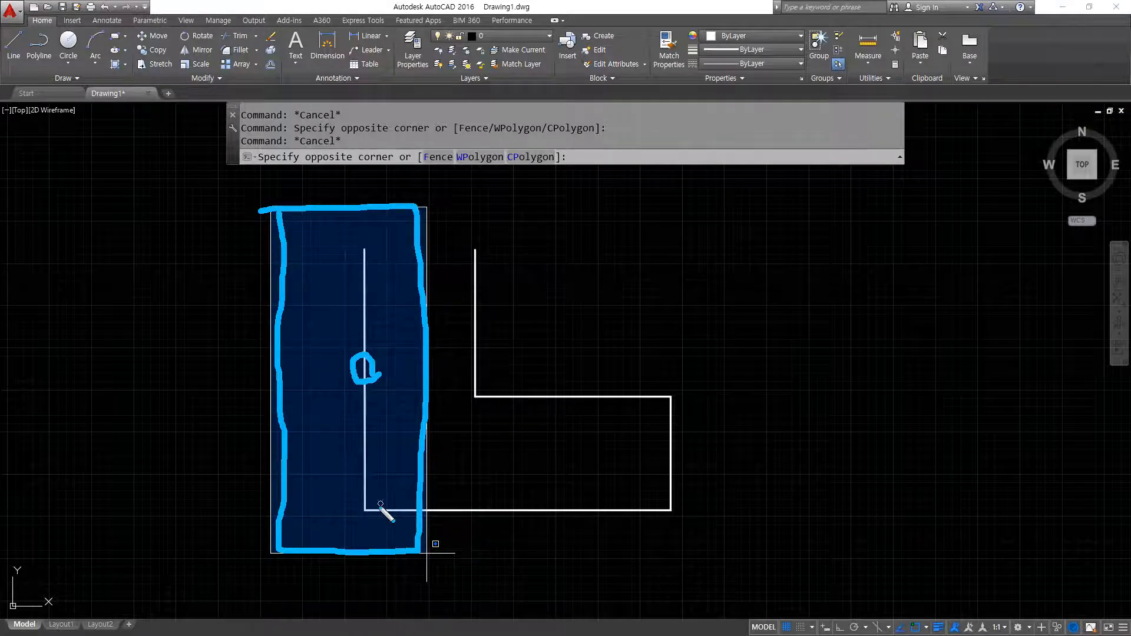
mouse_move(372, 508)
mouse_down()
mouse_move(615, 510)
mouse_move(590, 497)
mouse_move(514, 556)
mouse_up()
drag(507, 491, 560, 537)
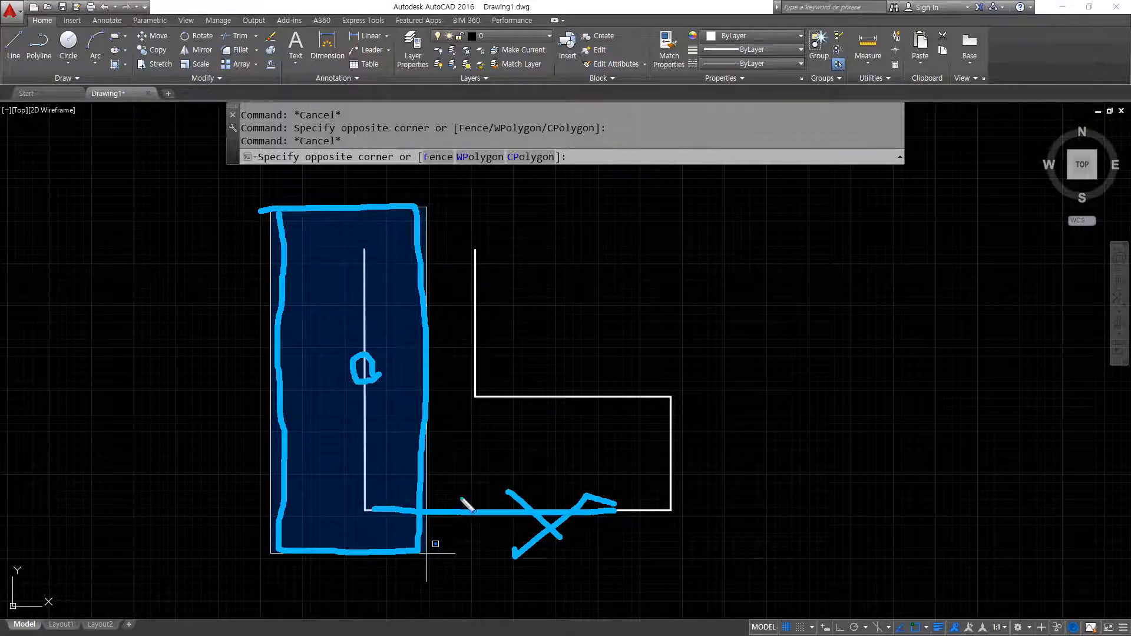
mouse_move(378, 459)
mouse_down()
mouse_move(336, 432)
mouse_move(354, 475)
mouse_up()
key(Escape)
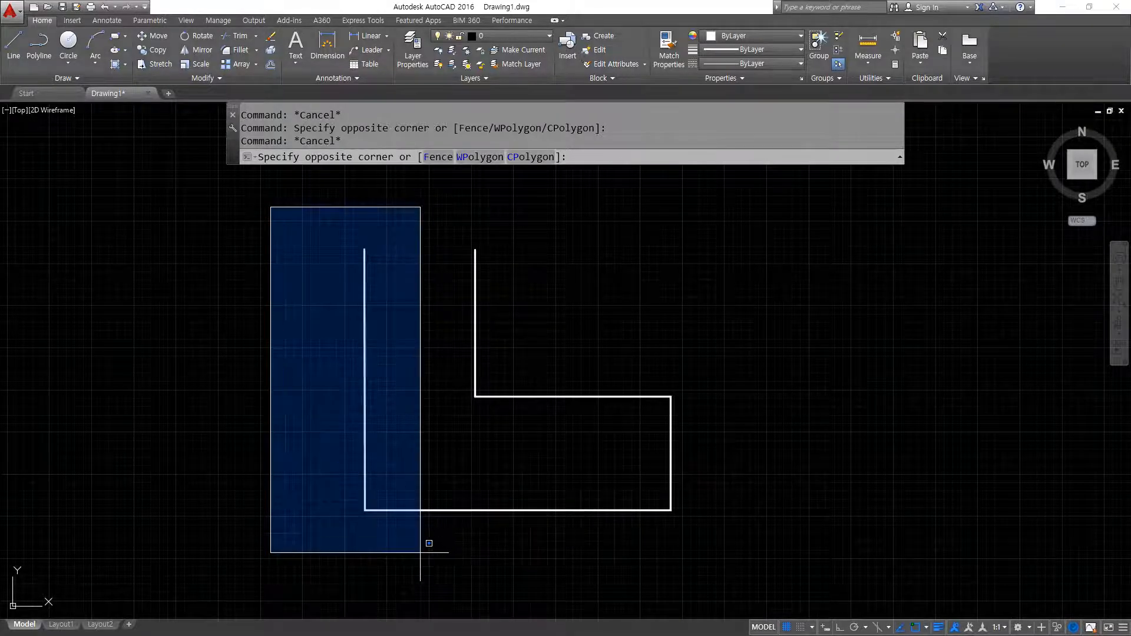
click(420, 553)
key(Escape)
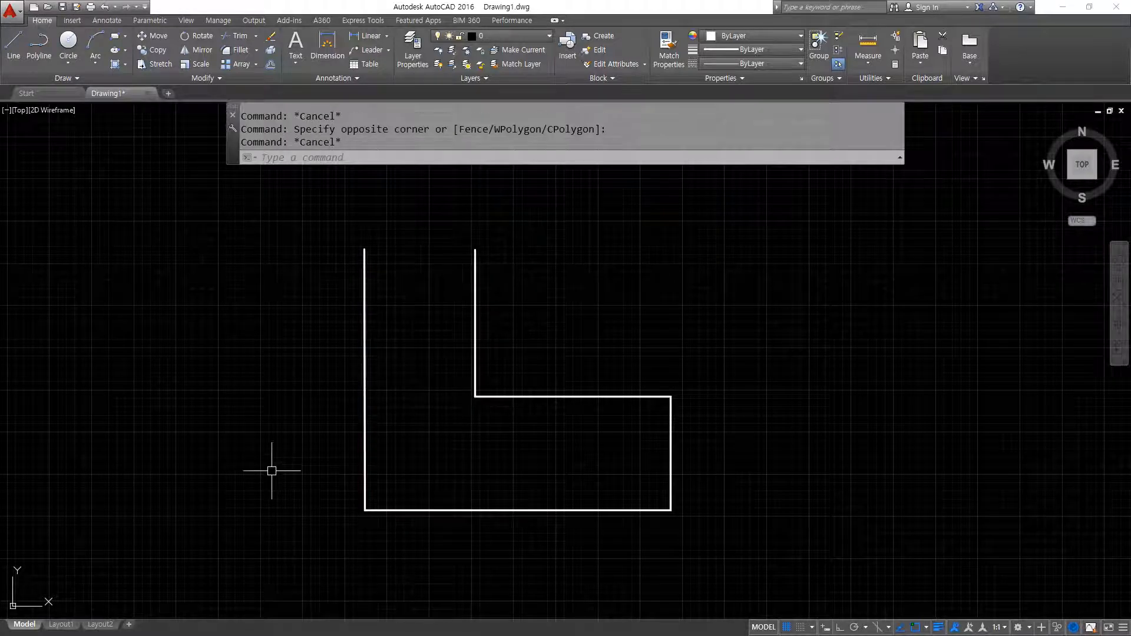
Window-select the three lower lines left to right, crossing out the two partly enclosed vertical lines with the screen pen, and clear everything.
click(256, 345)
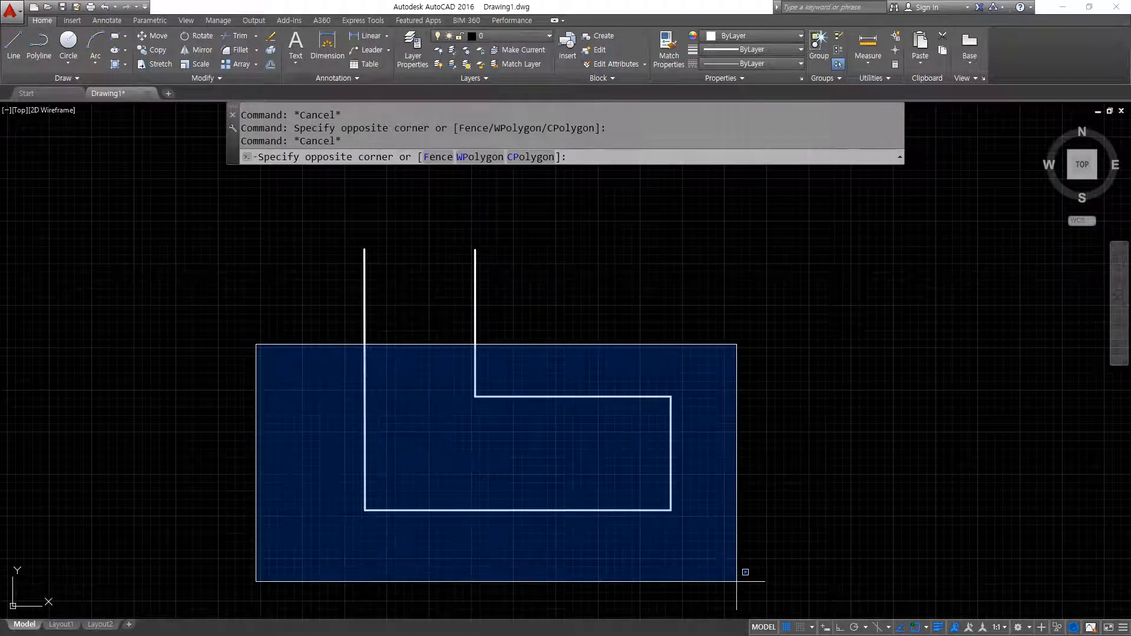
drag(469, 258, 477, 384)
drag(364, 242, 367, 514)
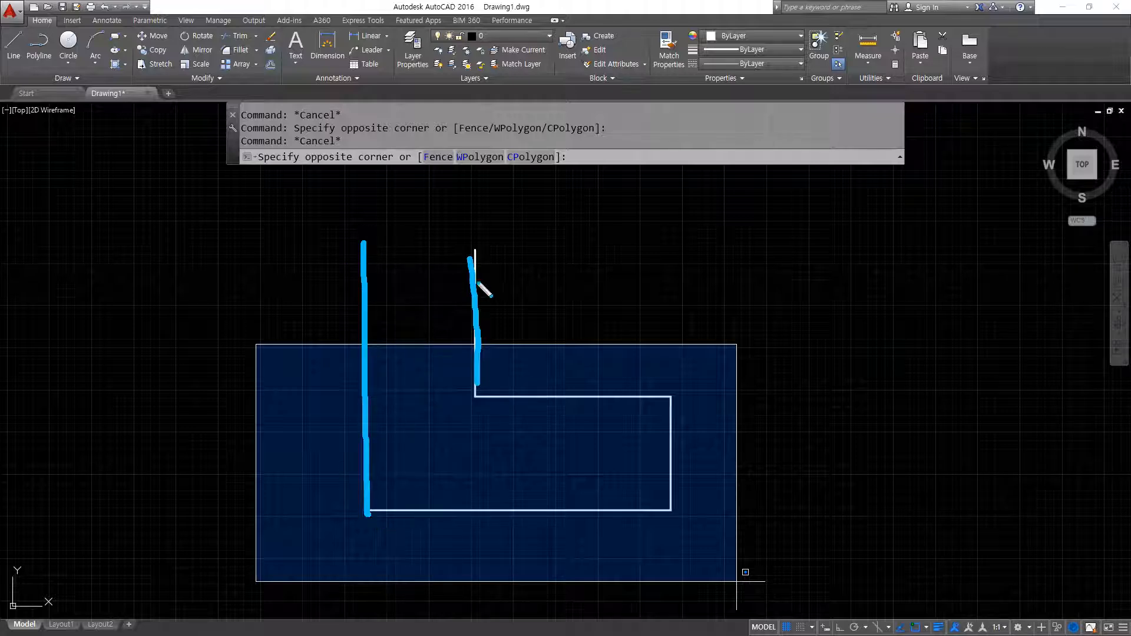
drag(468, 287, 484, 313)
drag(490, 285, 448, 306)
drag(376, 286, 355, 299)
drag(353, 284, 407, 322)
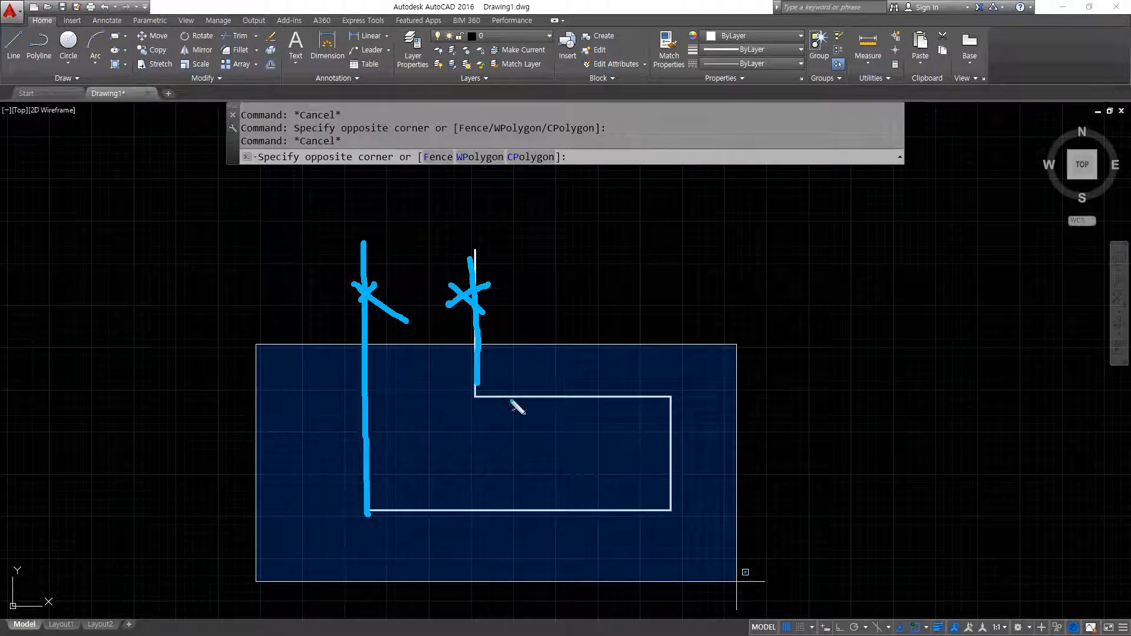
mouse_move(495, 383)
mouse_down()
mouse_move(560, 383)
mouse_move(672, 436)
mouse_move(613, 511)
mouse_move(422, 510)
mouse_up()
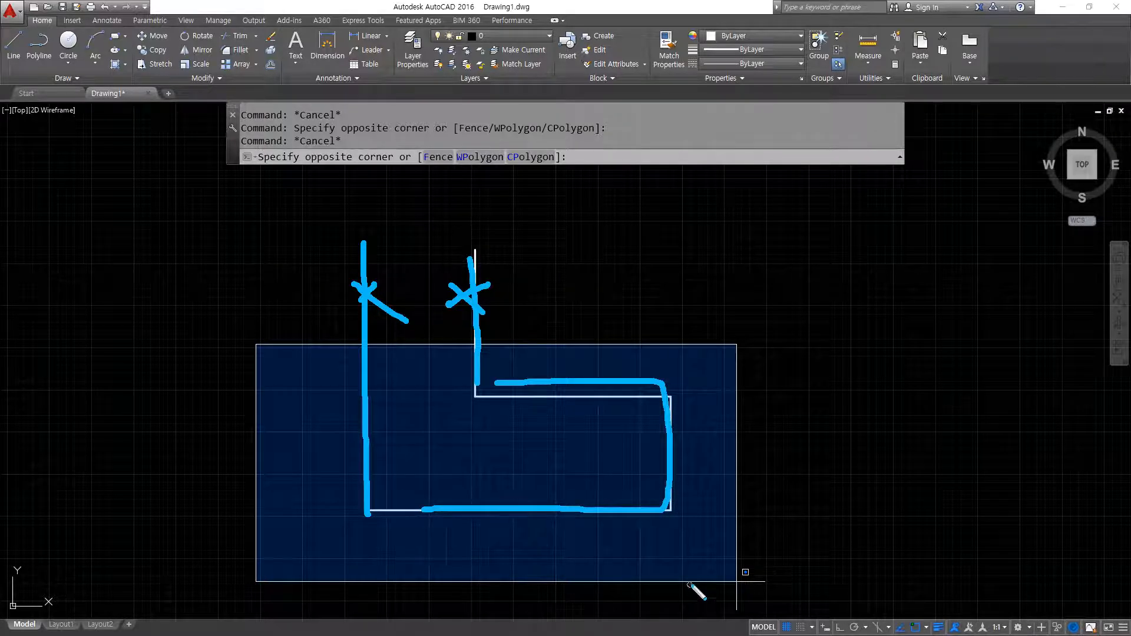
key(Escape)
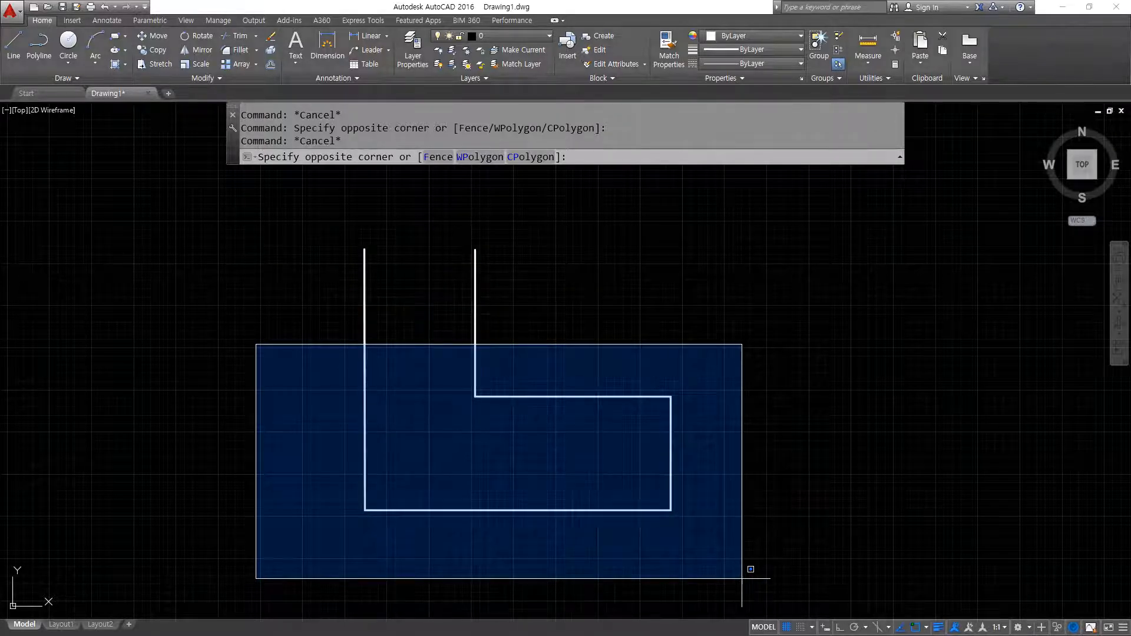
click(743, 575)
key(Escape)
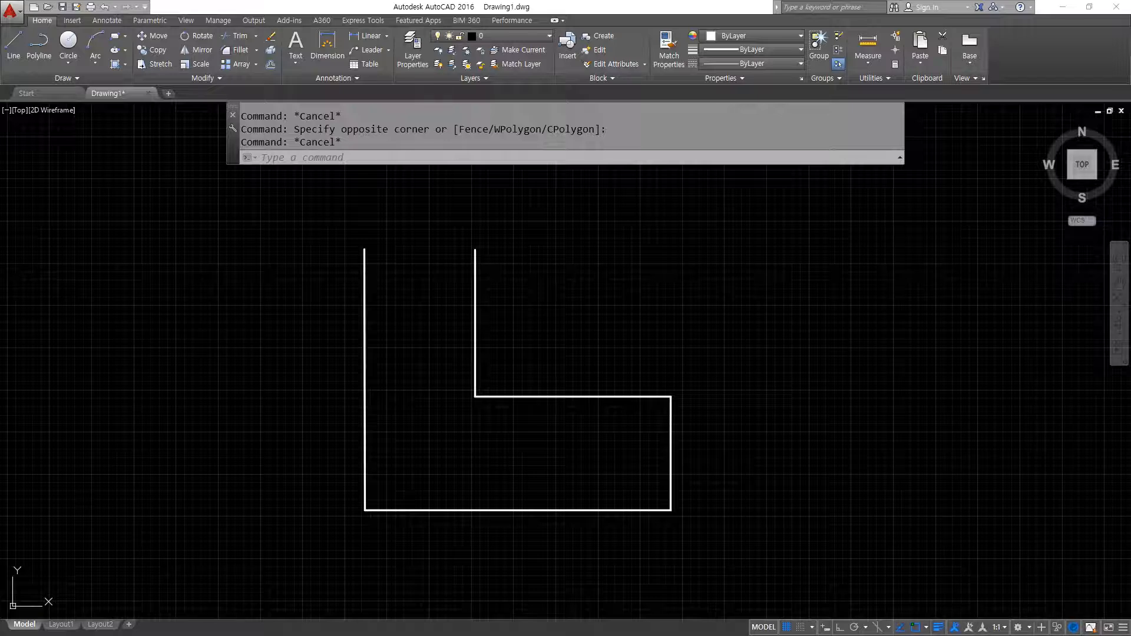
Select all lines except the bottom one with a right-to-left crossing box, marking touched and enclosed lines with the screen pen, and clear the selection.
click(771, 476)
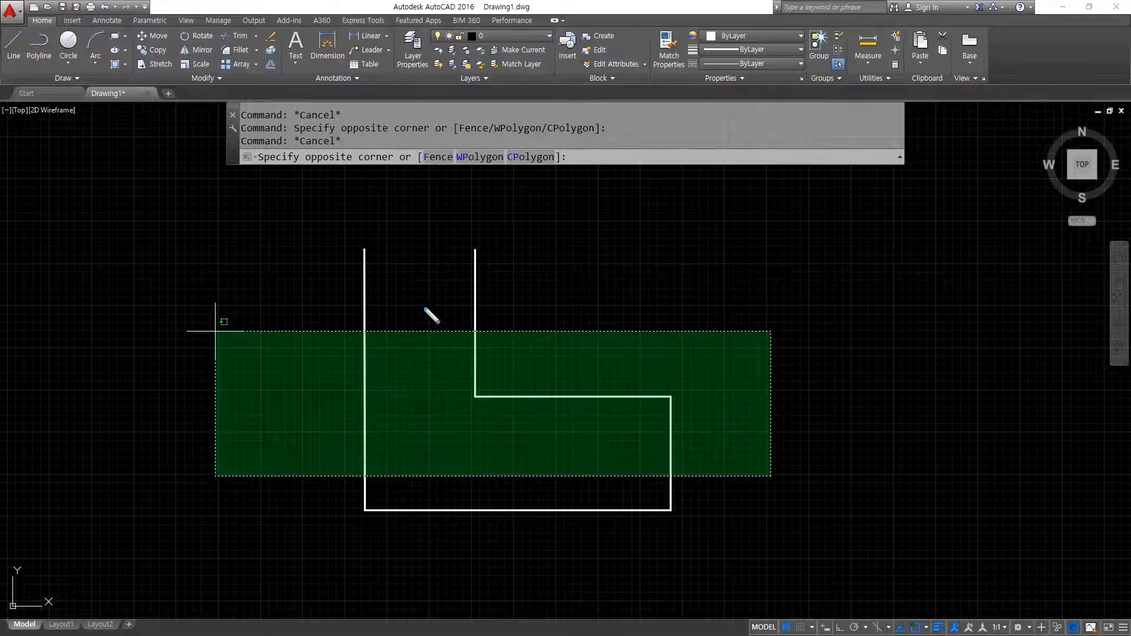
drag(368, 247, 364, 430)
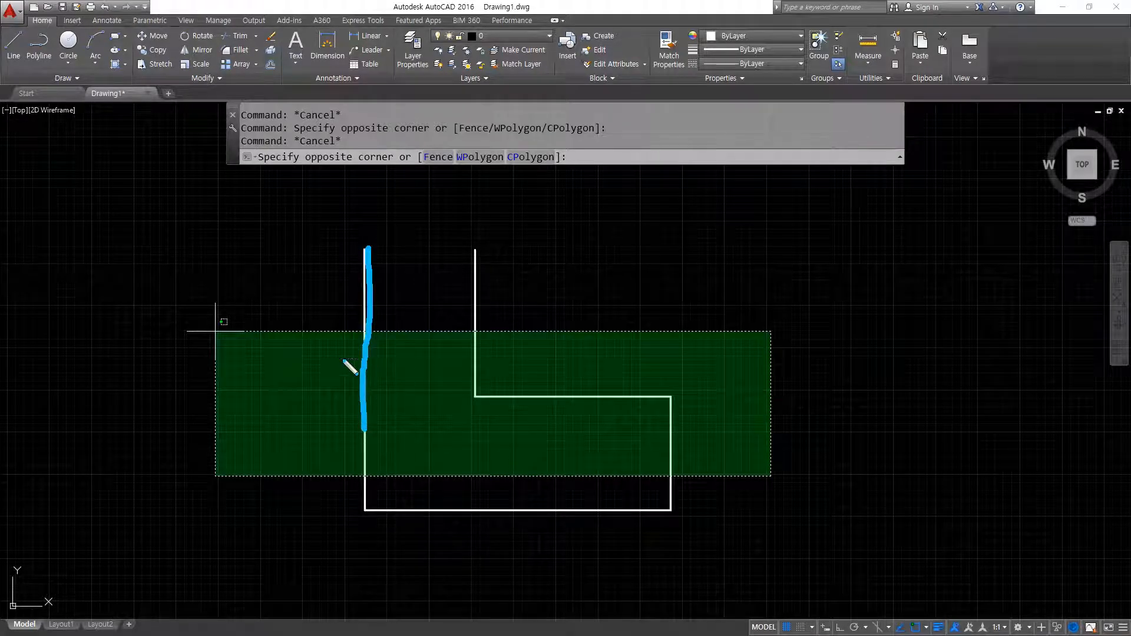
drag(299, 328, 517, 335)
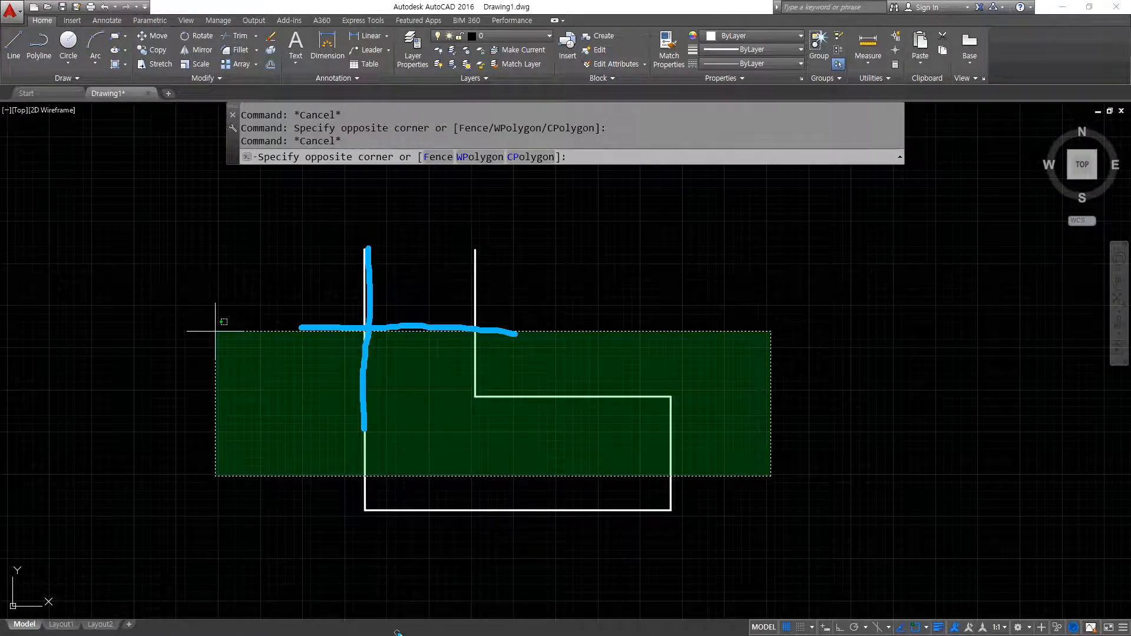
drag(369, 298, 384, 300)
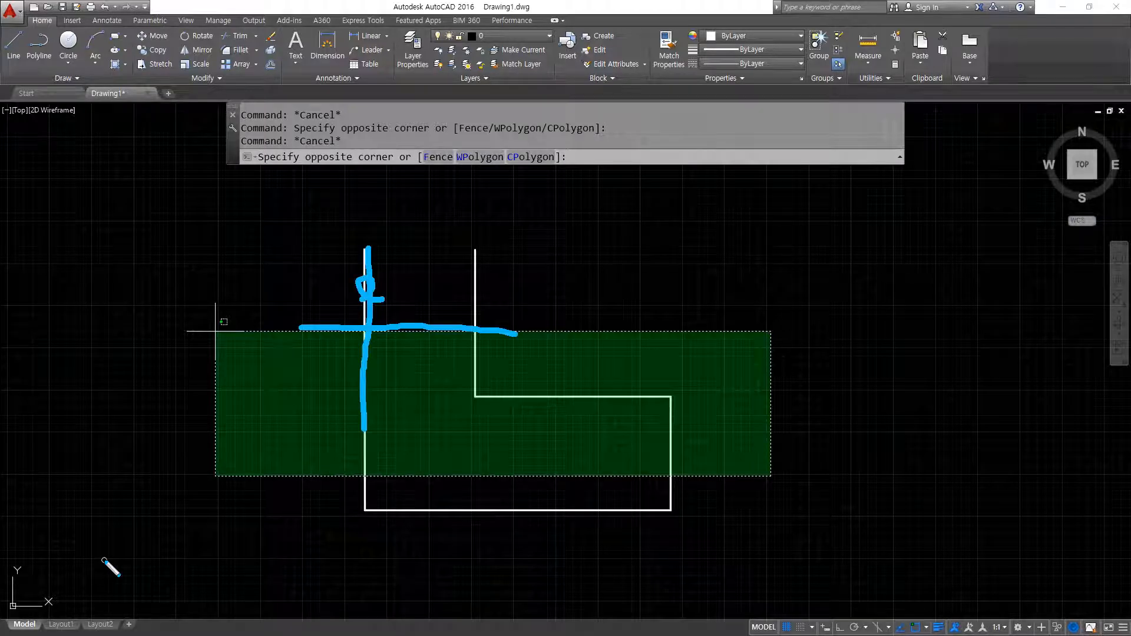
drag(476, 253, 477, 391)
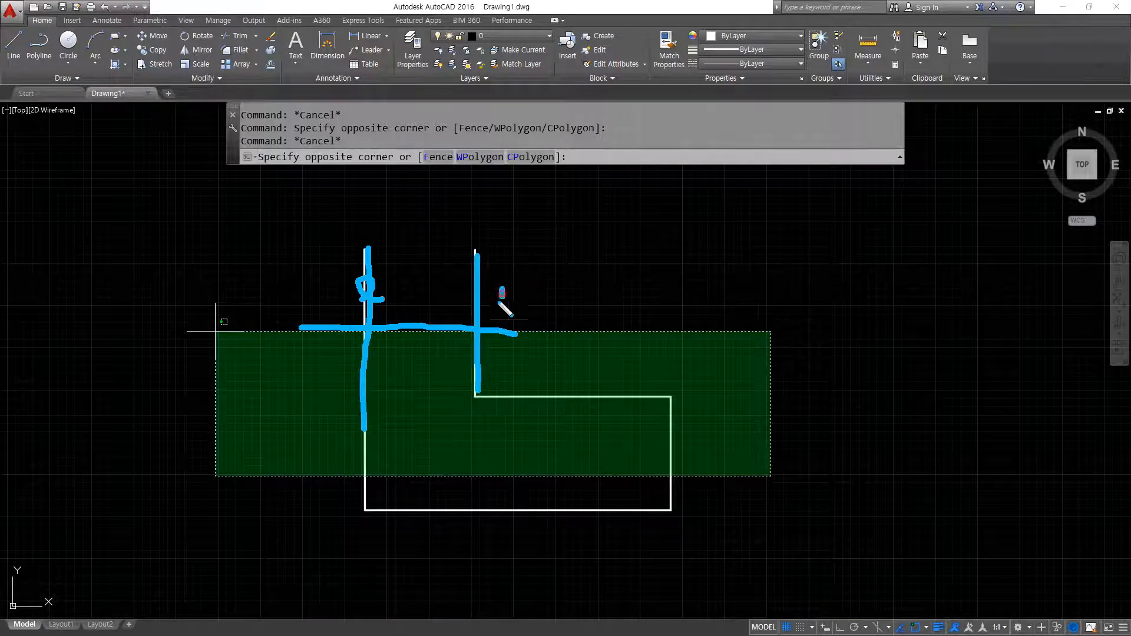
drag(478, 298, 487, 305)
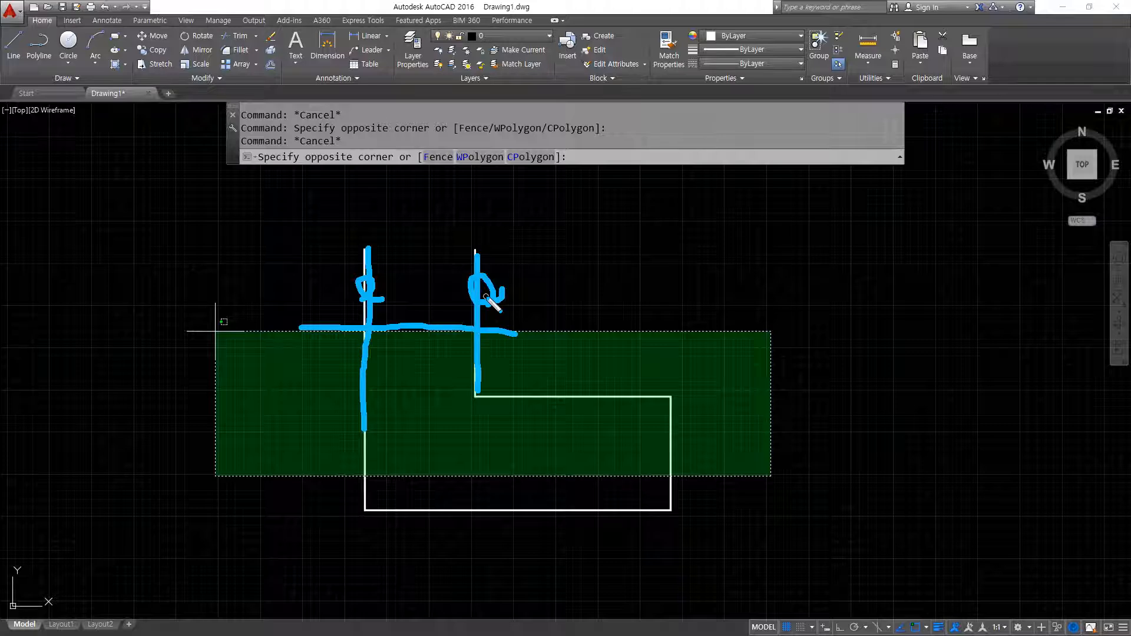
drag(674, 406, 670, 513)
mouse_move(626, 330)
mouse_down()
mouse_move(765, 420)
mouse_move(618, 471)
mouse_move(604, 464)
mouse_up()
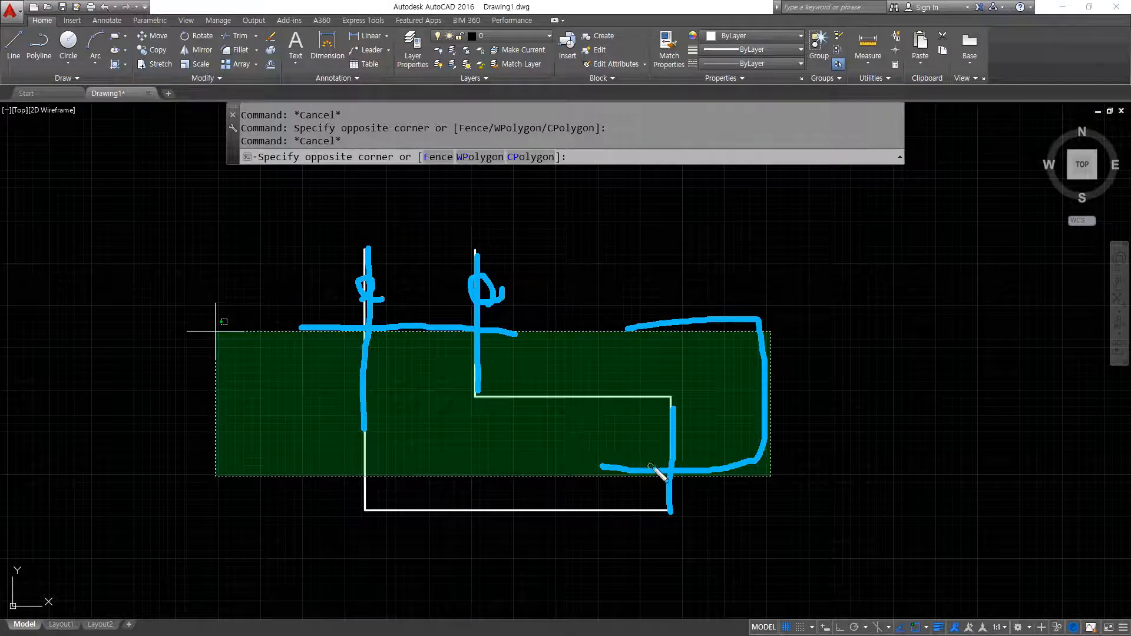
mouse_move(675, 383)
mouse_down()
mouse_move(464, 394)
mouse_move(673, 412)
mouse_move(687, 381)
mouse_up()
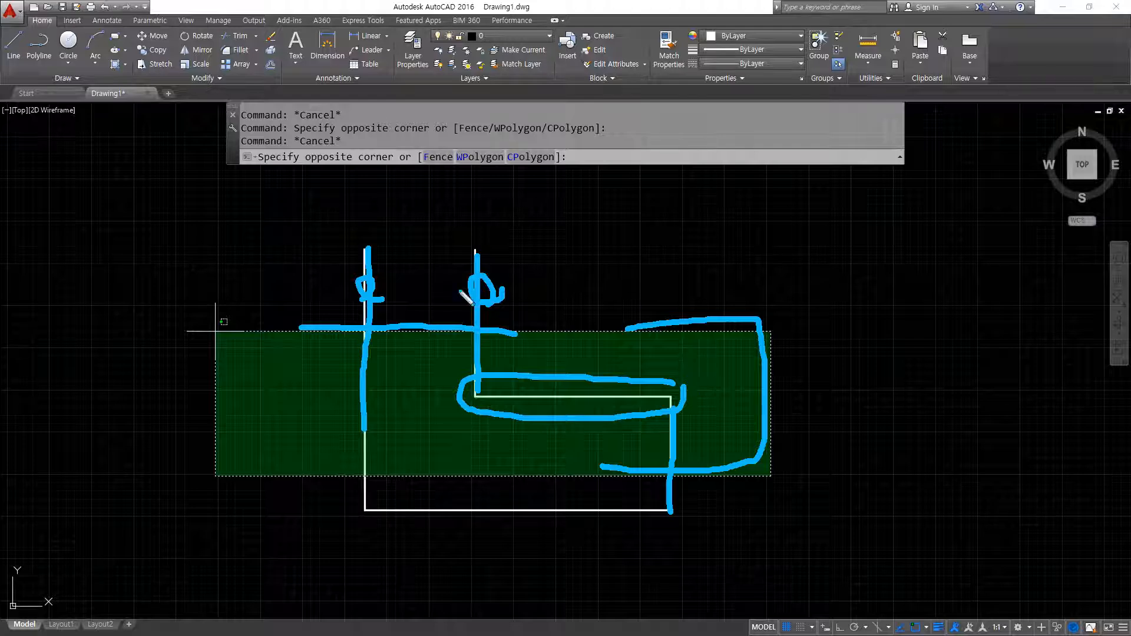
key(Escape)
click(210, 332)
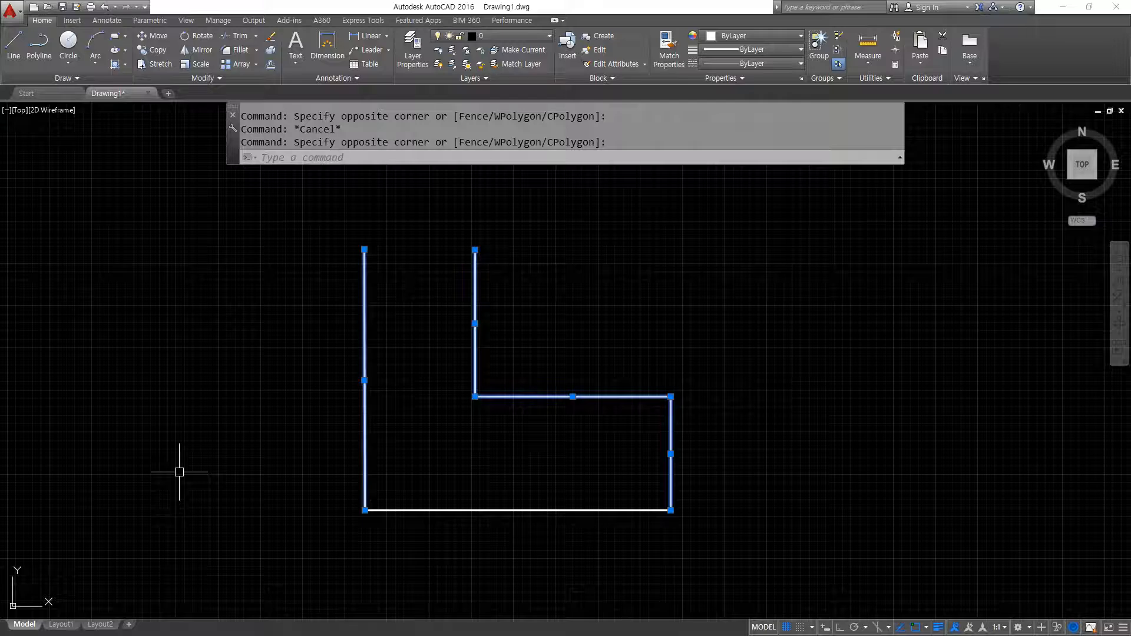
key(Escape)
Repeat the crossing selection from the upper right without the bottom line, trace the selected lines with the screen pen, and clear everything.
click(750, 341)
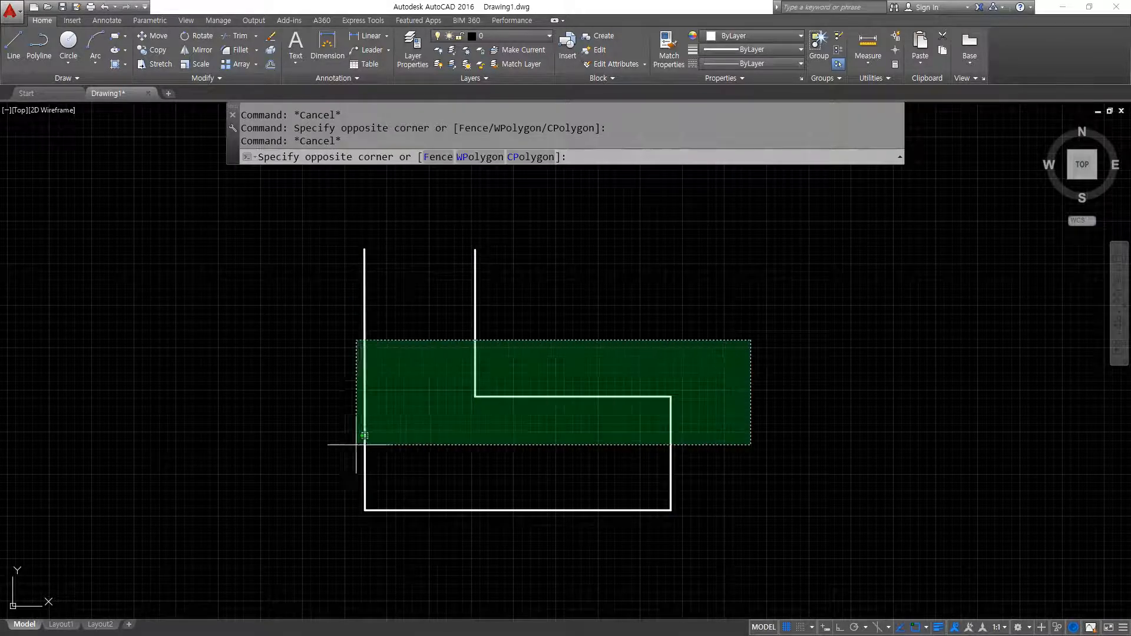
click(246, 441)
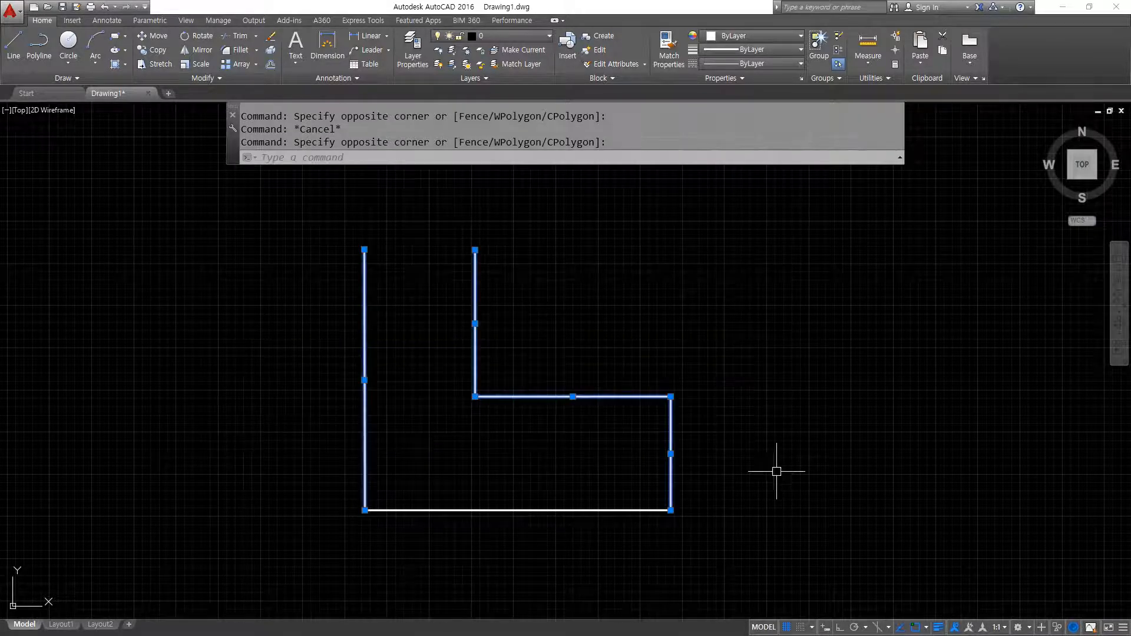
drag(523, 414, 504, 290)
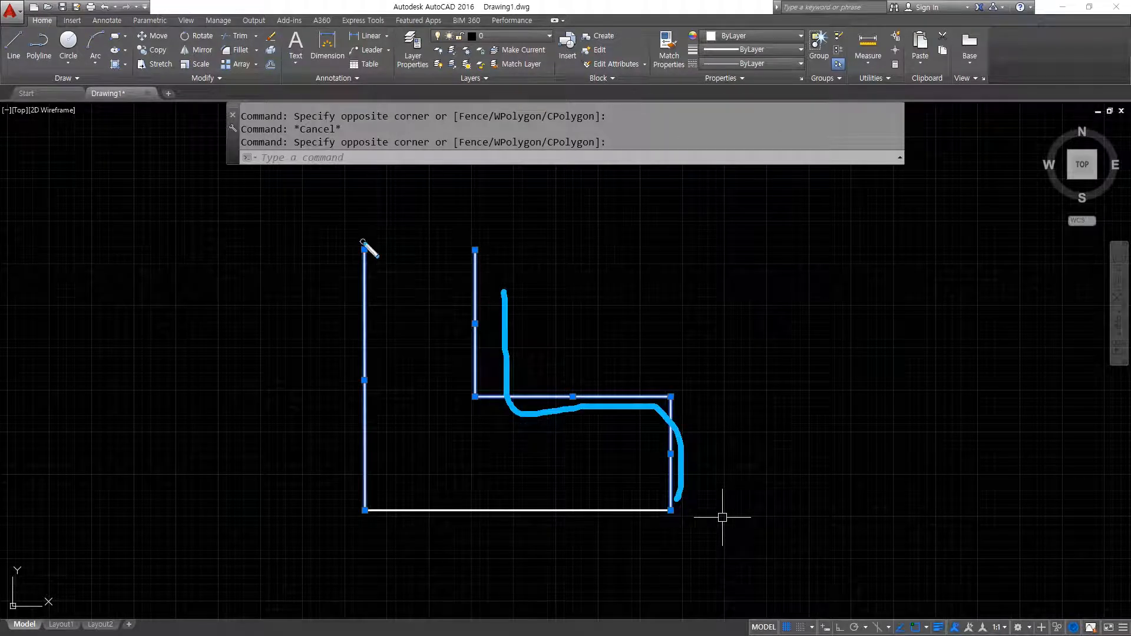
drag(363, 243, 348, 477)
key(Escape)
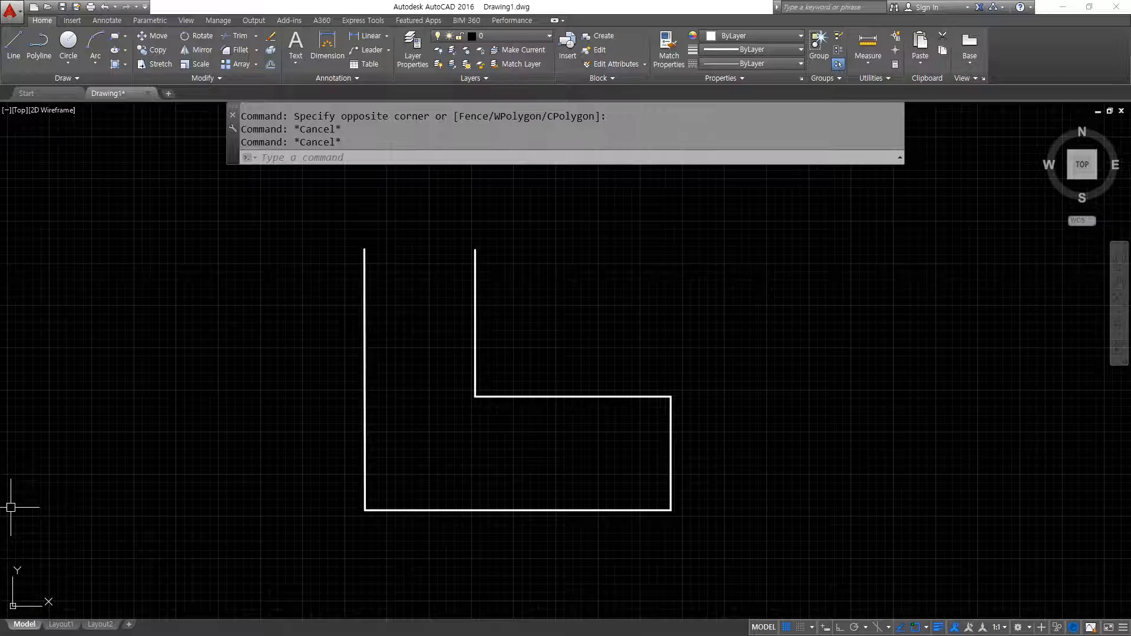
Select the whole outline with a right-to-left crossing box over its lower part, tracing the enclosed and crossed lines with the screen pen, and clear the selection.
click(744, 548)
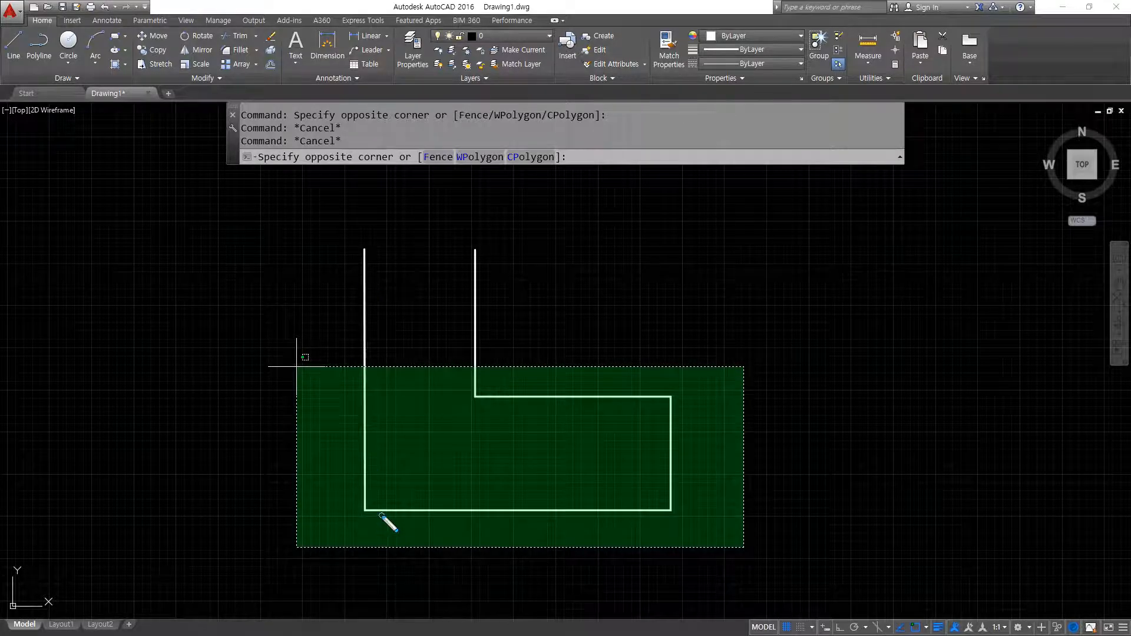
mouse_move(380, 514)
mouse_down()
mouse_move(590, 514)
mouse_move(675, 424)
mouse_move(478, 399)
mouse_up()
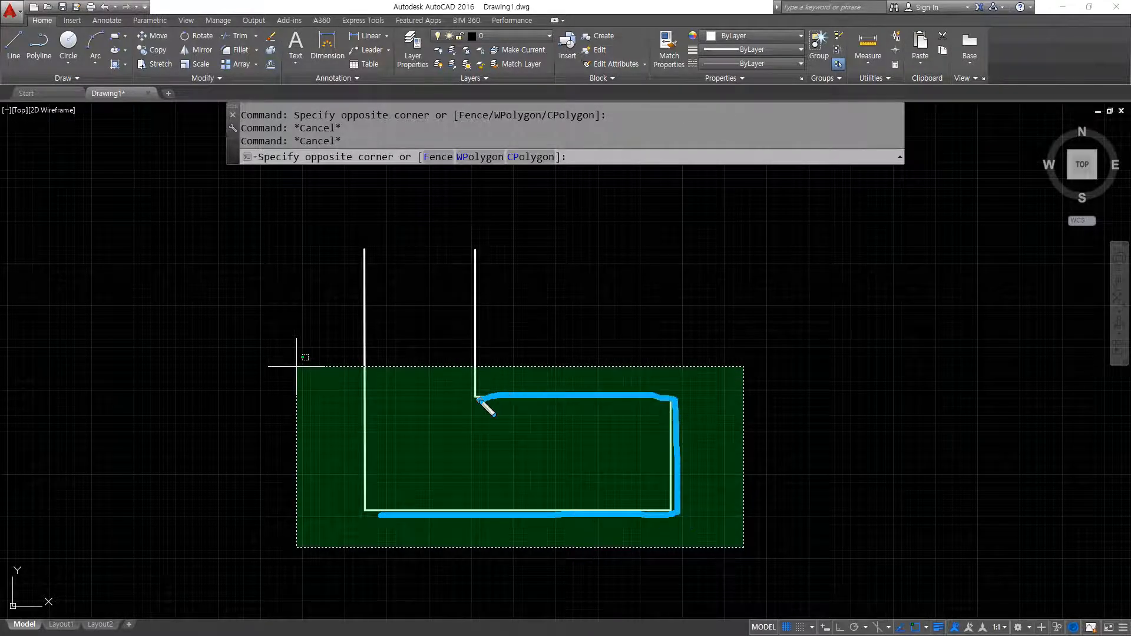
mouse_move(593, 460)
mouse_down()
mouse_move(581, 449)
mouse_move(597, 463)
mouse_up()
drag(478, 267, 475, 392)
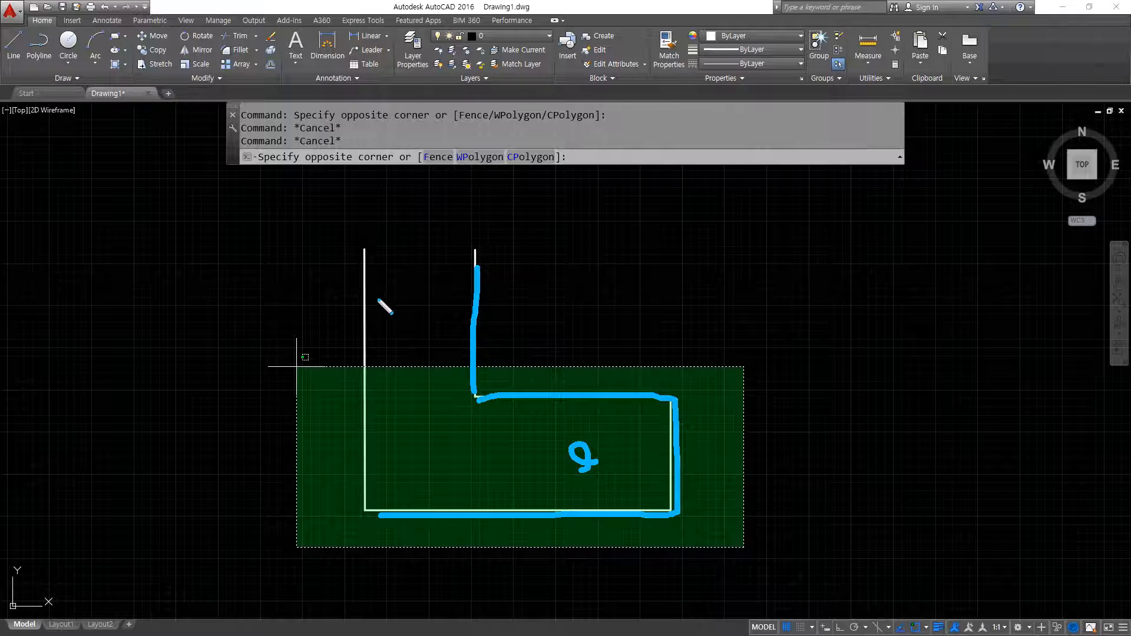
drag(367, 287, 359, 462)
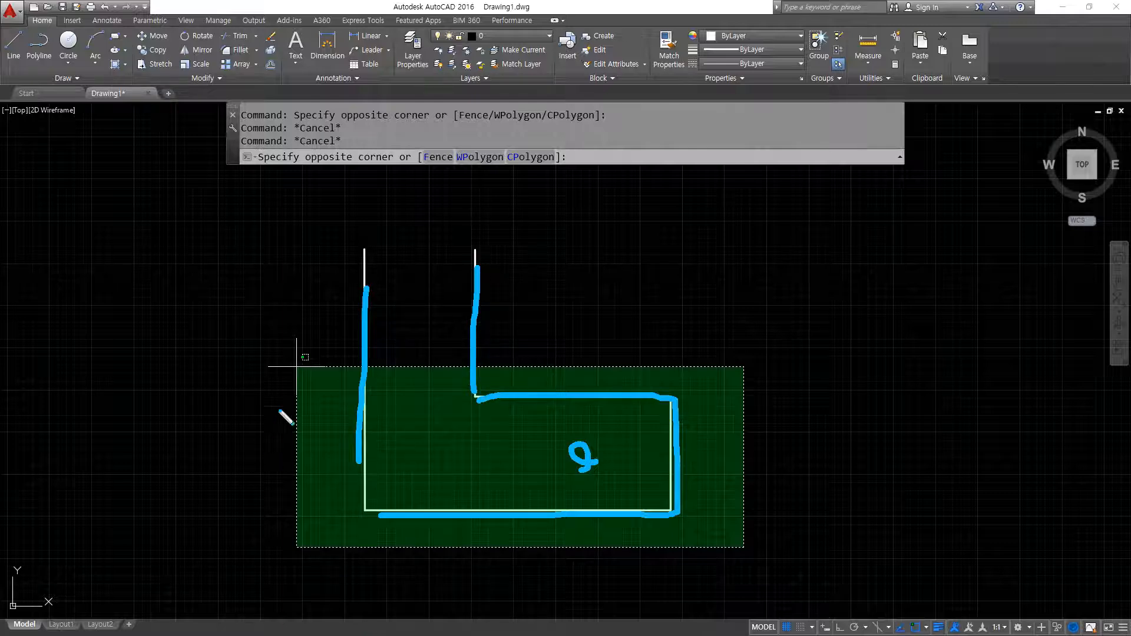
key(Escape)
click(296, 366)
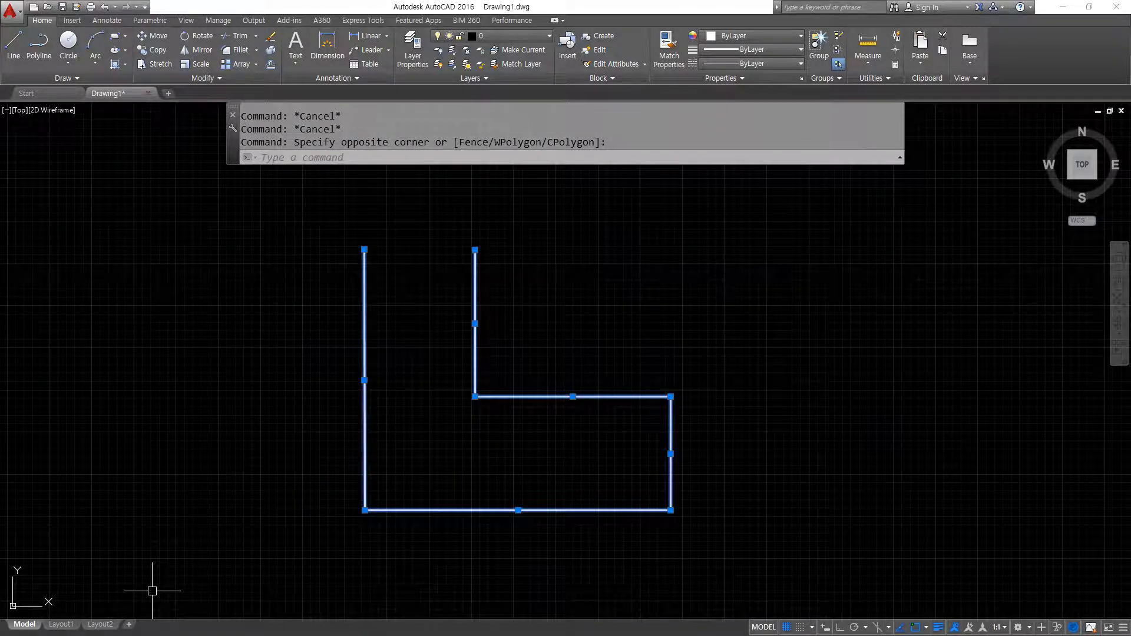
key(Escape)
Cancel a window box started at the outline's upper left and select the whole outline with a right-to-left crossing box over its lower part.
click(277, 203)
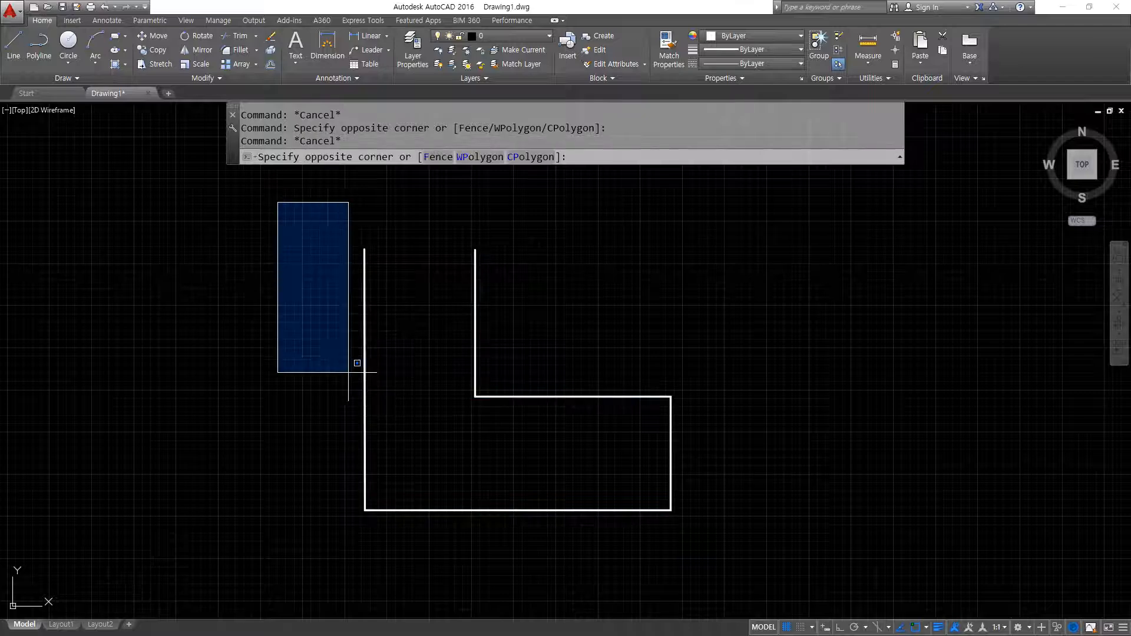
key(Escape)
click(713, 552)
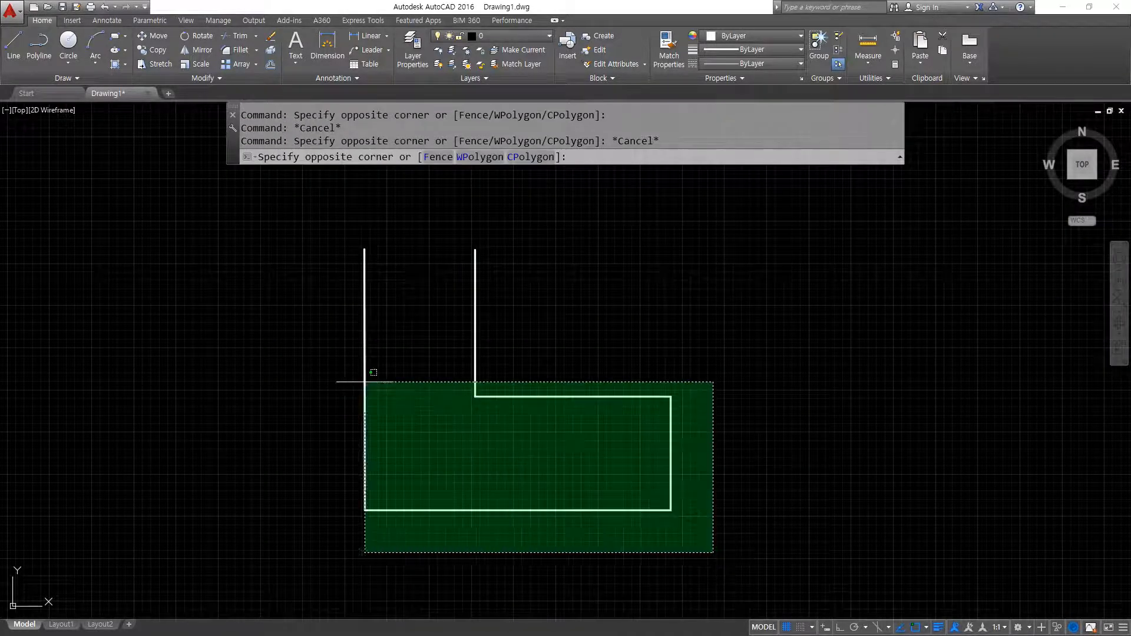
click(300, 374)
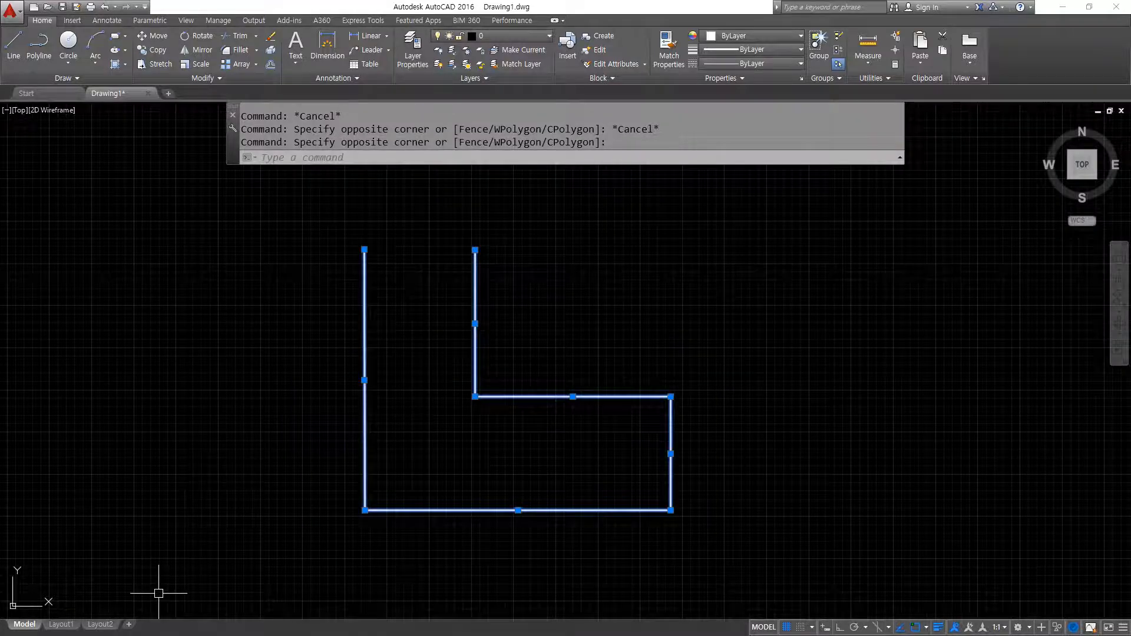
Clear the selection, switch to Notepad, and add the line "ctrl +a 전체선택" below the cross select note.
key(Escape)
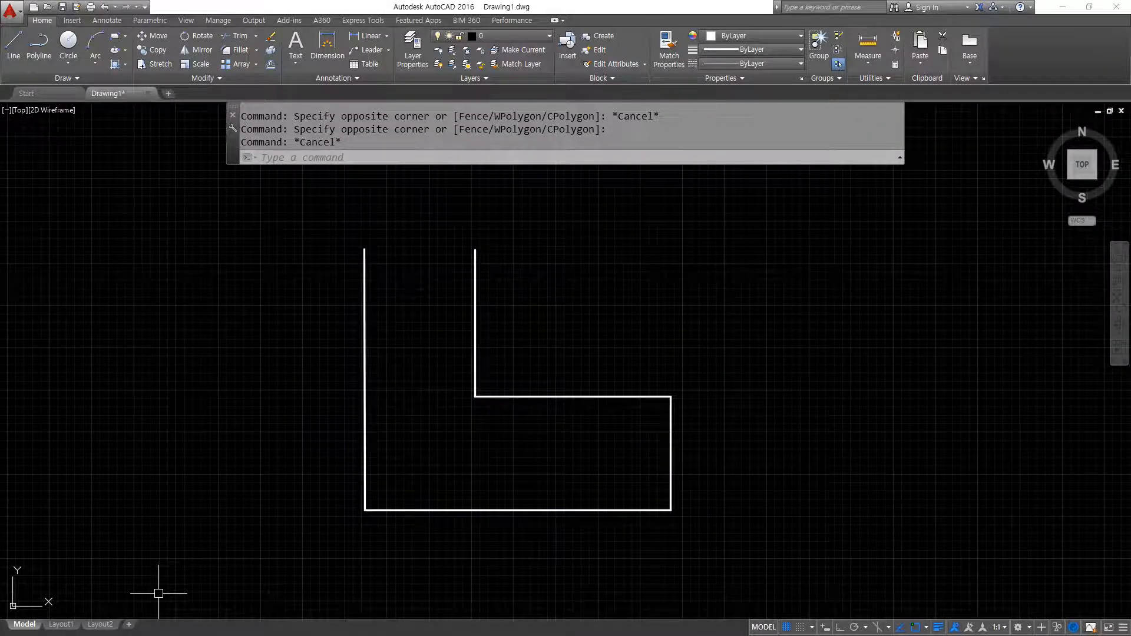
key(Escape)
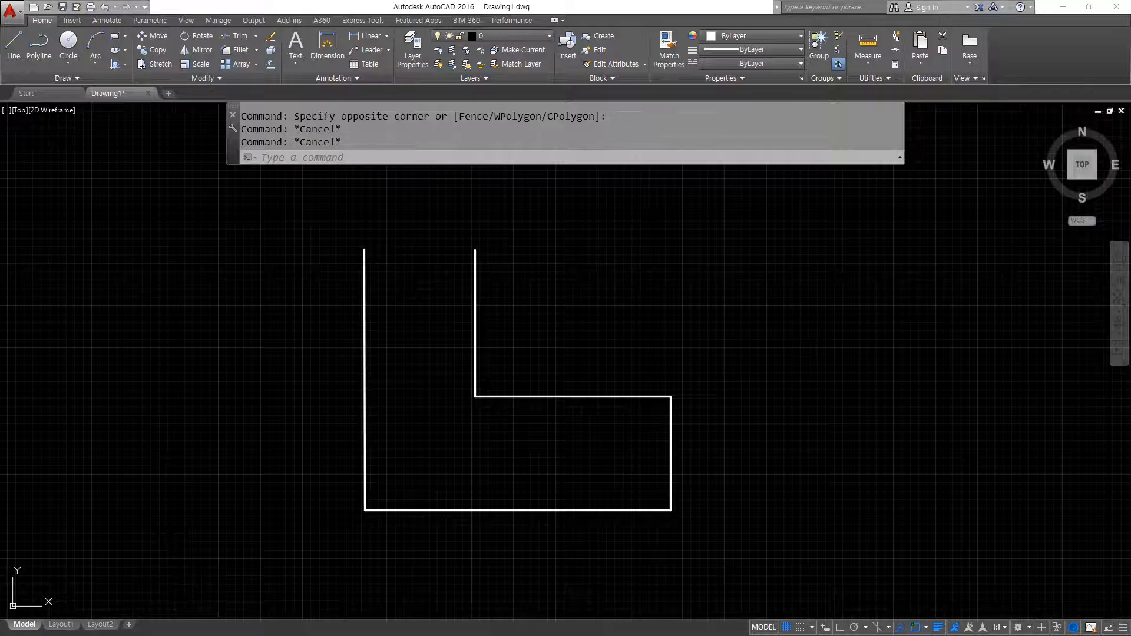
key(alt+Tab)
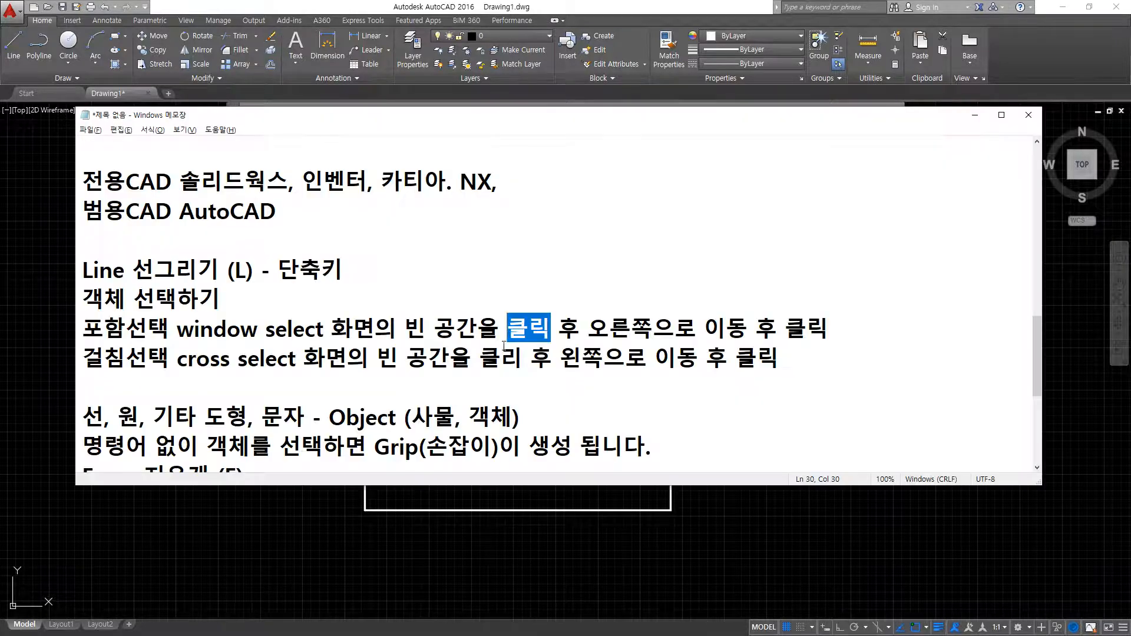
click(665, 386)
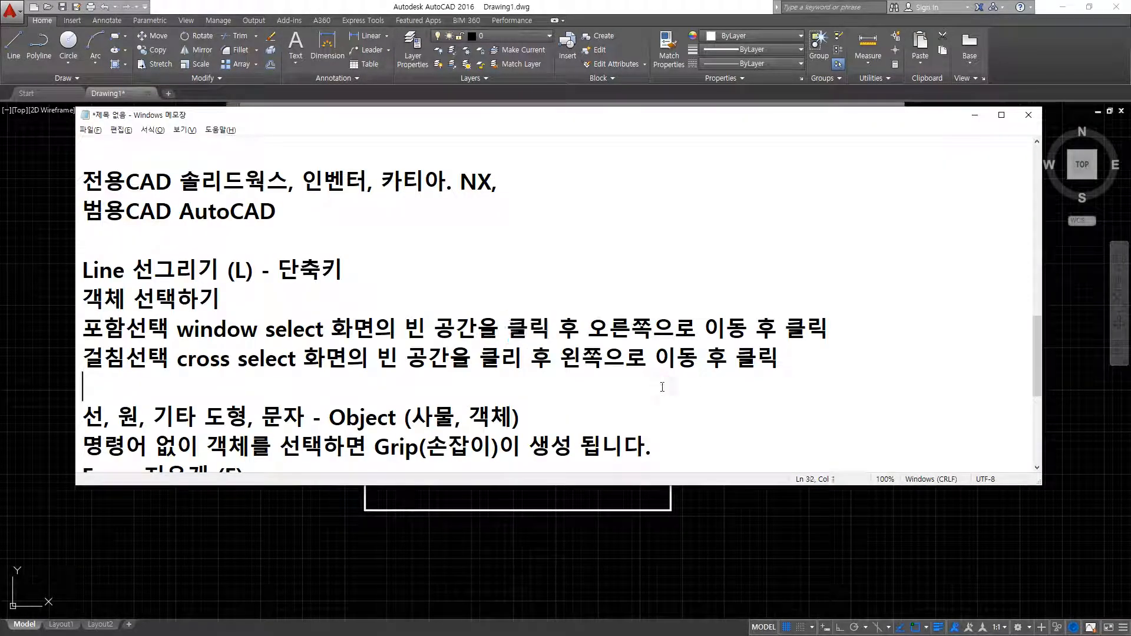
text(ㅊㅅ)
key(BackSpace)
key(BackSpace)
key(Hangul)
text(ctrl +a)
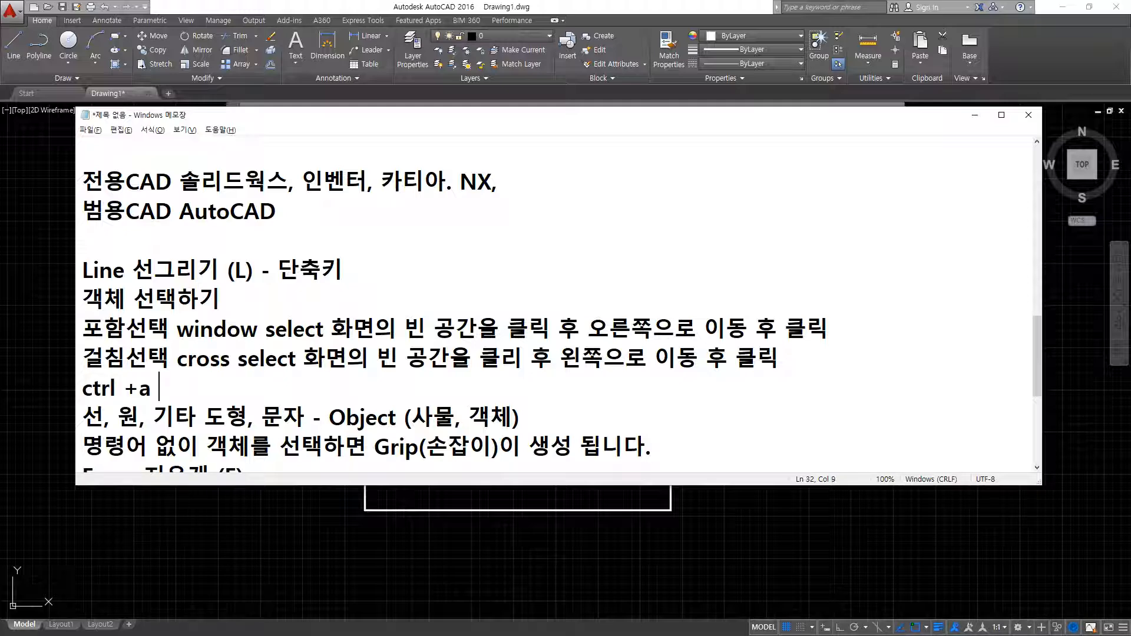
key(Hangul)
text(전체서)
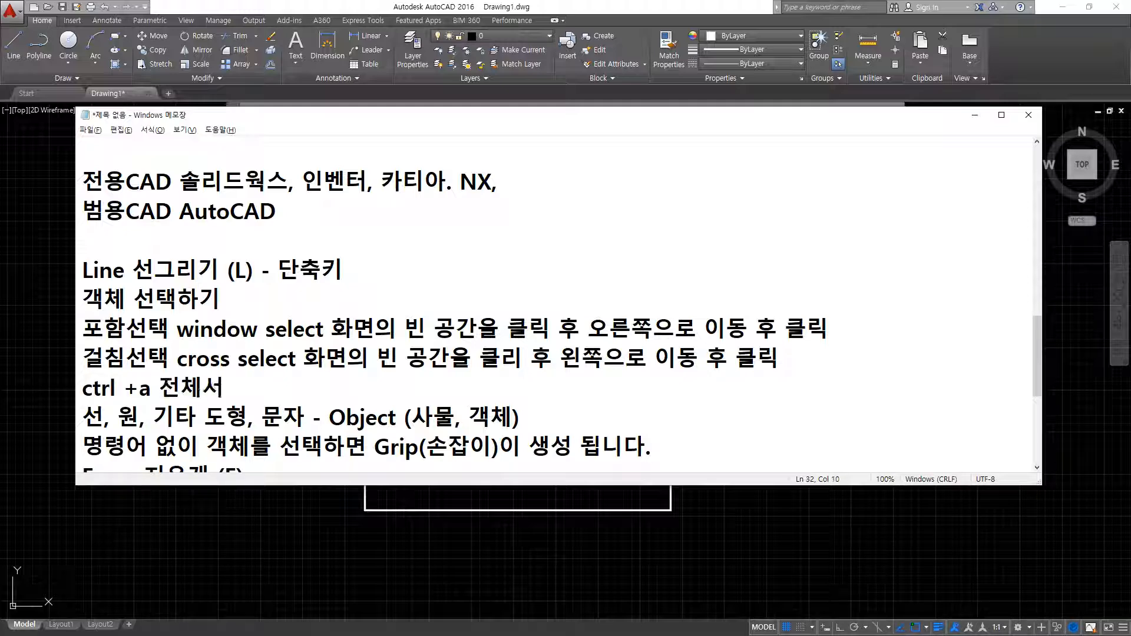
text(ㄴ택)
Return to AutoCAD, select every object in the drawing at once, and erase them all.
click(695, 6)
key(ctrl+a)
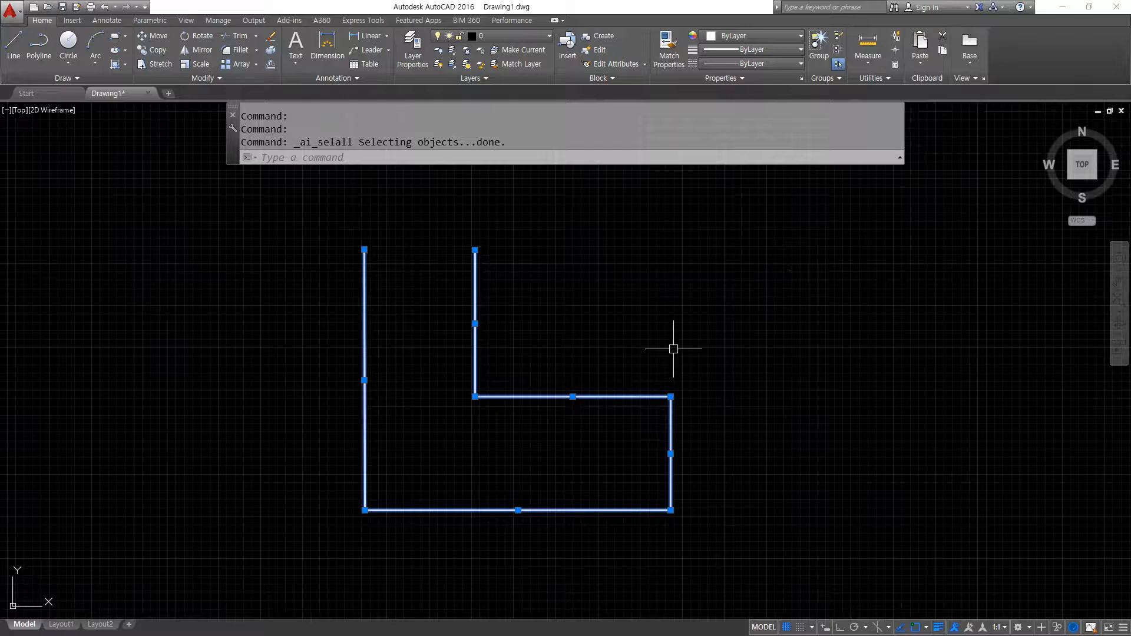
key(space)
key(Delete)
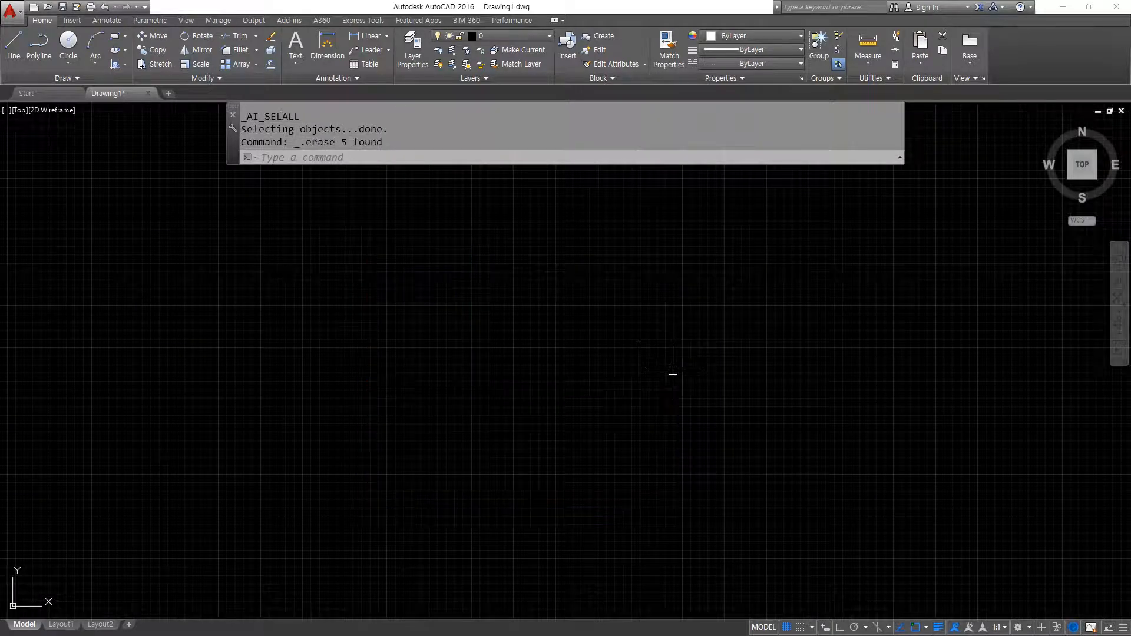
Draw two connected freehand lines in a V shape above and to the right of the origin, keeping the LINE command active.
scroll(621, 381, down, 3)
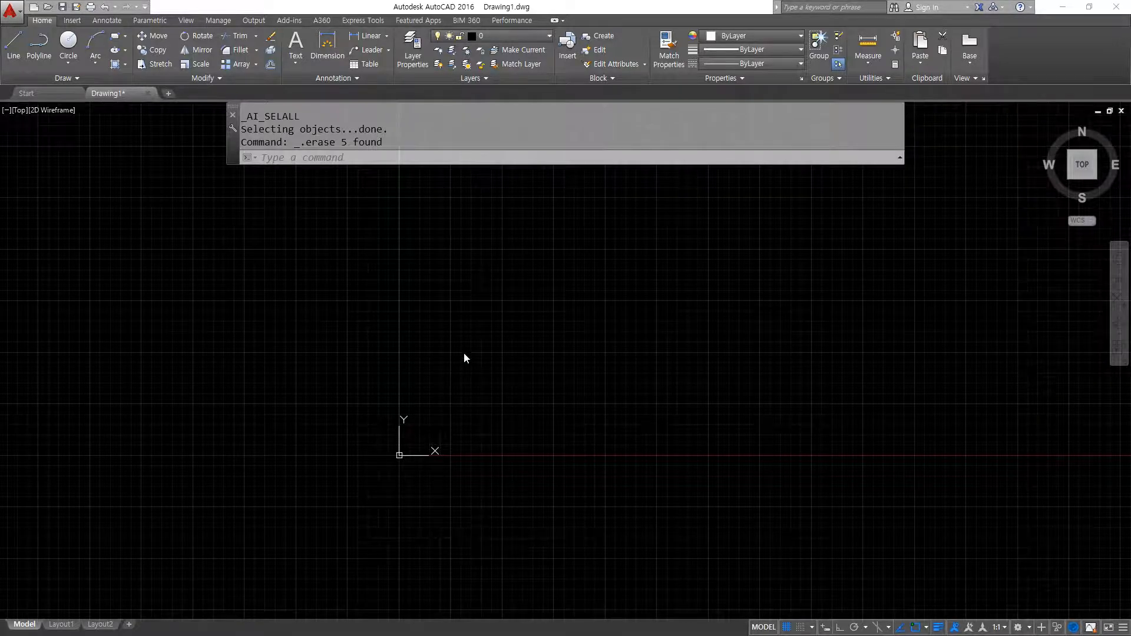
scroll(465, 358, down, 2)
middle_drag(424, 354, 278, 423)
text(l)
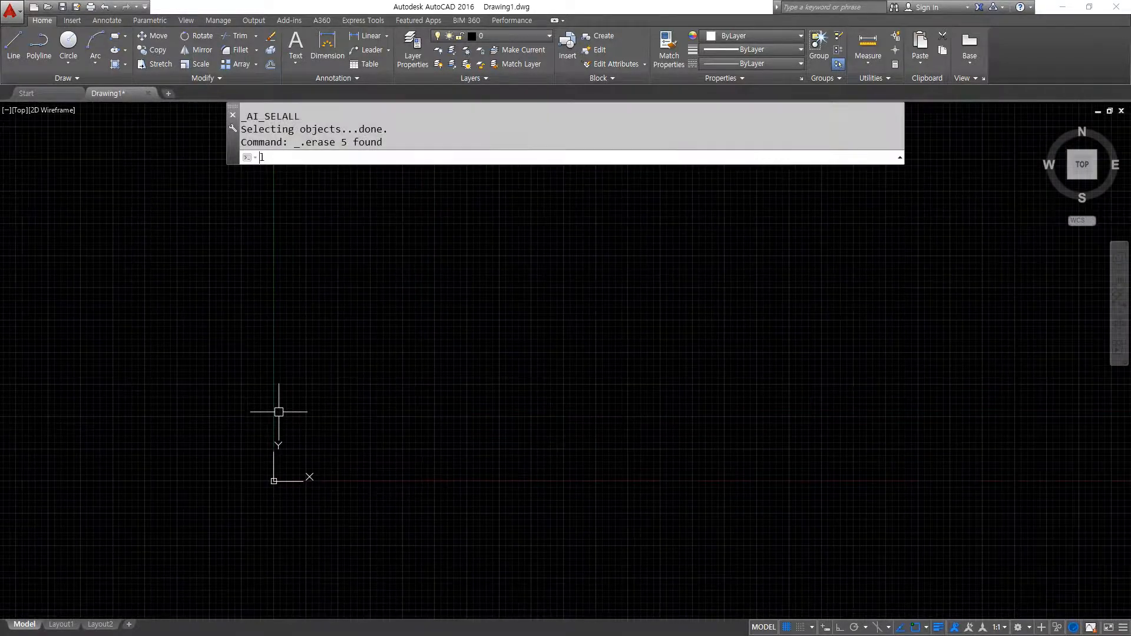
key(Return)
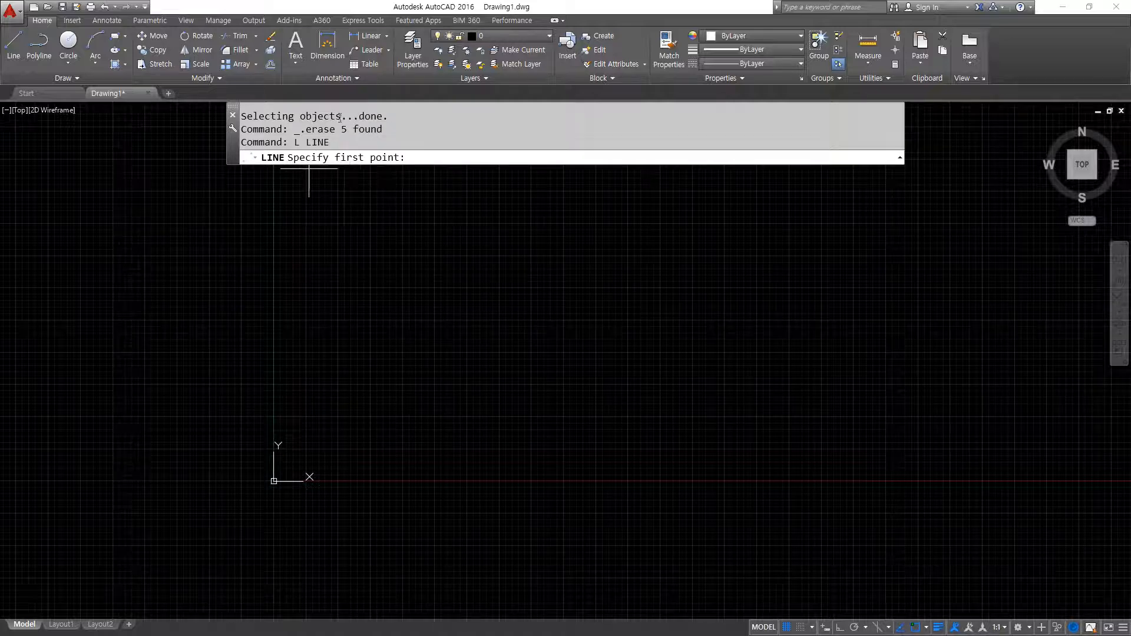
click(386, 220)
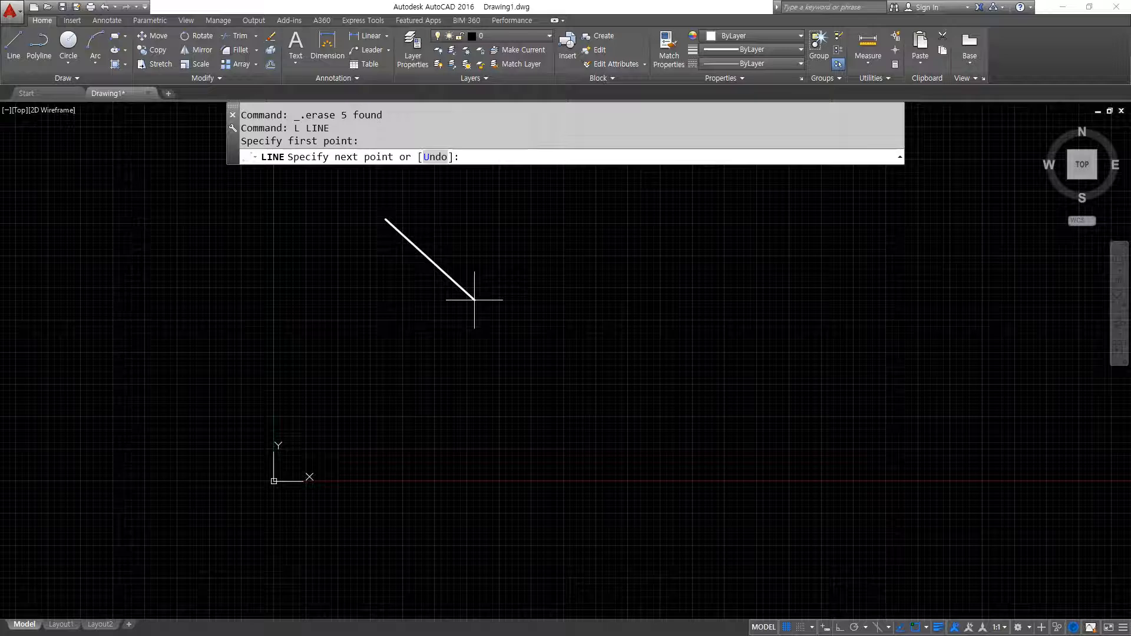
click(461, 380)
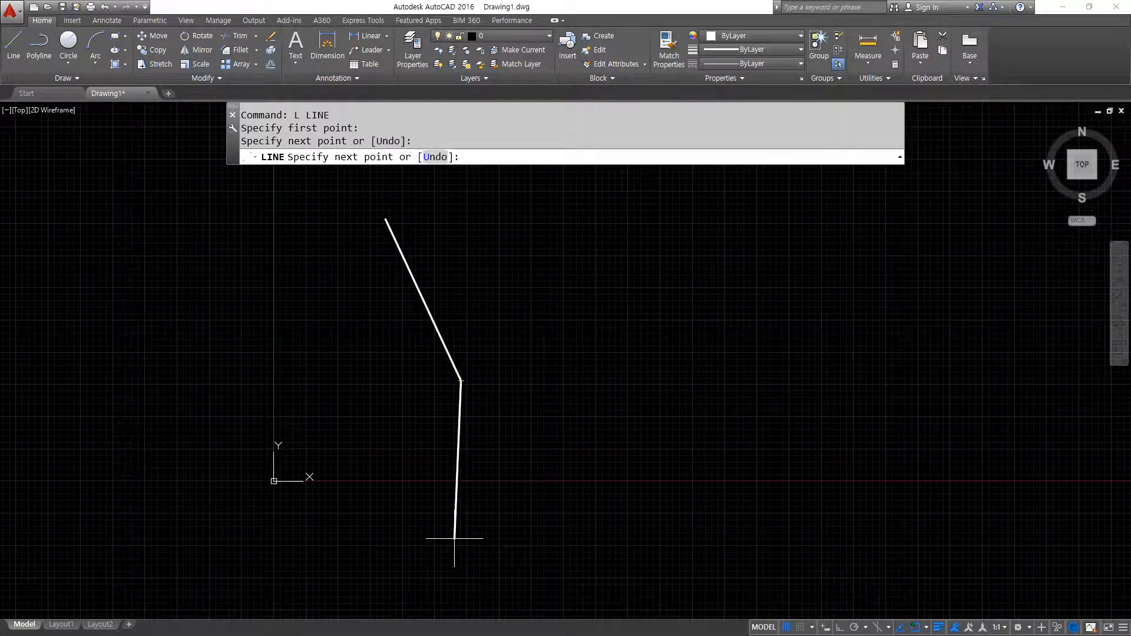
click(660, 283)
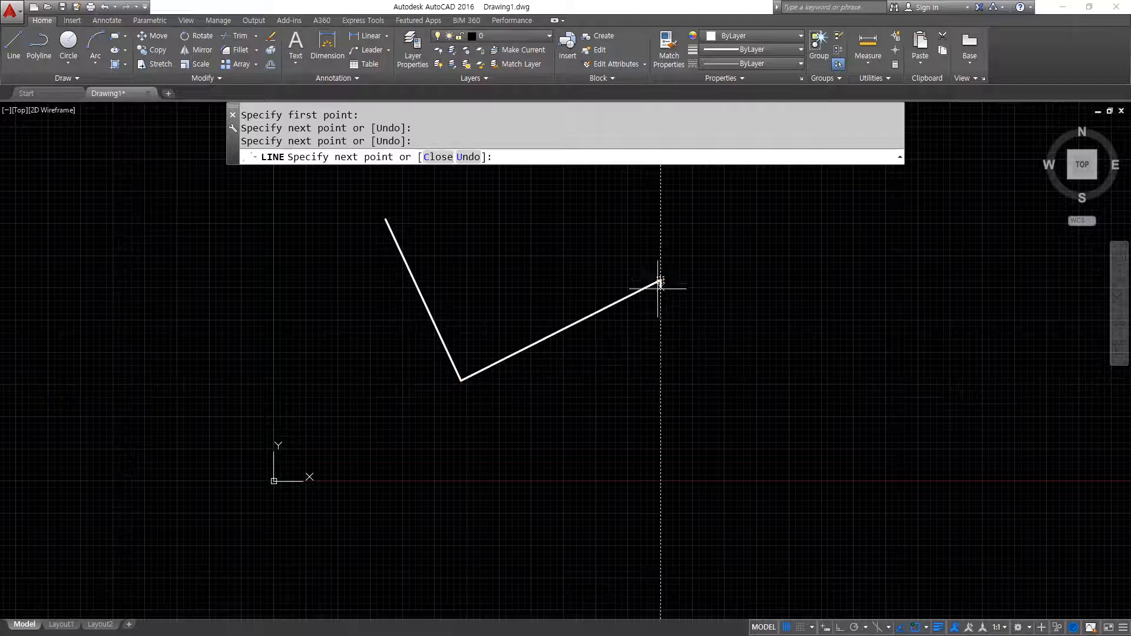
Circle the Close option in the LINE prompt with the screen pen, clear the mark, and magnify the prompt.
key(ctrl+shift+3)
mouse_move(443, 178)
mouse_down()
mouse_move(415, 136)
mouse_move(428, 187)
mouse_up()
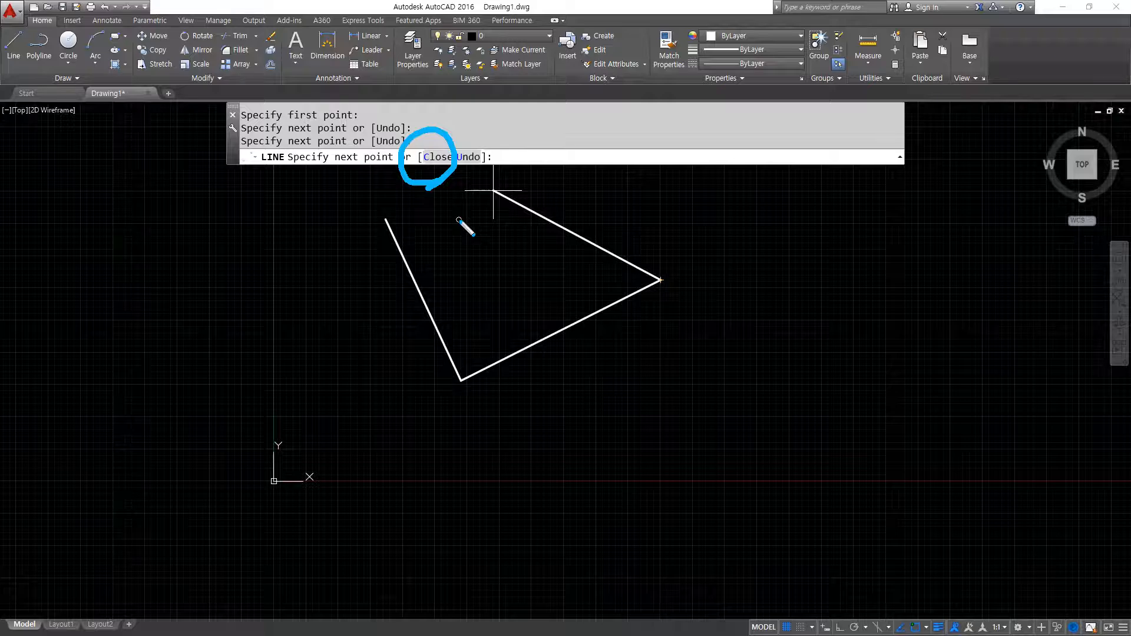
key(Escape)
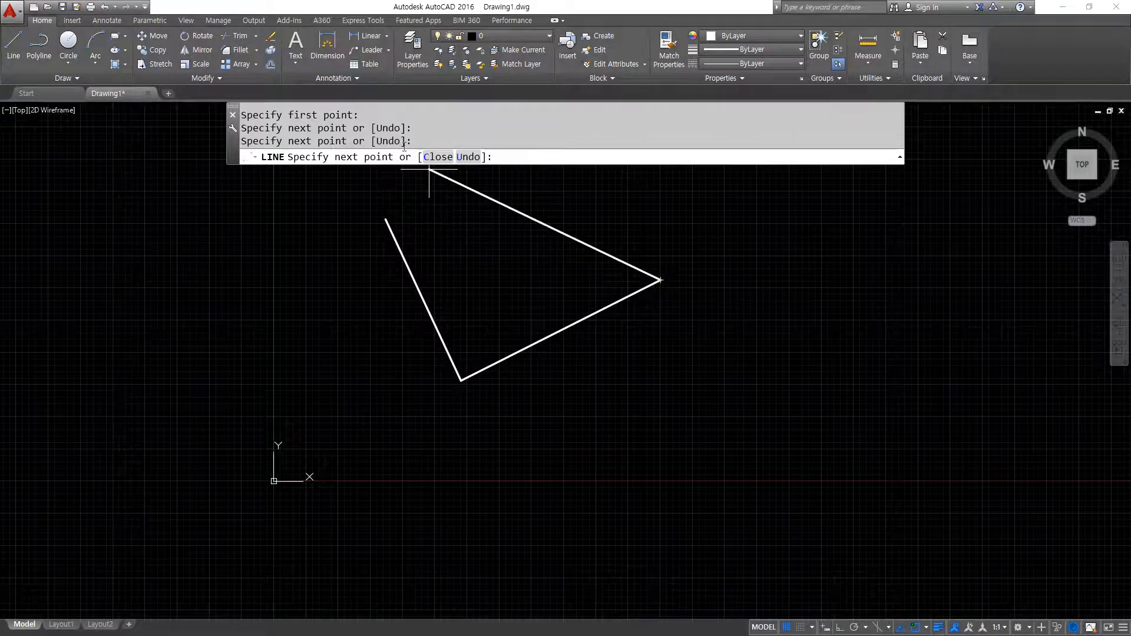
key(super+plus)
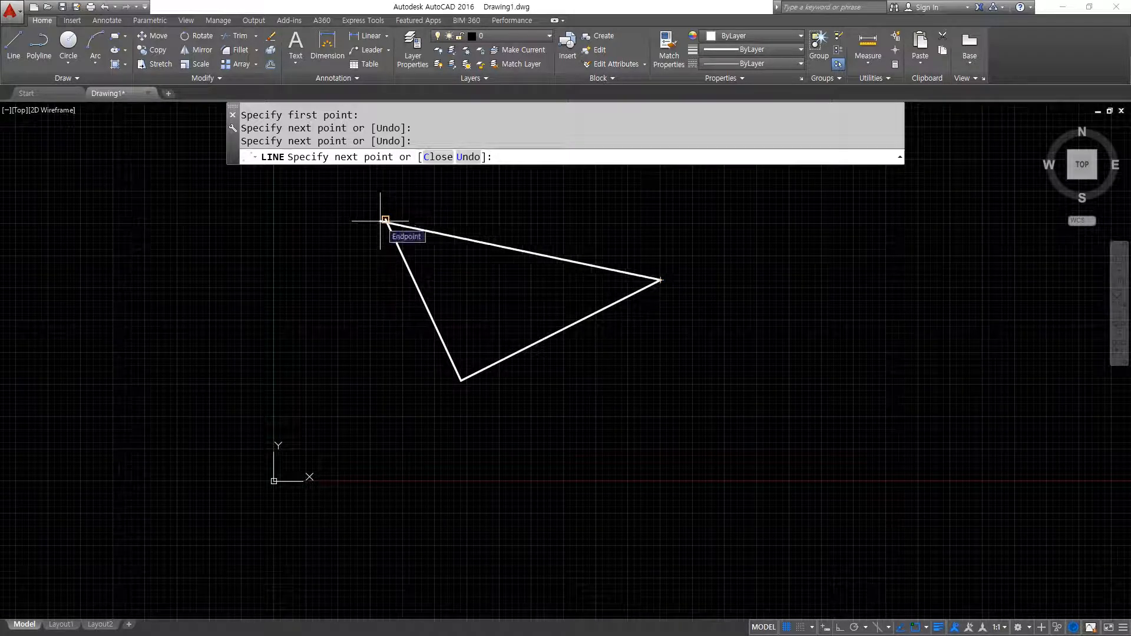
Add two more connected lines over the V shape, magnify the prompt briefly, and close the outline with the Close option (C).
middle_drag(540, 230, 522, 266)
click(514, 234)
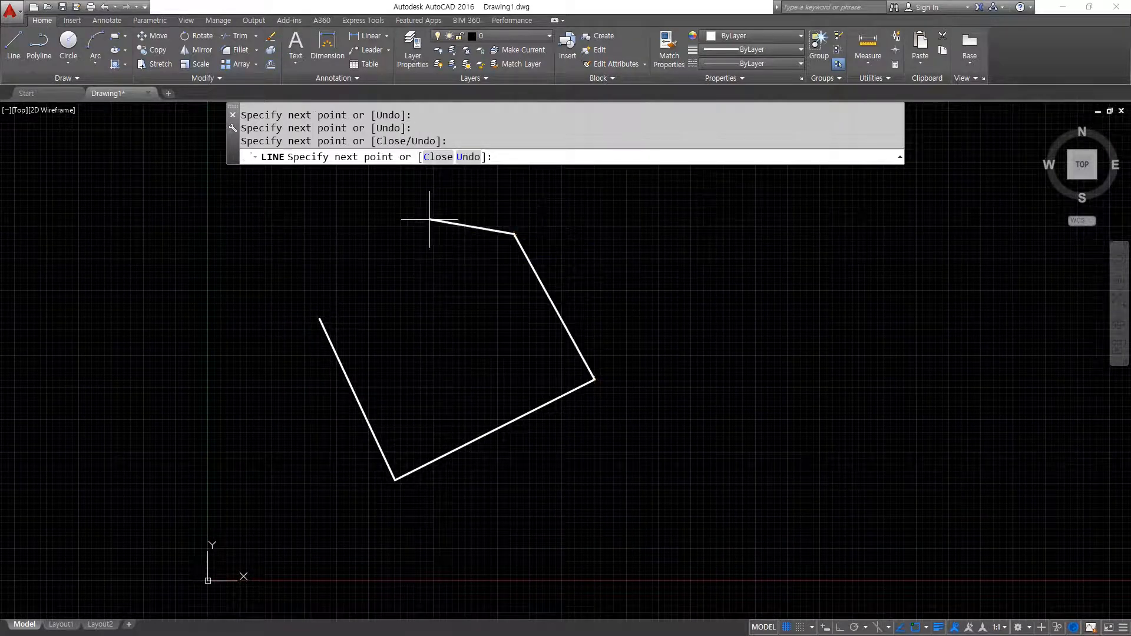
click(389, 195)
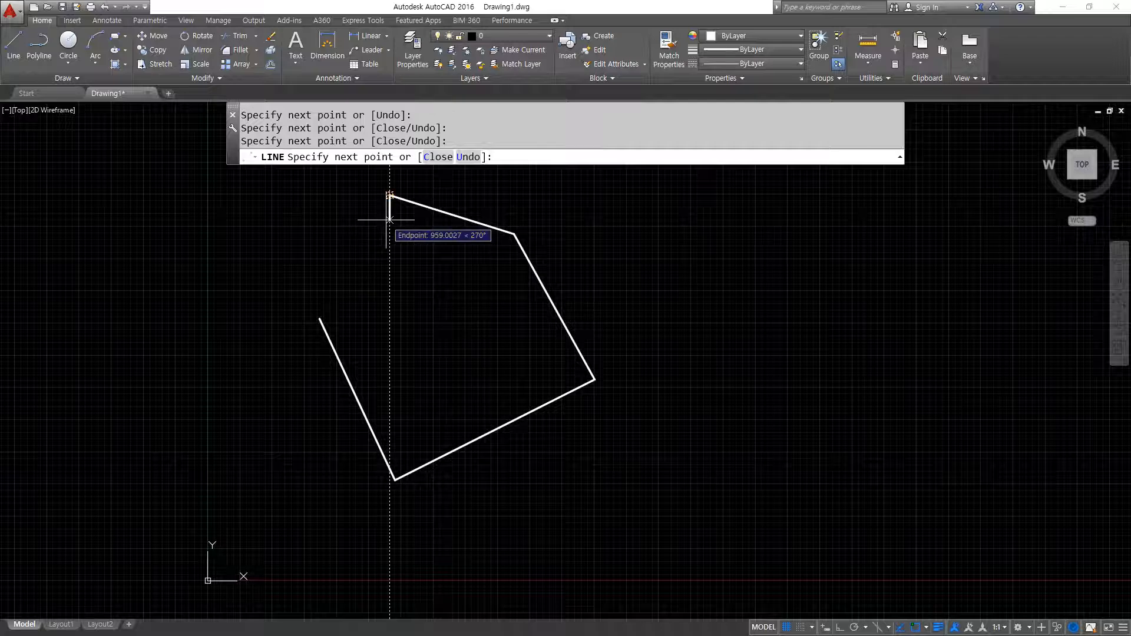
key(super+plus)
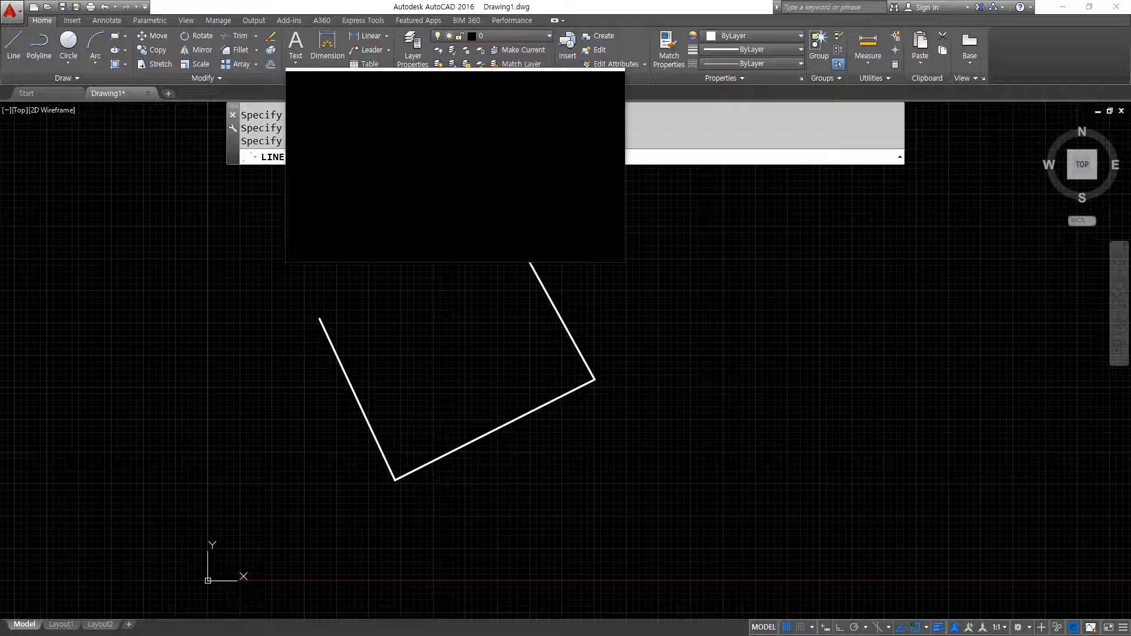
key(super+Escape)
click(521, 158)
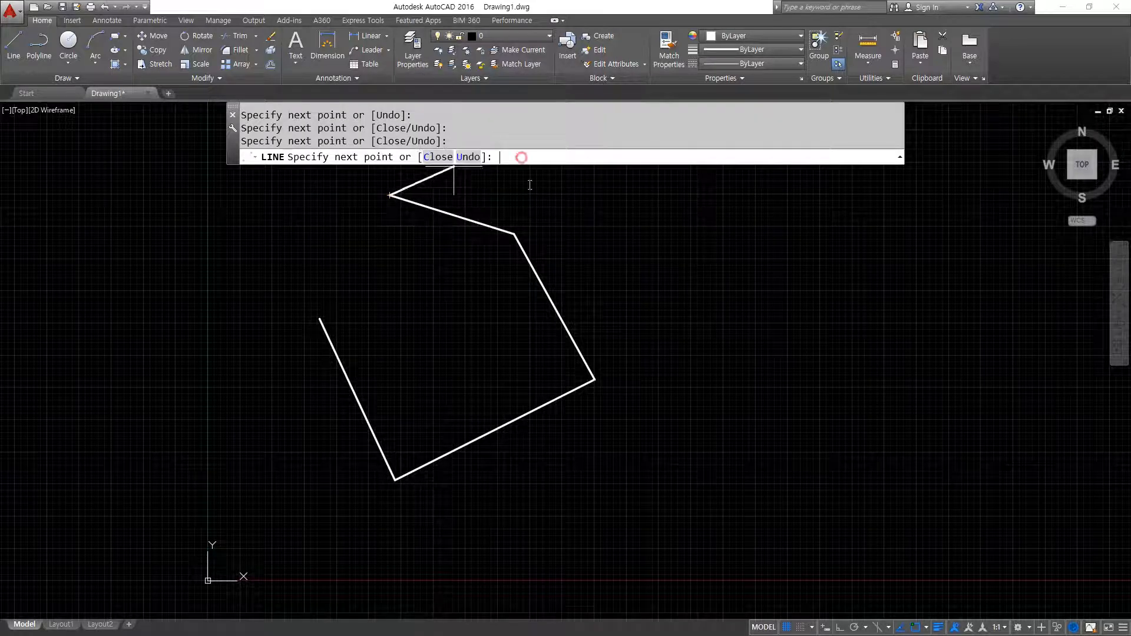
text(c)
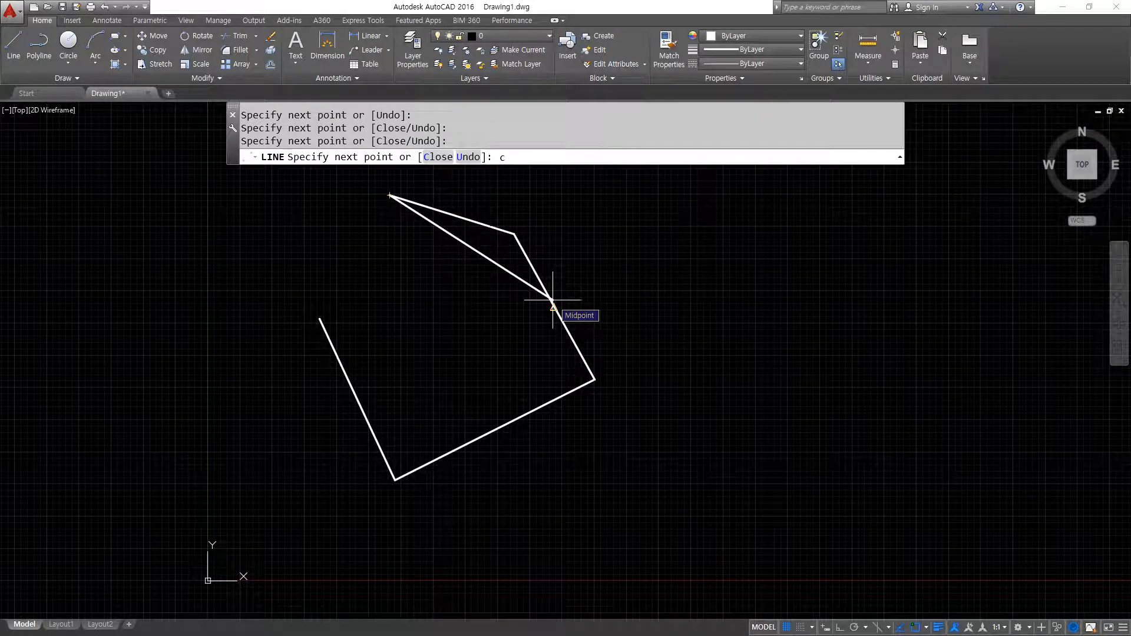
key(Return)
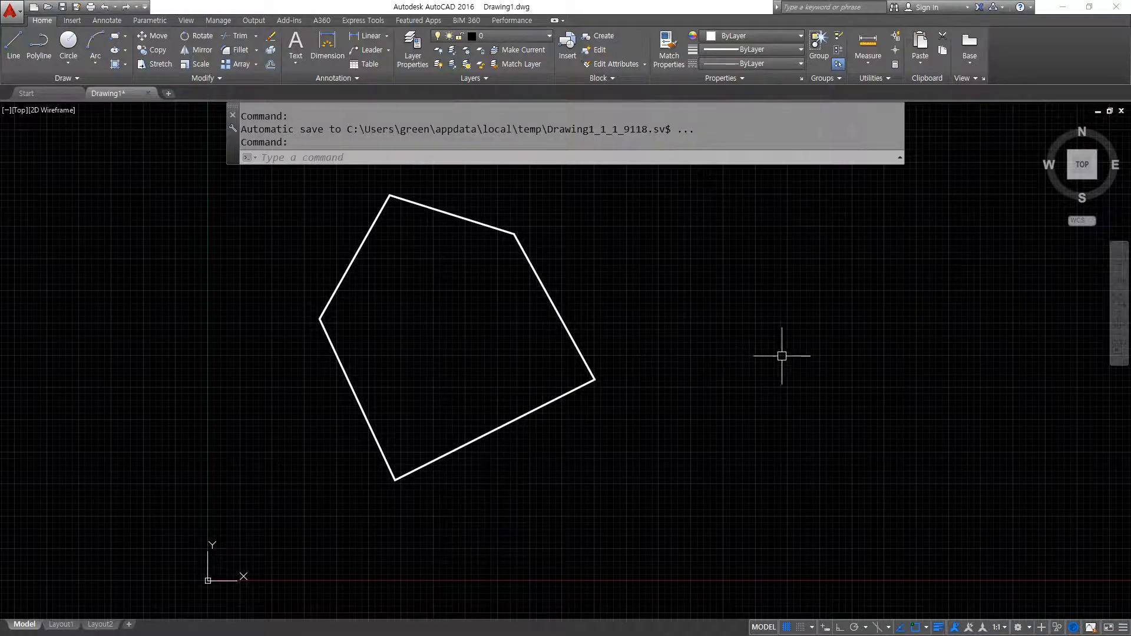
Draw a house-shaped outline of four connected lines to the right of the first shape and finish it with LINE's Close option.
middle_drag(781, 358, 701, 366)
text(L)
key(Return)
middle_drag(665, 297, 570, 304)
click(575, 210)
click(571, 454)
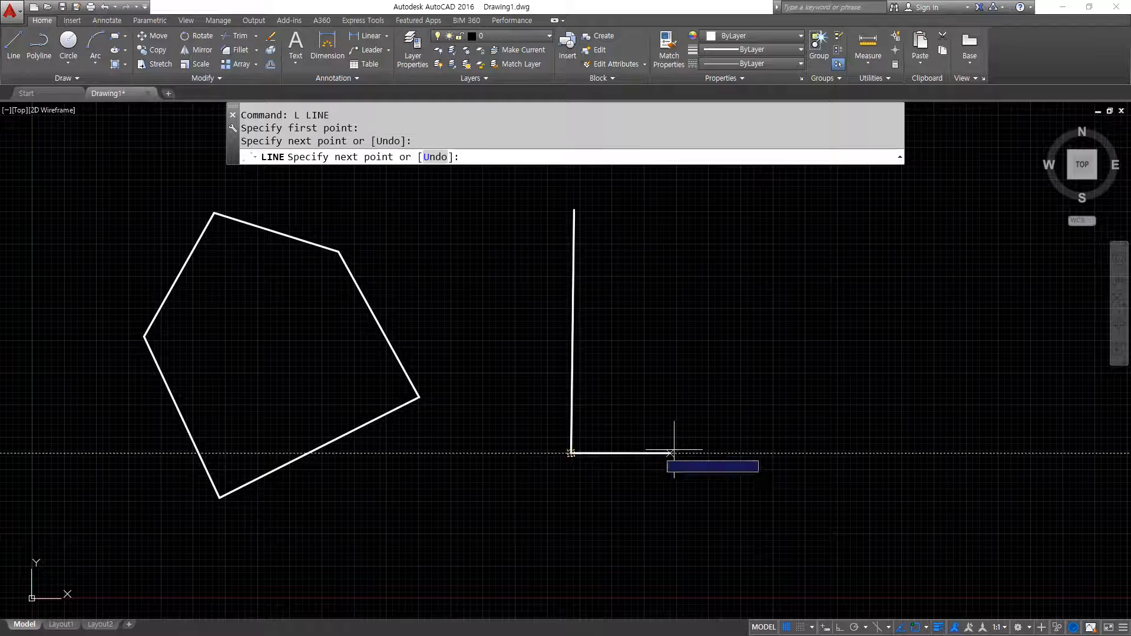
click(842, 453)
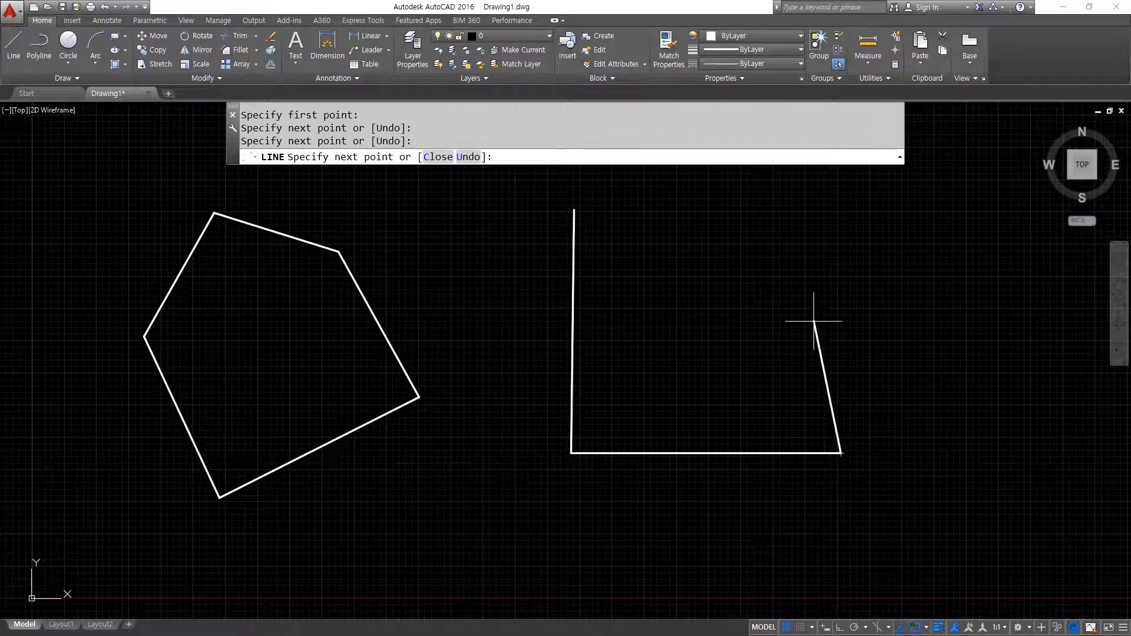
click(832, 229)
middle_drag(707, 175, 682, 316)
click(675, 257)
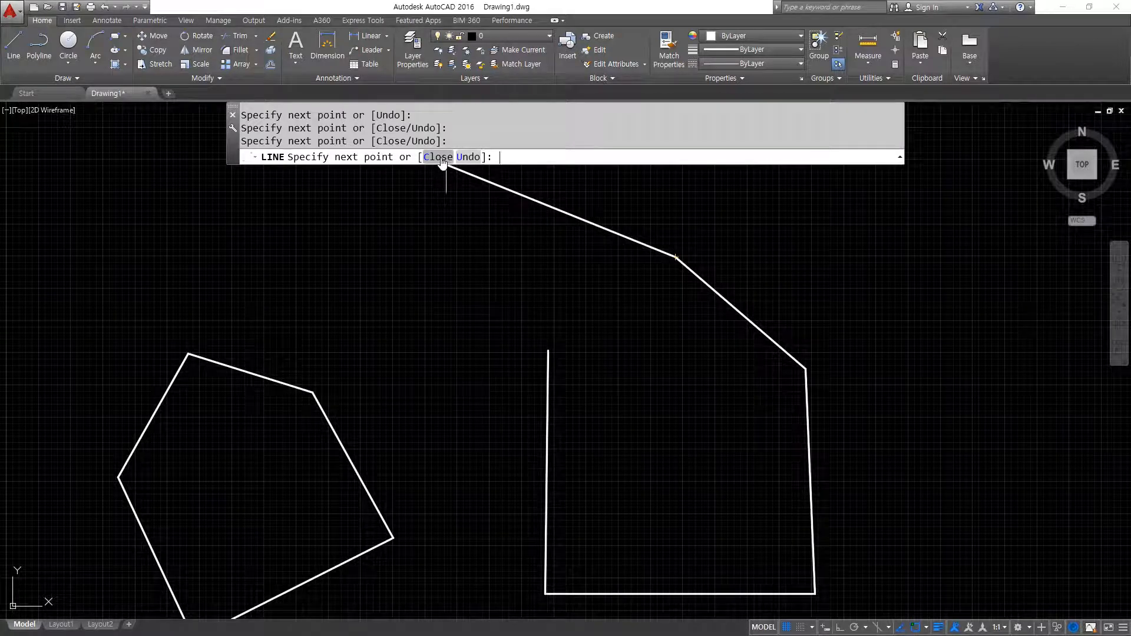
key(super+plus)
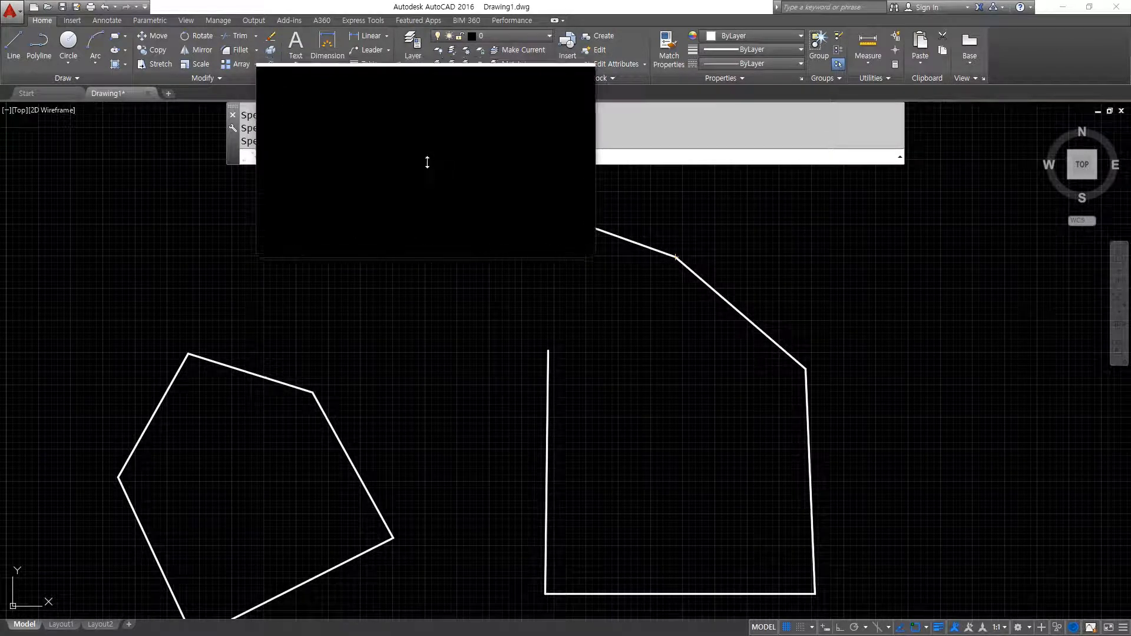
click(434, 161)
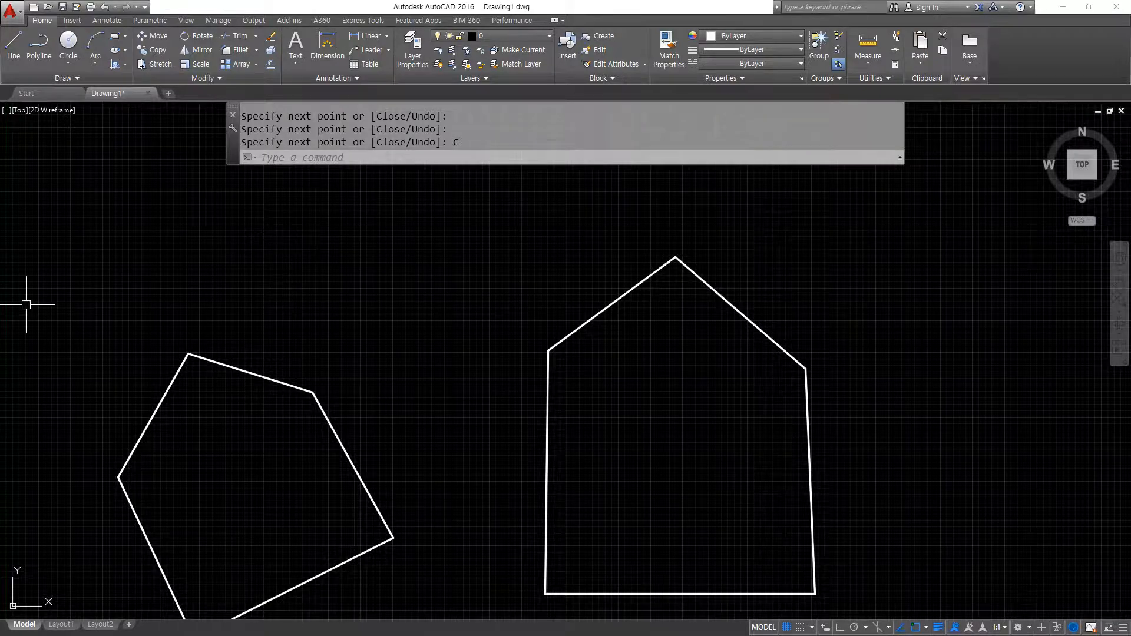
Select both closed outlines with a right-to-left crossing box and erase them.
scroll(504, 311, down, 4)
click(758, 472)
click(223, 243)
key(Delete)
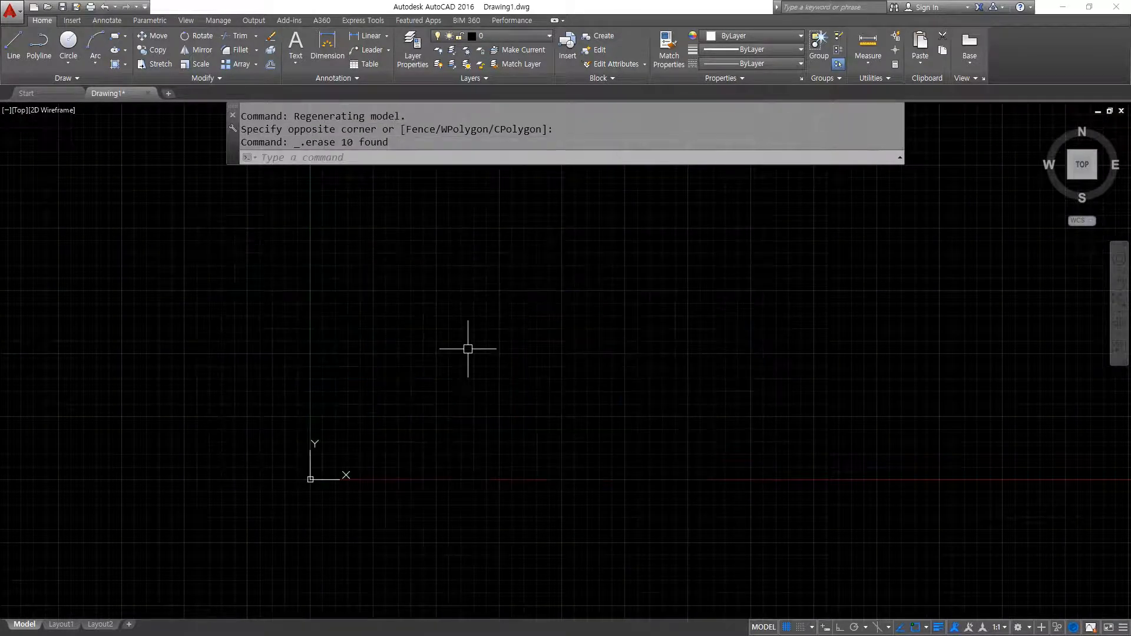
Draw three connected freehand lines forming an open U shape, keeping the LINE command active.
text(l)
key(Return)
scroll(376, 309, up, 3)
click(313, 260)
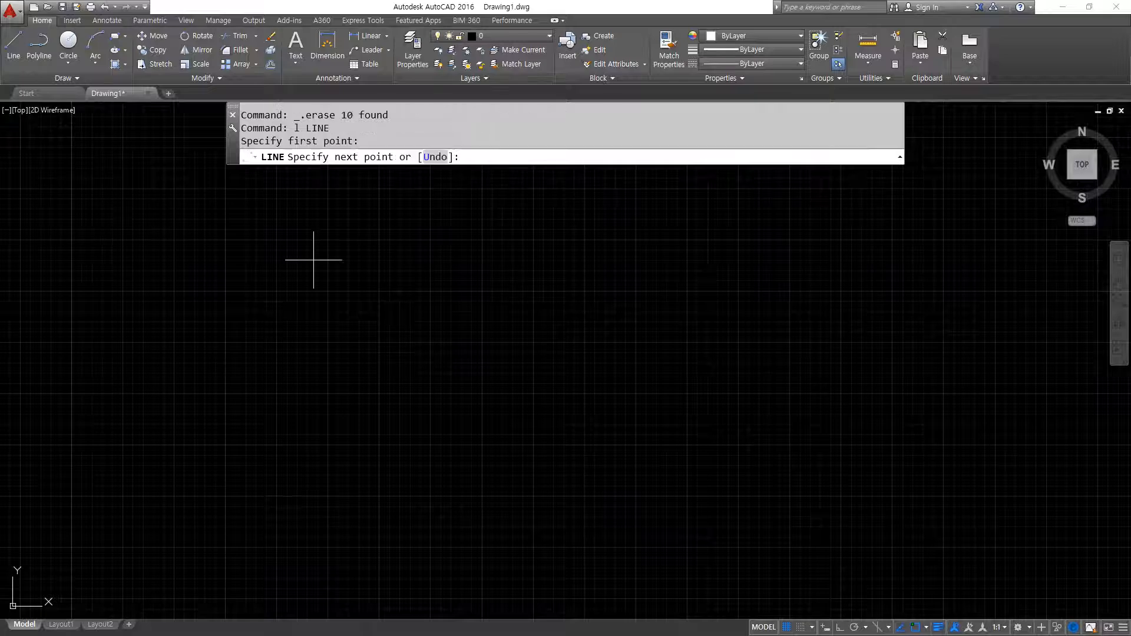
click(313, 450)
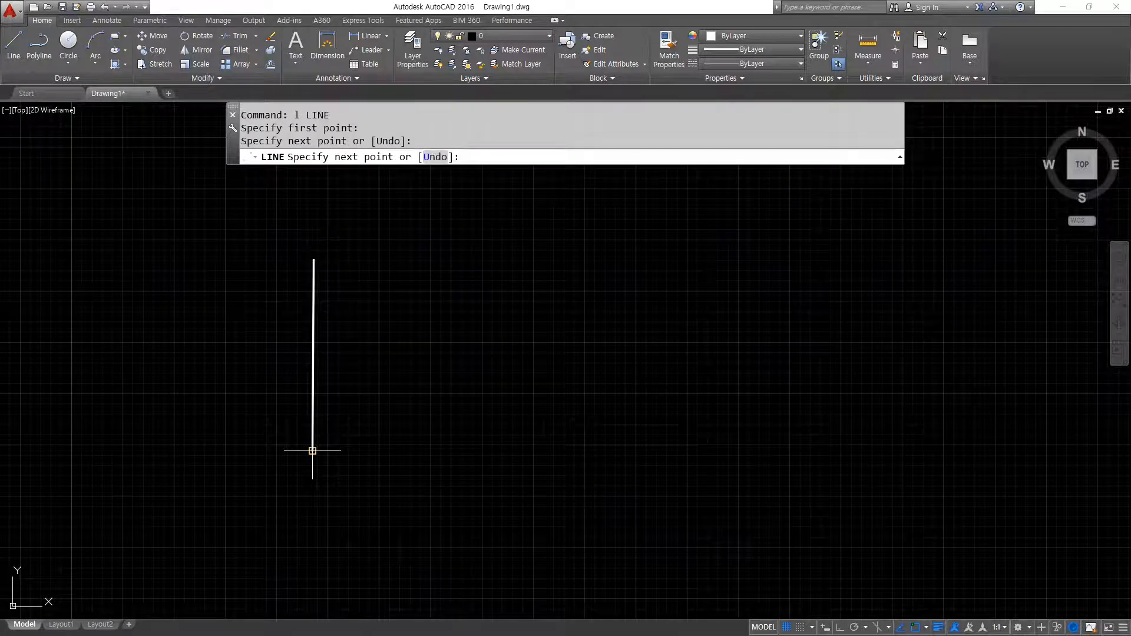
click(530, 433)
click(529, 307)
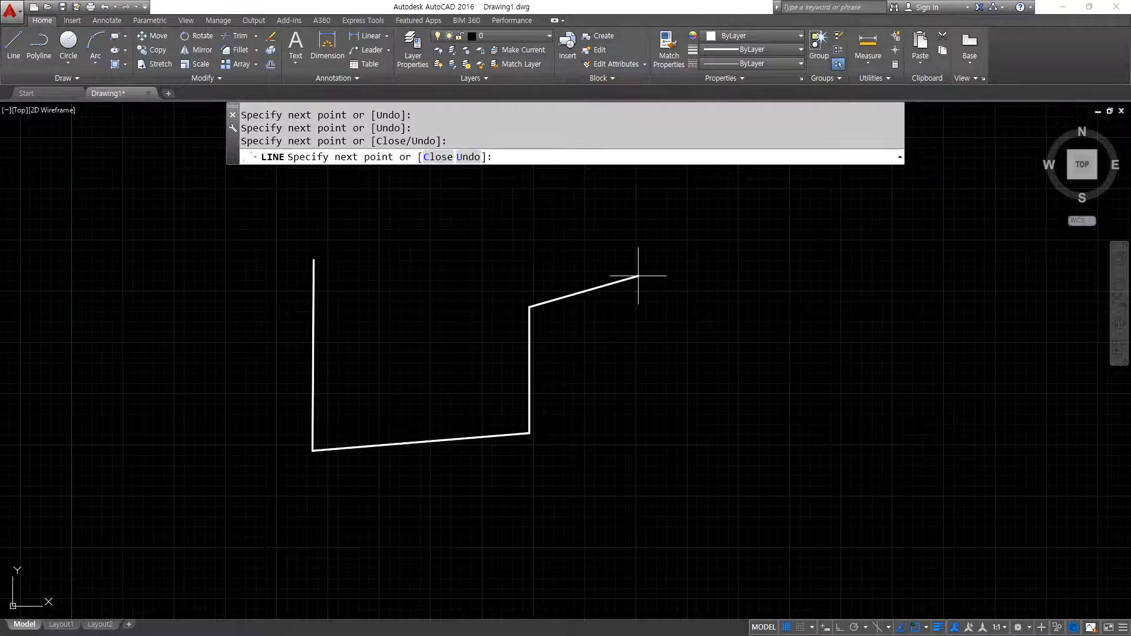
Remove the last two segments of the U shape with the Undo option (U) inside the active LINE command.
text(u)
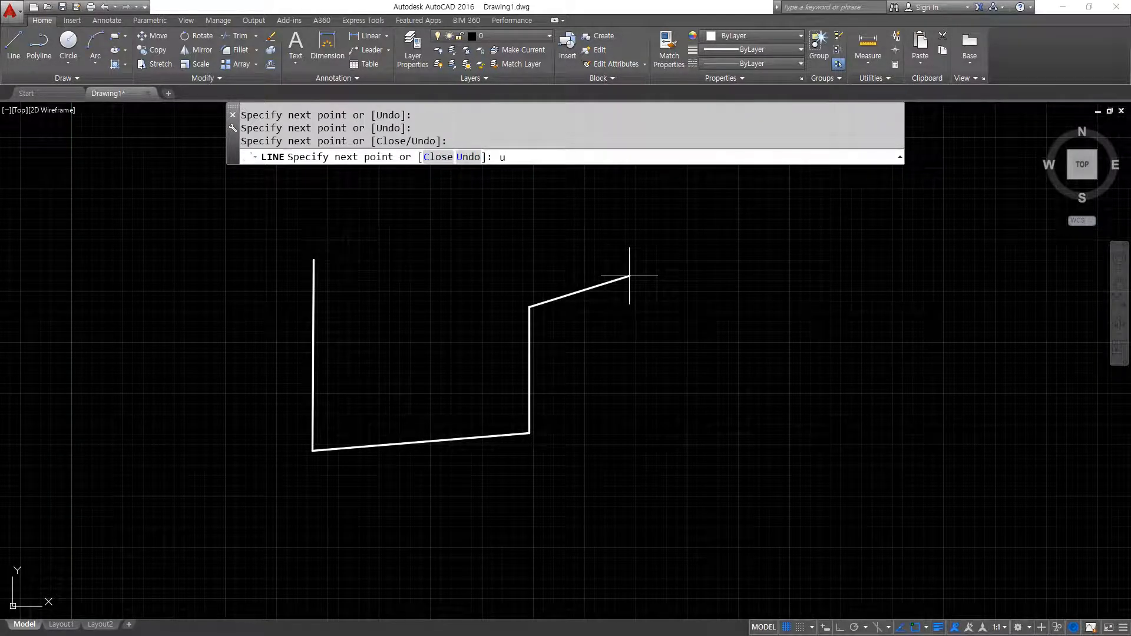
key(Return)
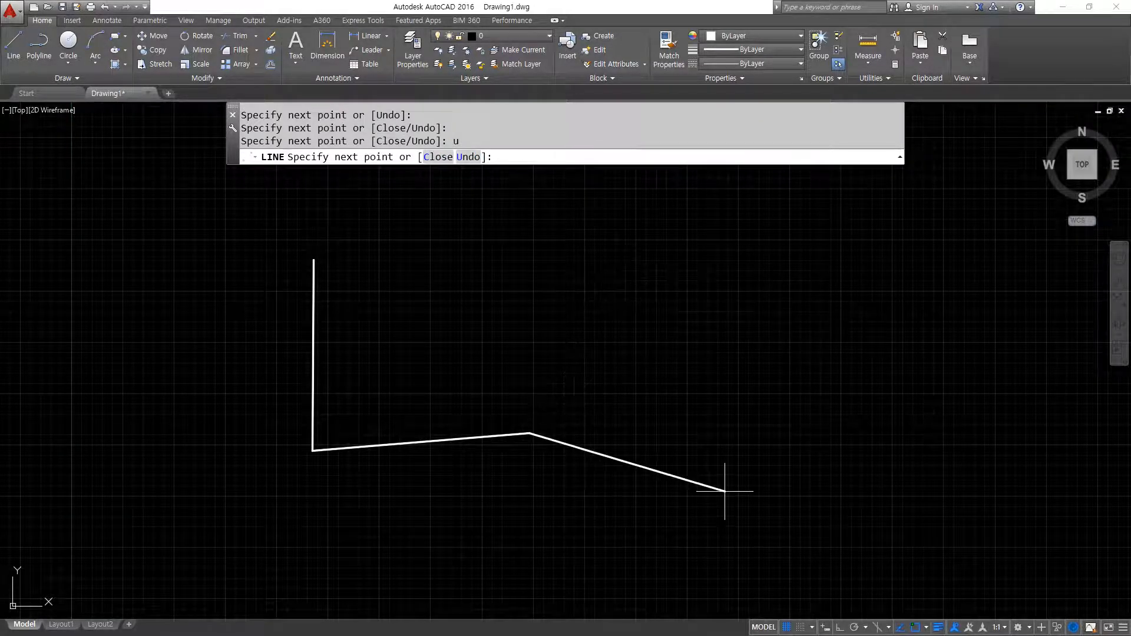
text(u)
key(Return)
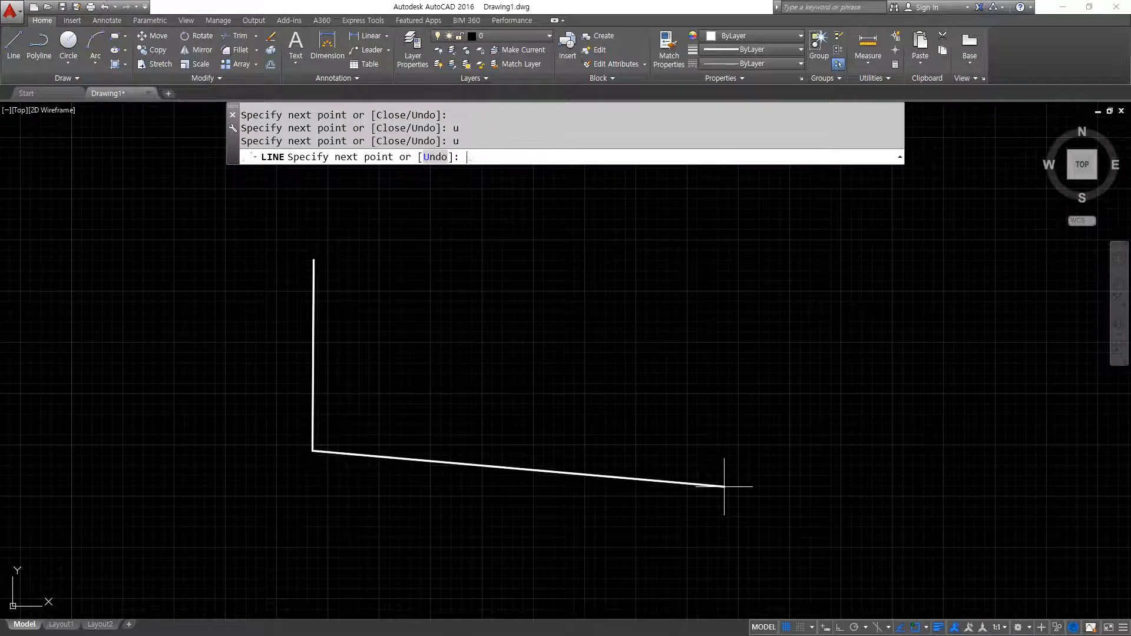
Remove the remaining segment and the start point of the active LINE chain with the Undo option (U).
text(u)
key(Return)
text(u)
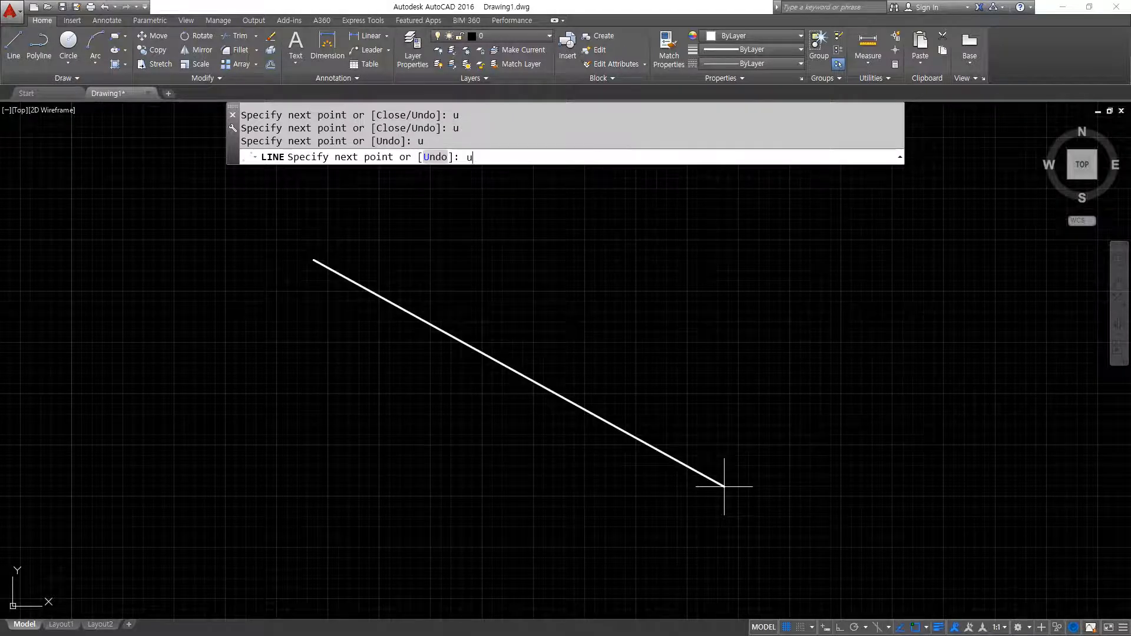
key(Return)
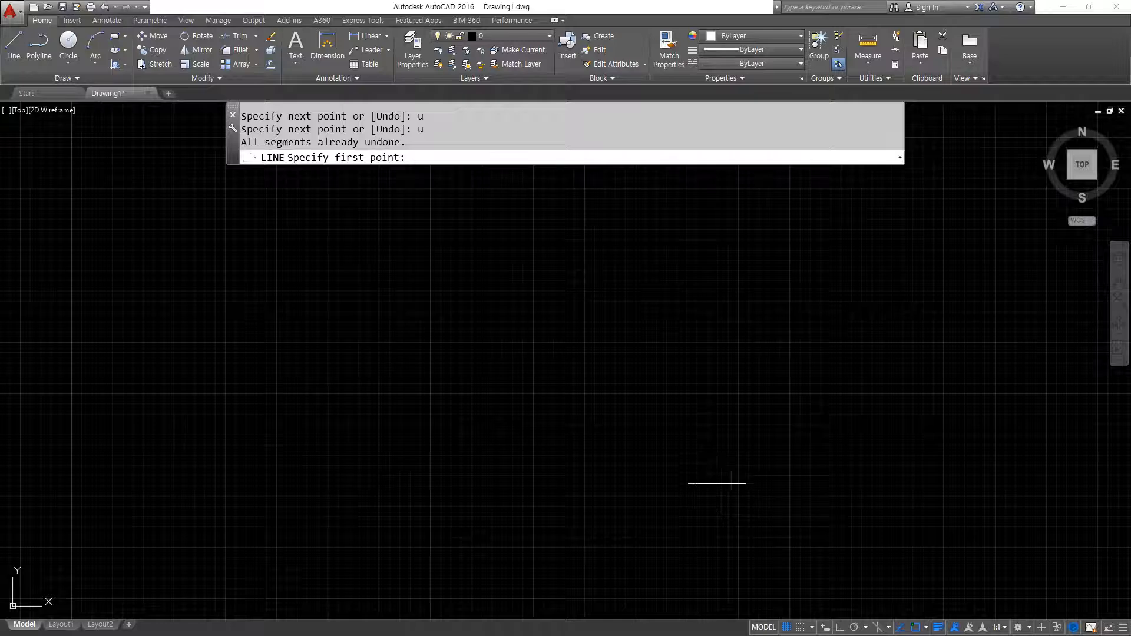
Draw a stepped open outline of seven connected freehand lines and end the LINE command.
click(278, 213)
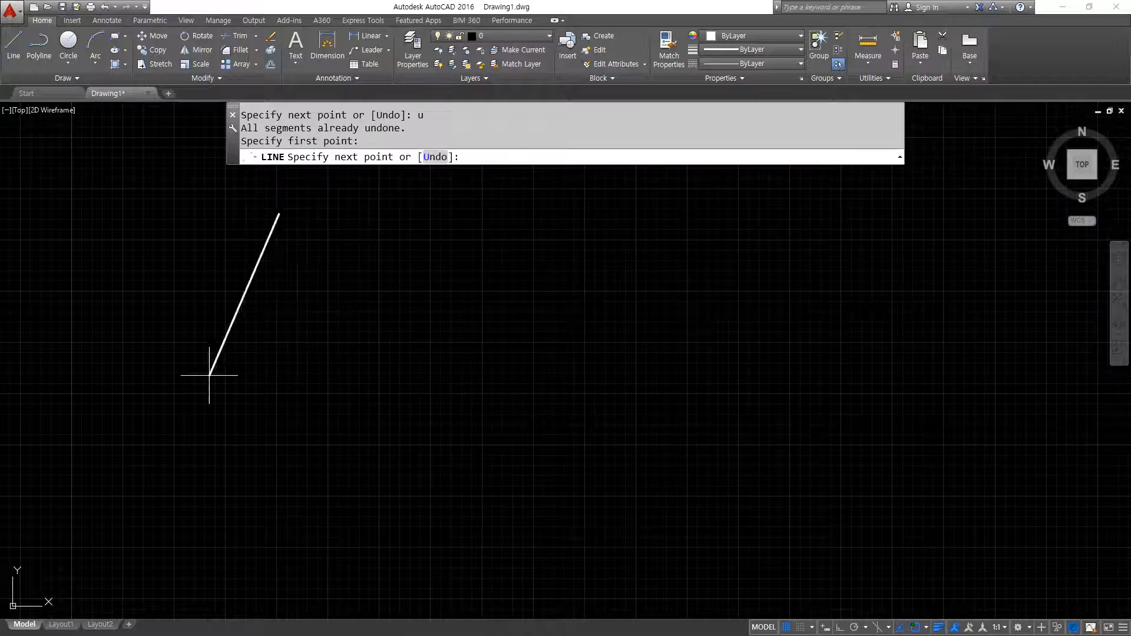
click(125, 209)
click(125, 421)
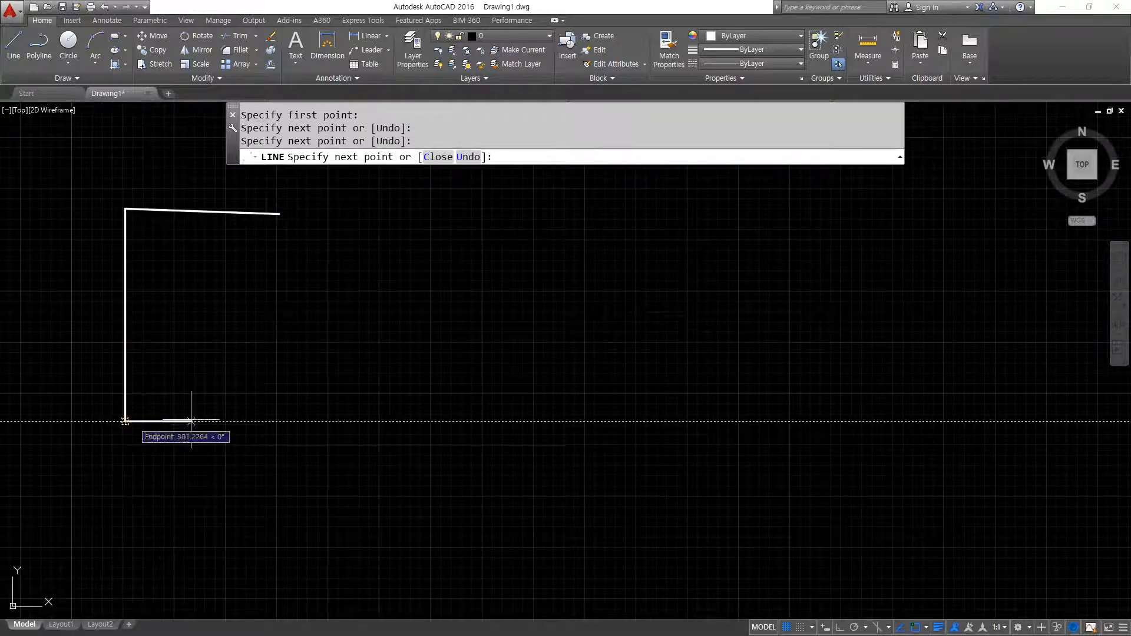
click(347, 421)
click(346, 325)
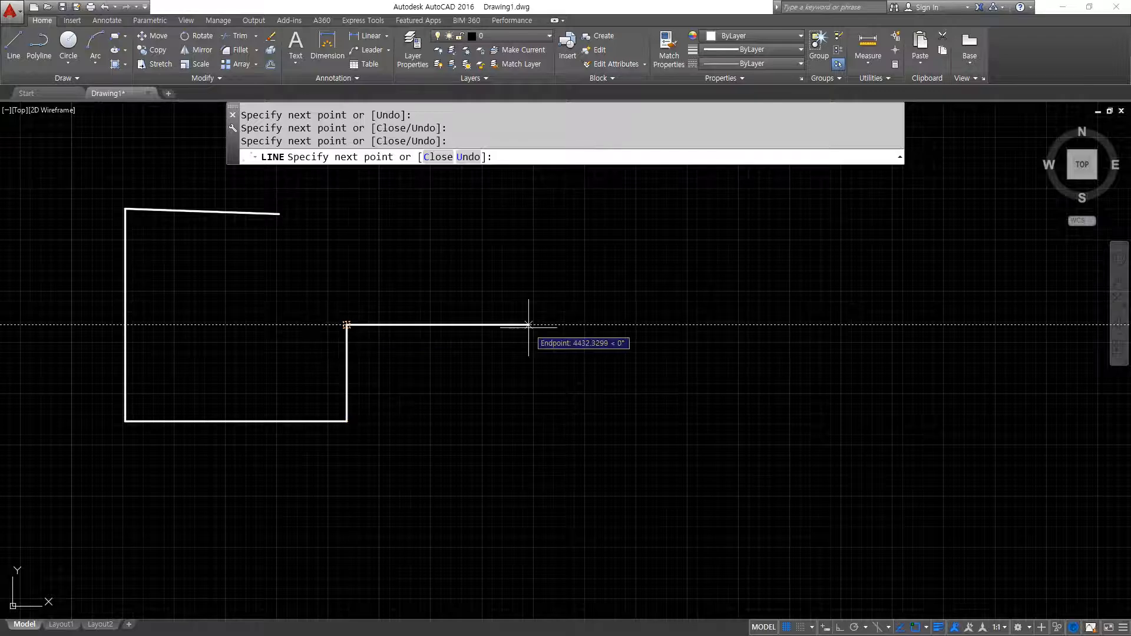
click(529, 324)
click(528, 465)
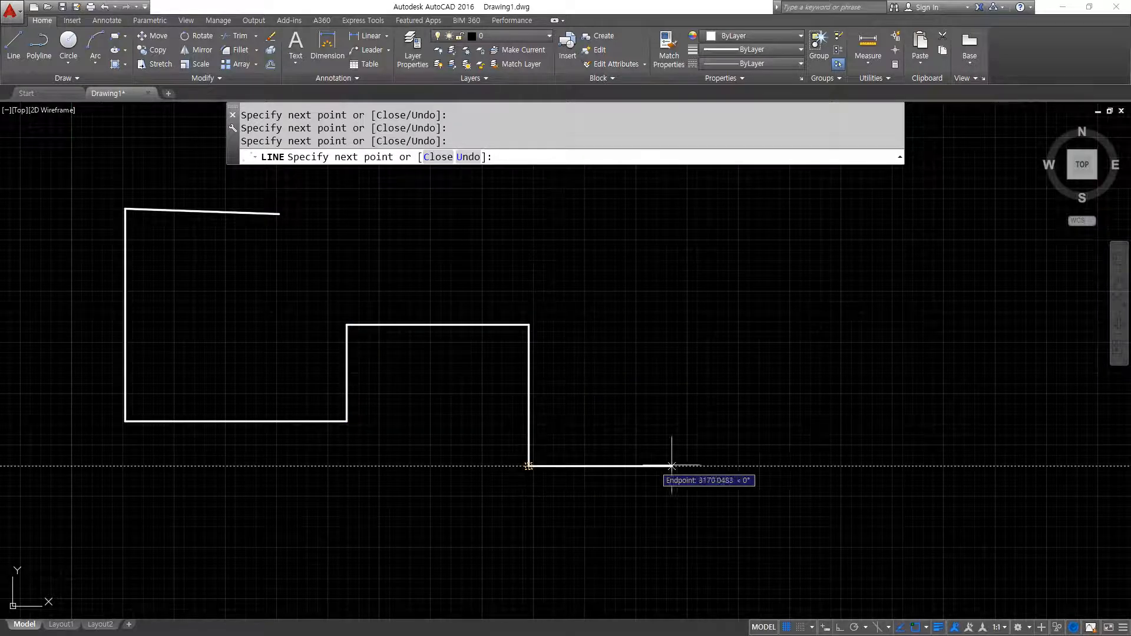
click(717, 465)
middle_drag(697, 292, 703, 449)
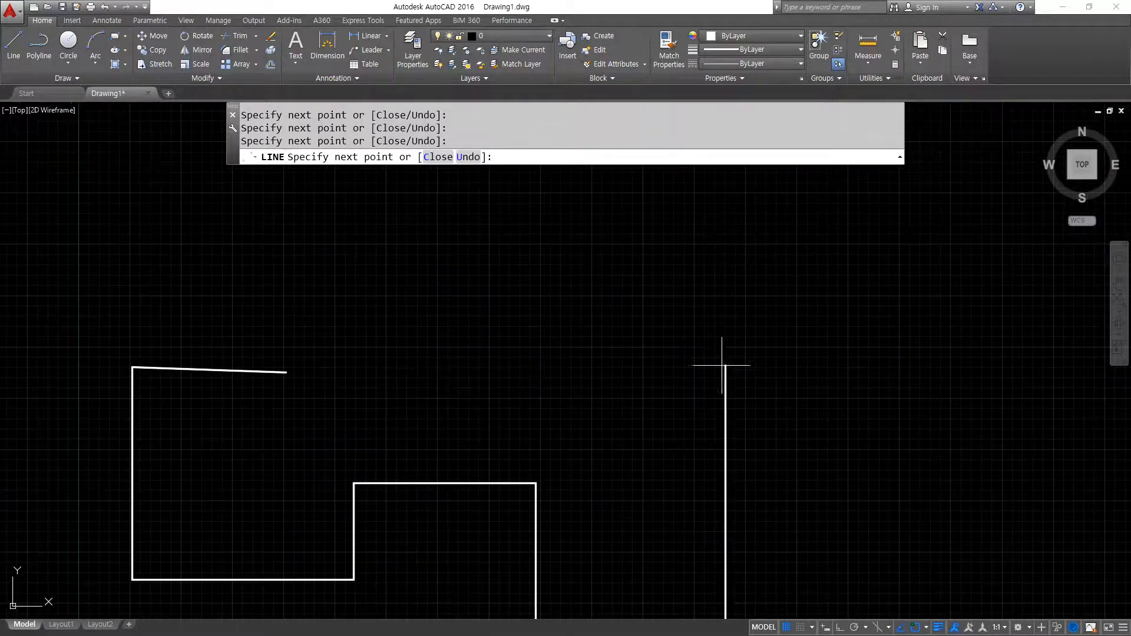
scroll(704, 377, down, 2)
middle_drag(704, 376, 674, 343)
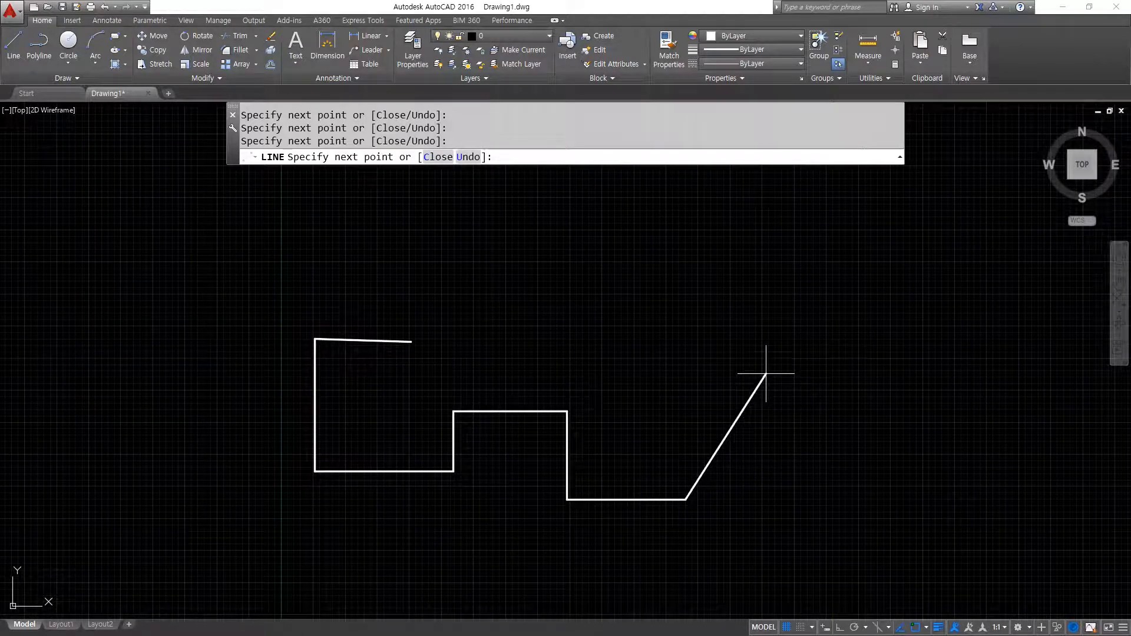
key(Return)
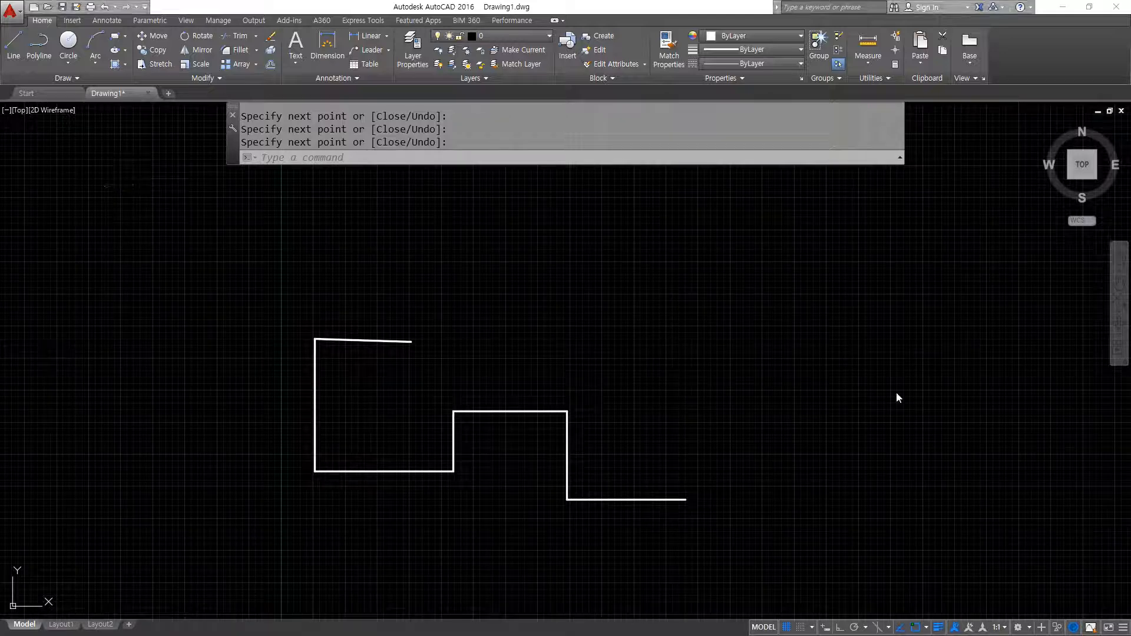
mouse_move(700, 524)
mouse_down()
mouse_move(684, 480)
mouse_move(709, 539)
mouse_move(716, 334)
mouse_up()
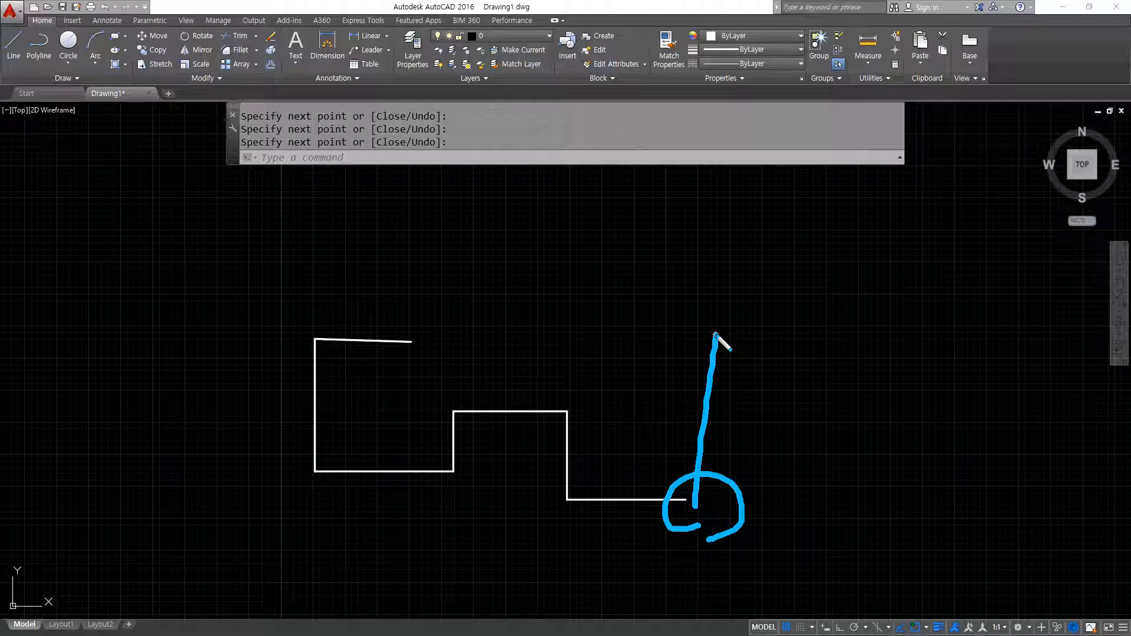
key(Escape)
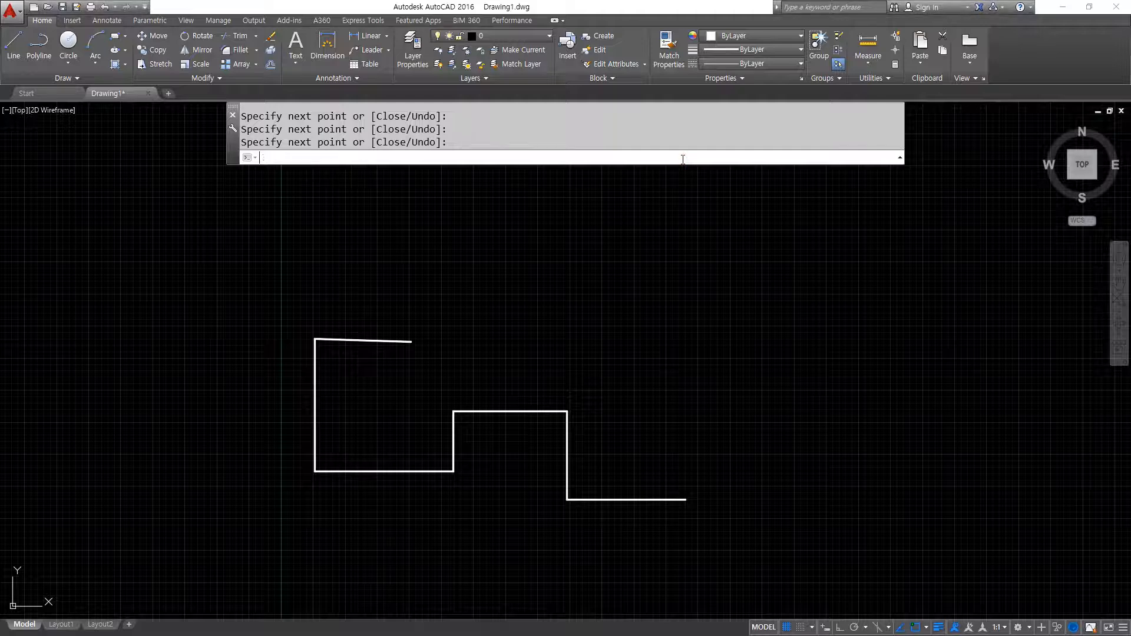
Restart LINE from the outline's last endpoint and draw three more connected lines up and around toward its open start.
text(1)
key(Return)
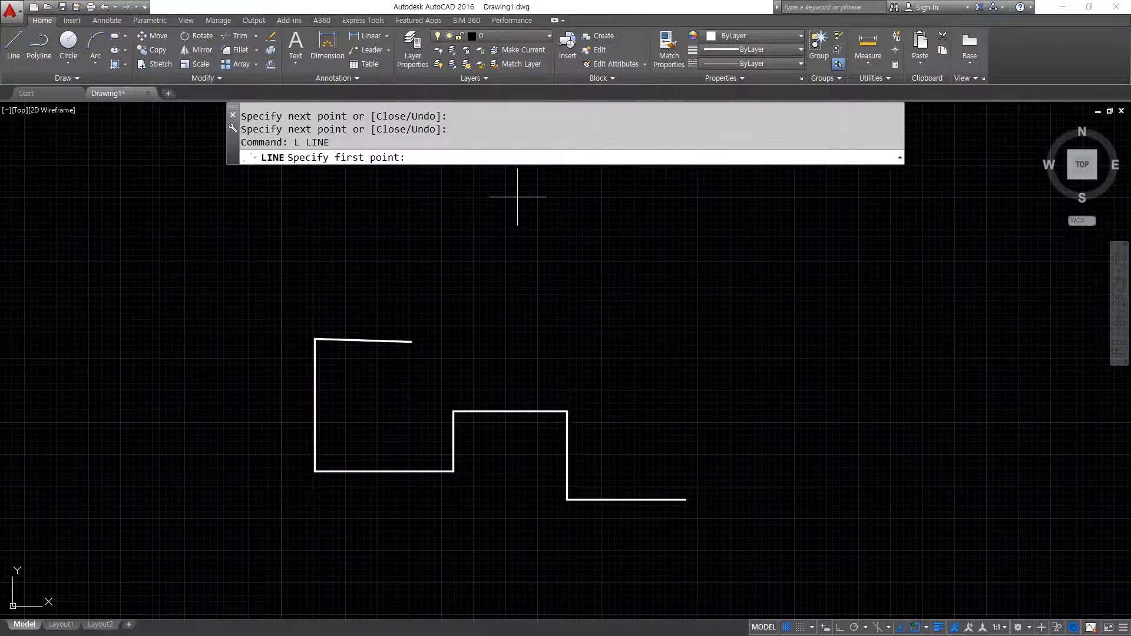
mouse_move(359, 183)
mouse_down()
mouse_move(339, 140)
mouse_move(428, 177)
mouse_move(336, 189)
mouse_up()
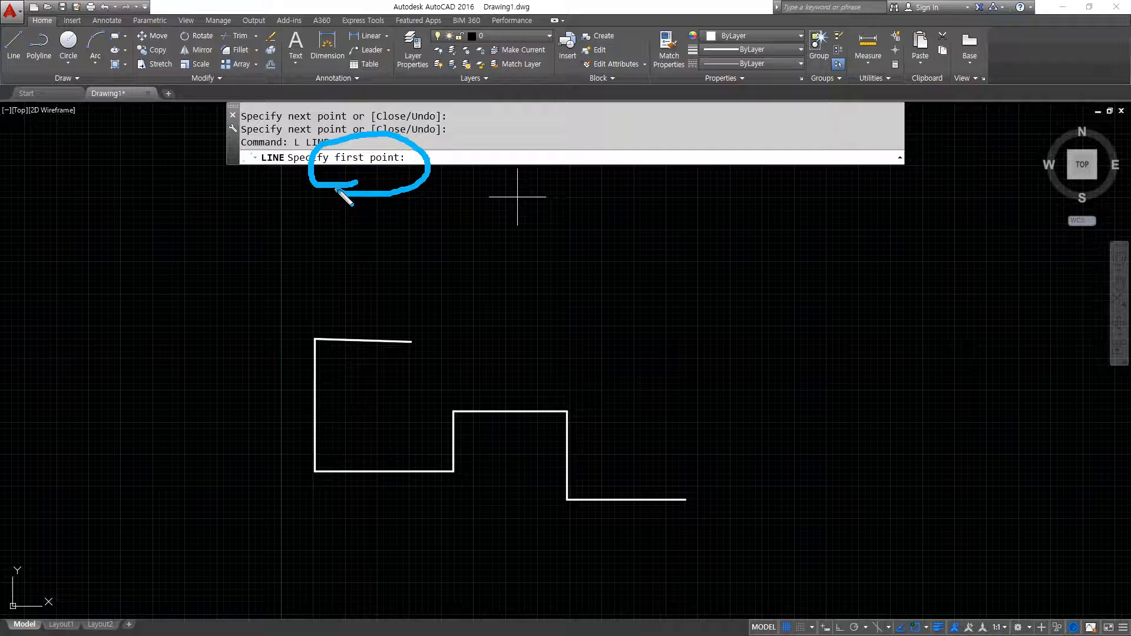
key(Escape)
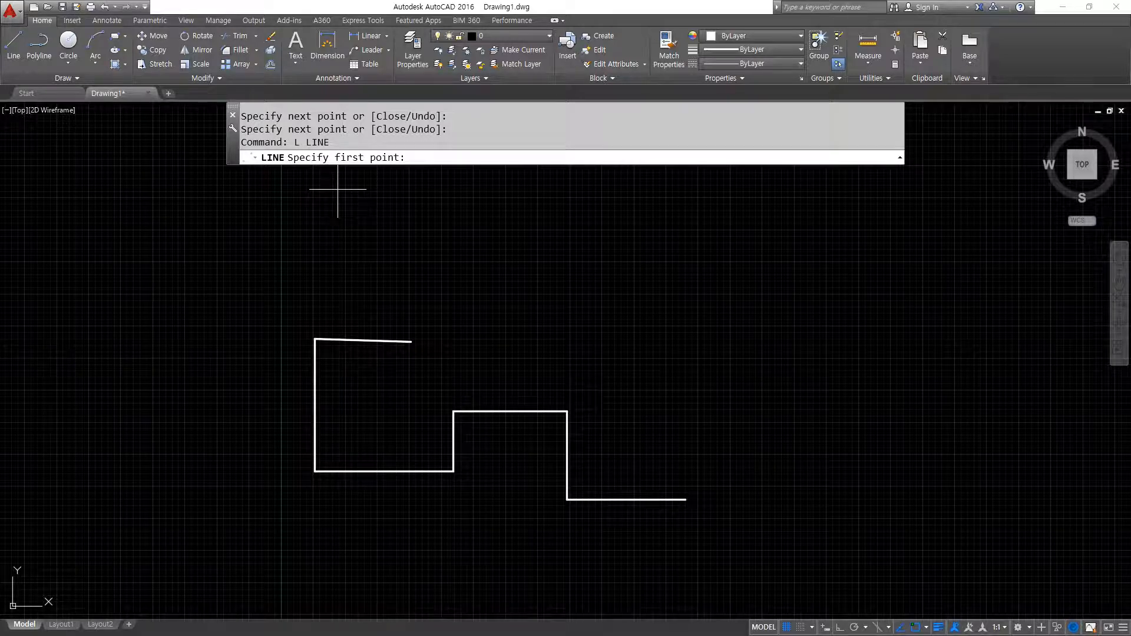
key(Return)
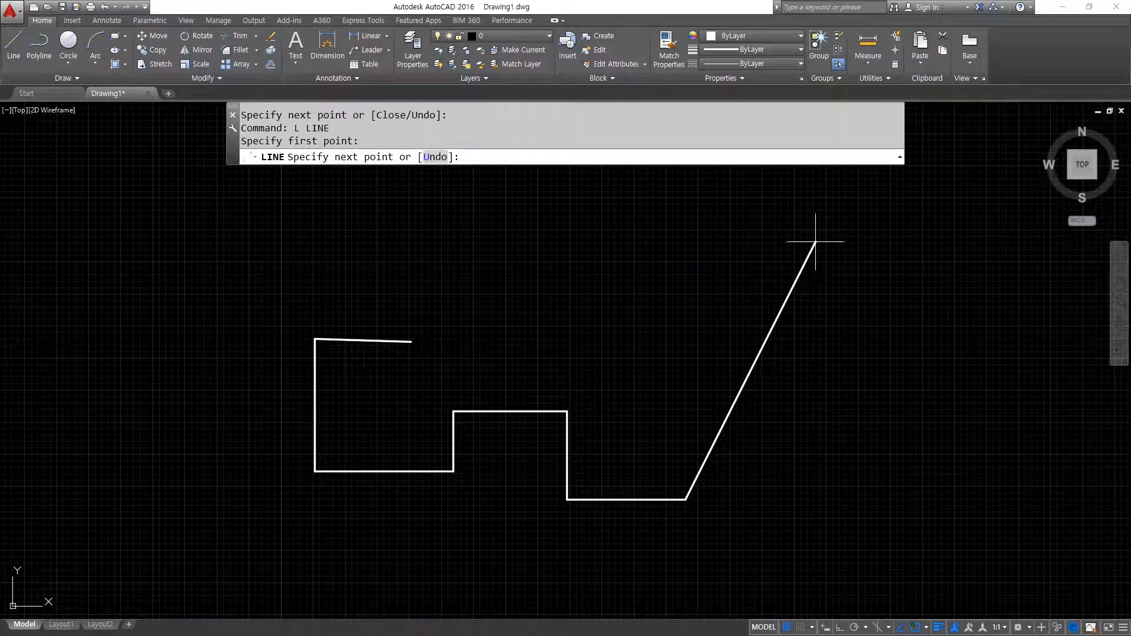
click(682, 270)
click(571, 187)
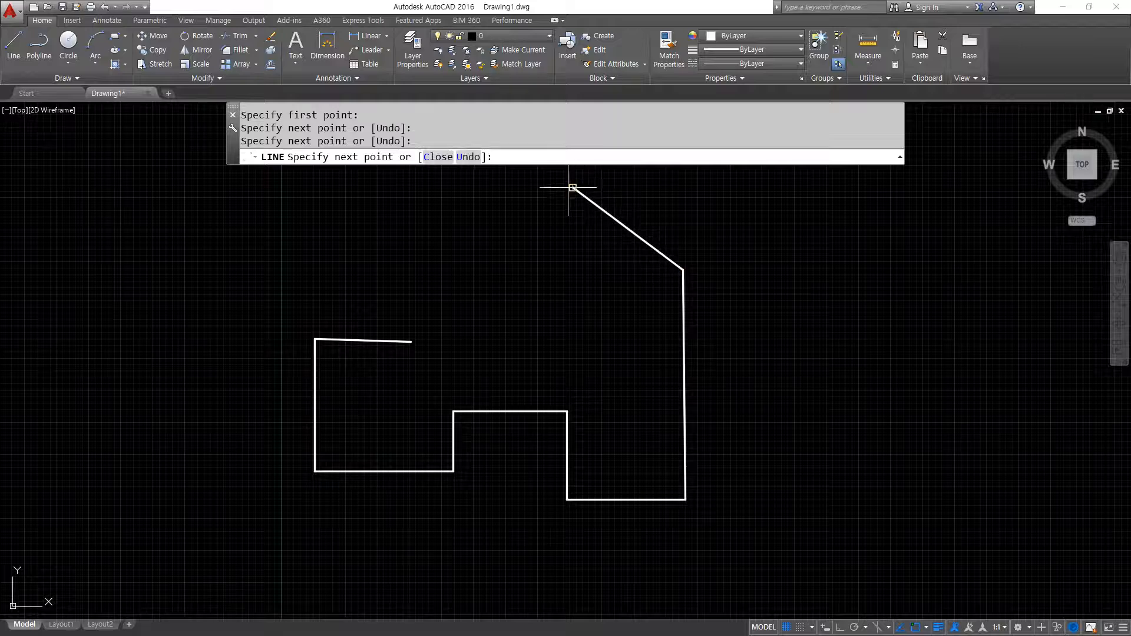
click(446, 187)
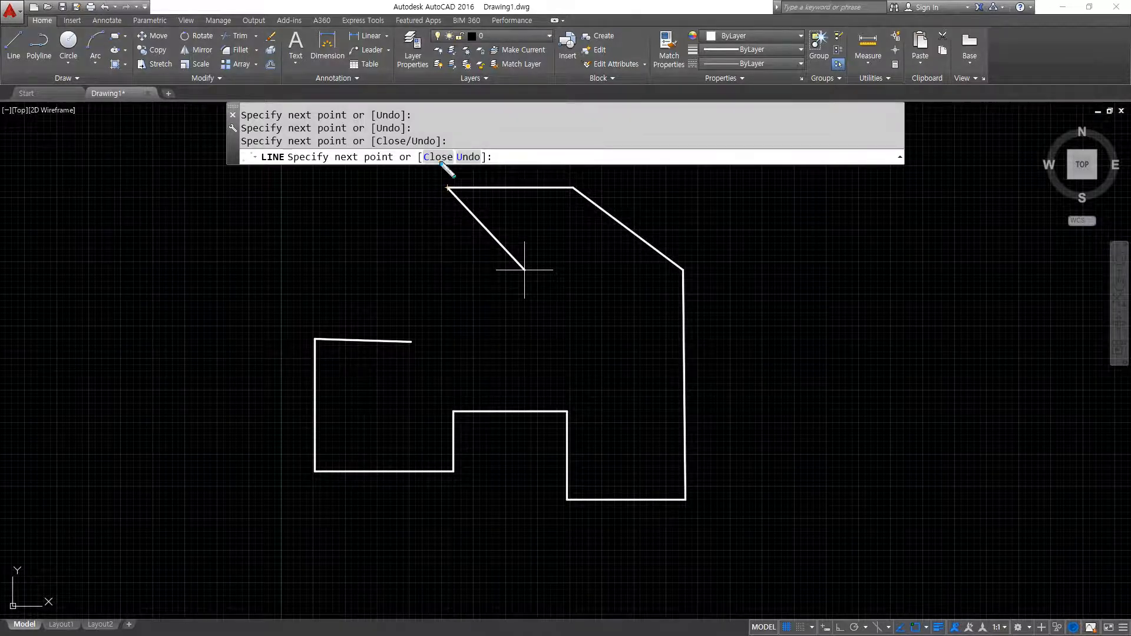
mouse_move(450, 200)
mouse_down()
mouse_move(408, 336)
mouse_move(436, 329)
mouse_up()
mouse_move(362, 247)
mouse_down()
mouse_move(370, 273)
mouse_move(348, 279)
mouse_move(378, 289)
mouse_up()
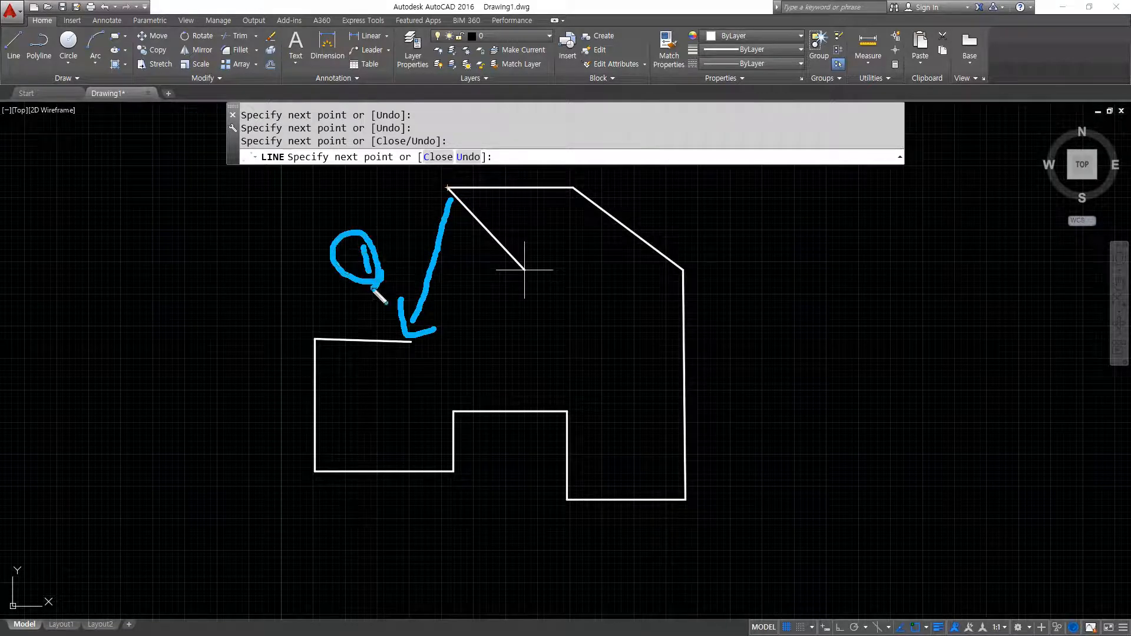
mouse_move(453, 197)
mouse_down()
mouse_move(652, 475)
mouse_move(671, 467)
mouse_move(643, 490)
mouse_up()
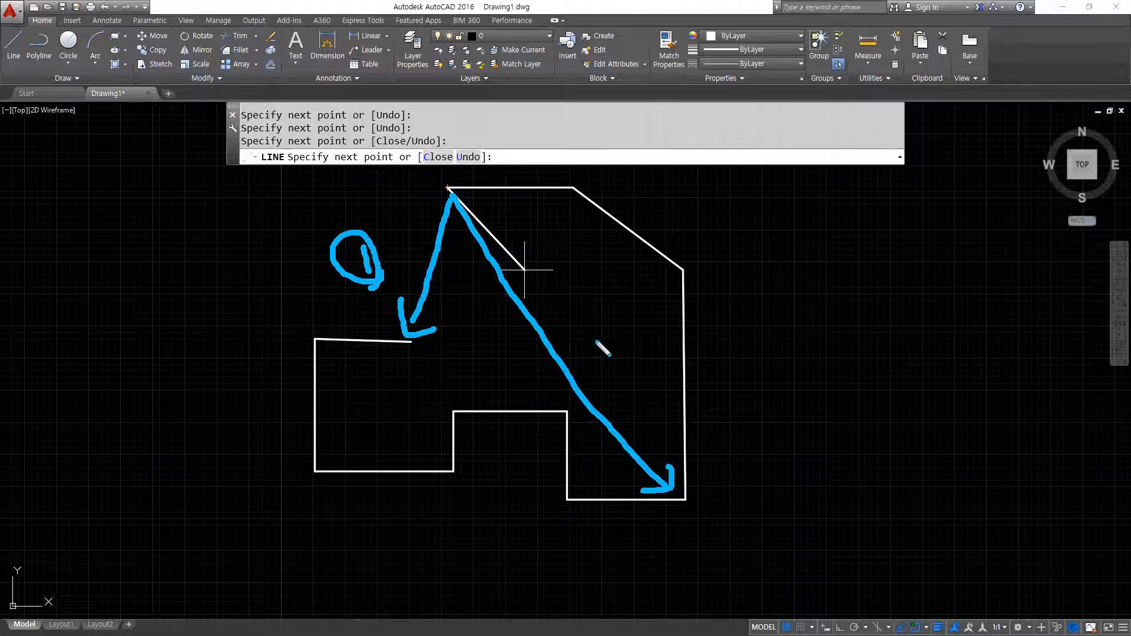
mouse_move(581, 344)
mouse_down()
mouse_move(589, 360)
mouse_move(608, 352)
mouse_move(612, 319)
mouse_move(626, 356)
mouse_up()
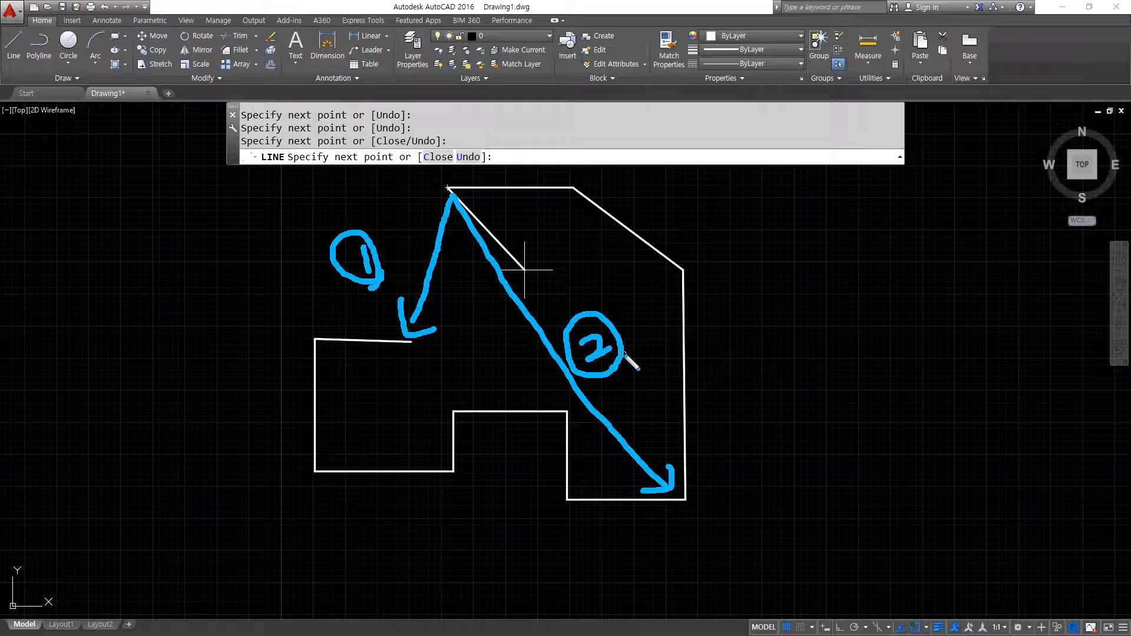
mouse_move(649, 489)
mouse_down()
mouse_move(684, 548)
mouse_move(669, 535)
mouse_up()
mouse_move(452, 503)
mouse_down()
mouse_move(323, 492)
mouse_move(553, 399)
mouse_move(453, 498)
mouse_up()
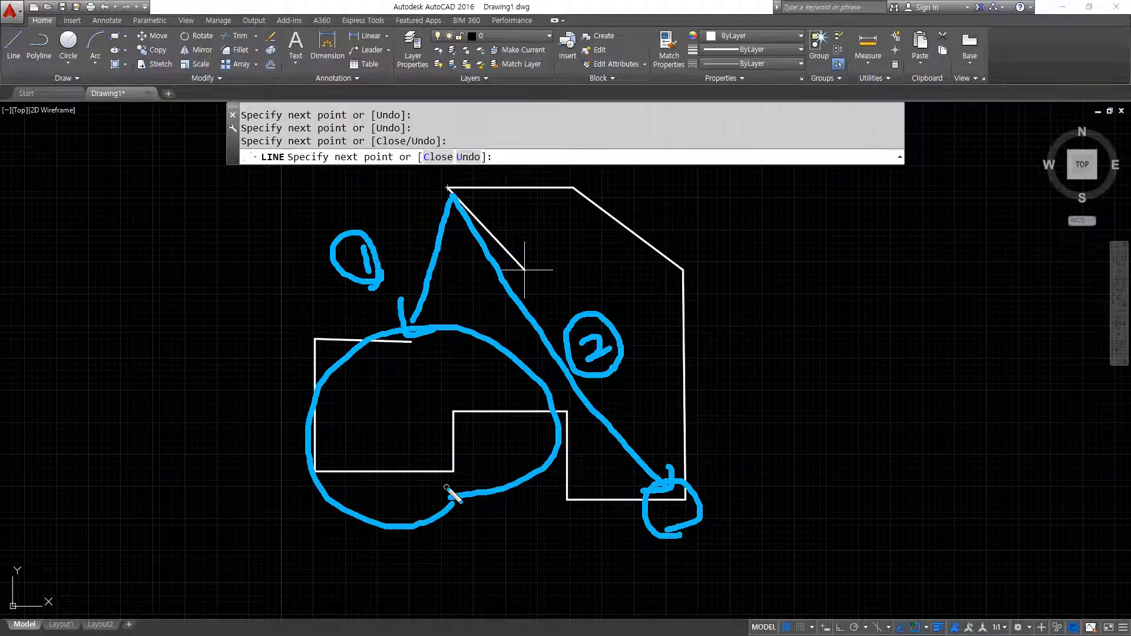
key(e)
mouse_move(855, 401)
mouse_down()
mouse_move(762, 498)
mouse_move(715, 495)
mouse_move(714, 508)
mouse_up()
mouse_move(695, 443)
mouse_down()
mouse_move(653, 204)
mouse_move(676, 189)
mouse_up()
drag(651, 206, 666, 239)
text(e)
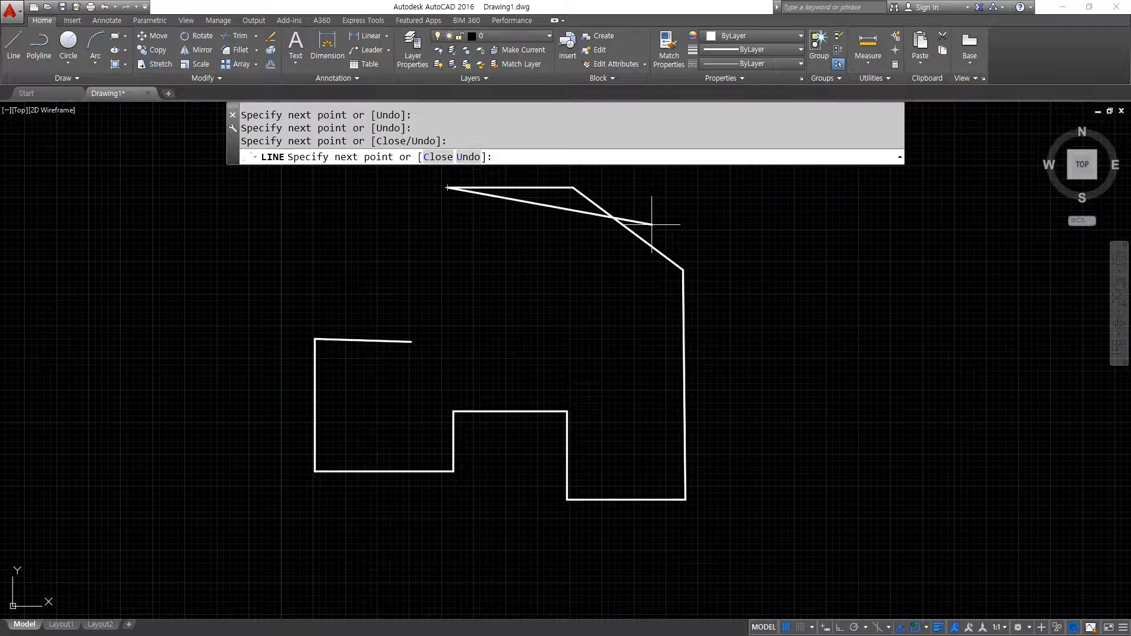
Finish the second line chain with LINE's Close option, joining its end back to its own first point.
text(c)
key(Return)
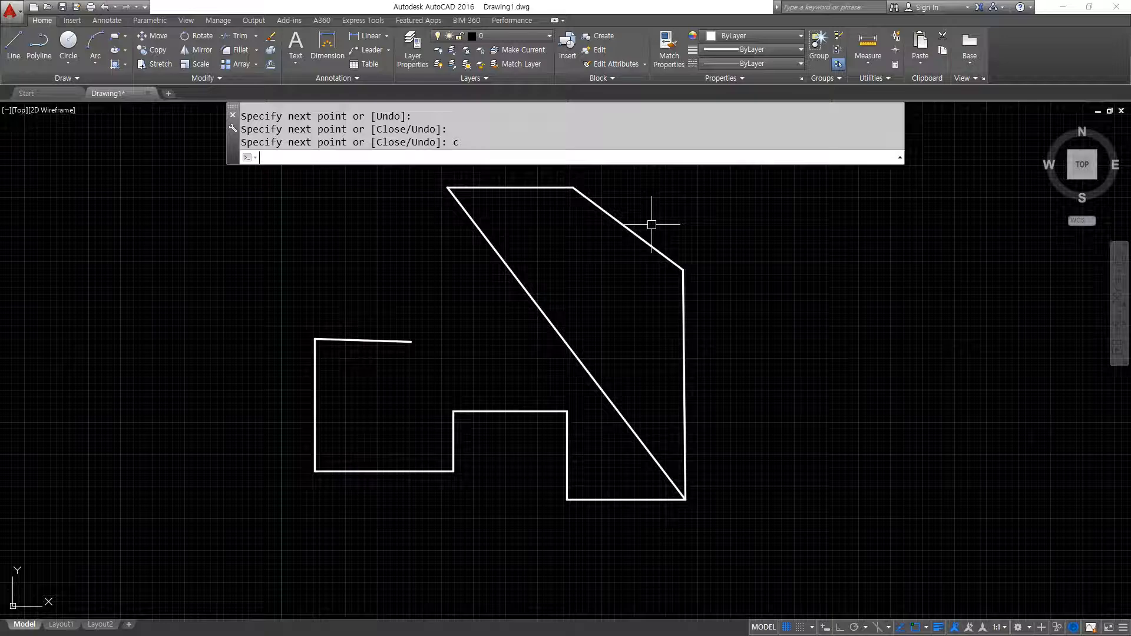
Select the diagonal closing line with a crossing box and erase it.
click(607, 246)
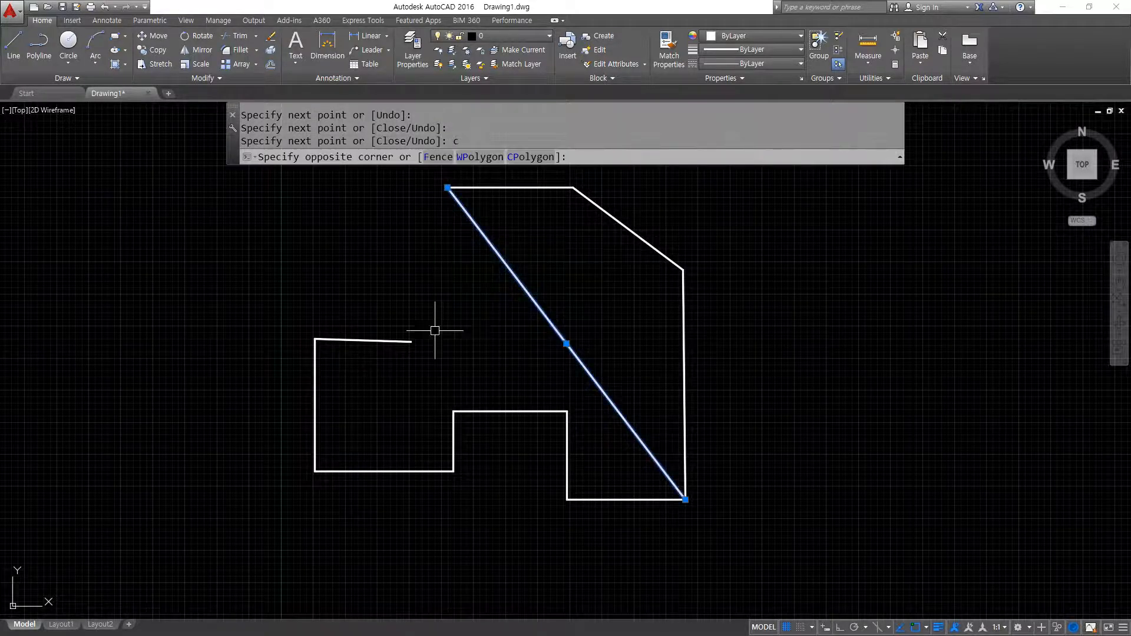
click(452, 336)
text(e)
key(Return)
Draw a line between the outline's two open endpoints to close the gap, and end the LINE command.
text(l)
key(Return)
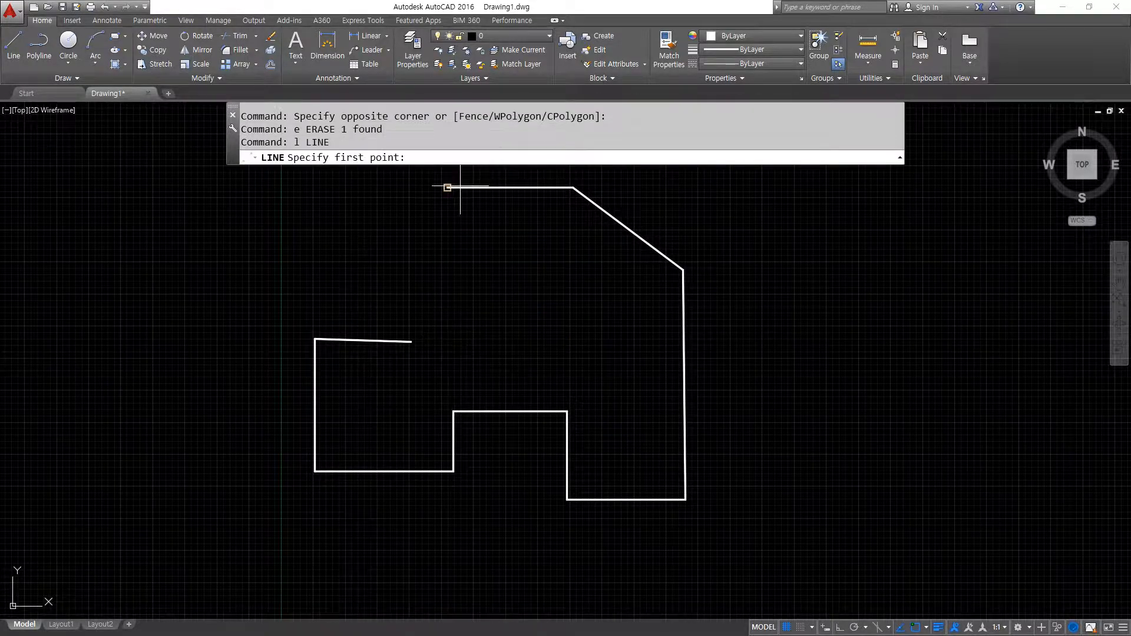
click(447, 187)
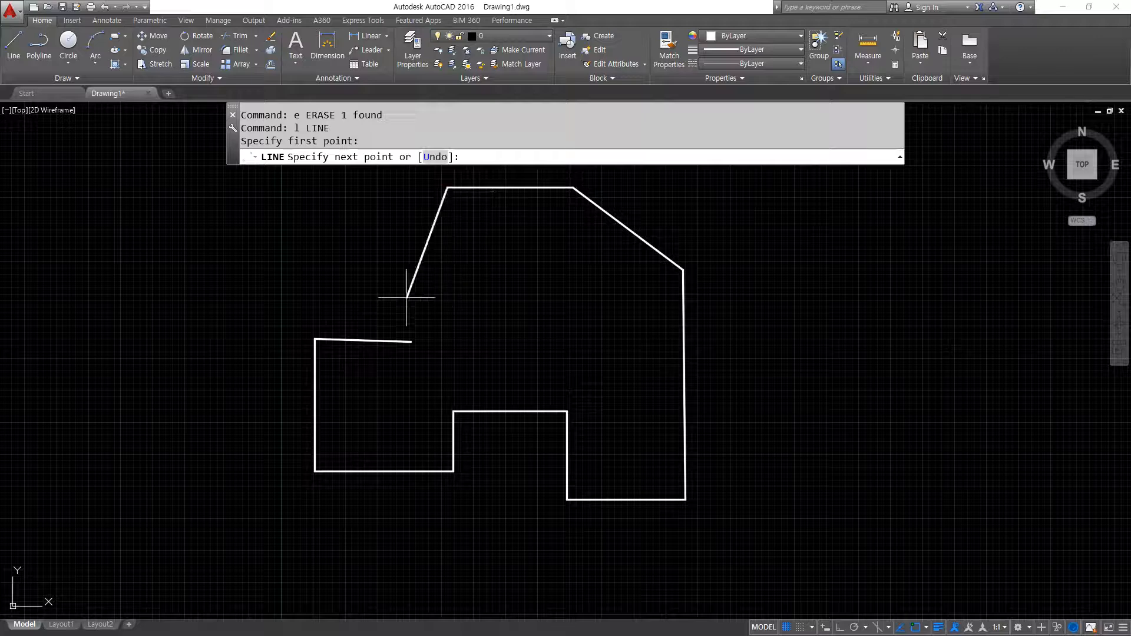
click(410, 341)
key(Return)
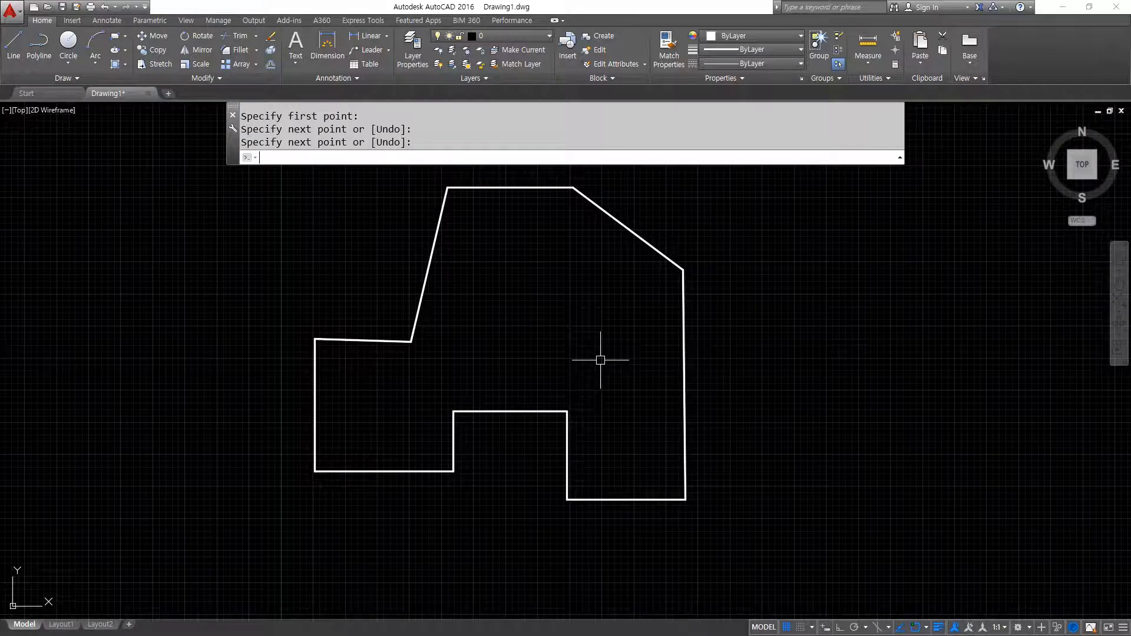
Select the whole closed outline with a right-to-left crossing box and erase it.
key(Return)
click(750, 561)
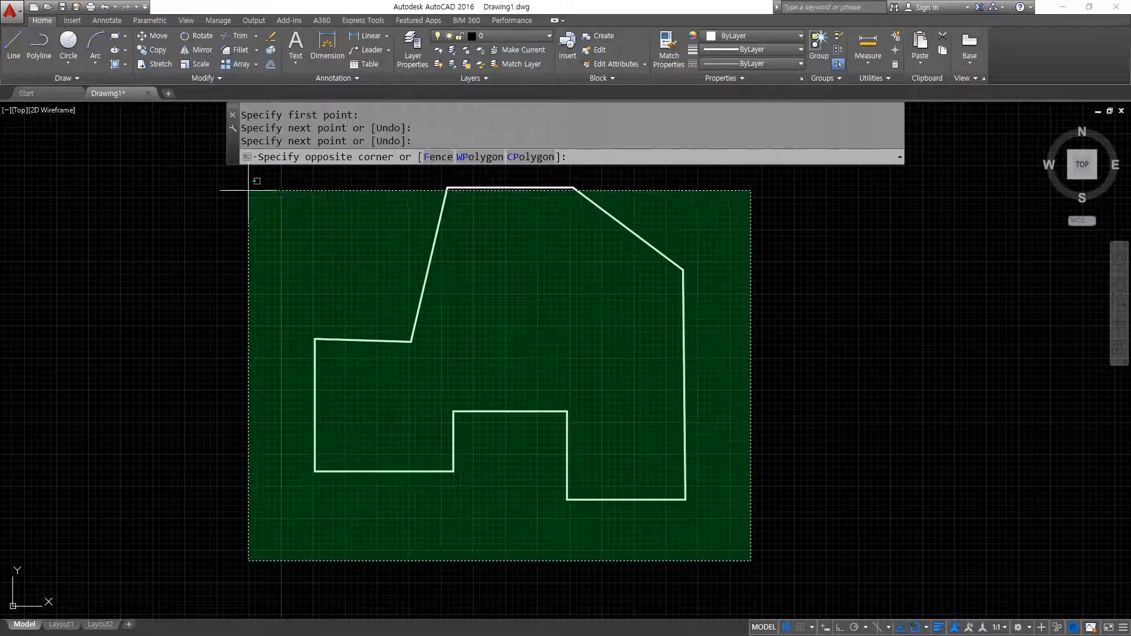
click(245, 187)
key(Delete)
text(e)
key(Return)
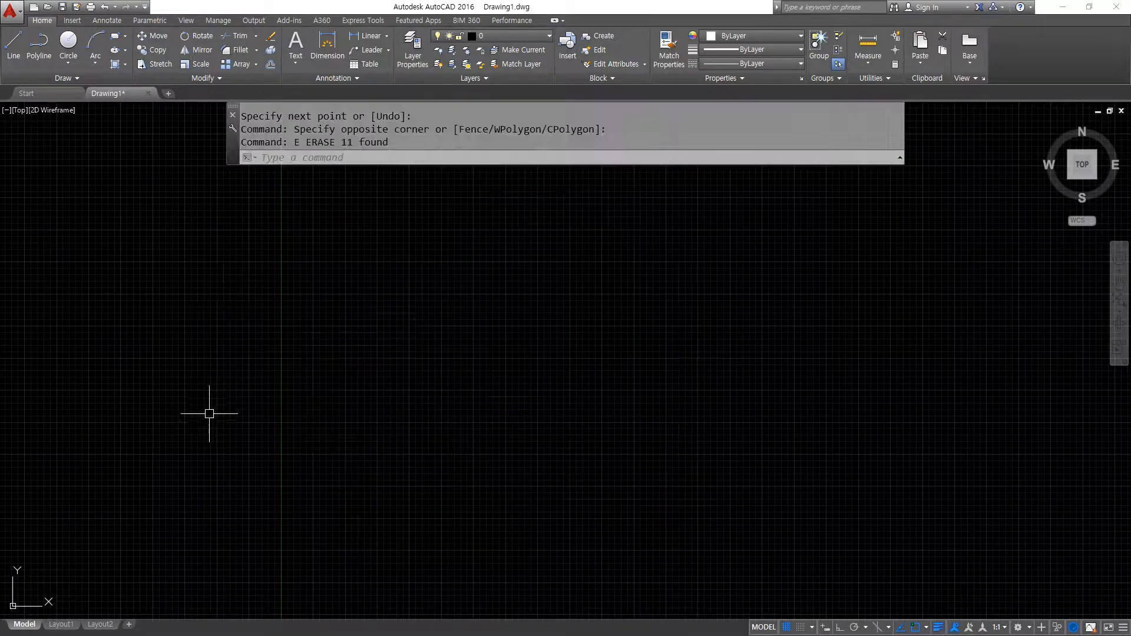
Draw a six-sided outline shaped like the Korean letter ㄱ with LINE and finish it with the Close option.
scroll(210, 409, up, 2)
key(Return)
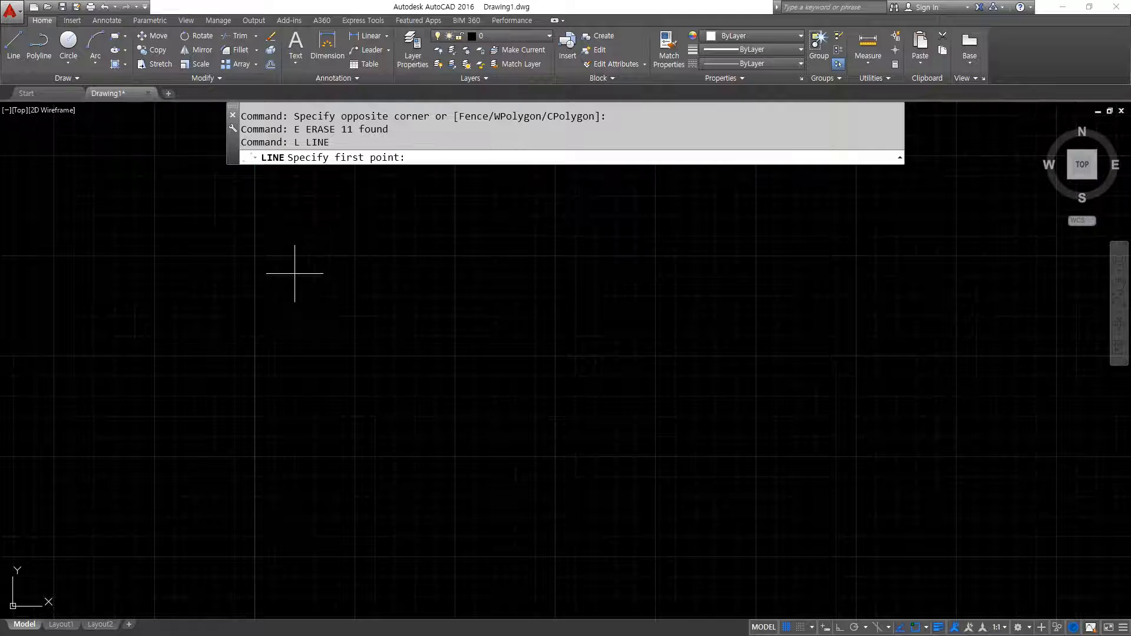
click(292, 288)
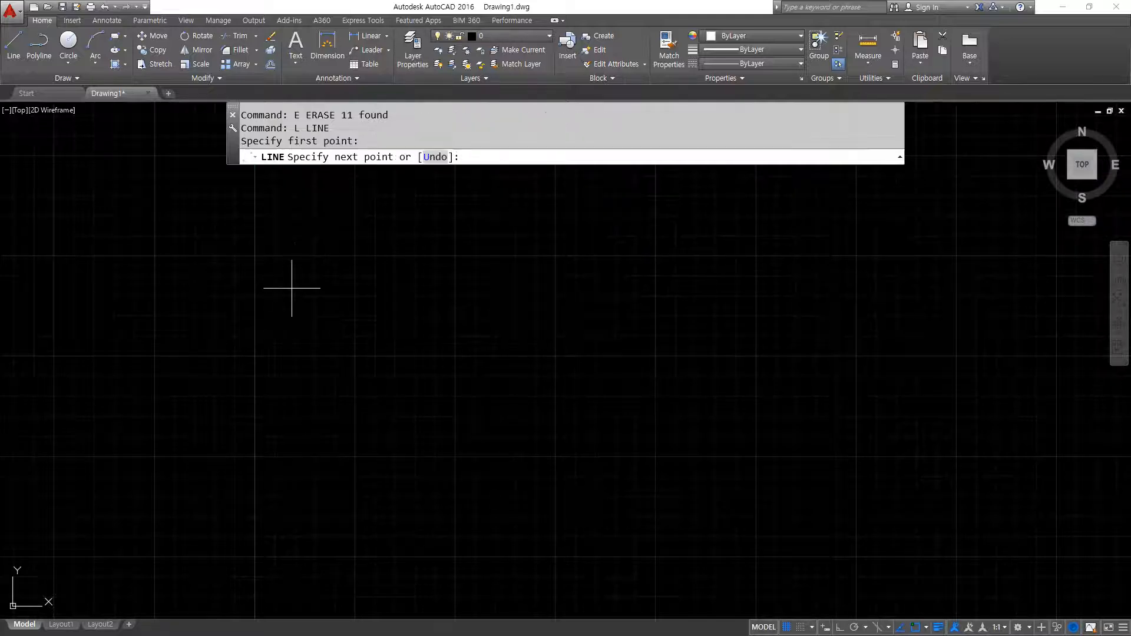
click(404, 279)
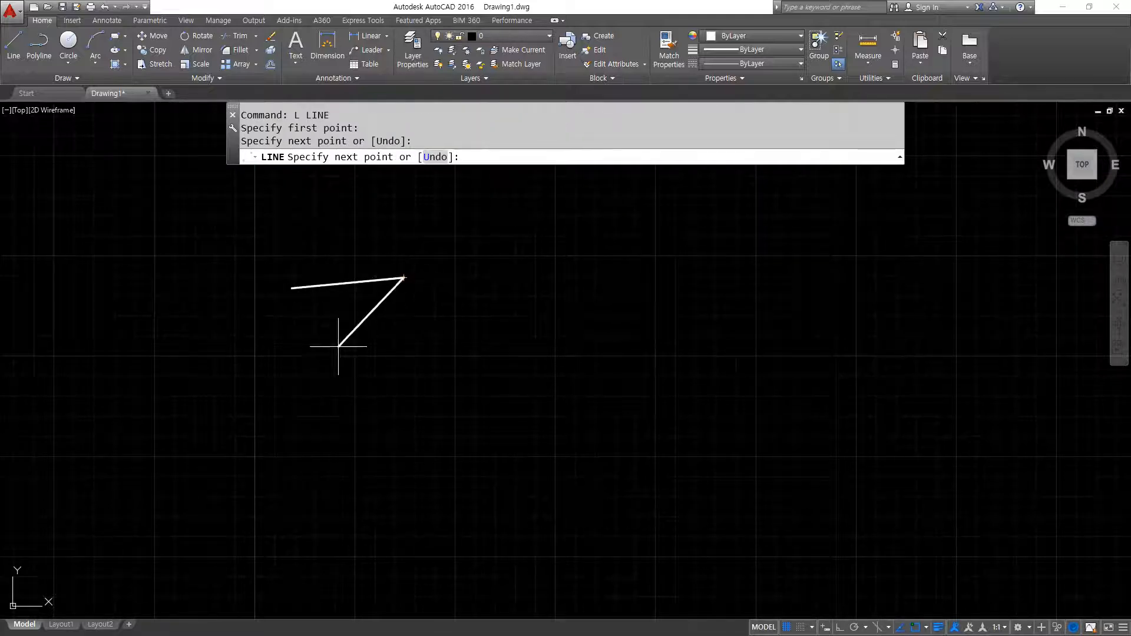
click(292, 414)
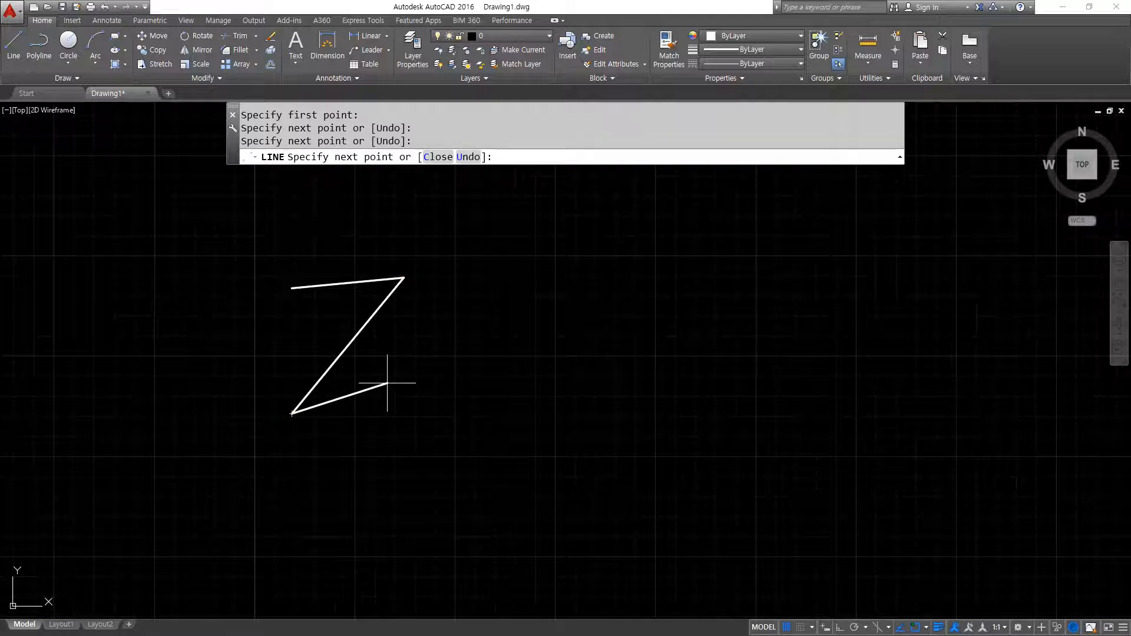
click(352, 393)
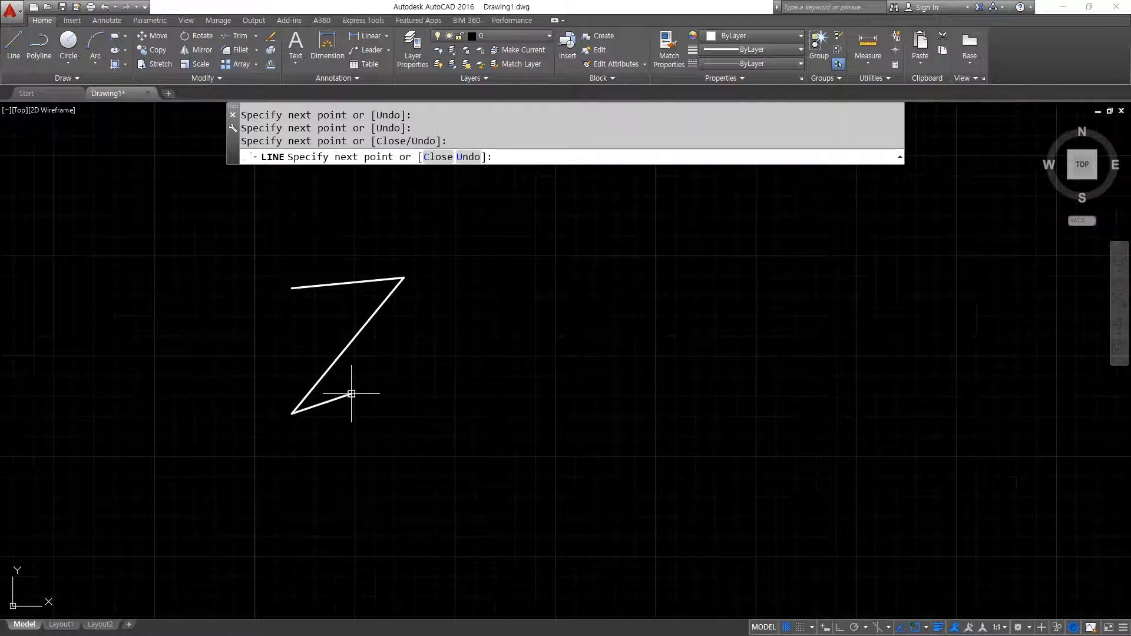
click(445, 274)
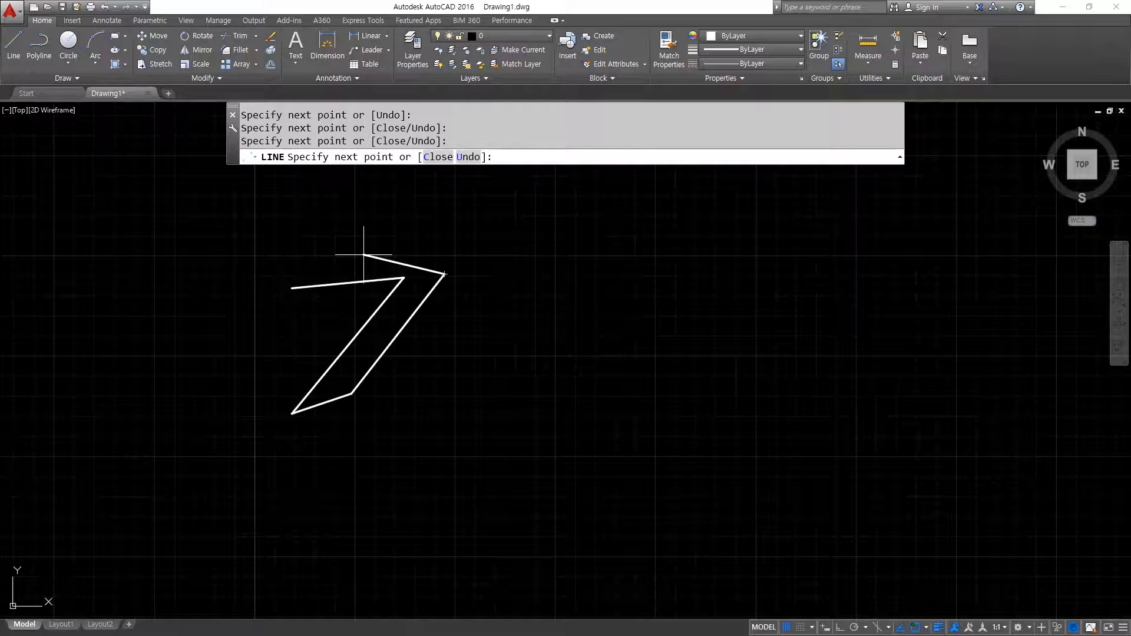
click(365, 255)
text(c)
key(Return)
Start a new line chain beside the ㄱ outline, drawing the ㅏ stem's slanted head, long vertical edge, pointed foot and lower opposite edge.
text(l)
key(Return)
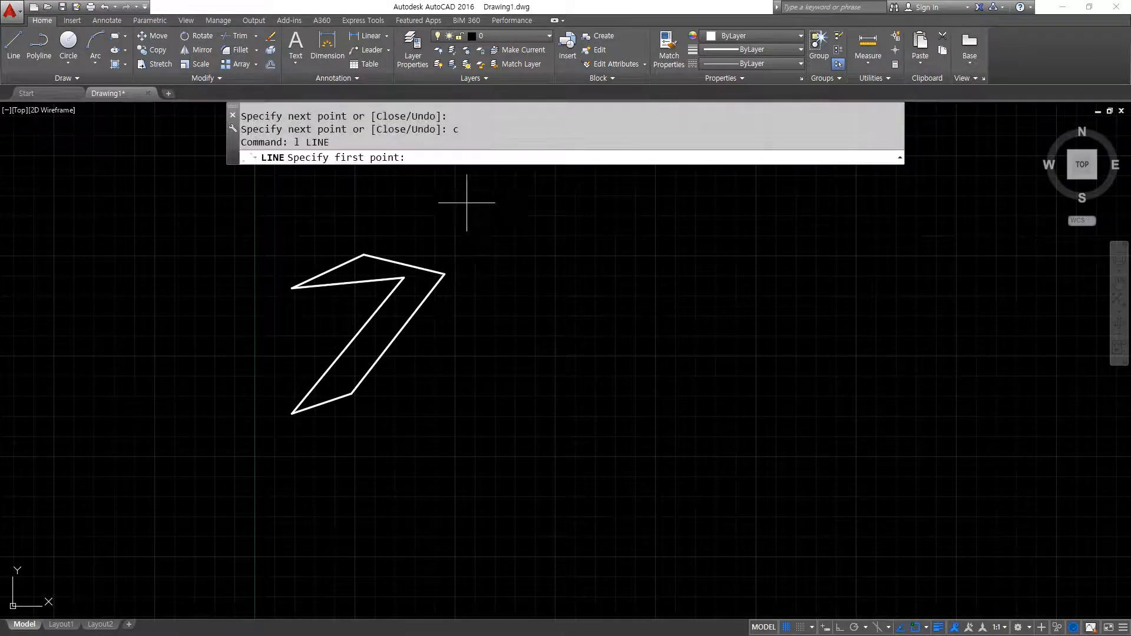
click(442, 202)
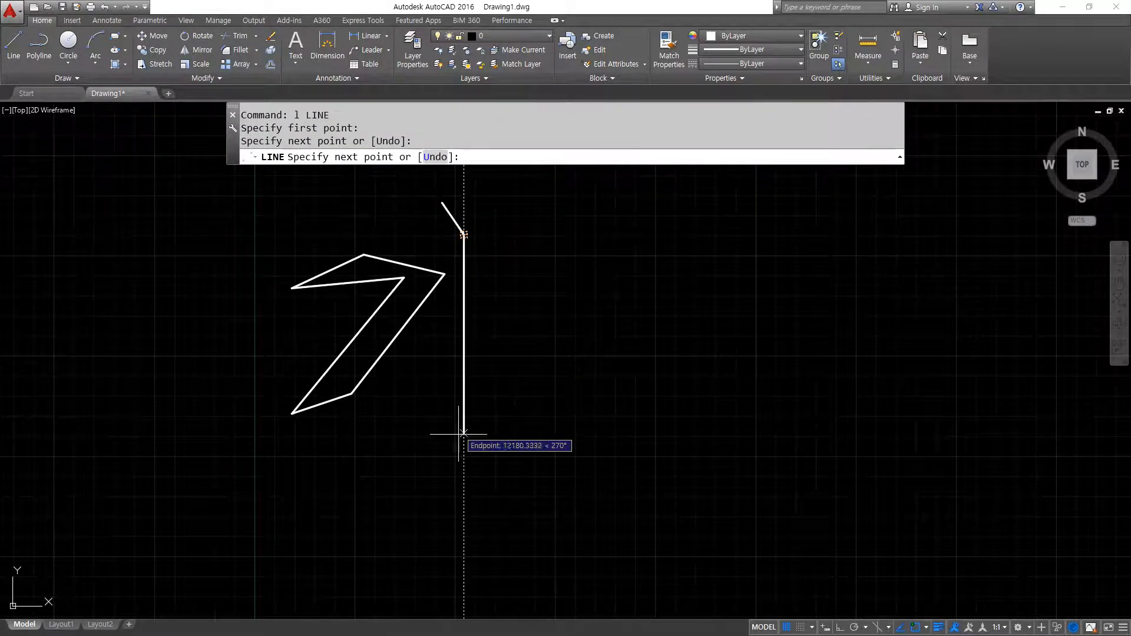
click(464, 489)
click(488, 433)
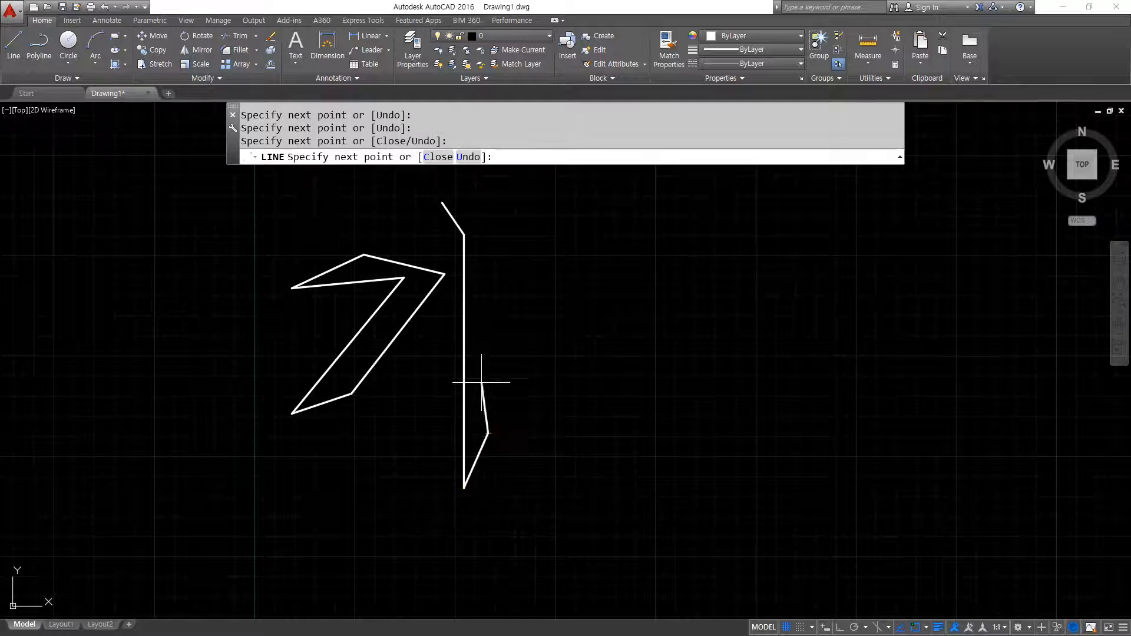
click(488, 324)
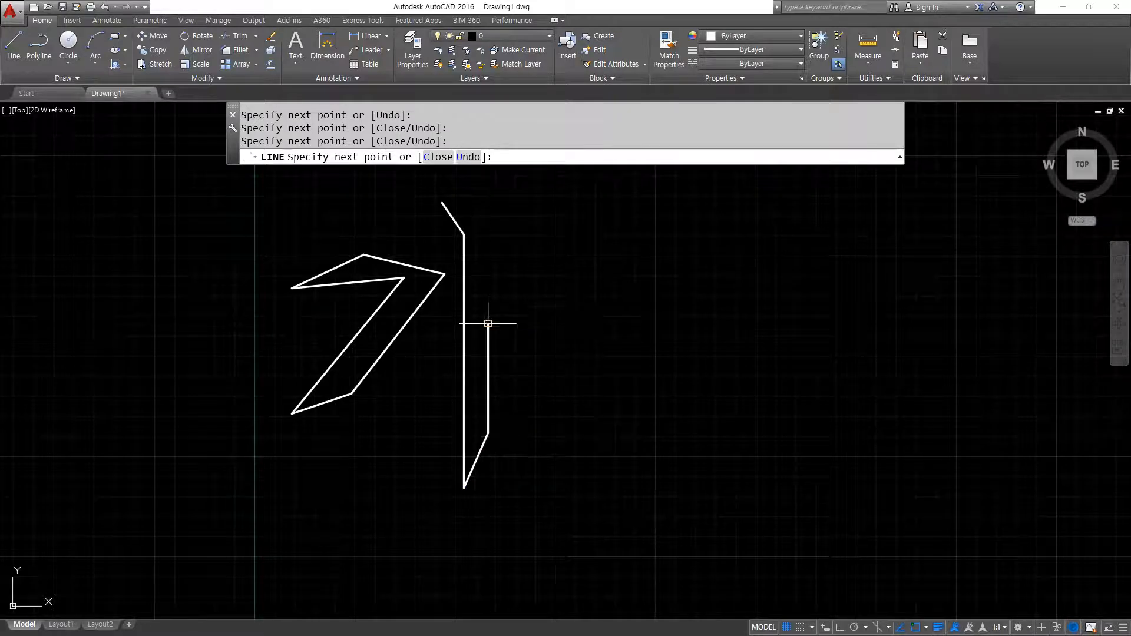
Draw the ㅏ outline's short side branch and upper stem edge, and complete the outline with LINE's Close option.
click(541, 324)
click(525, 306)
click(514, 315)
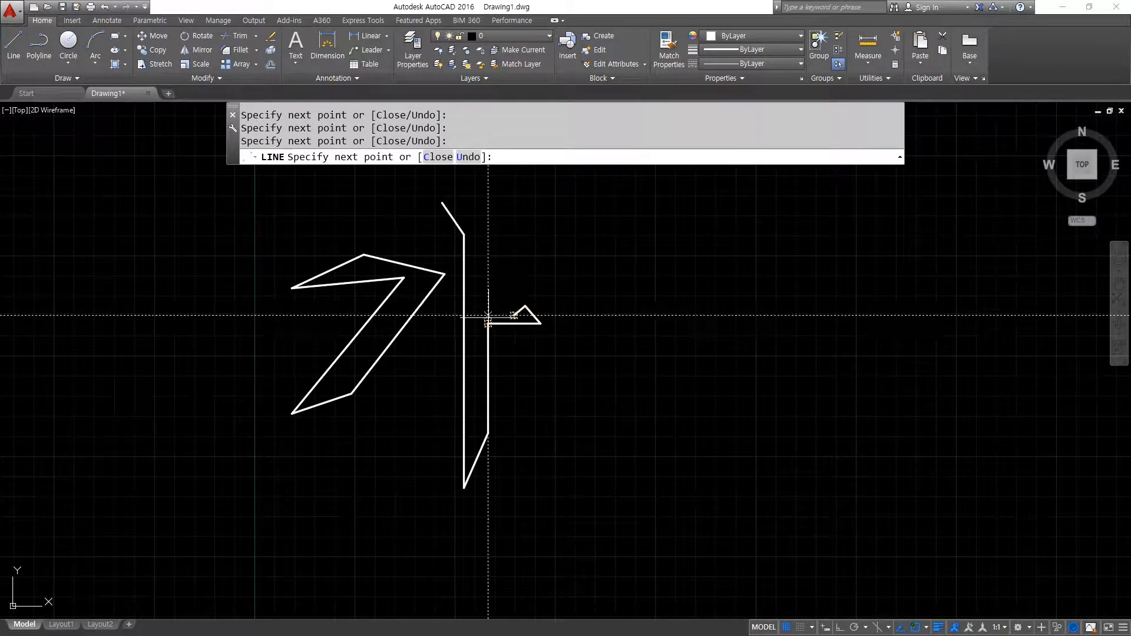
click(488, 315)
click(488, 253)
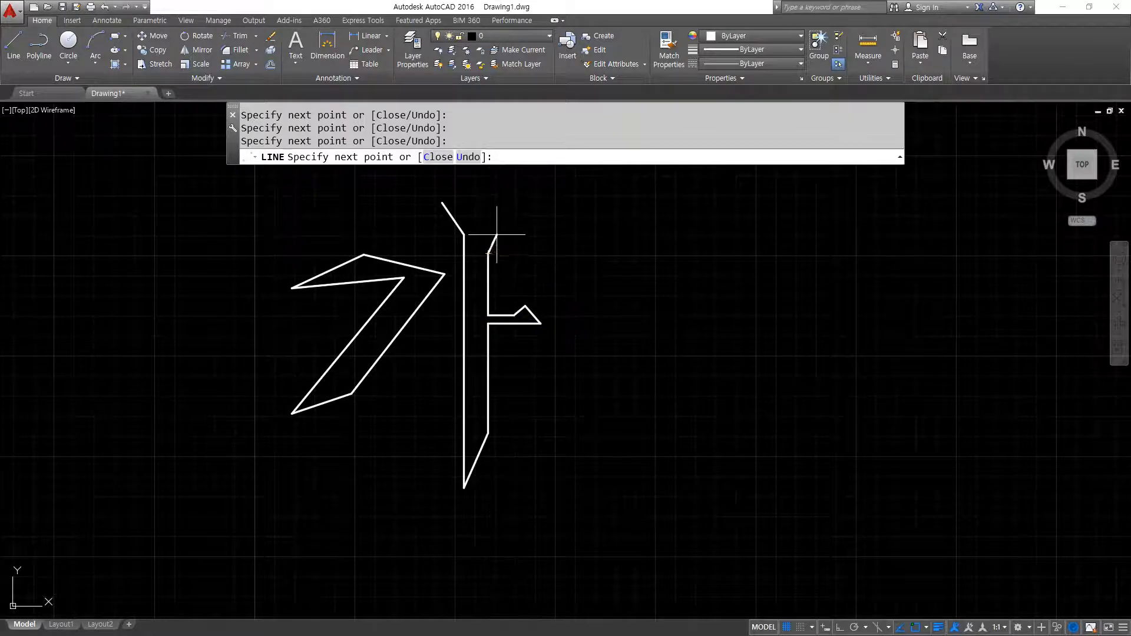
click(496, 227)
text(c)
key(Return)
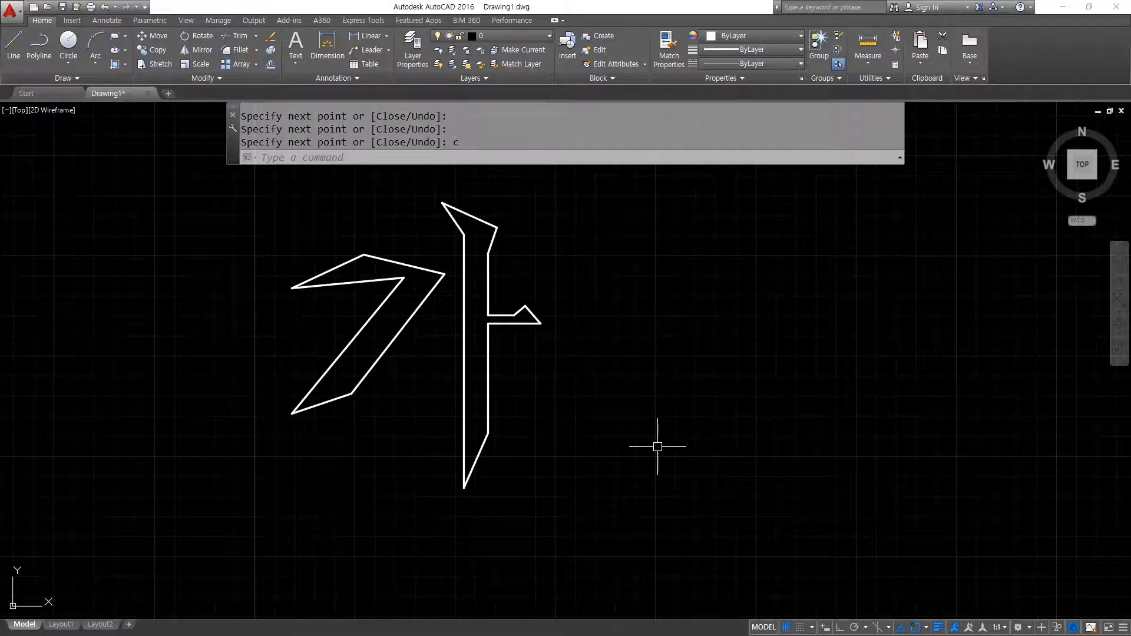
Read the coordinate input formats in the Notepad notes, and return to AutoCAD with the drawing's origin in view.
key(alt+Tab)
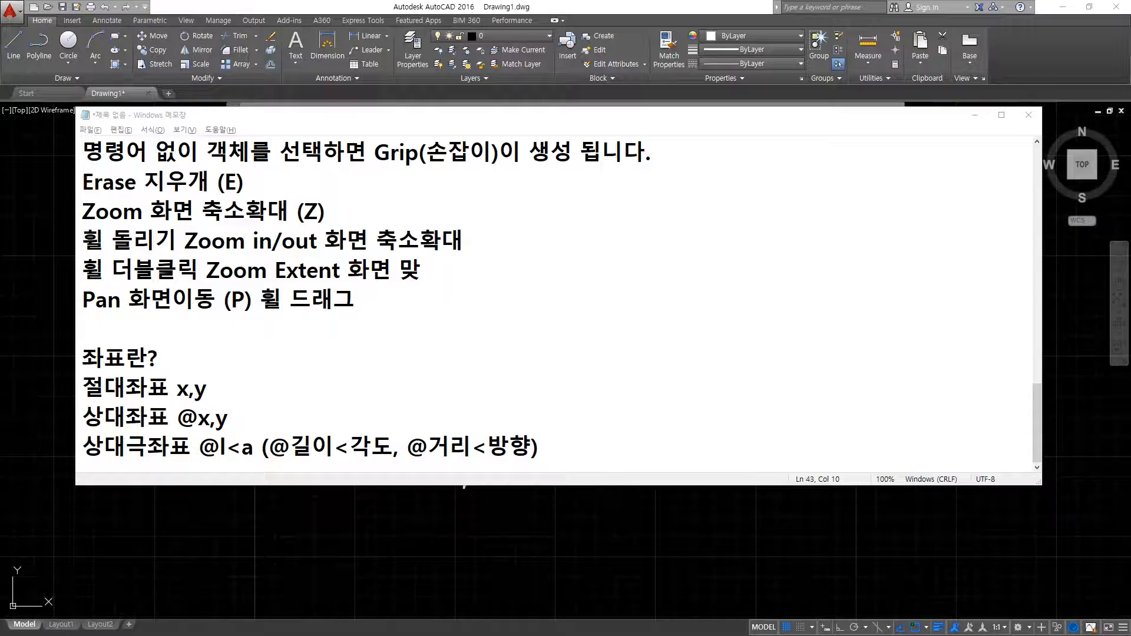
click(303, 7)
scroll(409, 430, down, 6)
middle_drag(398, 491, 451, 422)
scroll(362, 448, up, 6)
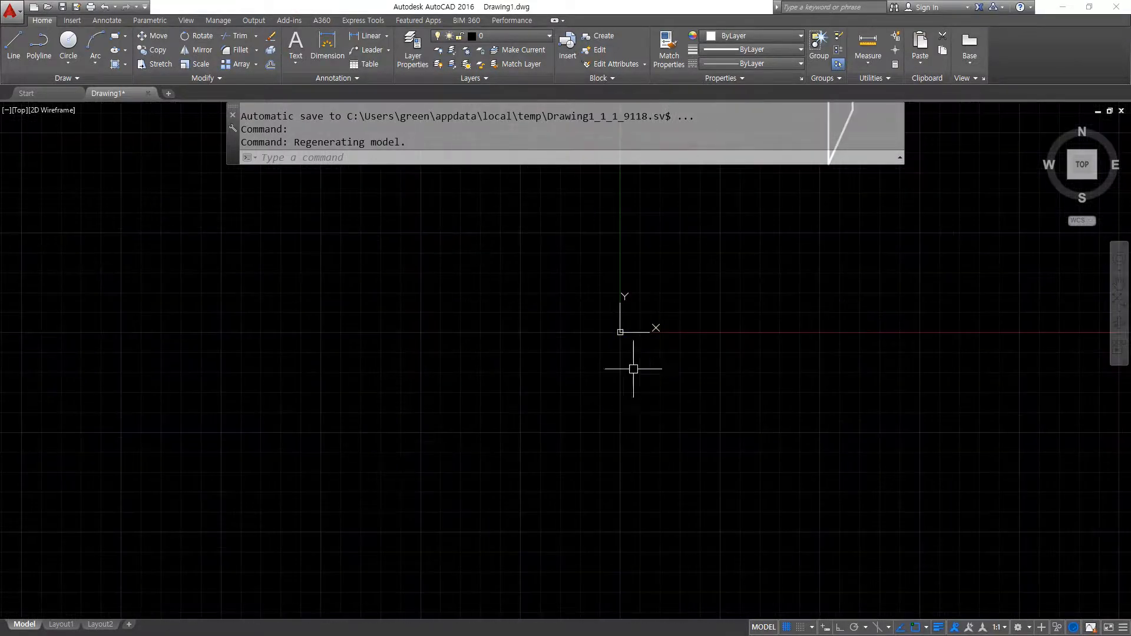
middle_drag(628, 353, 531, 441)
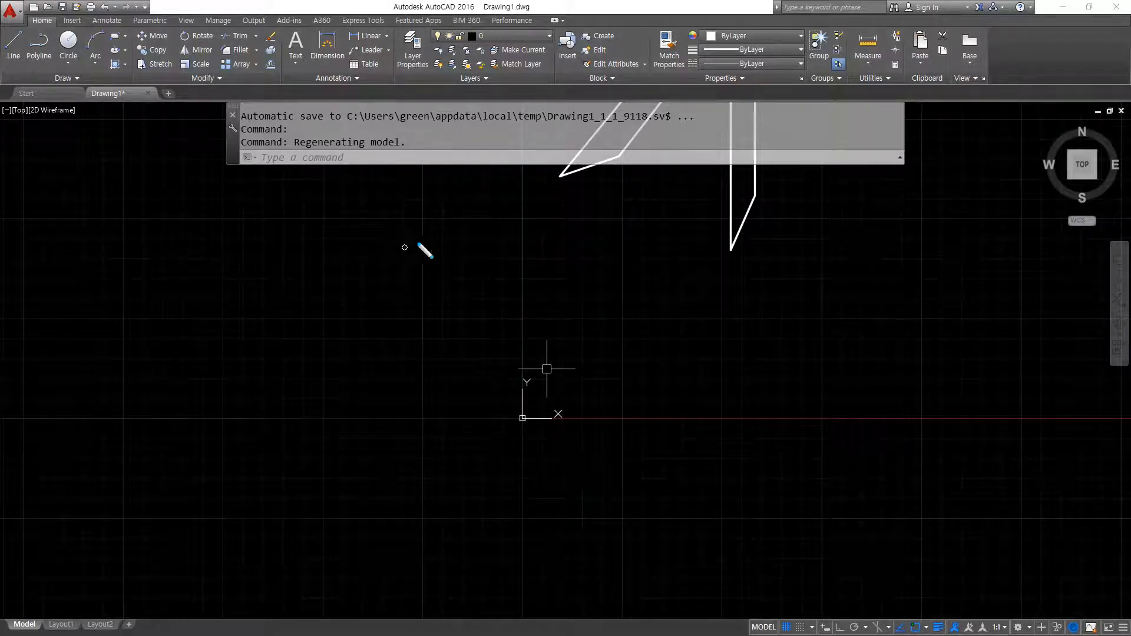
Sketch two crossing axis arrows over the drawing's origin as a screen annotation and label them x and y.
drag(519, 194, 491, 218)
mouse_move(519, 193)
mouse_down()
mouse_move(557, 209)
mouse_move(538, 407)
mouse_move(552, 557)
mouse_up()
mouse_move(386, 419)
mouse_down()
mouse_move(601, 446)
mouse_move(786, 443)
mouse_up()
drag(722, 398, 769, 464)
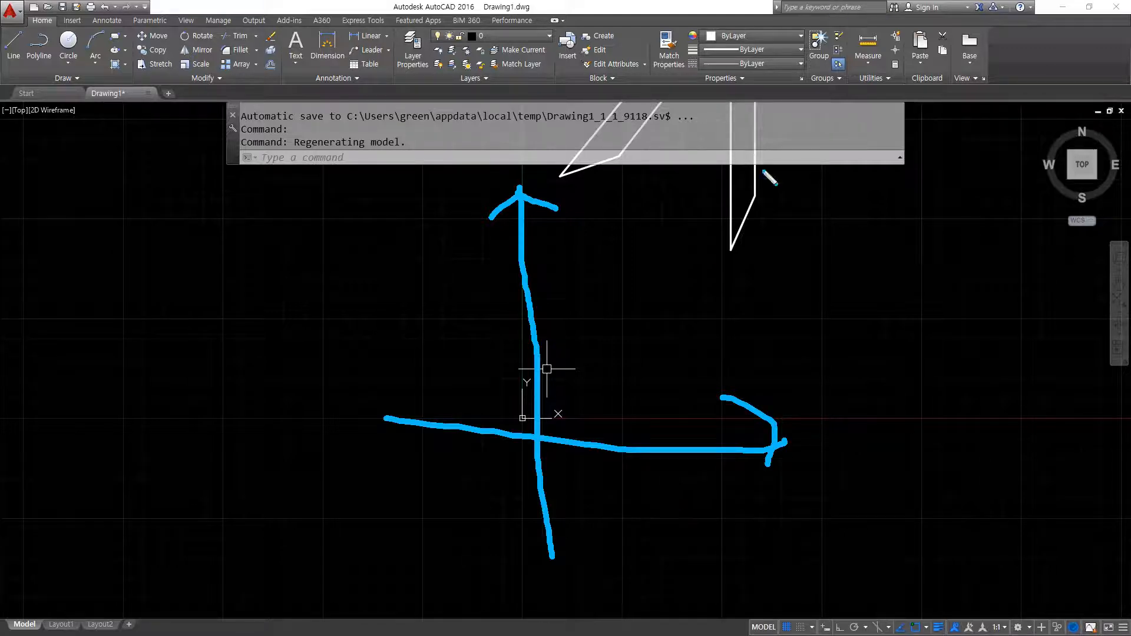
mouse_move(825, 442)
mouse_down()
mouse_move(868, 454)
mouse_move(866, 434)
mouse_up()
drag(438, 208, 463, 248)
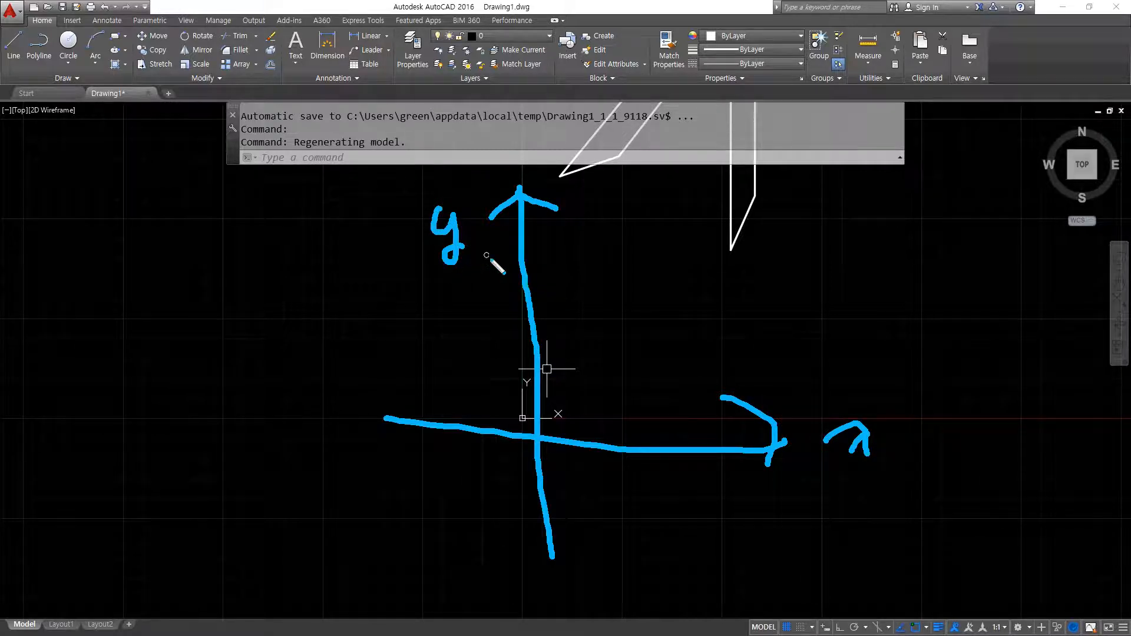
Annotate the origin, an x and a y mark on the axes and the point (x, y) with guide lines, and clear the annotation.
mouse_move(553, 446)
mouse_down()
mouse_move(552, 423)
mouse_move(540, 431)
mouse_up()
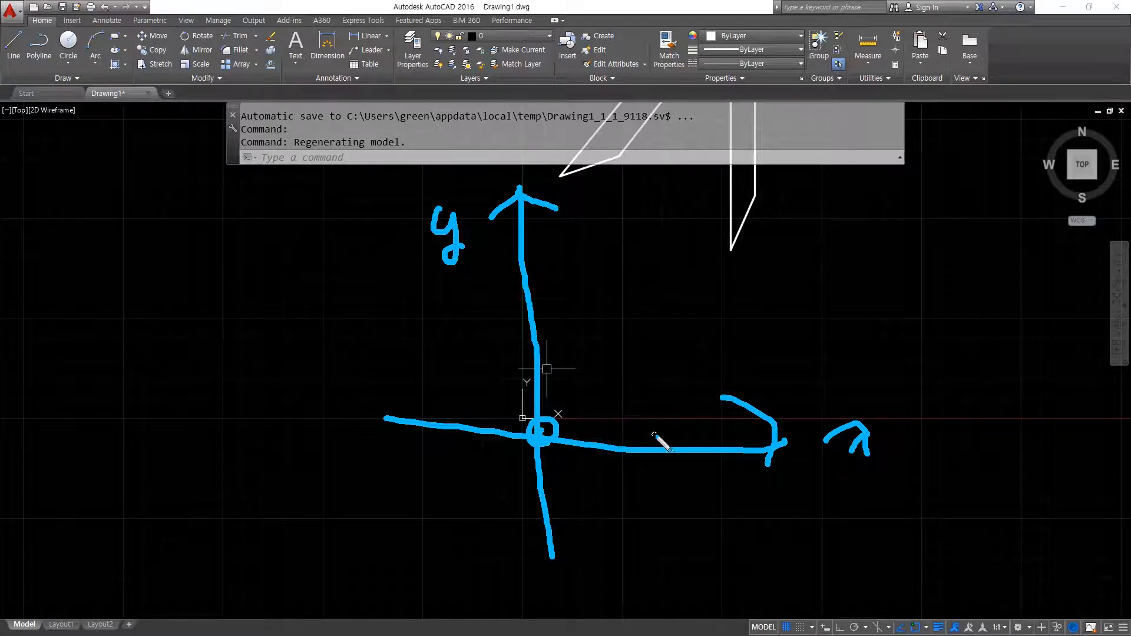
drag(682, 439, 682, 457)
drag(530, 307, 556, 305)
mouse_move(673, 495)
mouse_down()
mouse_move(699, 504)
mouse_move(704, 486)
mouse_up()
mouse_move(498, 301)
mouse_down()
mouse_move(494, 362)
mouse_move(469, 337)
mouse_up()
click(674, 307)
drag(656, 309, 577, 304)
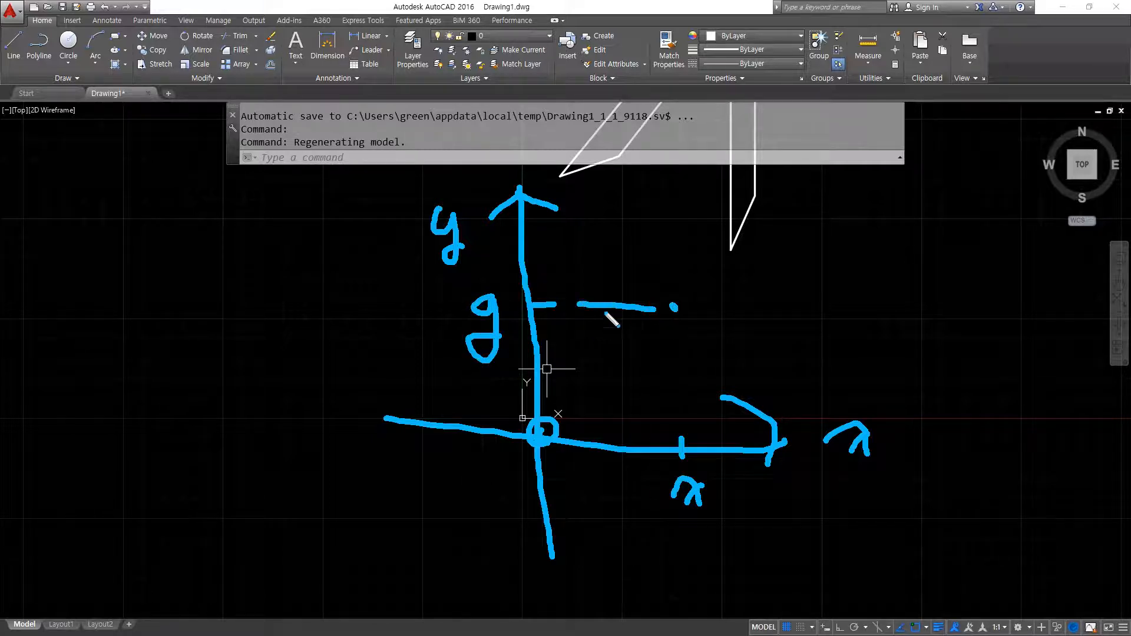
drag(683, 340, 686, 423)
mouse_move(722, 290)
mouse_down()
mouse_move(719, 325)
mouse_move(757, 303)
mouse_move(744, 328)
mouse_move(797, 328)
mouse_move(783, 359)
mouse_up()
click(760, 324)
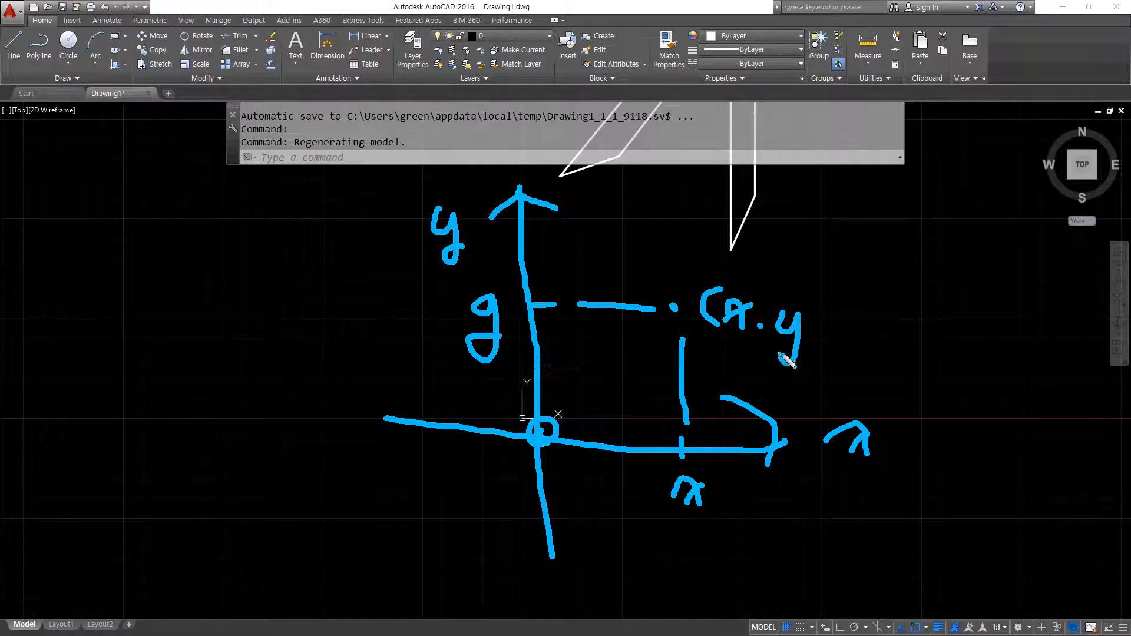
drag(821, 316, 828, 350)
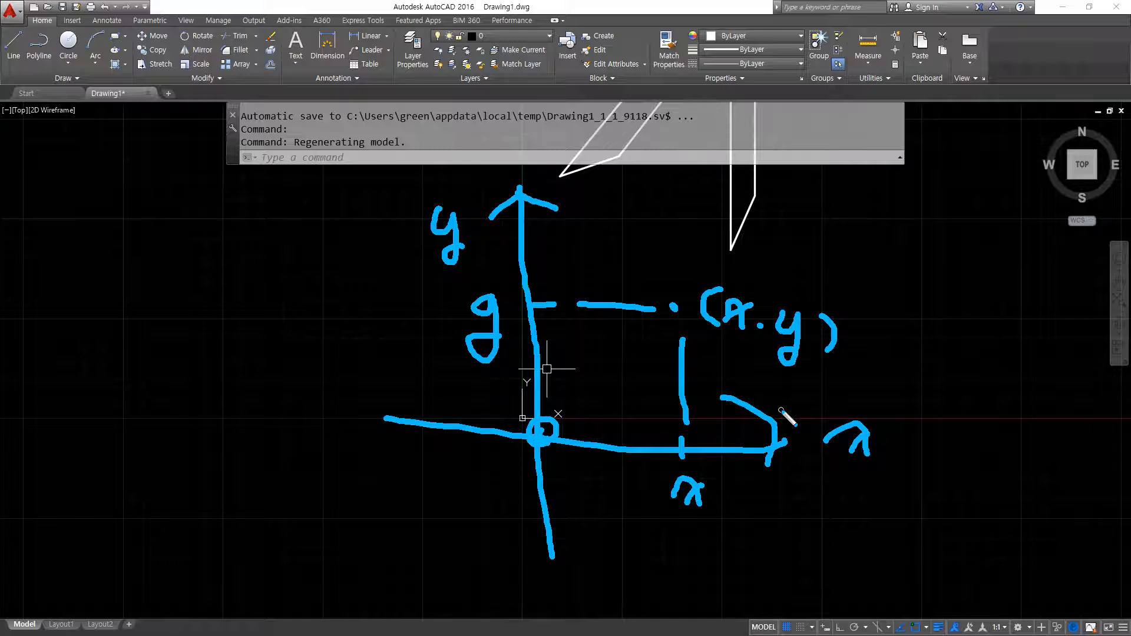
key(Escape)
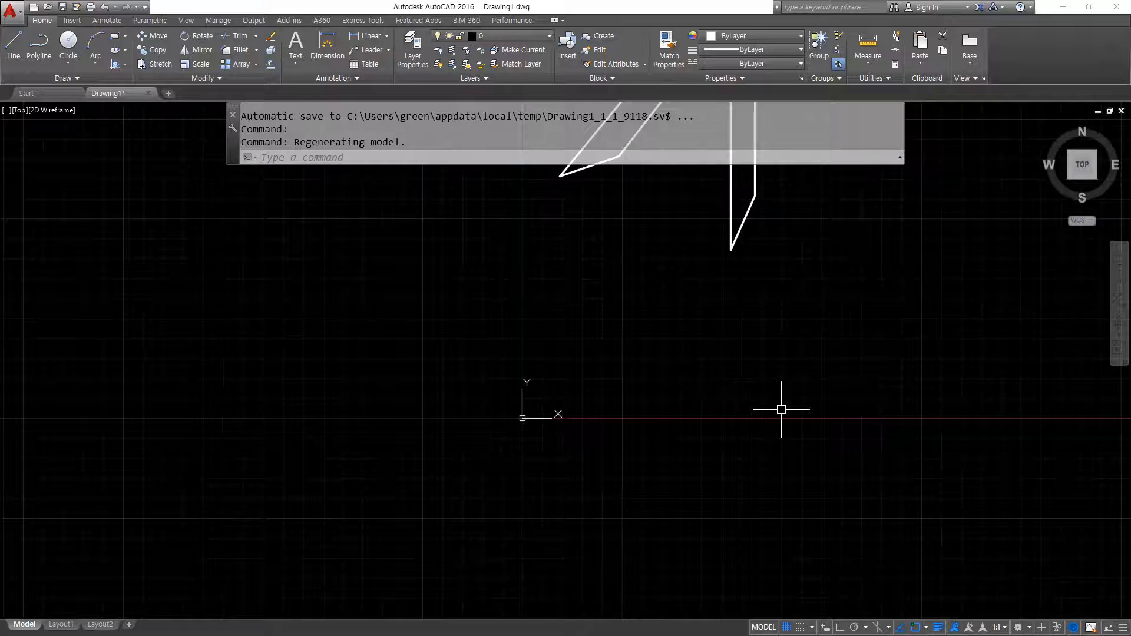
key(ctrl+2)
mouse_move(564, 467)
mouse_down()
mouse_move(531, 368)
mouse_move(563, 499)
mouse_up()
key(Escape)
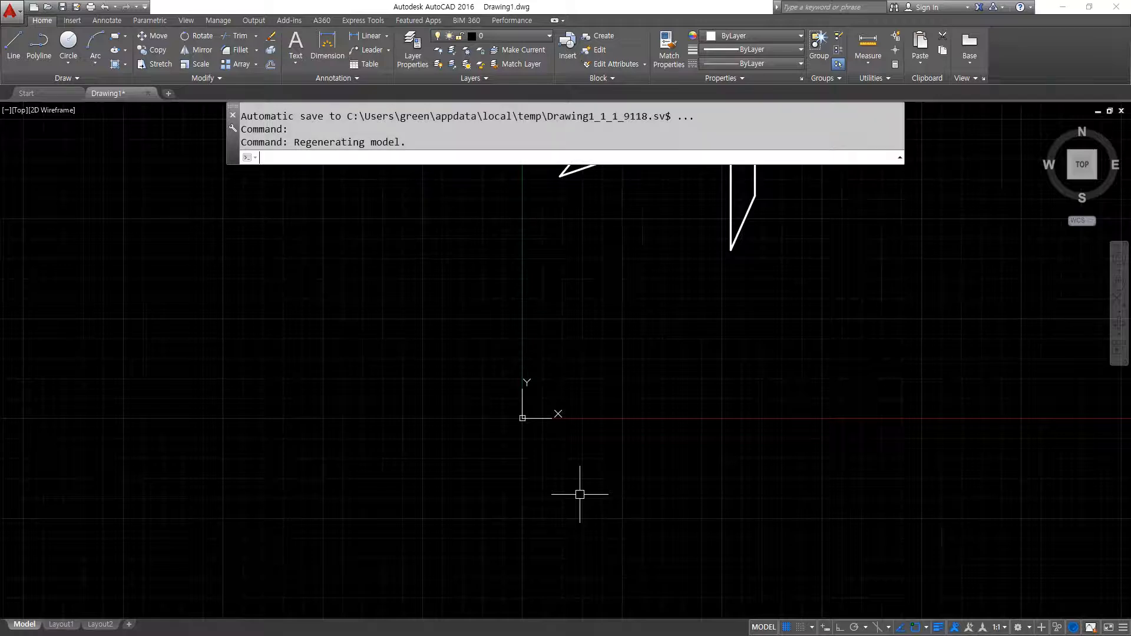
key(super+plus)
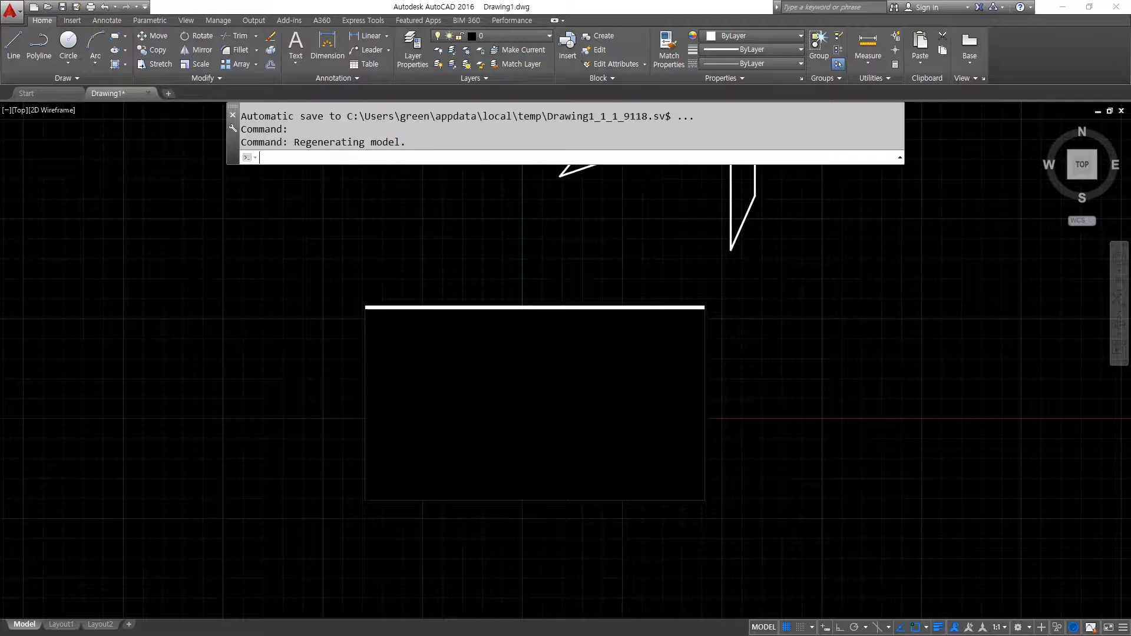
Select both closed letter outlines with a crossing box and erase them.
scroll(586, 341, down, 5)
drag(687, 408, 306, 172)
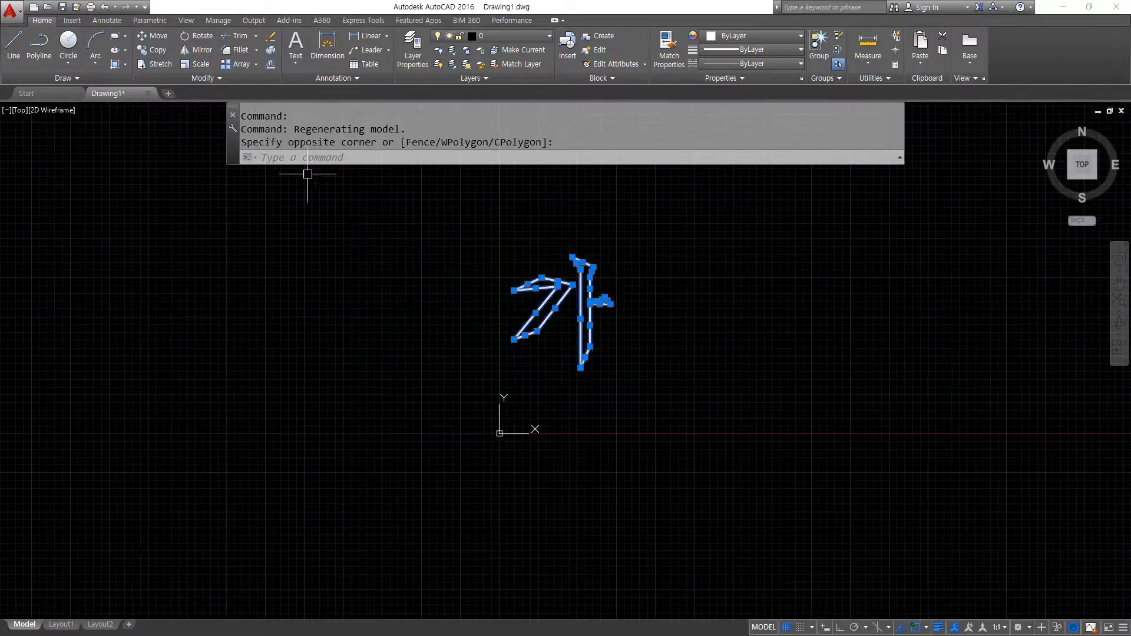
key(Delete)
Start the LINE command and toggle Ortho mode while it waits for the first point.
text(l)
key(Return)
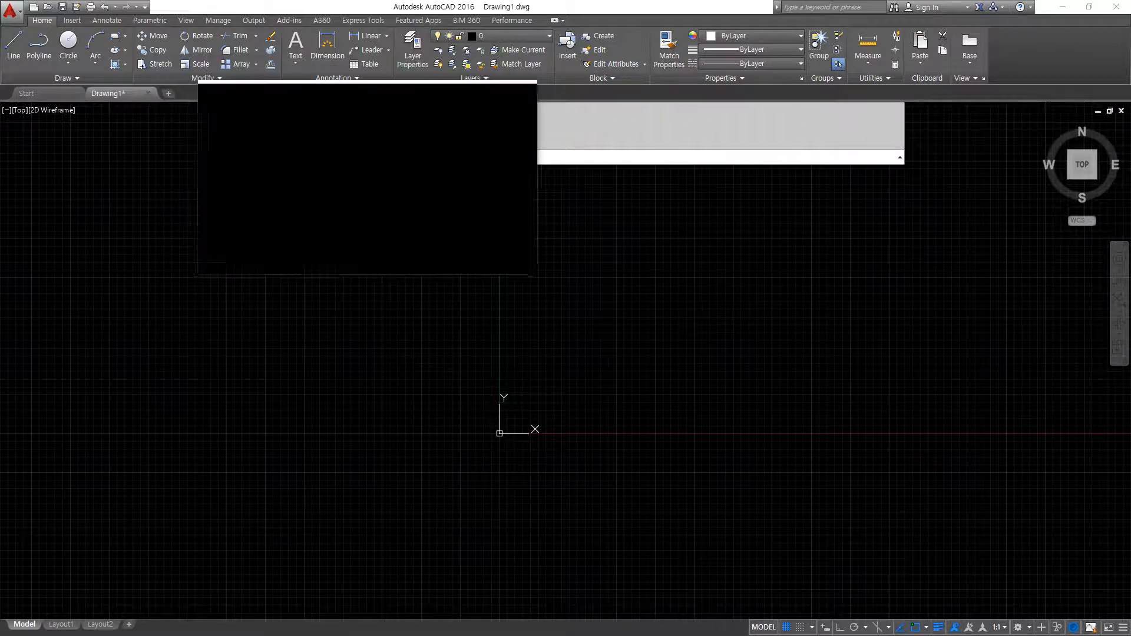
mouse_move(368, 88)
mouse_down()
mouse_move(379, 74)
mouse_move(361, 77)
mouse_up()
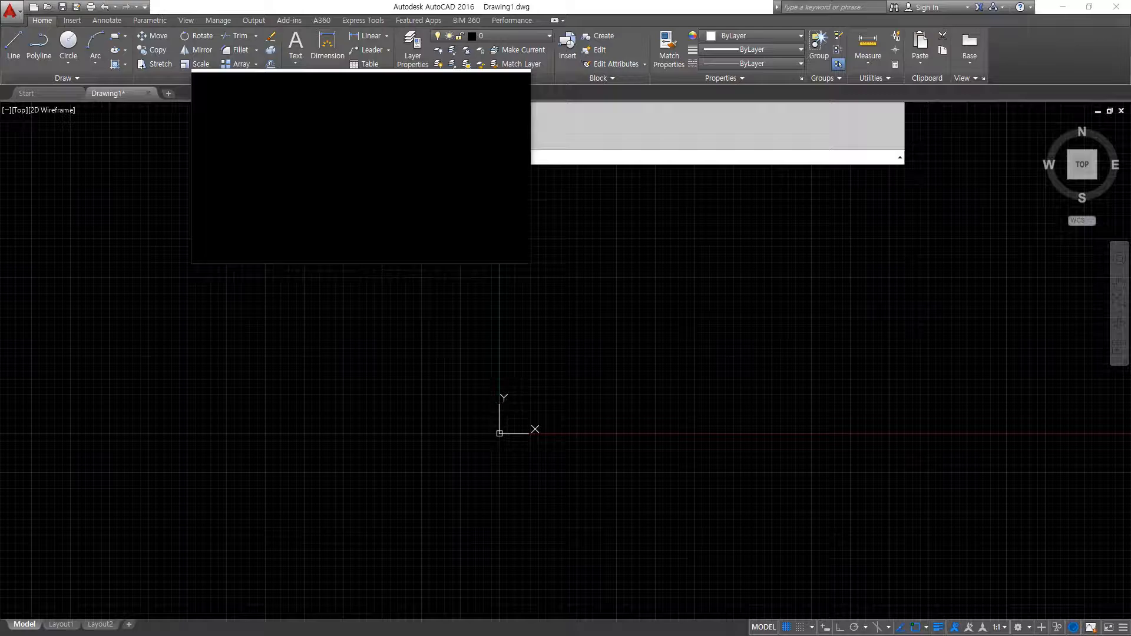
text(L)
key(Return)
middle_drag(499, 443, 365, 471)
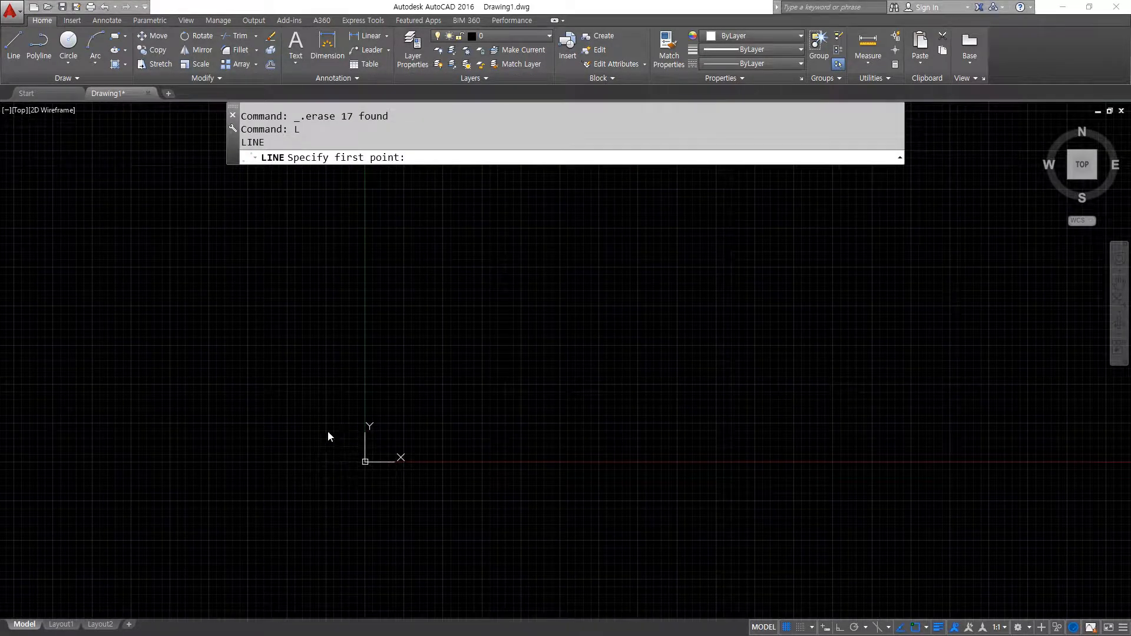
key(F8)
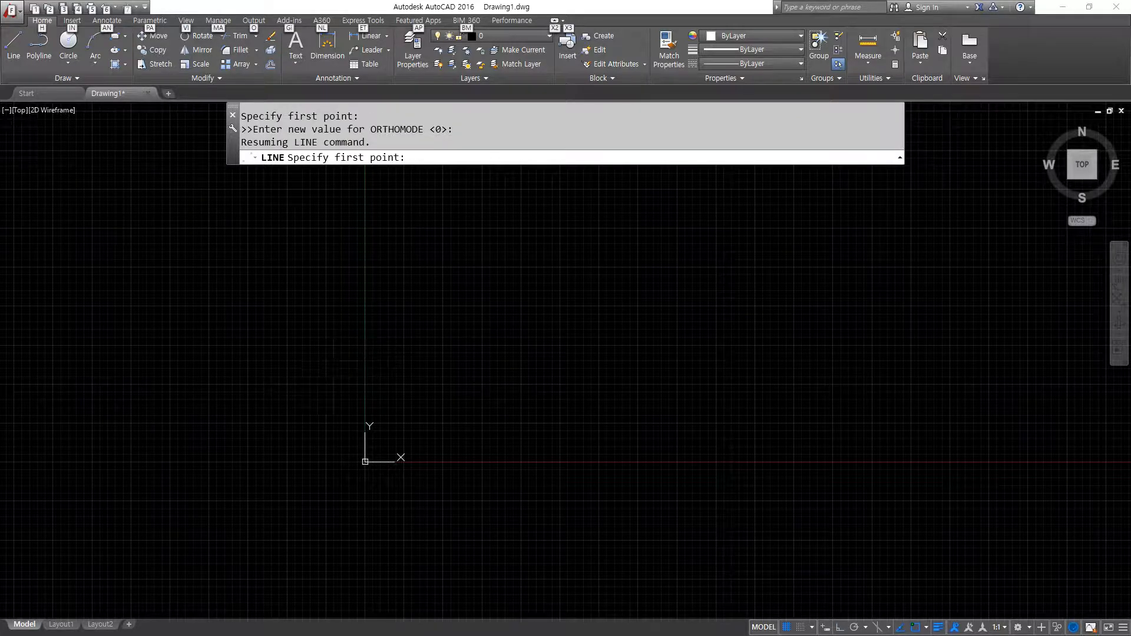
Start a screen annotation over the drawing and sketch a long horizontal axis arrow labelled x.
key(super+Tab)
click(292, 179)
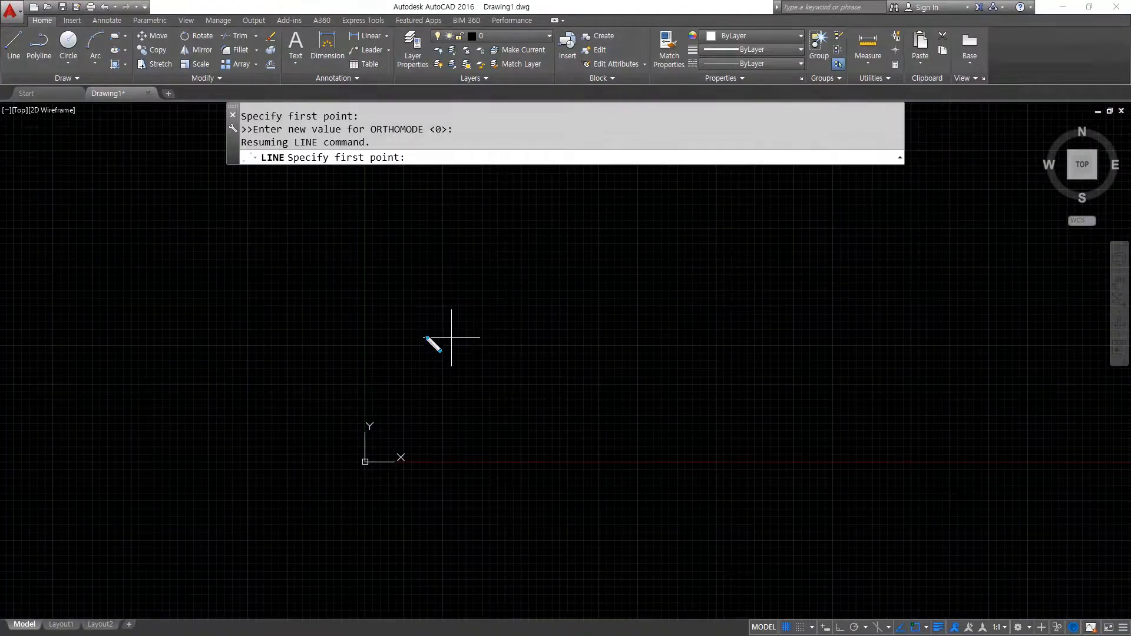
mouse_move(298, 332)
mouse_down()
mouse_move(863, 333)
mouse_move(849, 364)
mouse_up()
mouse_move(920, 339)
mouse_down()
mouse_move(911, 361)
mouse_move(939, 338)
mouse_up()
drag(923, 346, 943, 366)
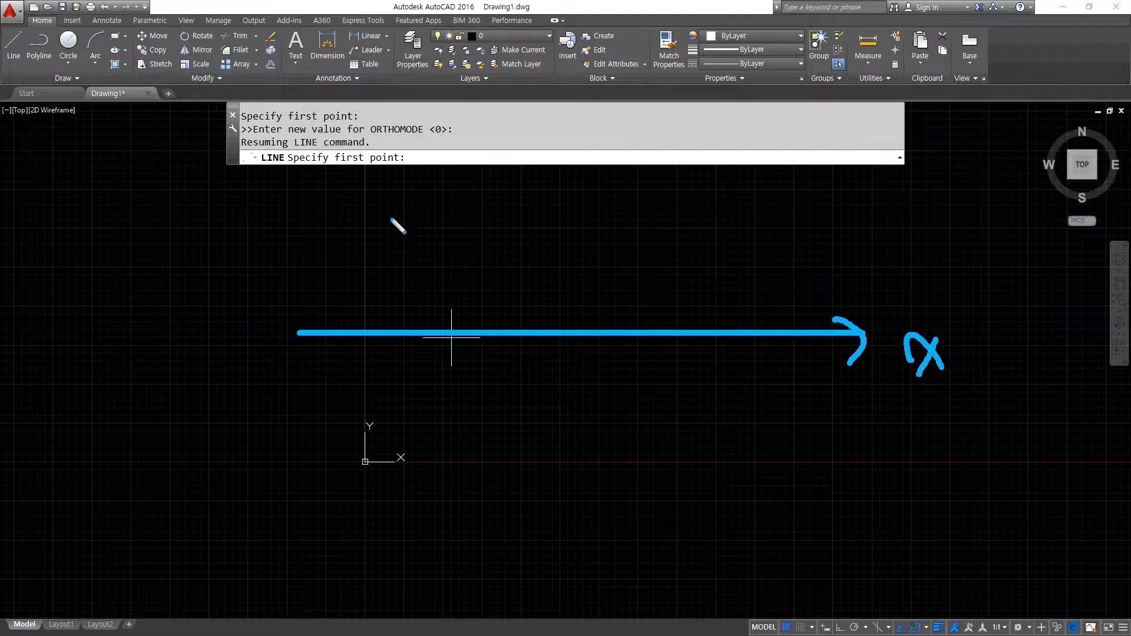
Sketch a vertical axis arrow labelled y across the horizontal one, and add nine tick marks along the positive x axis.
drag(446, 144, 446, 545)
drag(429, 165, 458, 147)
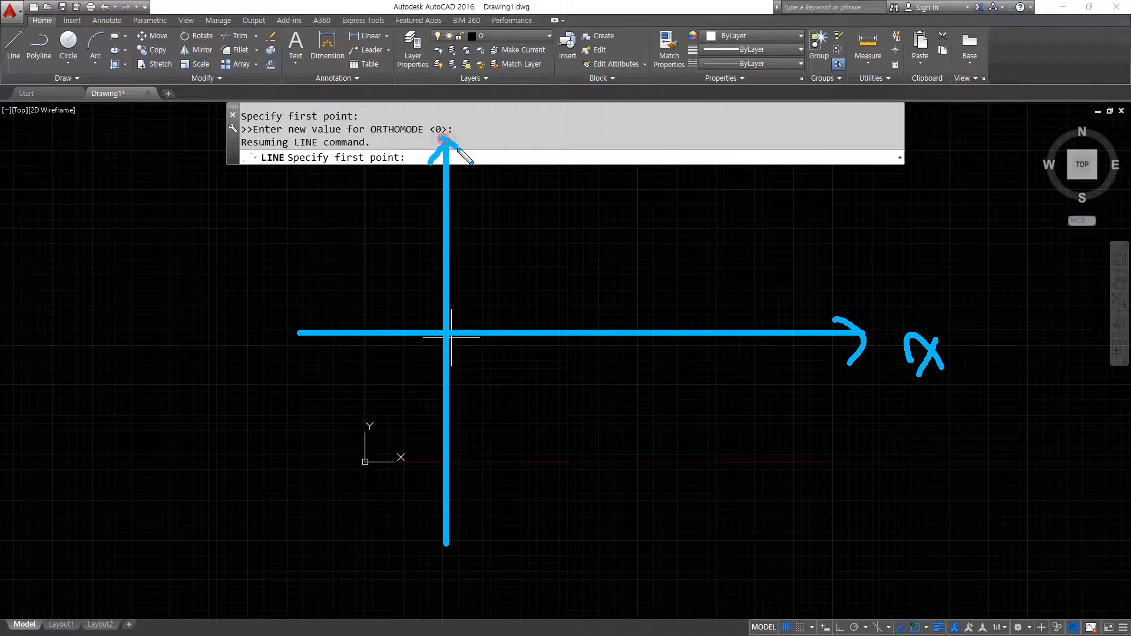
mouse_move(371, 154)
mouse_down()
mouse_move(368, 212)
mouse_move(397, 213)
mouse_up()
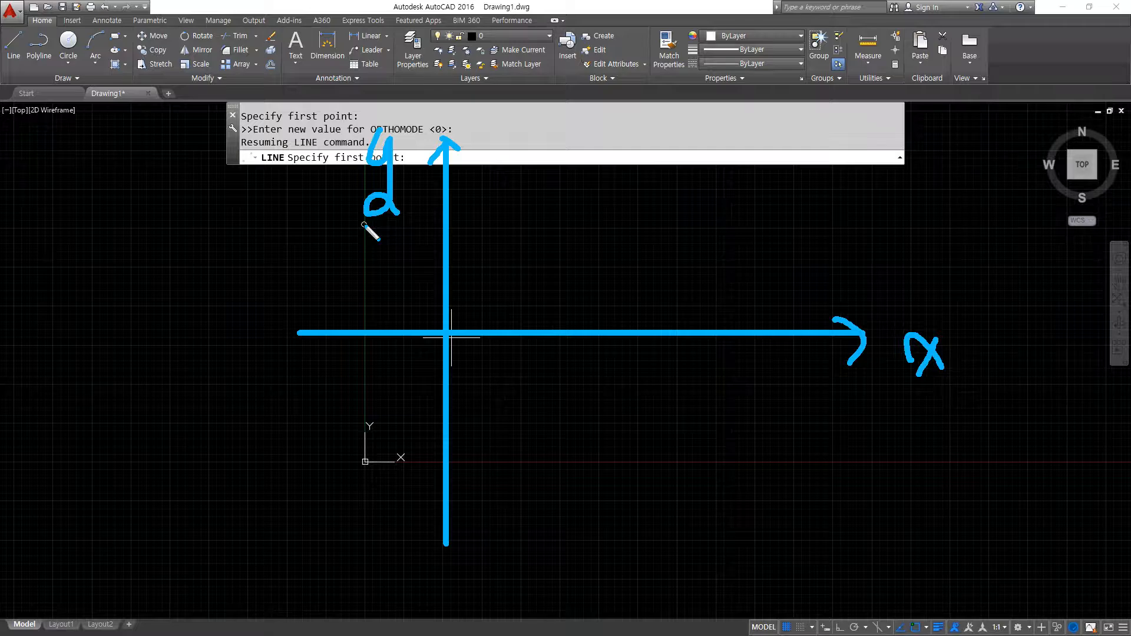
mouse_move(482, 323)
mouse_down()
mouse_move(482, 334)
mouse_move(524, 341)
mouse_move(804, 350)
mouse_up()
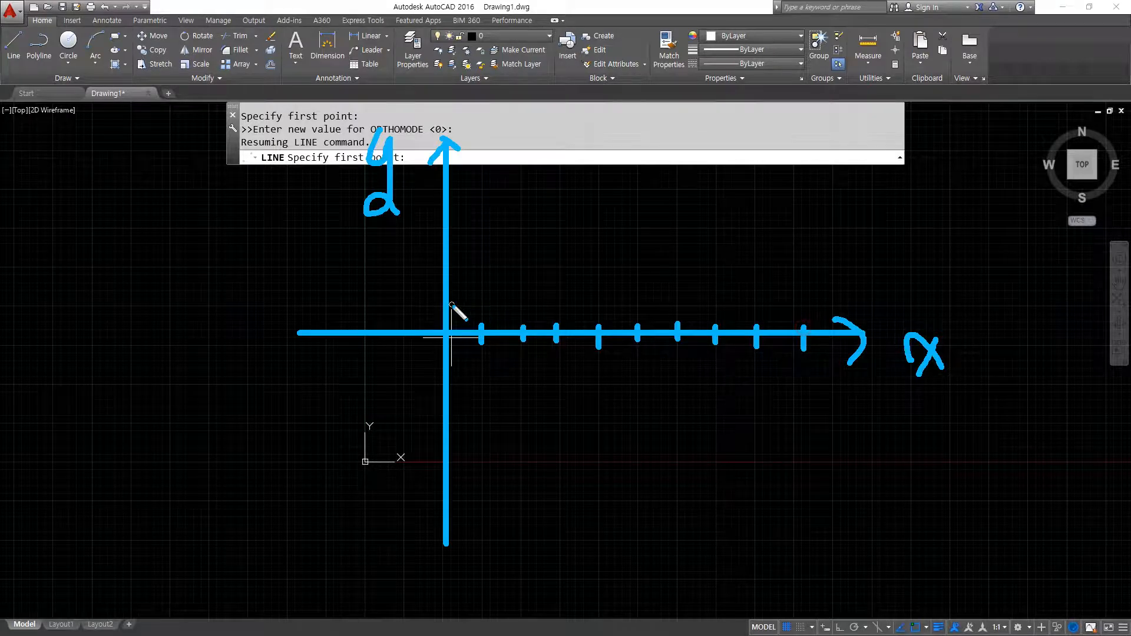
Add four tick marks up the positive y axis, and label the fifth x tick 5 and the fourth y tick 4.
drag(442, 305, 469, 304)
drag(443, 267, 464, 267)
drag(439, 227, 463, 226)
drag(437, 189, 455, 189)
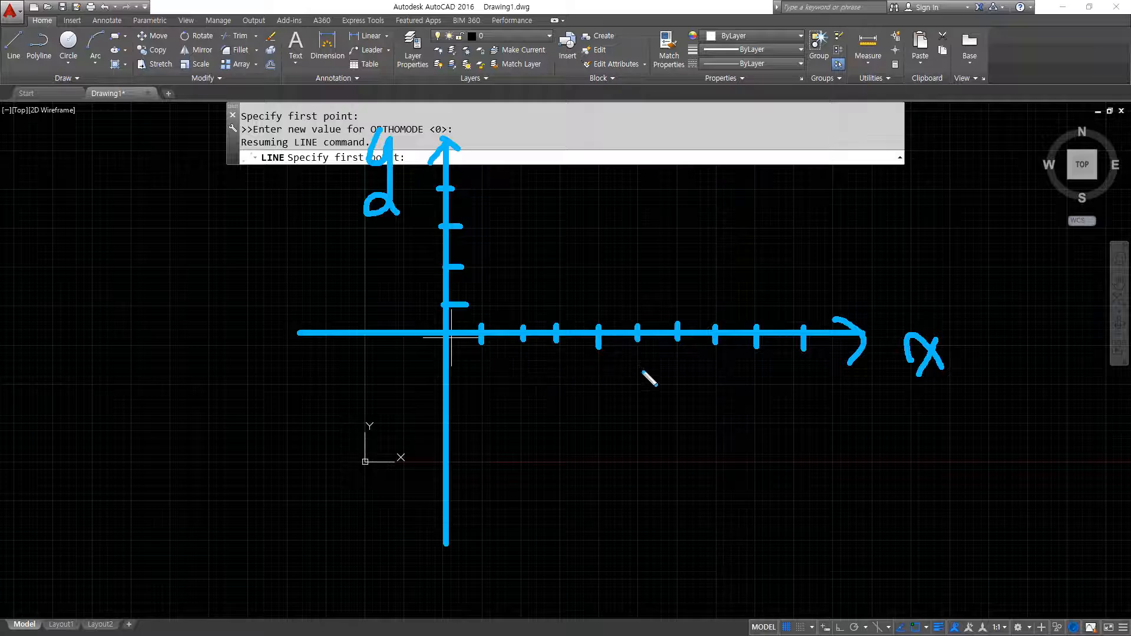
mouse_move(641, 360)
mouse_down()
mouse_move(648, 387)
mouse_move(669, 358)
mouse_up()
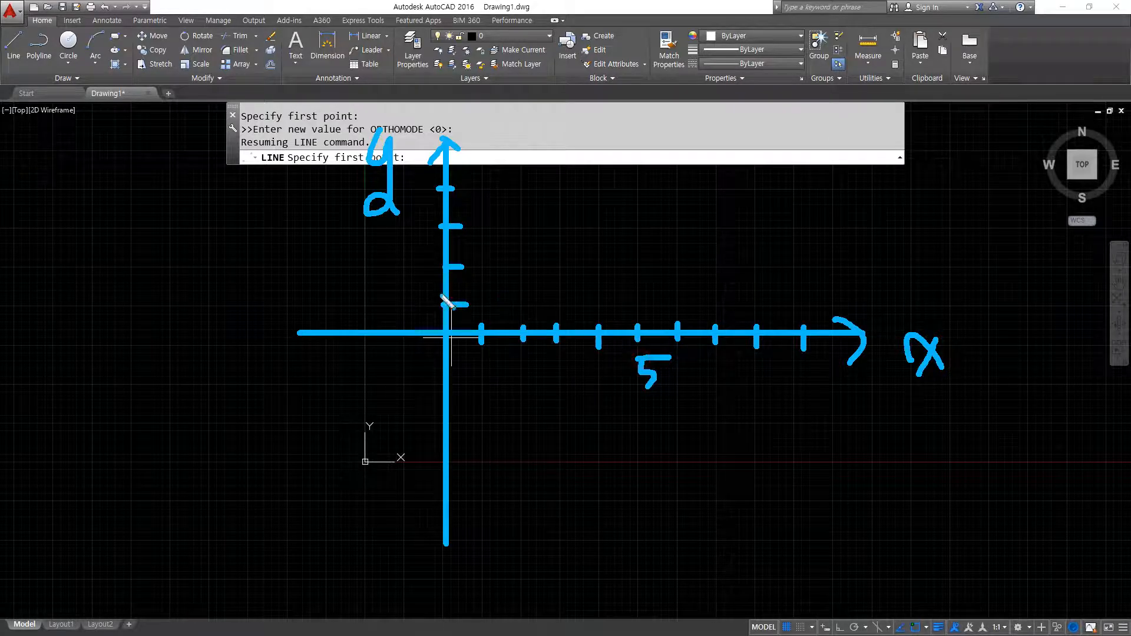
mouse_move(420, 184)
mouse_down()
mouse_move(429, 201)
mouse_move(412, 229)
mouse_up()
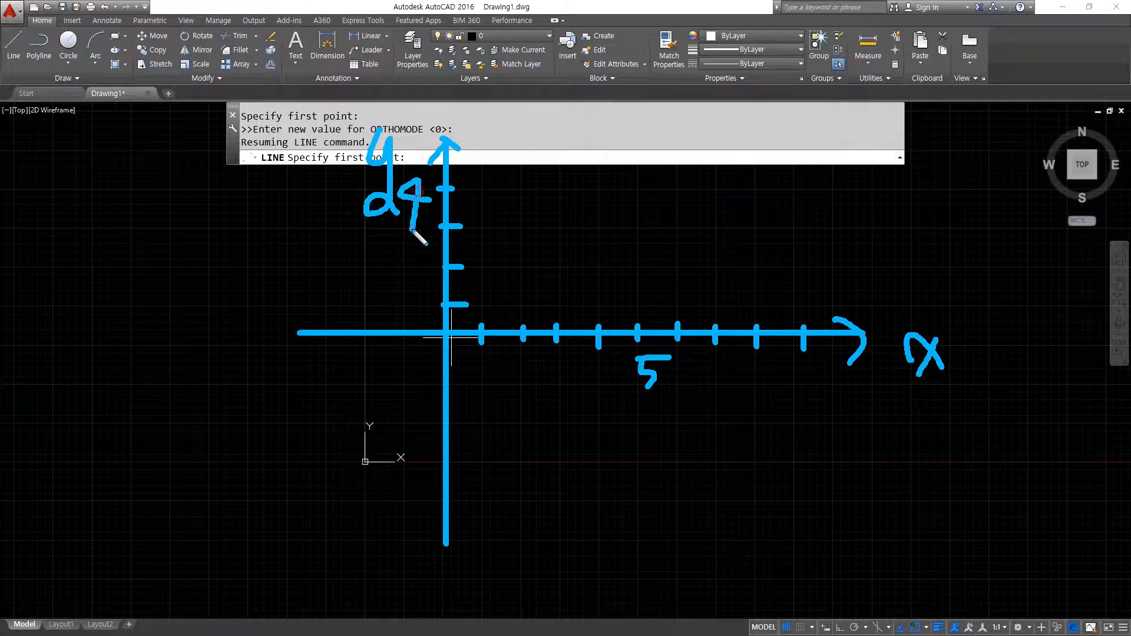
Sketch guide lines from 5 on the x axis and 4 on the y axis to a marked meeting point, and clear the annotation.
drag(637, 316, 649, 198)
mouse_move(470, 199)
mouse_down()
mouse_move(640, 202)
mouse_move(640, 192)
mouse_up()
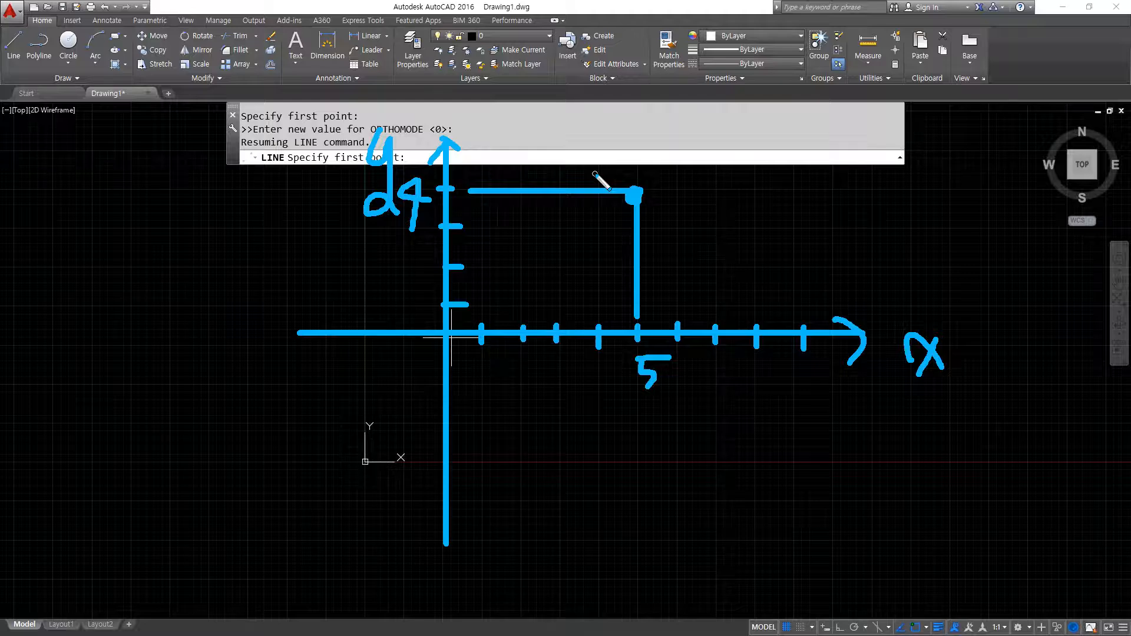
key(Escape)
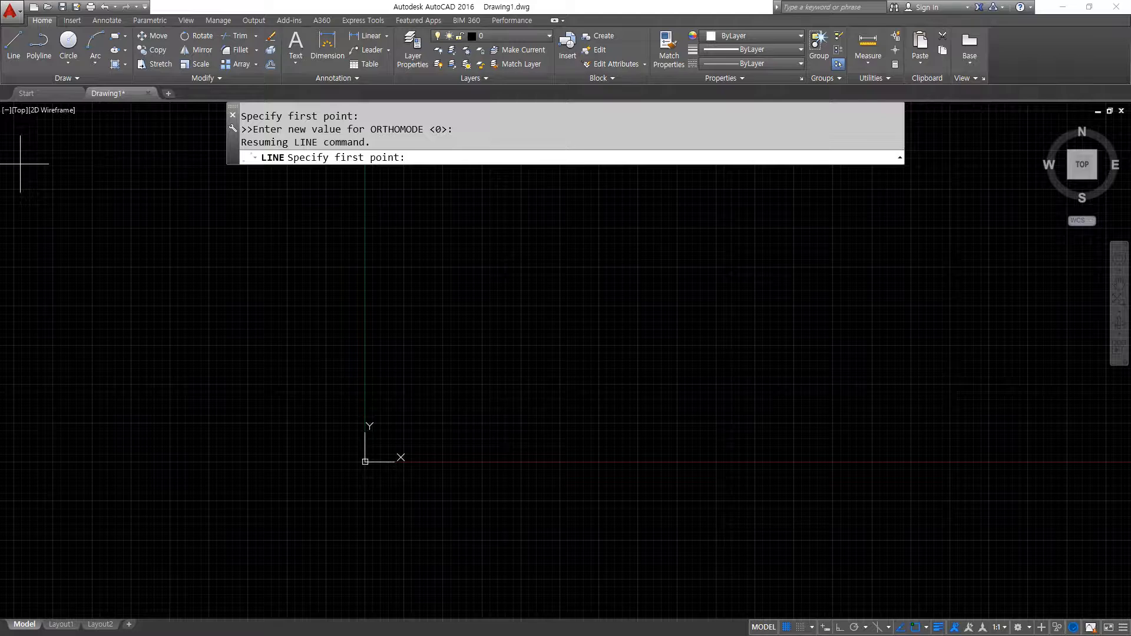
Review the coordinate notes in Notepad, and return to AutoCAD to cancel the pending LINE command.
key(alt+Tab)
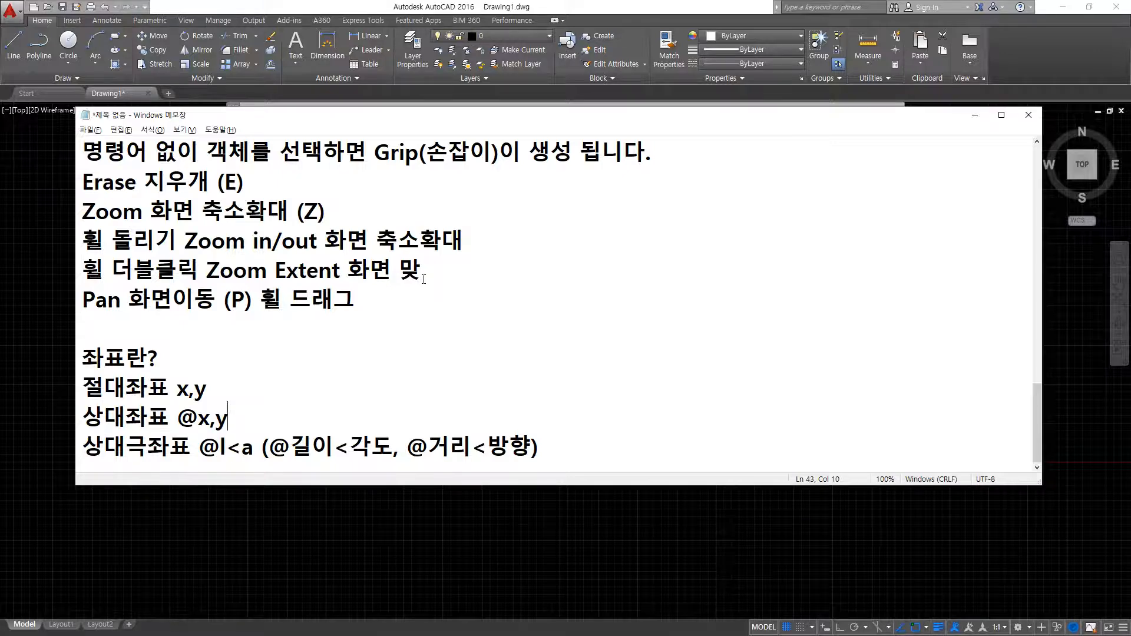
click(513, 5)
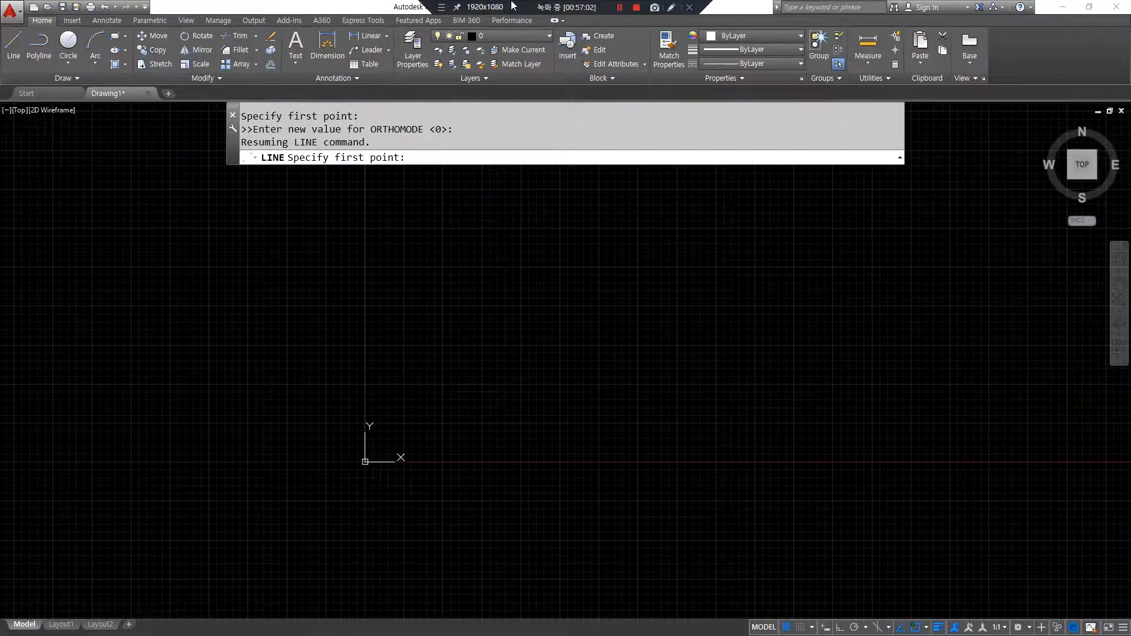
key(super+plus)
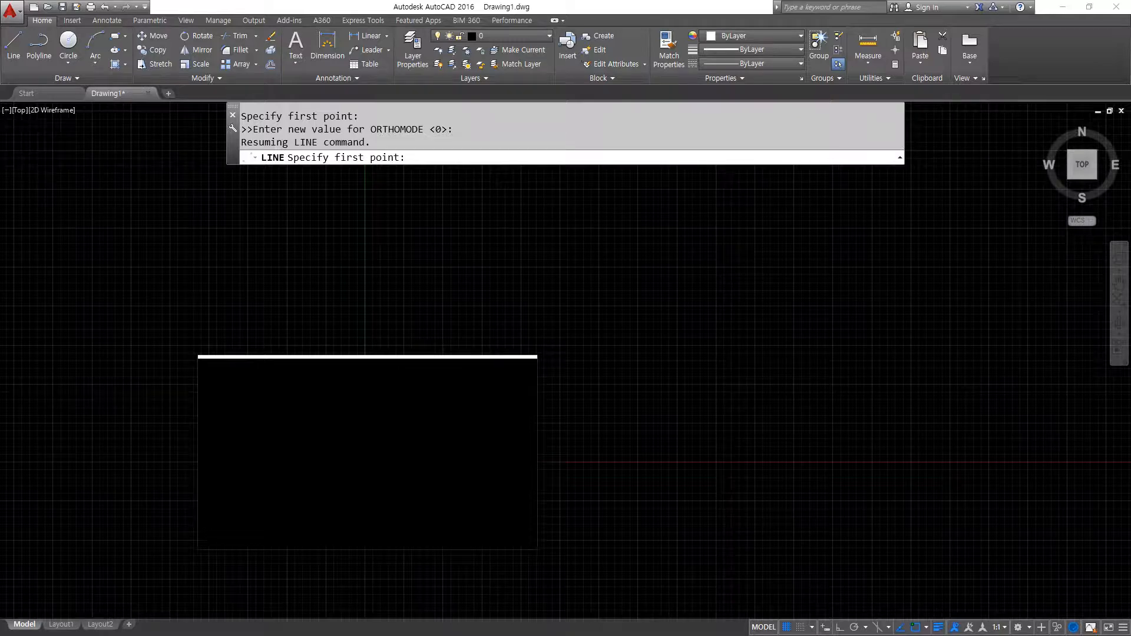
key(Escape)
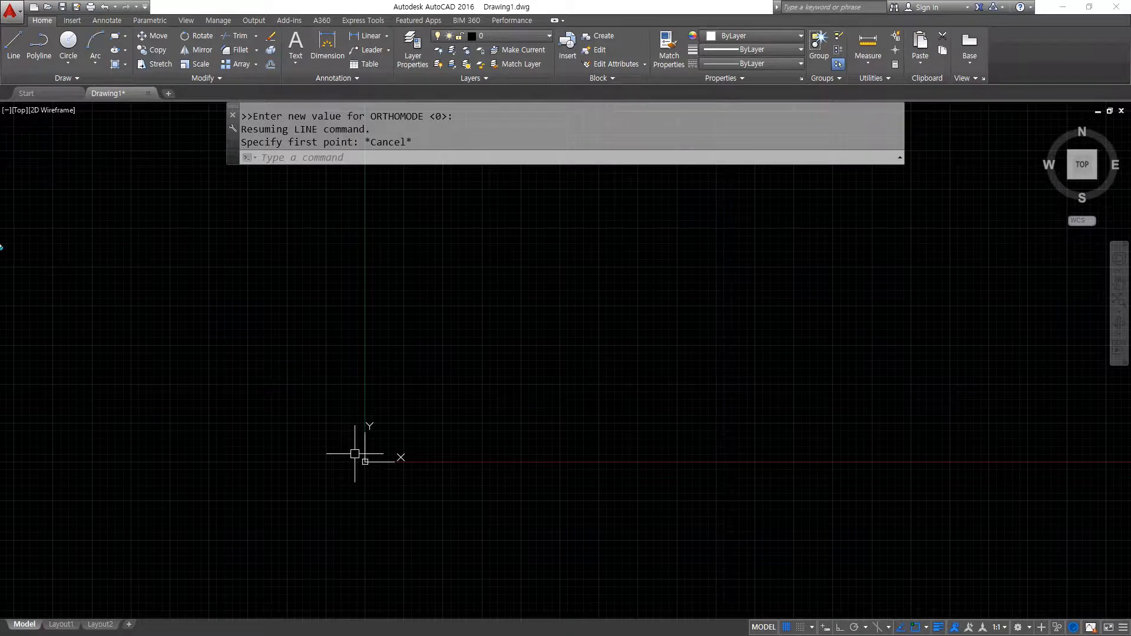
Sketch a long horizontal axis arrow crossed by a vertical axis arrow as a screen annotation over the empty drawing.
mouse_move(258, 386)
mouse_down()
mouse_move(904, 377)
mouse_move(889, 409)
mouse_up()
drag(500, 173, 500, 617)
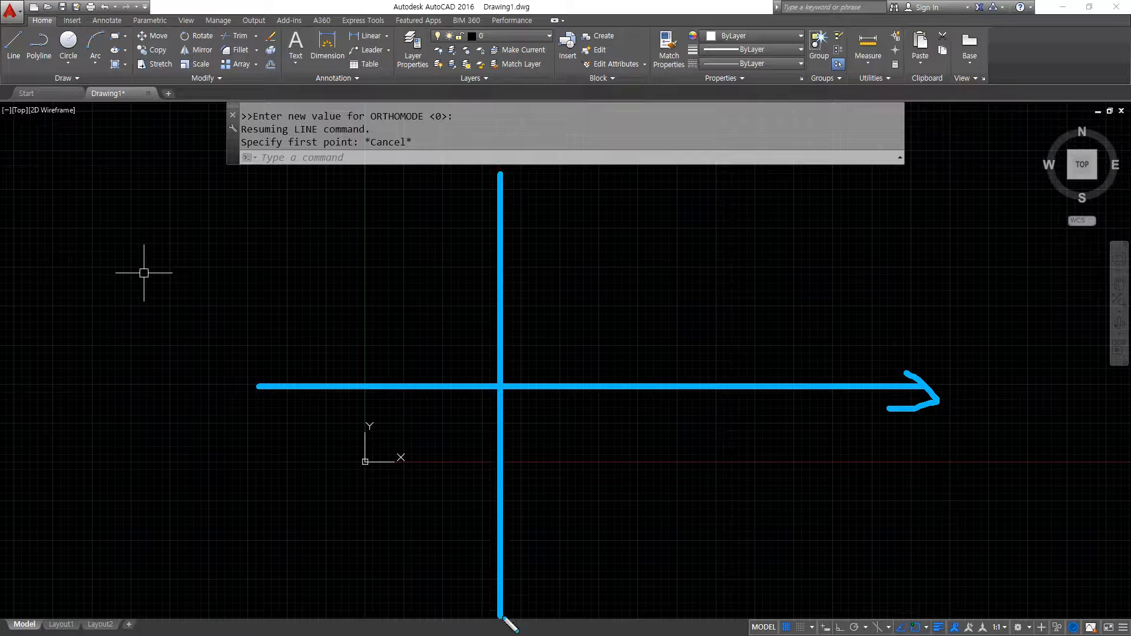
mouse_move(484, 192)
mouse_down()
mouse_move(500, 173)
mouse_move(532, 204)
mouse_up()
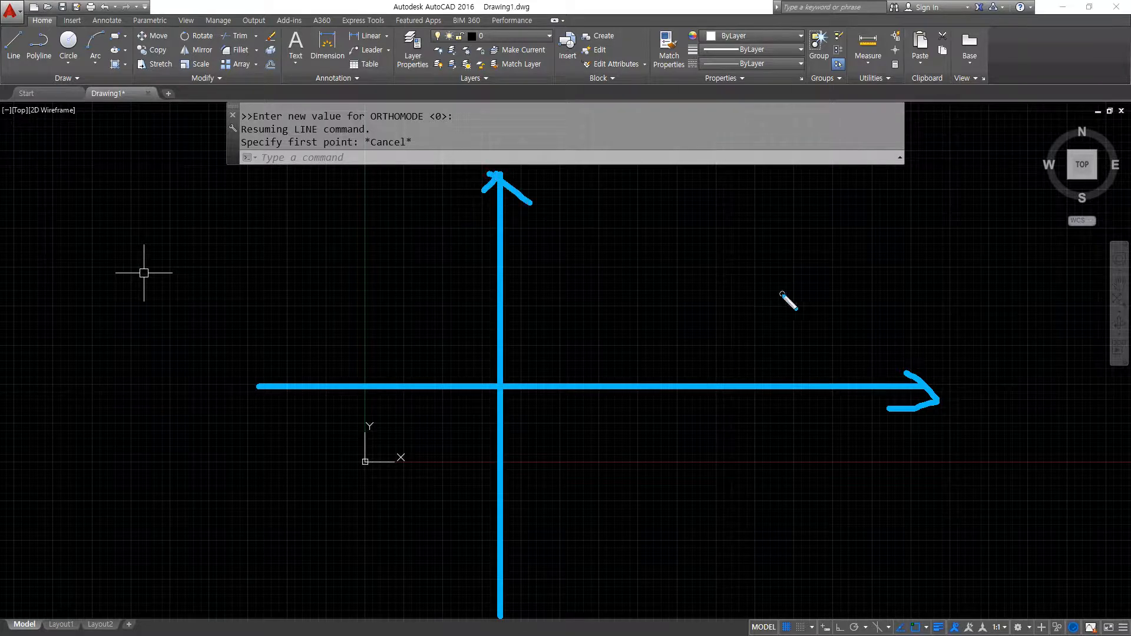
Mark each of the four quadrants around the sketched axes with a loop, and clear the annotation.
drag(759, 295, 772, 298)
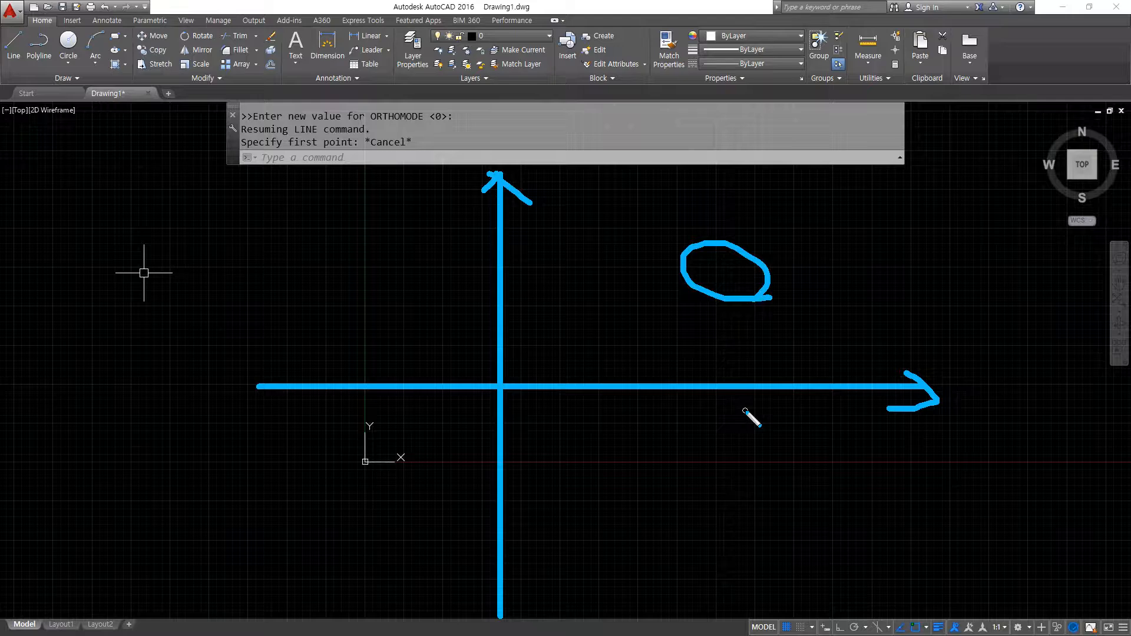
drag(383, 287, 405, 283)
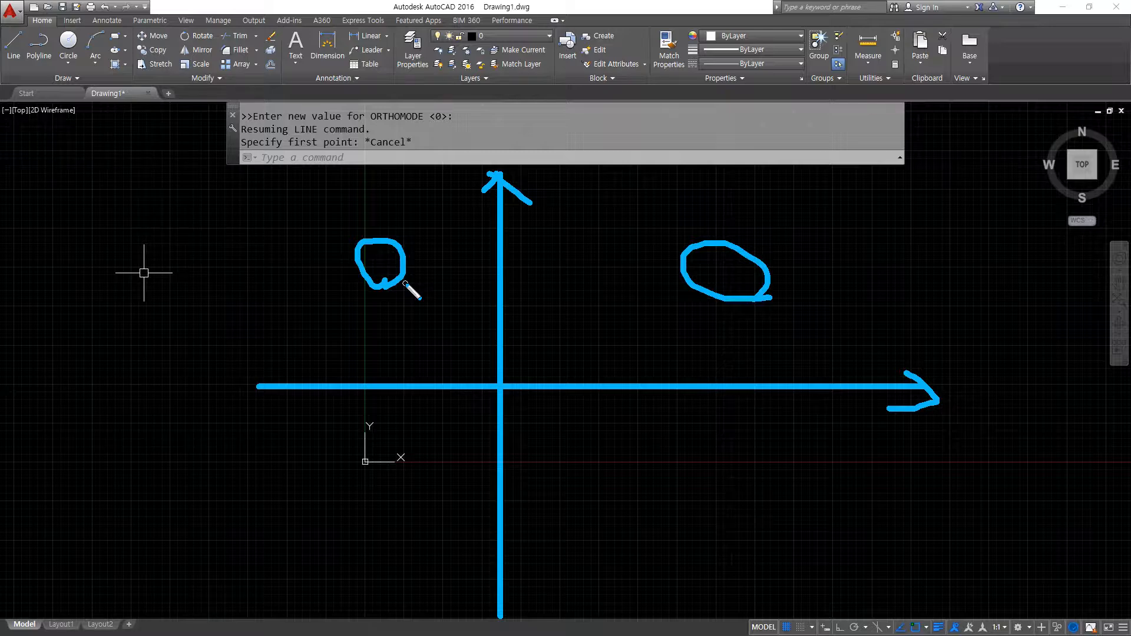
mouse_move(372, 521)
mouse_down()
mouse_move(345, 489)
mouse_move(383, 498)
mouse_move(365, 505)
mouse_up()
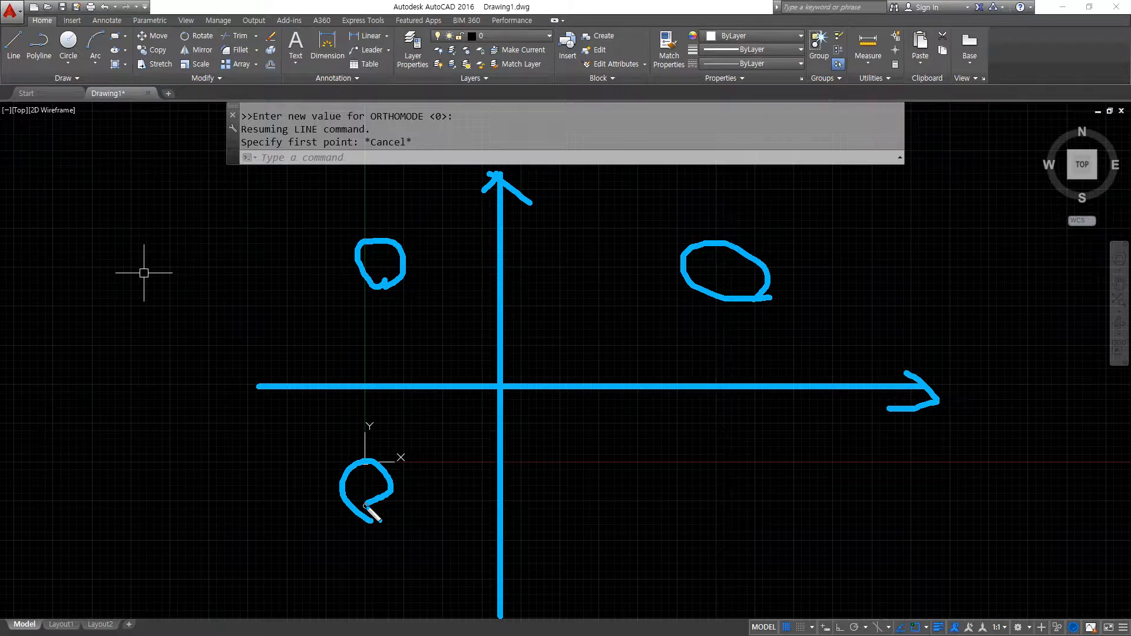
mouse_move(706, 519)
mouse_down()
mouse_move(748, 502)
mouse_move(730, 508)
mouse_up()
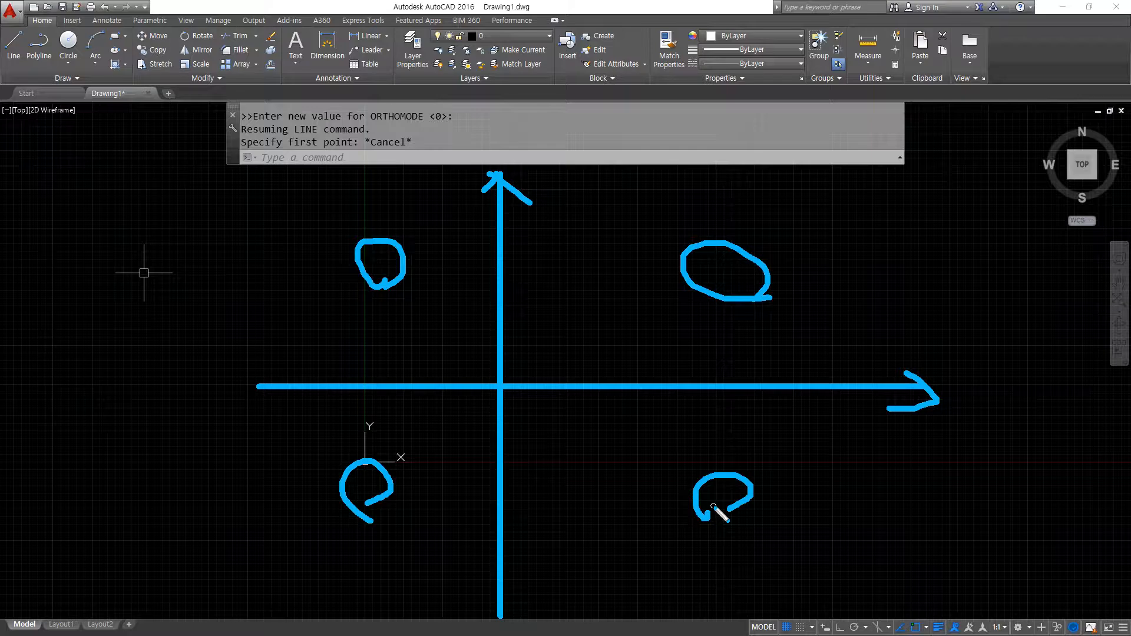
key(Escape)
Bring the drawing origin near the middle of the view and sketch annotation axes crossing exactly at the UCS icon.
mouse_move(763, 474)
middle_down()
mouse_move(888, 435)
mouse_move(888, 421)
middle_up()
key(ctrl+shift+3)
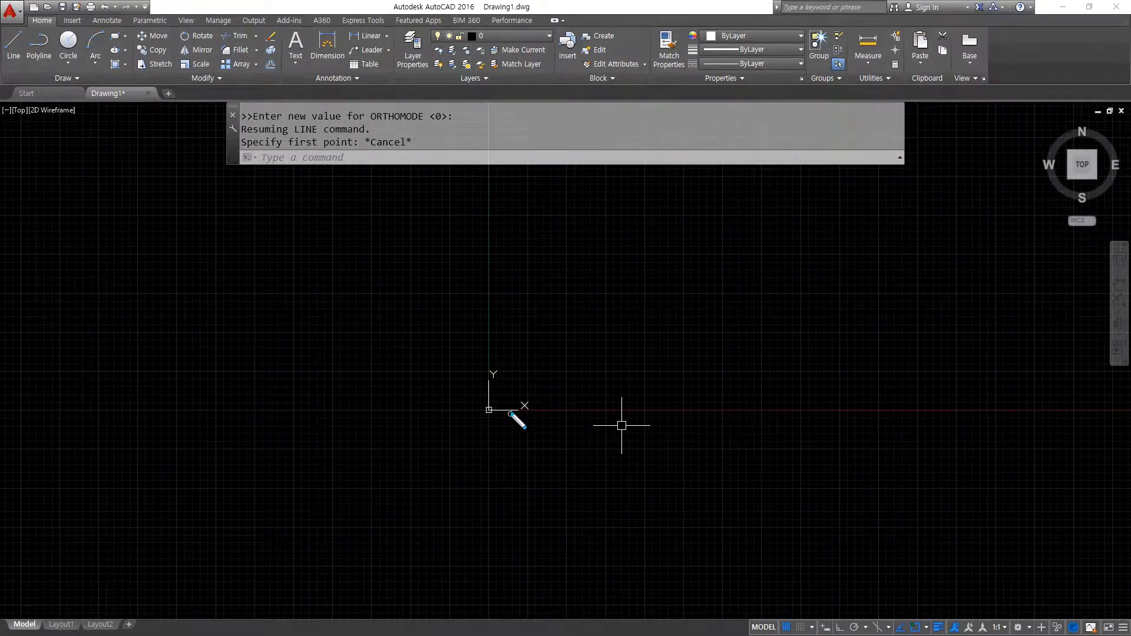
mouse_move(511, 413)
mouse_down()
mouse_move(425, 411)
mouse_move(851, 410)
mouse_up()
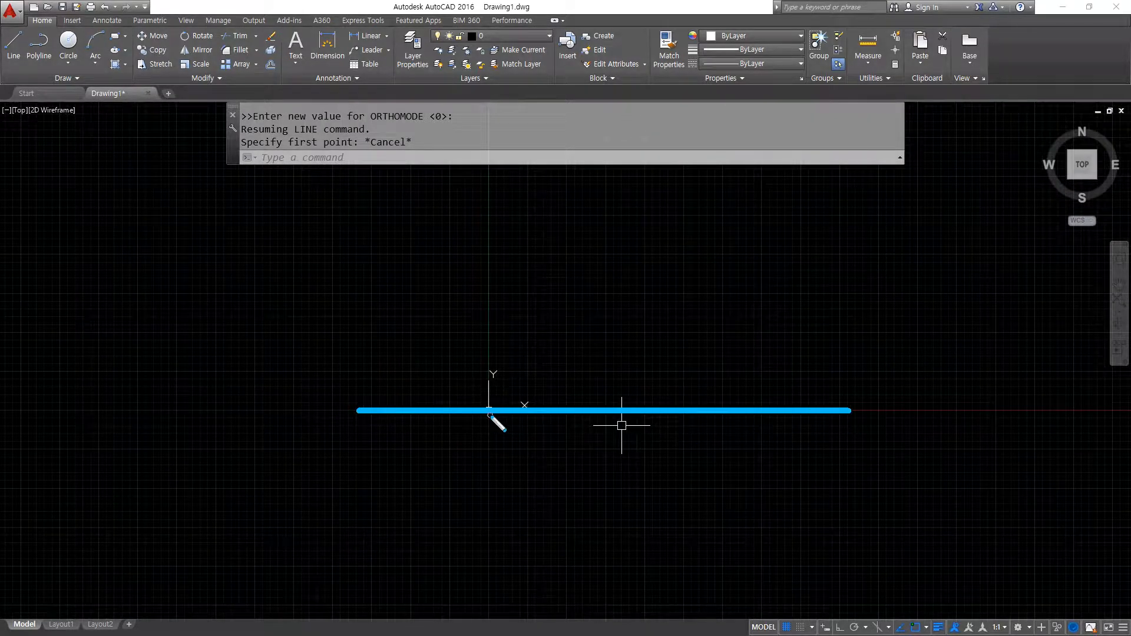
mouse_move(489, 411)
mouse_down()
mouse_move(489, 228)
mouse_move(489, 635)
mouse_up()
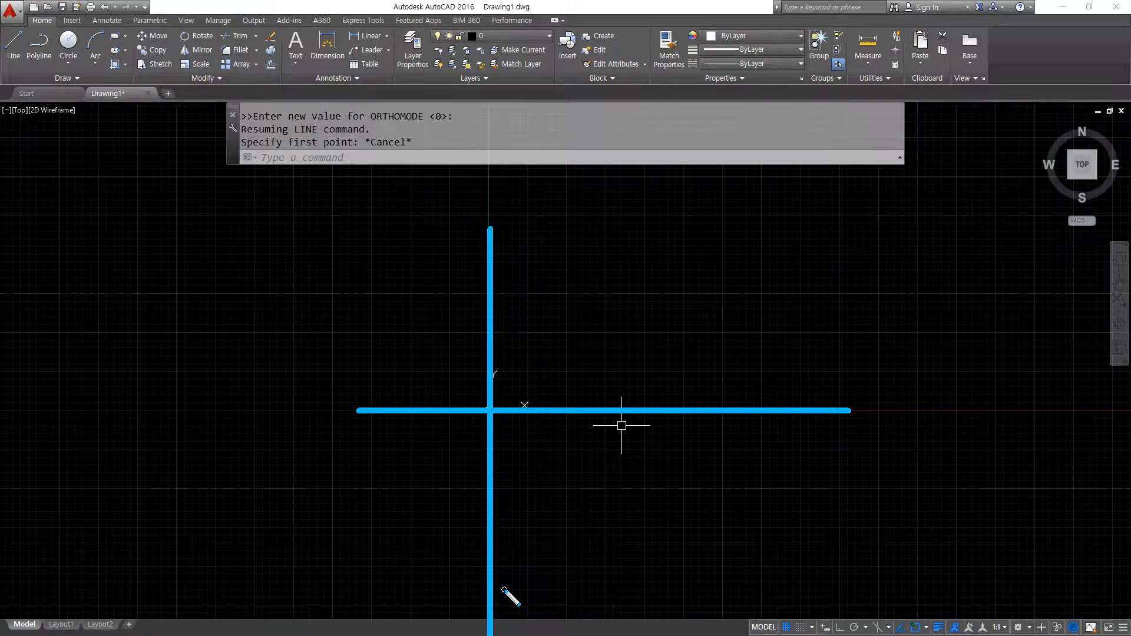
Sketch a loop in each of the four quadrants around the drawing origin.
mouse_move(664, 352)
mouse_down()
mouse_move(628, 266)
mouse_move(673, 335)
mouse_up()
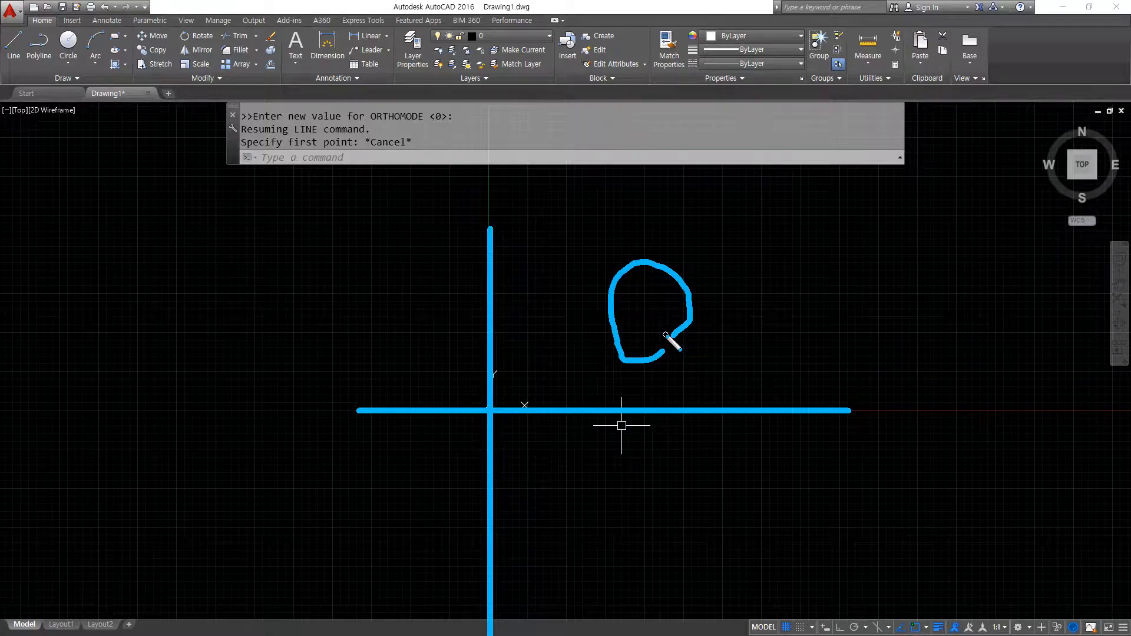
mouse_move(341, 326)
mouse_down()
mouse_move(321, 272)
mouse_move(349, 323)
mouse_up()
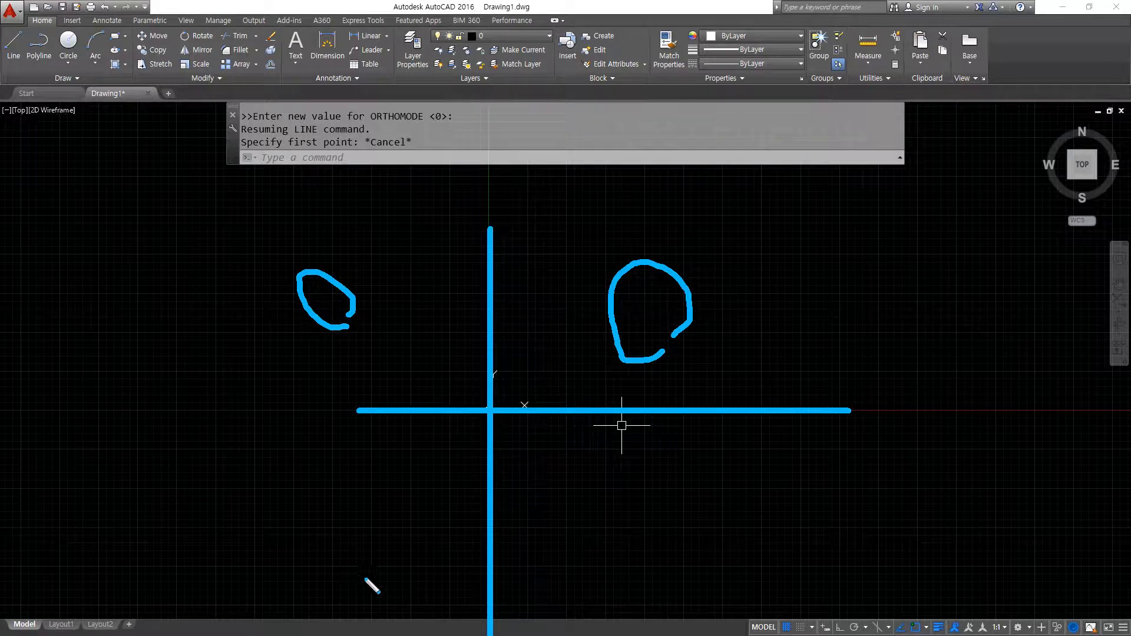
drag(353, 573, 367, 575)
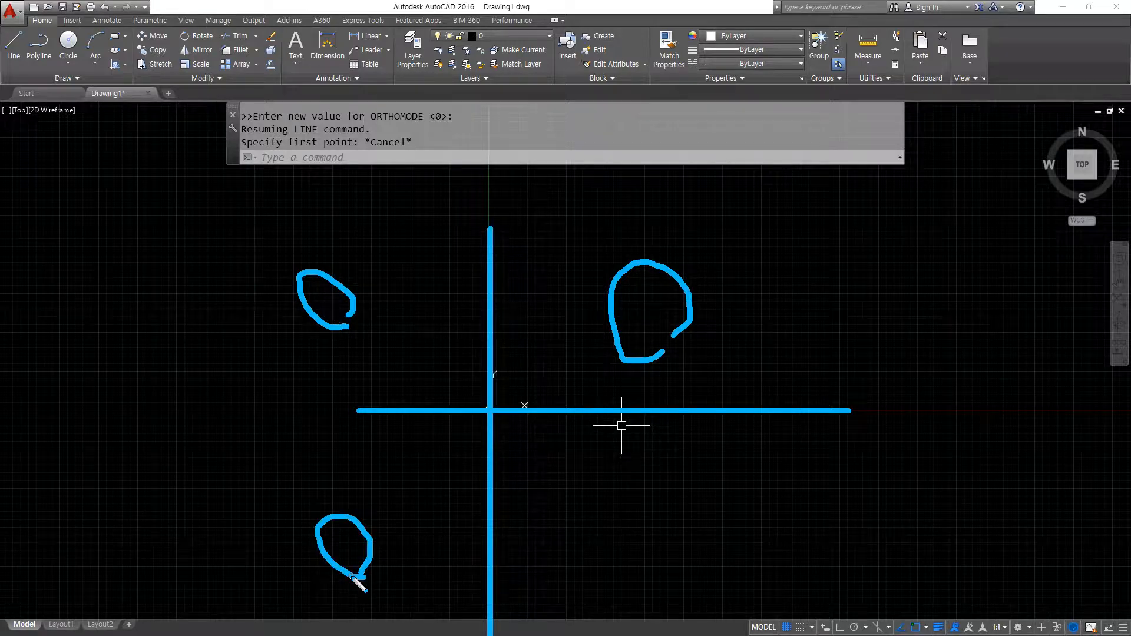
mouse_move(639, 568)
mouse_down()
mouse_move(666, 531)
mouse_move(666, 589)
mouse_up()
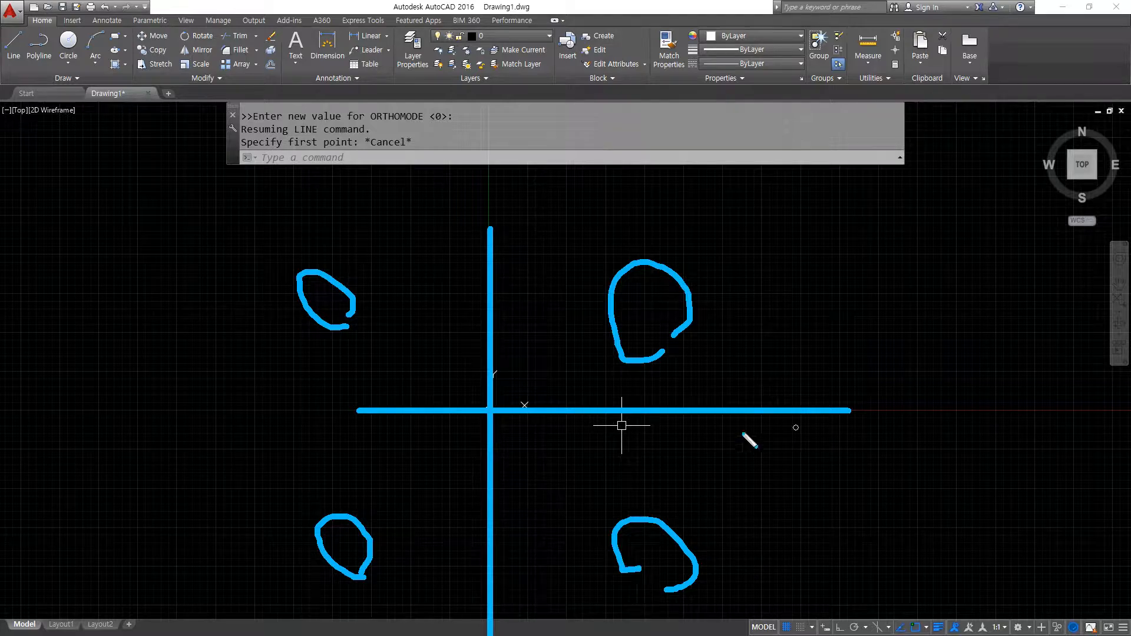
Label the quadrant loops 100,100, -100,100, -100,-100 and 100,-100 counterclockwise from the upper-right quadrant, and clear the annotation.
mouse_move(728, 291)
mouse_down()
mouse_move(728, 270)
mouse_move(813, 283)
mouse_move(852, 271)
mouse_up()
click(793, 284)
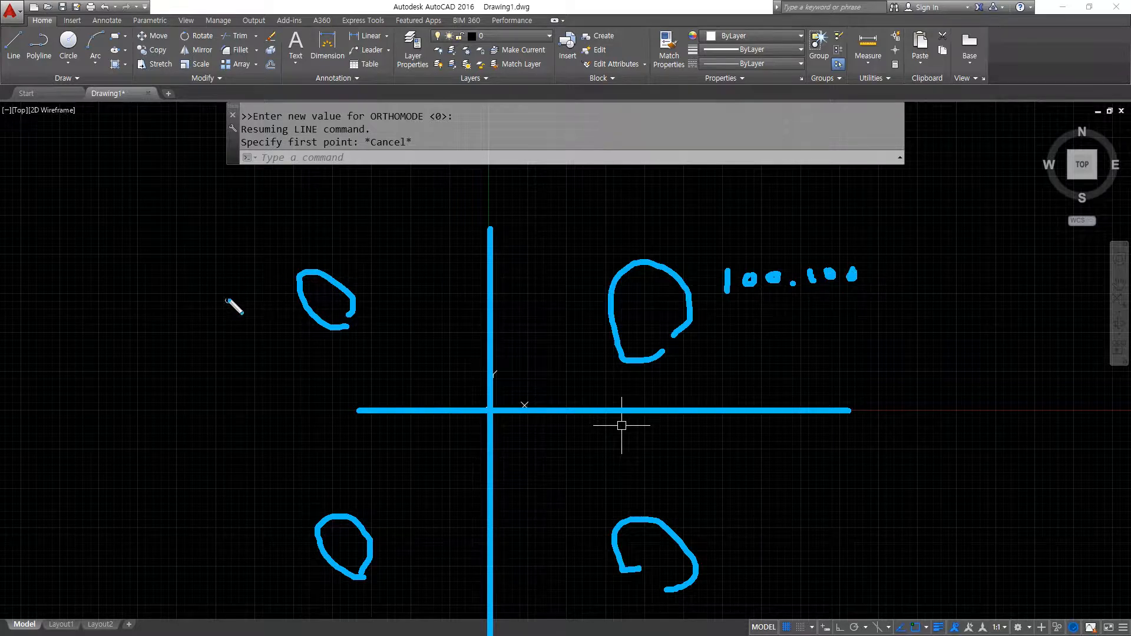
mouse_move(192, 291)
mouse_down()
mouse_move(224, 297)
mouse_move(249, 269)
mouse_move(346, 259)
mouse_up()
click(296, 273)
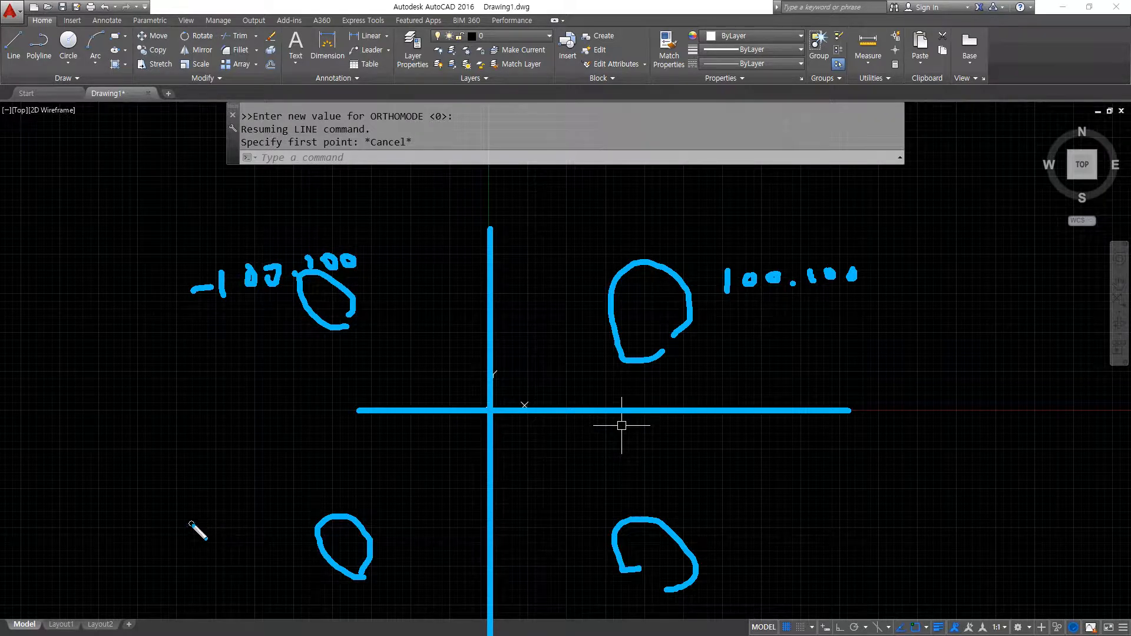
drag(185, 524, 364, 486)
click(292, 510)
mouse_move(702, 501)
mouse_down()
mouse_move(703, 515)
mouse_move(753, 500)
mouse_move(779, 519)
mouse_move(809, 501)
mouse_move(836, 507)
mouse_move(854, 487)
mouse_up()
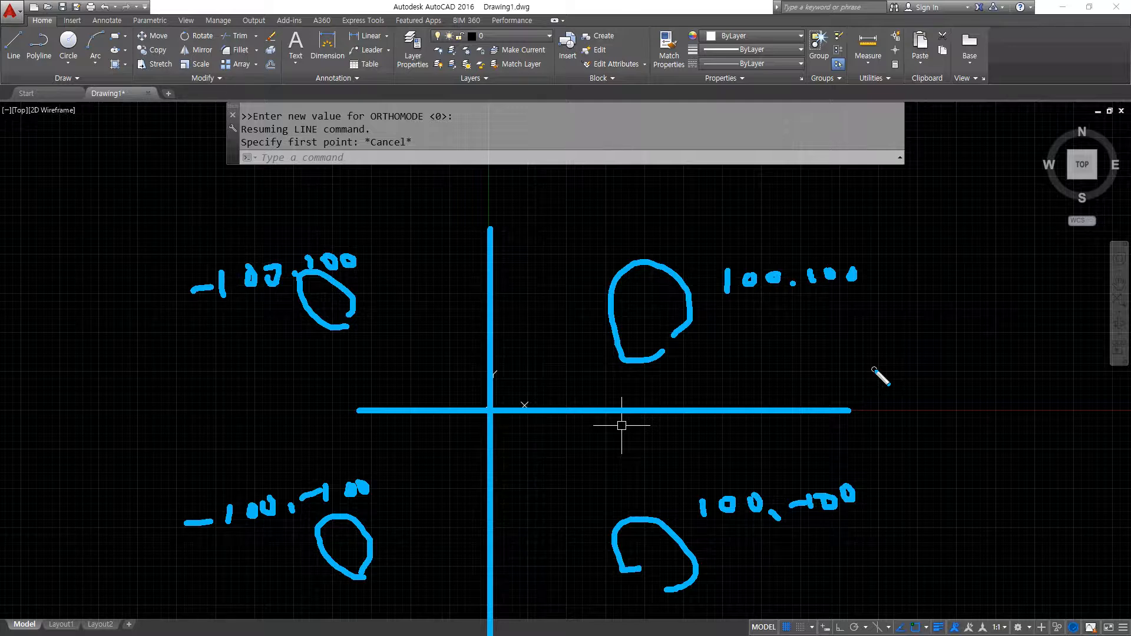
key(Escape)
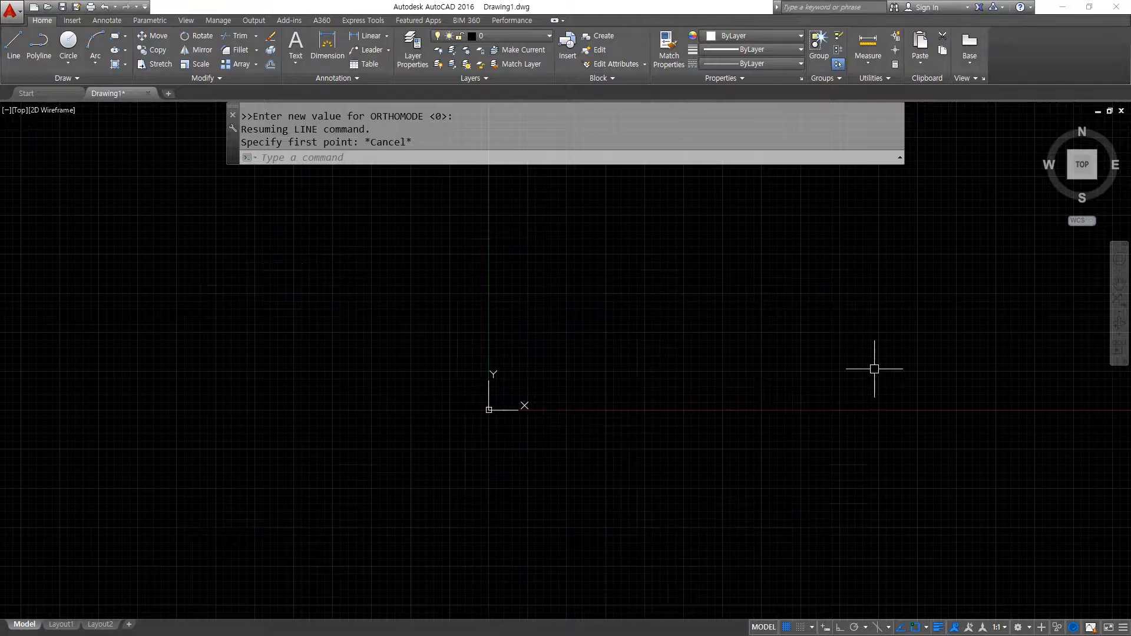
Switch to the Notepad notes, underline x,y in the absolute coordinates line, clear the mark and return to AutoCAD.
key(alt+Tab)
key(ctrl+2)
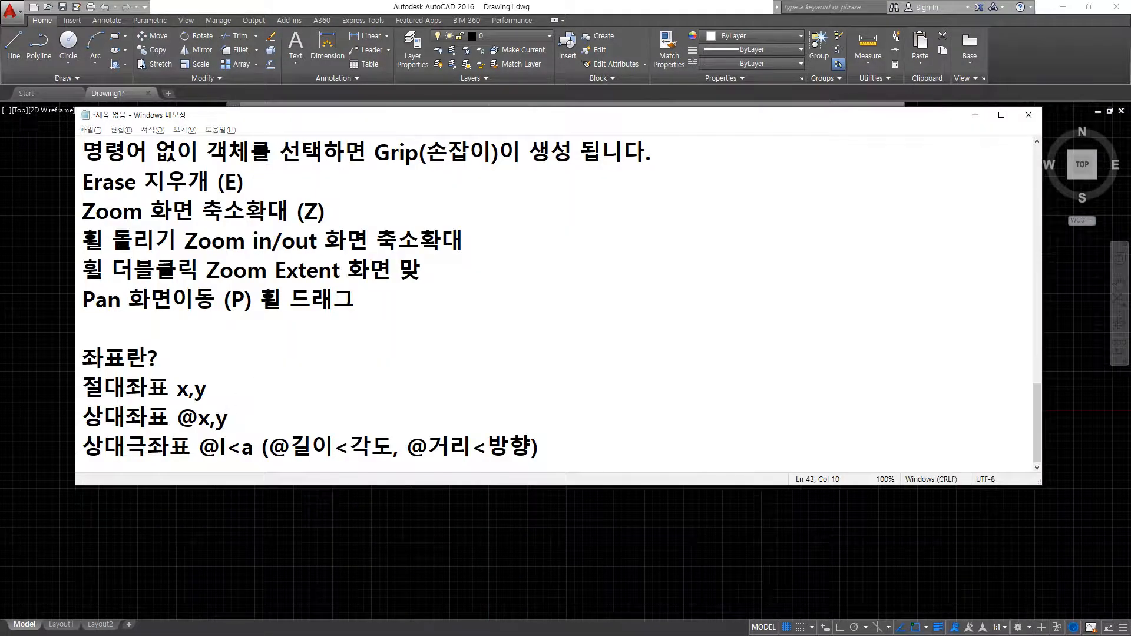
drag(210, 403, 163, 402)
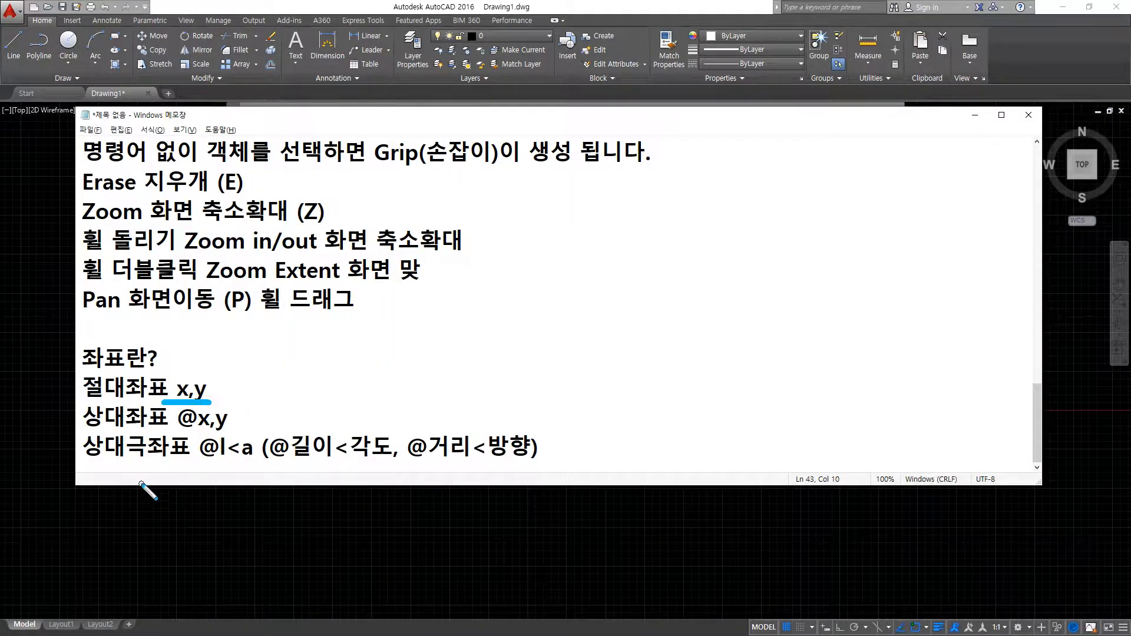
key(Escape)
key(super+plus)
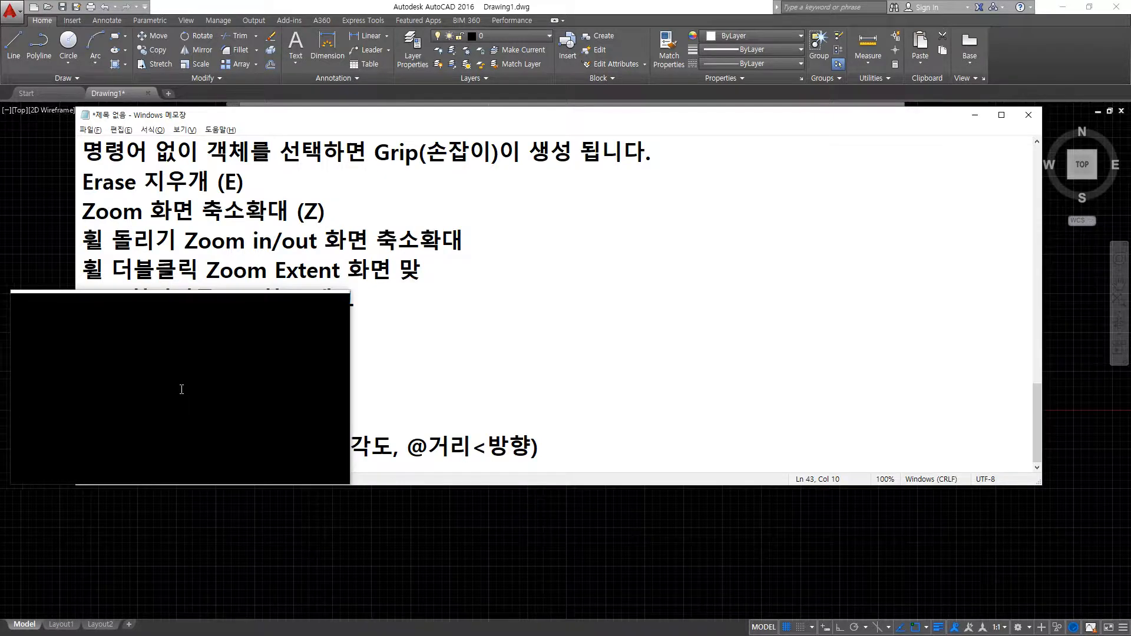
key(super+Escape)
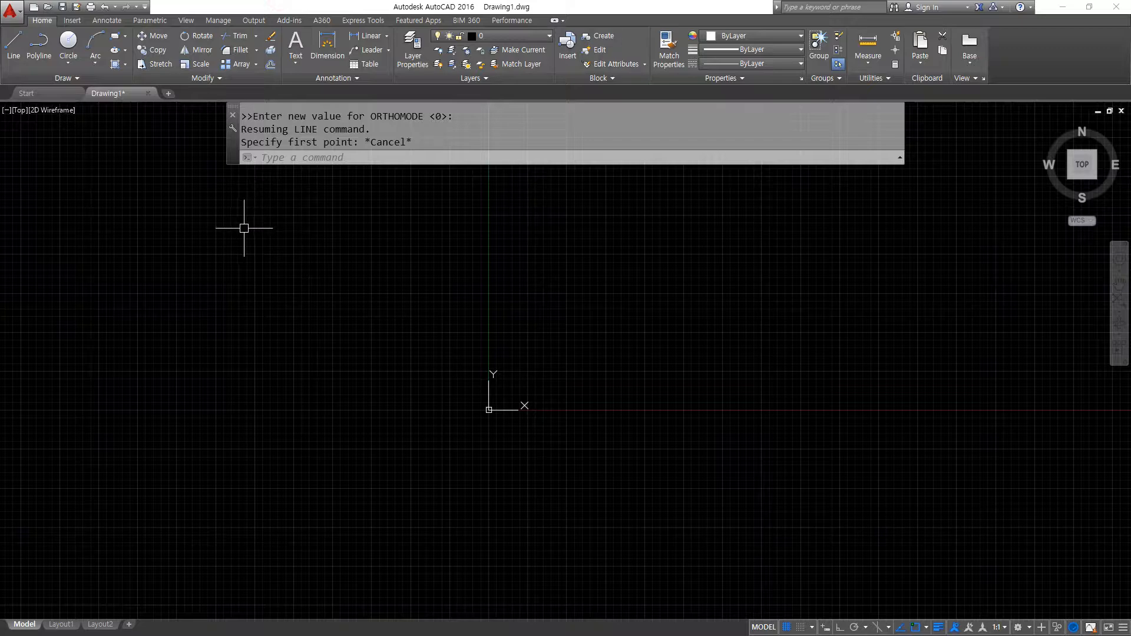
Start the LINE command with its first point at absolute coordinates 100,100, and zoom in around the origin.
text(line)
key(Return)
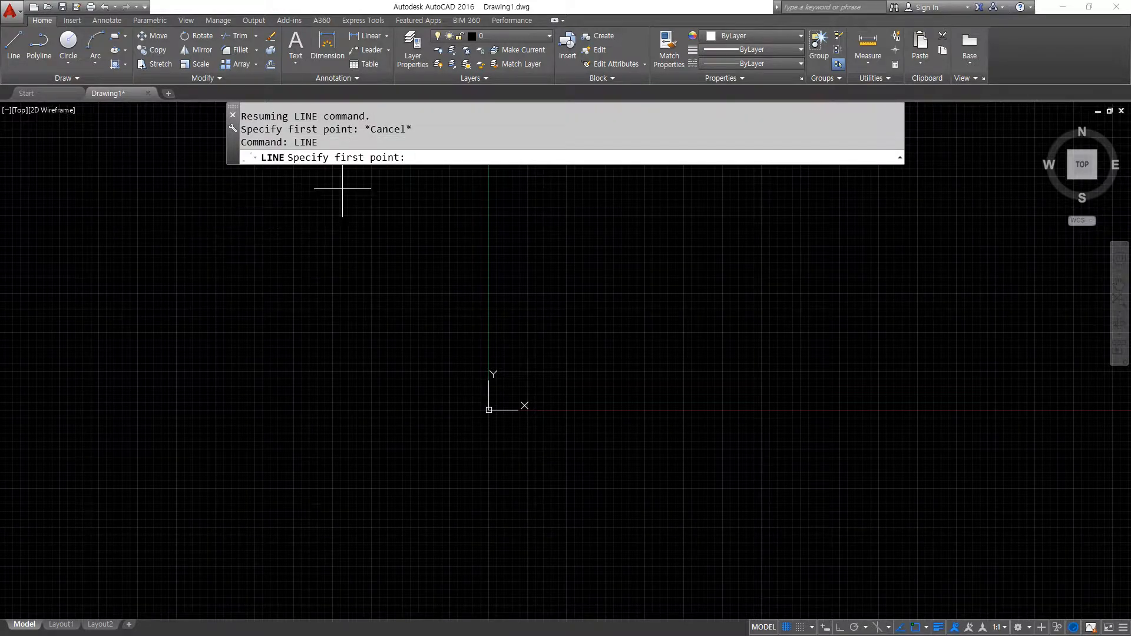
key(super+plus)
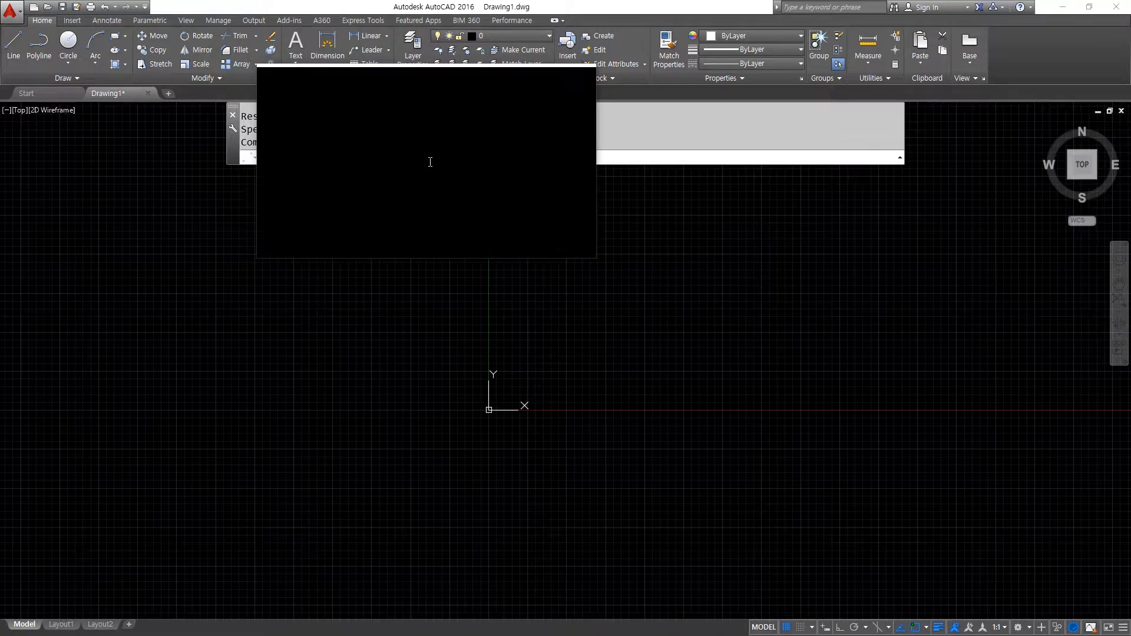
key(Return)
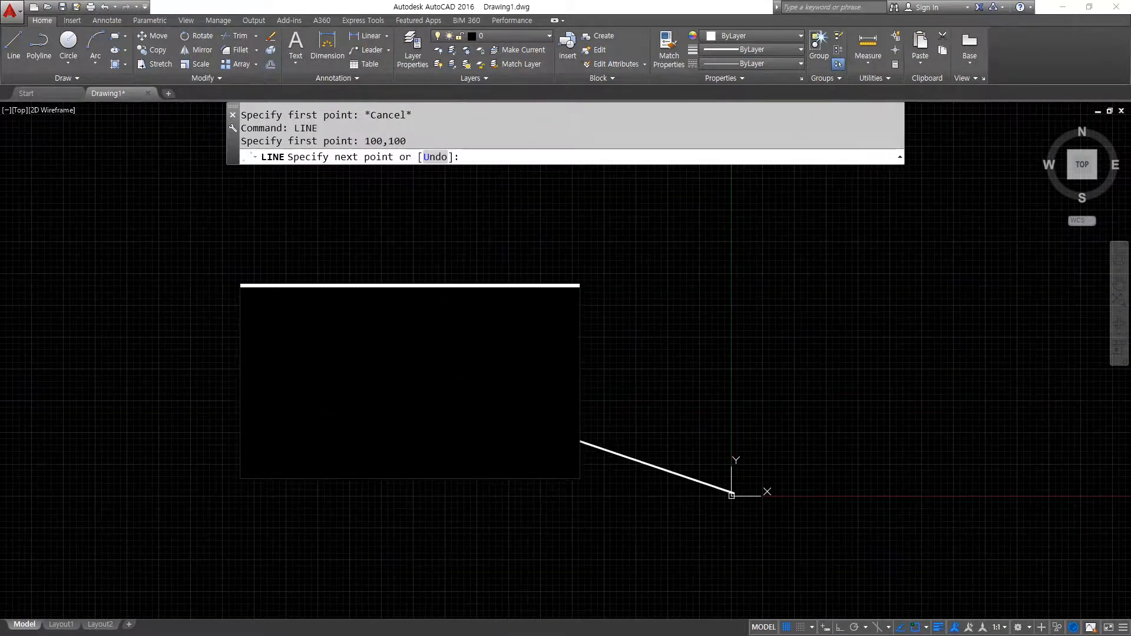
scroll(662, 495, up, 5)
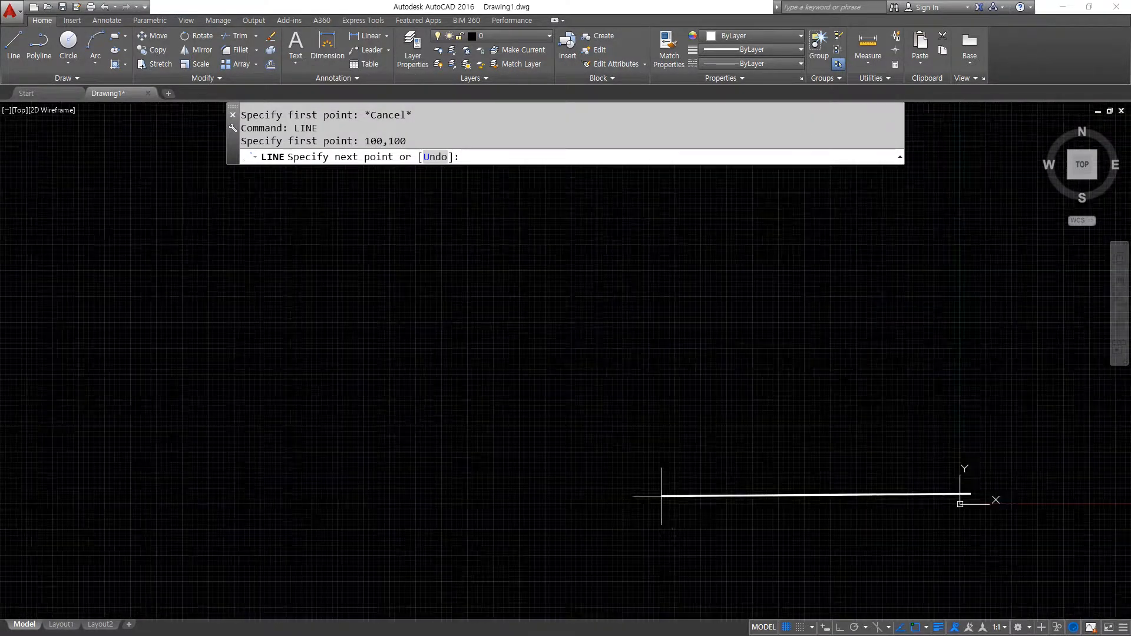
scroll(1032, 543, up, 5)
scroll(852, 382, up, 3)
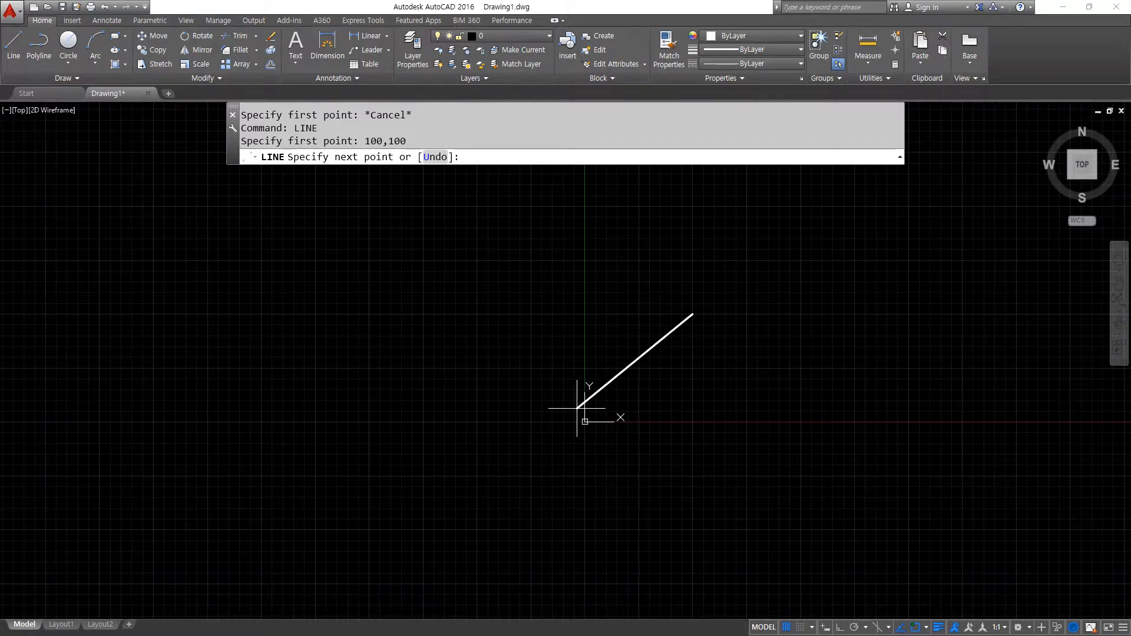
Continue the line from 100,100 to absolute coordinates -100,100 and -100,-100.
text(100,100)
key(Return)
text(-100,)
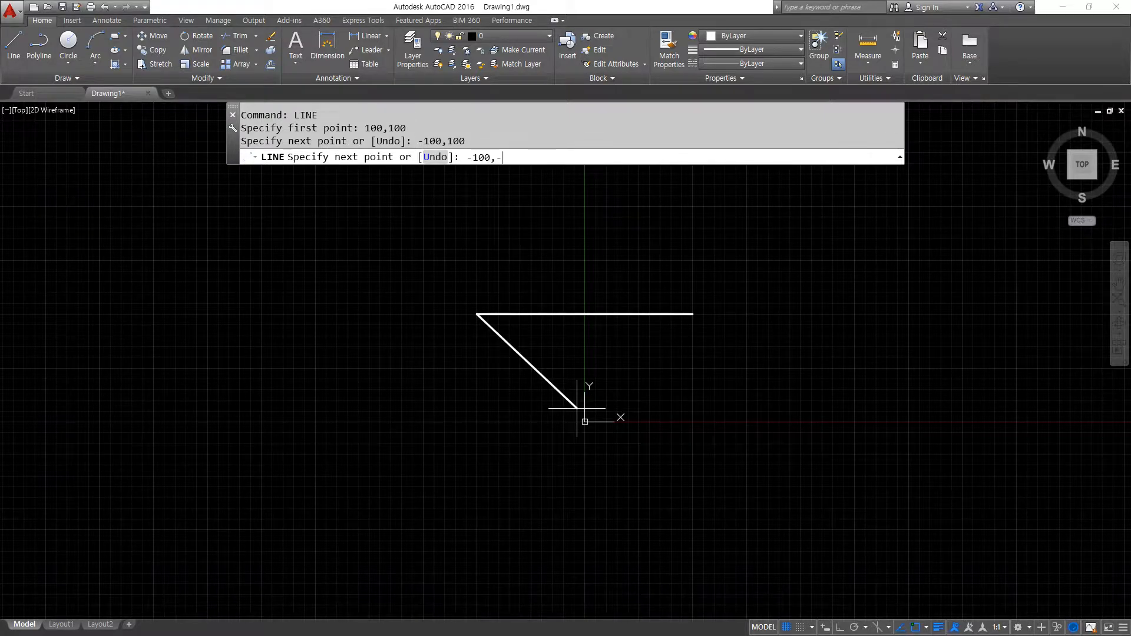
text(-100)
key(Return)
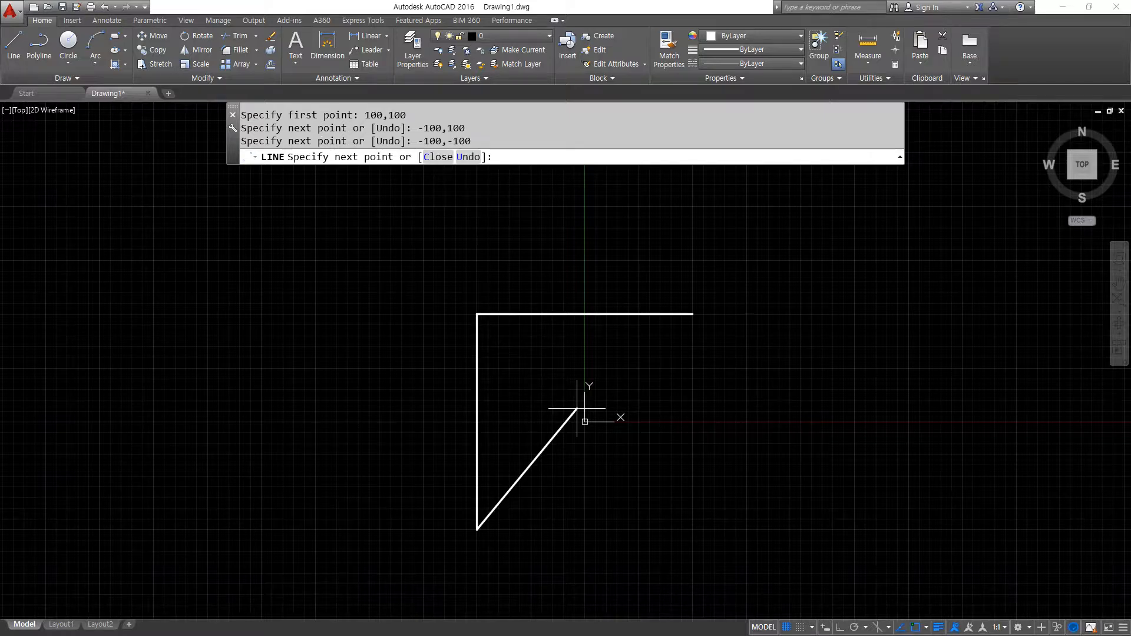
Continue the line to absolute coordinates 100,-100 and back to 100,100, finishing the square around the origin.
text(1000)
key(BackSpace)
text(,)
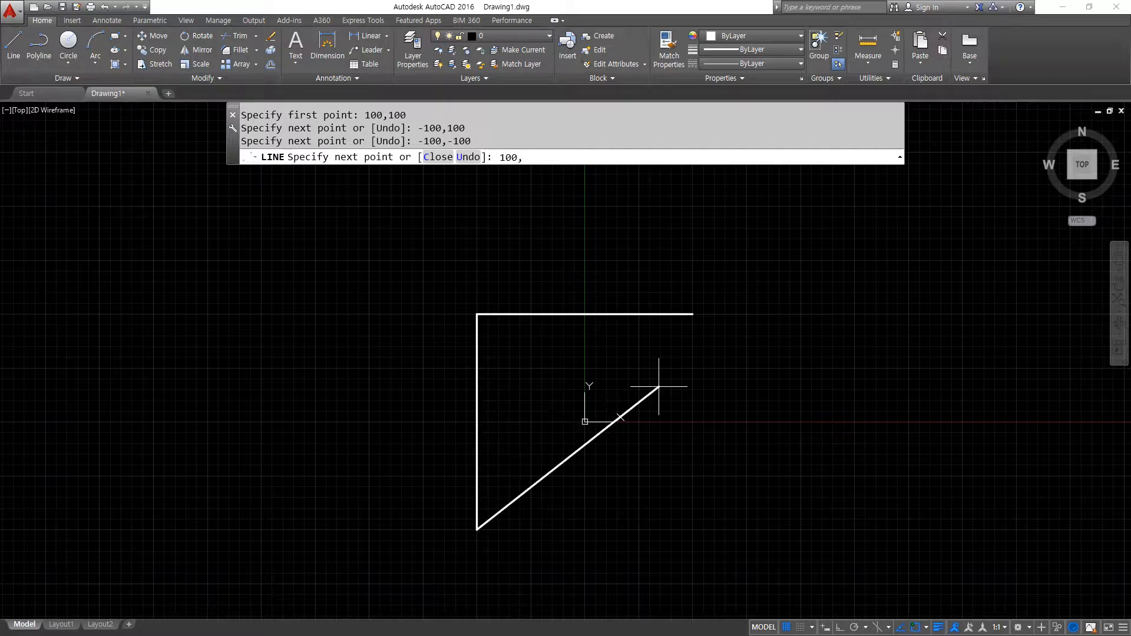
text(-100)
key(Return)
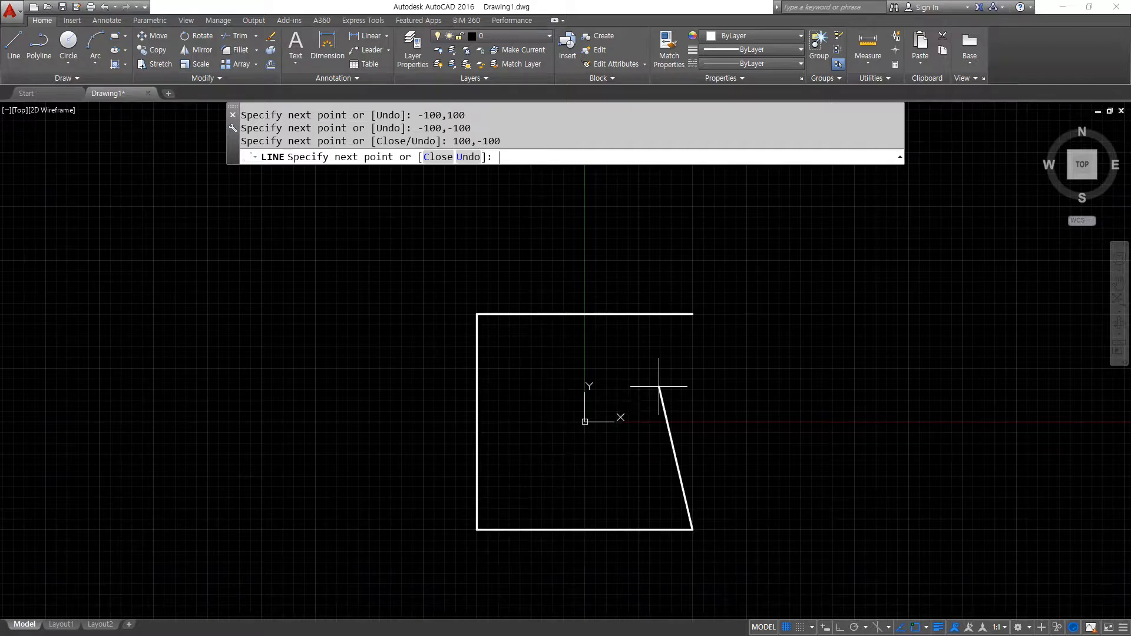
text(1000,)
key(BackSpace)
key(BackSpace)
text(,100)
key(Return)
key(Return)
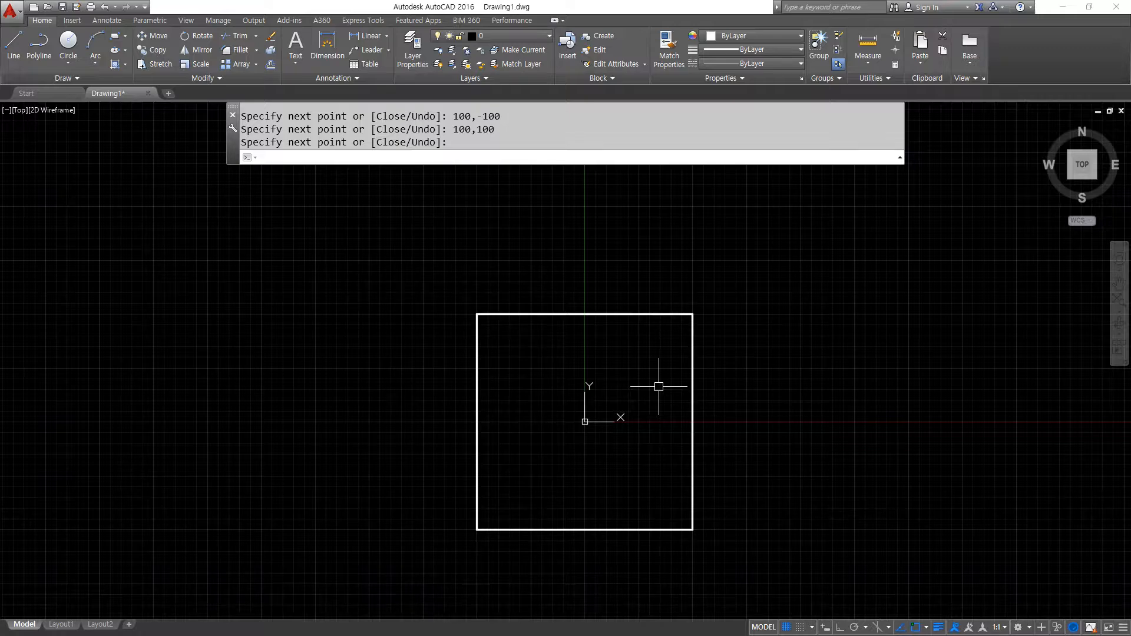
key(alt+Tab)
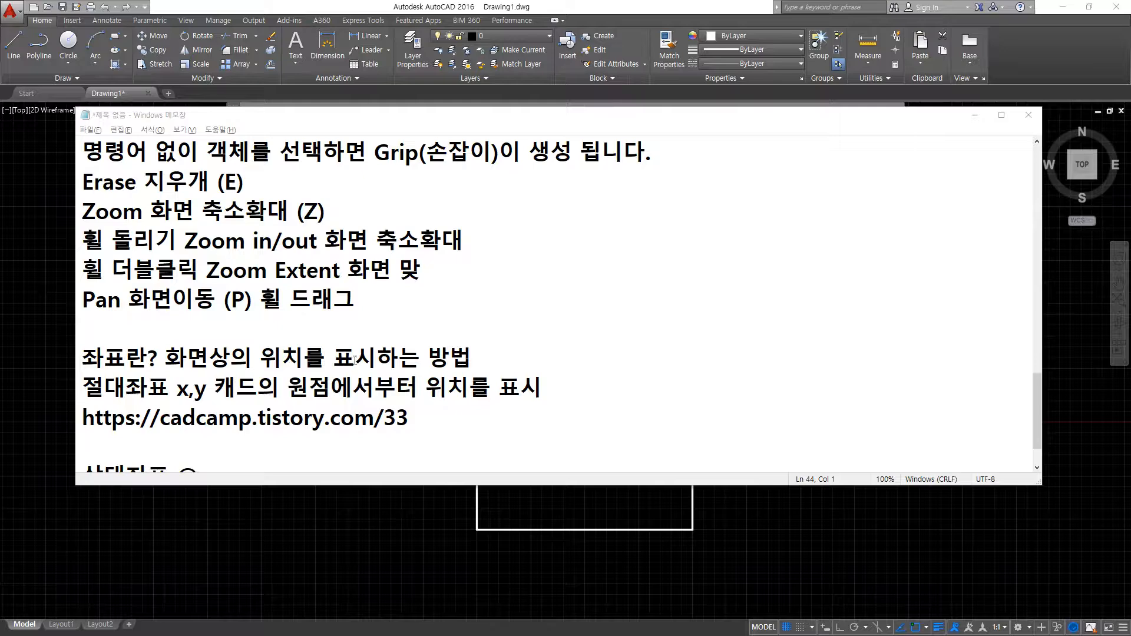
scroll(263, 386, down, 1)
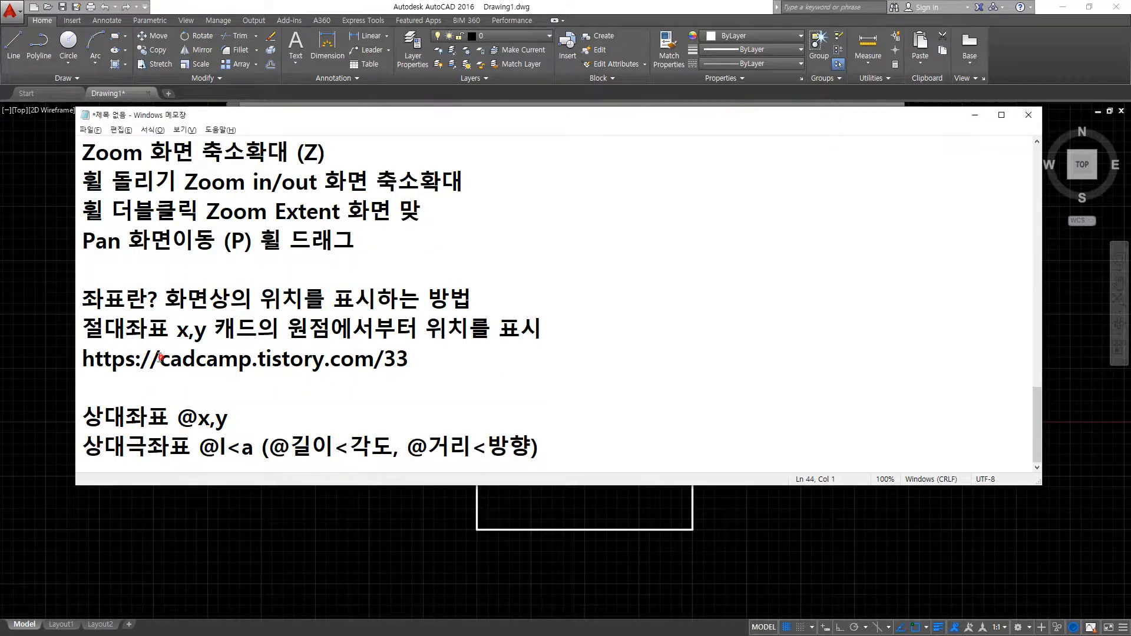
drag(160, 359, 82, 360)
key(BackSpace)
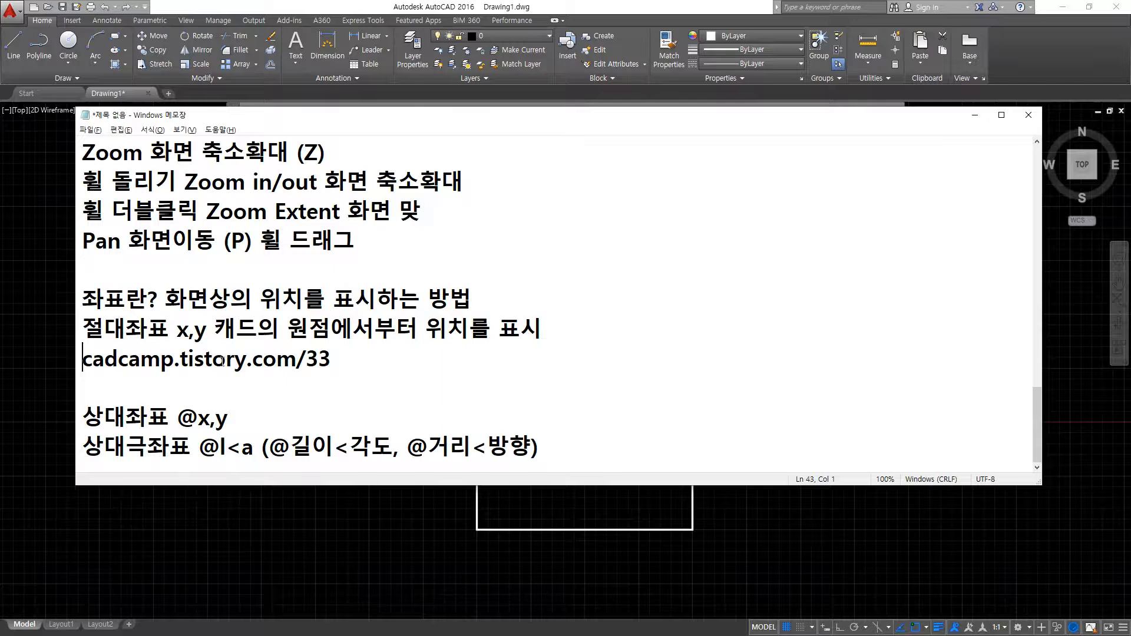
Bring the browser window beside the notes, circle its address, draw an arrow from the noted cadcamp.tistory.com/33 to it, and clear the marks.
drag(0, 158, 995, 338)
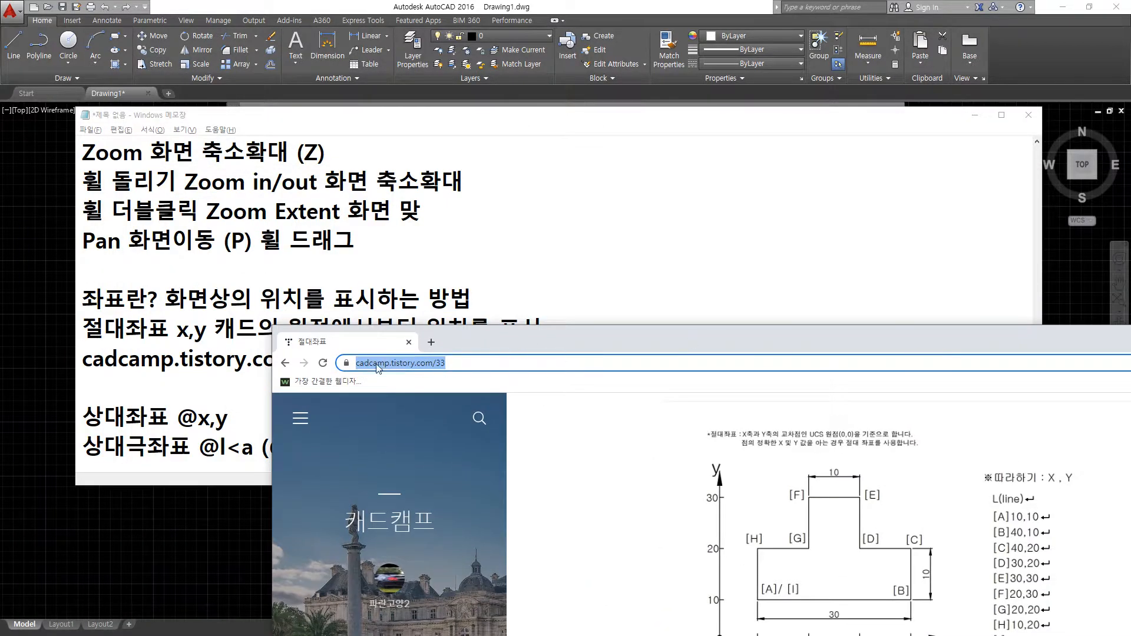
mouse_move(446, 379)
mouse_down()
mouse_move(361, 381)
mouse_move(413, 346)
mouse_move(456, 386)
mouse_up()
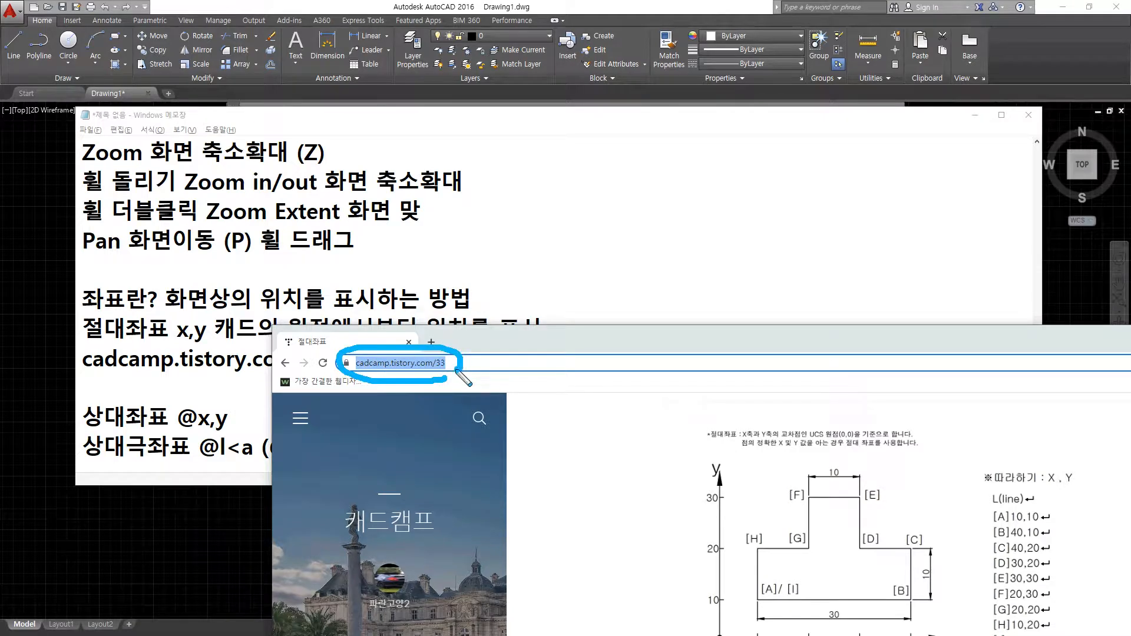
key(Escape)
drag(483, 341, 607, 340)
mouse_move(563, 377)
mouse_down()
mouse_move(498, 380)
mouse_move(566, 374)
mouse_up()
mouse_move(86, 370)
mouse_down()
mouse_move(242, 371)
mouse_move(315, 394)
mouse_move(469, 370)
mouse_move(454, 360)
mouse_move(466, 394)
mouse_up()
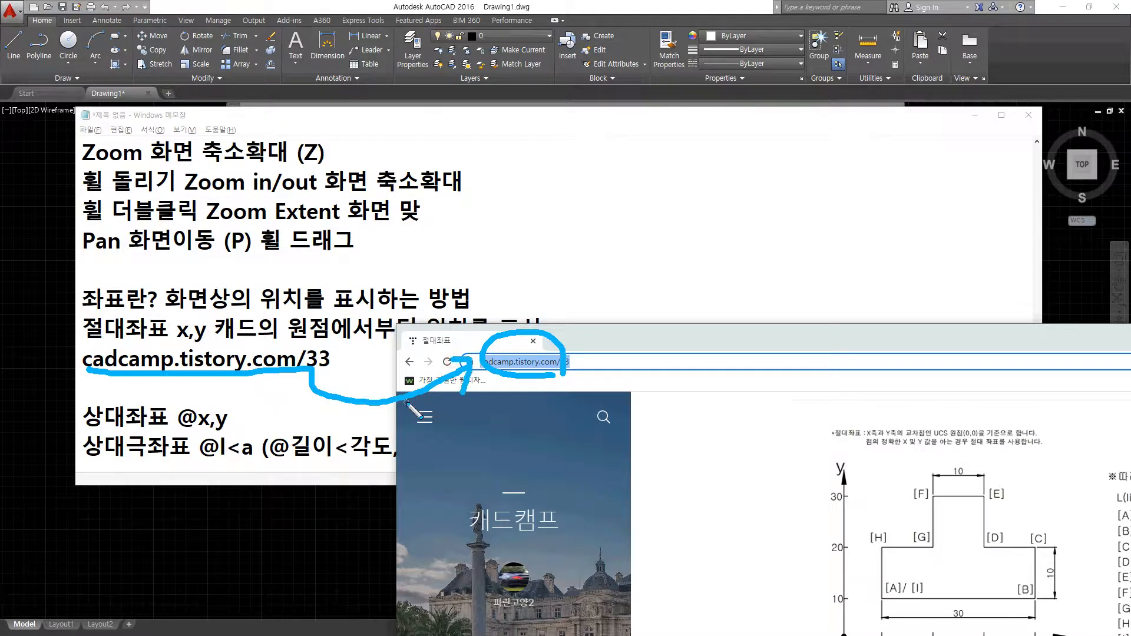
key(Escape)
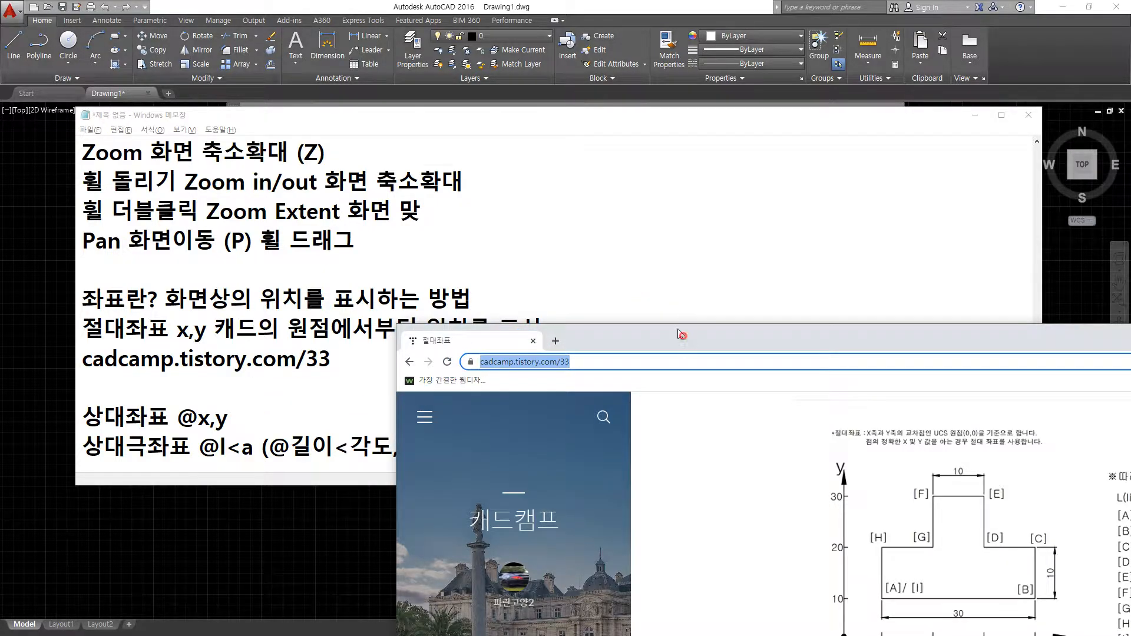
Move the browser window fully into view, mark the stepped-shape absolute coordinate exercise and its point list A to I, and clear the marks.
mouse_move(679, 333)
mouse_down()
mouse_move(438, 62)
mouse_move(299, 72)
mouse_up()
scroll(766, 323, down, 5)
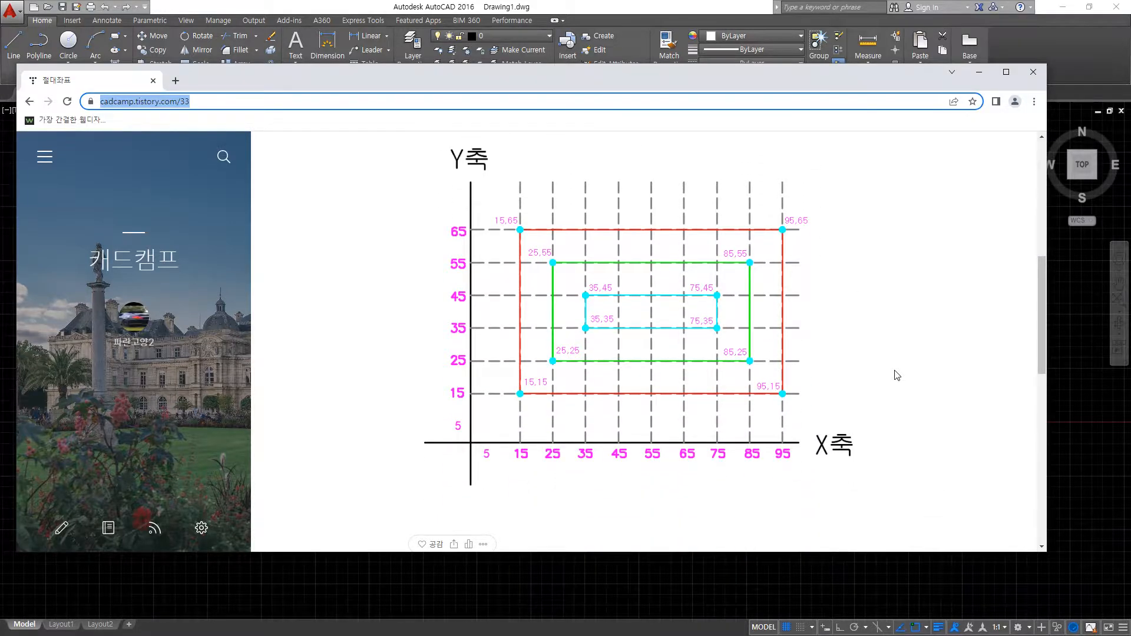
scroll(859, 361, up, 5)
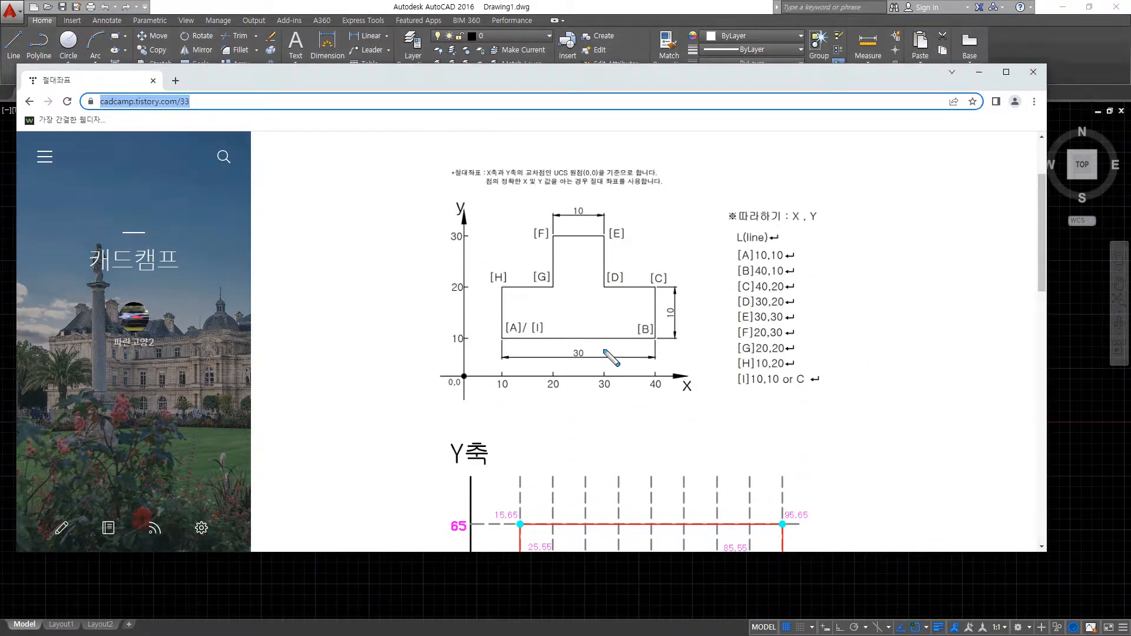
mouse_move(636, 399)
mouse_down()
mouse_move(478, 283)
mouse_move(710, 311)
mouse_move(658, 393)
mouse_up()
drag(823, 236, 822, 399)
key(Escape)
Trace the red, green and blue nested rectangles in the X-Y axis exercise on the web page, and clear the marks.
scroll(750, 447, down, 4)
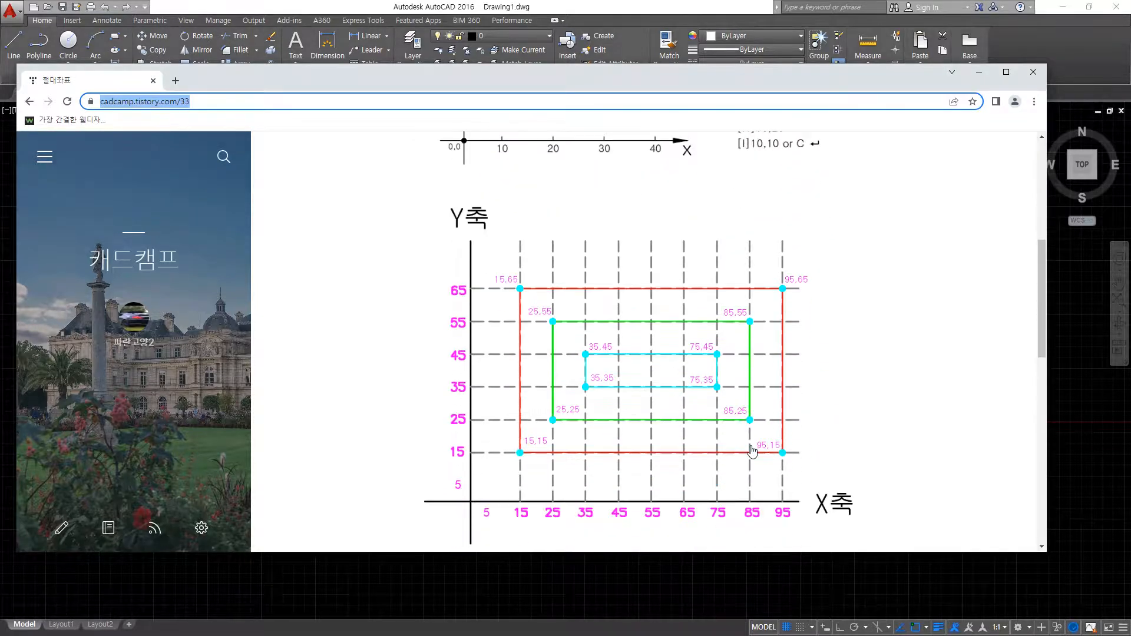
mouse_move(538, 313)
mouse_down()
mouse_move(521, 309)
mouse_move(558, 334)
mouse_move(565, 325)
mouse_move(607, 366)
mouse_move(558, 363)
mouse_up()
key(Escape)
mouse_move(522, 298)
mouse_down()
mouse_move(523, 452)
mouse_move(781, 453)
mouse_move(783, 330)
mouse_move(638, 289)
mouse_move(541, 288)
mouse_up()
mouse_move(554, 333)
mouse_down()
mouse_move(554, 427)
mouse_move(745, 417)
mouse_move(747, 322)
mouse_move(538, 314)
mouse_up()
mouse_move(586, 354)
mouse_down()
mouse_move(586, 389)
mouse_move(715, 390)
mouse_move(714, 369)
mouse_move(572, 358)
mouse_up()
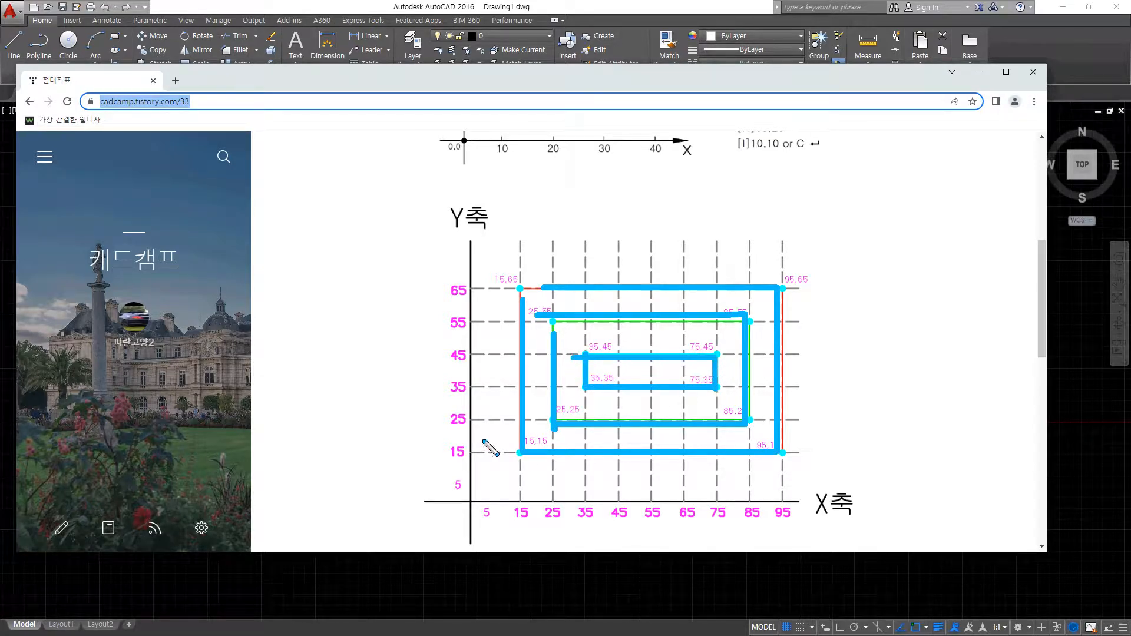
key(Escape)
scroll(340, 375, up, 4)
scroll(684, 305, down, 2)
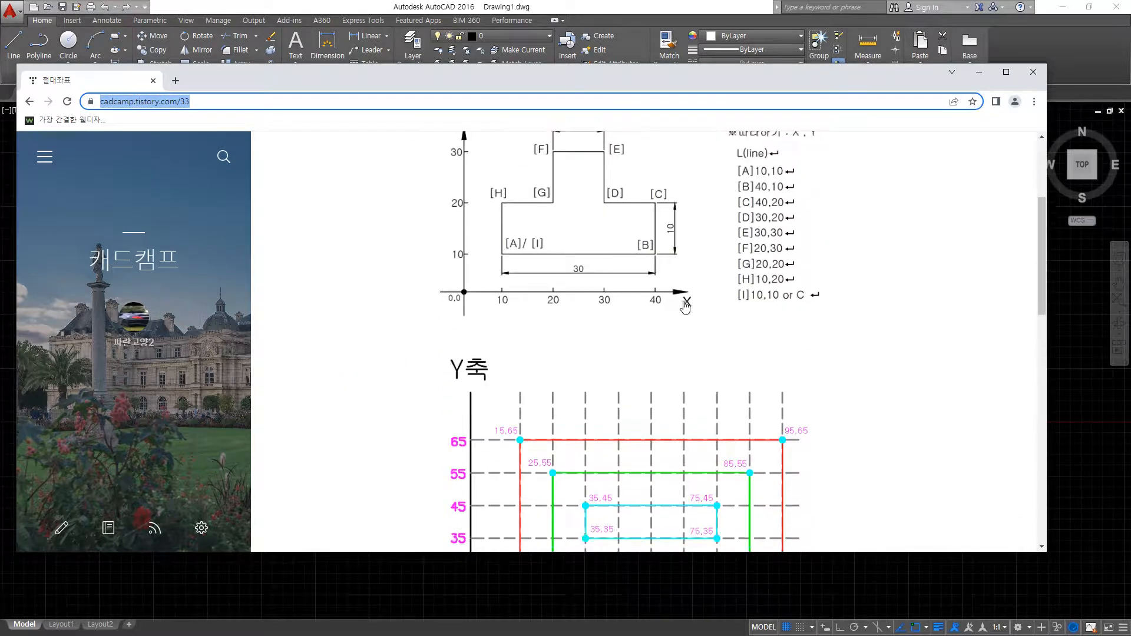
scroll(685, 306, down, 2)
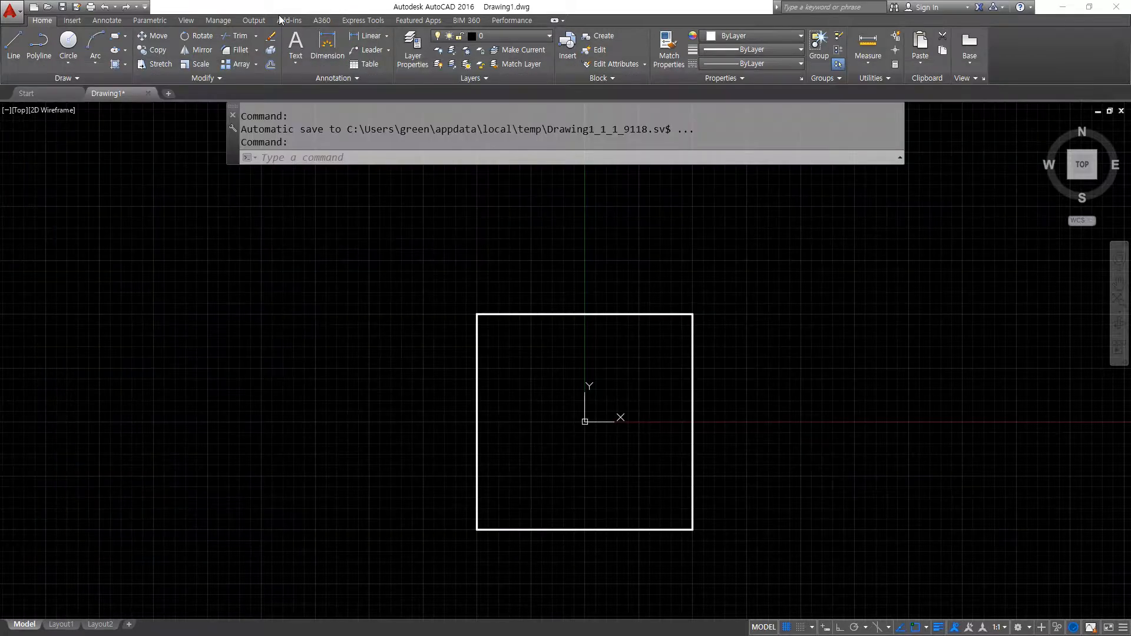
Start the LINE command and place its first point freehand to the upper right of the square.
text(LINE)
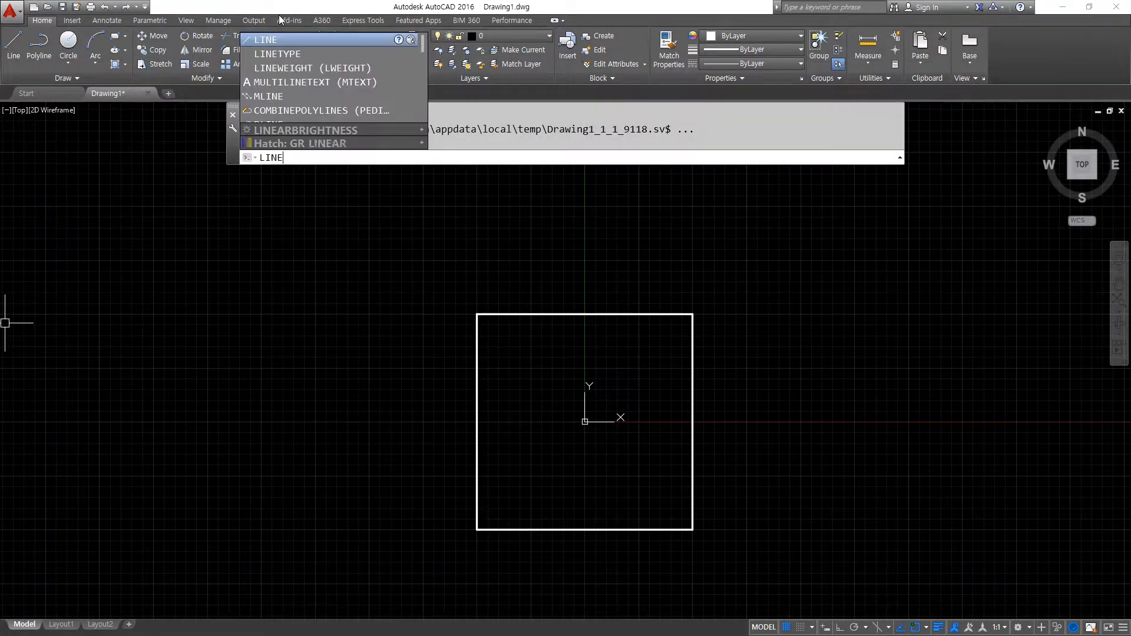
key(Return)
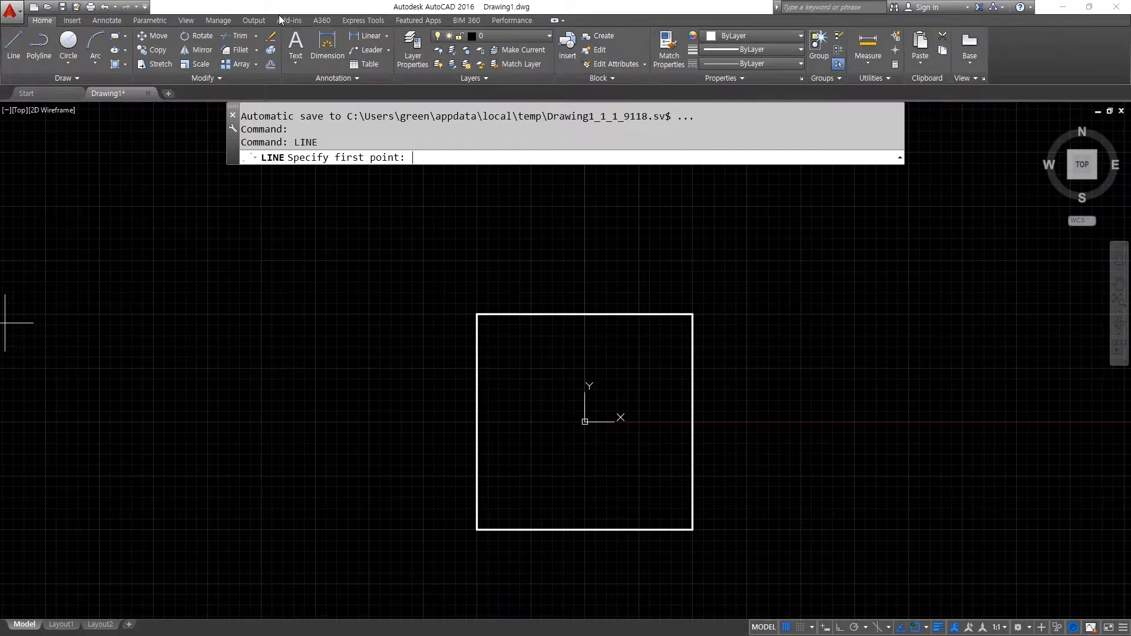
scroll(854, 302, down, 2)
middle_drag(841, 305, 446, 363)
click(455, 305)
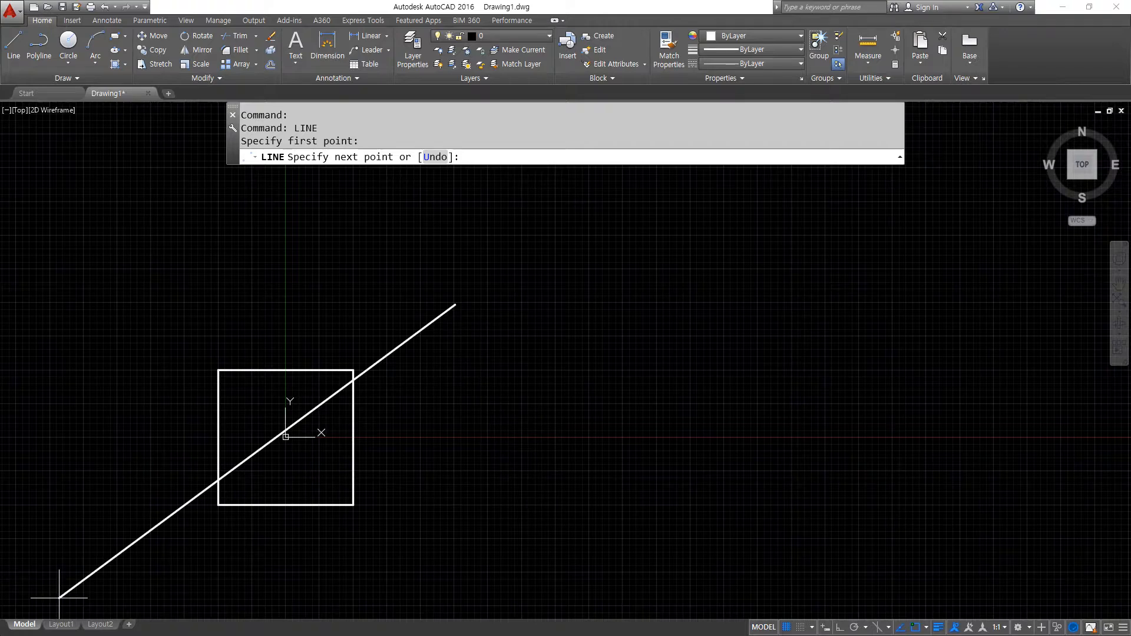
Consult the relative coordinates notes in Notepad, return to AutoCAD, circle the origin and the line's start point, and clear the circles.
key(alt+Tab)
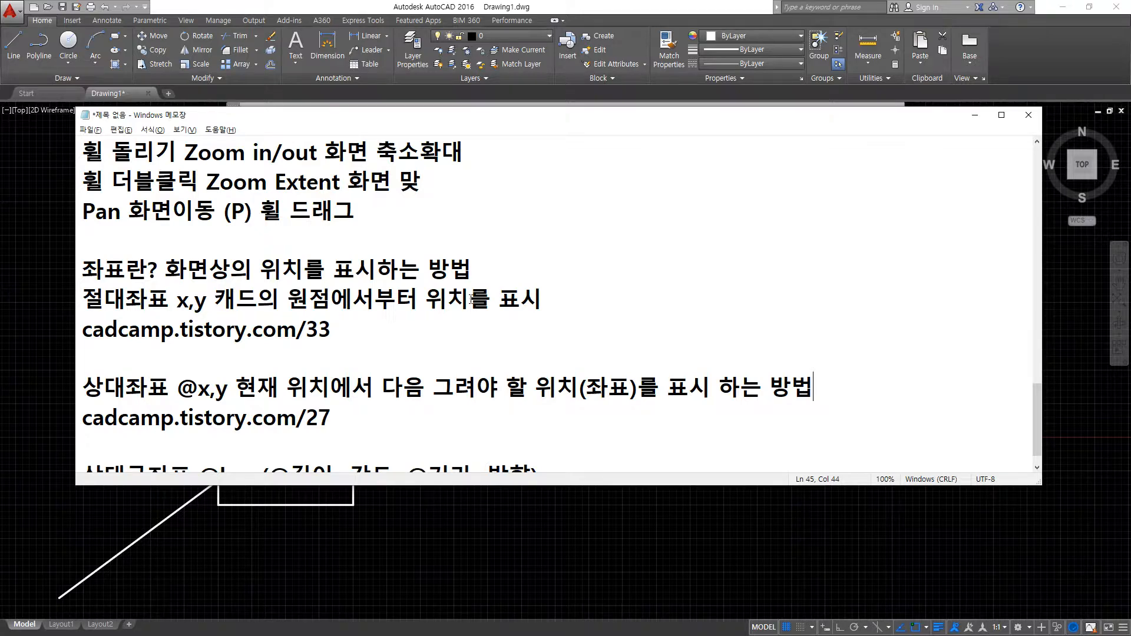
click(688, 4)
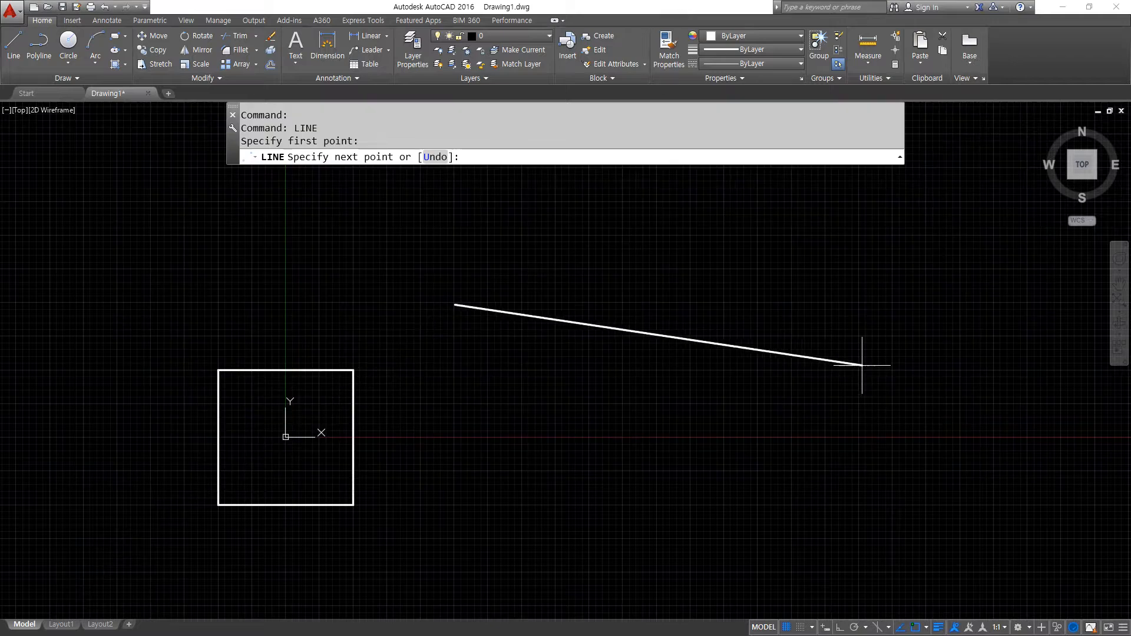
mouse_move(294, 451)
mouse_down()
mouse_move(301, 433)
mouse_move(288, 454)
mouse_up()
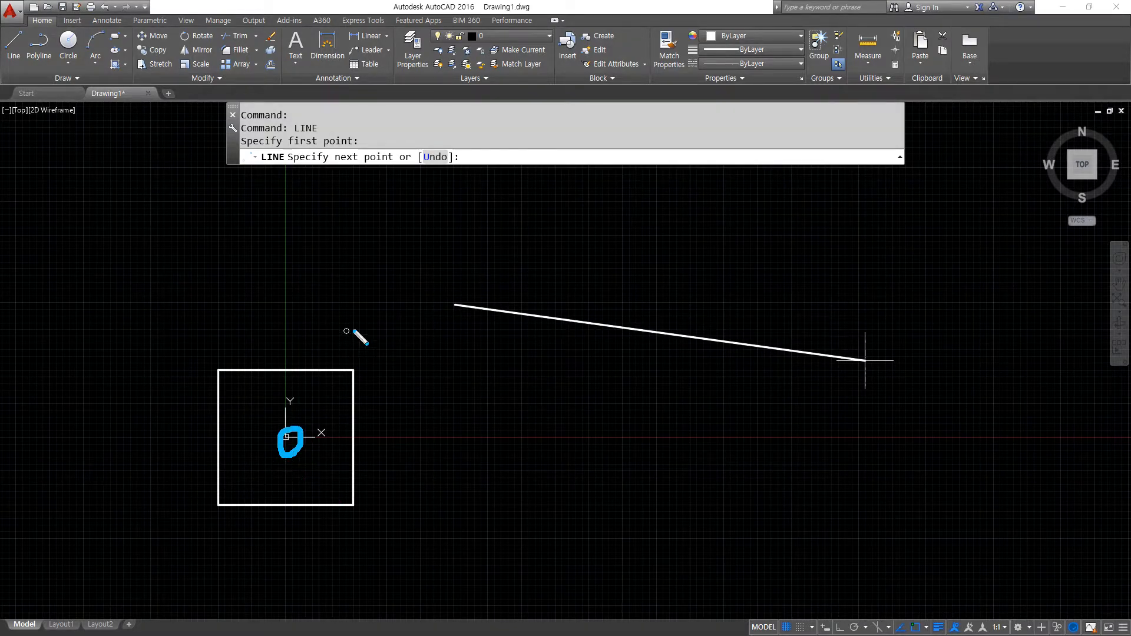
drag(459, 323, 466, 330)
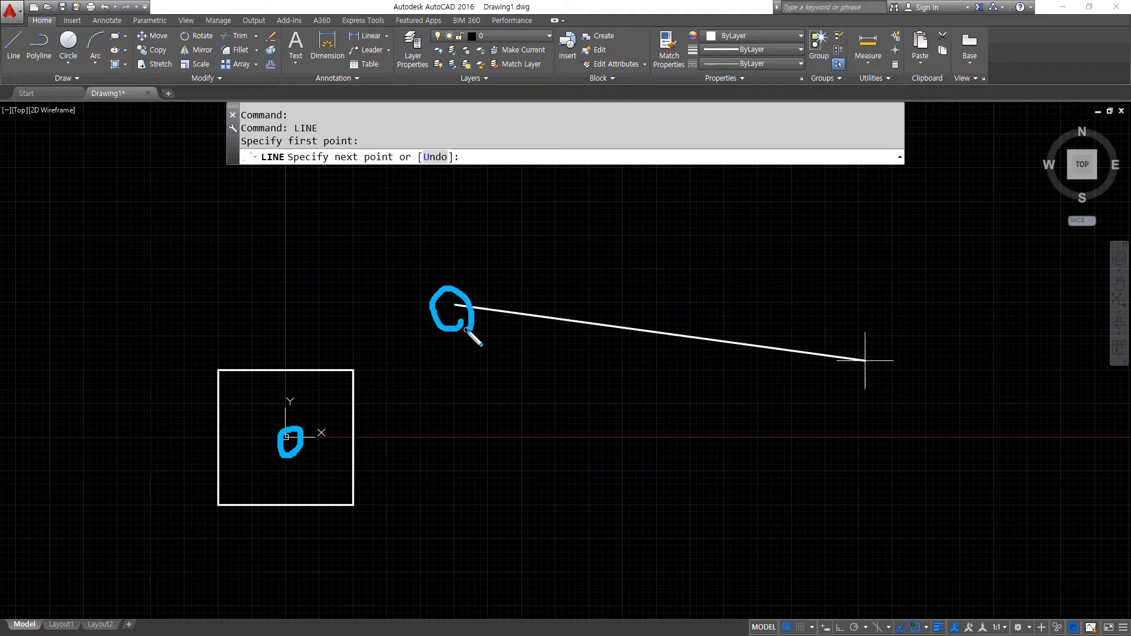
key(ctrl+shift+6)
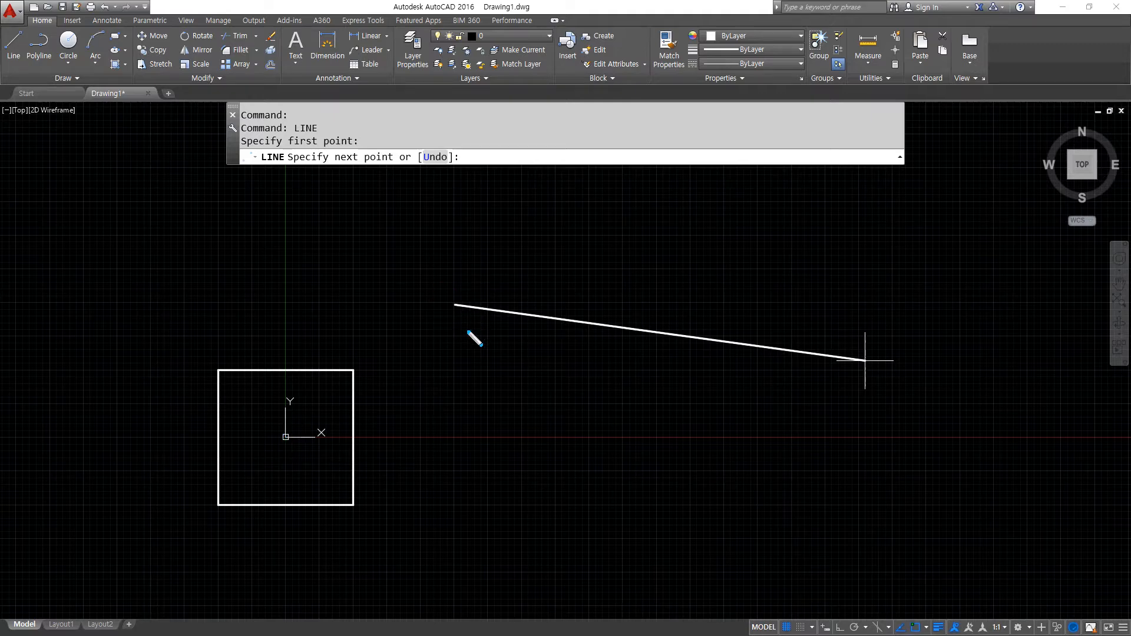
Annotate crossing axes at the origin, an arrow towards the line's start point, and a second pair of axes through that point.
mouse_move(286, 437)
shift+mouse_down()
mouse_move(191, 437)
mouse_move(459, 438)
shift+mouse_up()
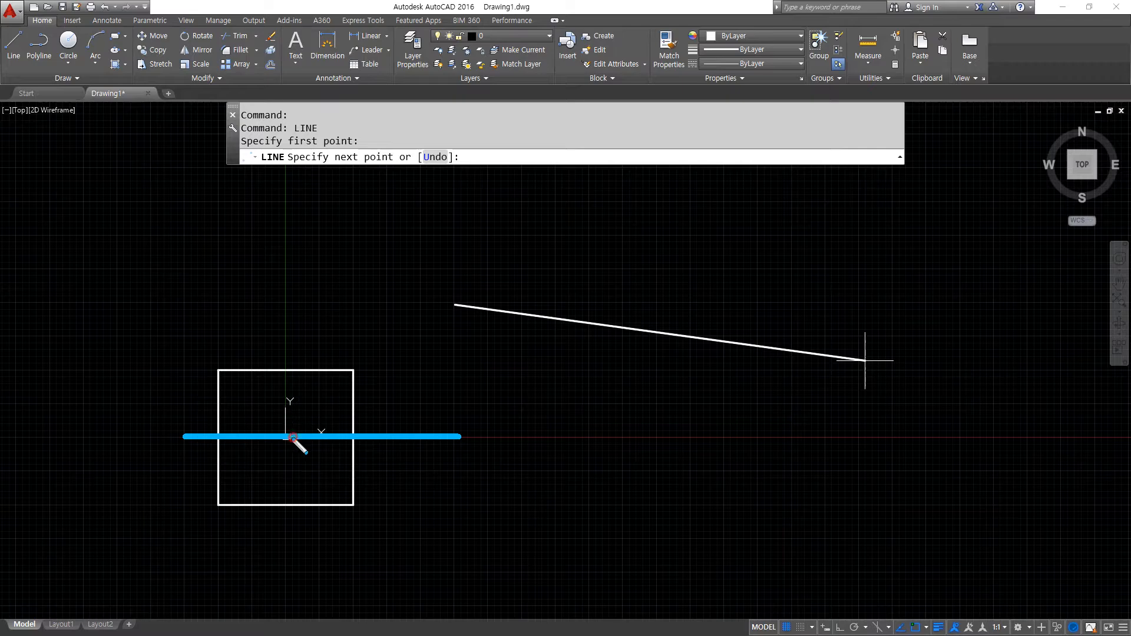
mouse_move(286, 437)
shift+mouse_down()
mouse_move(297, 550)
mouse_move(286, 610)
mouse_move(410, 340)
shift+mouse_up()
drag(420, 338, 382, 346)
drag(403, 335, 419, 356)
shift+drag(453, 307, 384, 307)
shift+drag(454, 307, 646, 307)
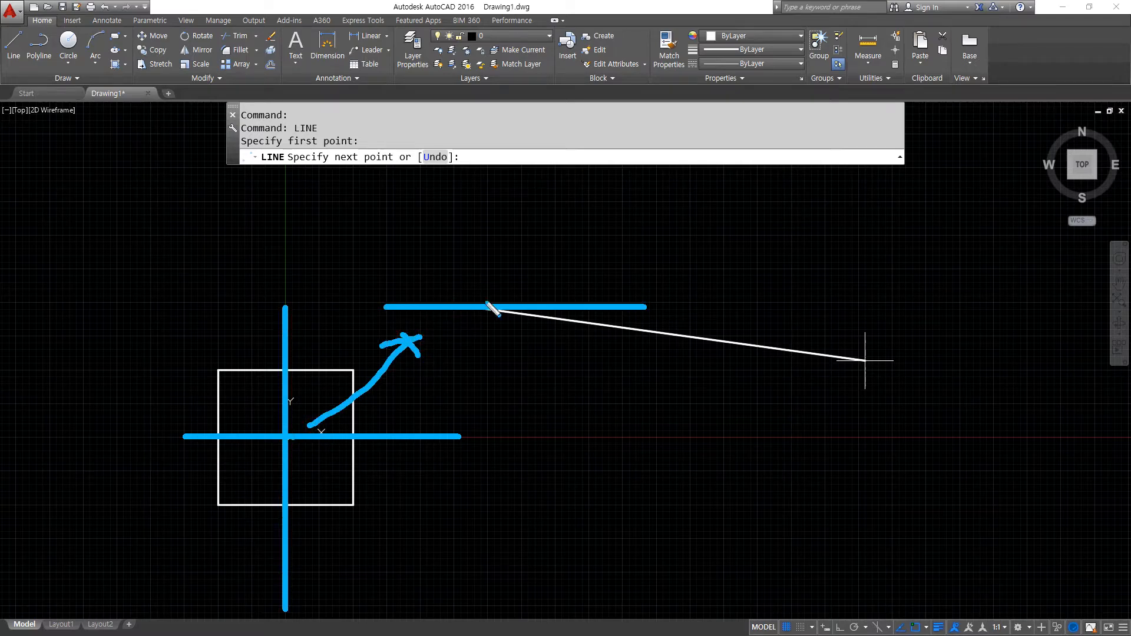
shift+drag(453, 246, 453, 402)
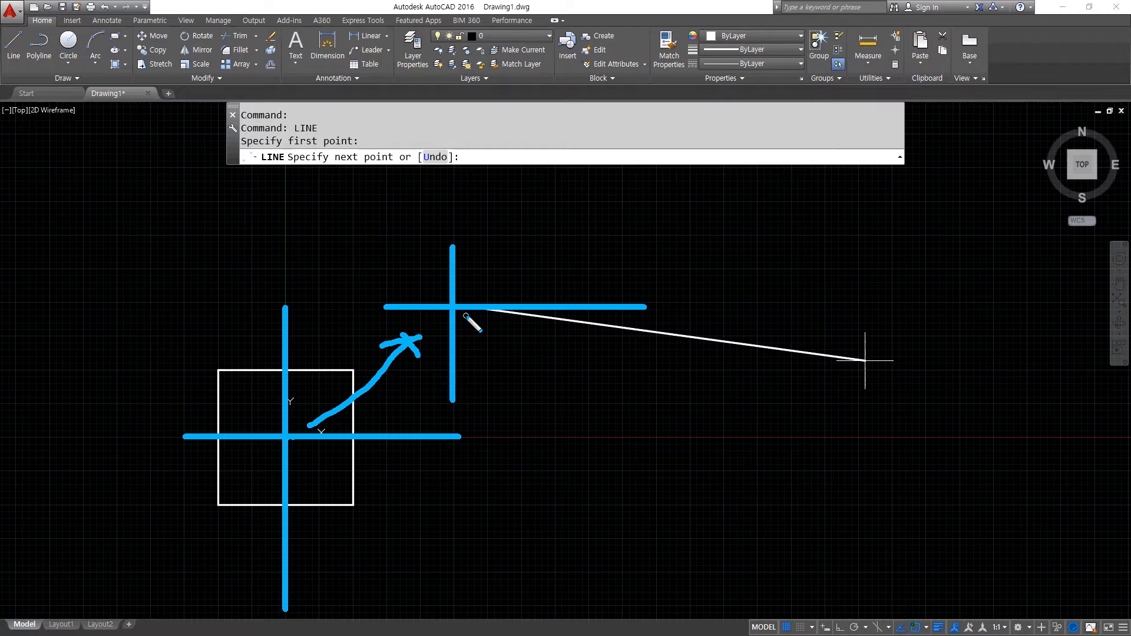
Mark a horizontal distance to the right of the line's start point and label it 100 followed by a comma.
mouse_move(459, 311)
mouse_down()
mouse_move(643, 304)
mouse_move(641, 317)
mouse_up()
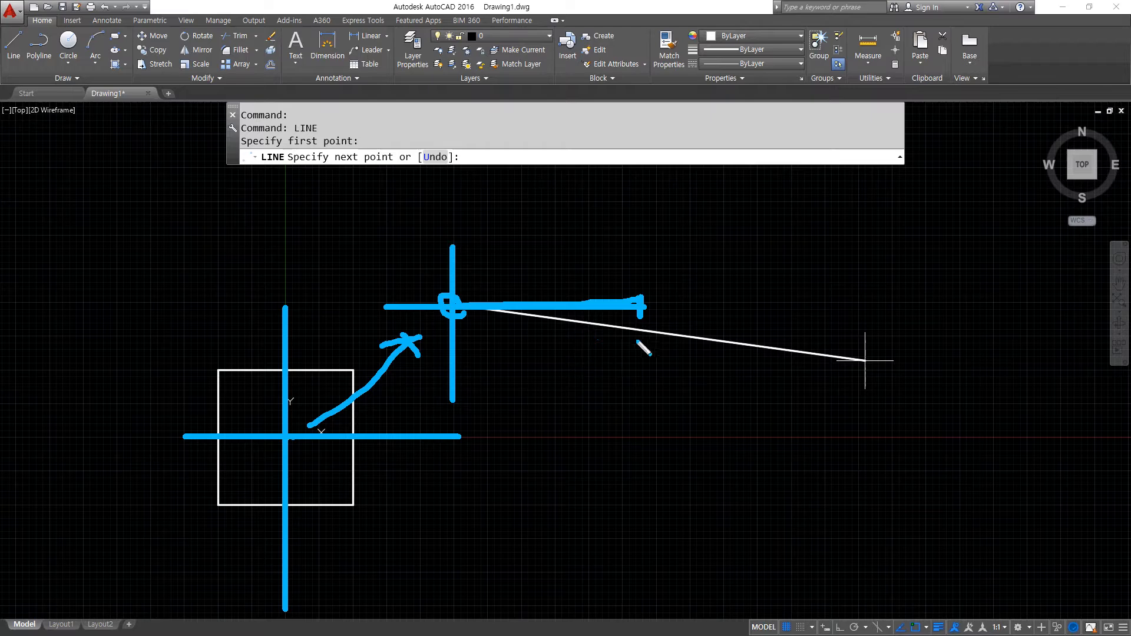
mouse_move(637, 340)
mouse_down()
mouse_move(640, 369)
mouse_move(688, 341)
mouse_up()
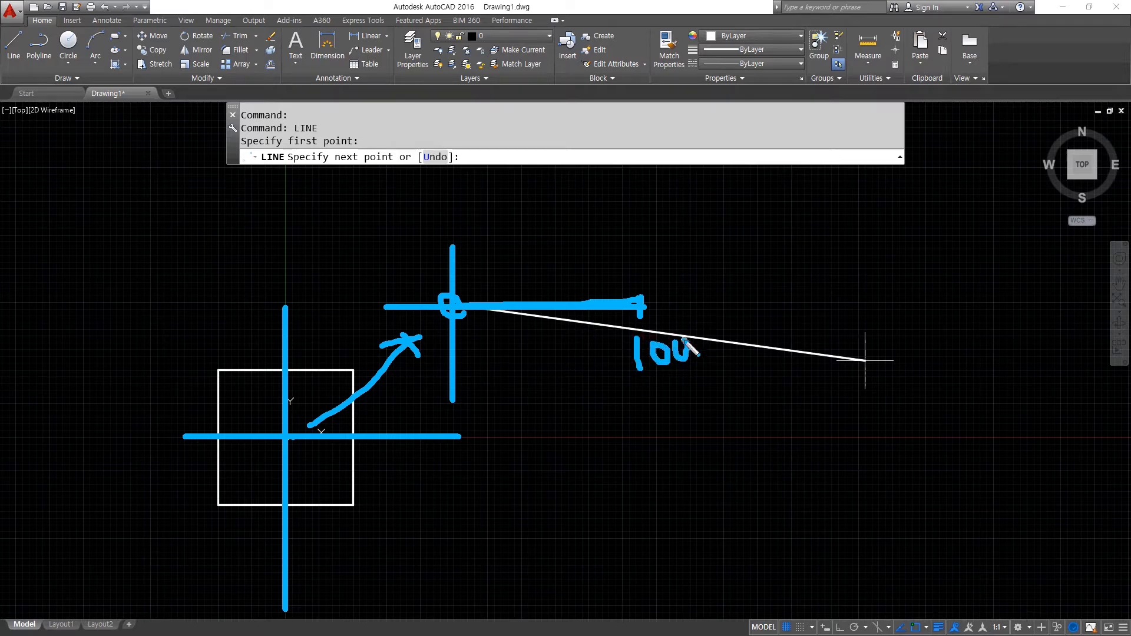
click(703, 365)
Mark a vertical distance of 100 above the start point, sketch the remaining sides to the opposite corner, and clear all annotations.
click(455, 169)
drag(452, 294, 452, 112)
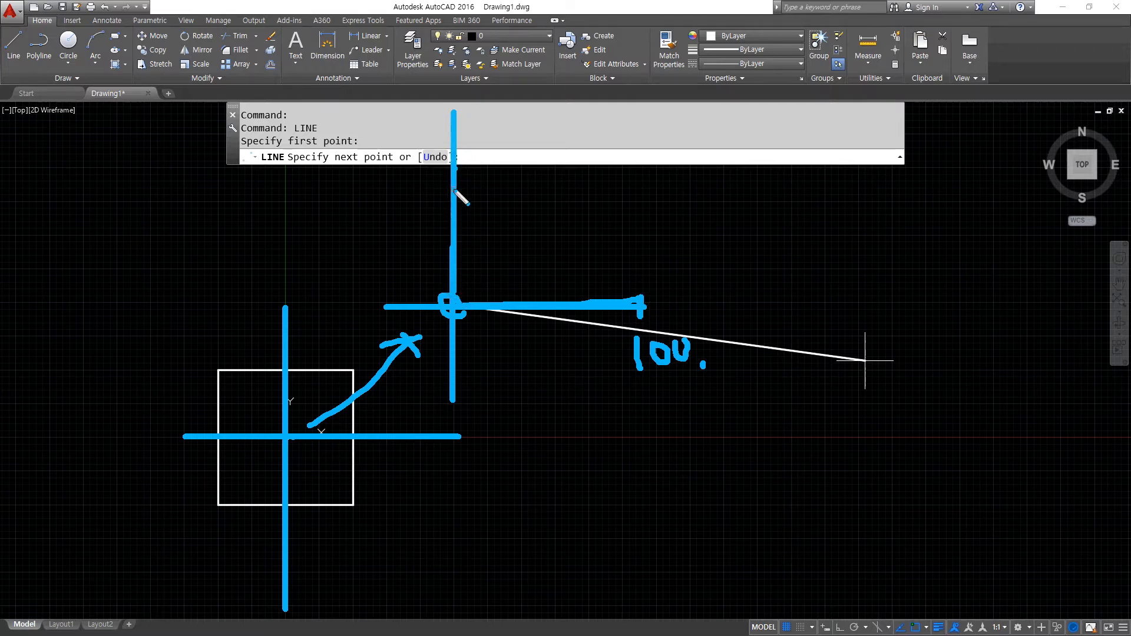
drag(444, 174, 462, 174)
drag(381, 176, 405, 172)
drag(477, 171, 623, 171)
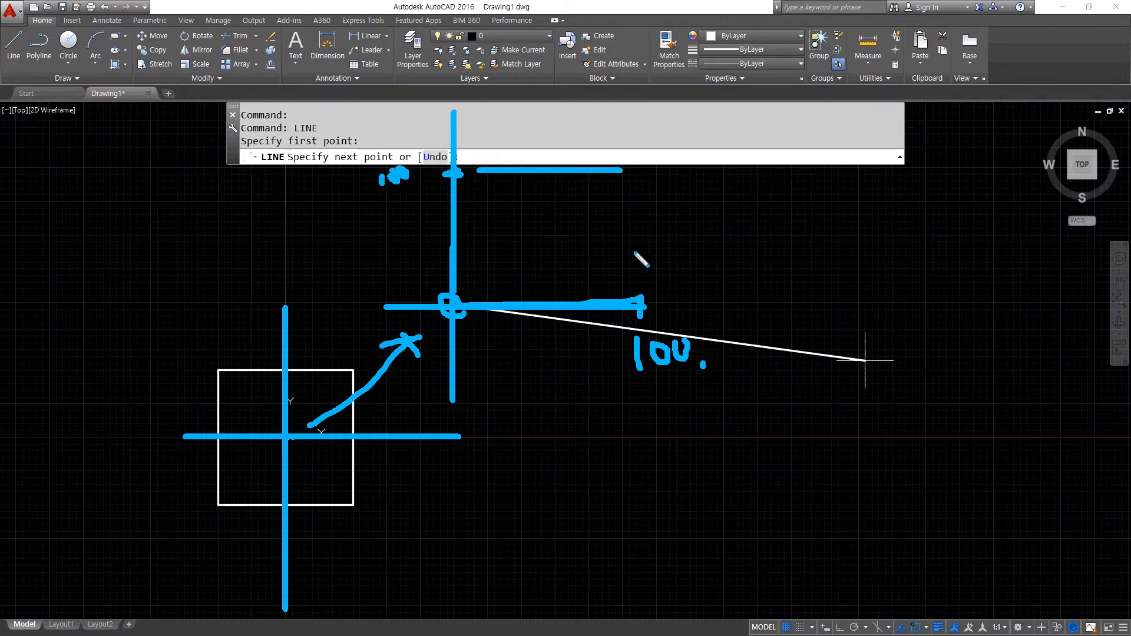
drag(636, 280, 640, 173)
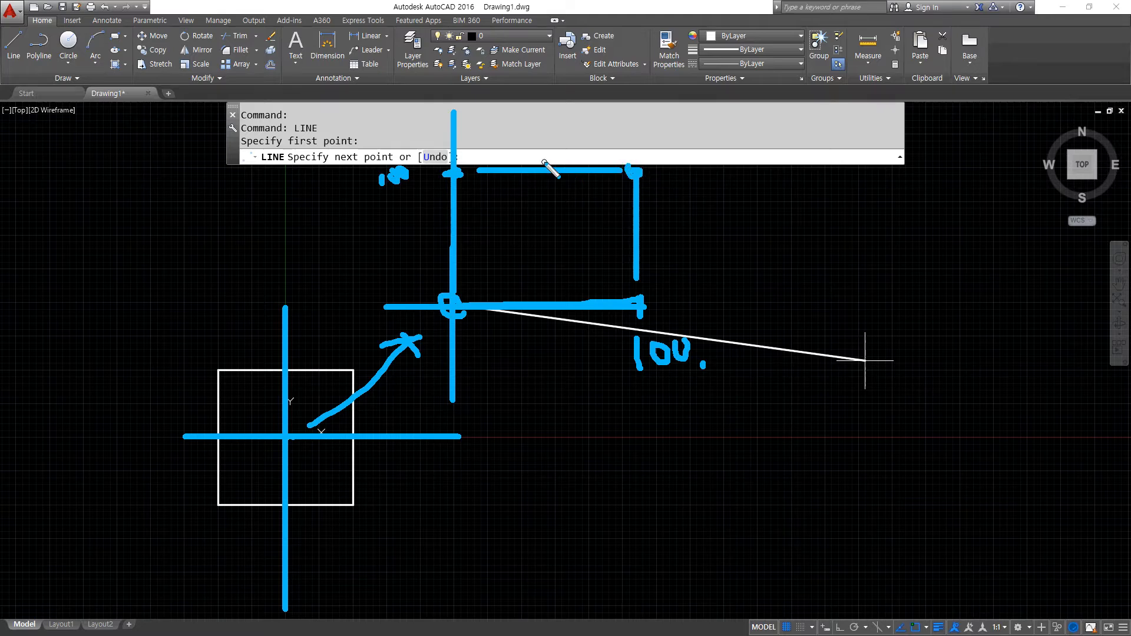
drag(459, 181, 449, 178)
key(Escape)
text(@100,)
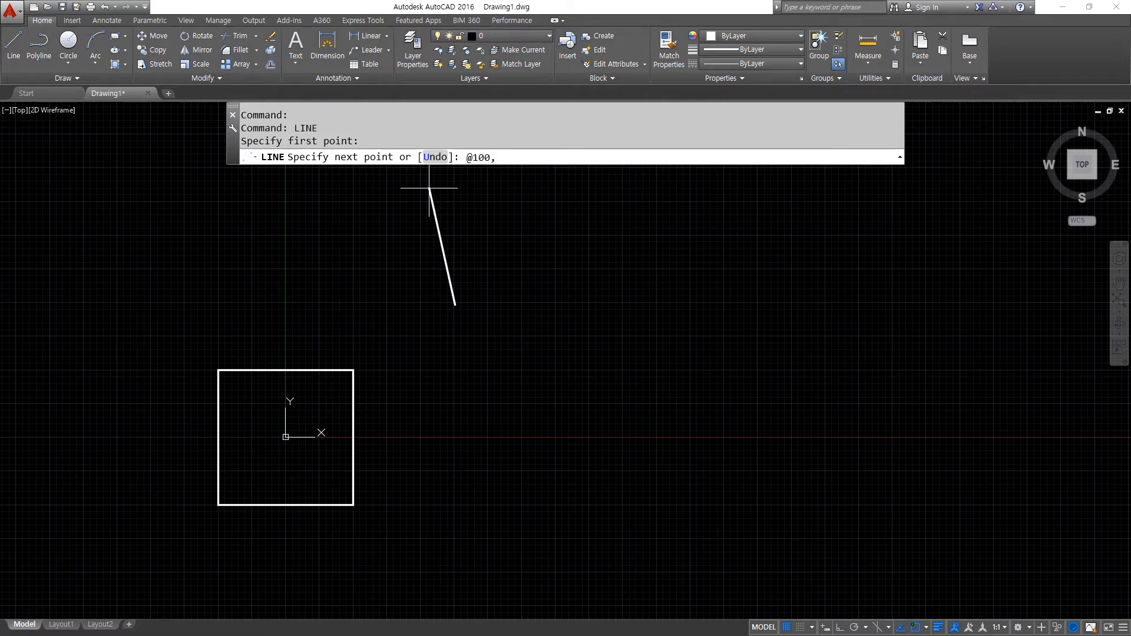
text(0)
key(Return)
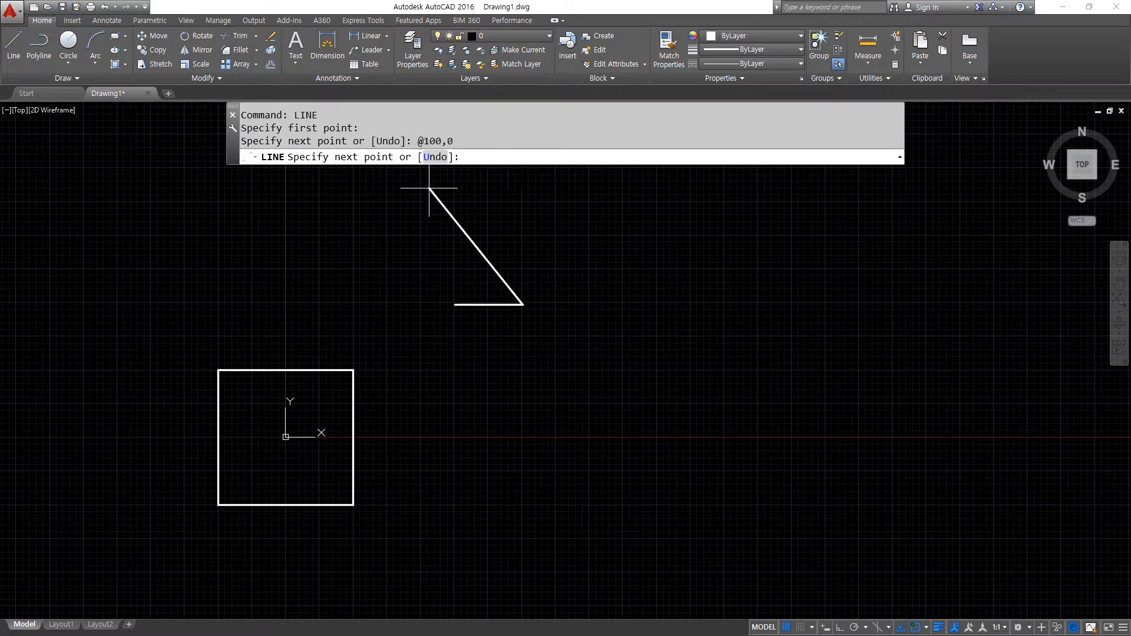
Circle the start and end points of the horizontal segment as annotations, and clear the circles.
scroll(484, 315, up, 5)
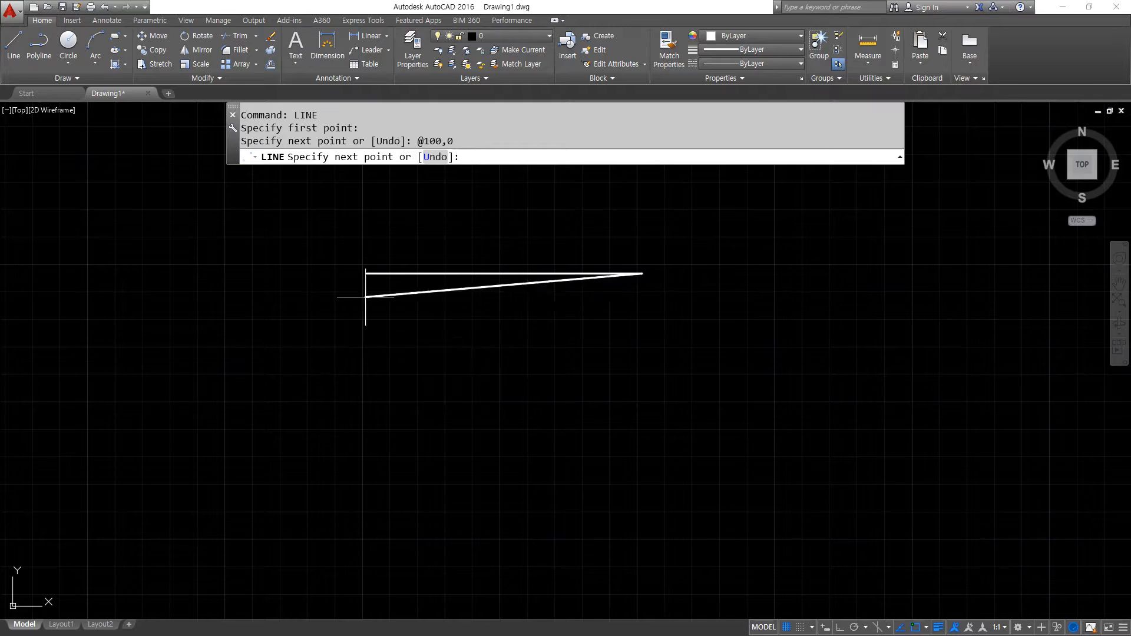
drag(361, 270, 361, 272)
drag(623, 272, 646, 289)
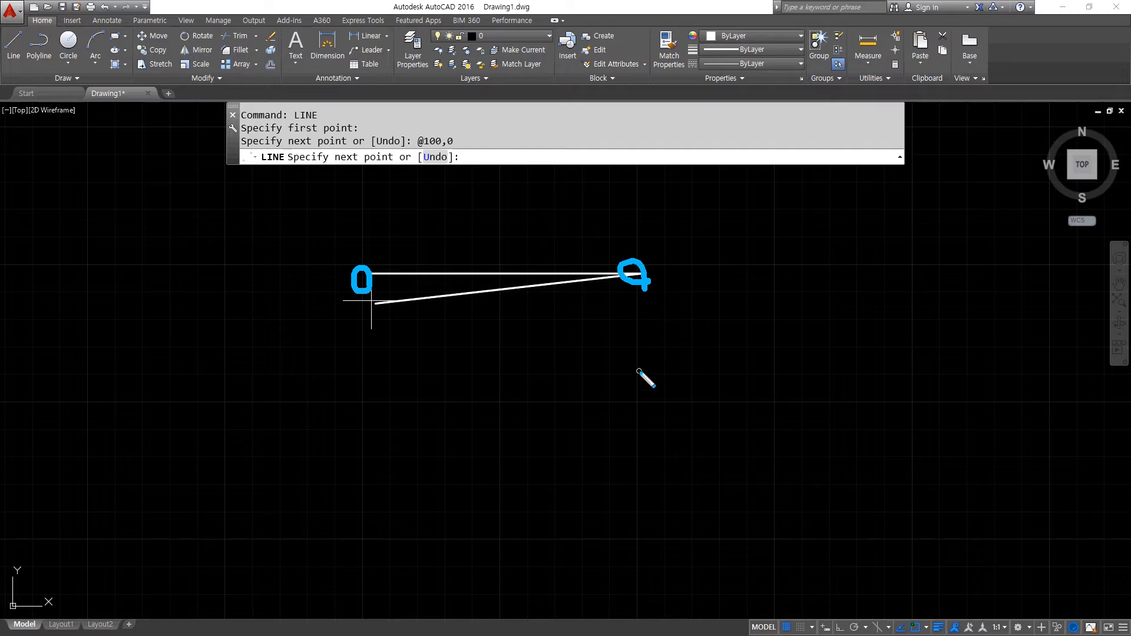
key(Escape)
Annotate crossing axes through the horizontal segment's end point and clear them, and circle that same point and undo the circle.
key(ctrl+alt+d)
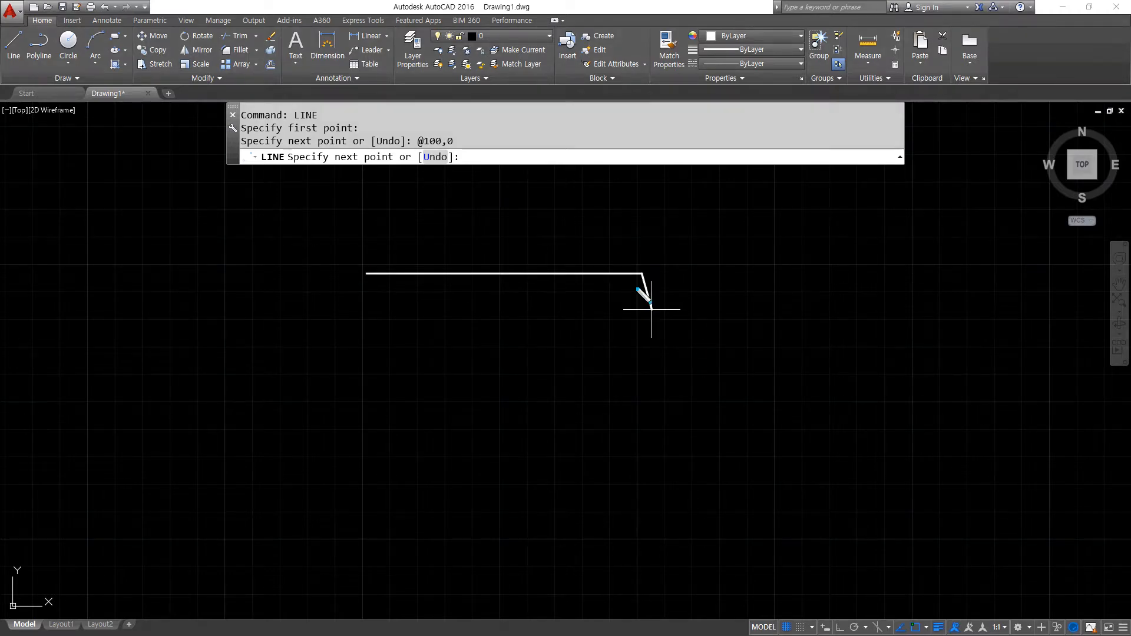
mouse_move(643, 274)
mouse_down()
mouse_move(777, 274)
mouse_move(641, 275)
mouse_move(639, 487)
mouse_up()
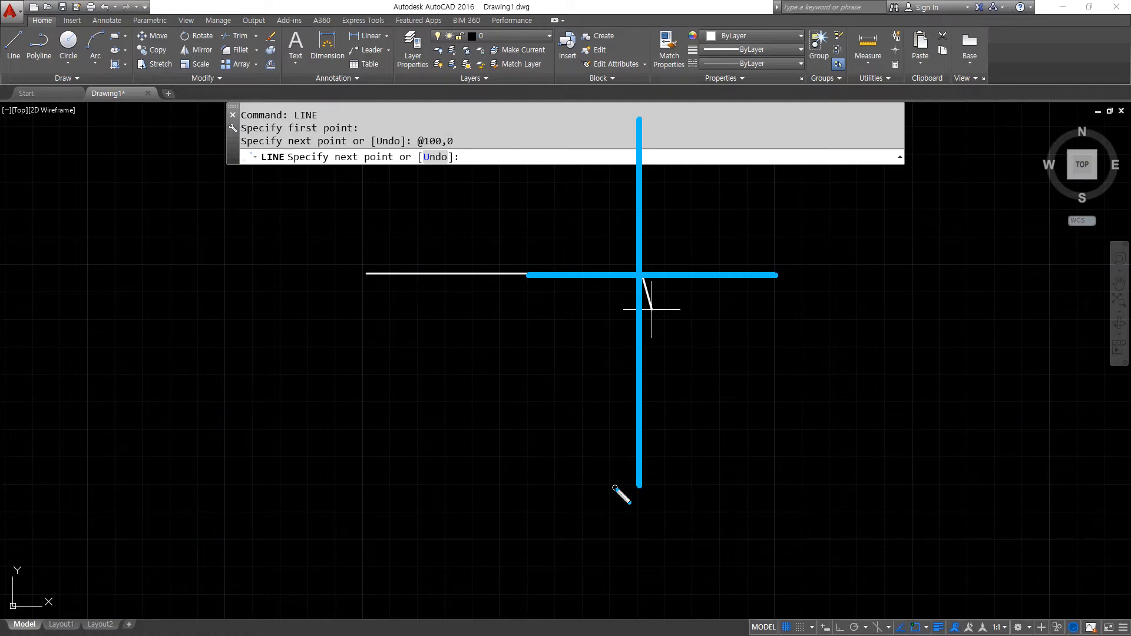
key(Escape)
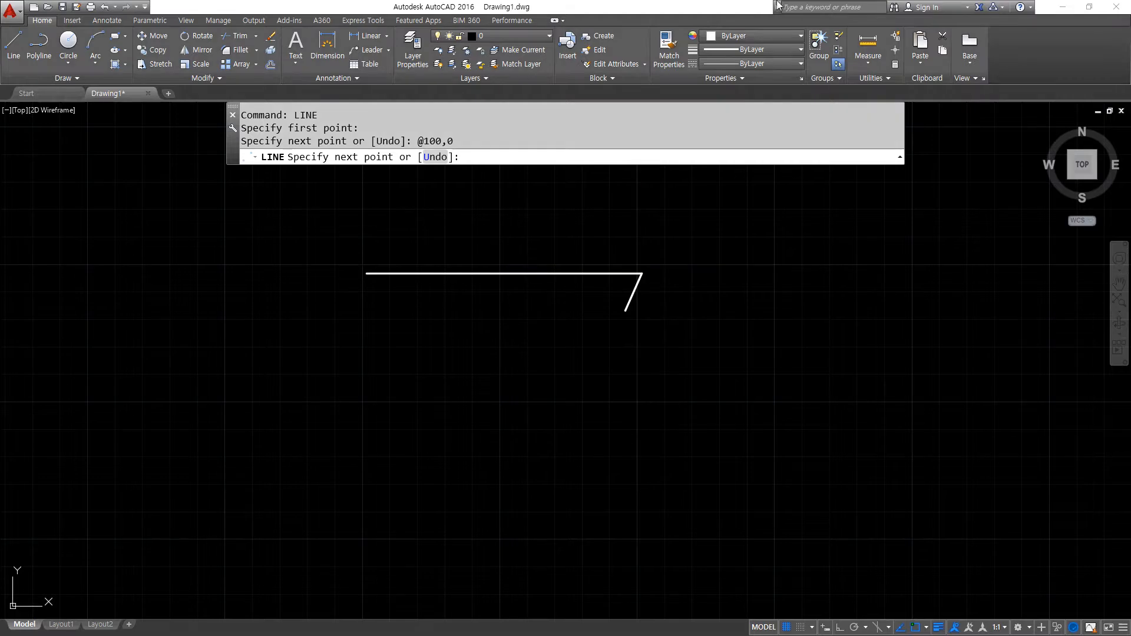
key(ctrl+alt+d)
drag(651, 304, 645, 307)
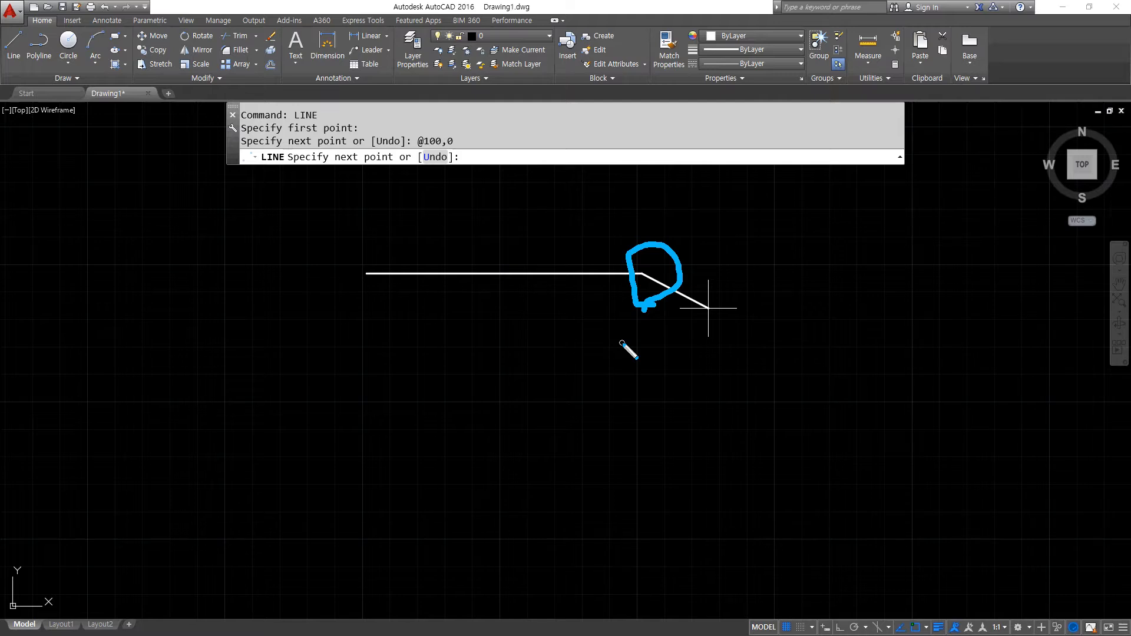
key(ctrl+z)
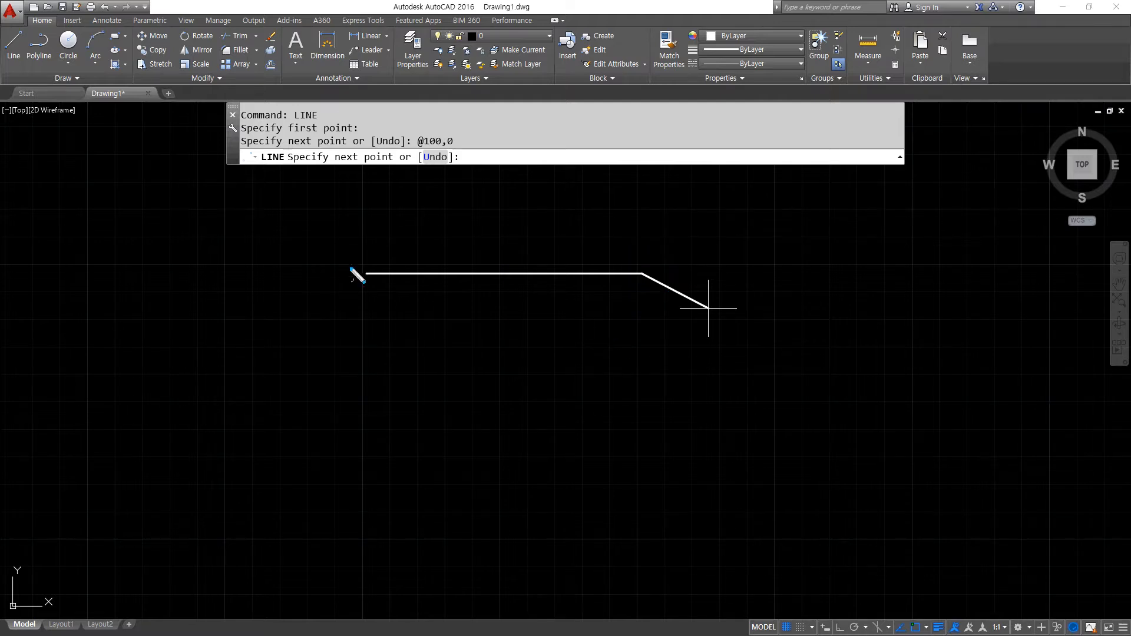
Annotate crossing axes through both the start and end points of the horizontal segment, and clear the annotations.
drag(365, 276, 430, 277)
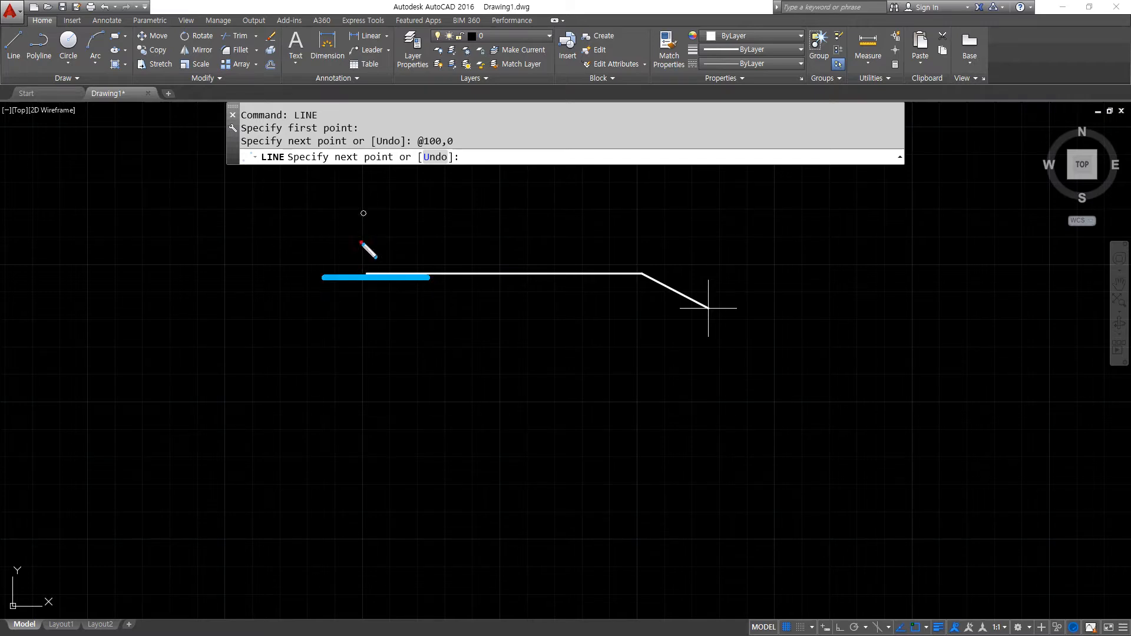
drag(364, 213, 364, 372)
drag(620, 275, 666, 275)
drag(635, 207, 636, 387)
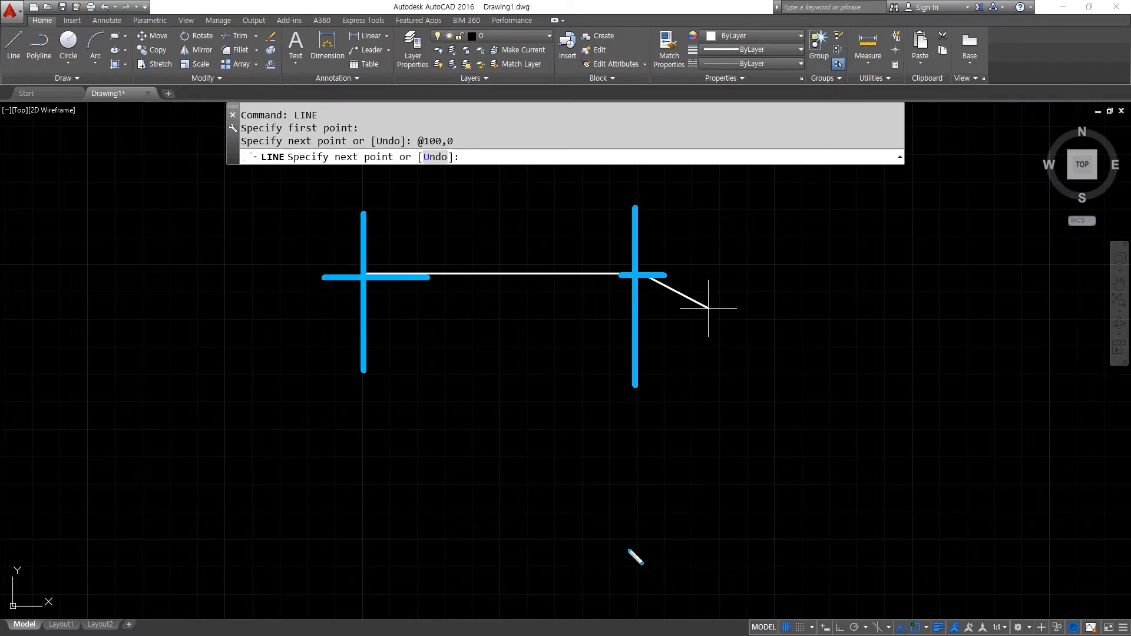
drag(633, 91, 637, 97)
key(Escape)
Continue the line vertically upward from the horizontal segment's end to the relative point @0,100.
text(@0,100)
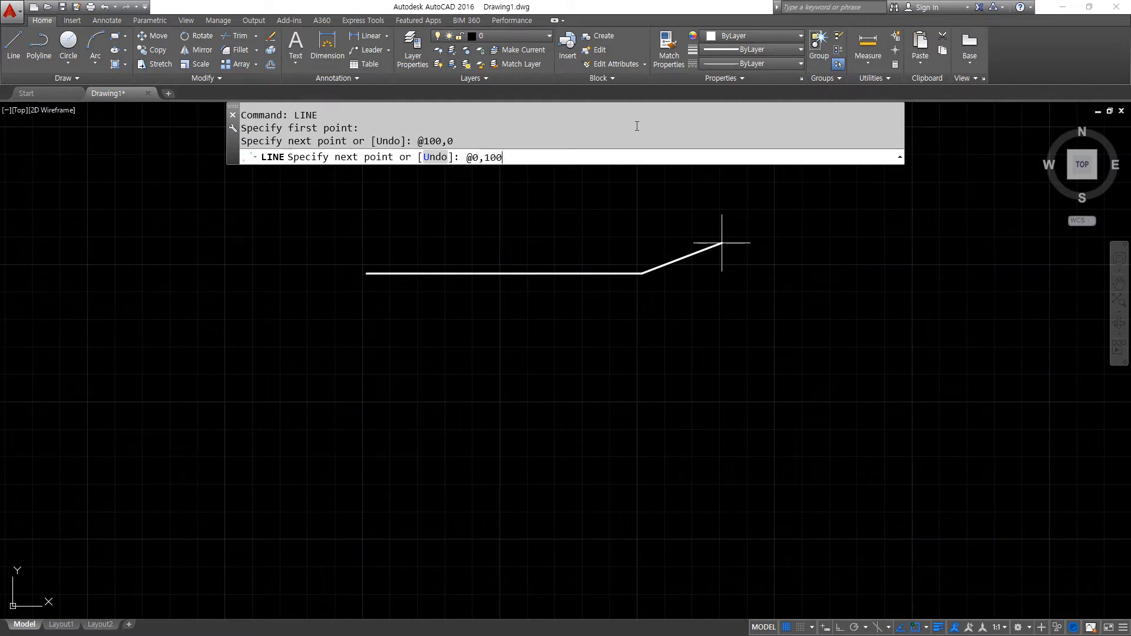
key(Return)
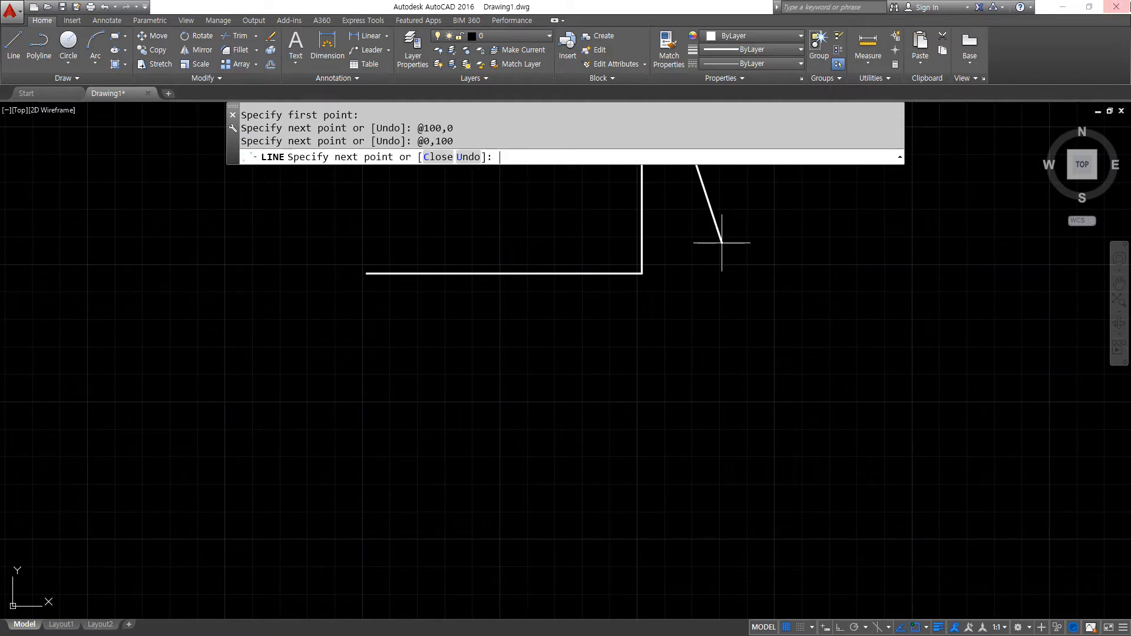
scroll(333, 475, down, 2)
middle_drag(389, 380, 379, 414)
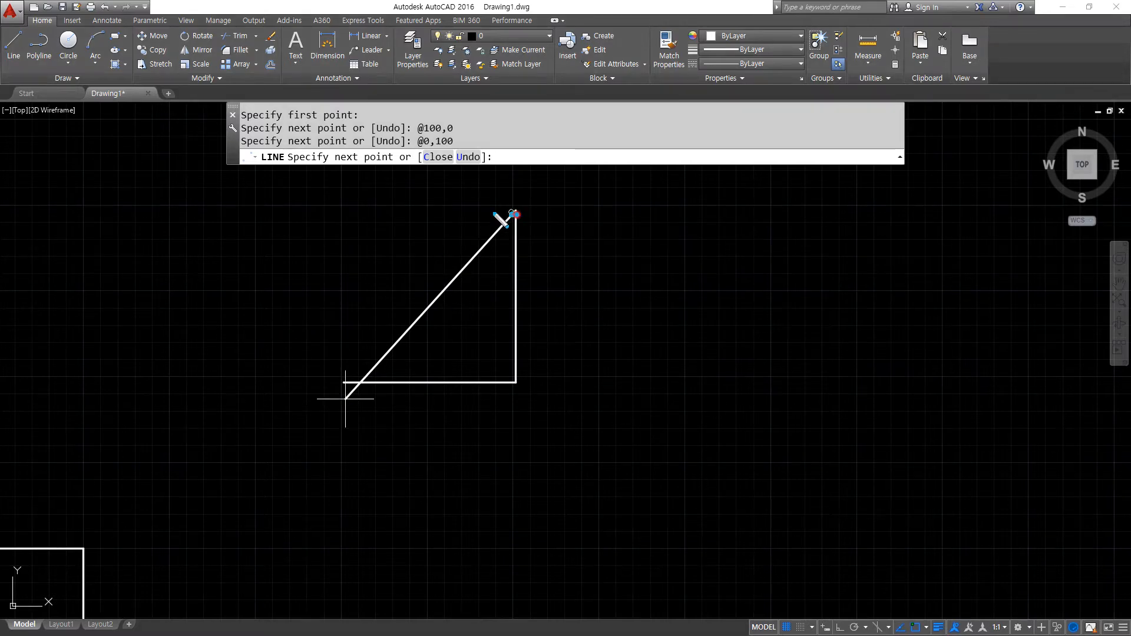
Annotate axes through the vertical segment's upper end, marking the positive x direction and the opposite negative direction, and clear the annotations.
drag(436, 214, 553, 214)
drag(511, 164, 512, 356)
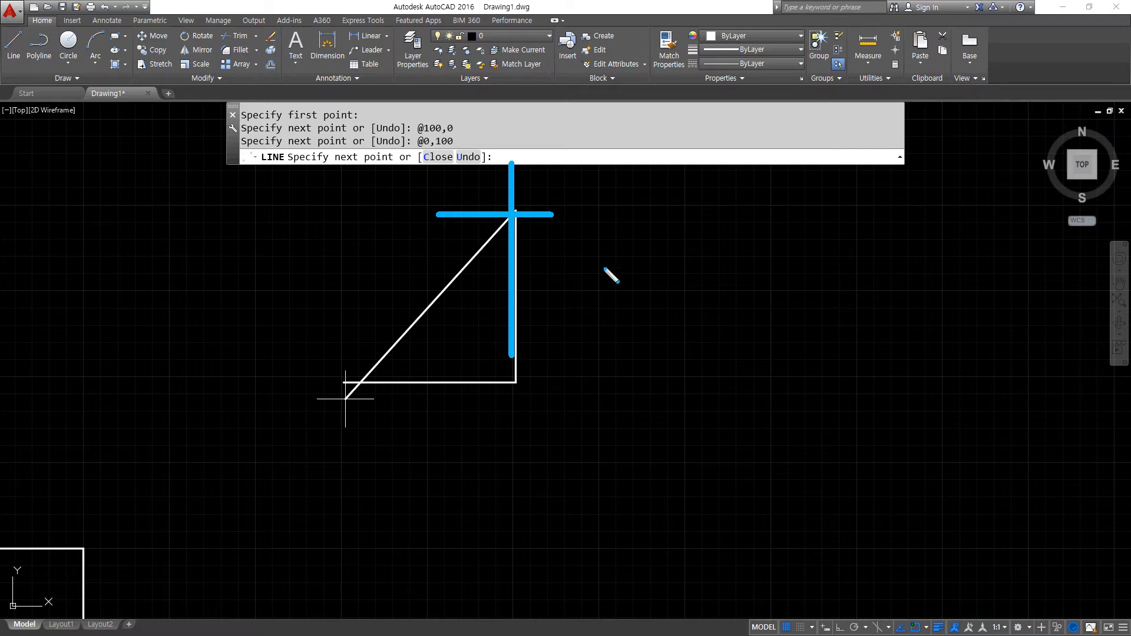
mouse_move(542, 201)
mouse_down()
mouse_move(565, 235)
mouse_move(624, 217)
mouse_move(631, 243)
mouse_move(668, 208)
mouse_move(670, 225)
mouse_up()
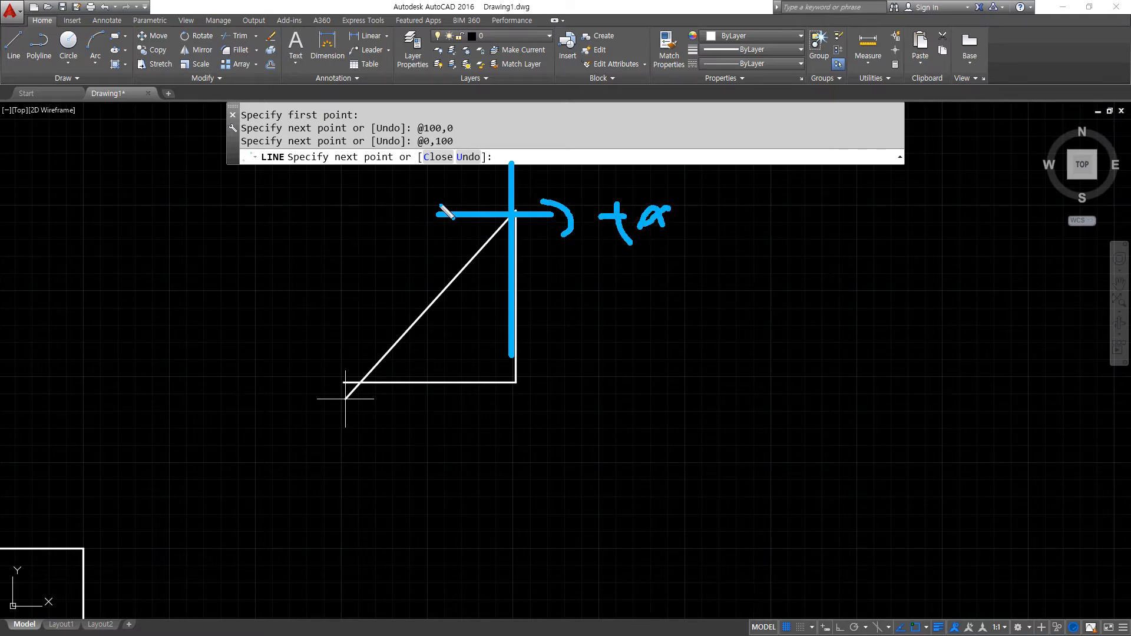
drag(443, 203, 435, 233)
key(Escape)
Draw the square's upper side by continuing the line to the relative point @-100,0.
text(@-100,)
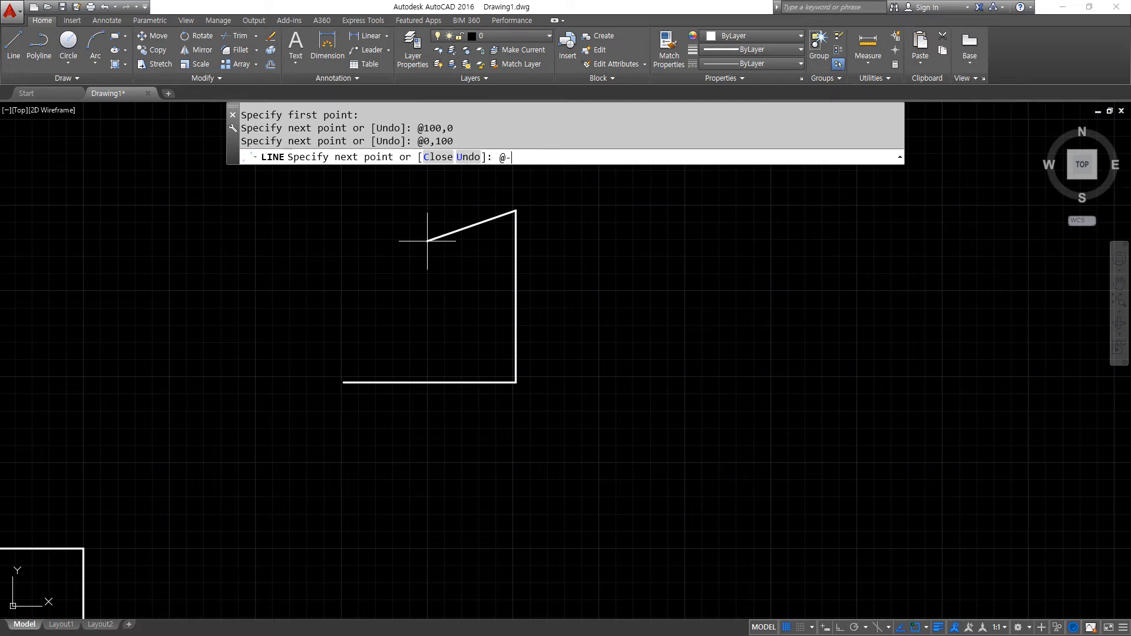
text(0)
key(Return)
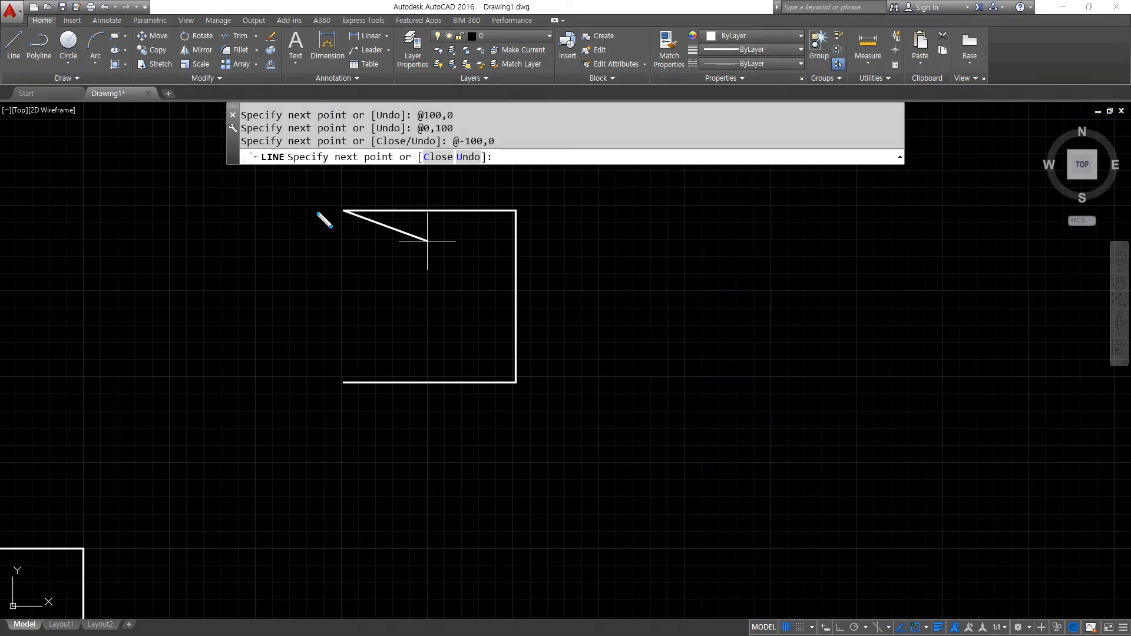
Annotate axes through the square's upper-left corner with an arrow towards negative y and a mark above, and clear the annotations.
drag(264, 211, 346, 210)
drag(343, 166, 343, 353)
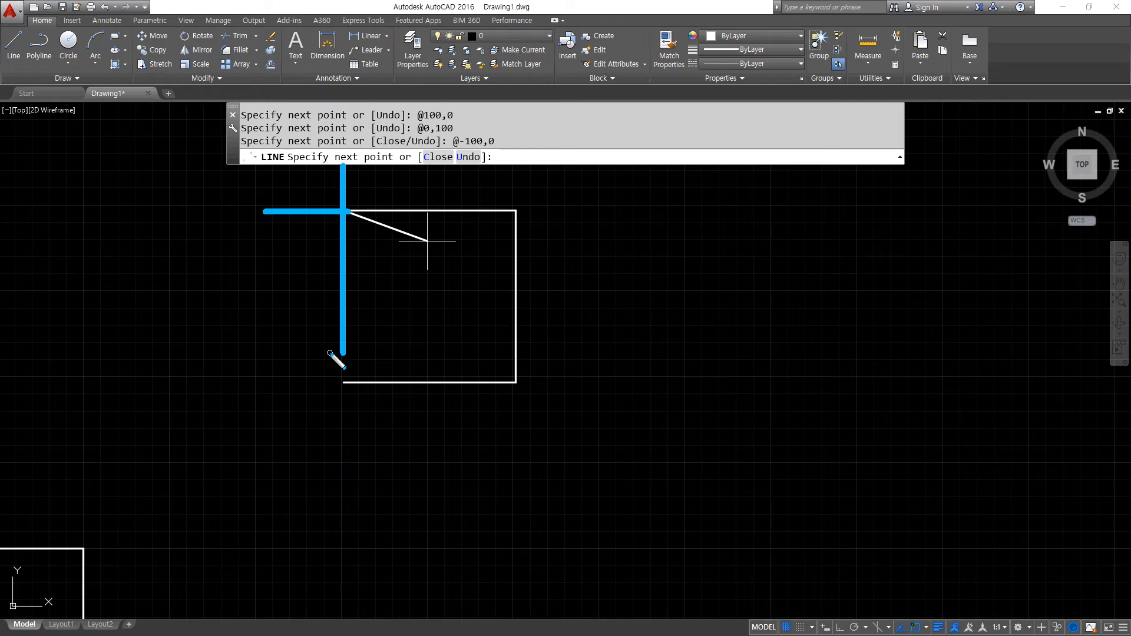
drag(334, 361, 381, 333)
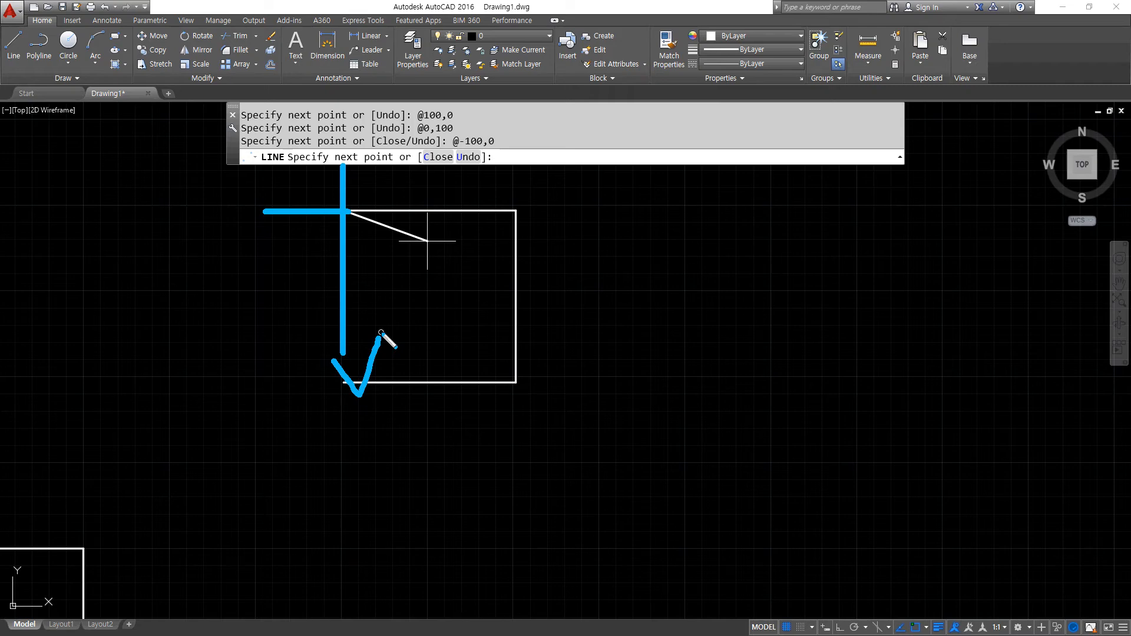
drag(361, 143, 345, 134)
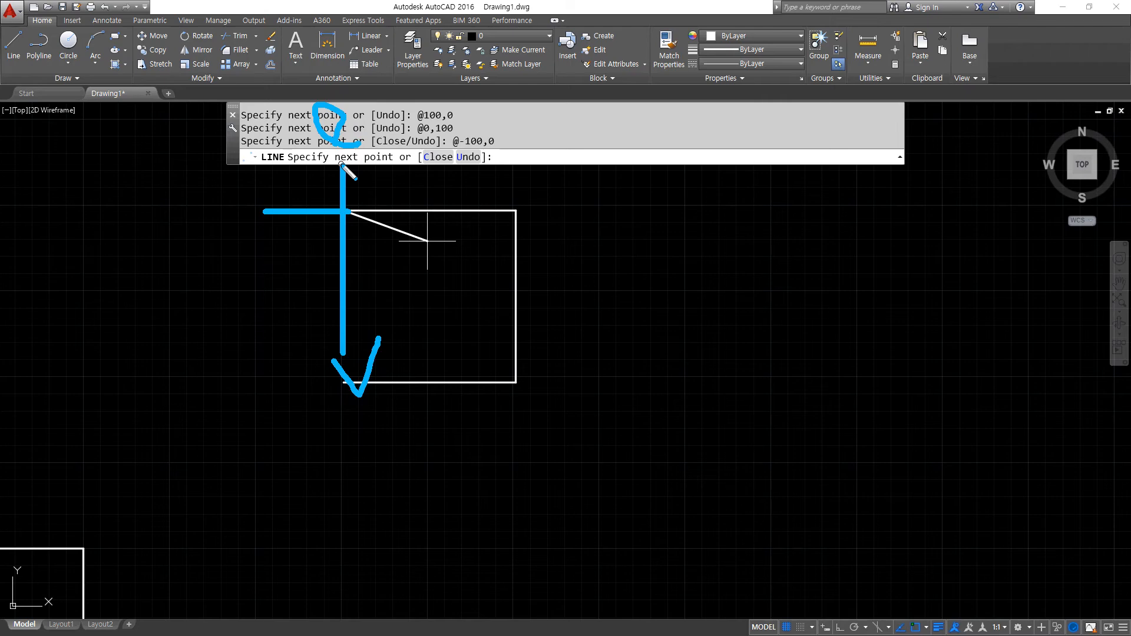
key(Escape)
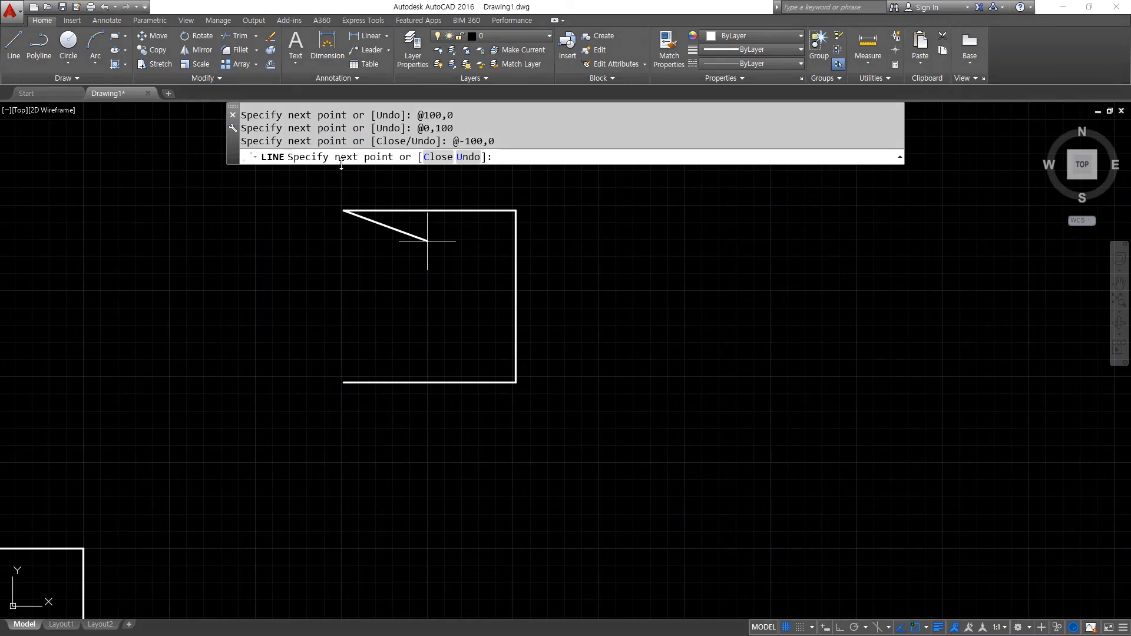
Draw the square's remaining left side by continuing the line to the relative point @0,-100.
text(@0,-100)
key(Return)
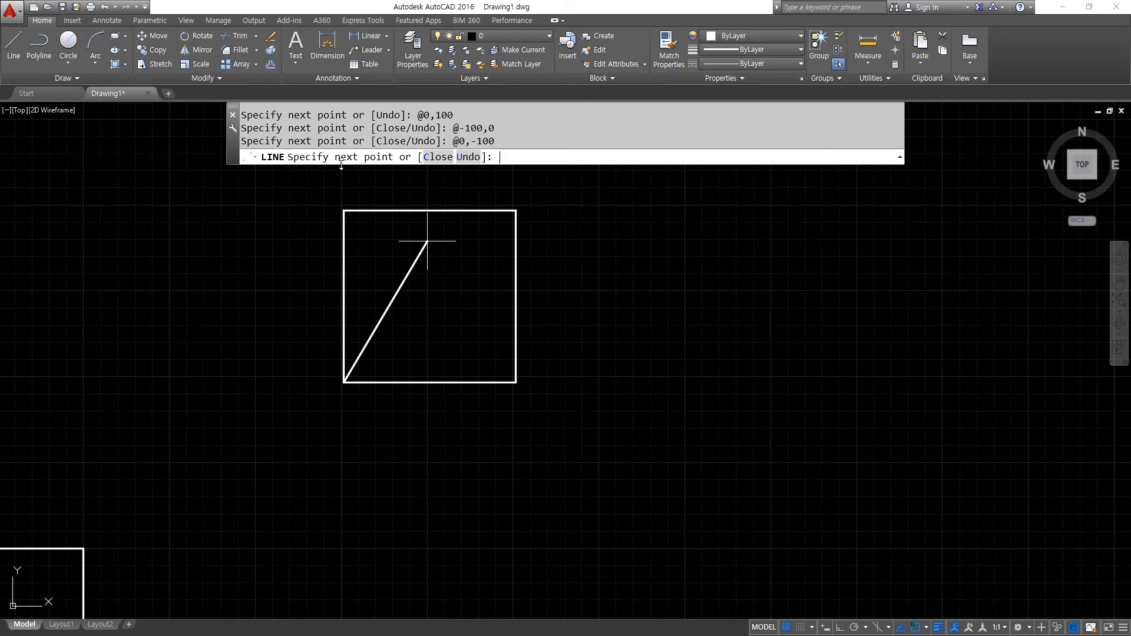
text(@100,100)
mouse_move(359, 387)
mouse_down()
mouse_move(530, 394)
mouse_move(538, 232)
mouse_move(533, 242)
mouse_move(521, 228)
mouse_up()
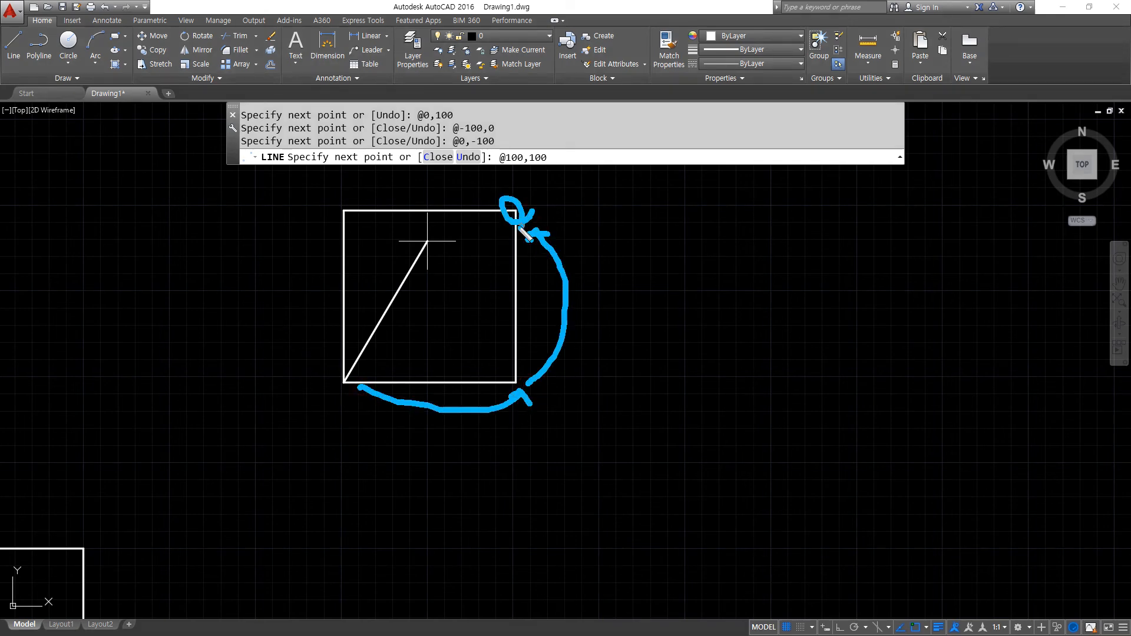
key(Escape)
key(Return)
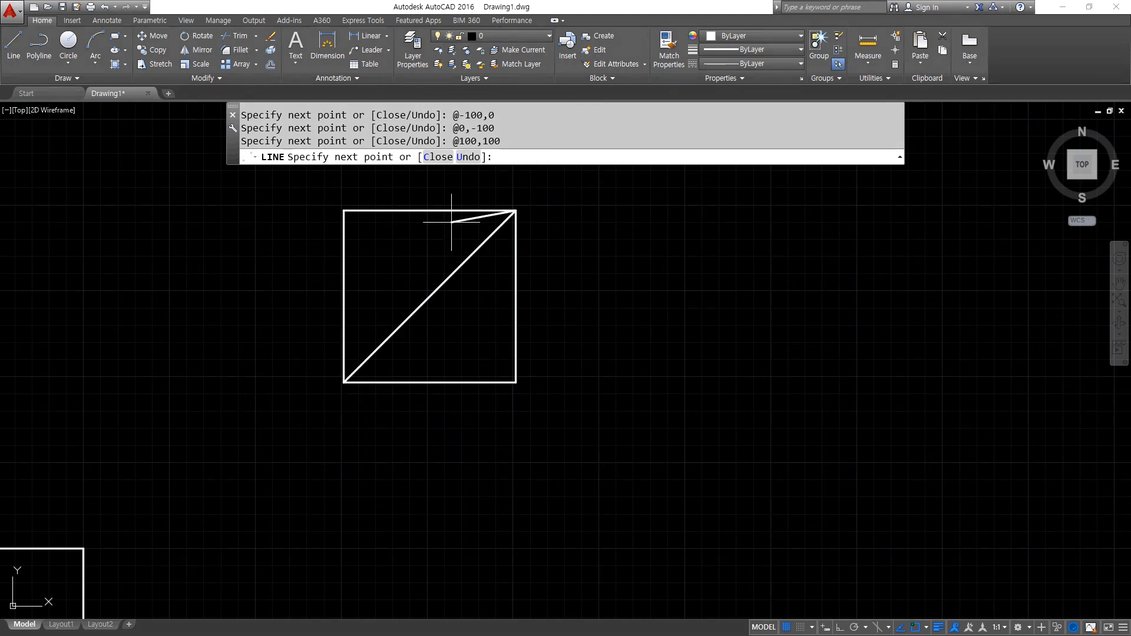